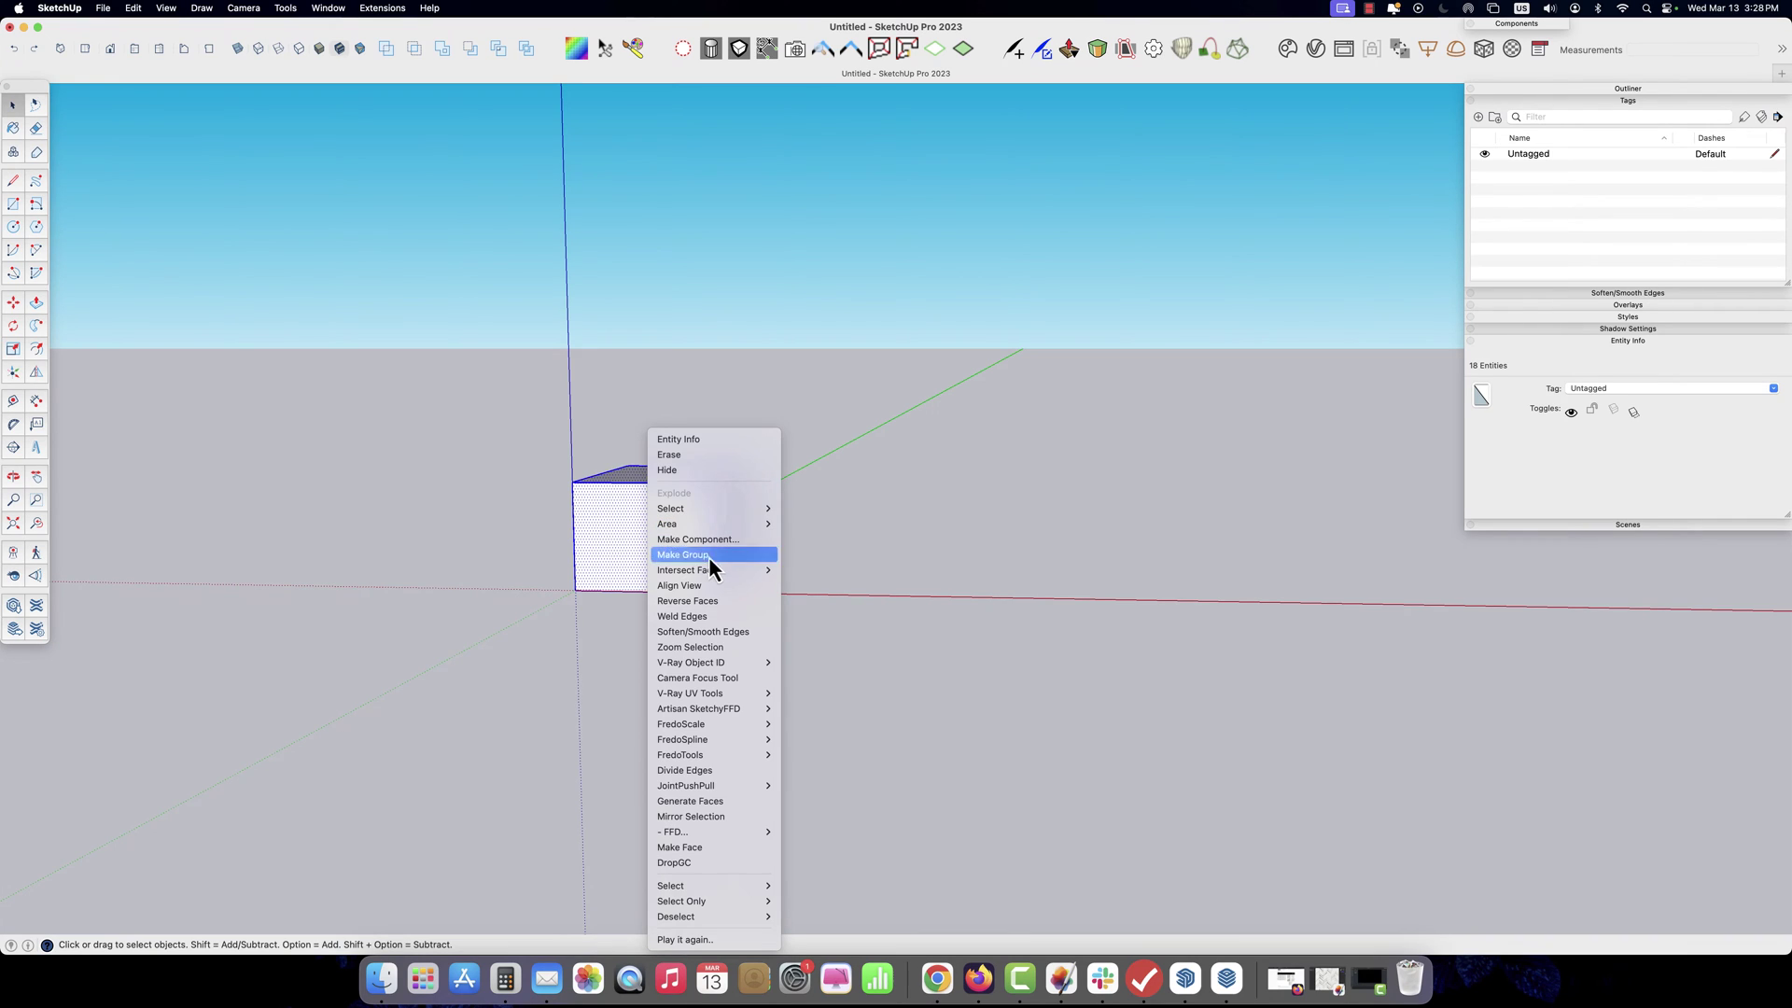
Group the selected box geometry and expand the Outliner to show the model's objects
left_click(709, 556)
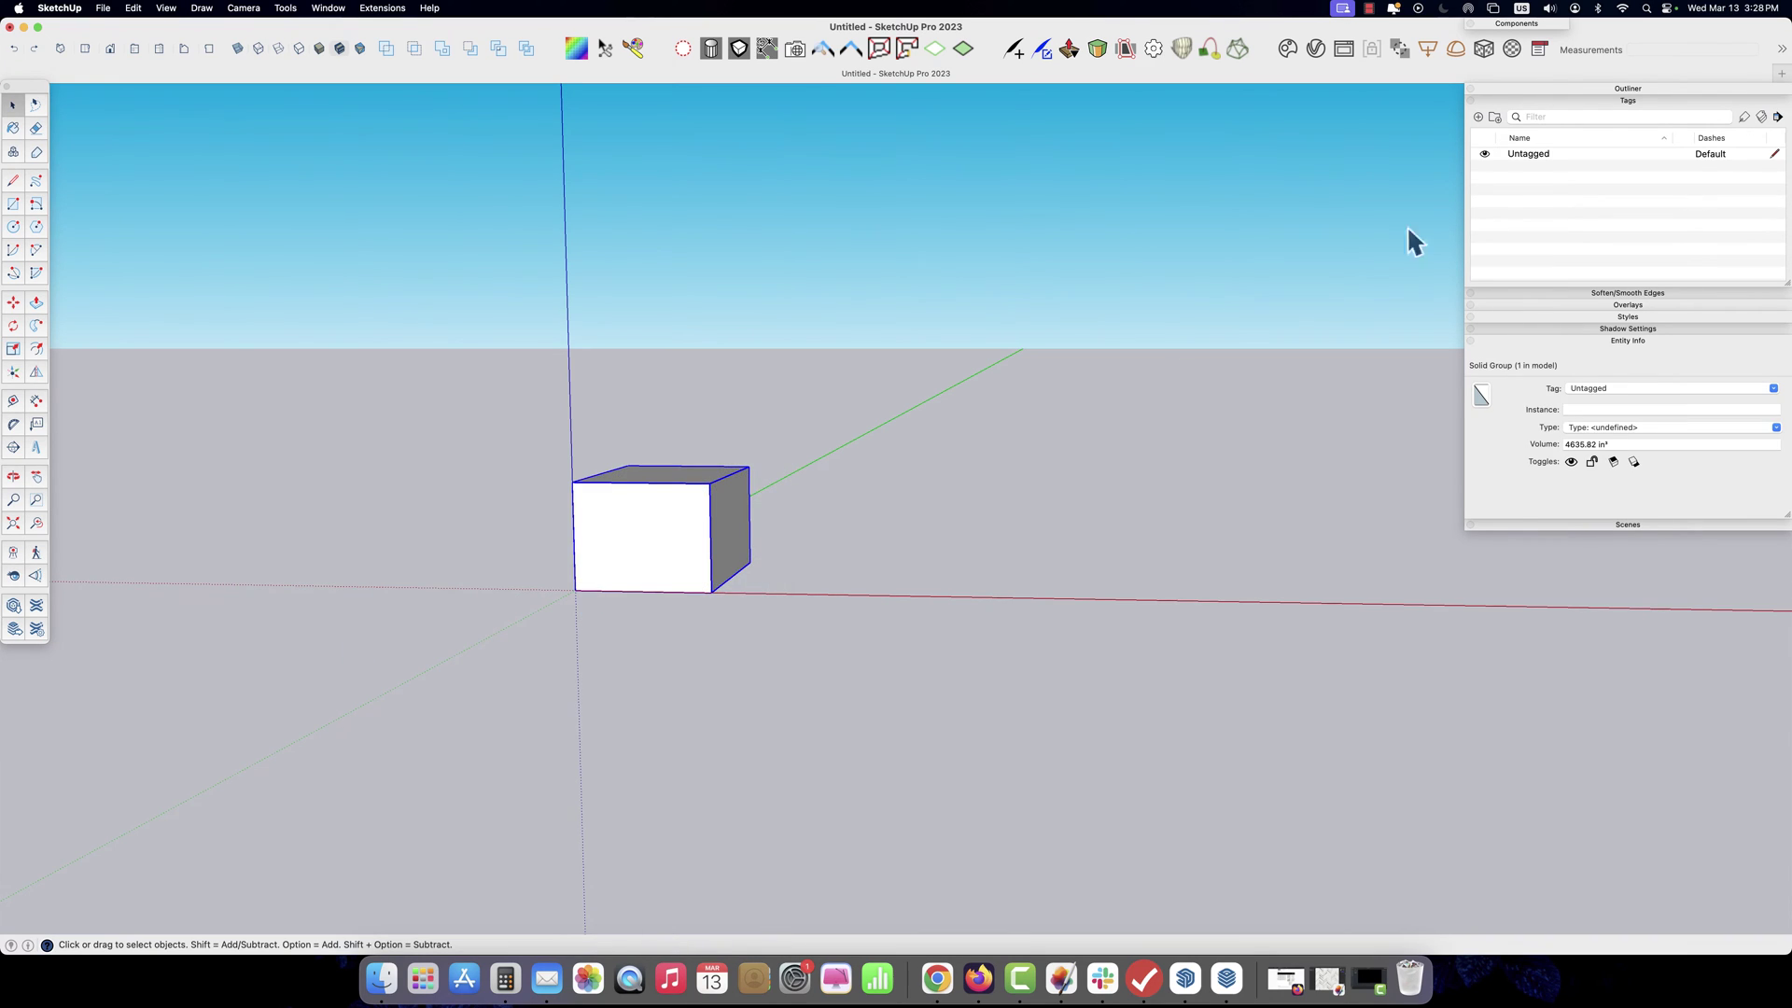
left_click(1553, 91)
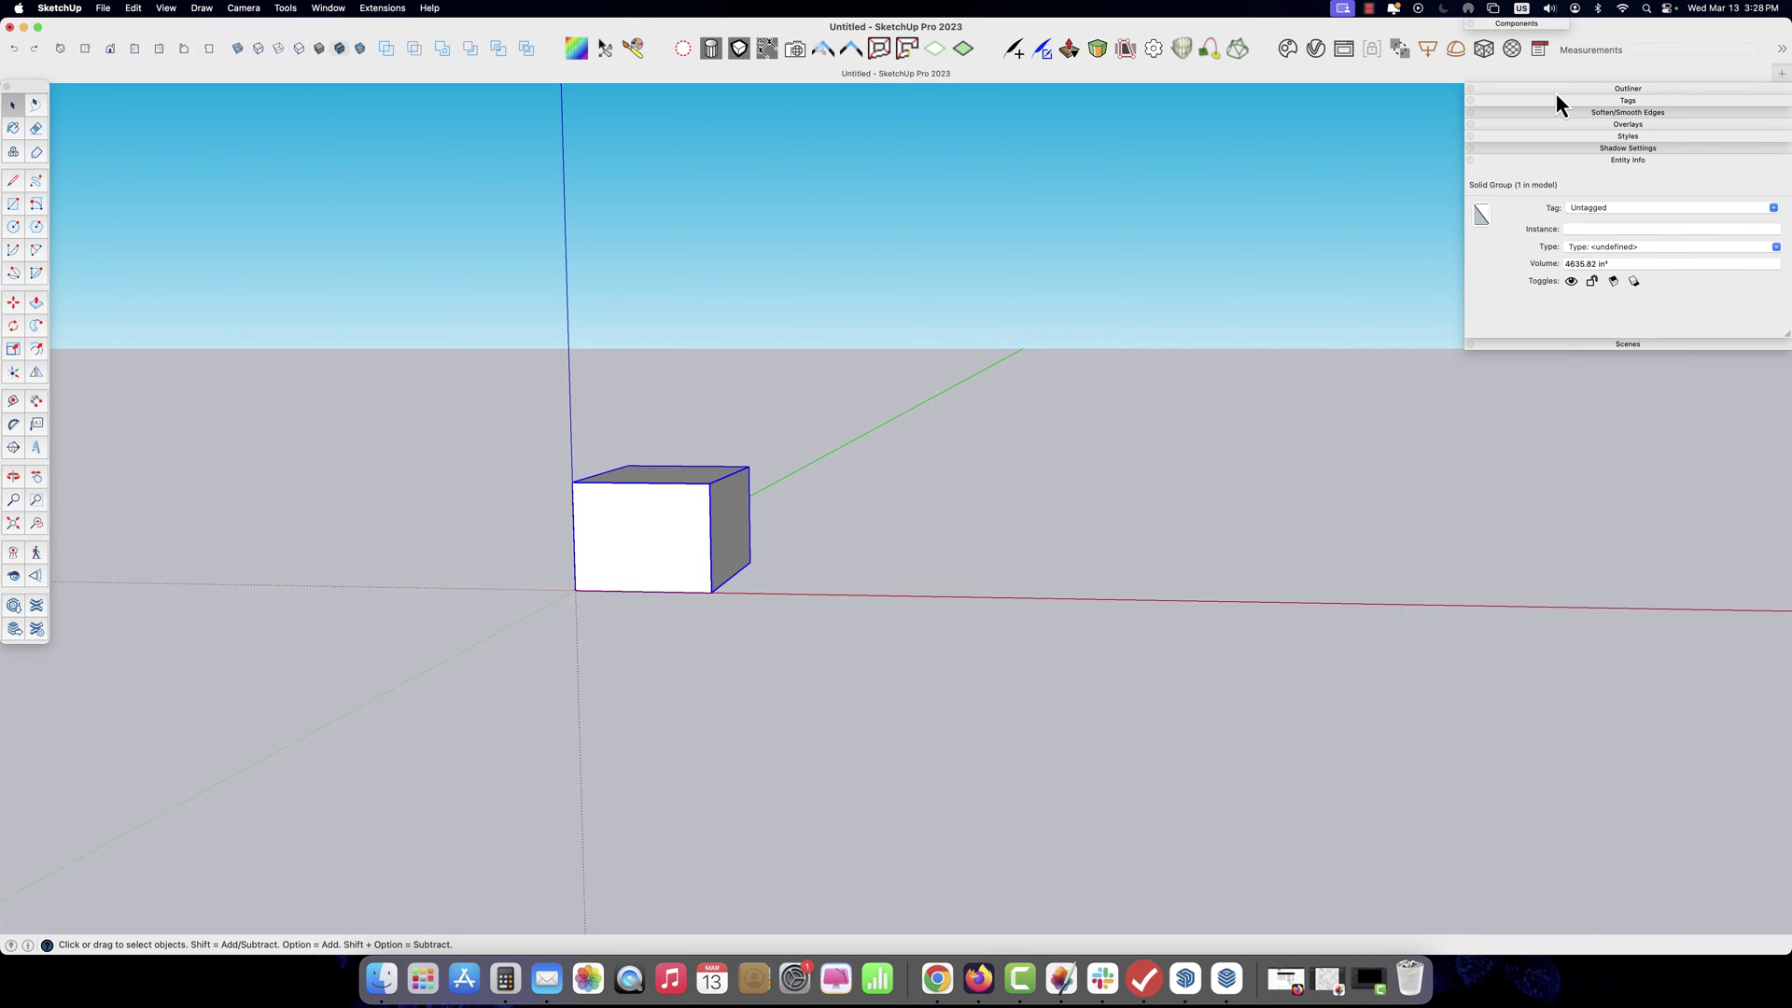
left_click_drag(1520, 101, 1352, 108)
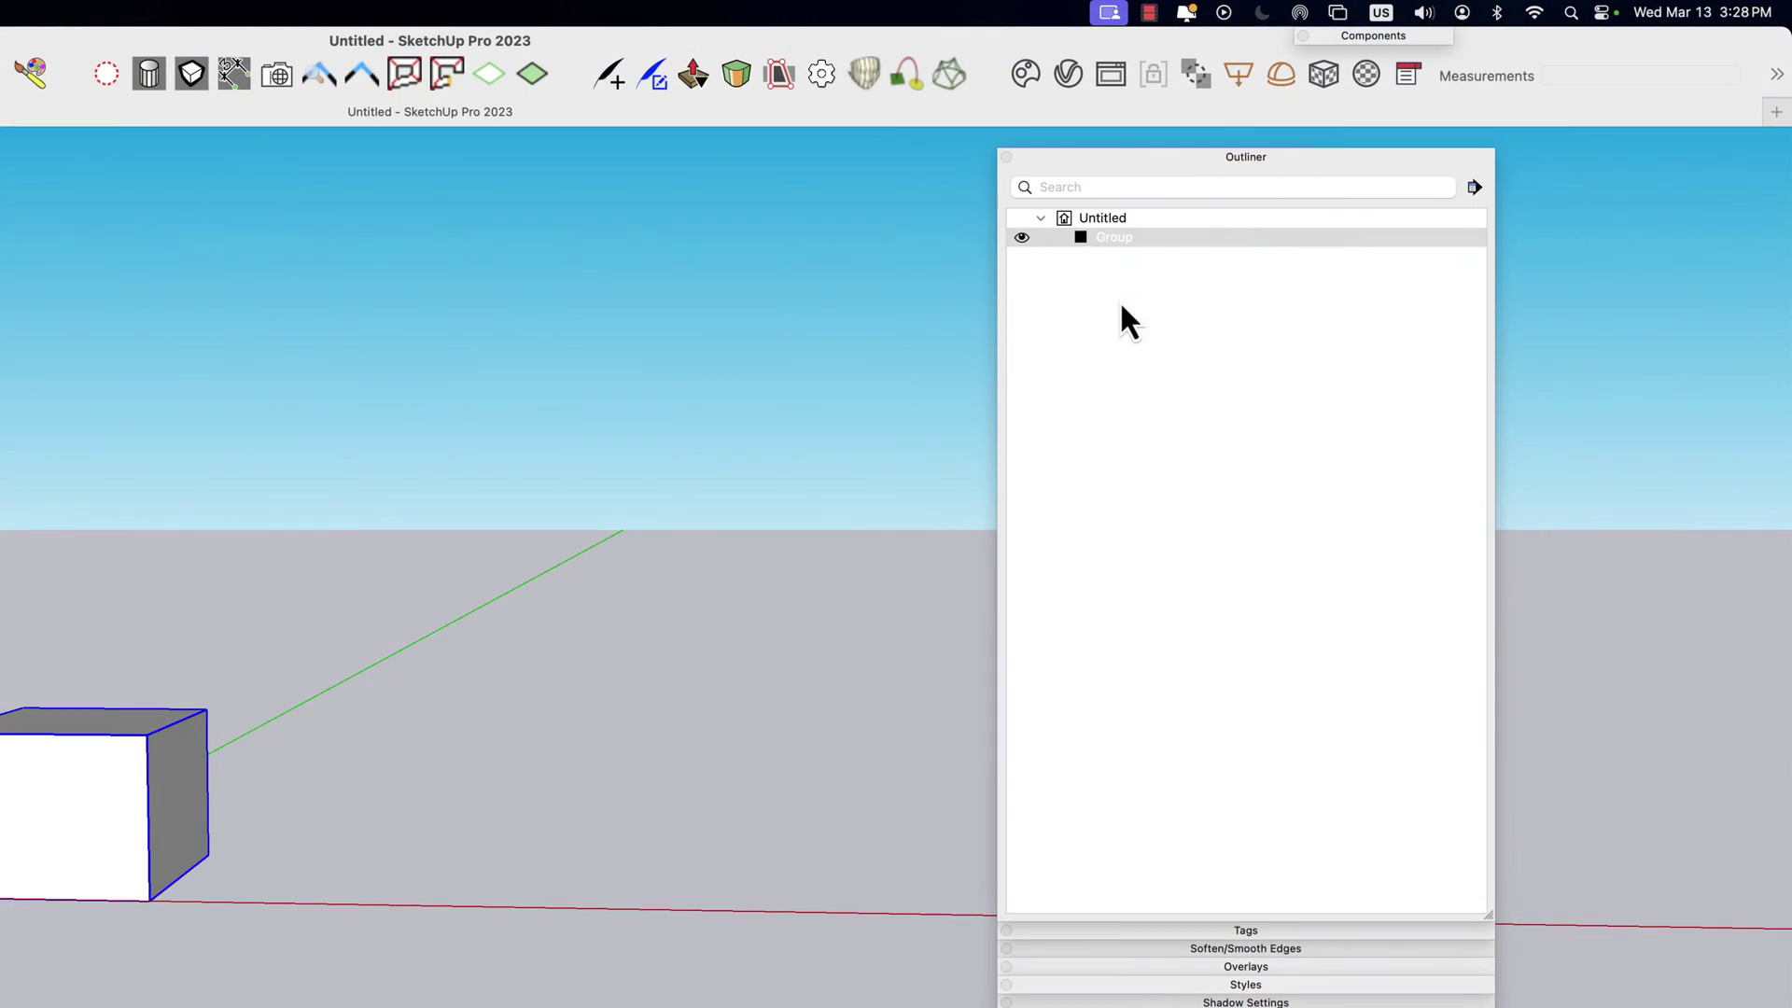
left_click(1338, 165)
Rename the box group as cube in the Outliner
left_click(1114, 250)
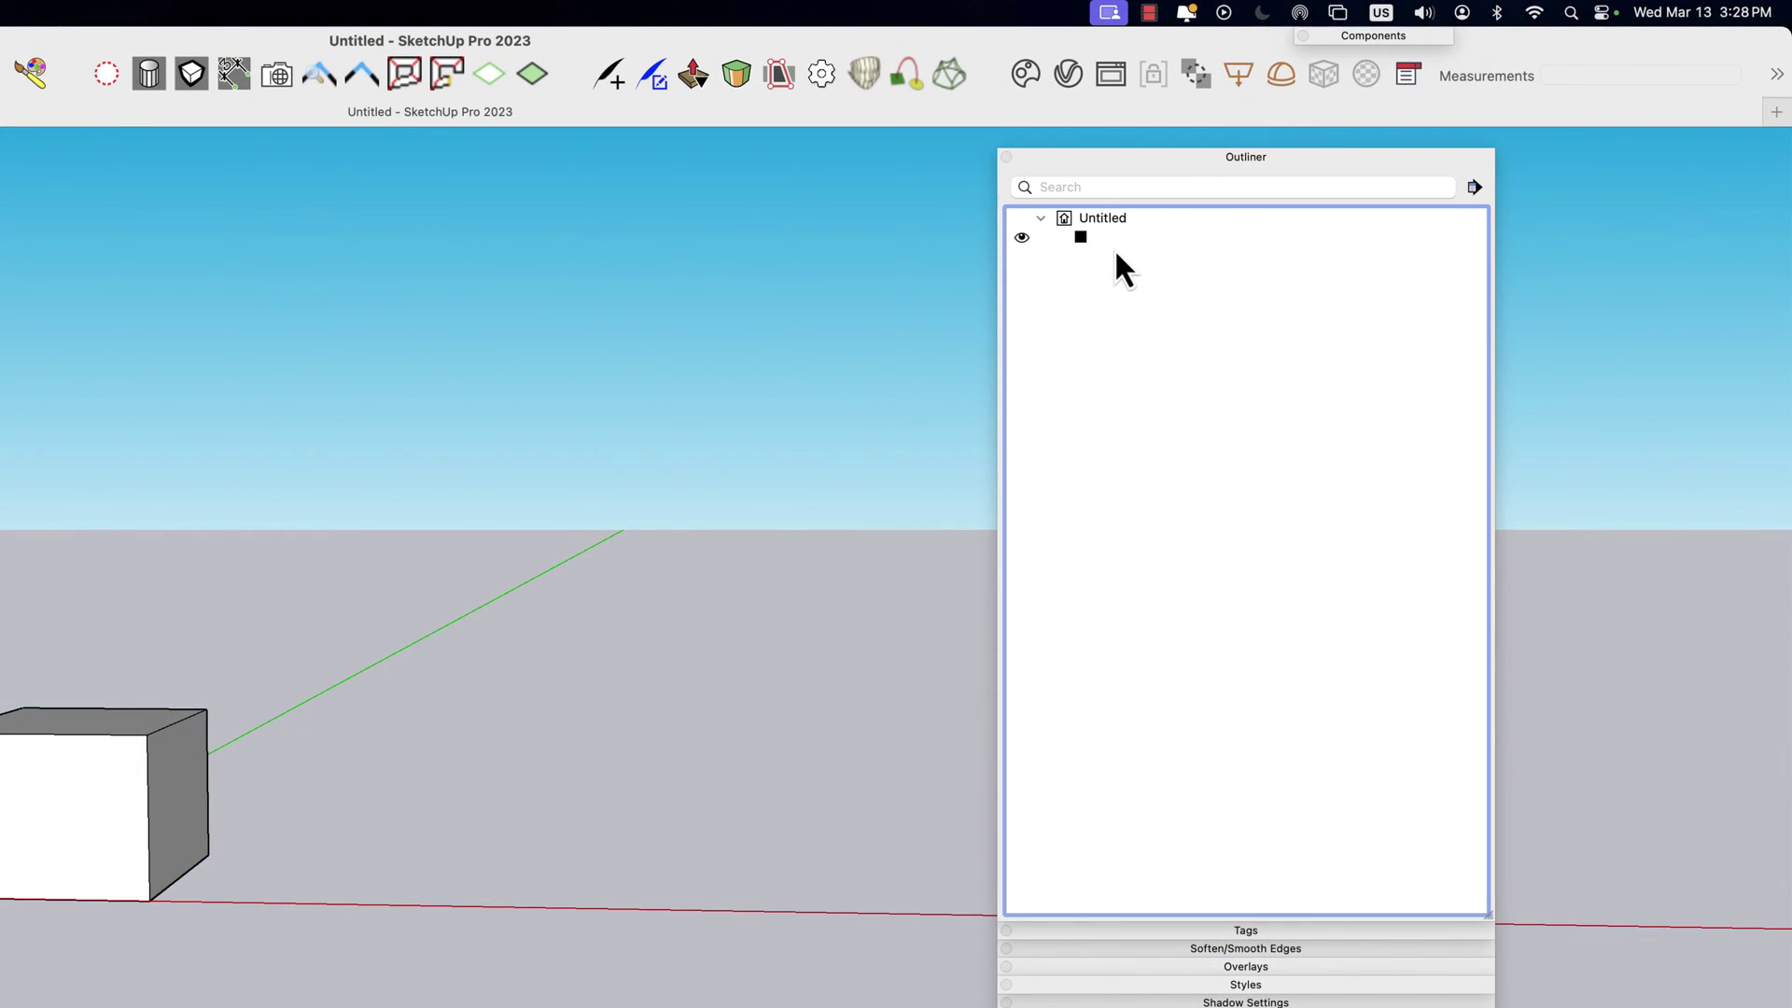
left_click(1116, 238)
left_click(1116, 239)
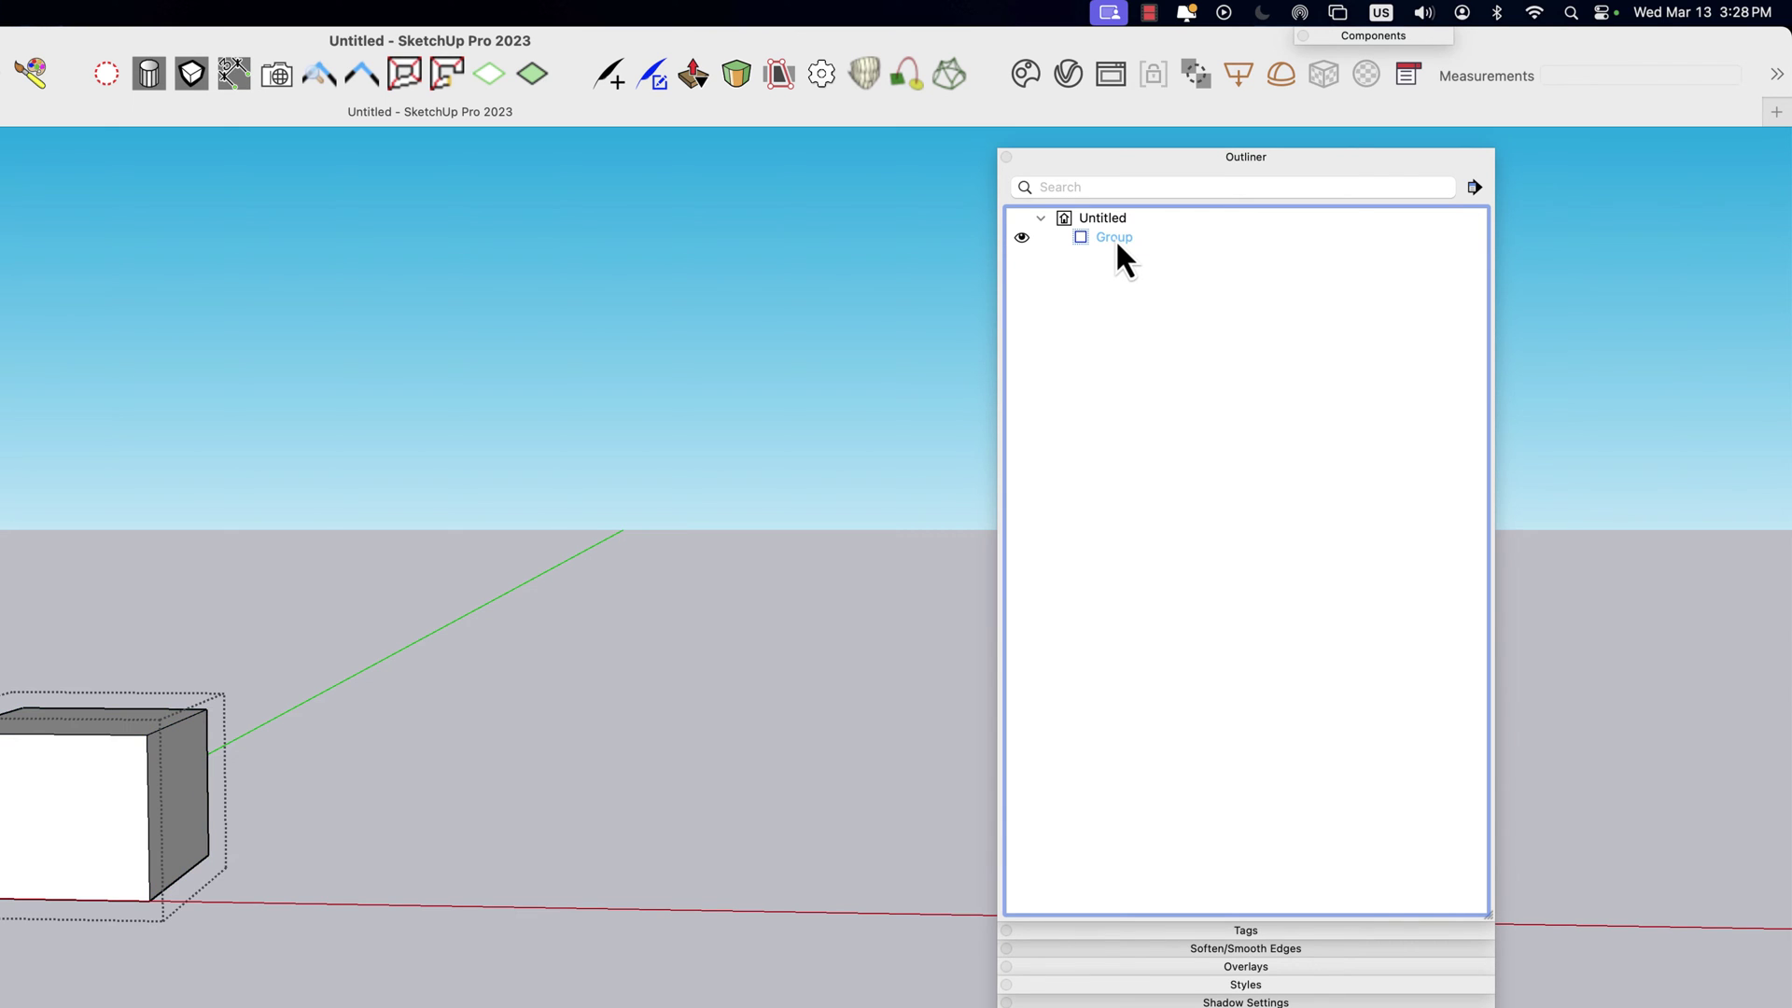
left_click(1116, 238)
left_click(1132, 239)
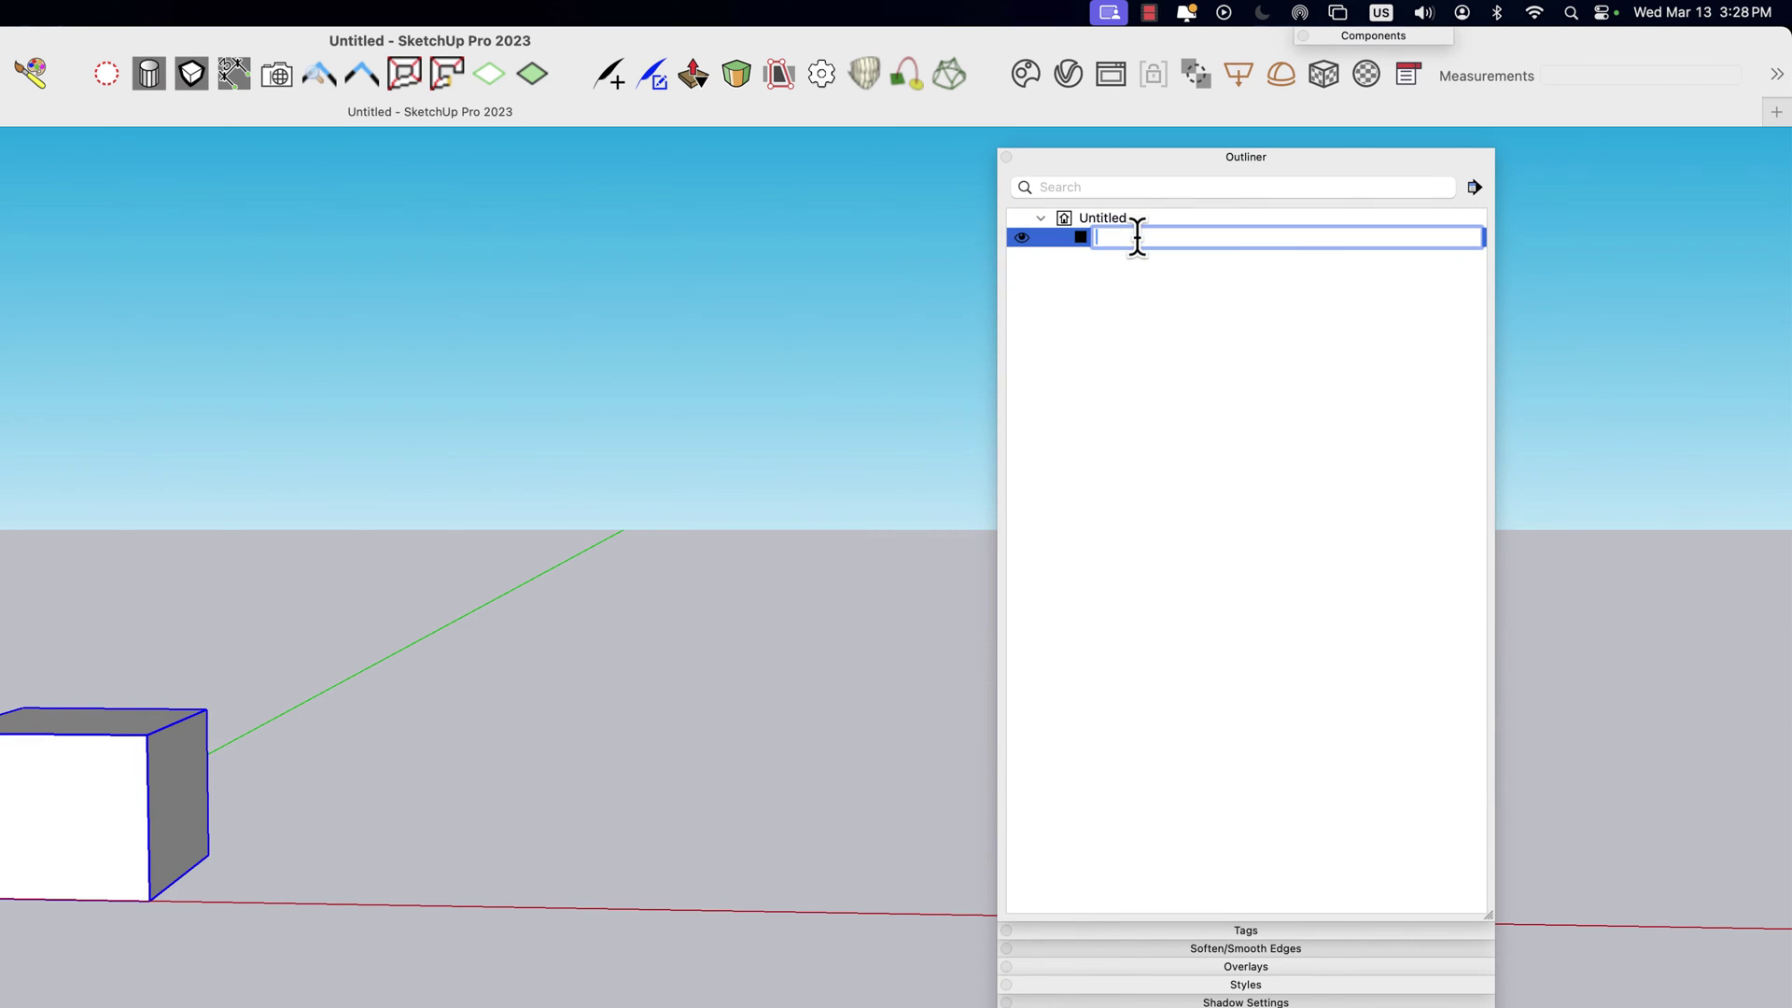
key("Return")
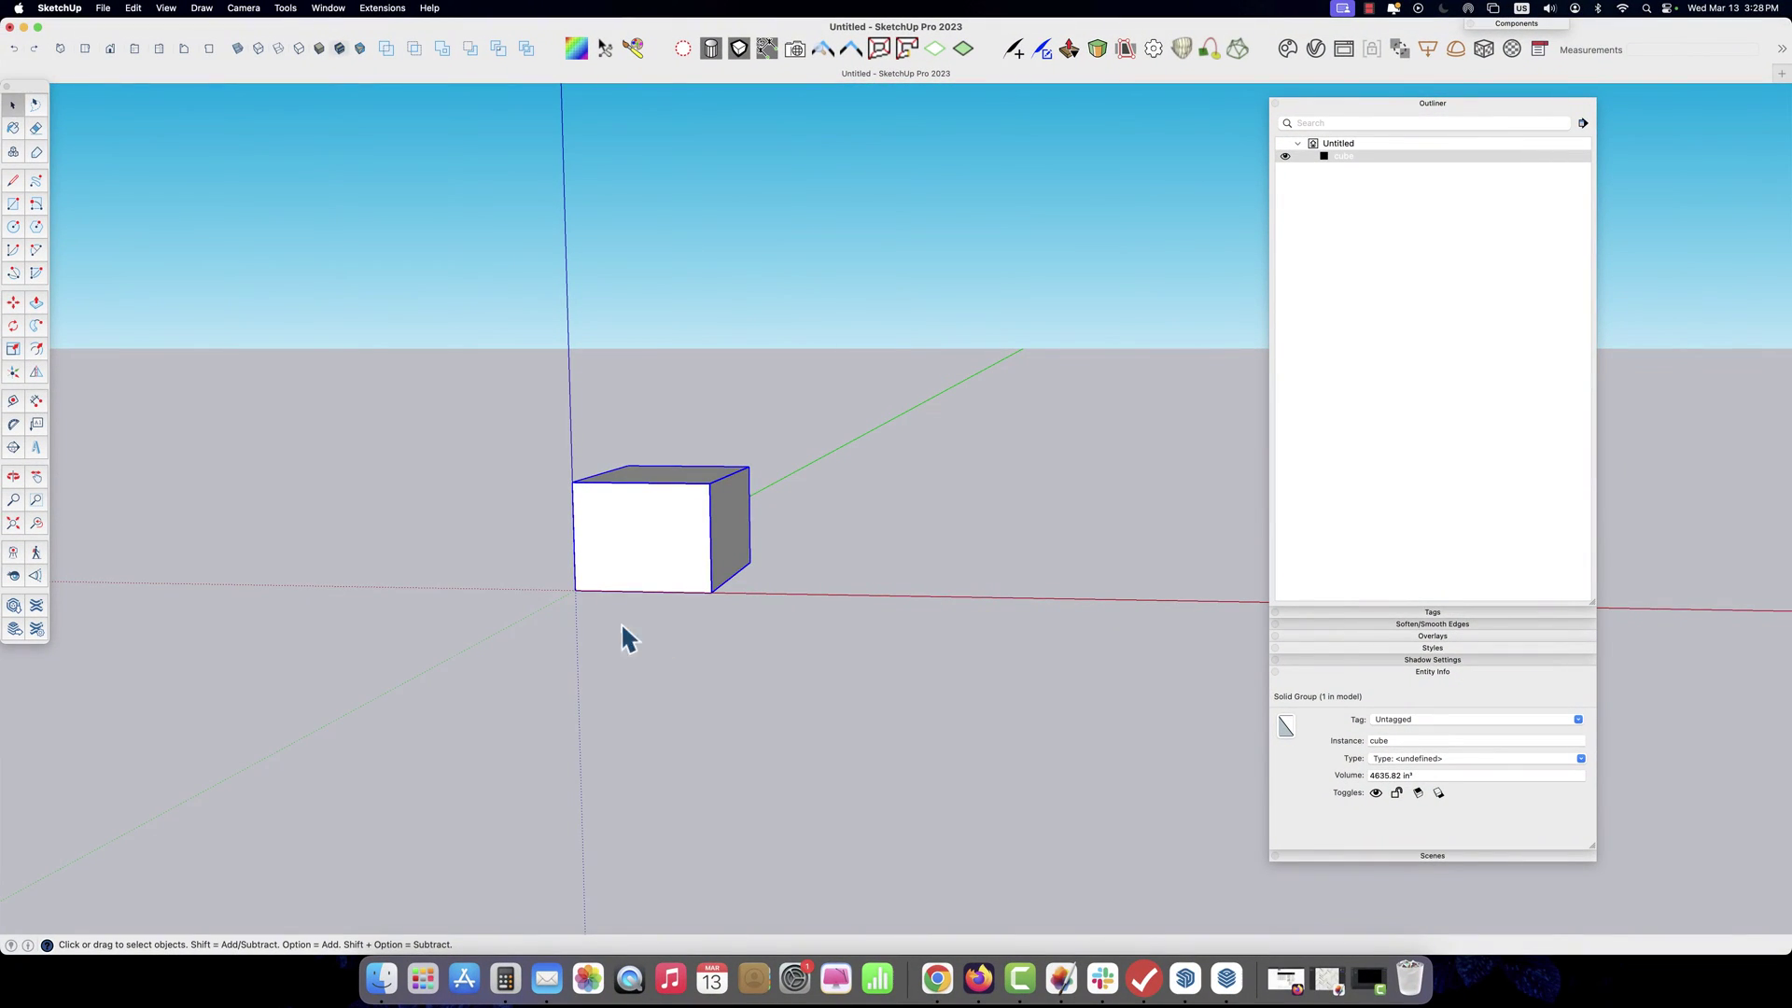
Copy the cube group along the red axis, placing the copy just beside the original
key("m")
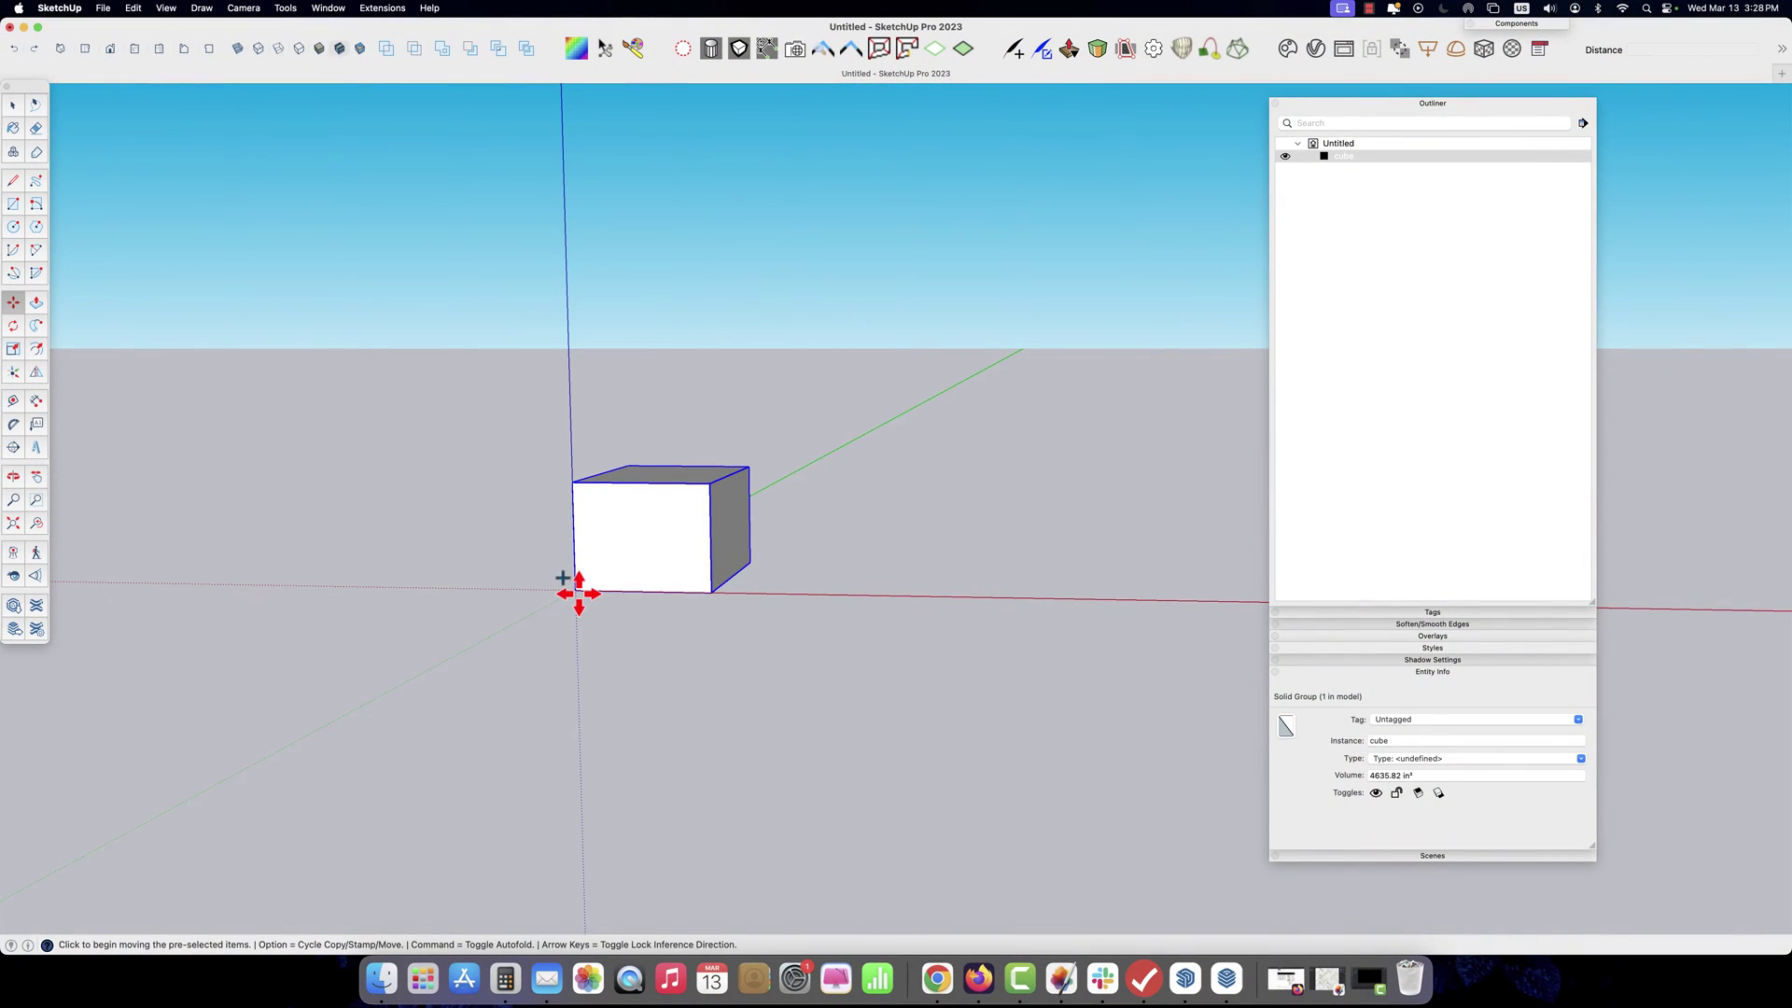
left_click_drag(578, 593, 770, 597)
key("space")
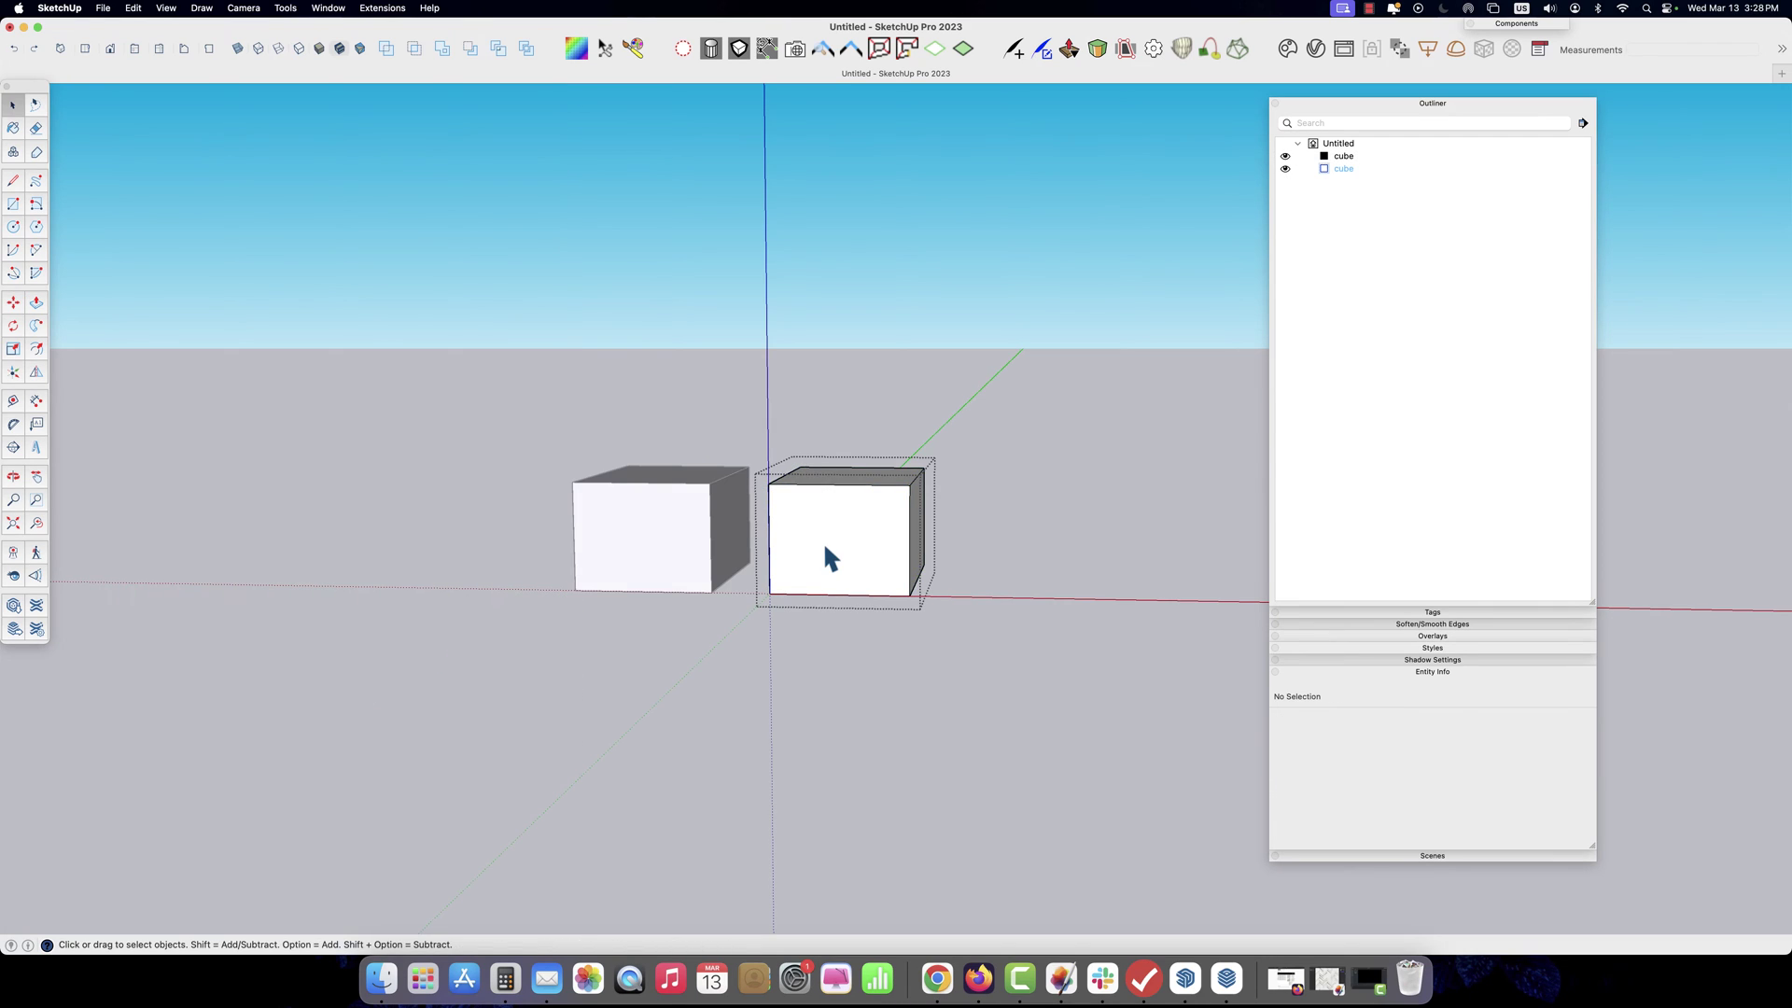
Inside the copied cube group, pull the top face up about 2 3/4" and the side face outward about 2 5/8"
key("p")
left_click(838, 478)
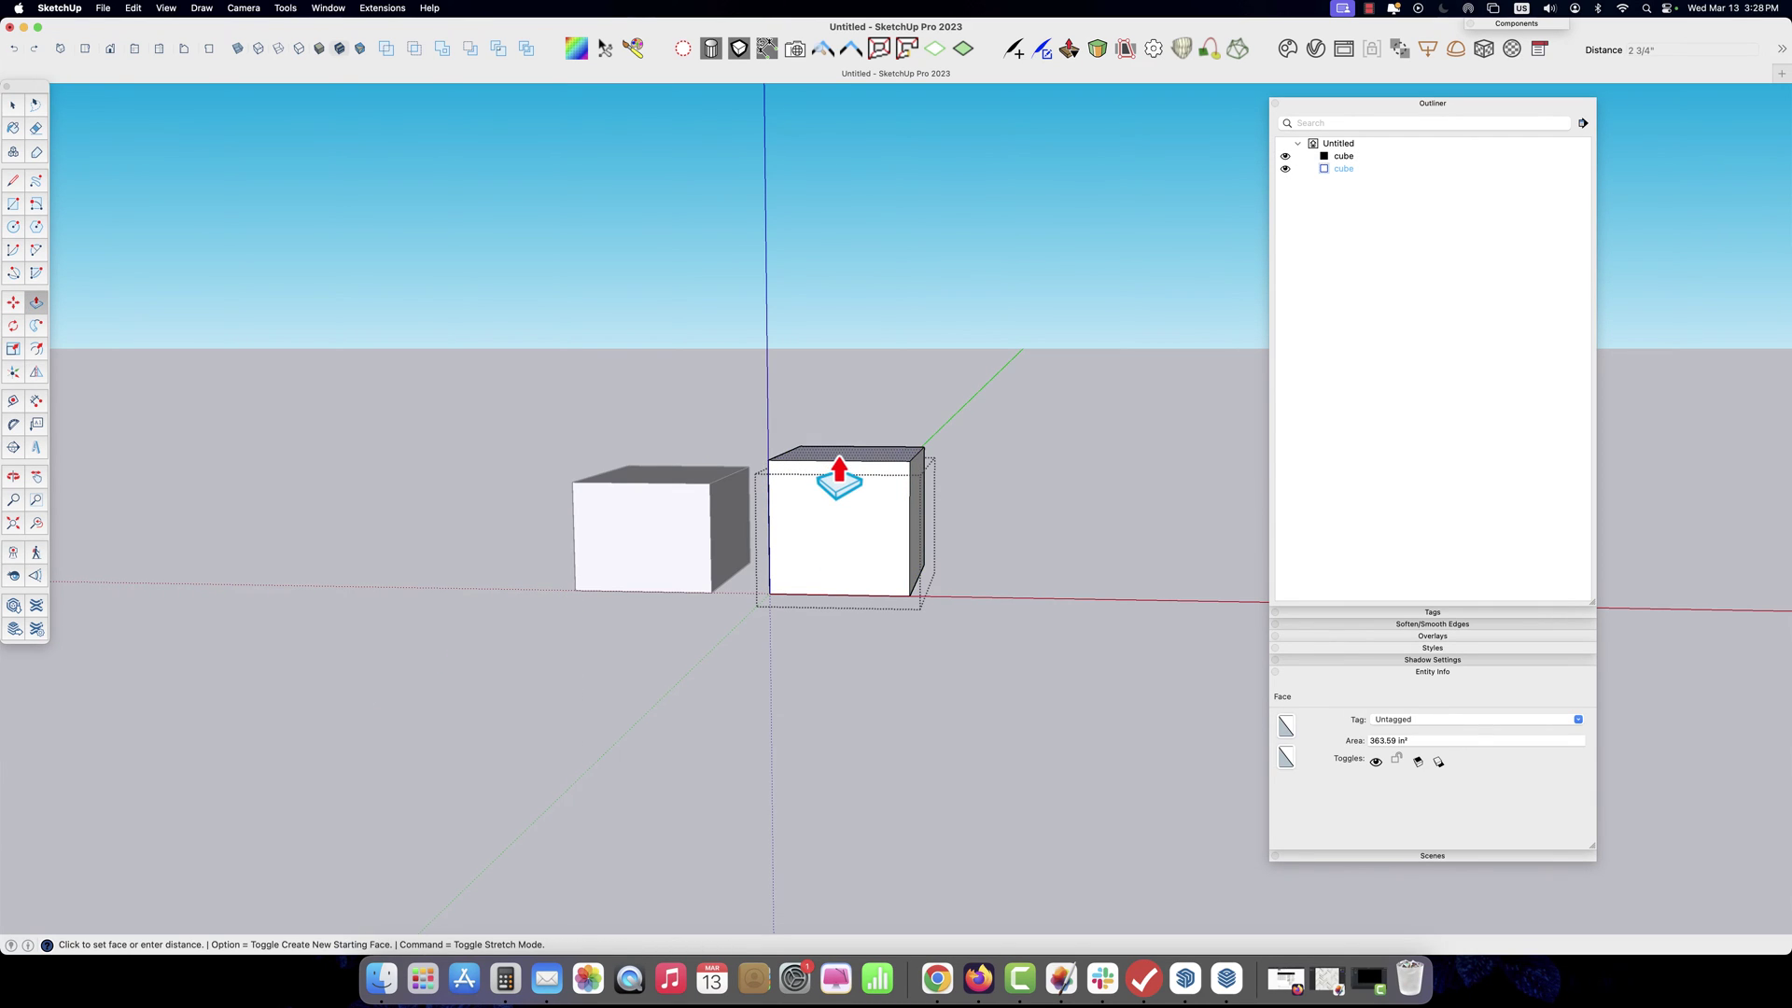
left_click_drag(916, 512, 941, 519)
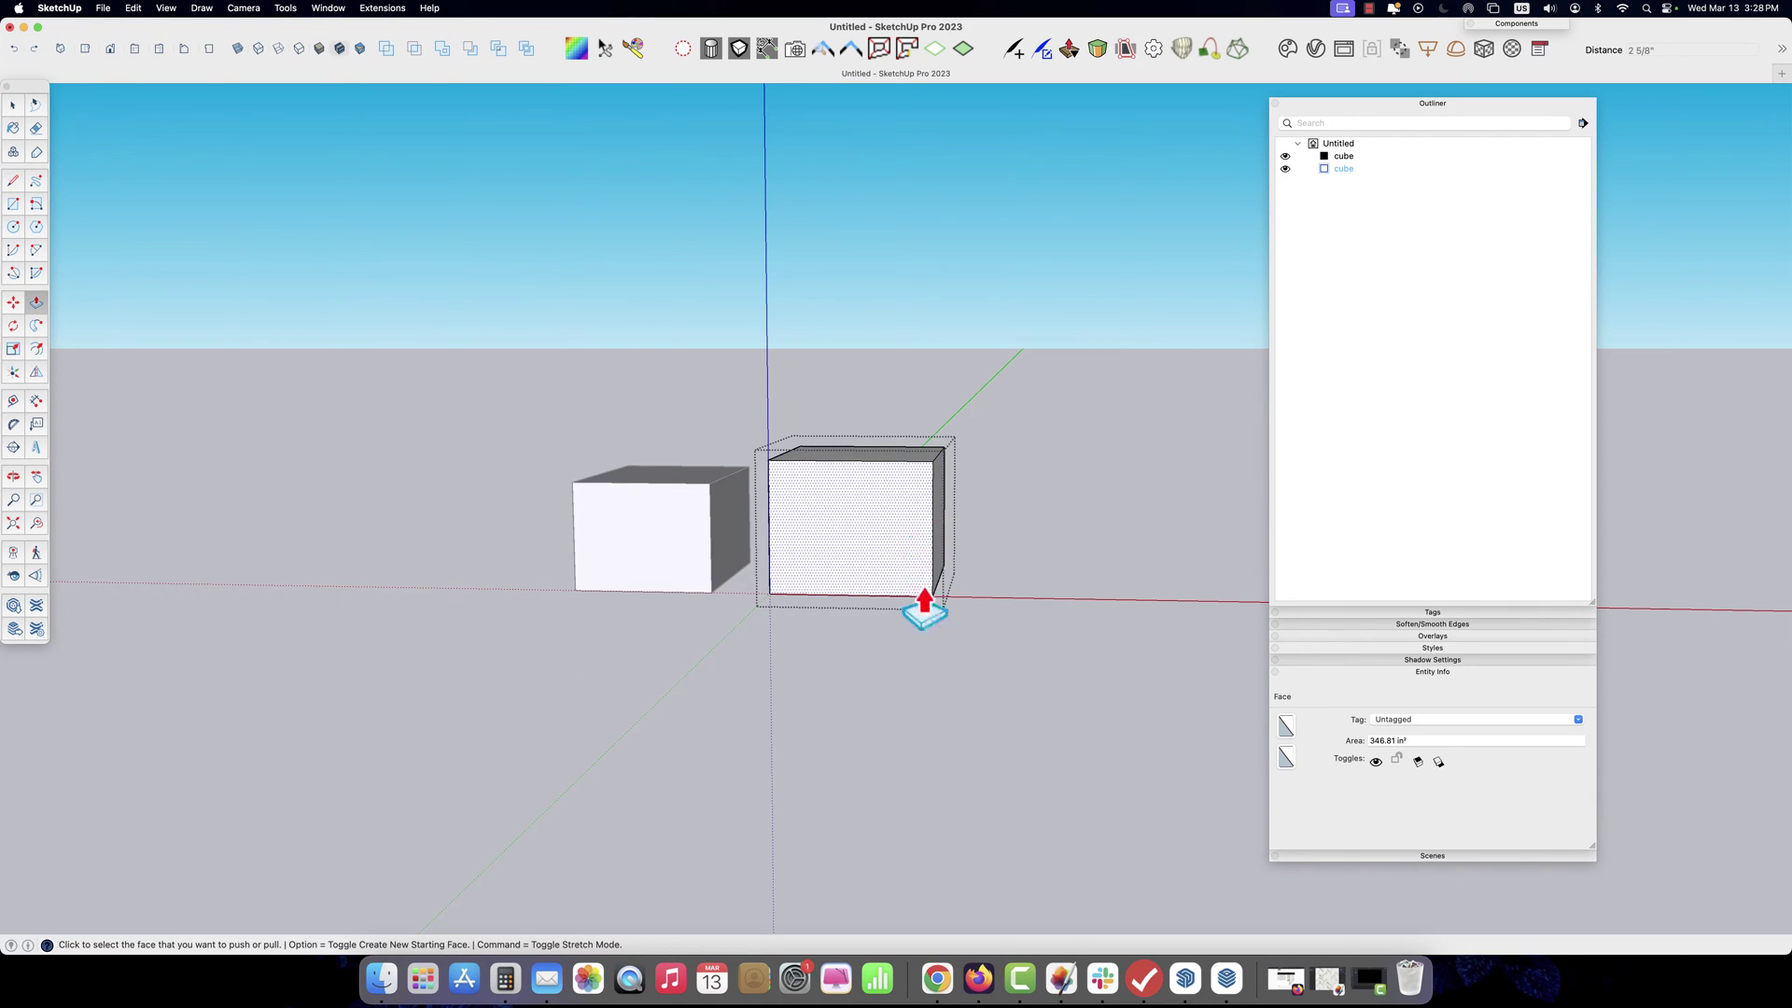
key("space")
left_click(936, 672)
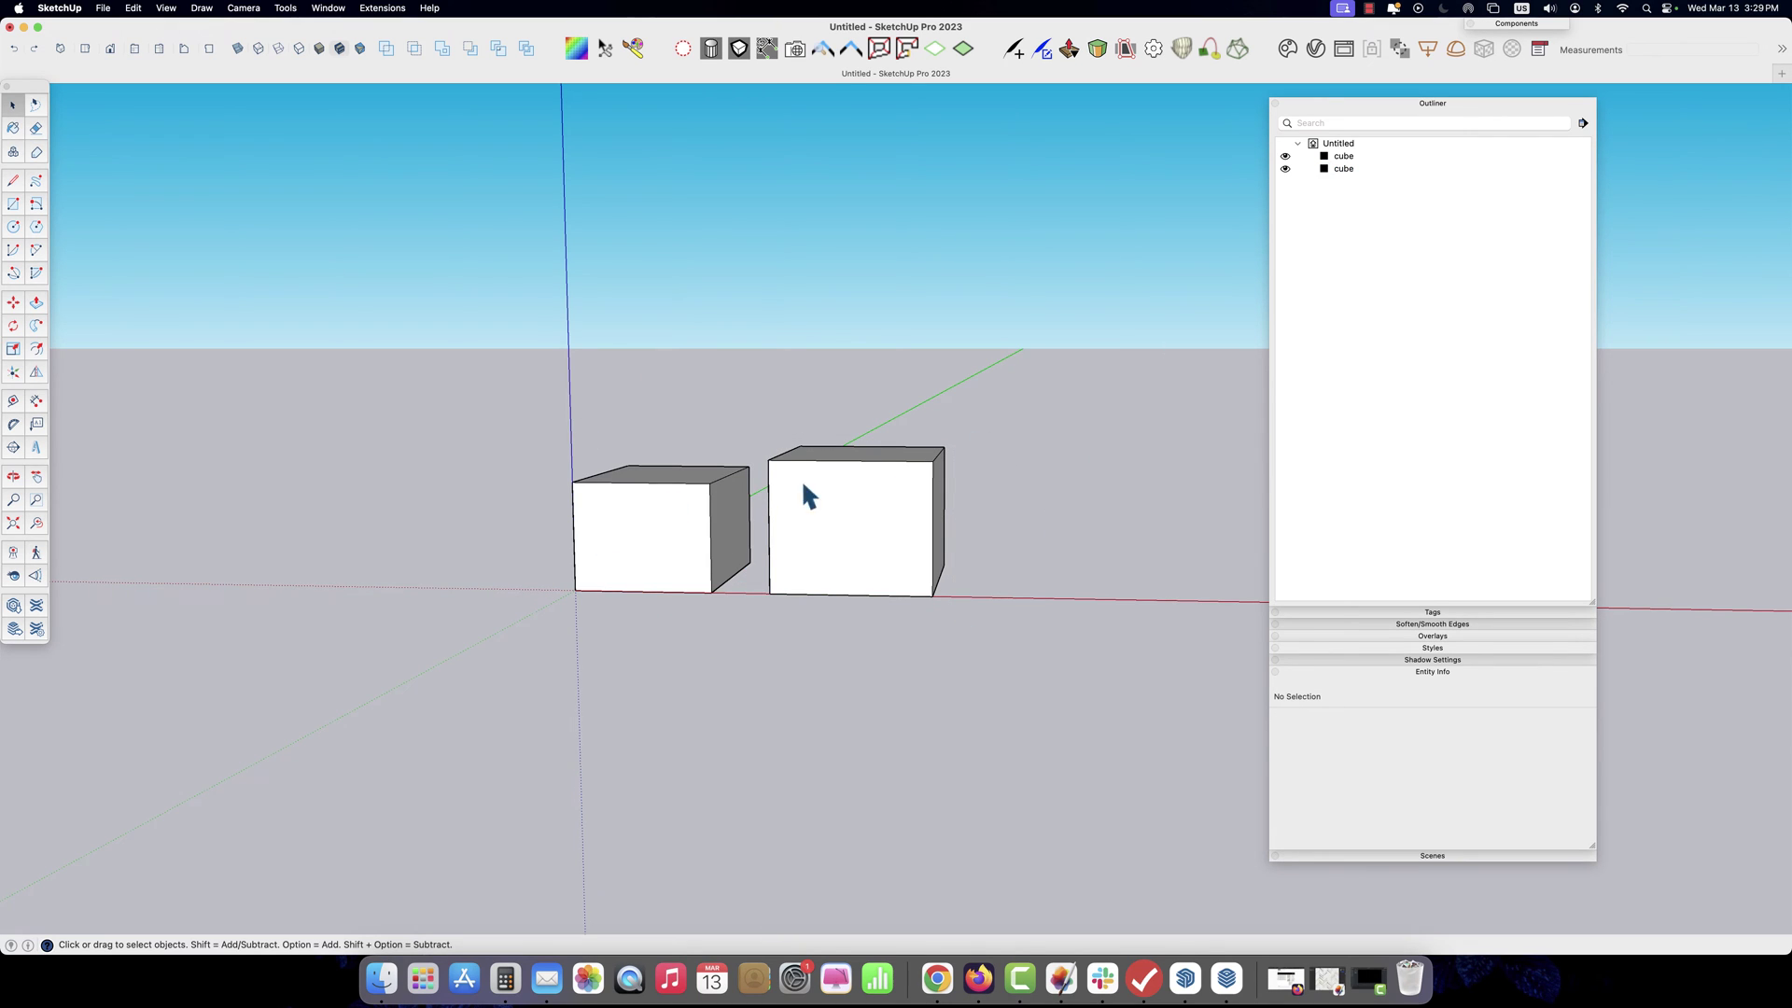
Copy the original cube group about 73 7/8" along the red axis, past the enlarged cube
middle_click_drag(953, 604, 690, 574)
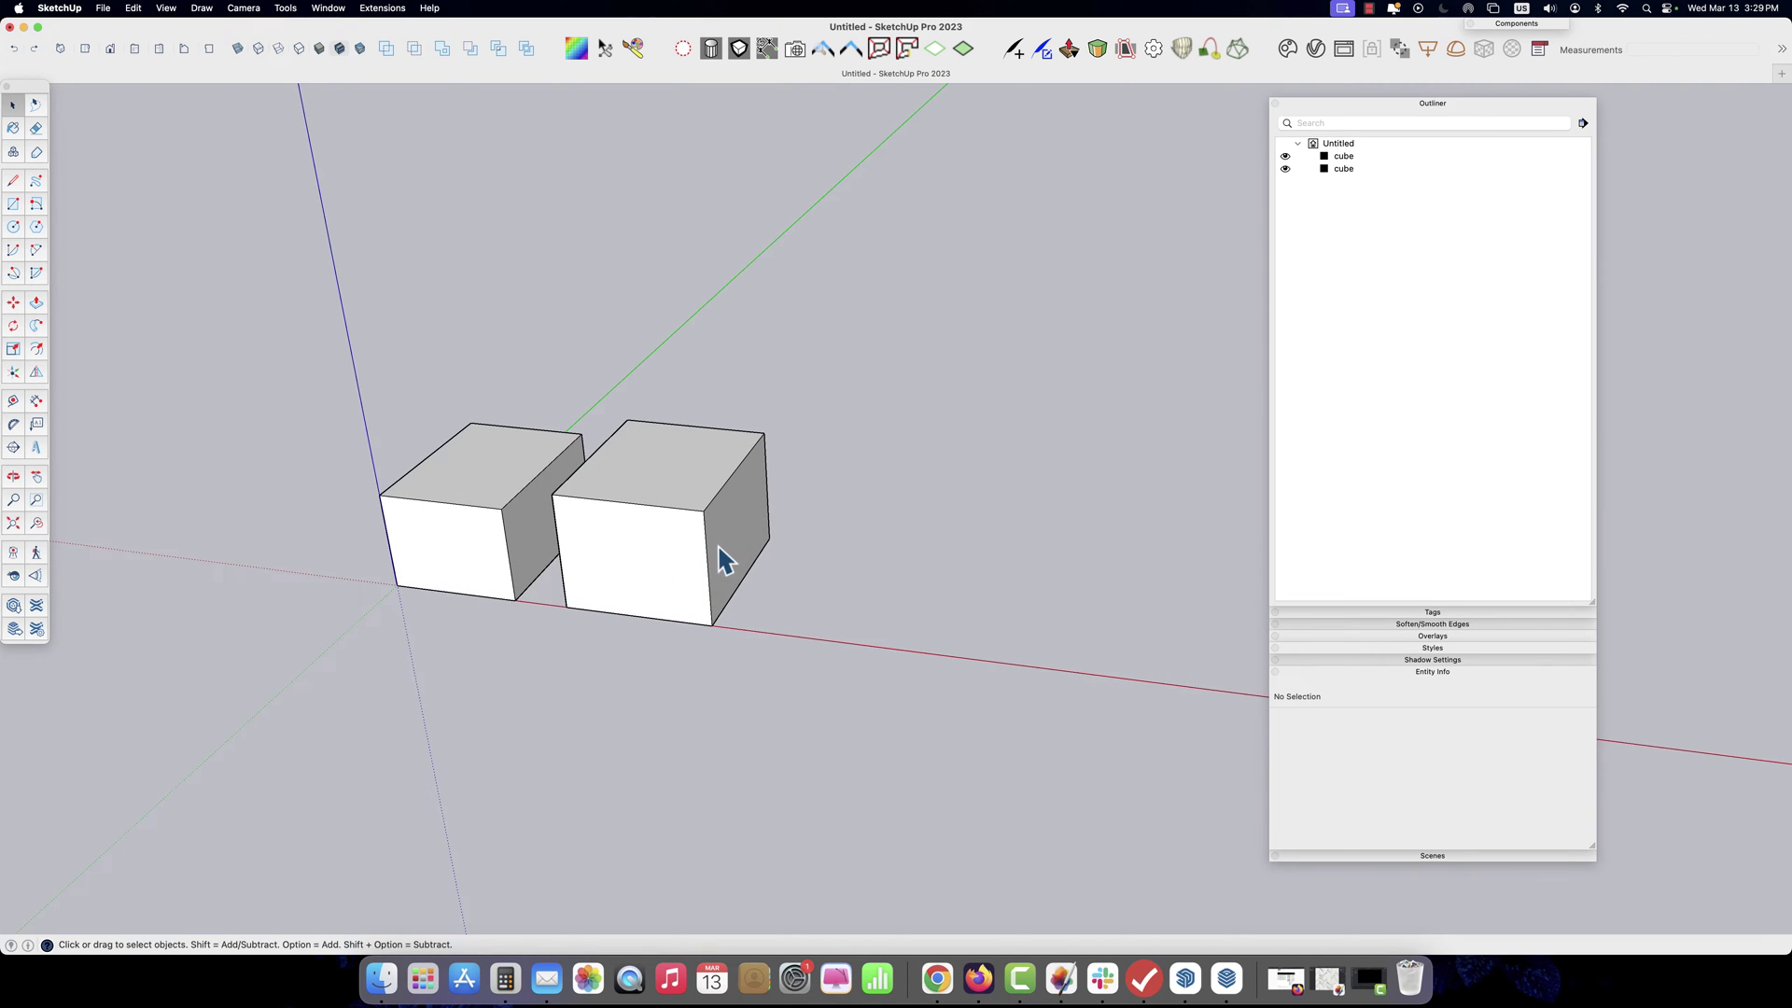
middle_click_drag(709, 477, 724, 471)
left_click(508, 573)
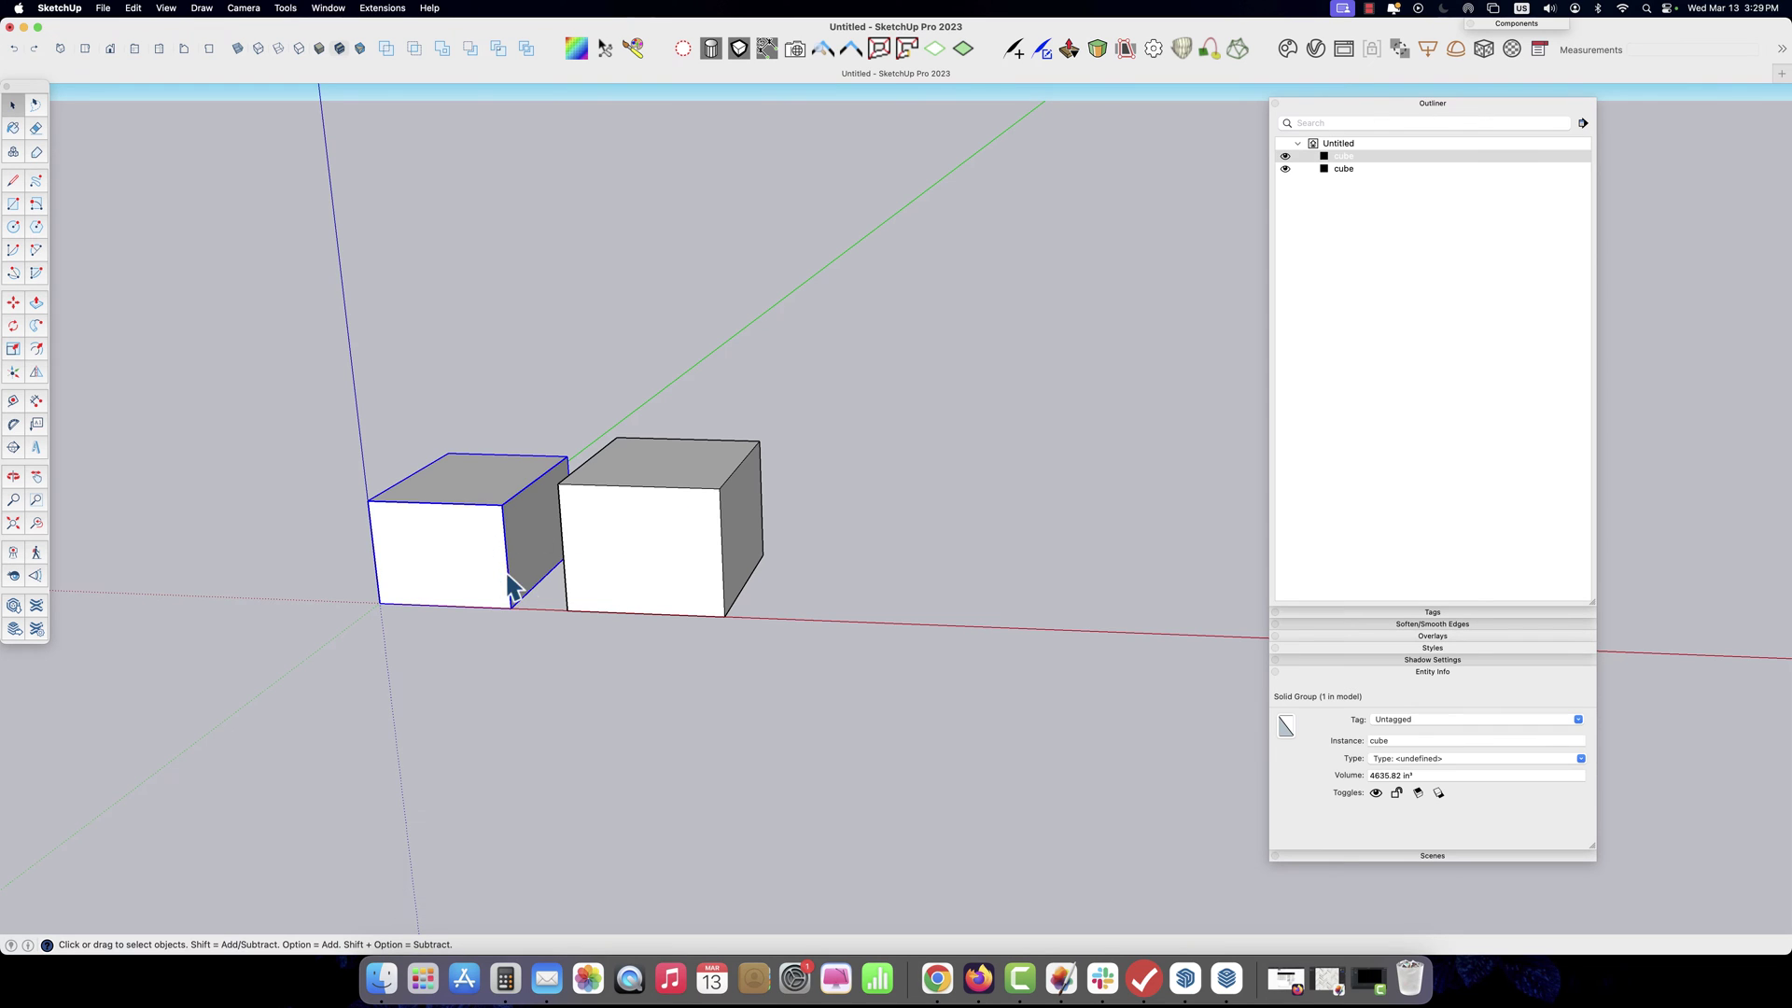
key("m")
left_click(380, 601)
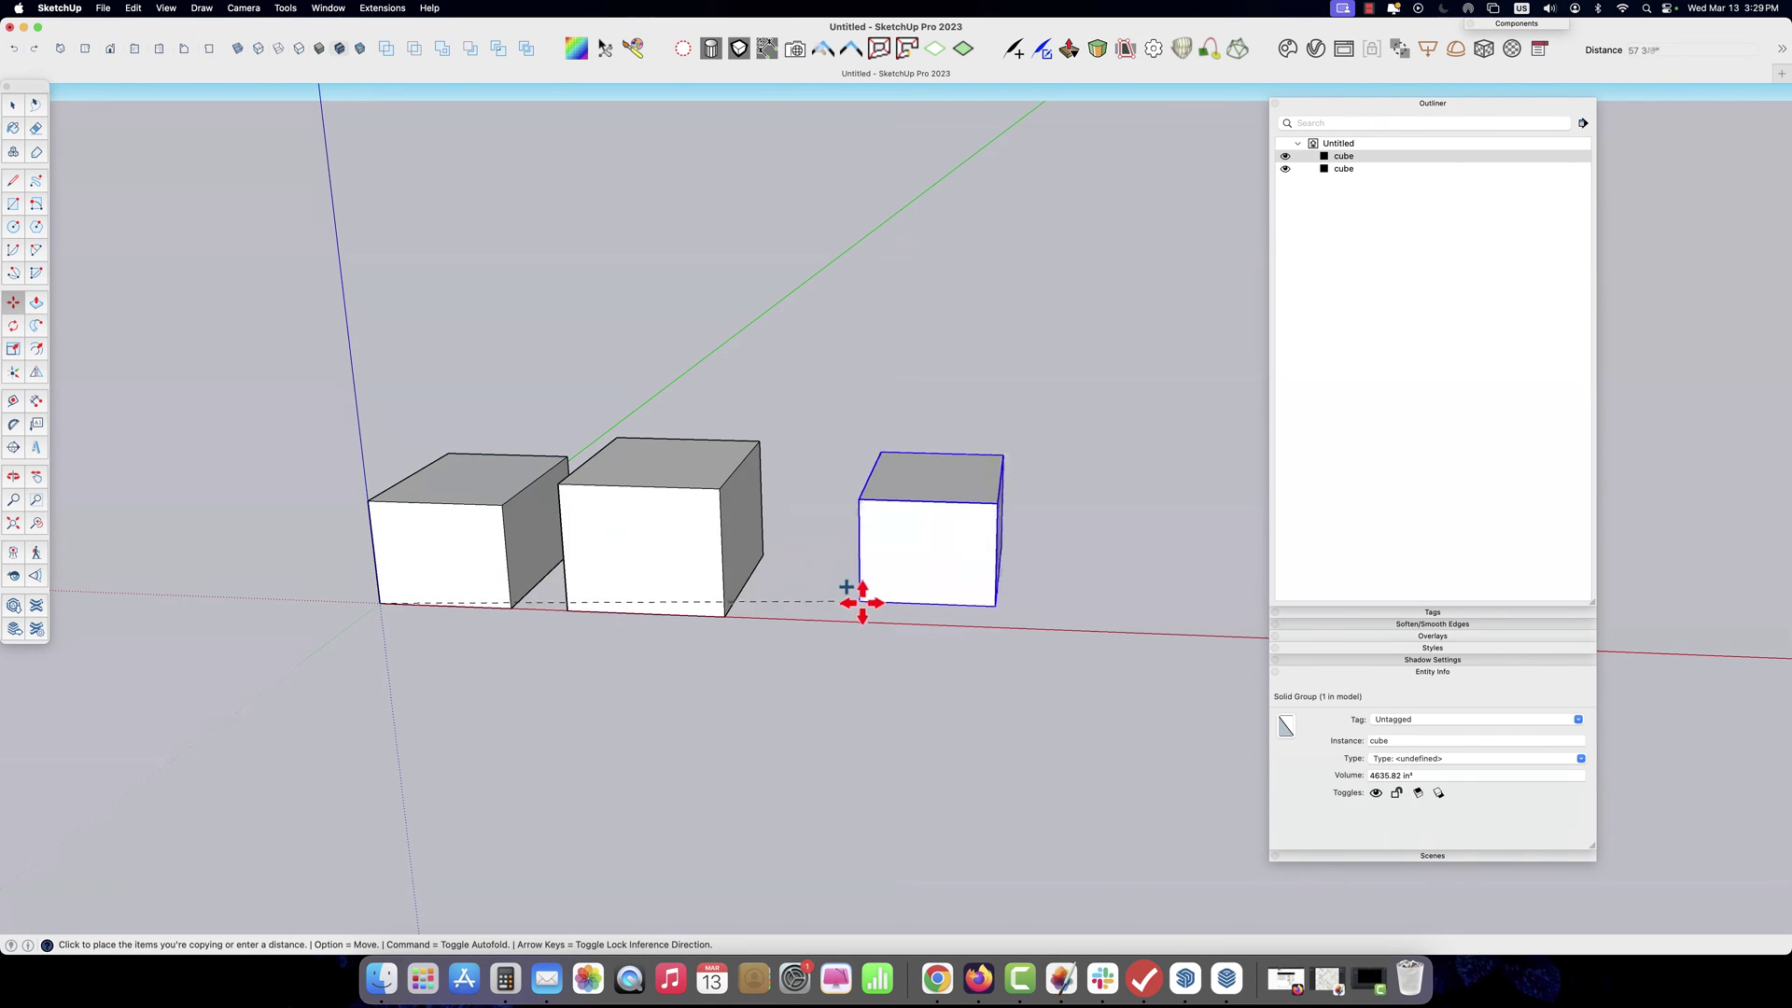
middle_click_drag(852, 600, 720, 572)
left_click(713, 581)
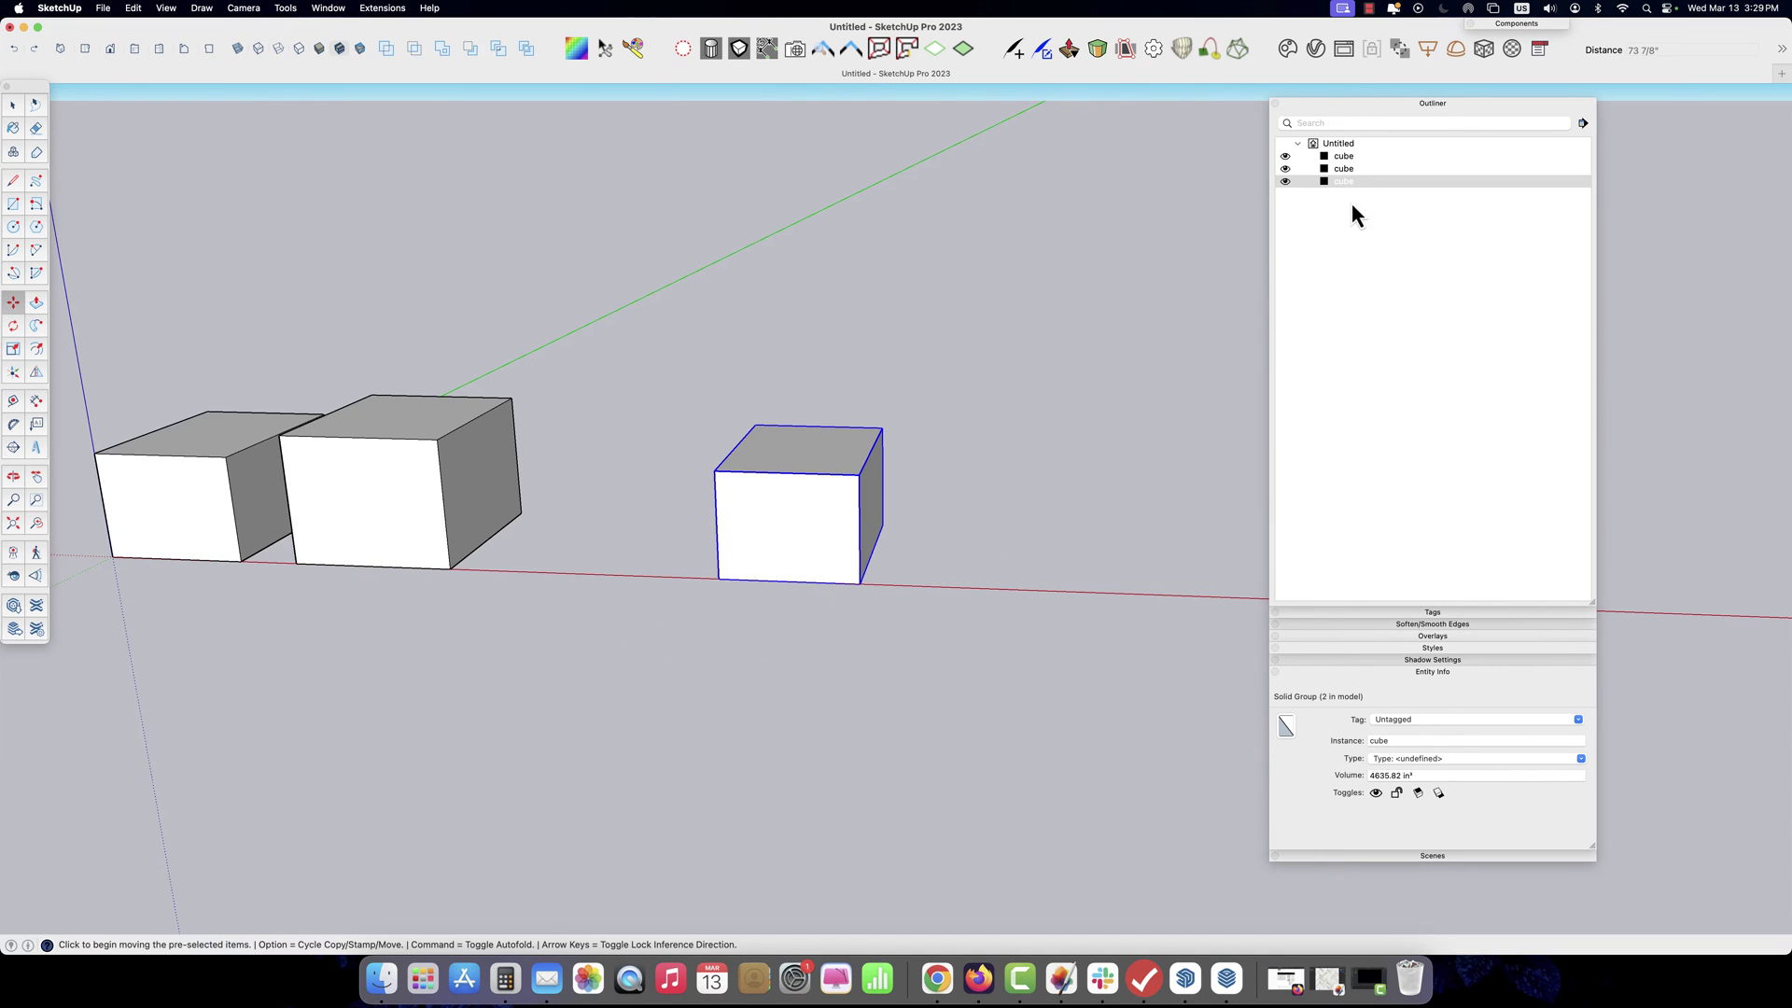
Convert the newest cube copy into a component with the definition name Cube2
right_click(786, 508)
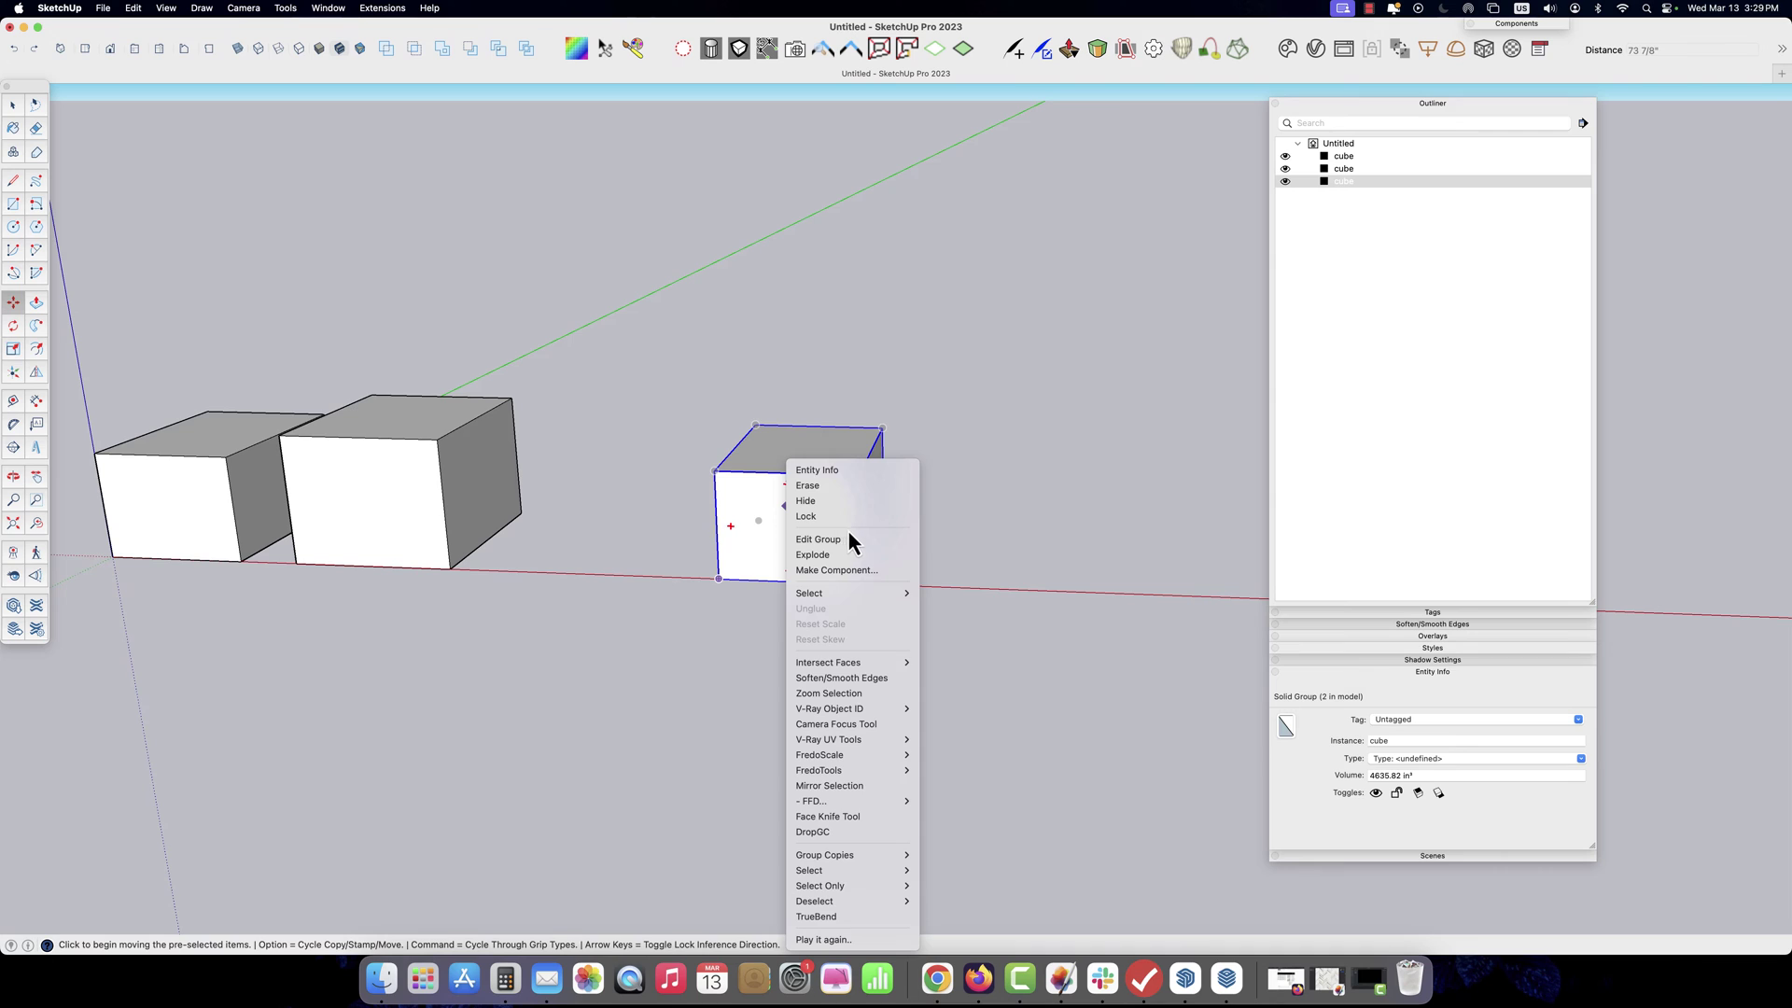
left_click(879, 571)
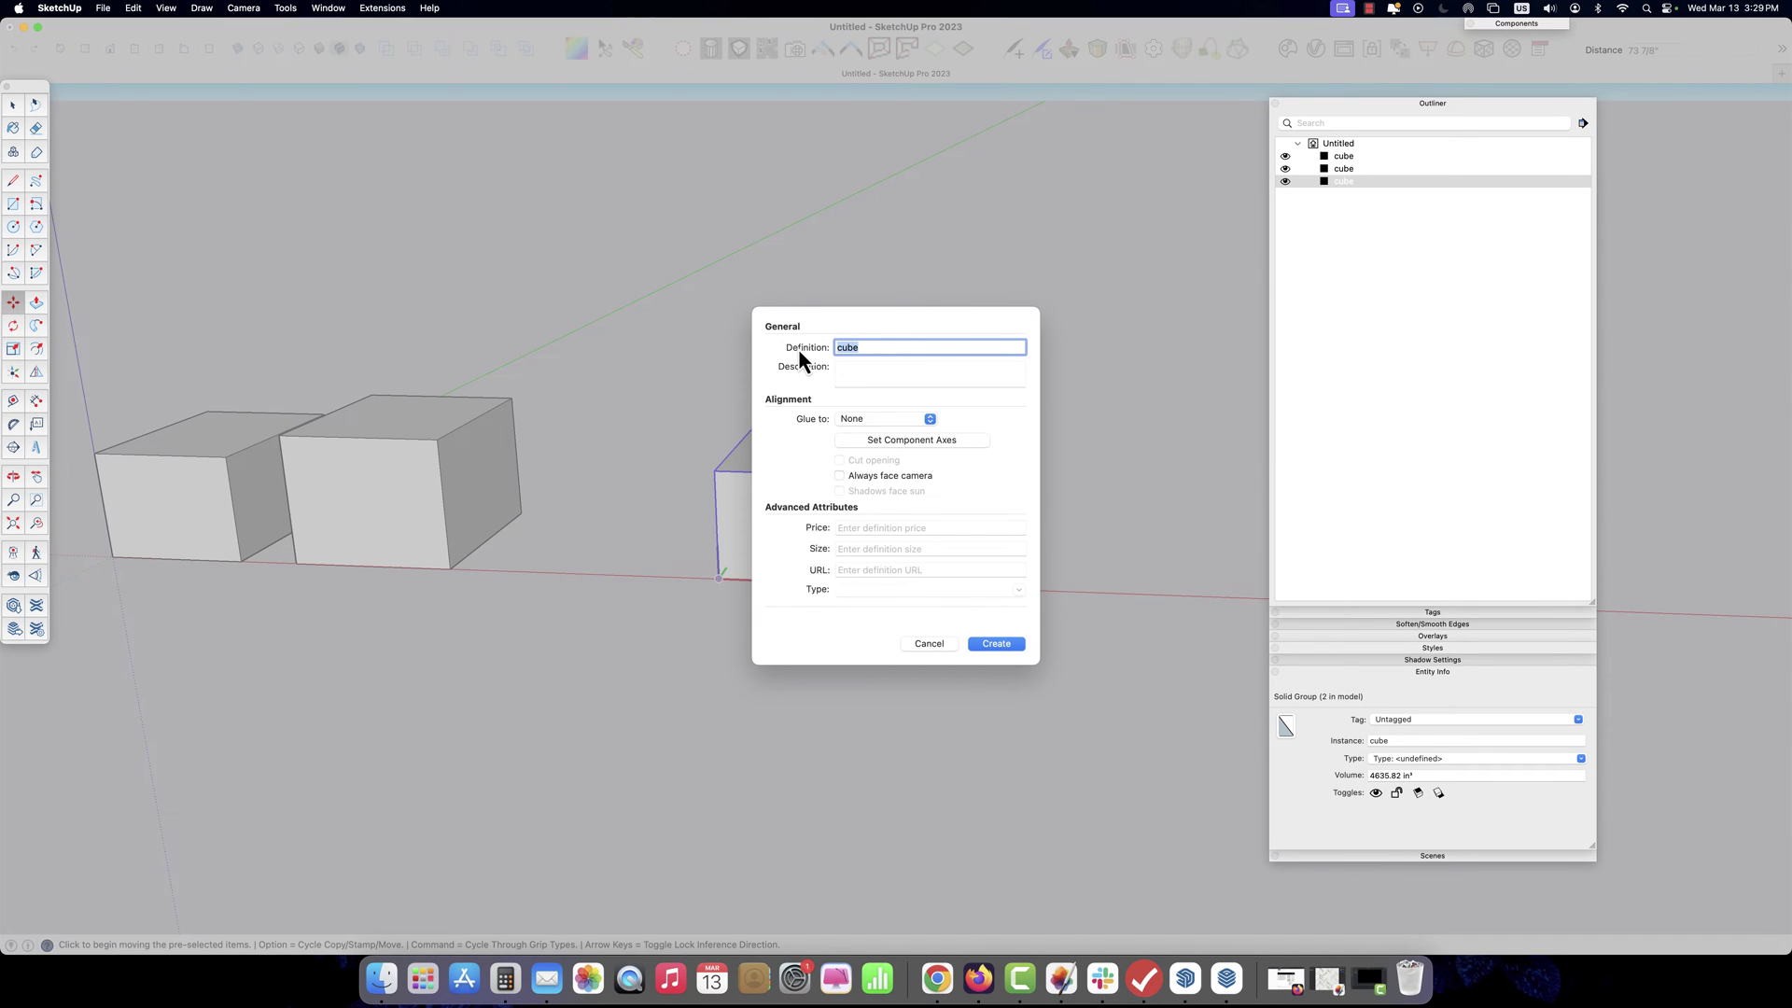
type("Cube2")
left_click(995, 648)
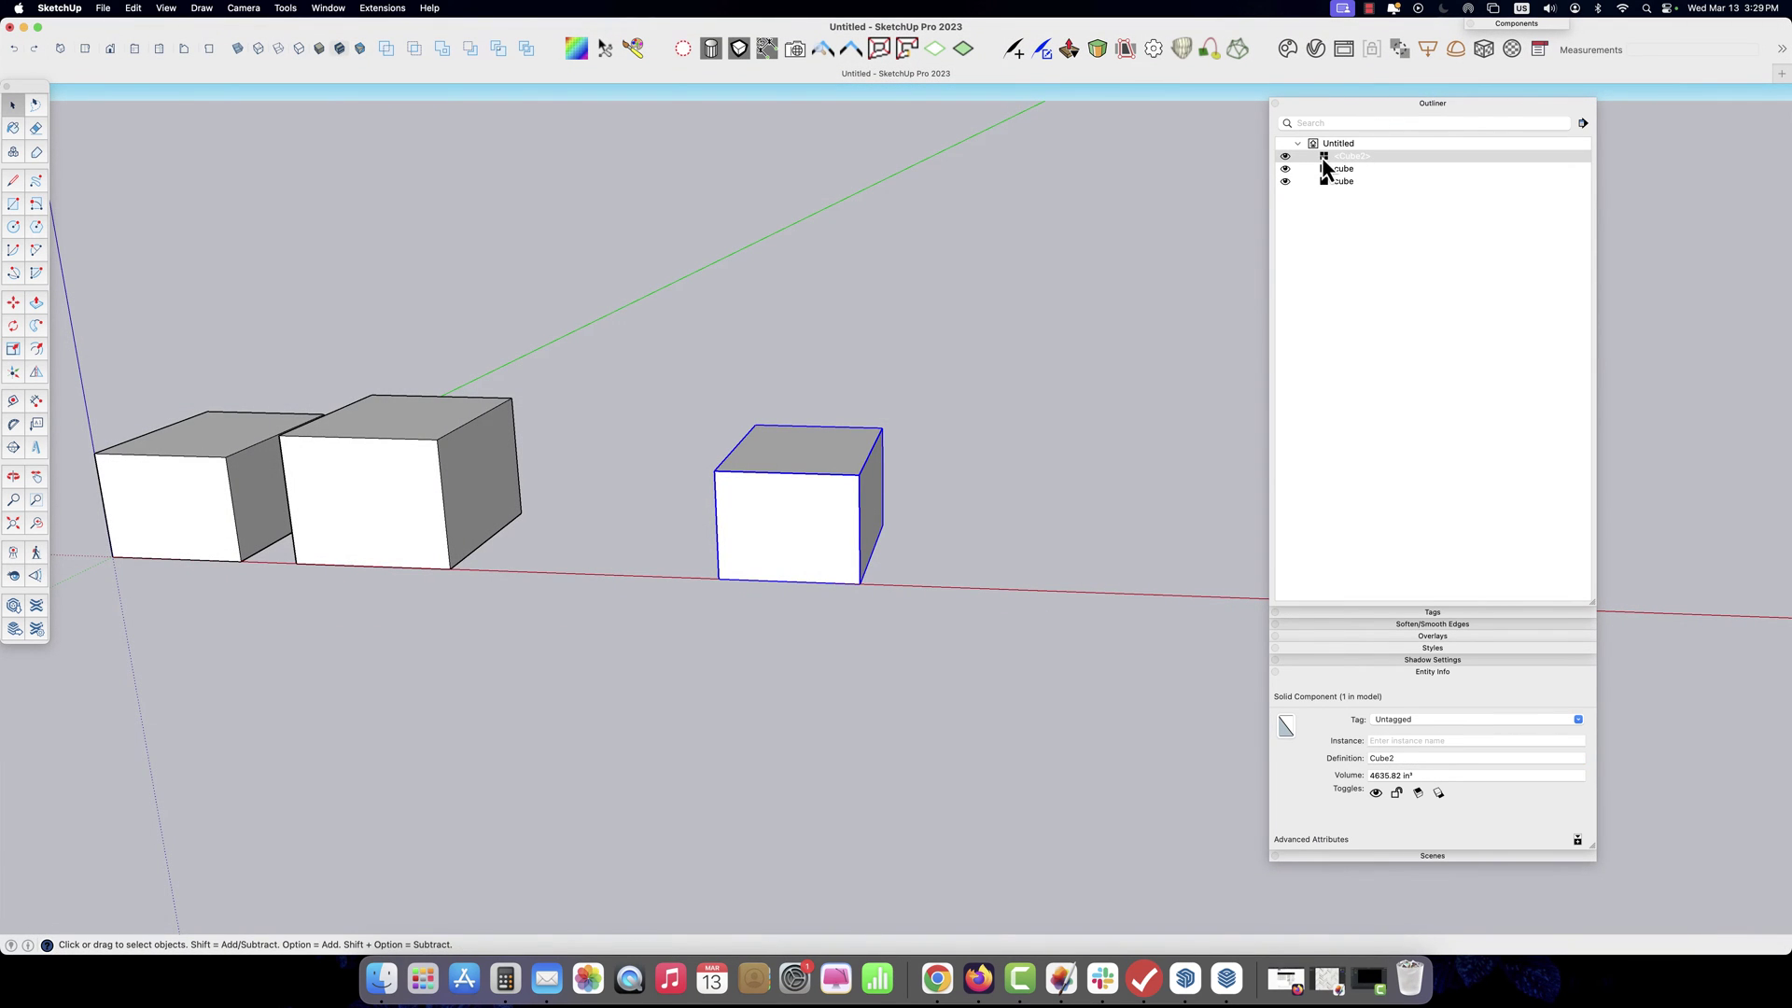
Copy the Cube2 component along the red axis, placing the second instance just beside it
left_click(1372, 157)
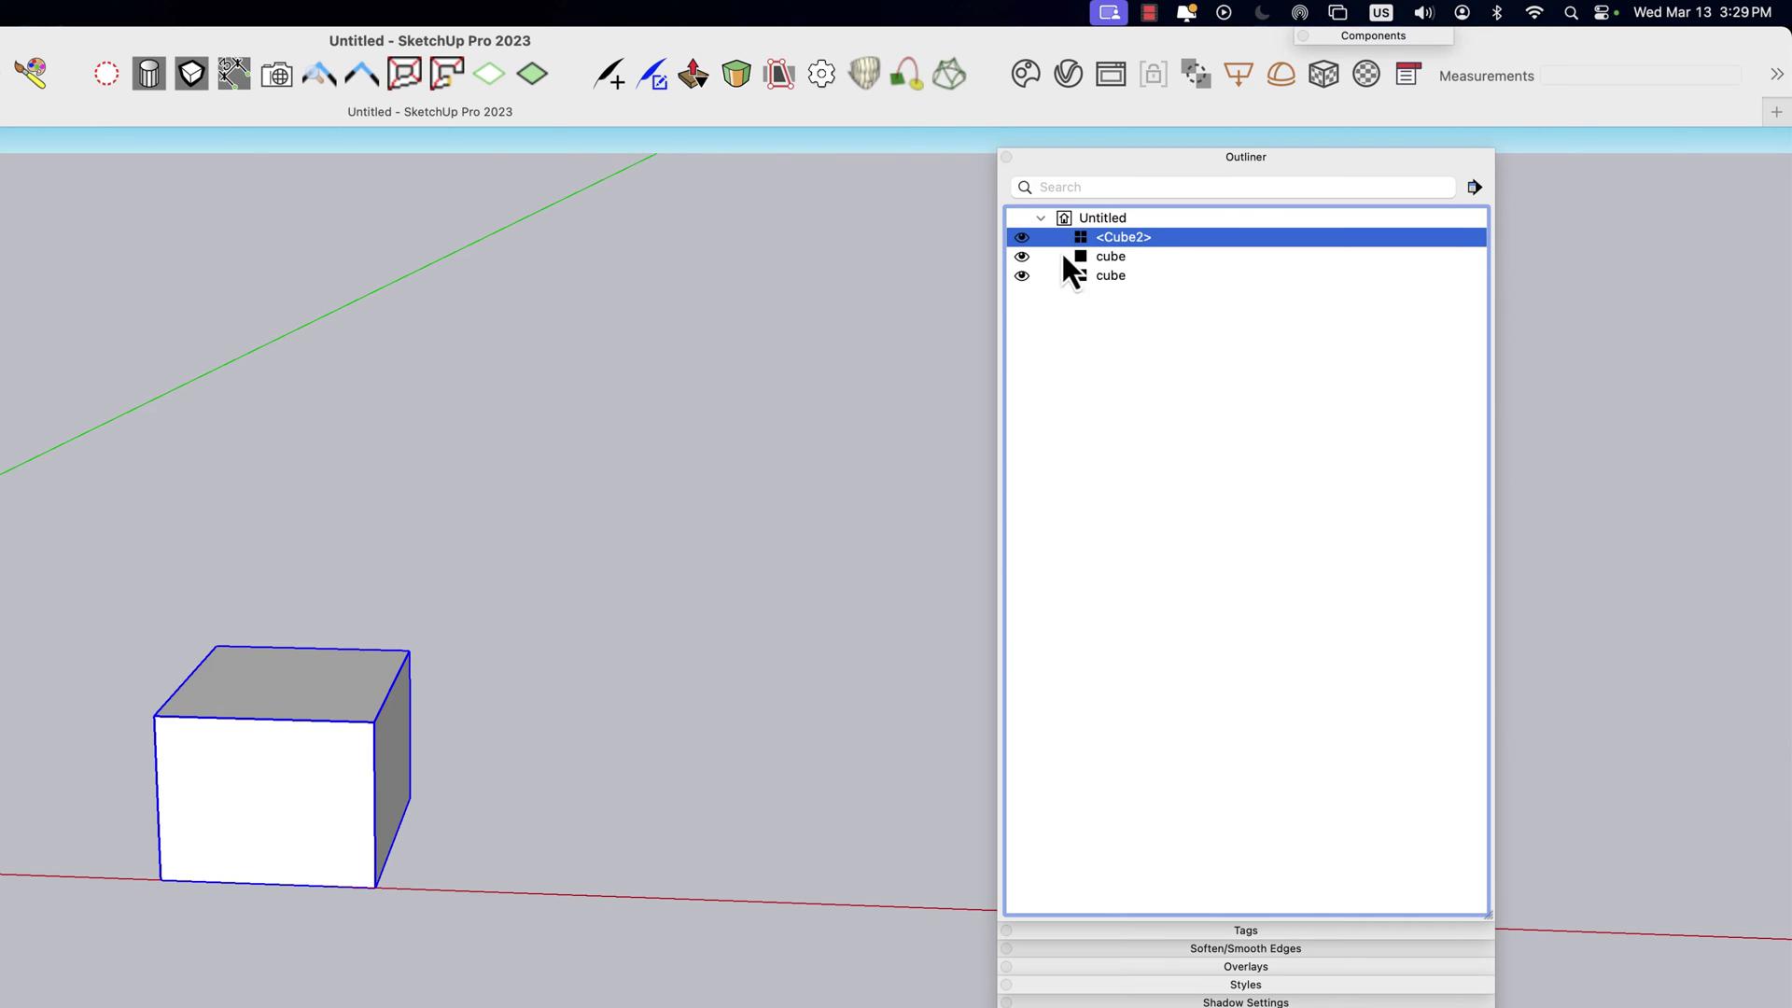
left_click(191, 883)
key("m")
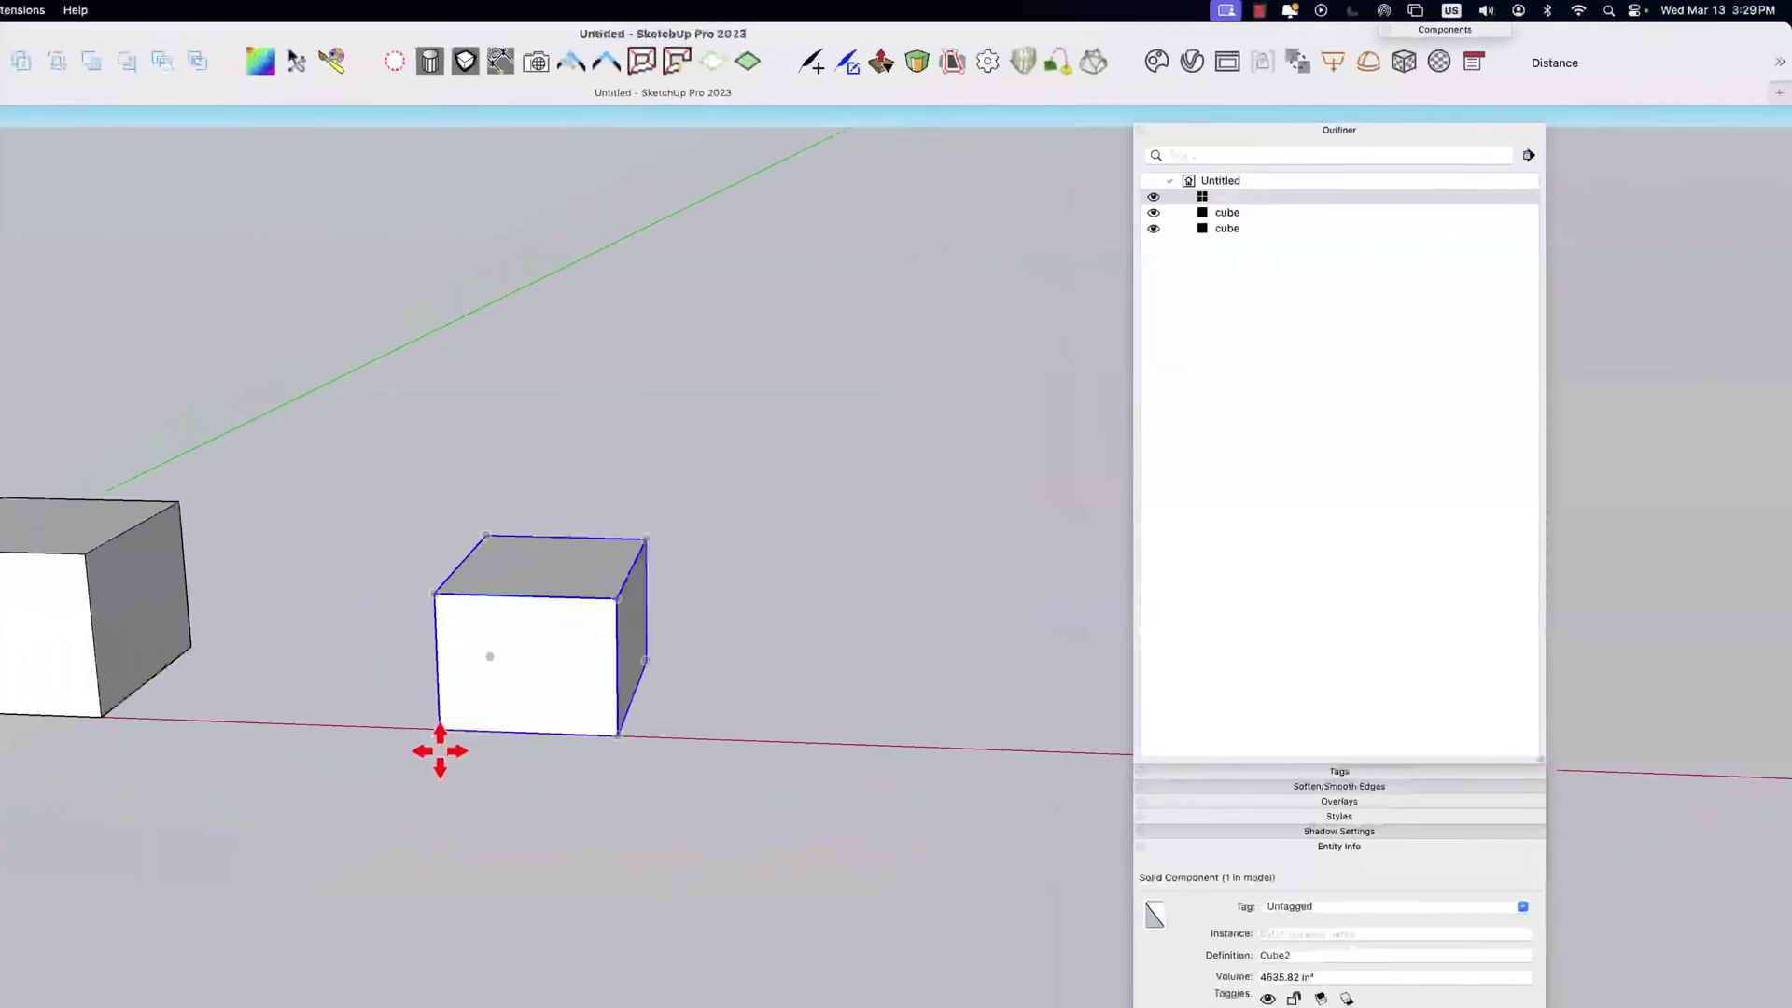
left_click_drag(432, 730, 680, 735, "alt")
key("space")
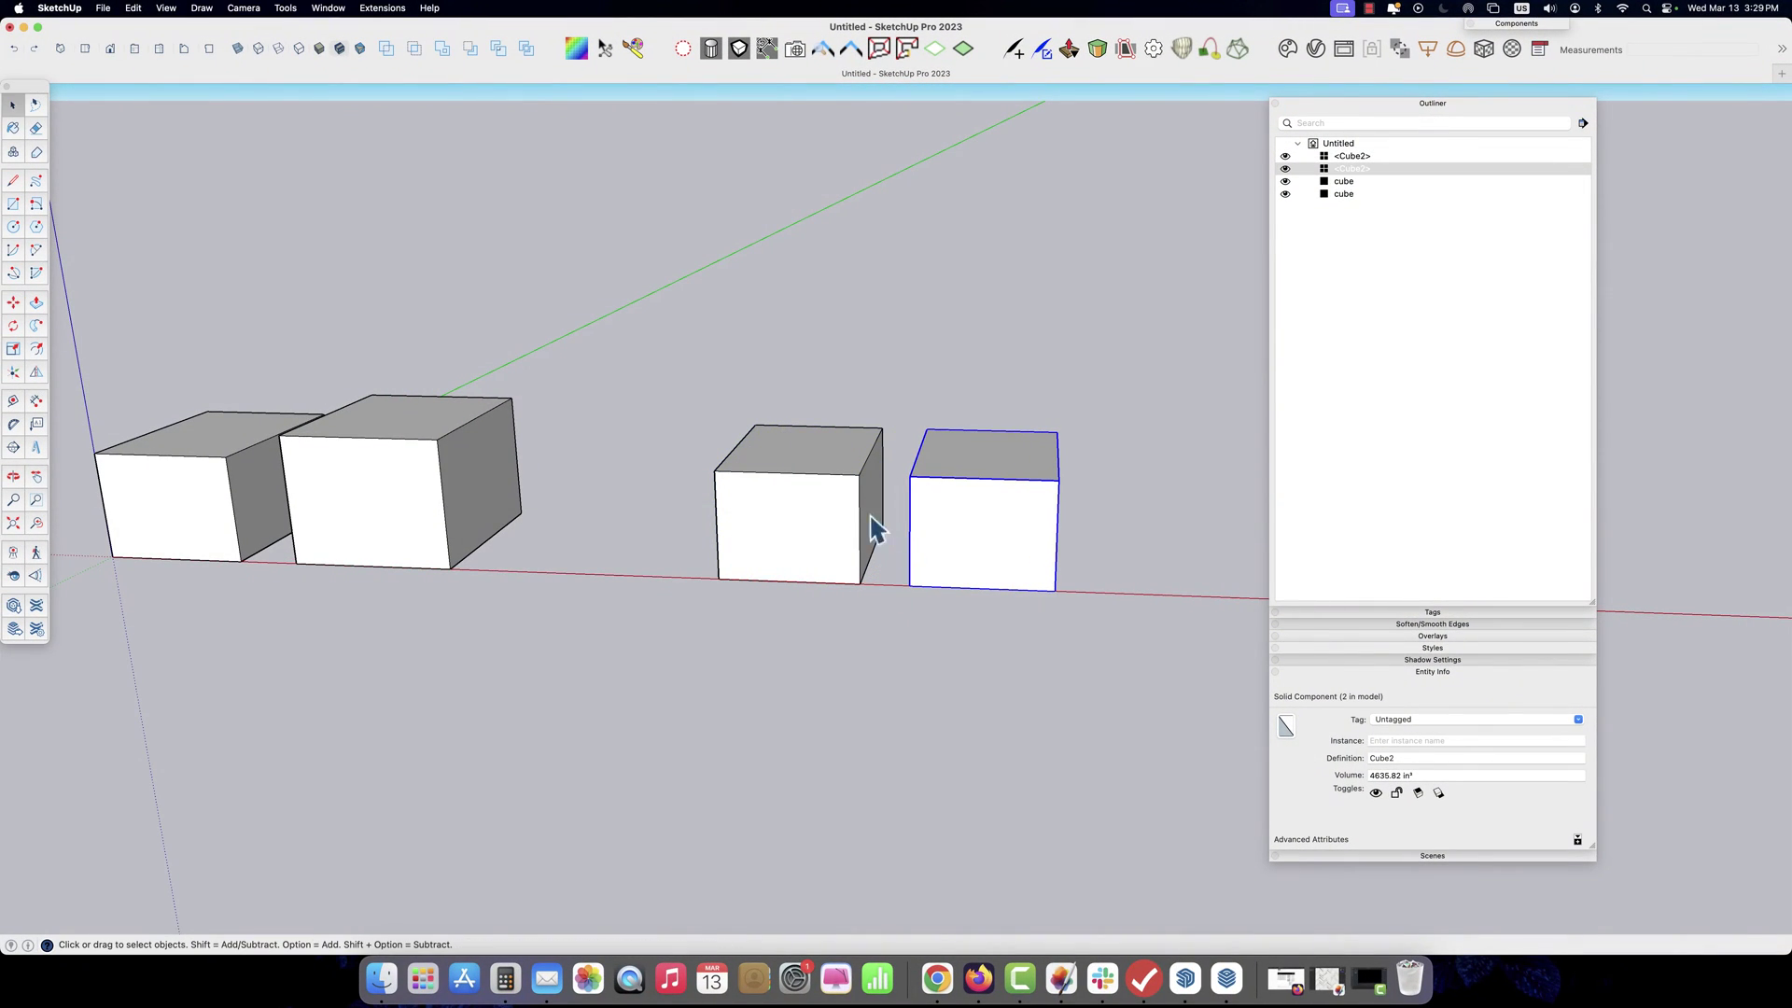
Open the first Cube2 component for editing and pull its top face upward and its front face outward
double_click(820, 467)
key("p")
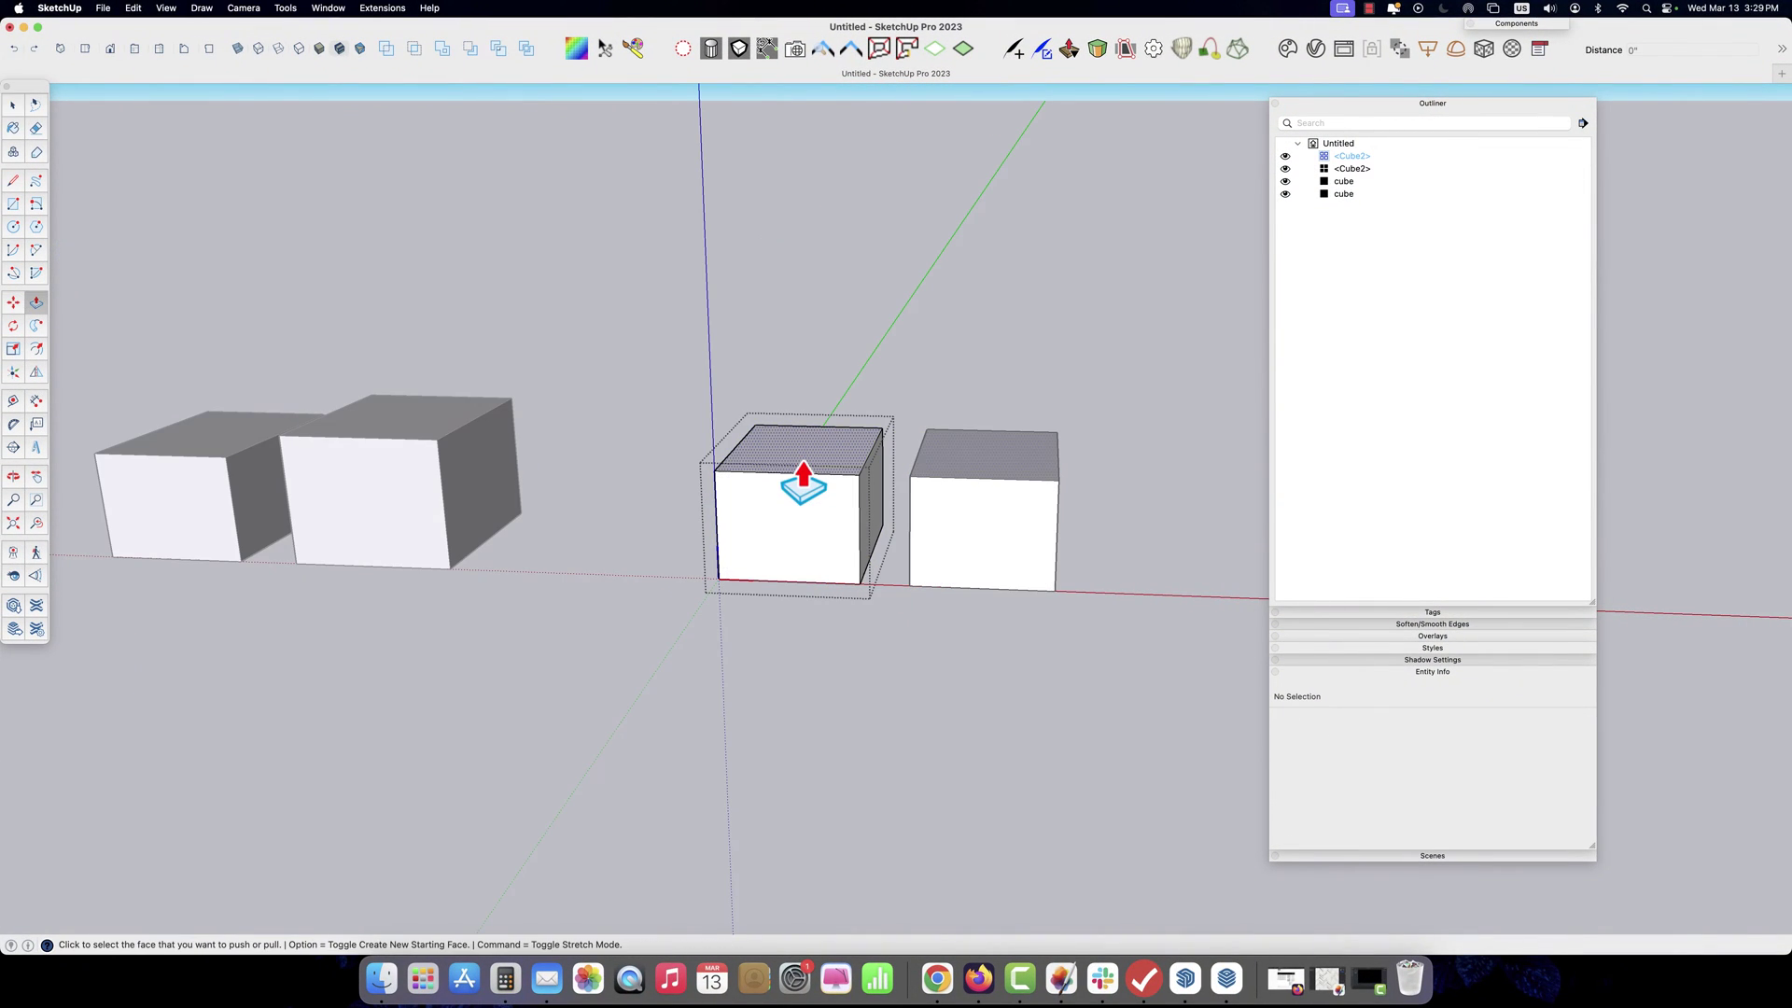
left_click_drag(802, 480, 784, 529)
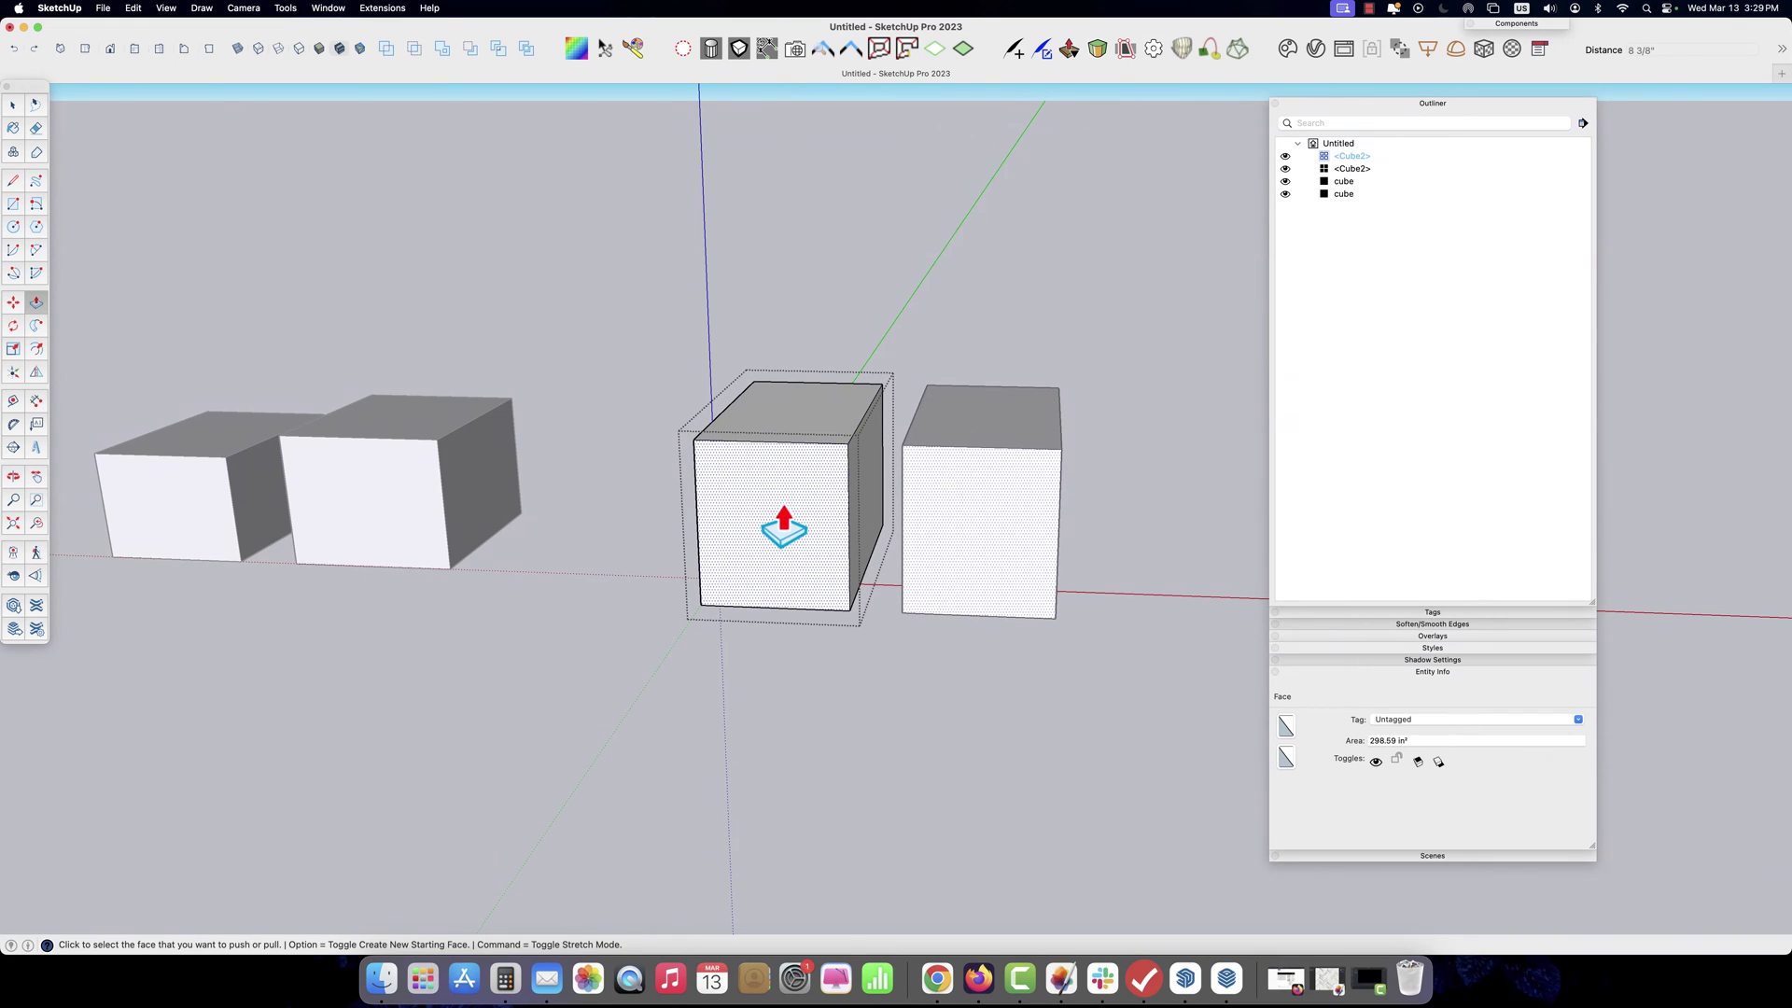
Draw a line along the red axis across the first Cube2's top face, splitting it into front and rear parts
key("l")
left_click(727, 408)
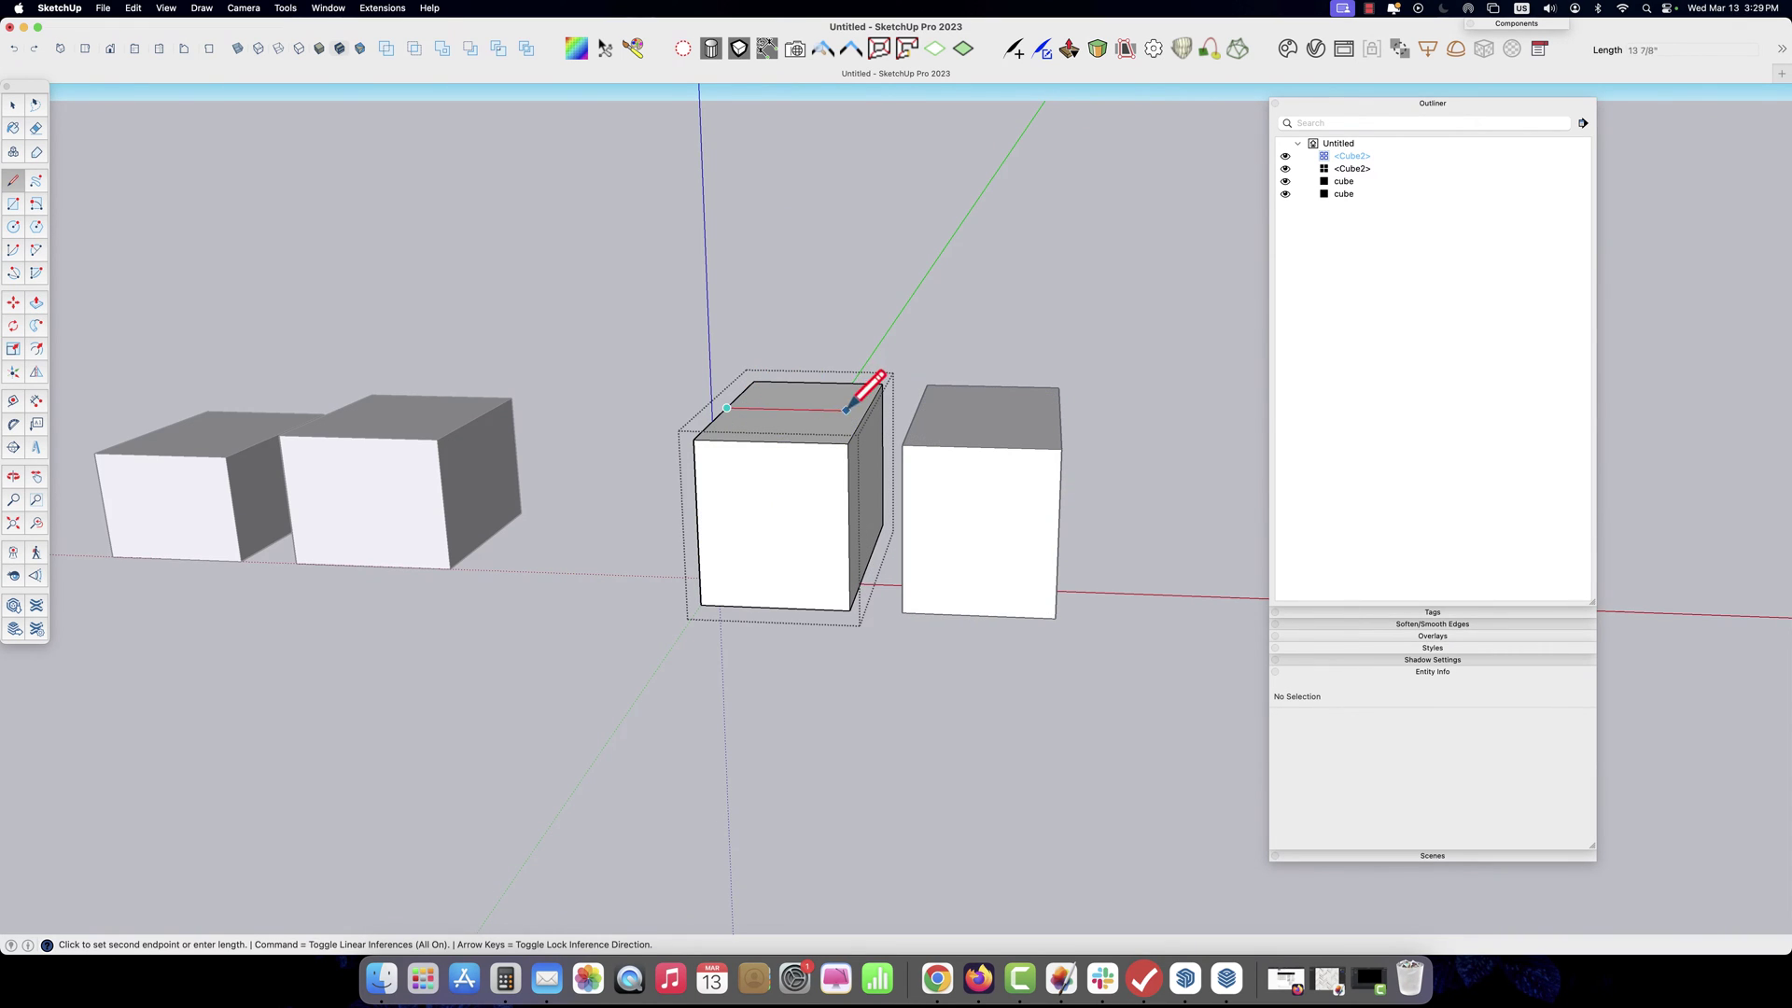
left_click(867, 407)
key("space")
Pull the rear part of the first Cube2's top face upward to form a raised block, and close the component
left_click(853, 403)
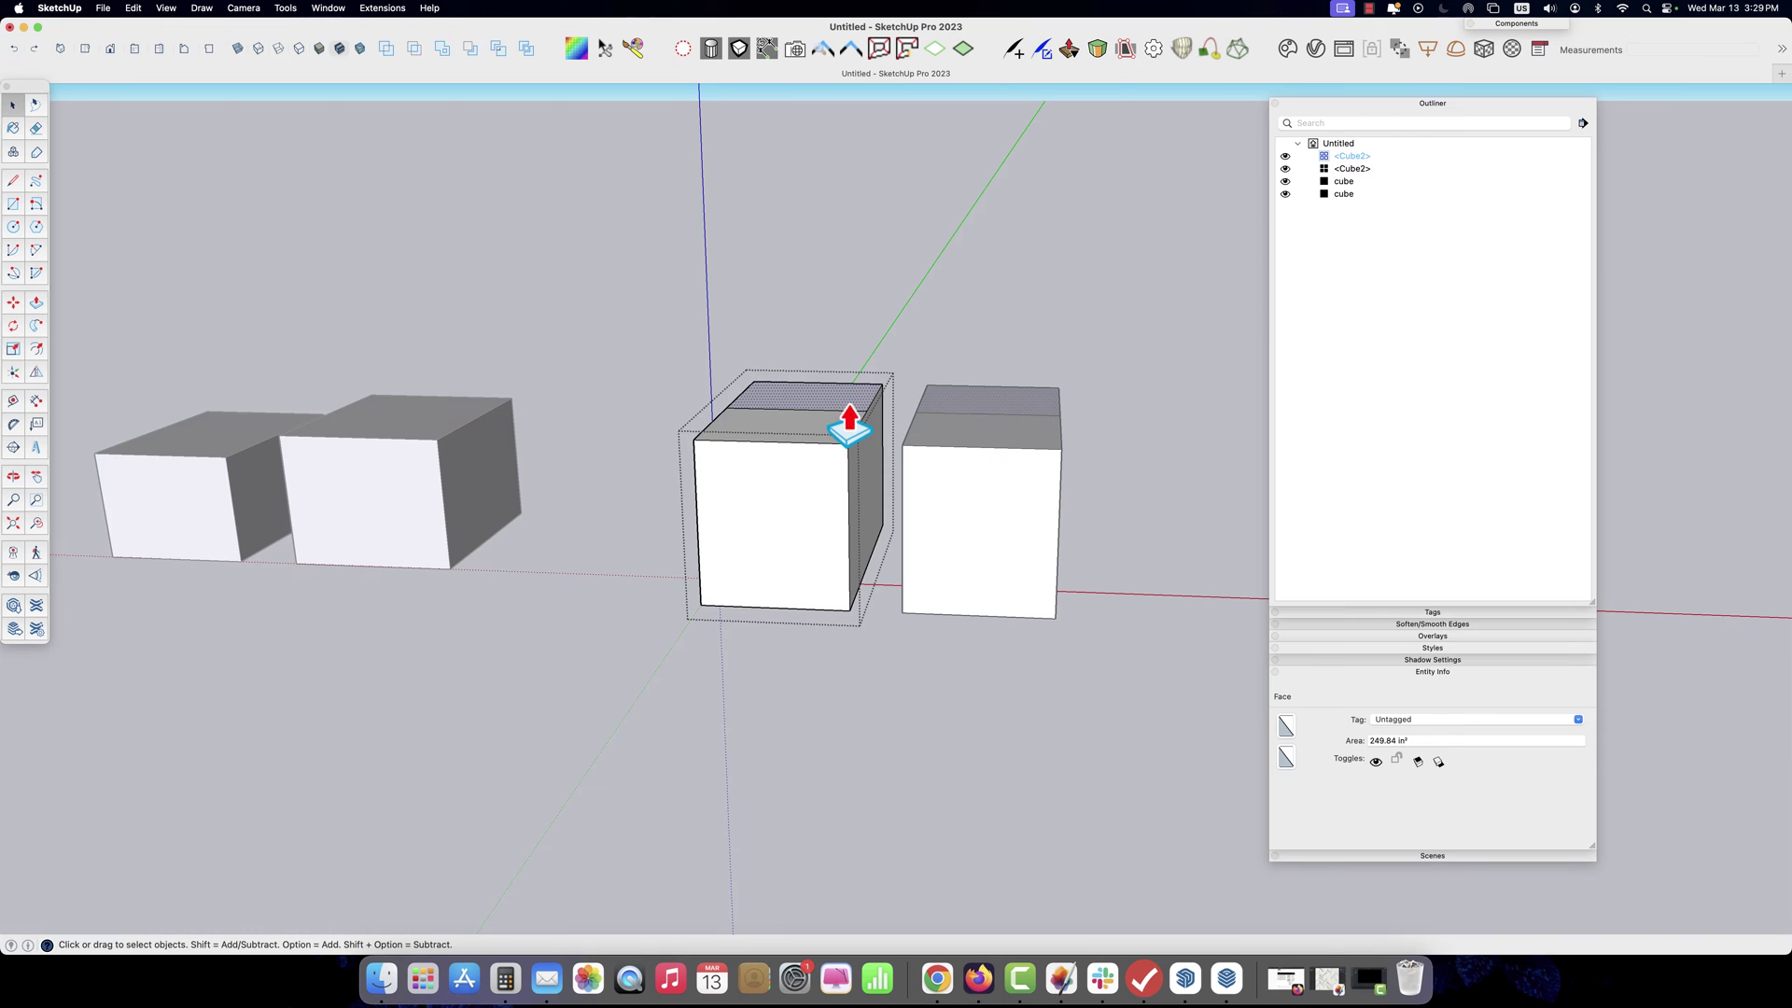
left_click_drag(849, 420, 848, 388)
key("space")
left_click(1083, 528)
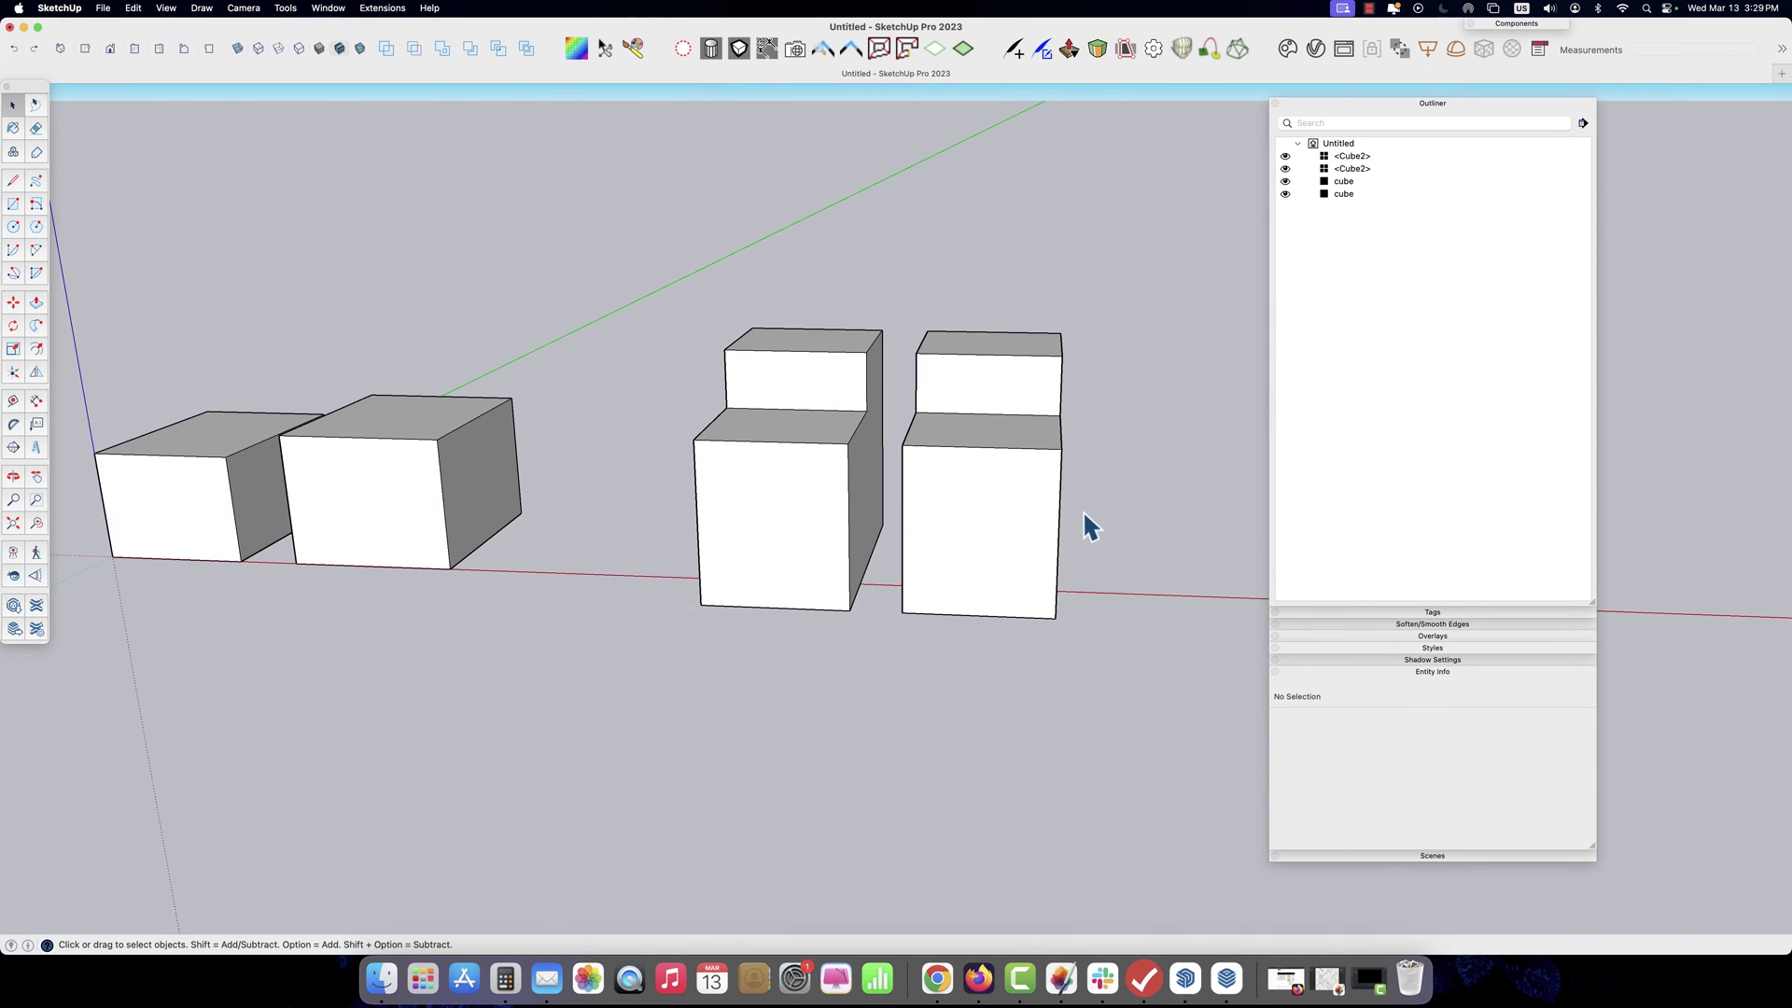
Open the second Cube2 instance for editing and push its lower front step's top face downward
middle_click_drag(1090, 512, 866, 584)
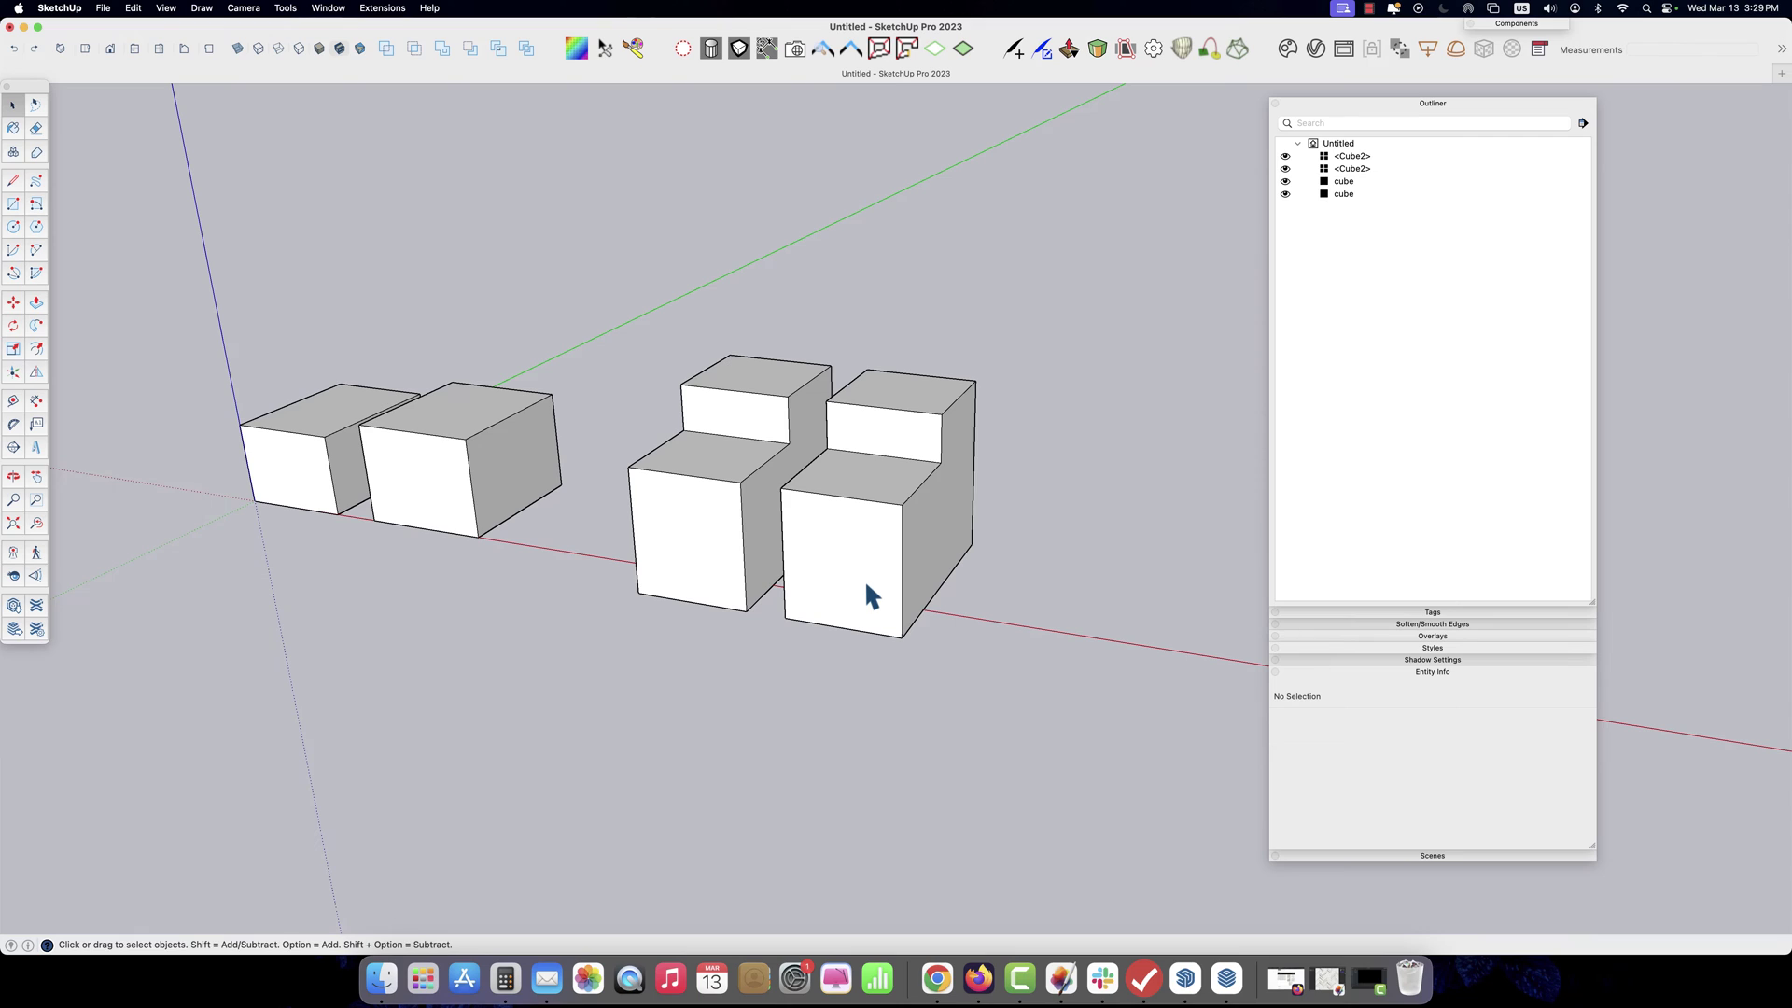
left_click(897, 530)
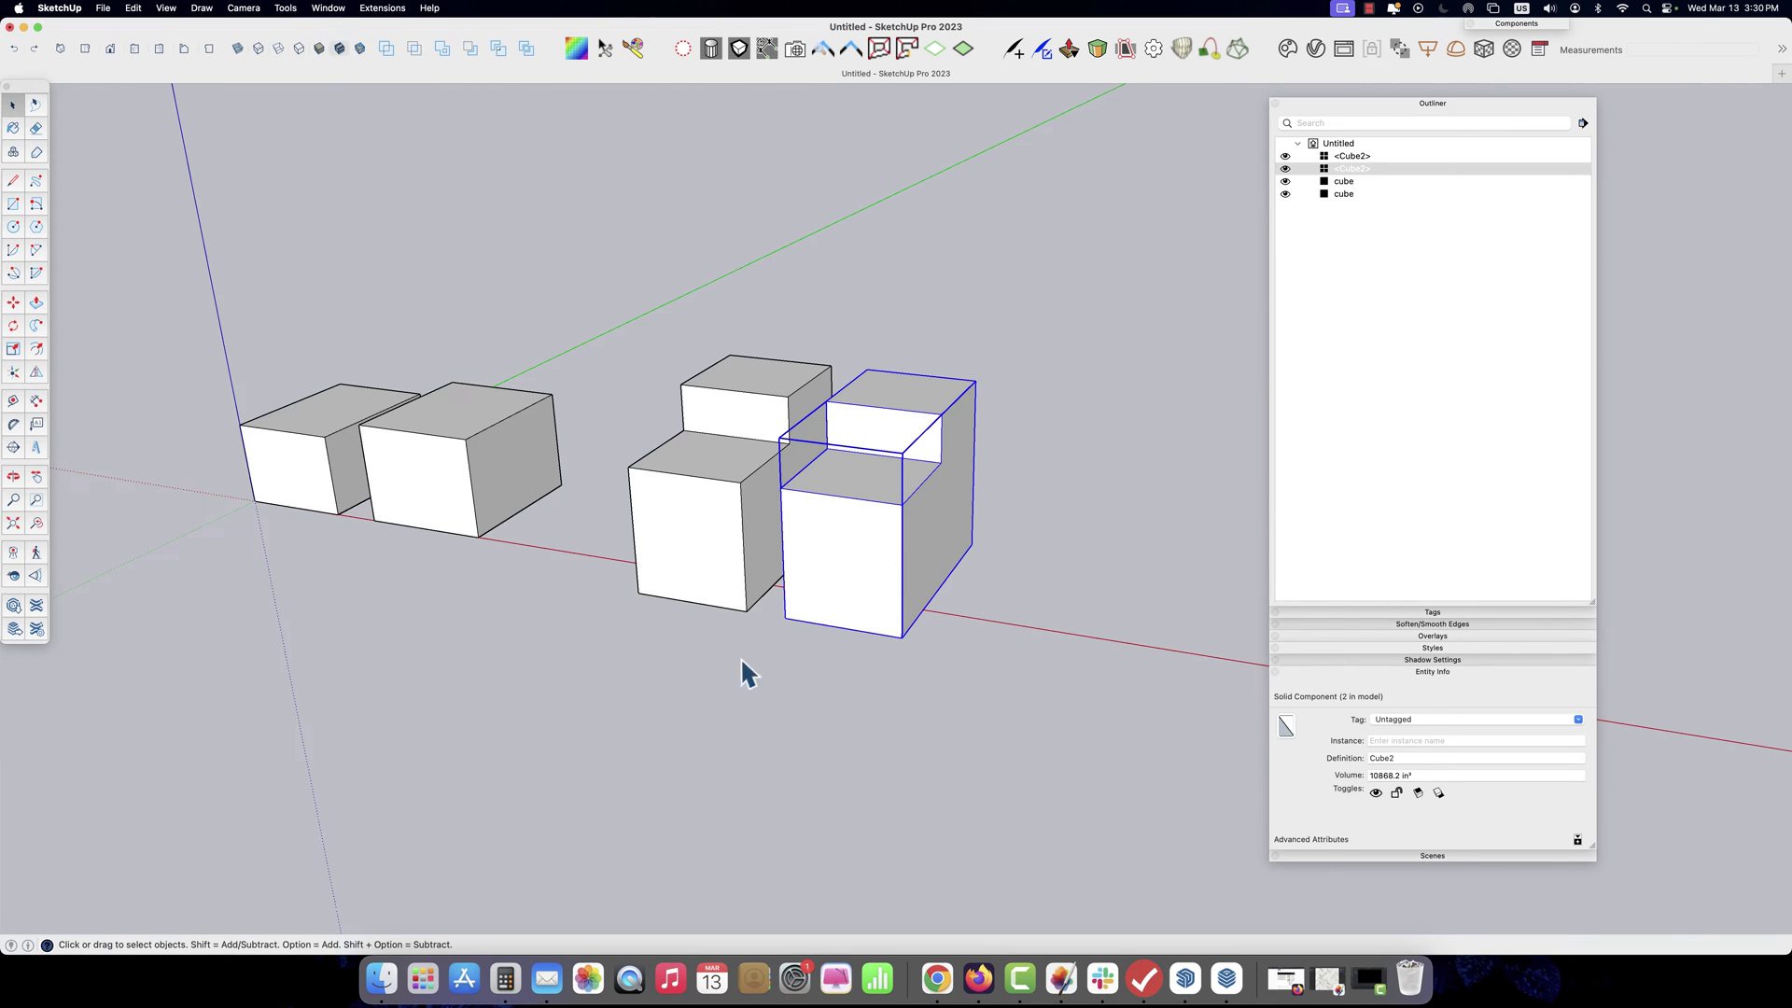
double_click(806, 524)
left_click(843, 487)
key("p")
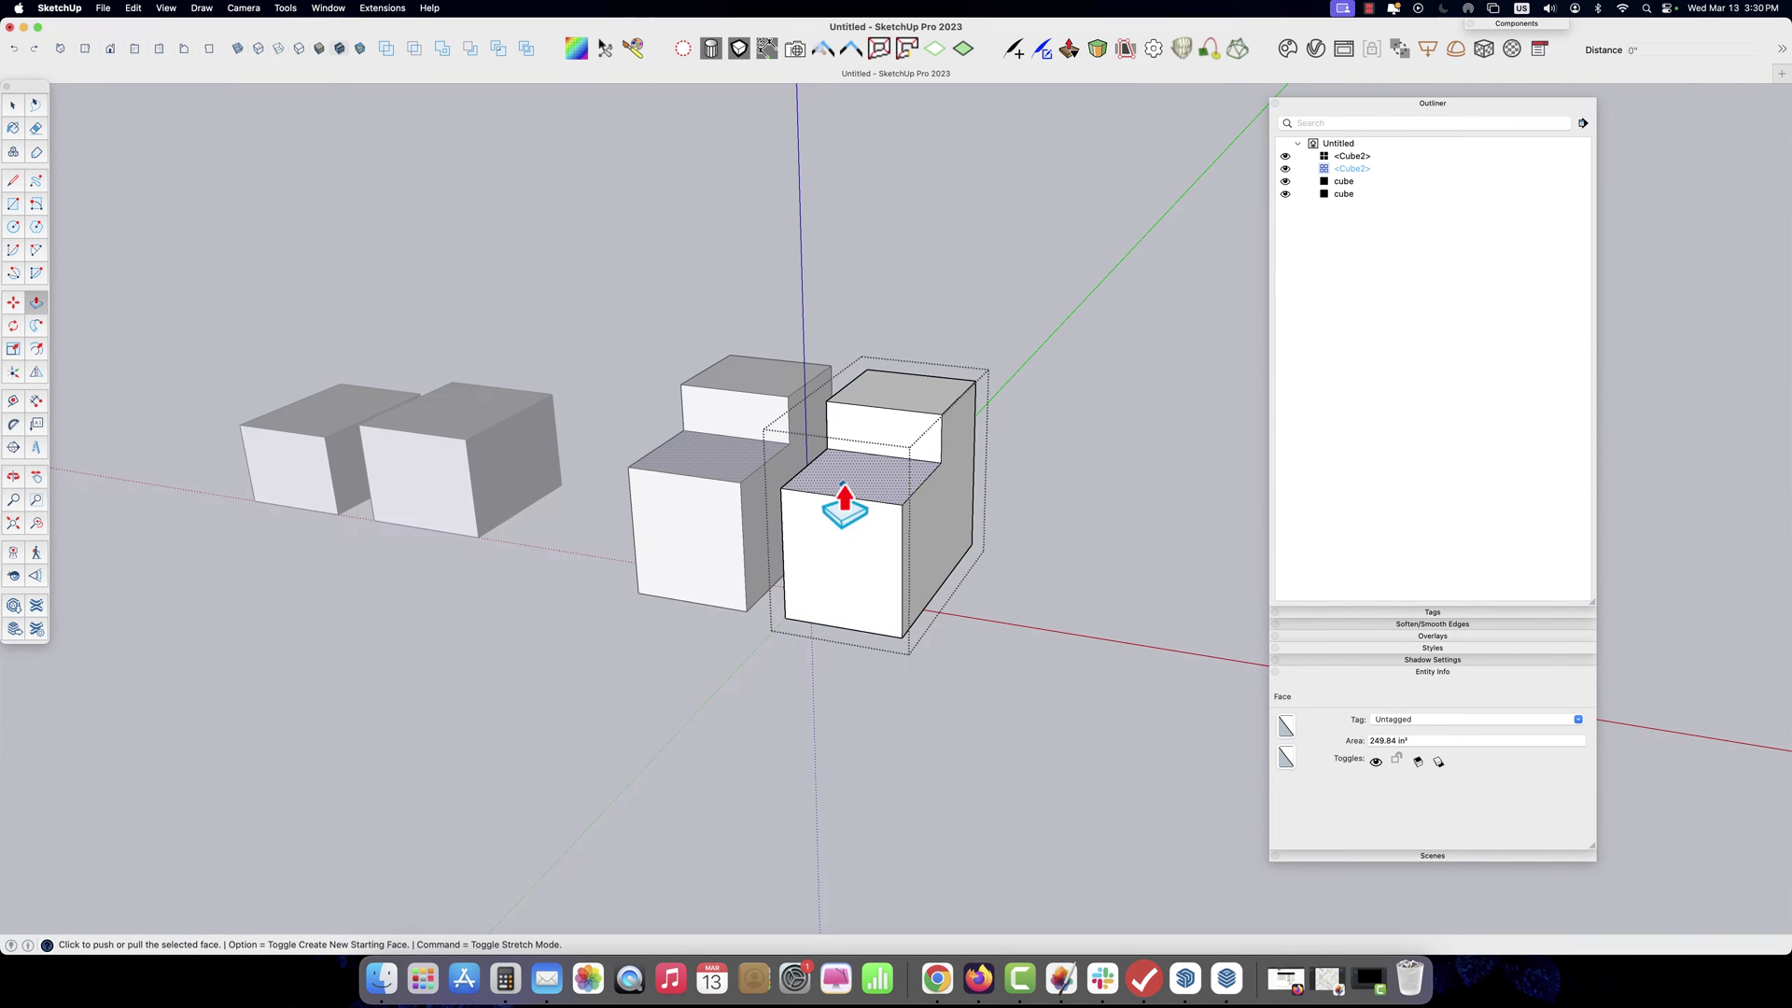
left_click_drag(843, 490, 839, 559)
key("space")
Open the first Cube2 instance and pull the raised block's vertical front face forward, then close the component
double_click(719, 513)
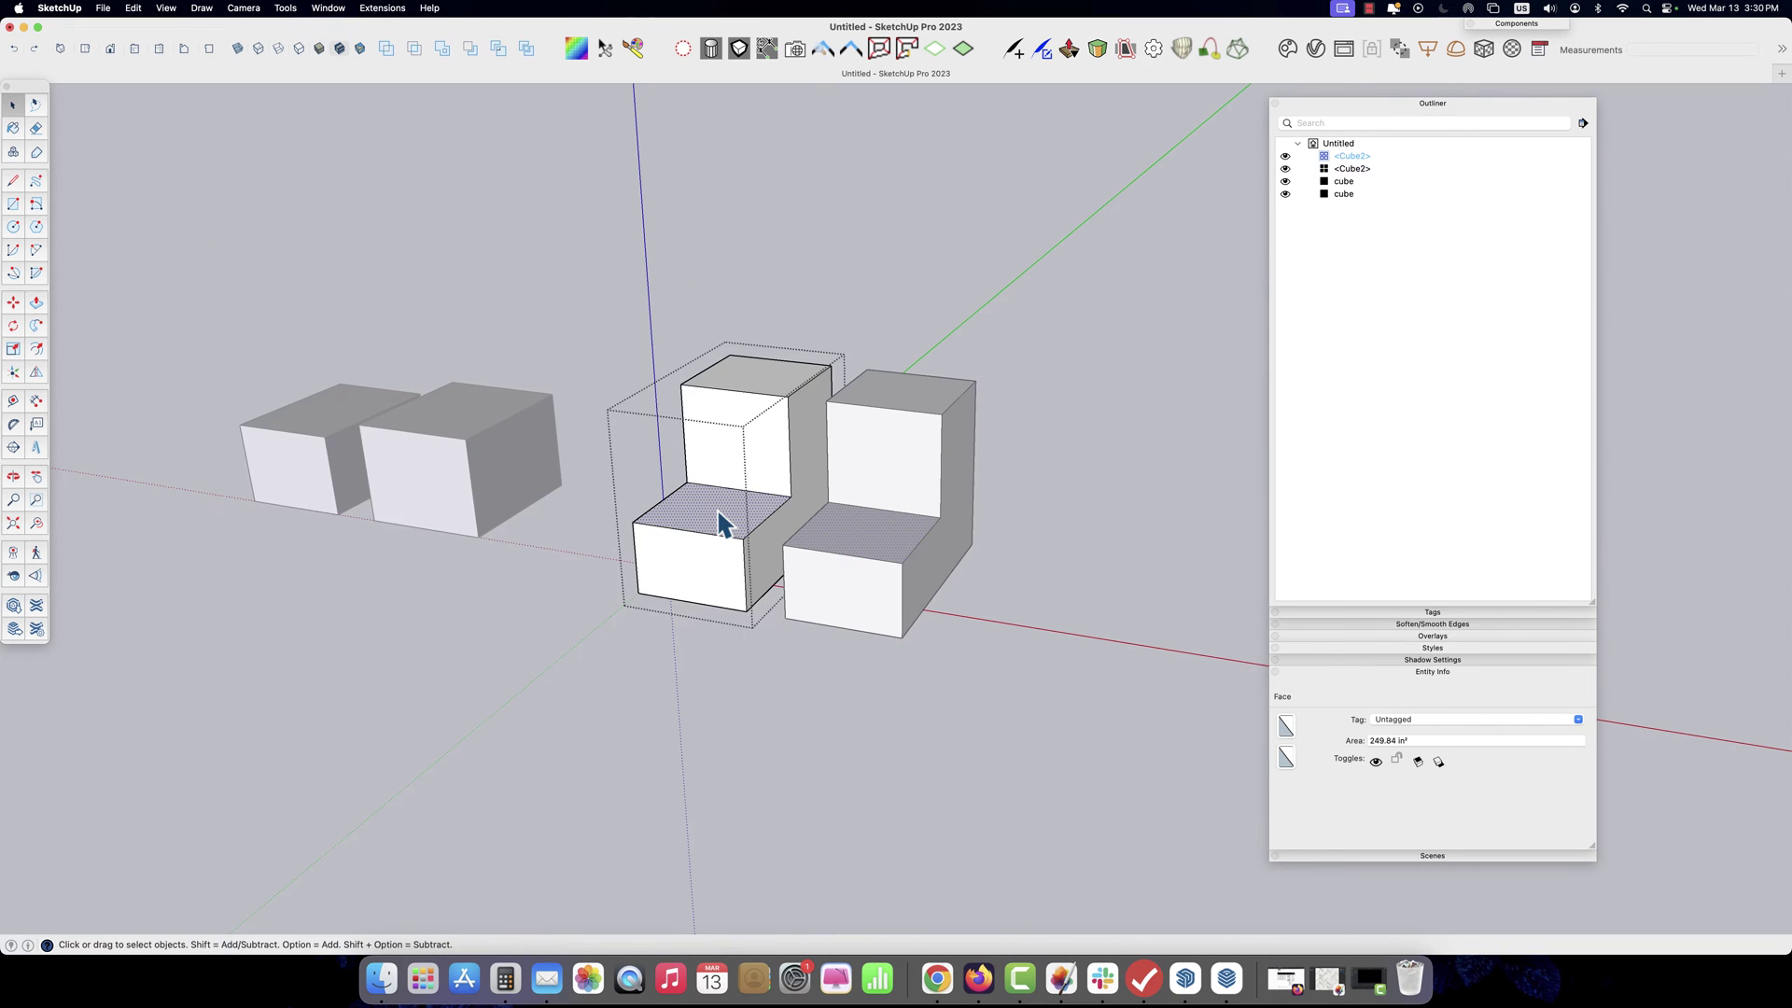
key("p")
left_click(714, 518)
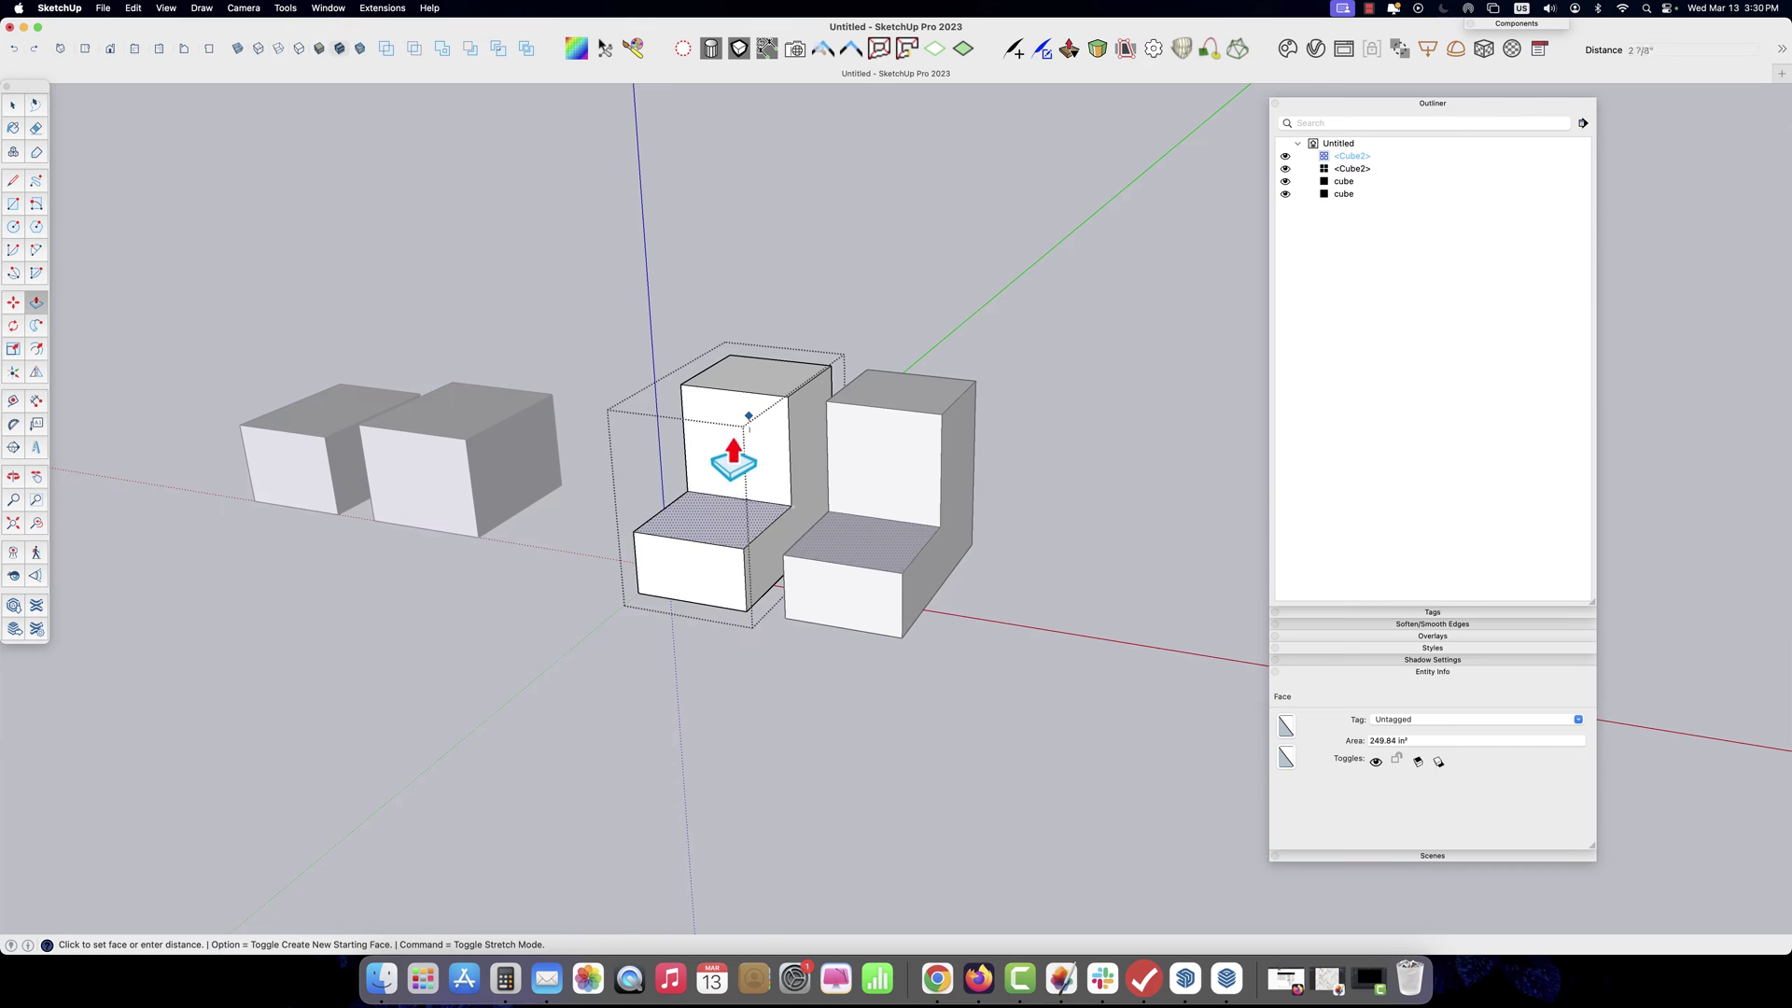
key("Escape")
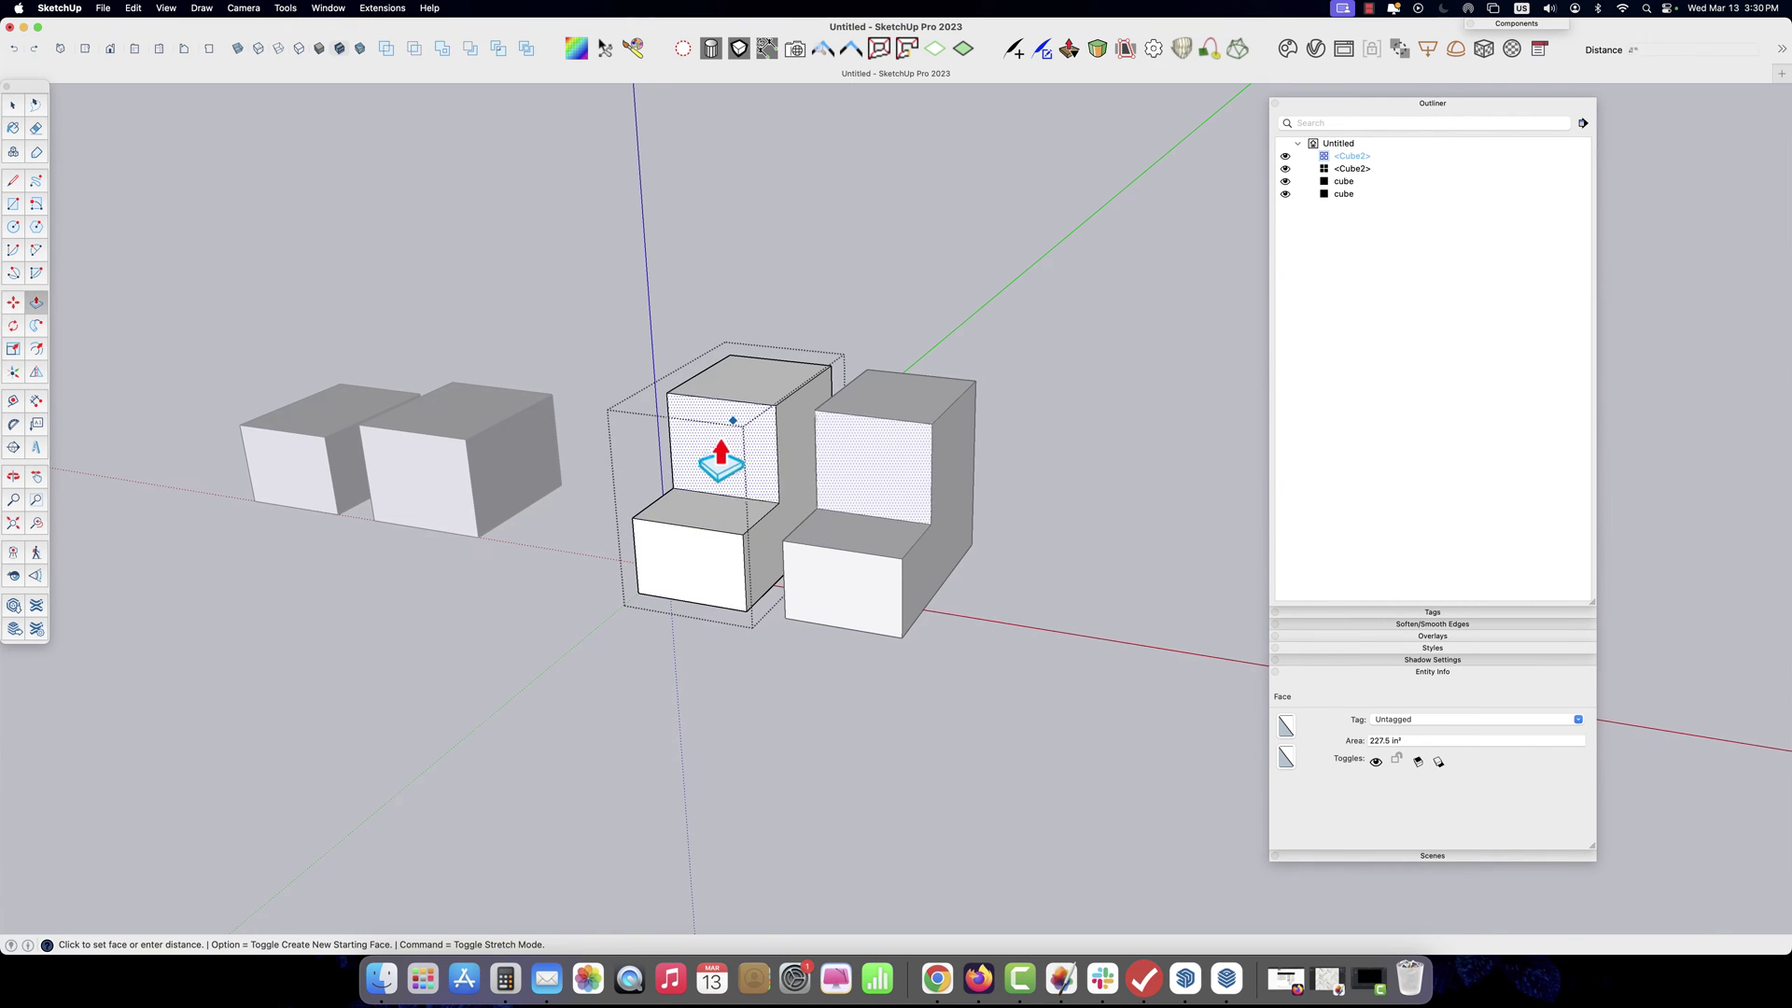
key("space")
left_click(968, 653)
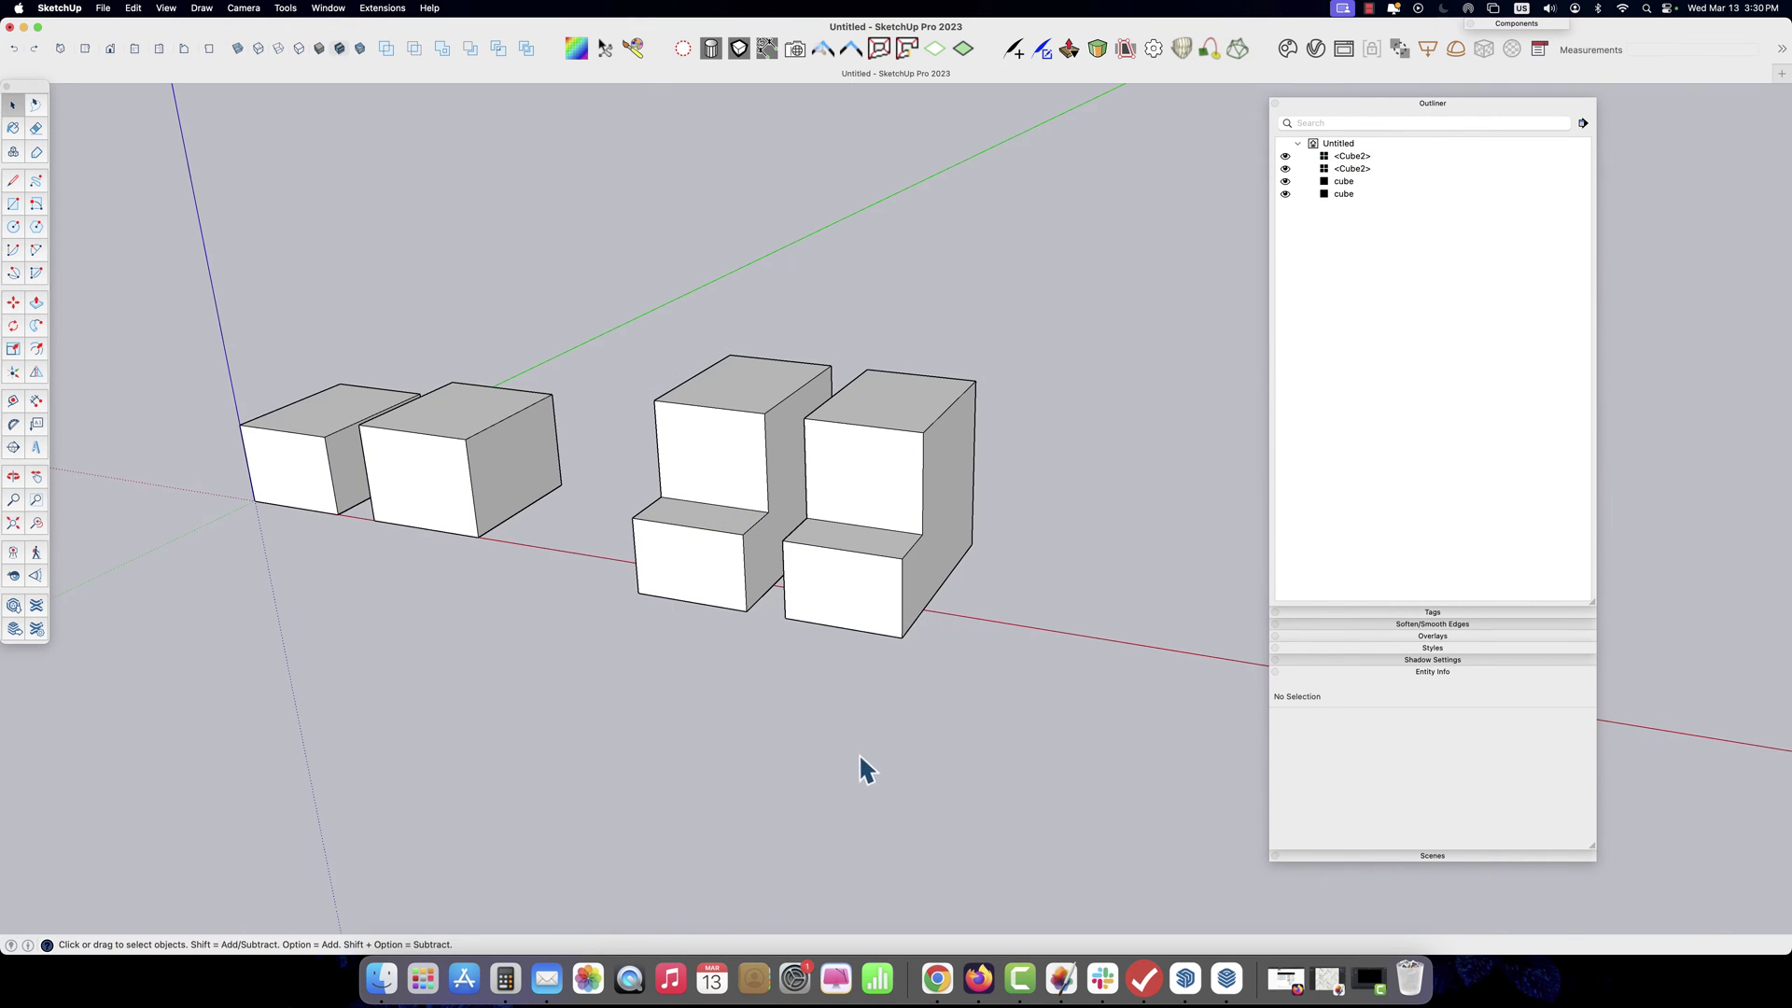
scroll(845, 746, "down", 2)
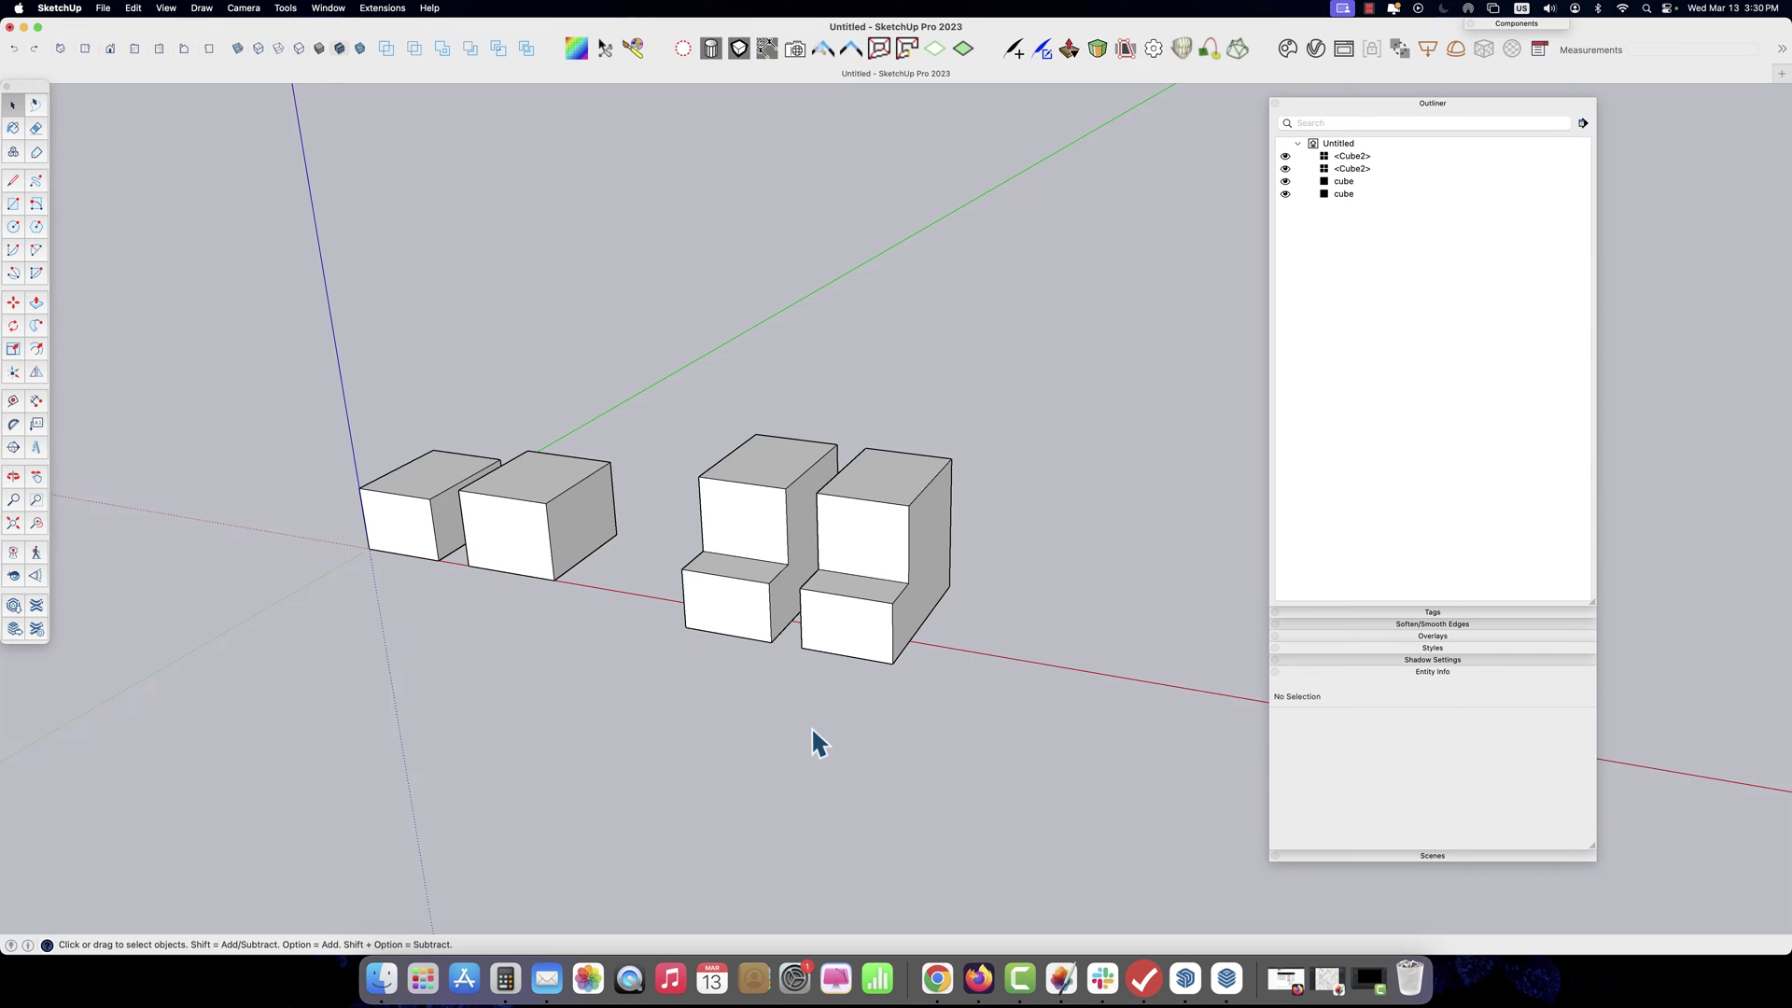
Group the two plain cubes, and select each nested cube and the parent group in the Outliner
key("o")
left_click_drag(832, 652, 713, 647)
key("space")
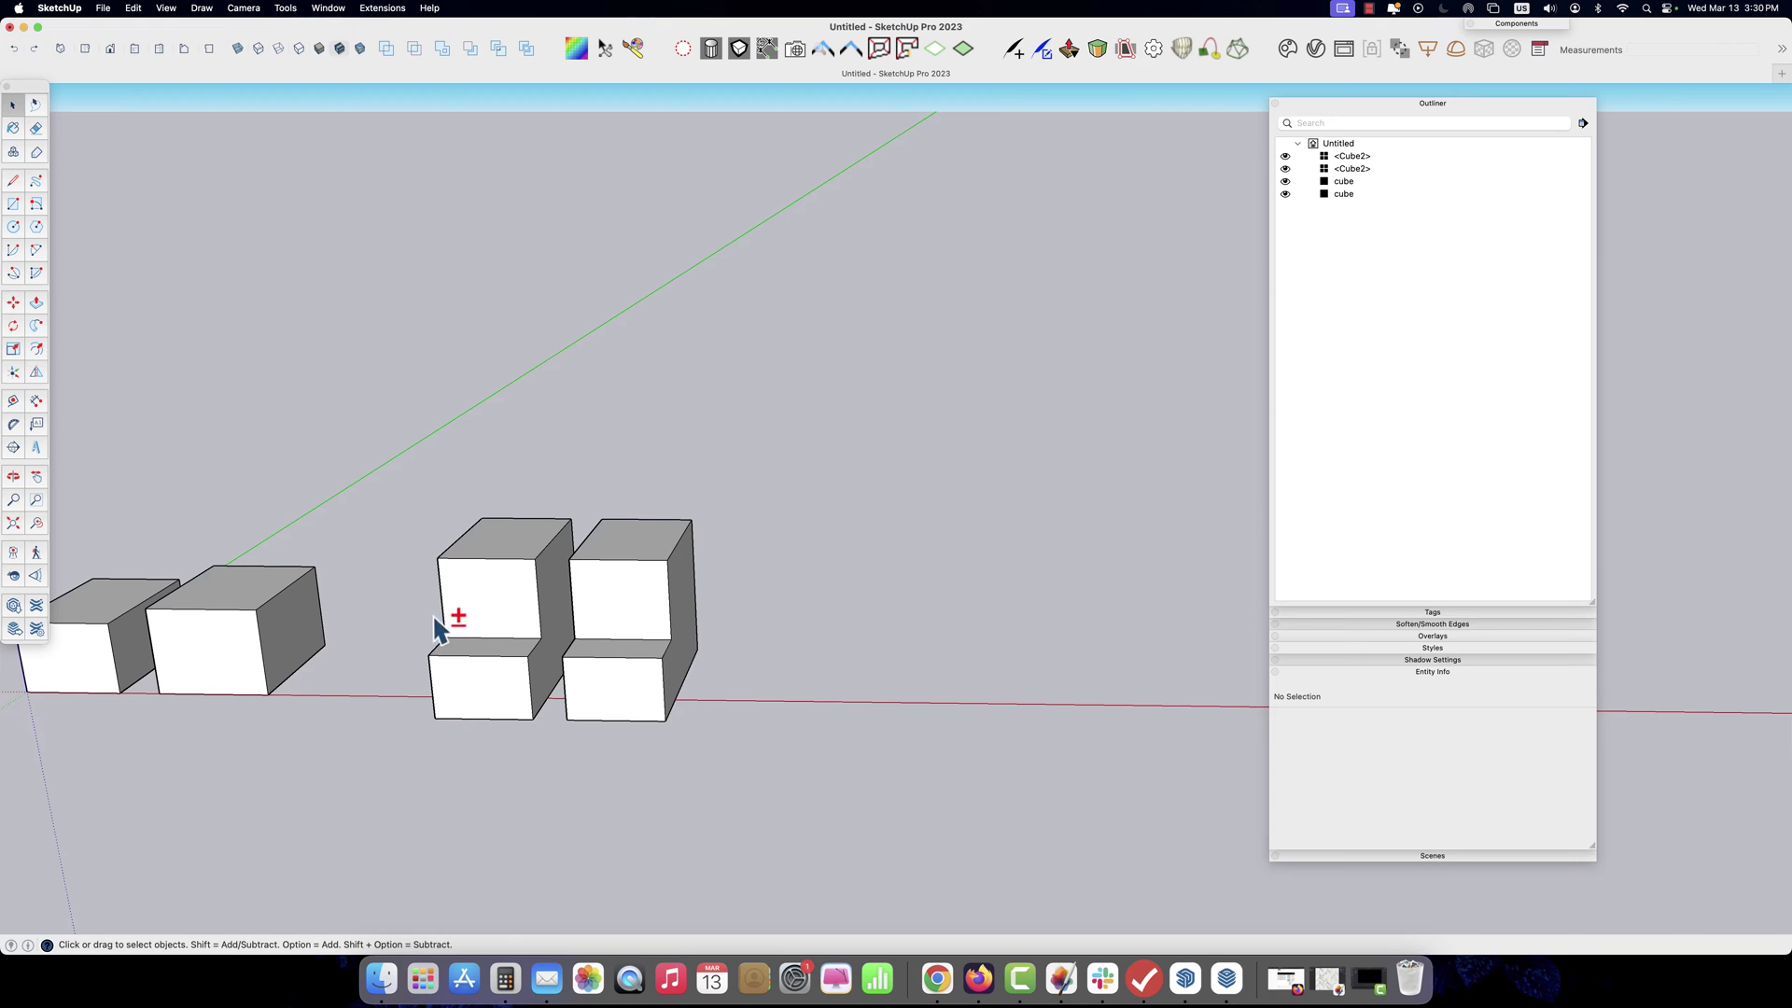
middle_click_drag(439, 632, 896, 621, "shift")
left_click(653, 634)
left_click(523, 633, "shift")
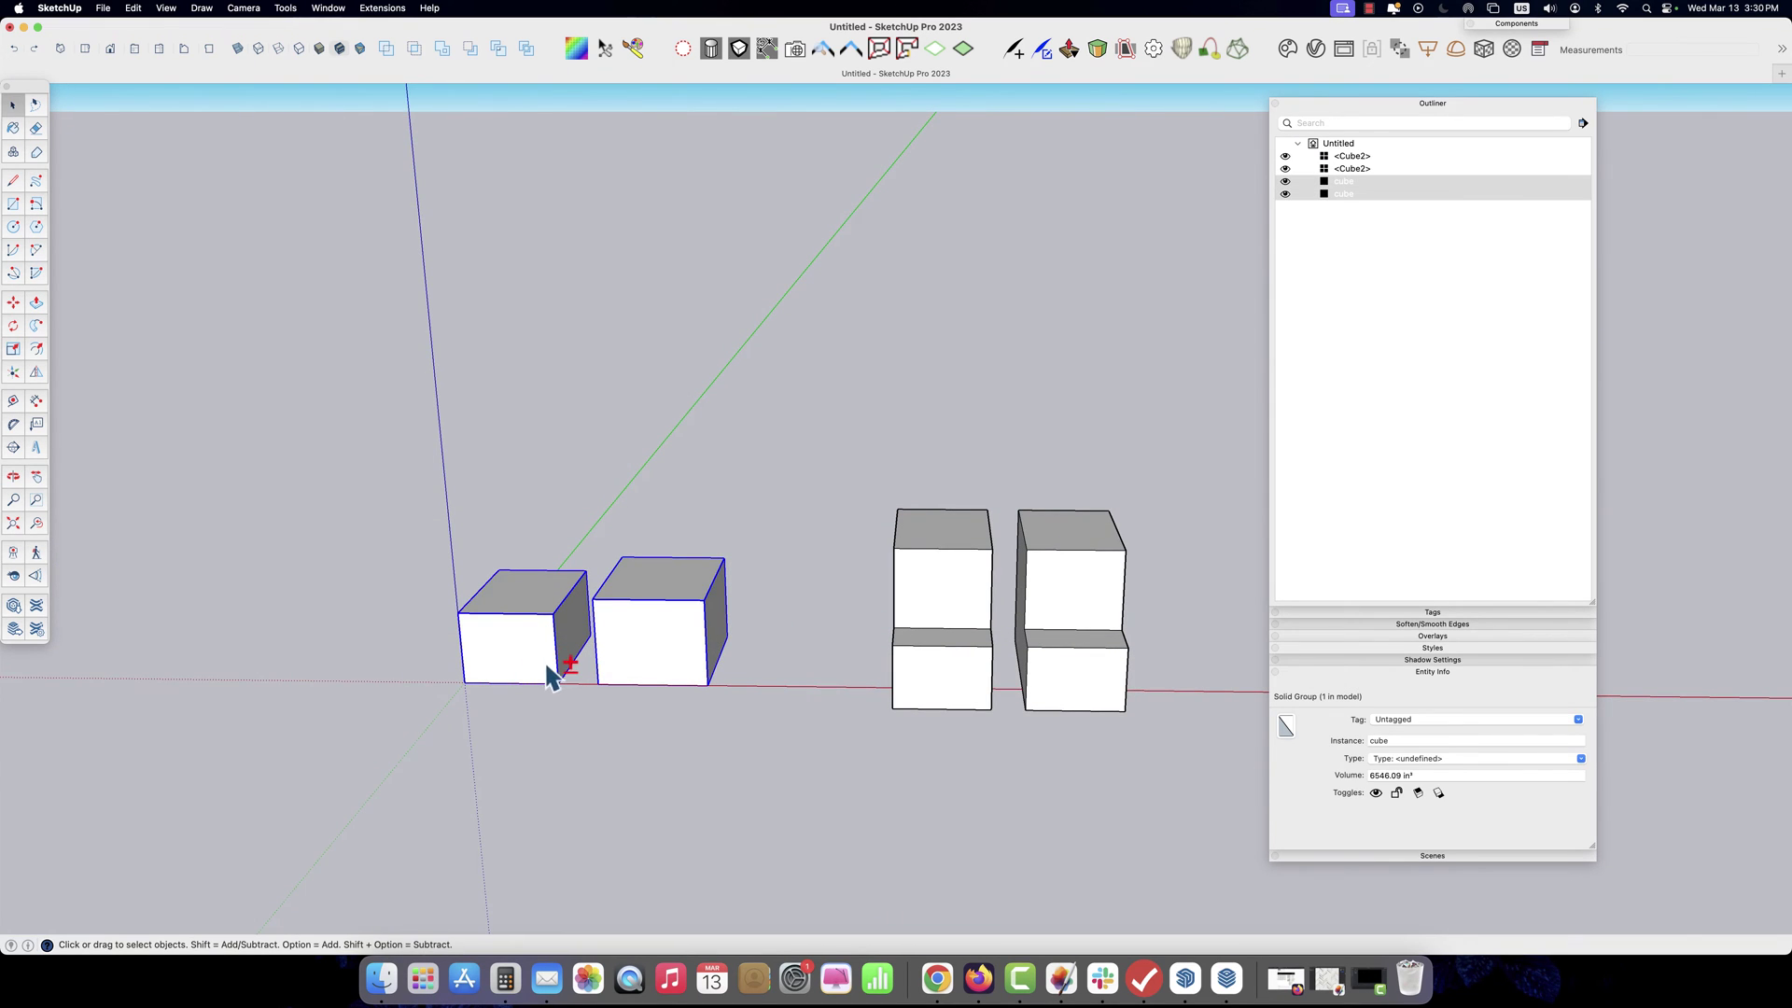
right_click(653, 687)
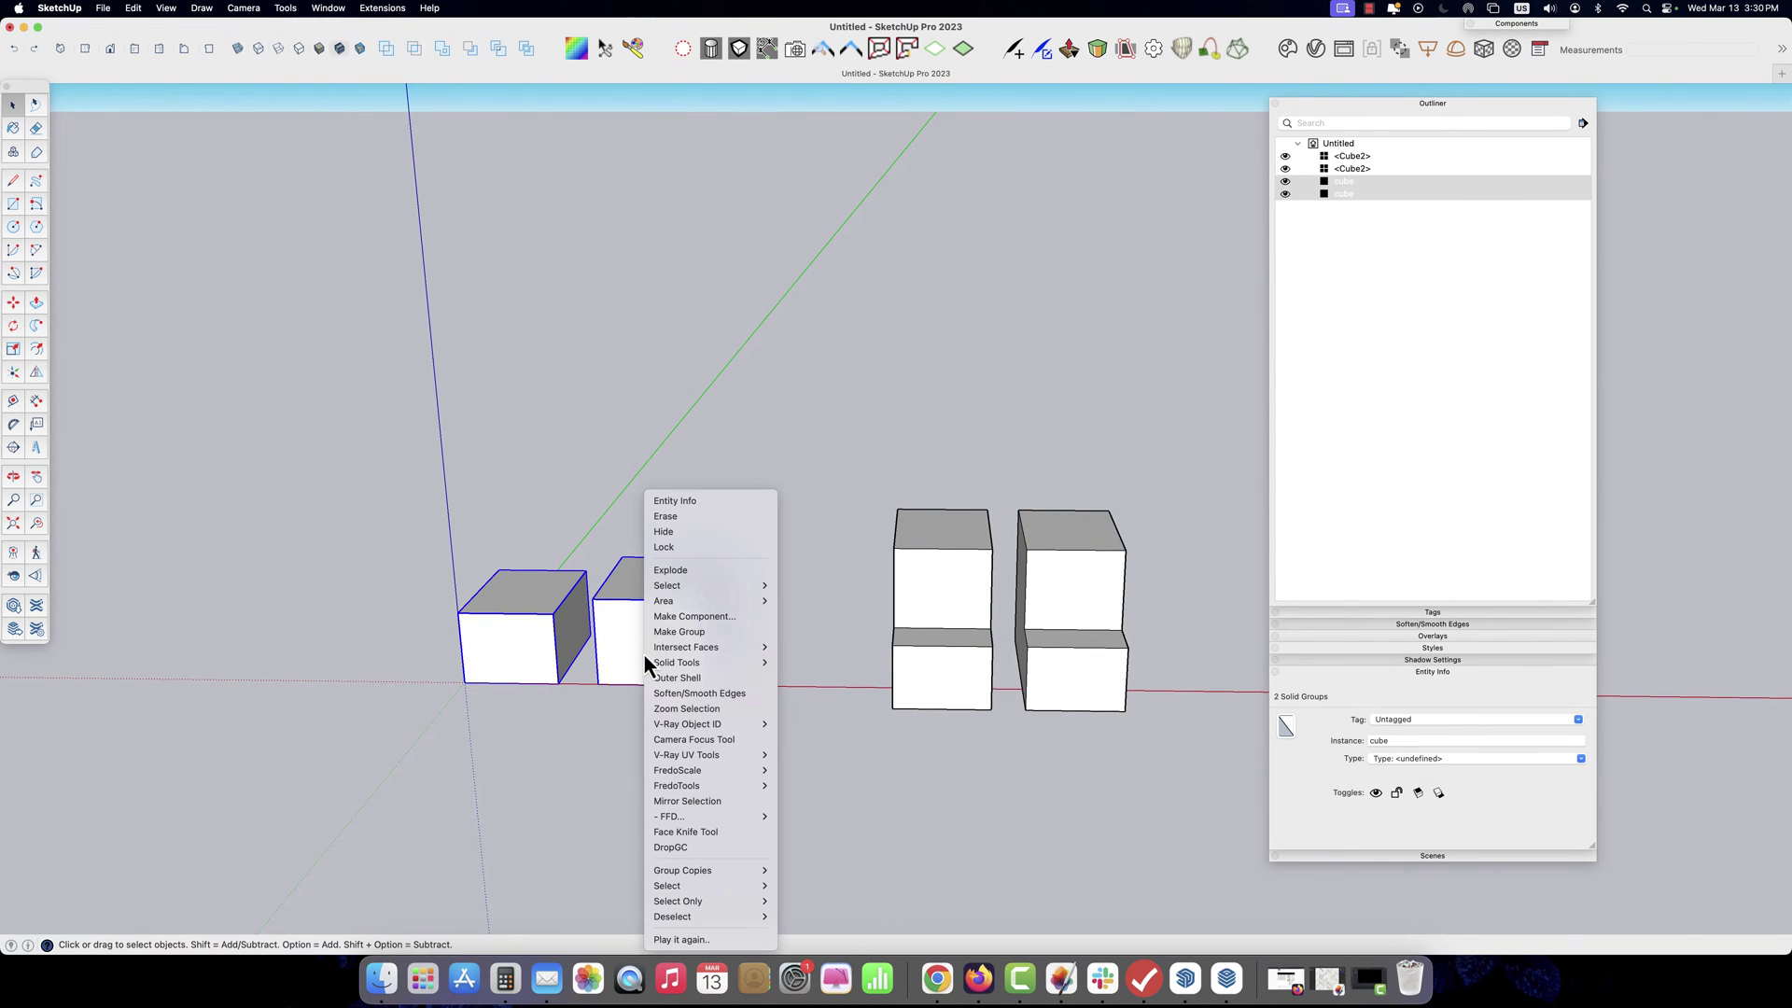
left_click(704, 633)
left_click(1363, 193)
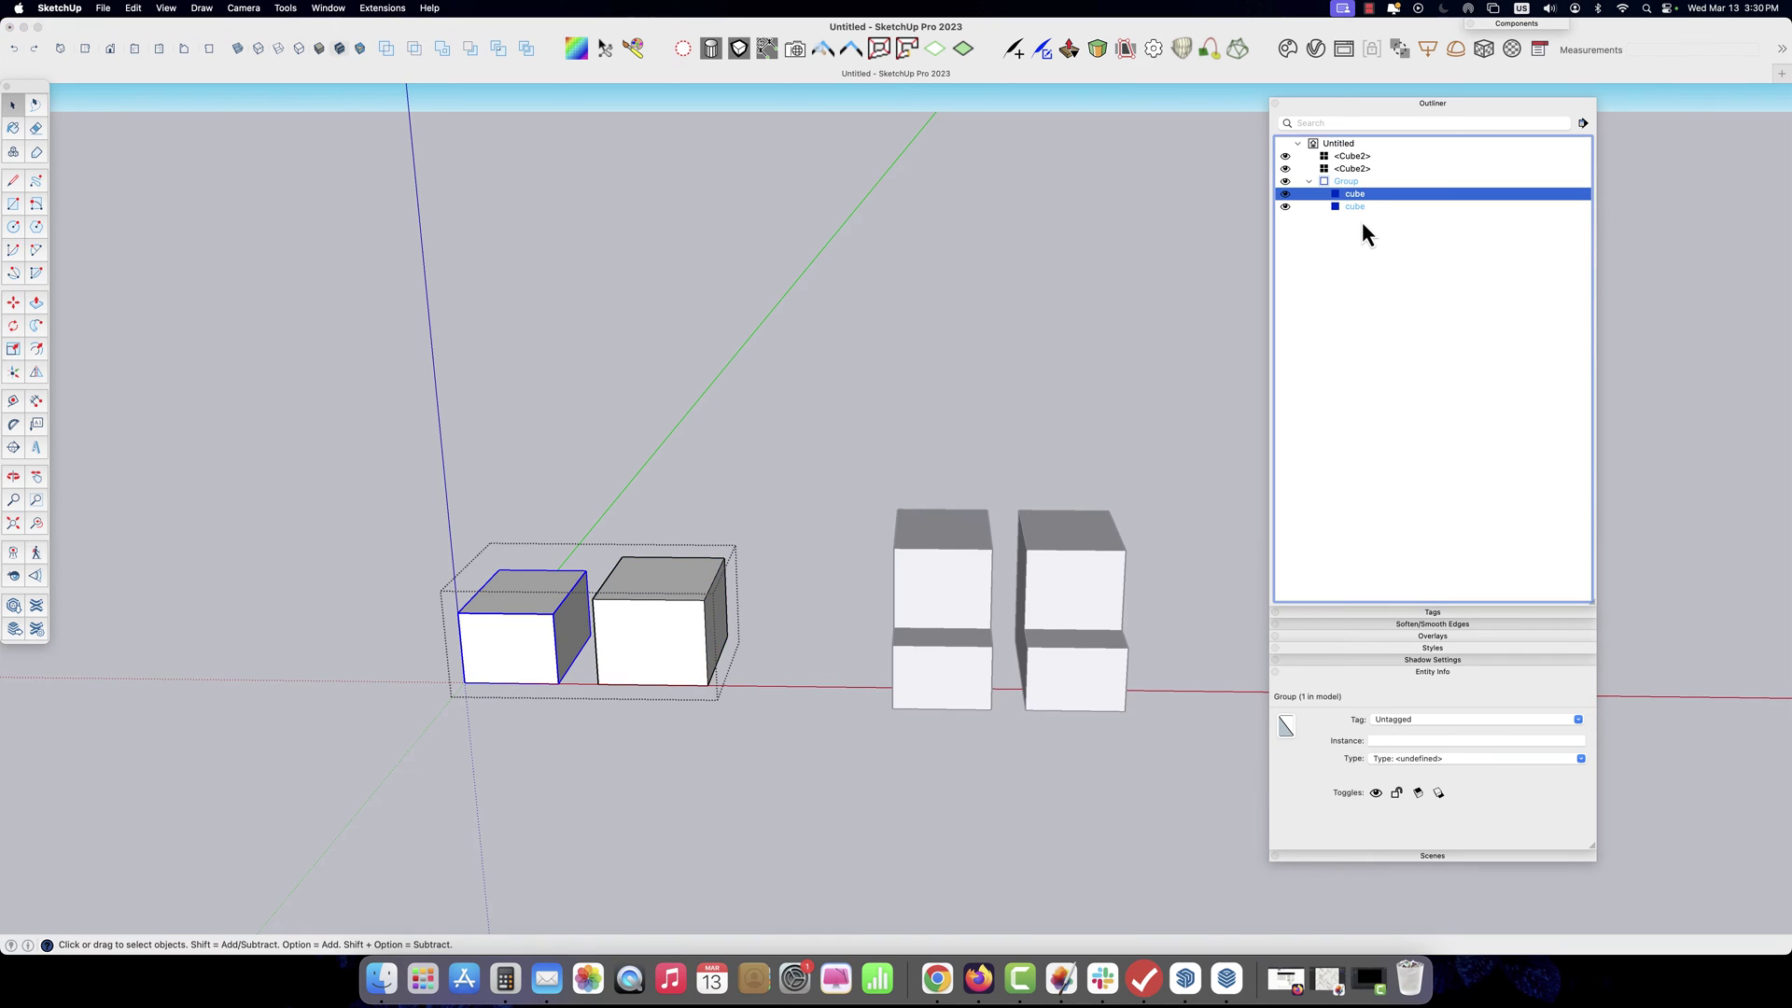
left_click(1359, 207)
left_click(1346, 181)
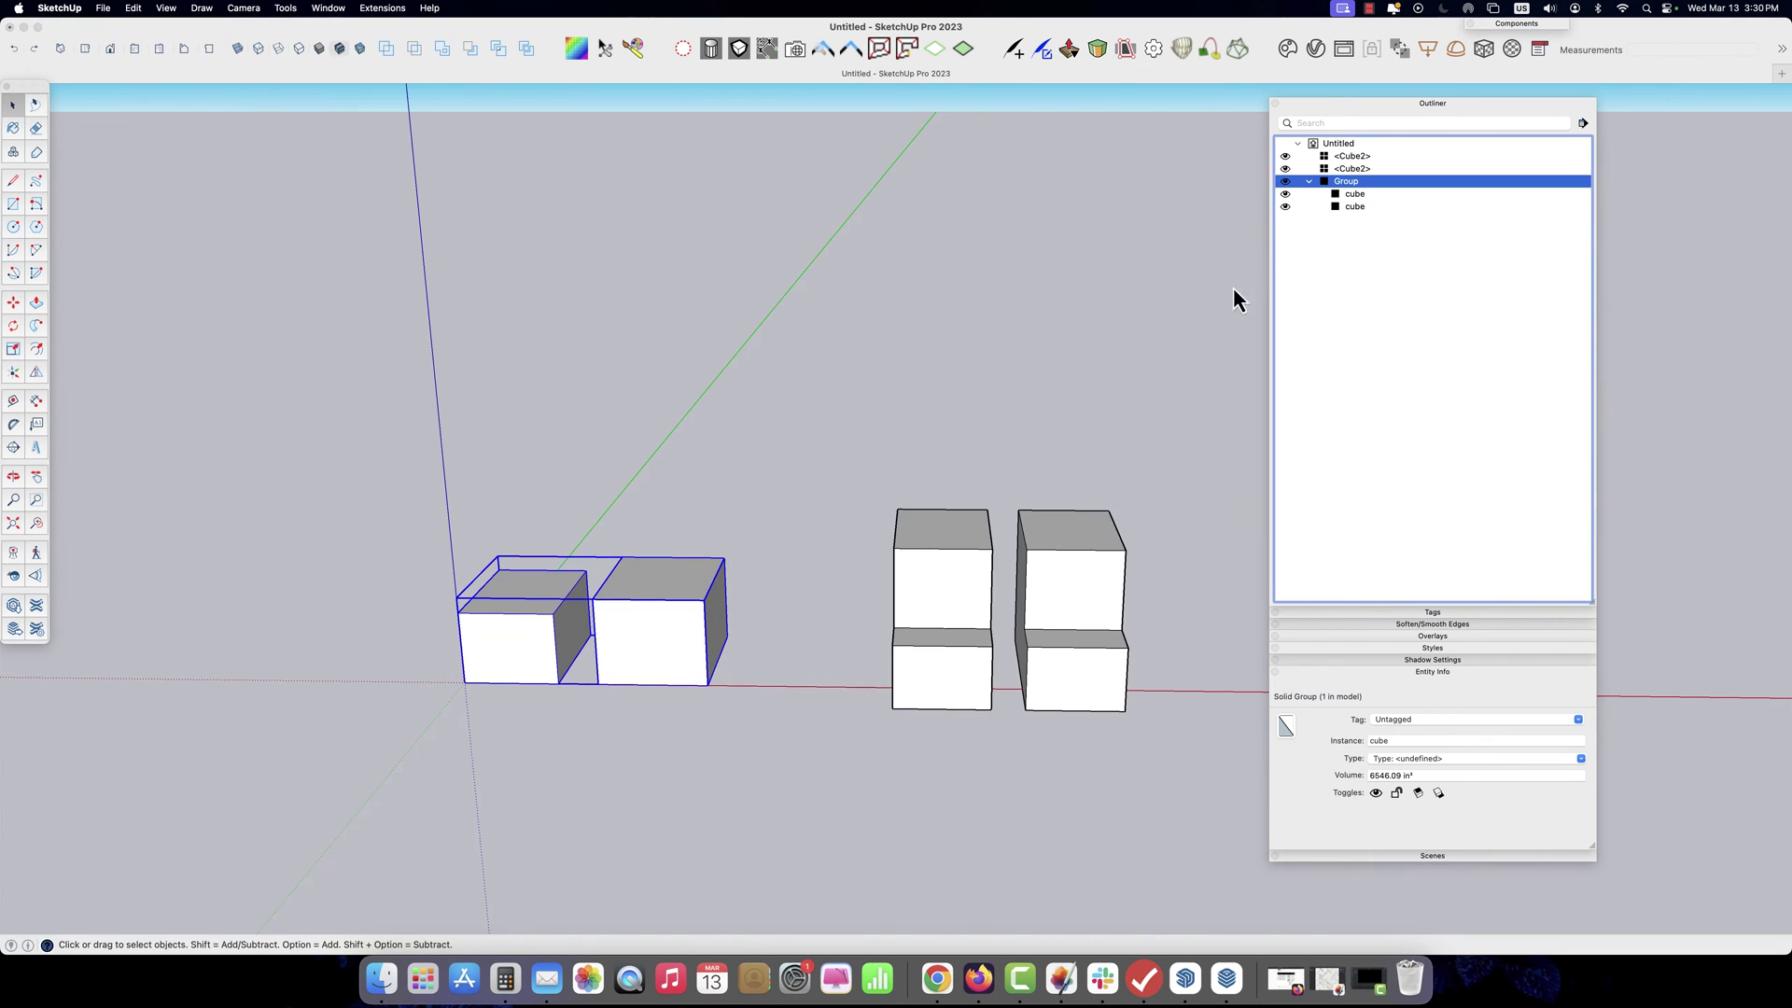
Open the plain cubes' group and move the cube farther from the origin diagonally back by about 48 3/4"
left_click(702, 653)
double_click(702, 658)
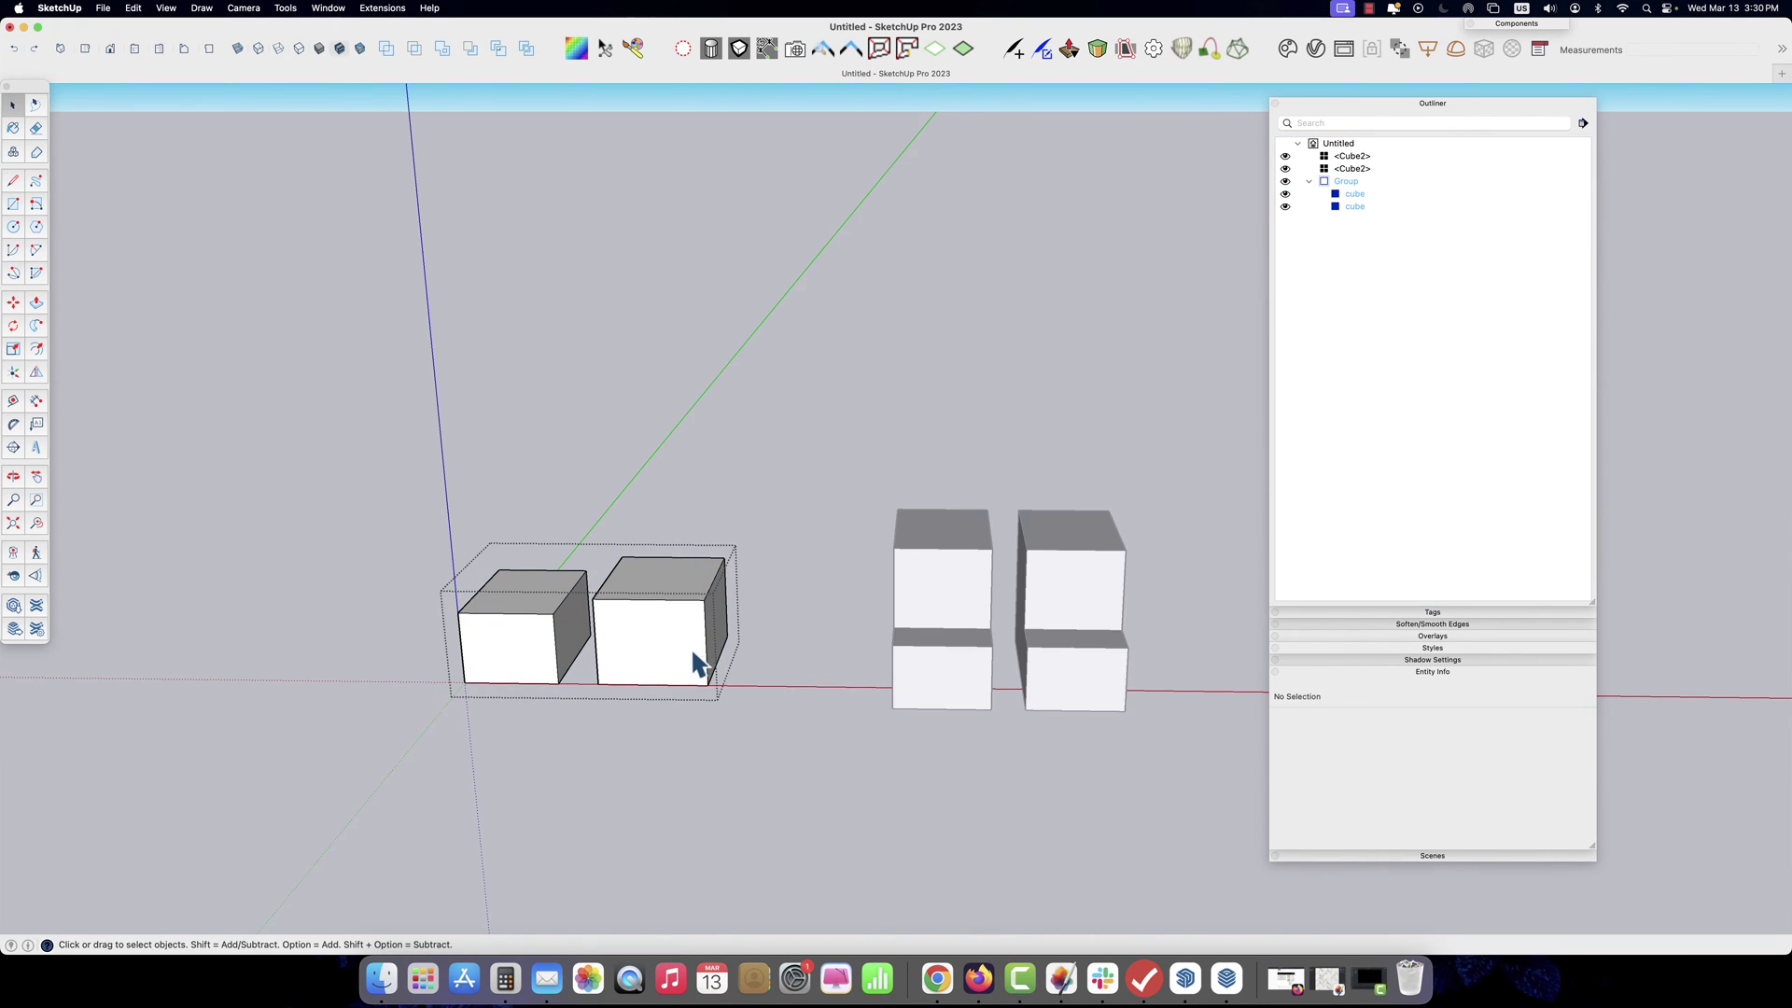
left_click(700, 680)
key("m")
left_click(703, 684)
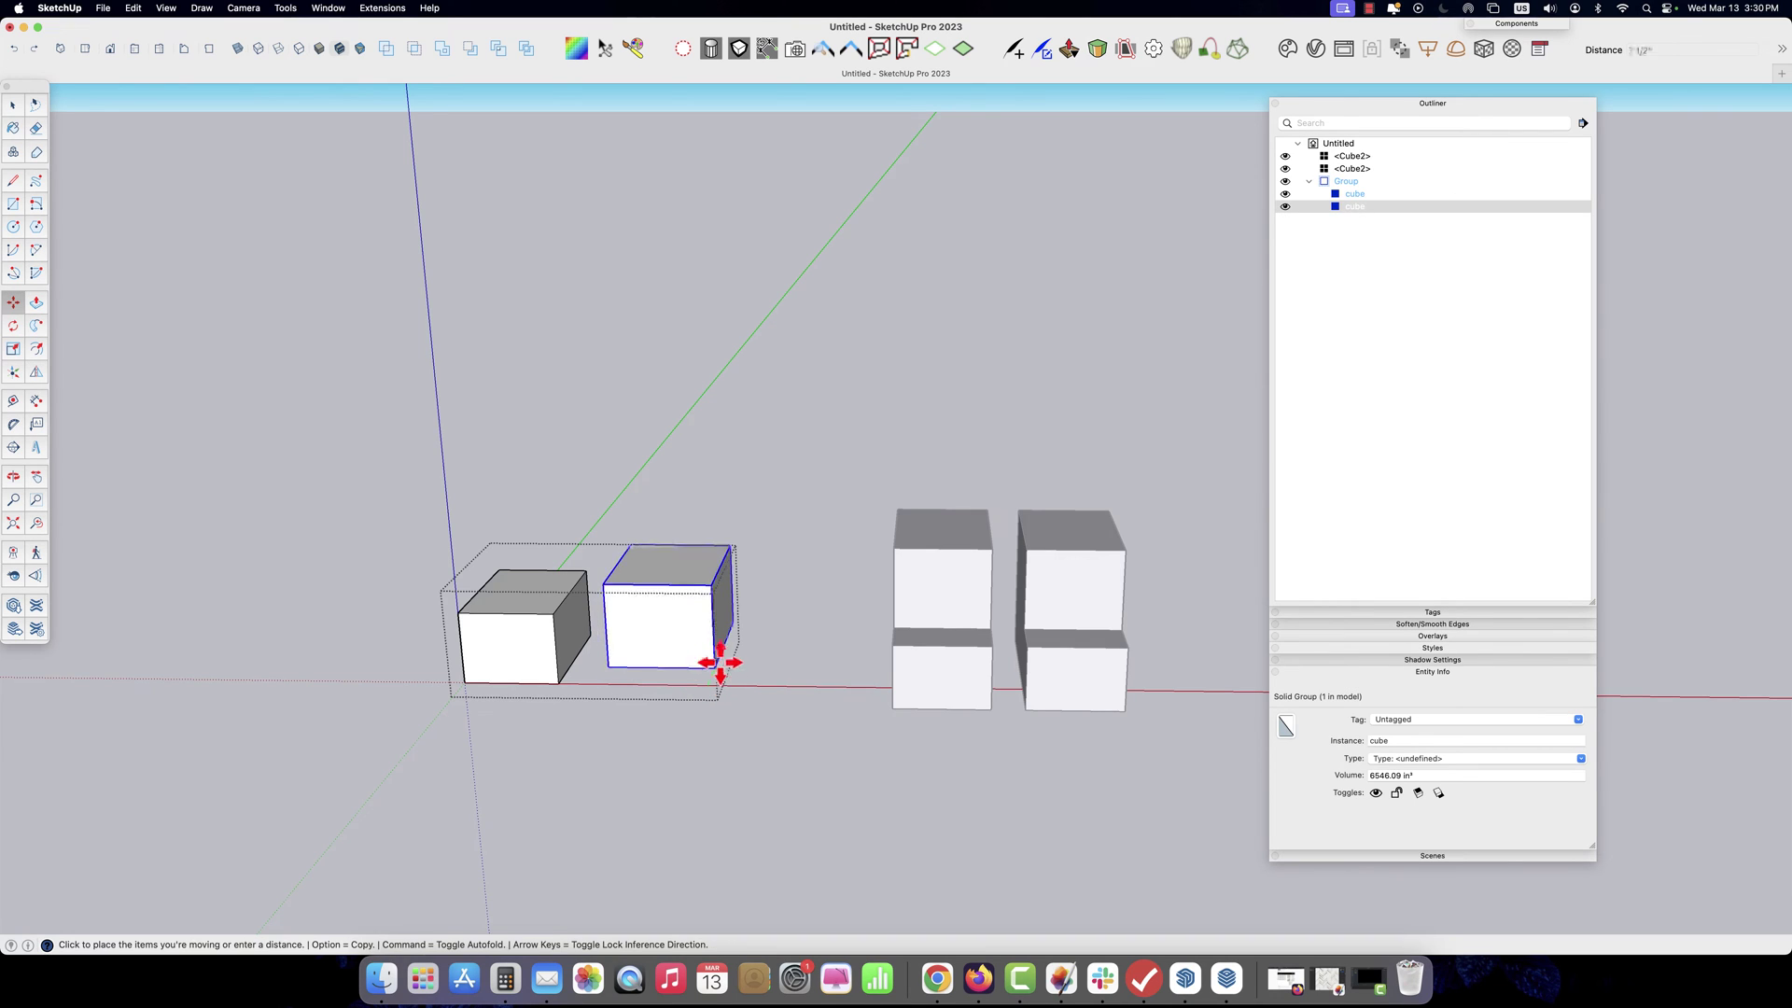
left_click(754, 593)
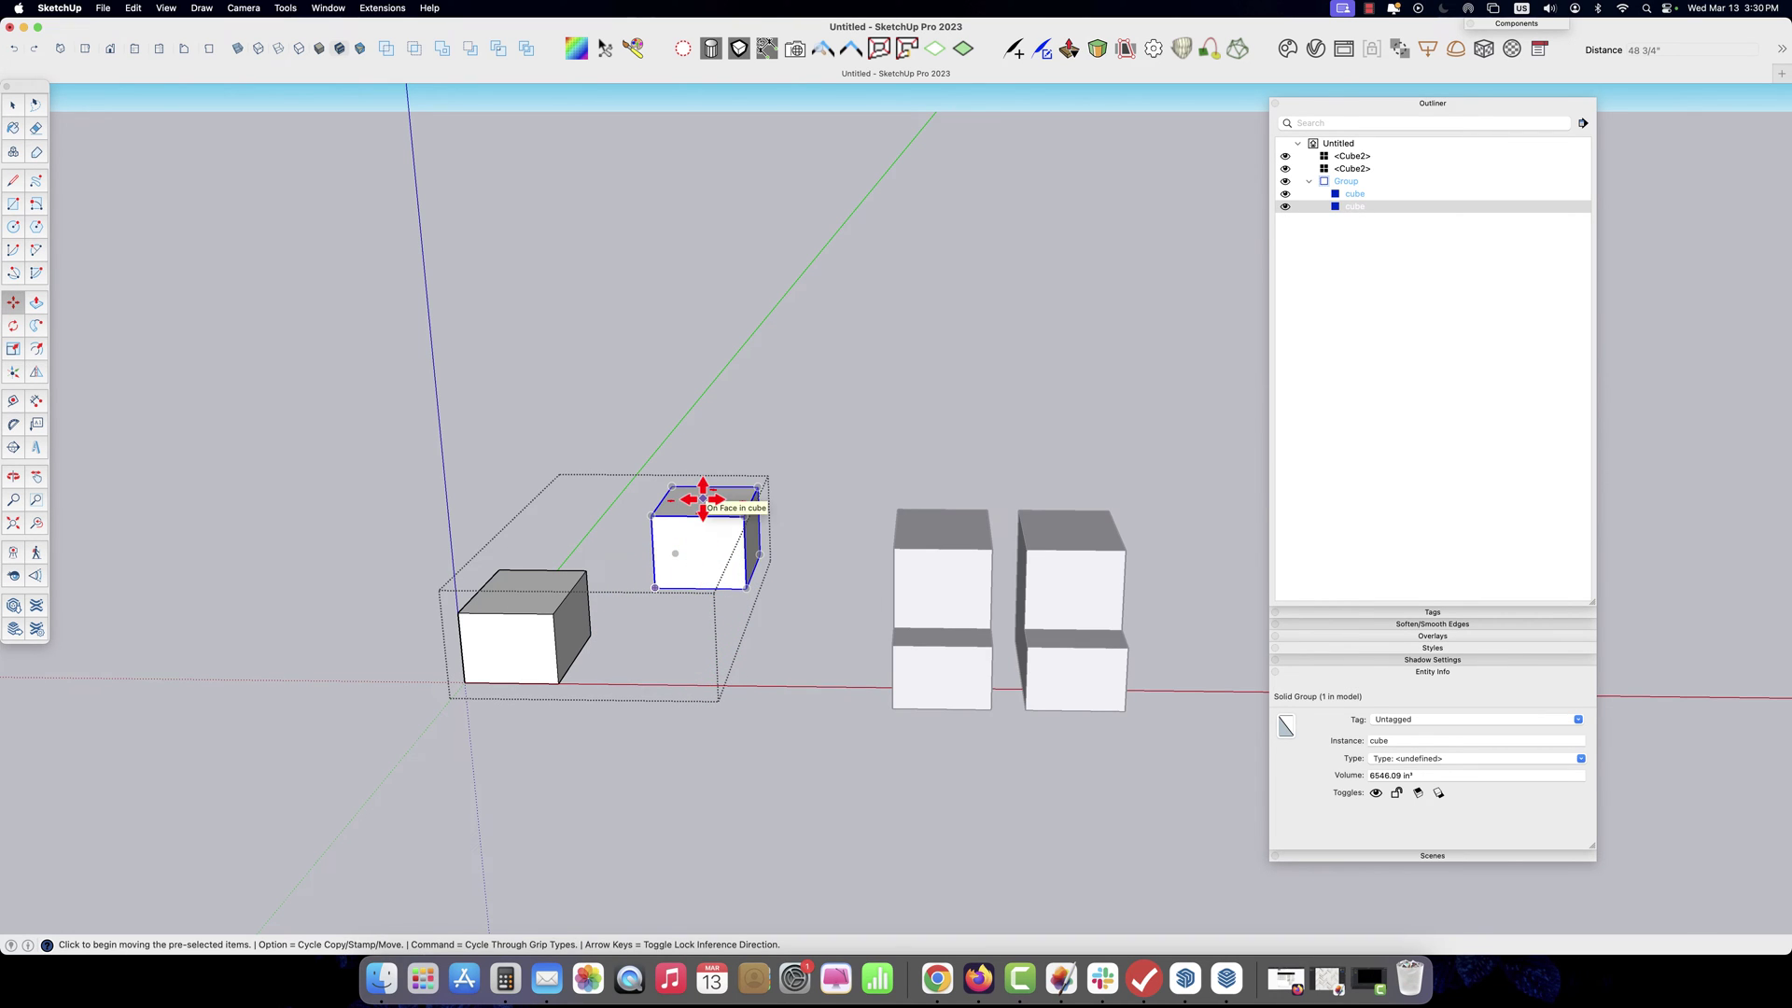
Scale the moved cube upward along the blue axis by a factor of 2.00 and close the group
key("s")
left_click_drag(705, 501, 698, 434)
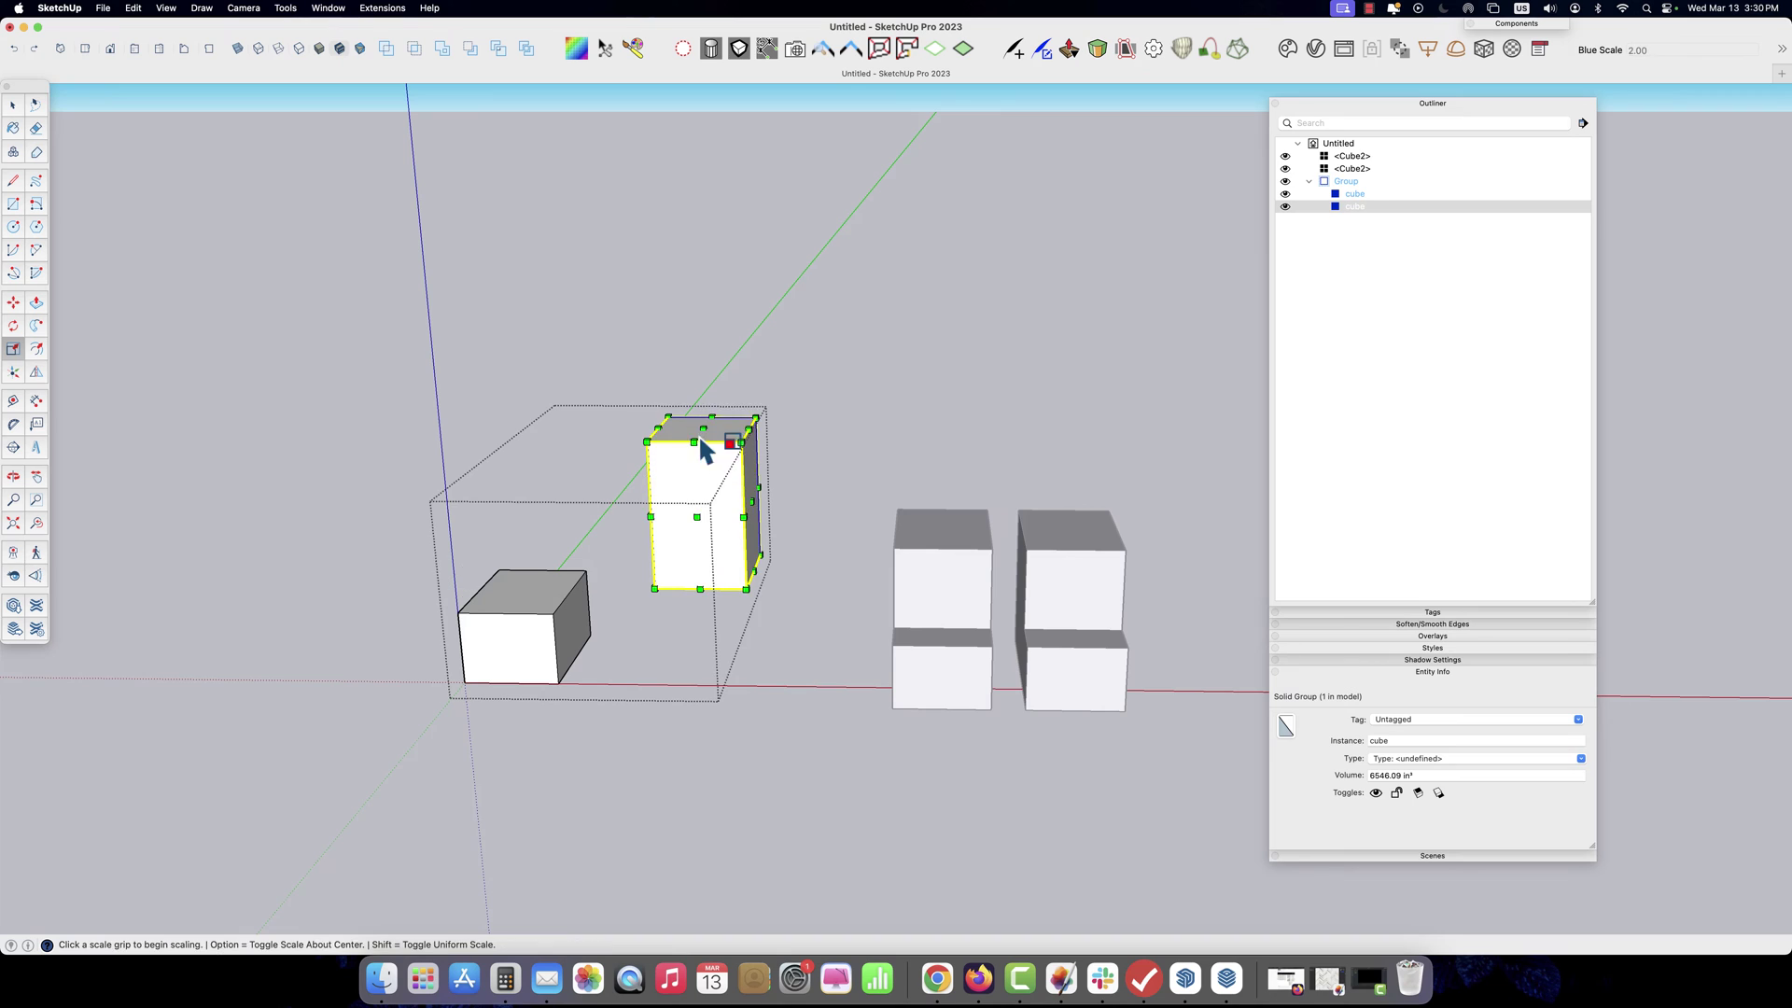
key("space")
key("Escape")
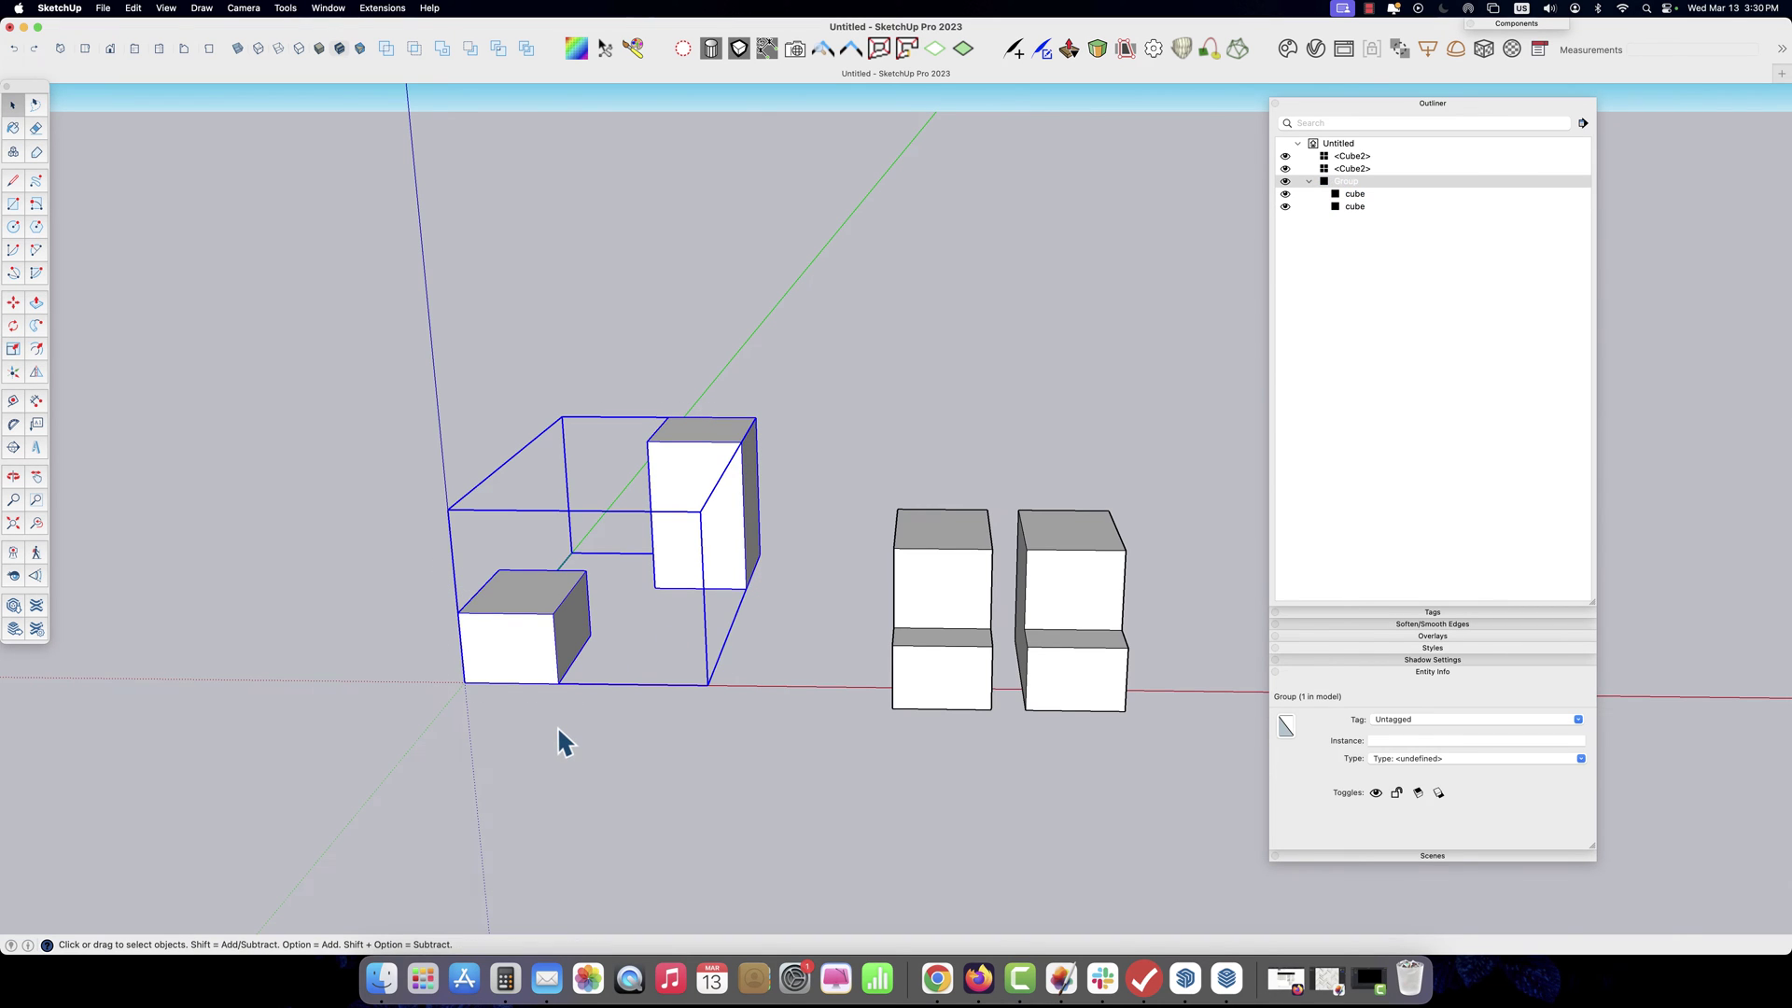
Move the plain cubes' group about 43 7/8" along the negative red axis, then about 54 5/8" toward the back
key("m")
left_click(465, 682)
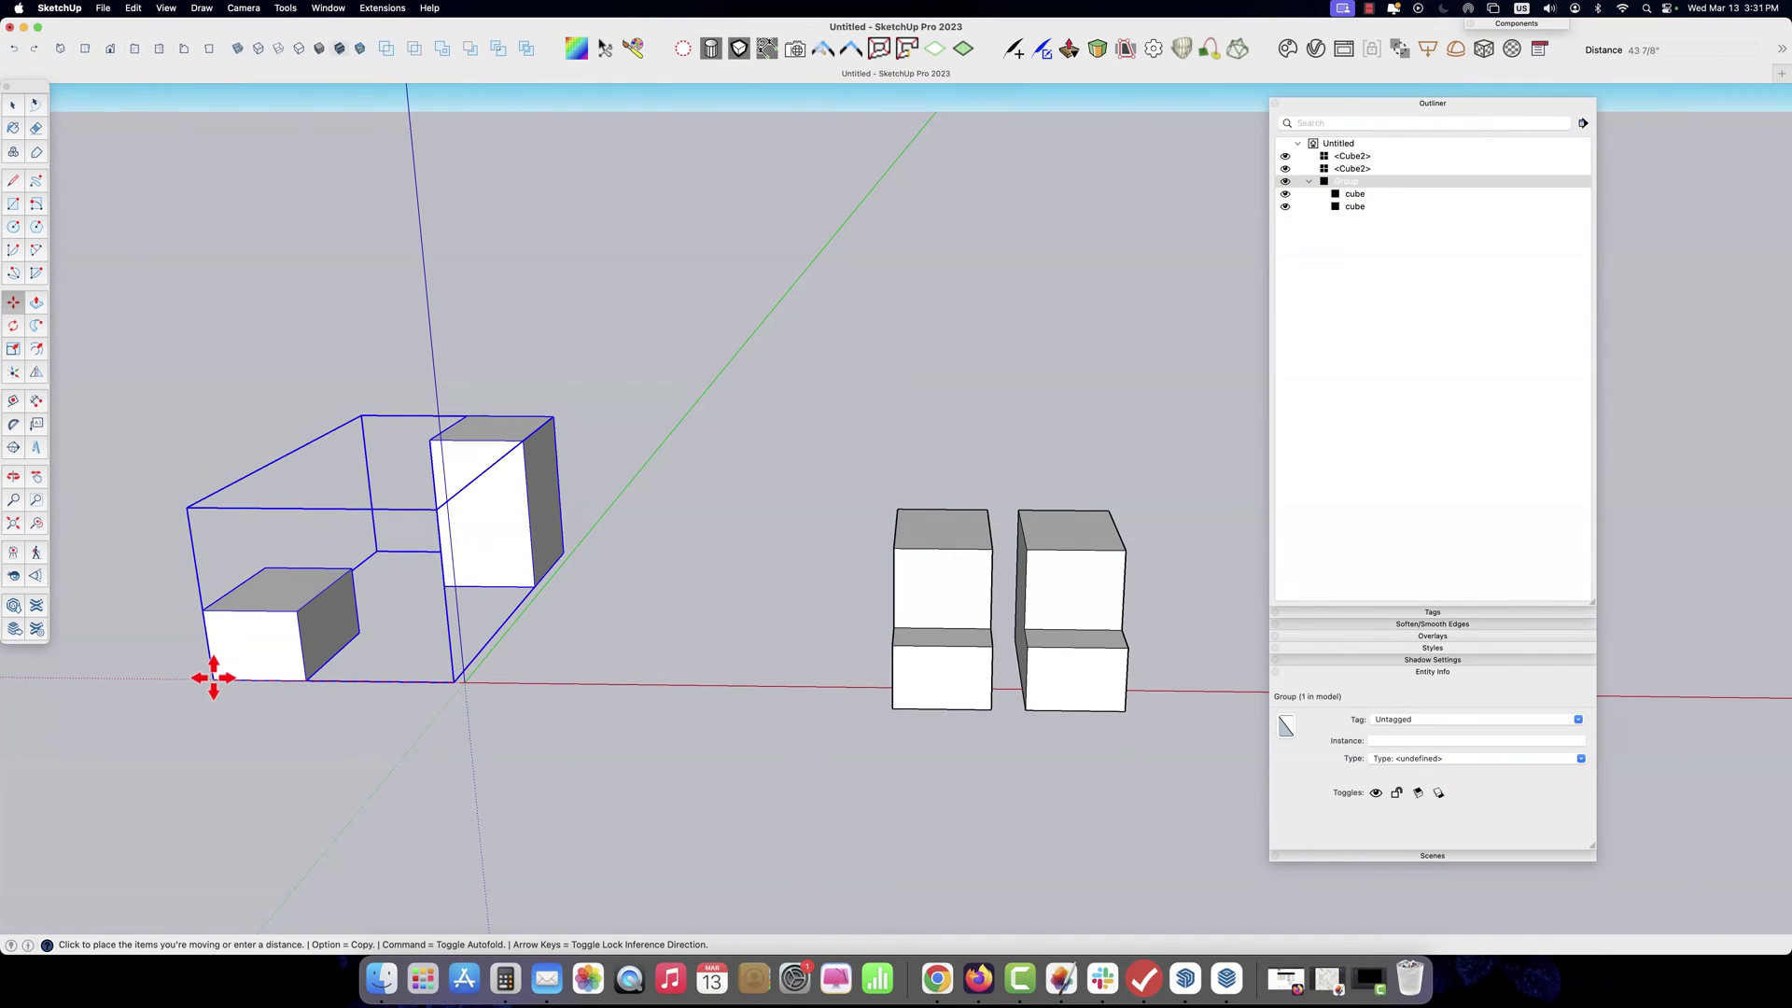
left_click(211, 676)
left_click(559, 563)
left_click(615, 484)
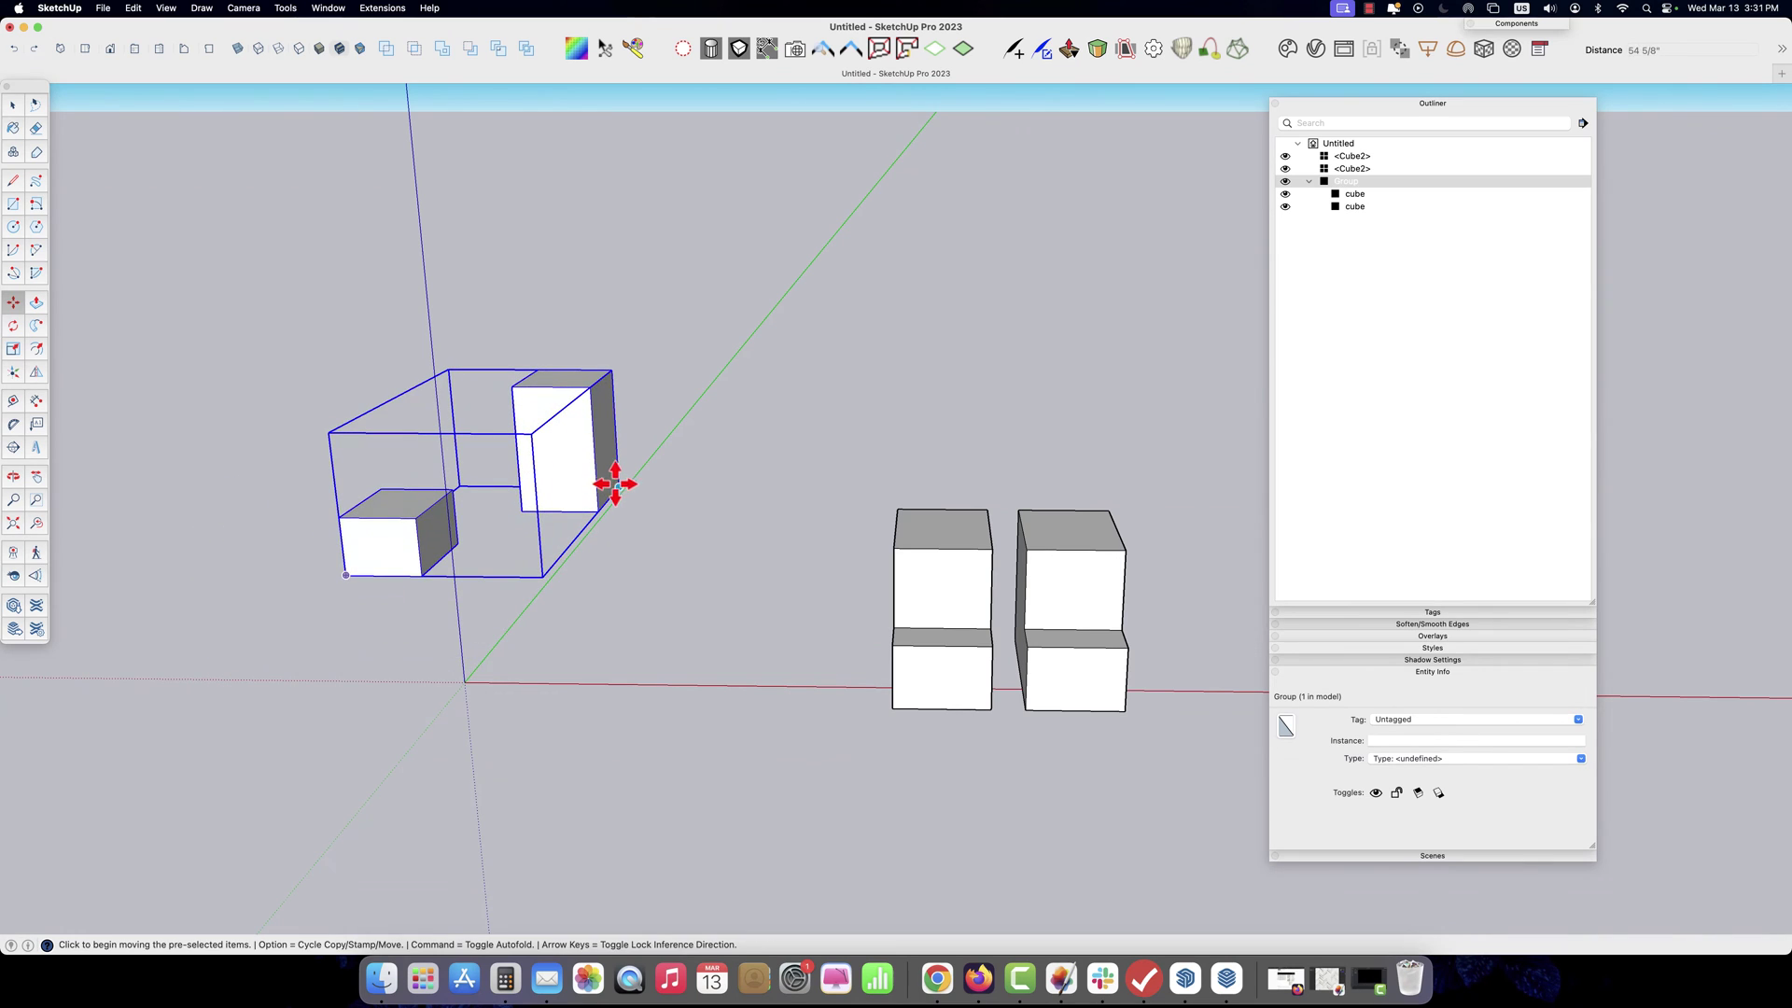
key("space")
Group the two Cube2 components, and open and close the new group
left_click_drag(852, 456, 1219, 787)
right_click(1100, 685)
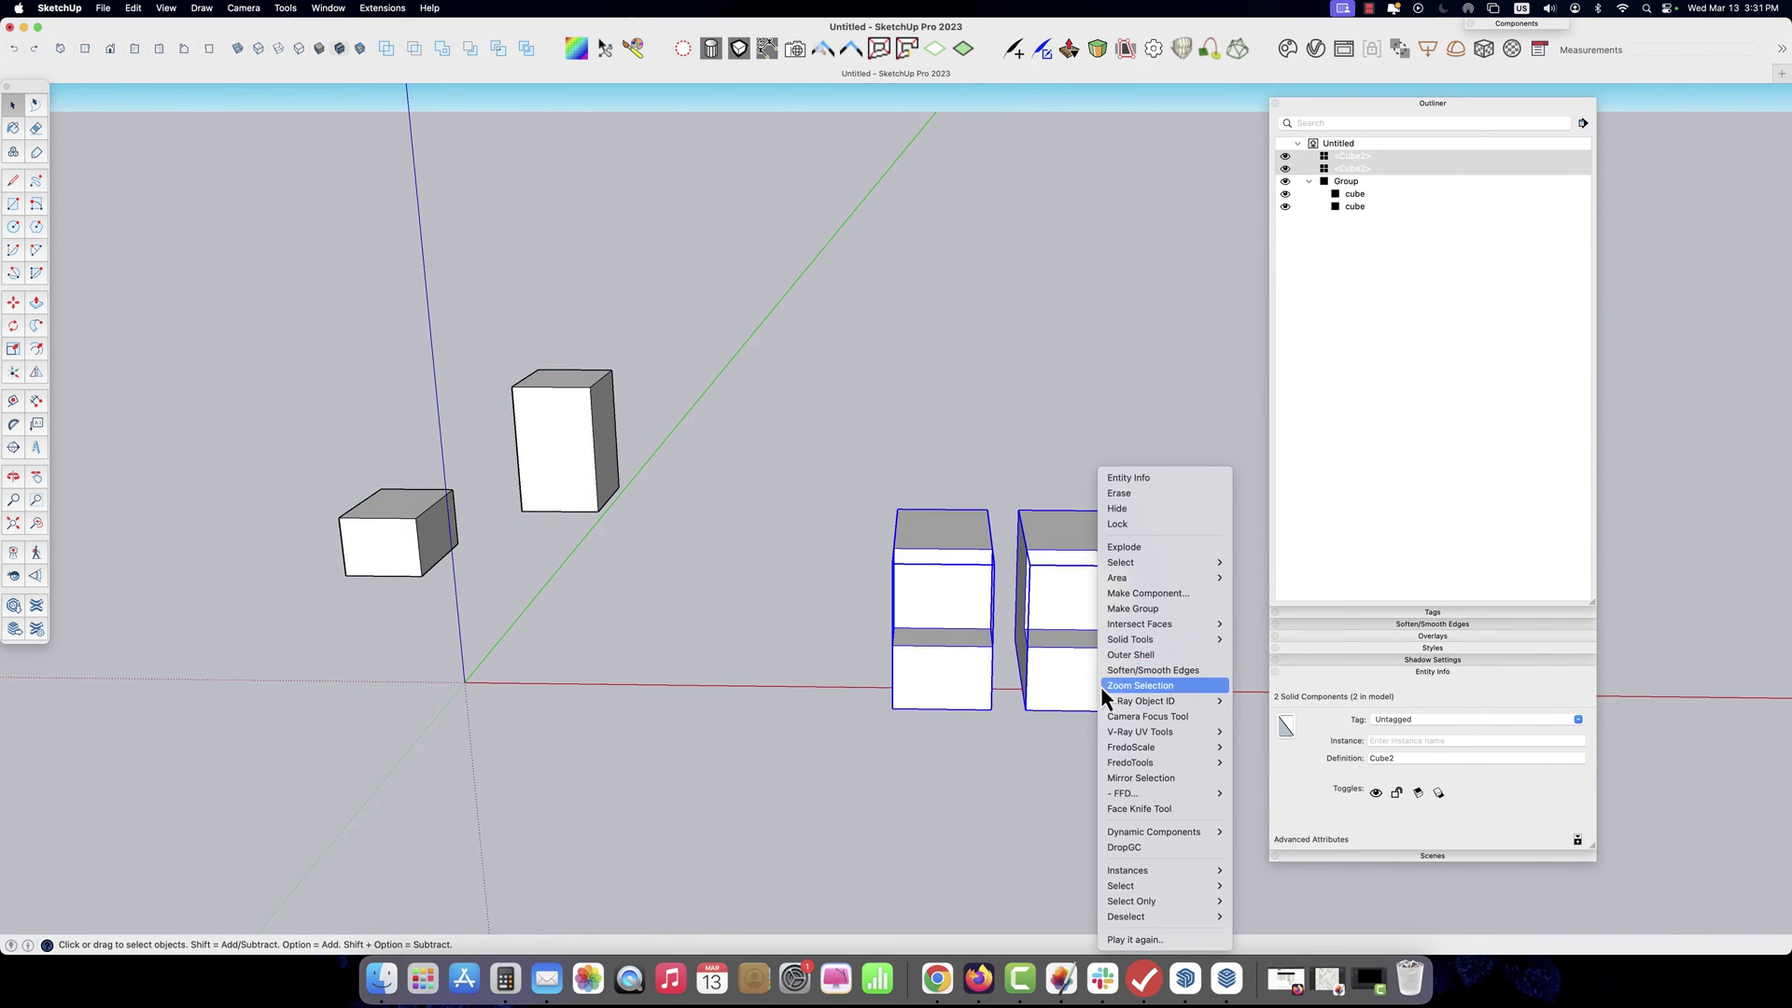
left_click(1162, 608)
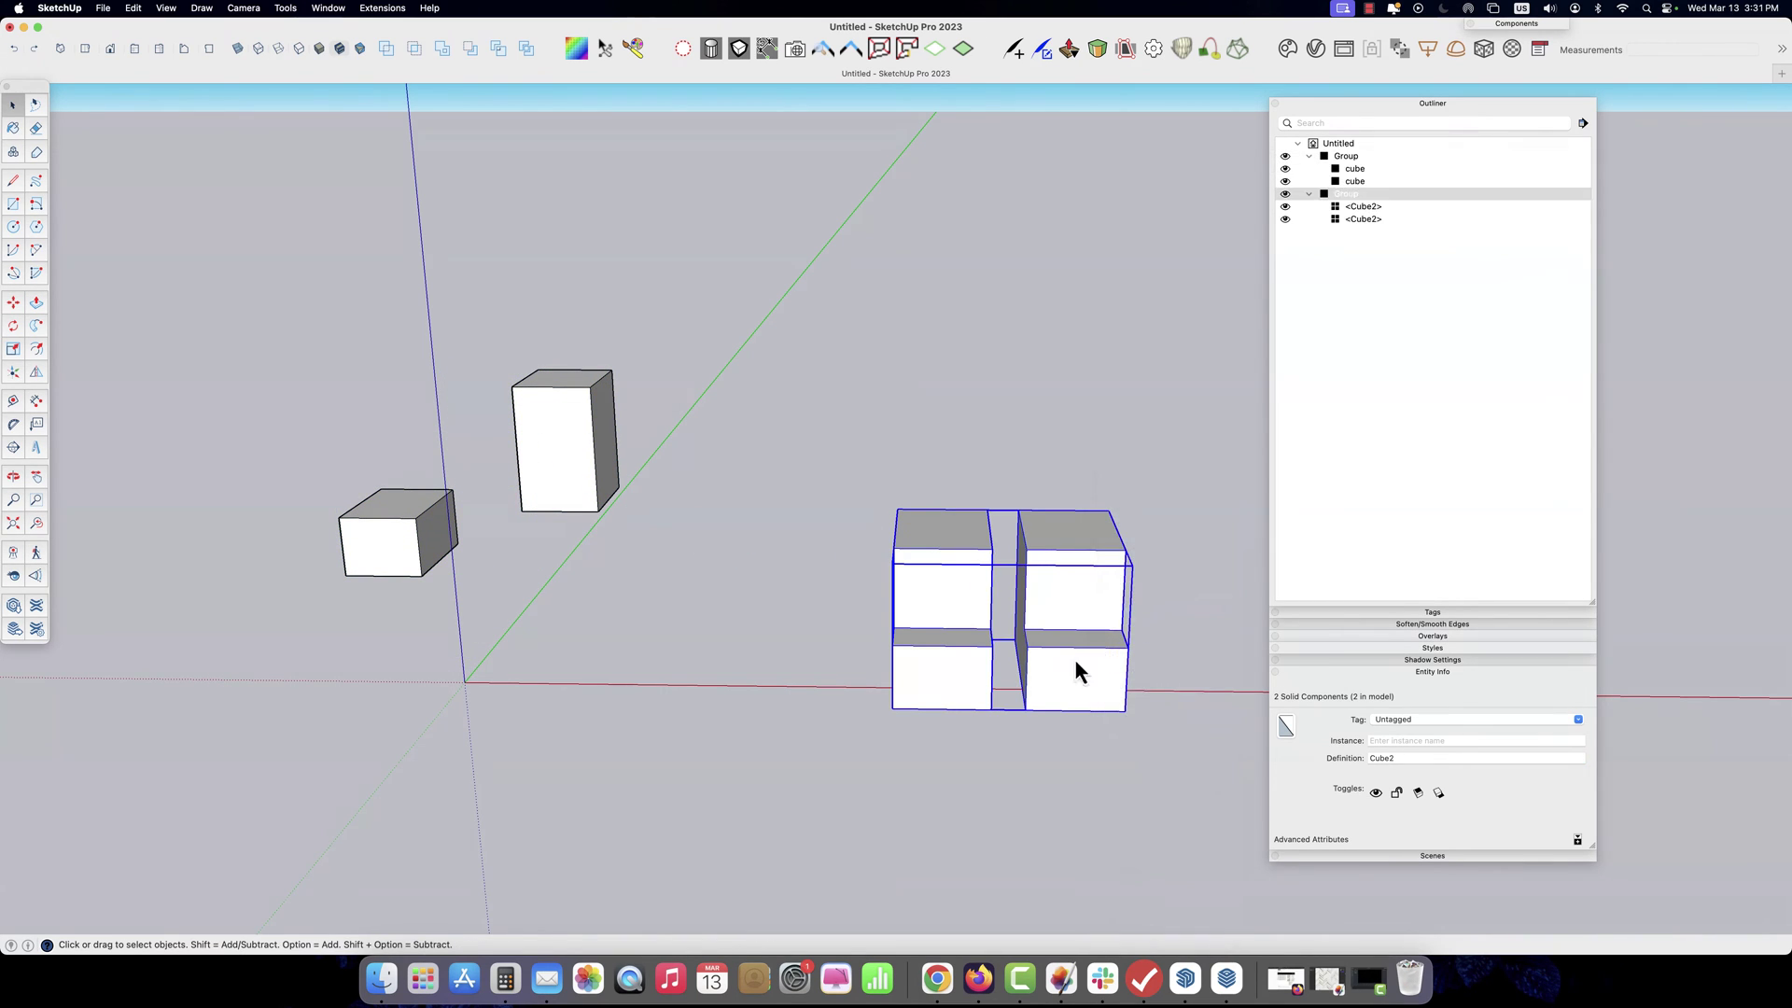
double_click(970, 687)
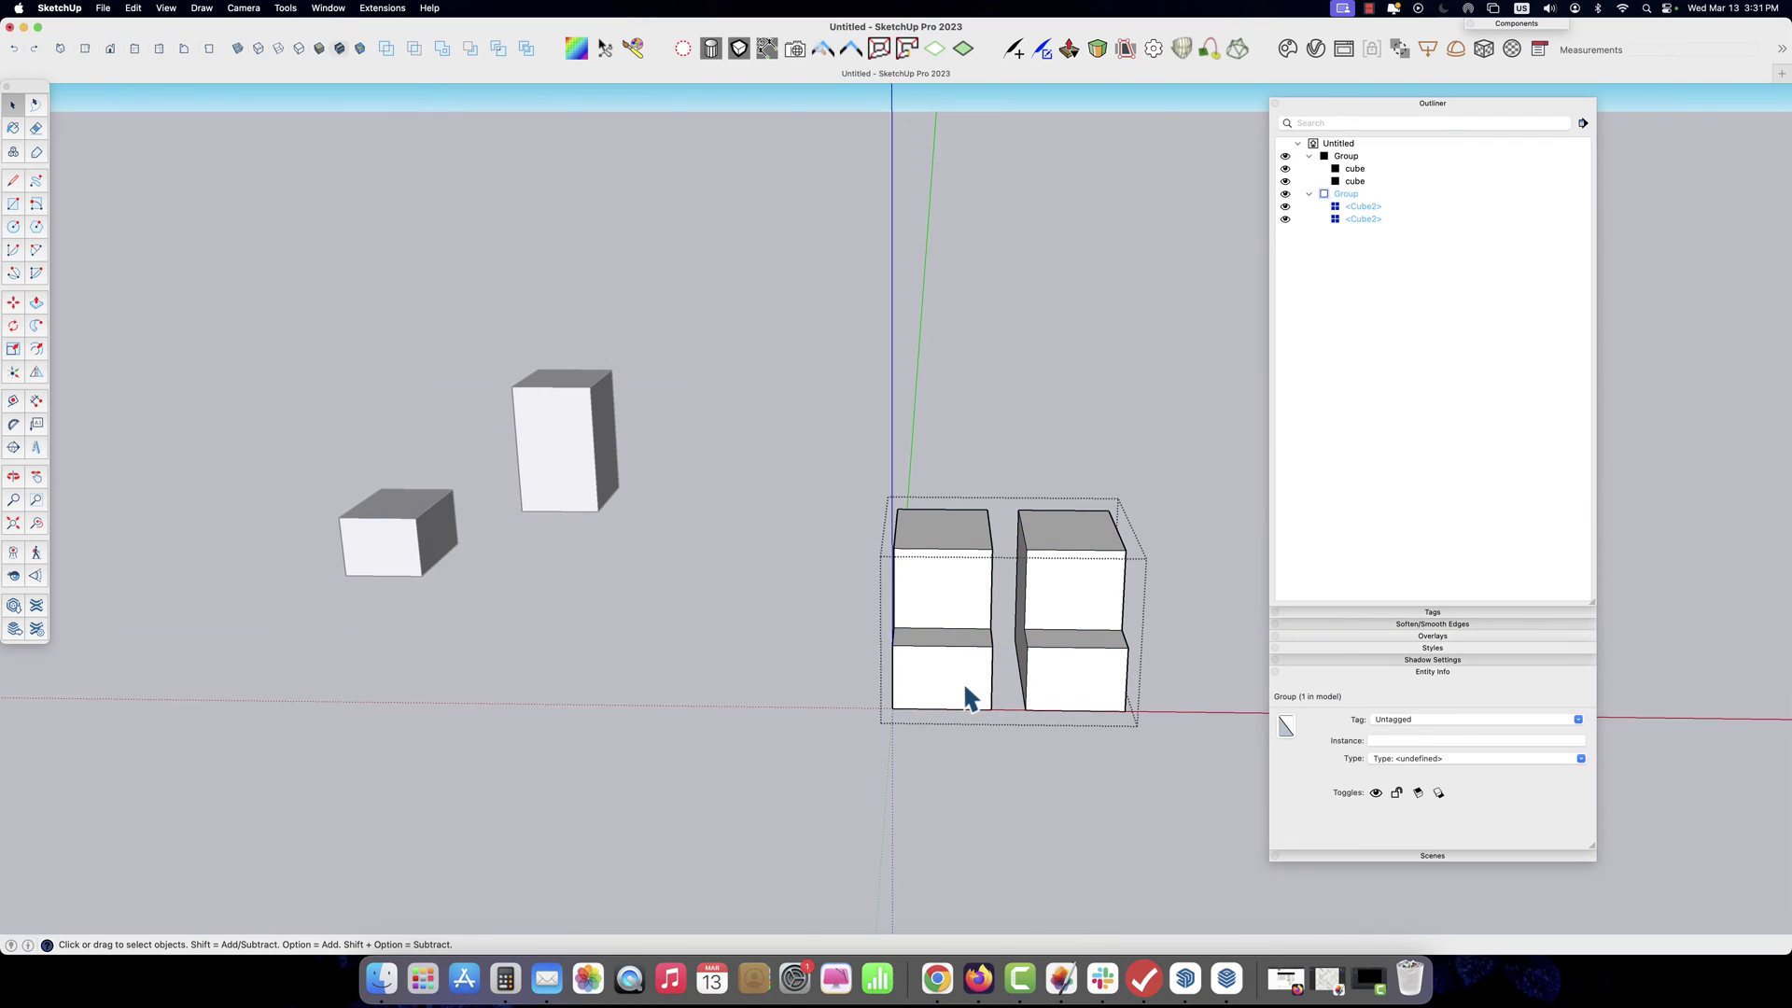
left_click(821, 723)
Copy the Cube2 group from its lower front corner toward the origin, beside the original
left_click(894, 711)
key("m")
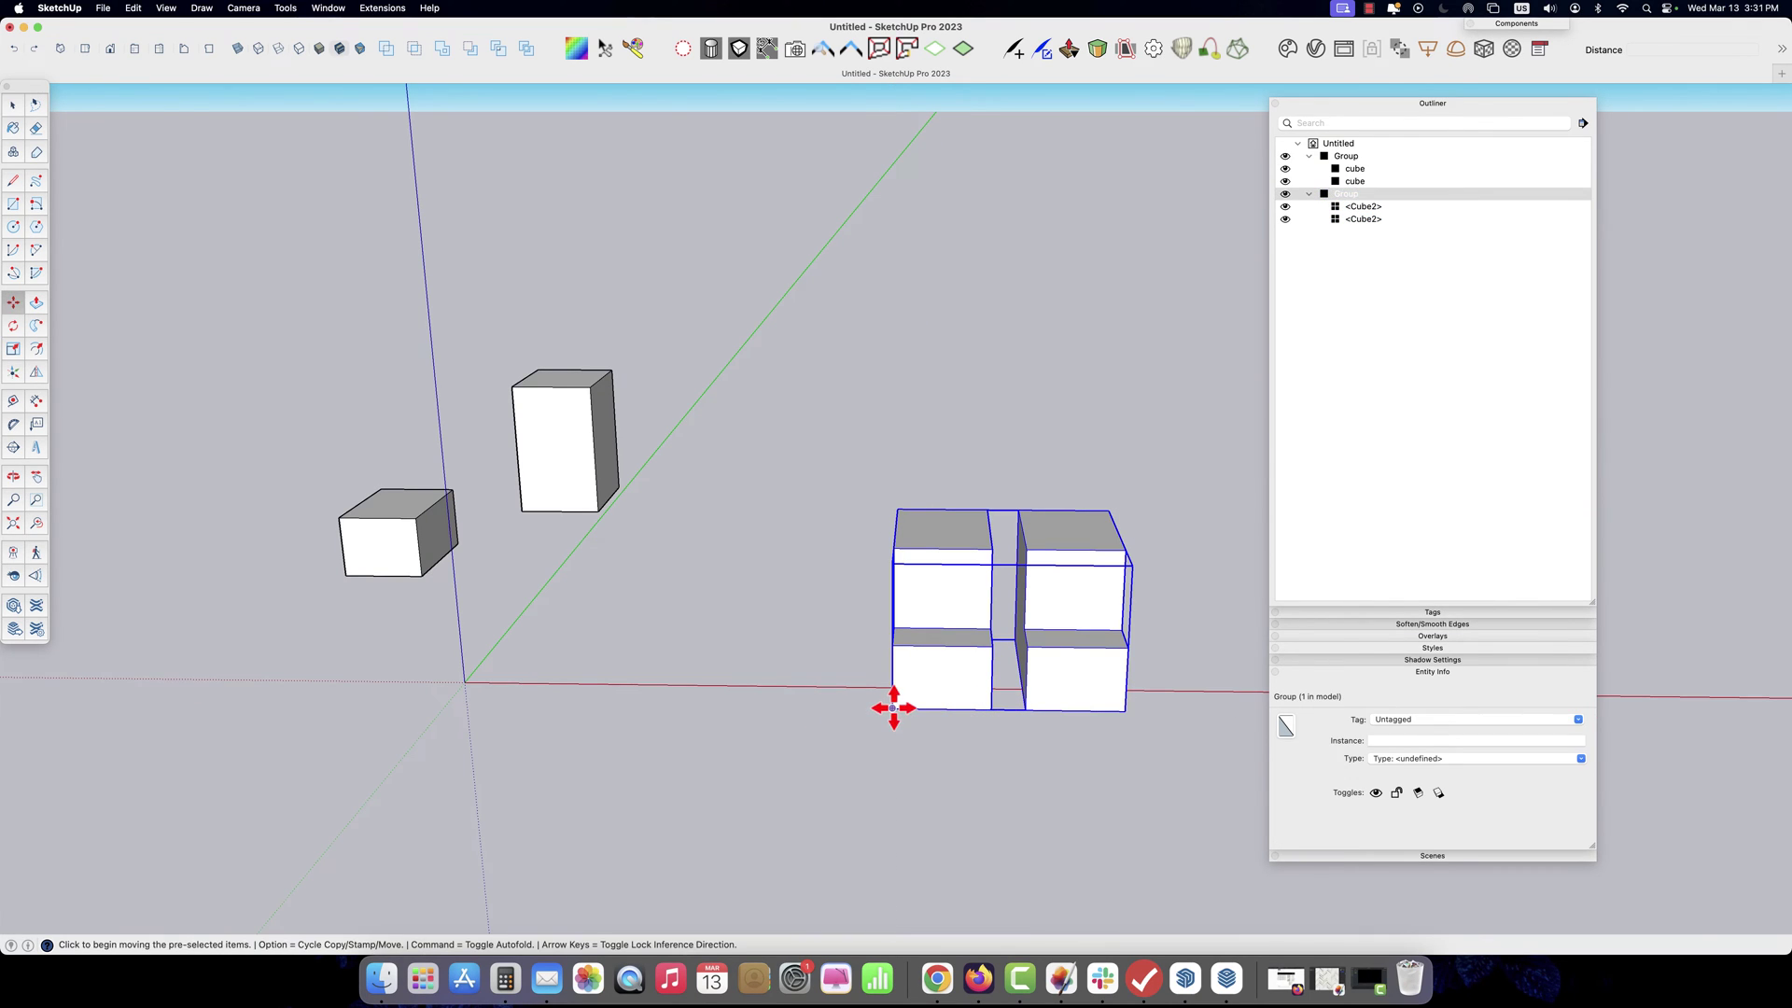
left_click(893, 708)
key("alt")
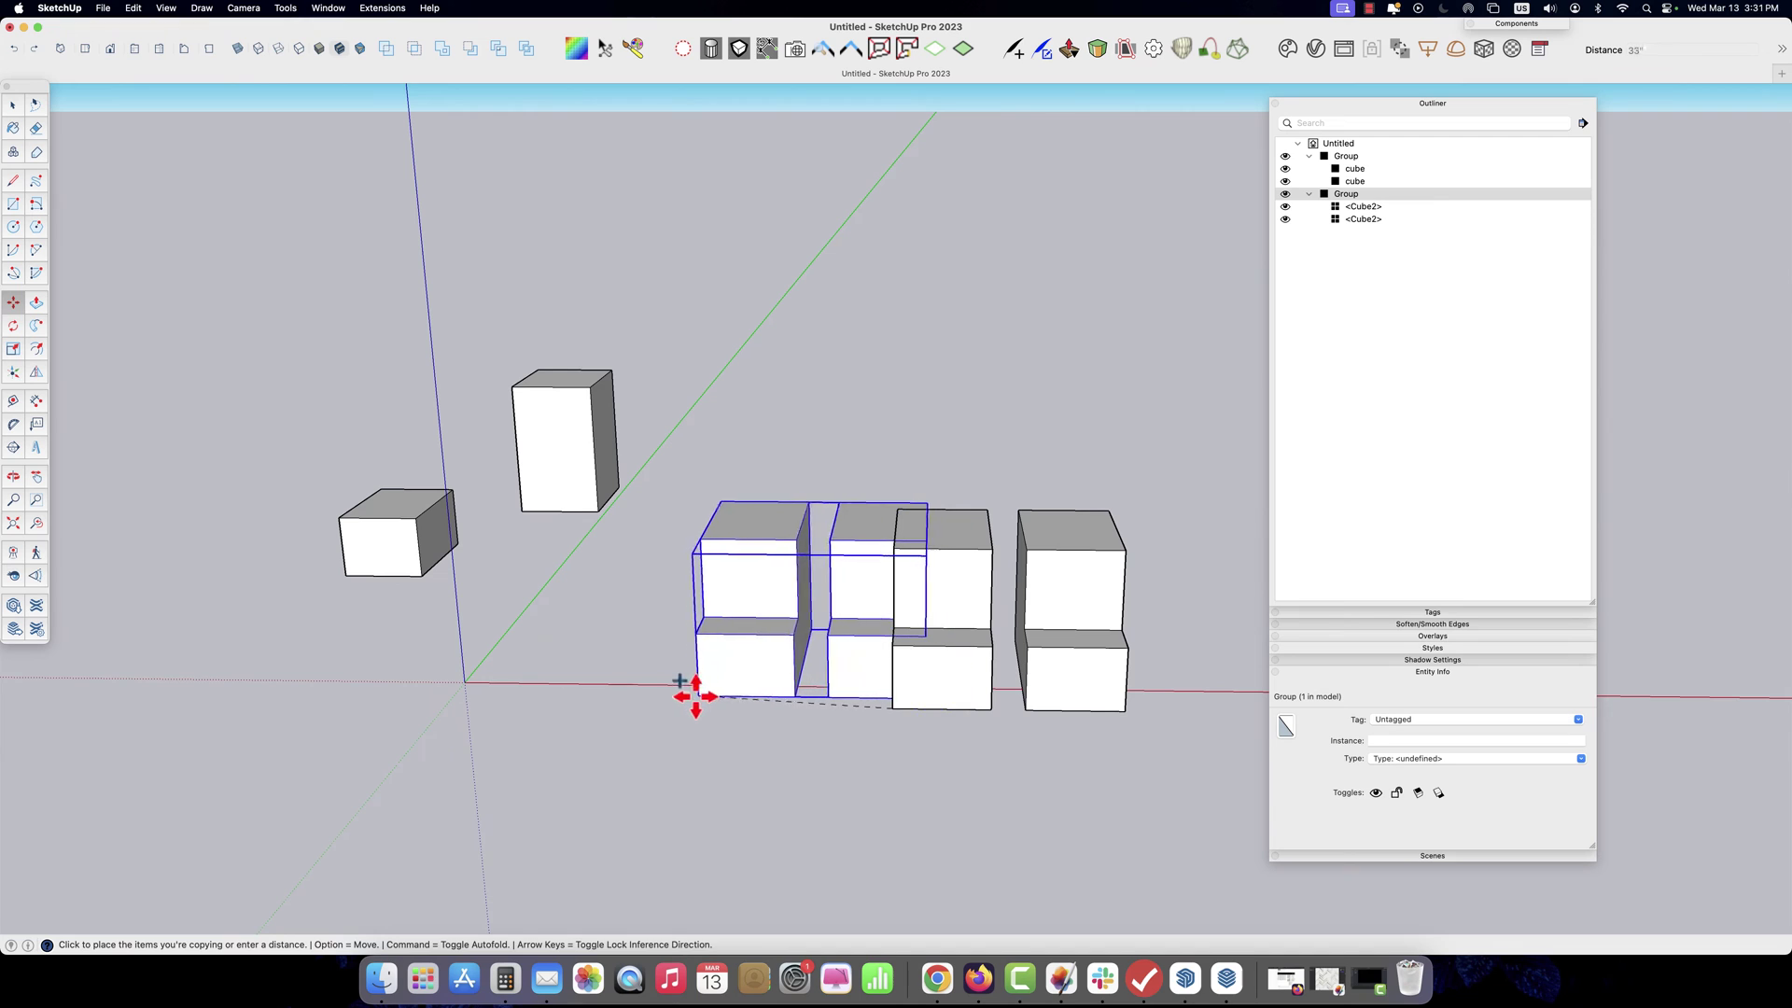
left_click(588, 704)
Move the copied Cube2 group about 64" back along the green axis, behind the original group
middle_click_drag(792, 688, 855, 614)
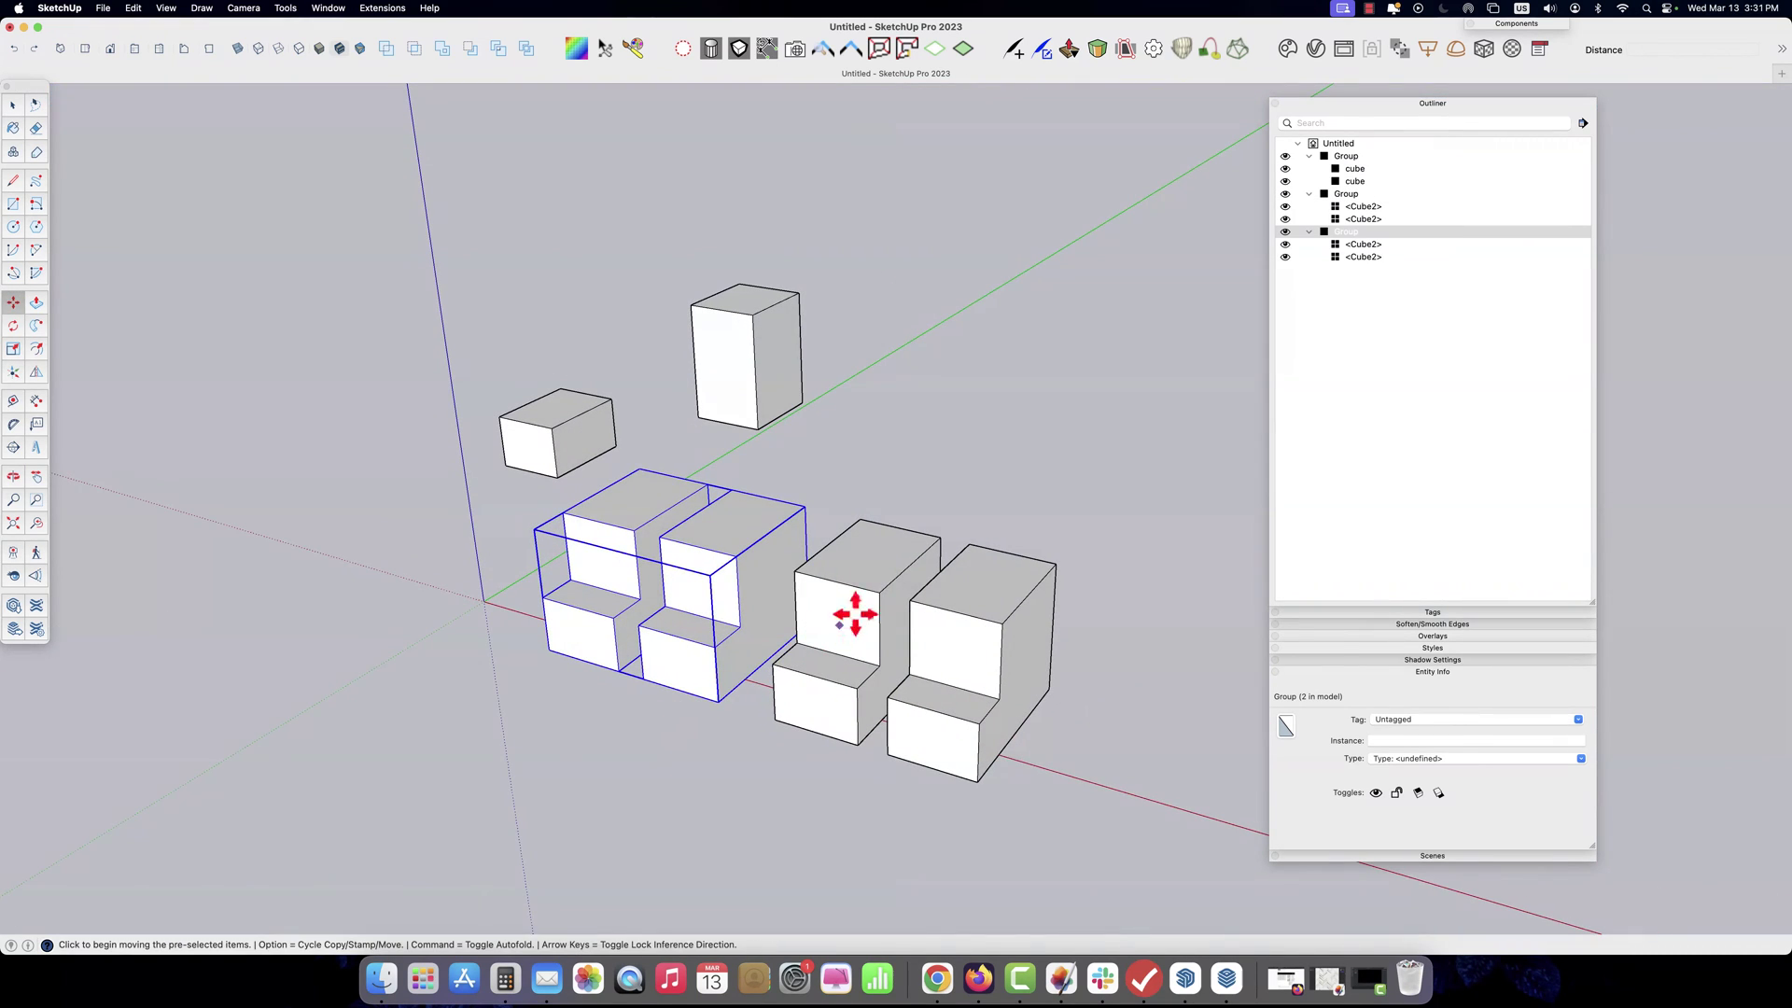
left_click(804, 507)
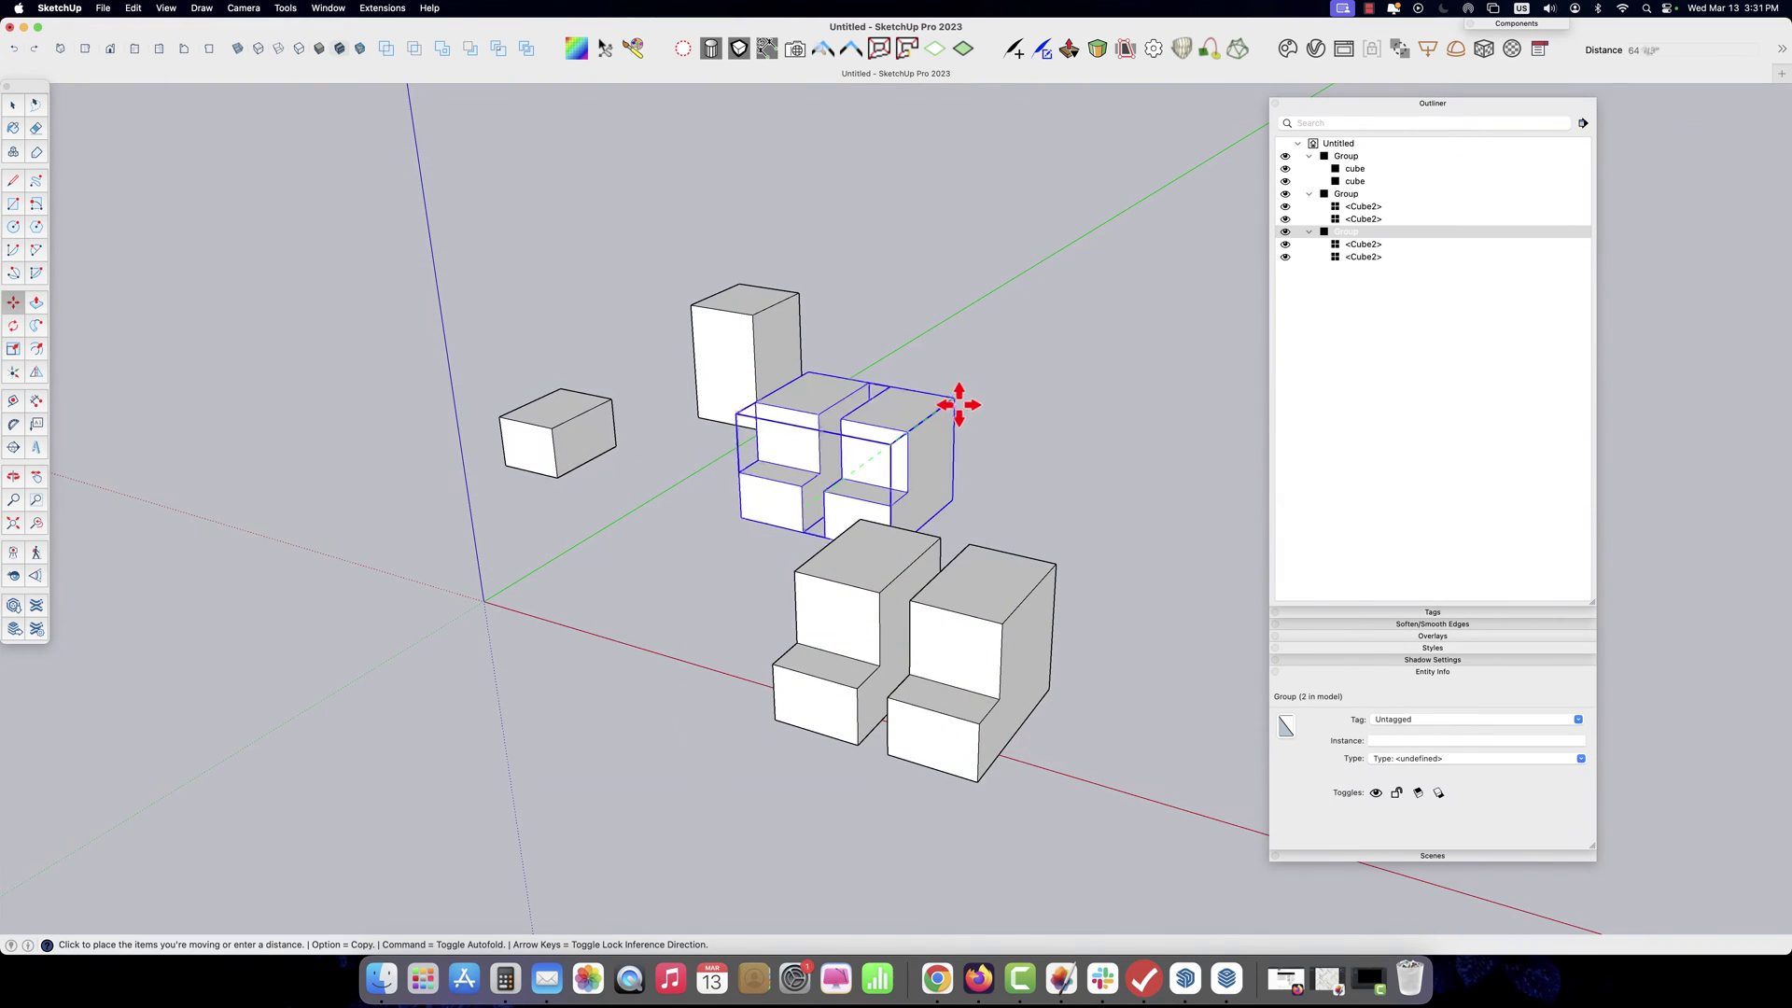
left_click(959, 404)
key("space")
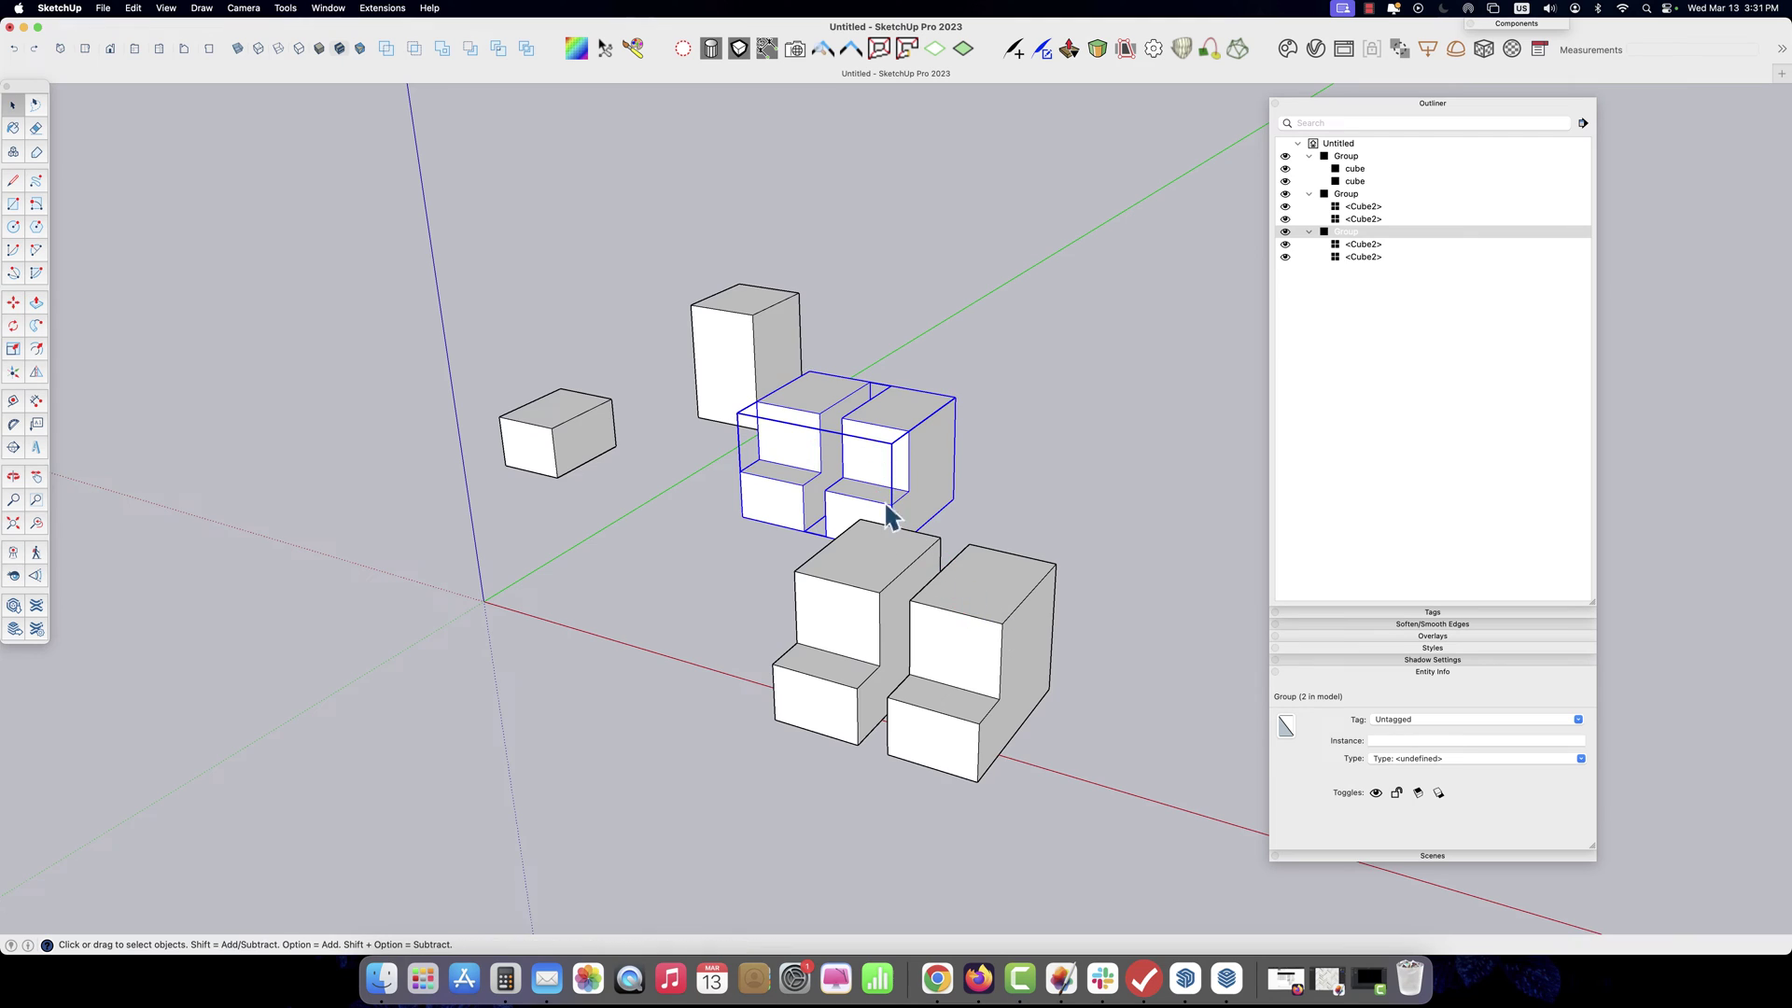
Open and close the copied Cube2 group, then select it and the original group to compare them
double_click(812, 416)
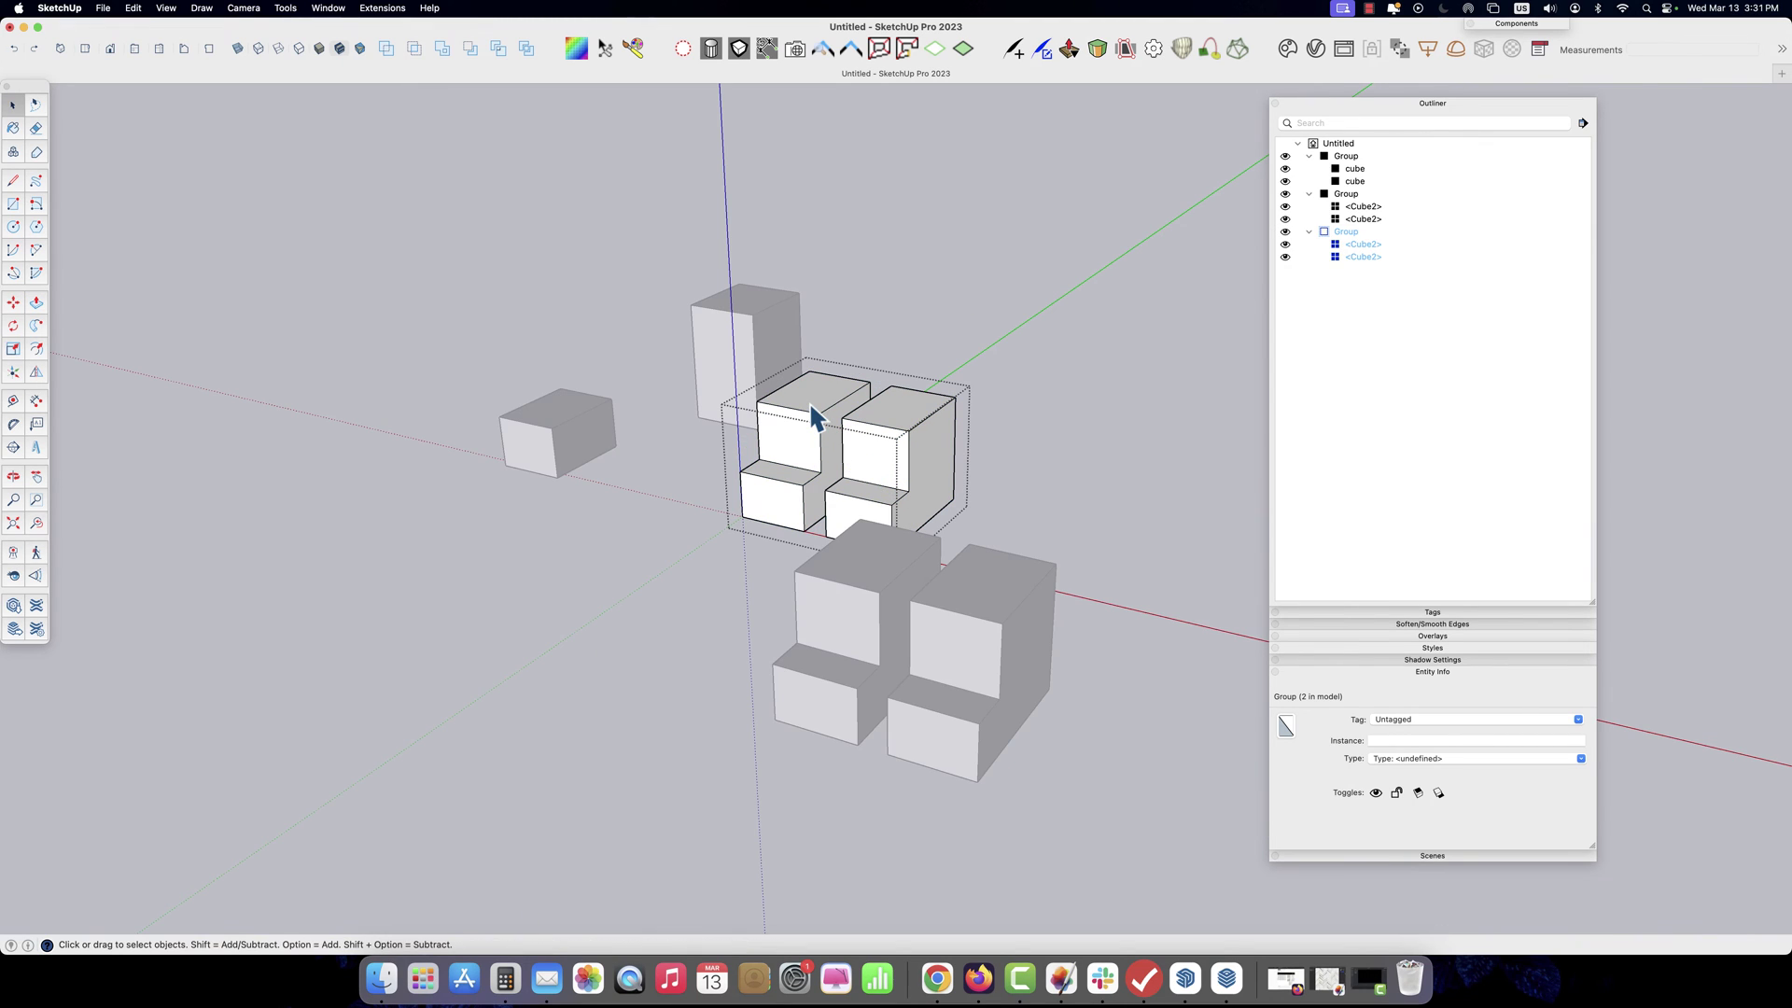
left_click(972, 351)
left_click(920, 411)
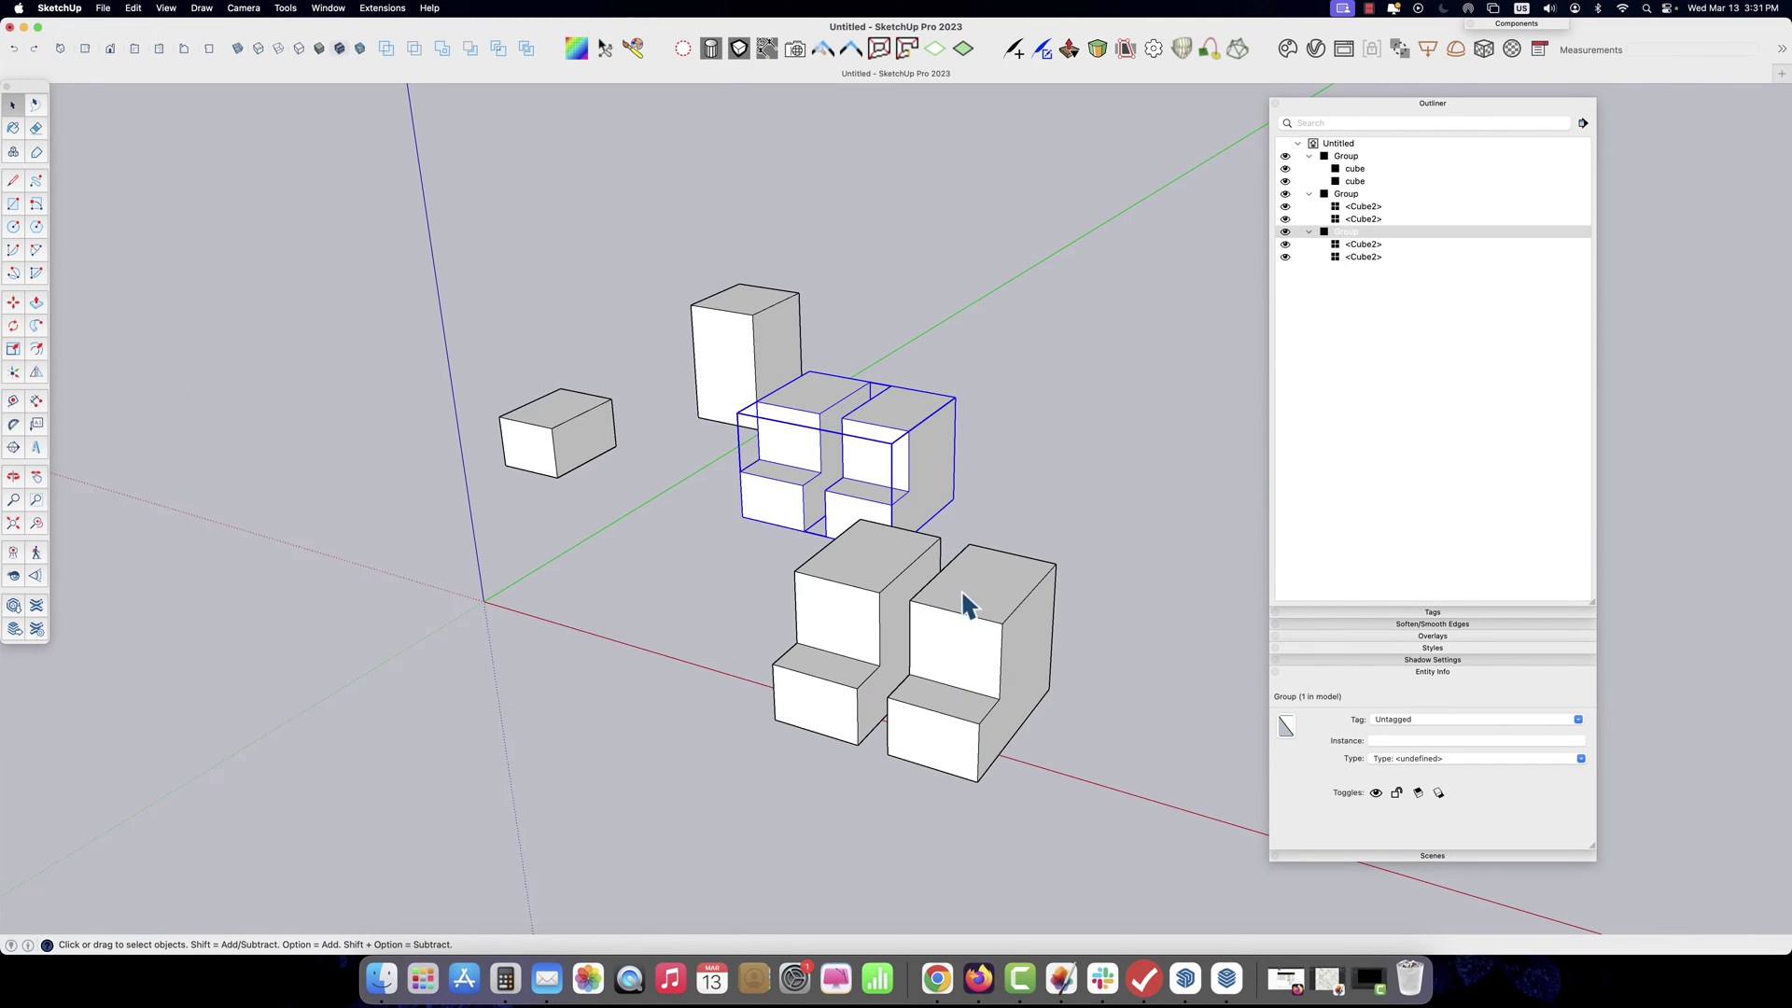
left_click(1036, 621)
Open the original group's Cube2 farther from the origin, pull its top face up about 8 1/2", and close the component
left_click(1363, 206)
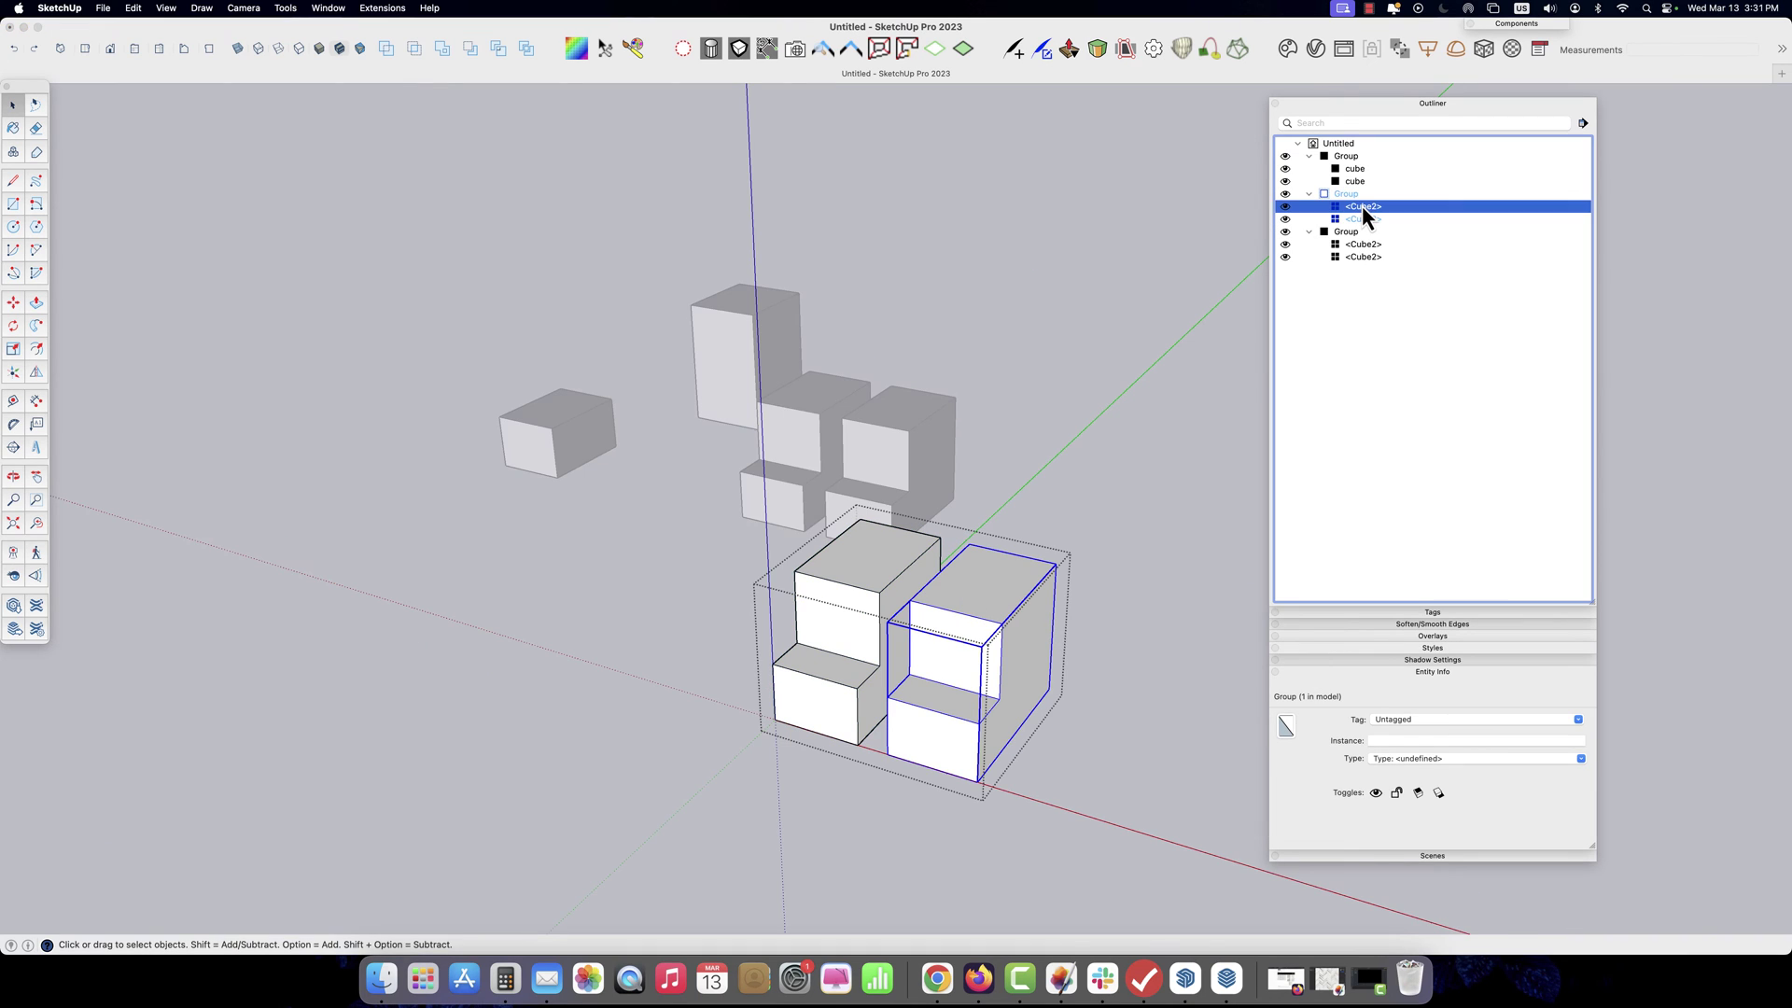
double_click(1012, 594)
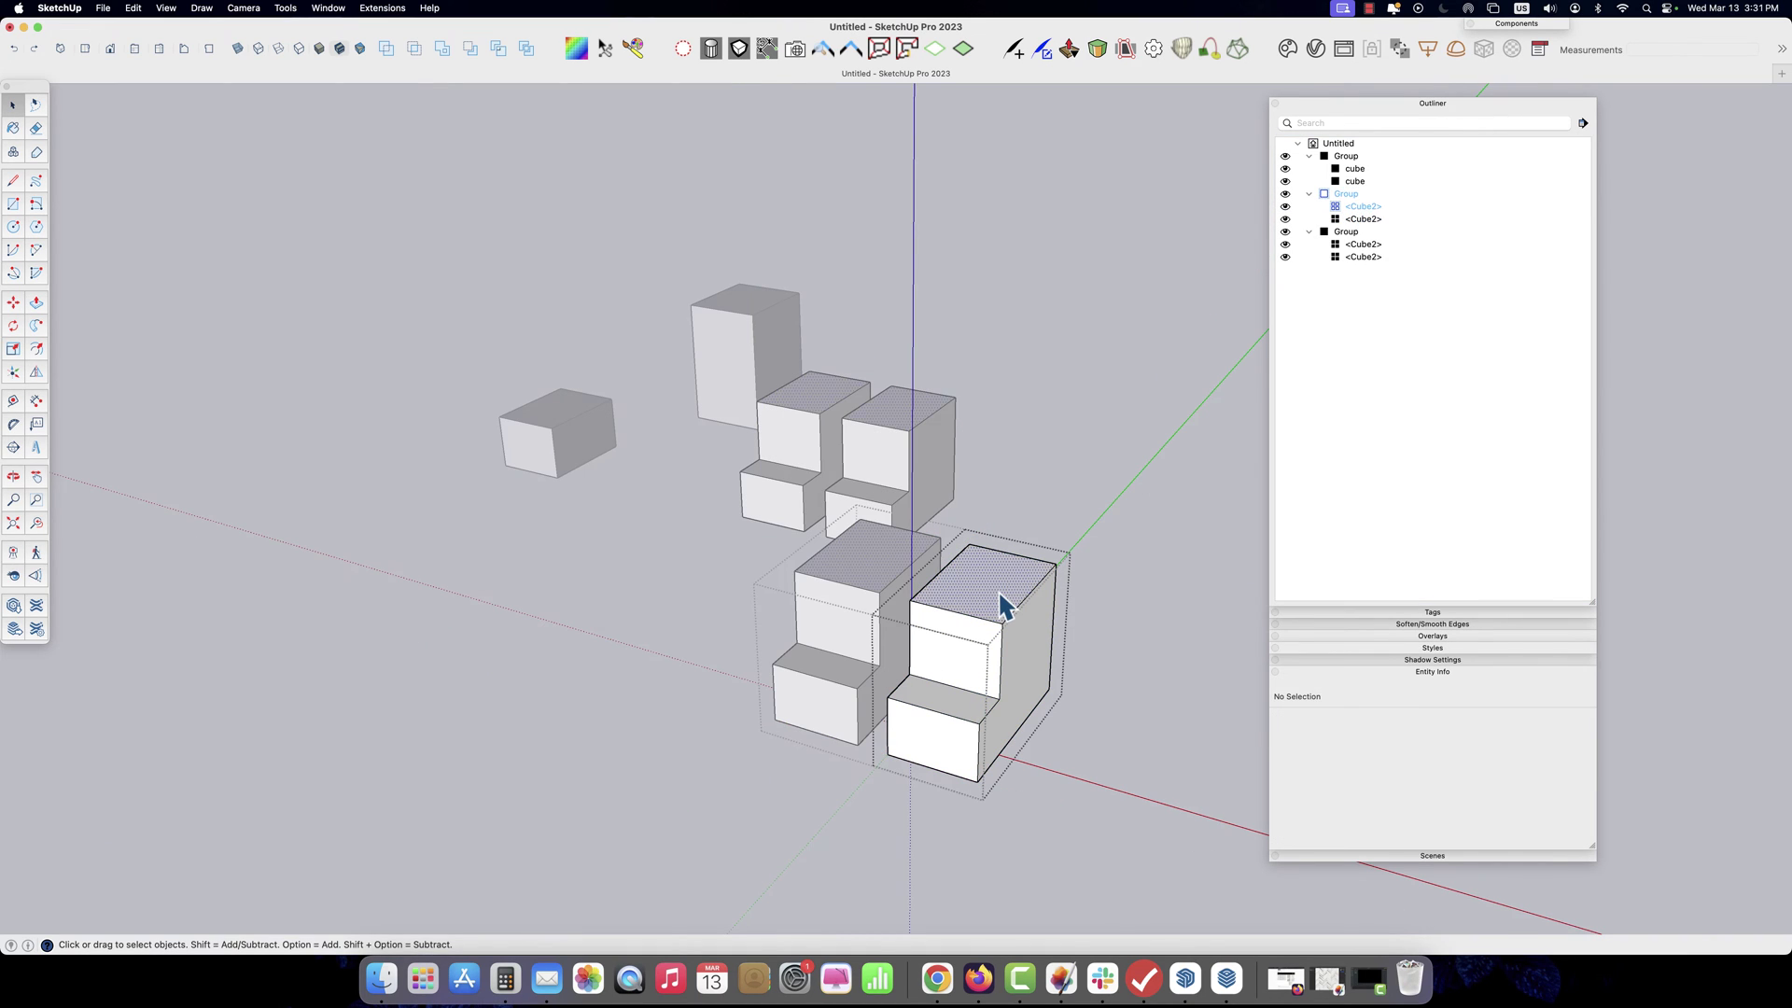
double_click(999, 590)
key("p")
left_click_drag(999, 611, 992, 579)
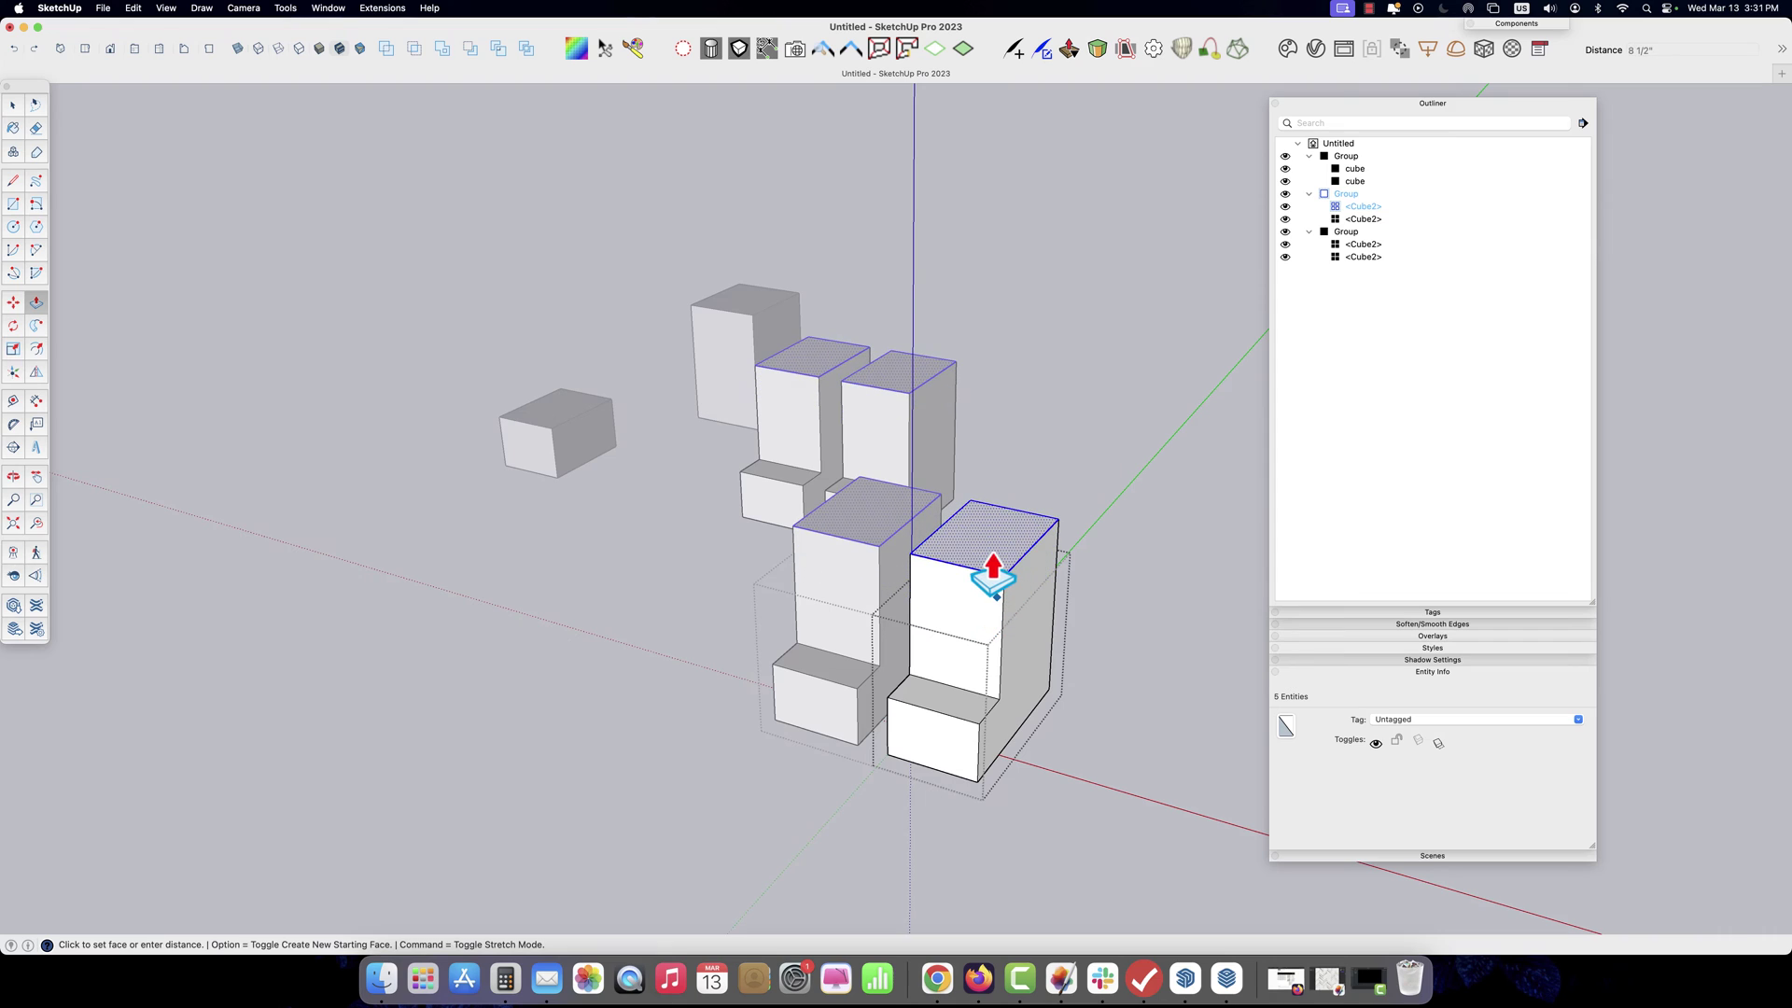
key("space")
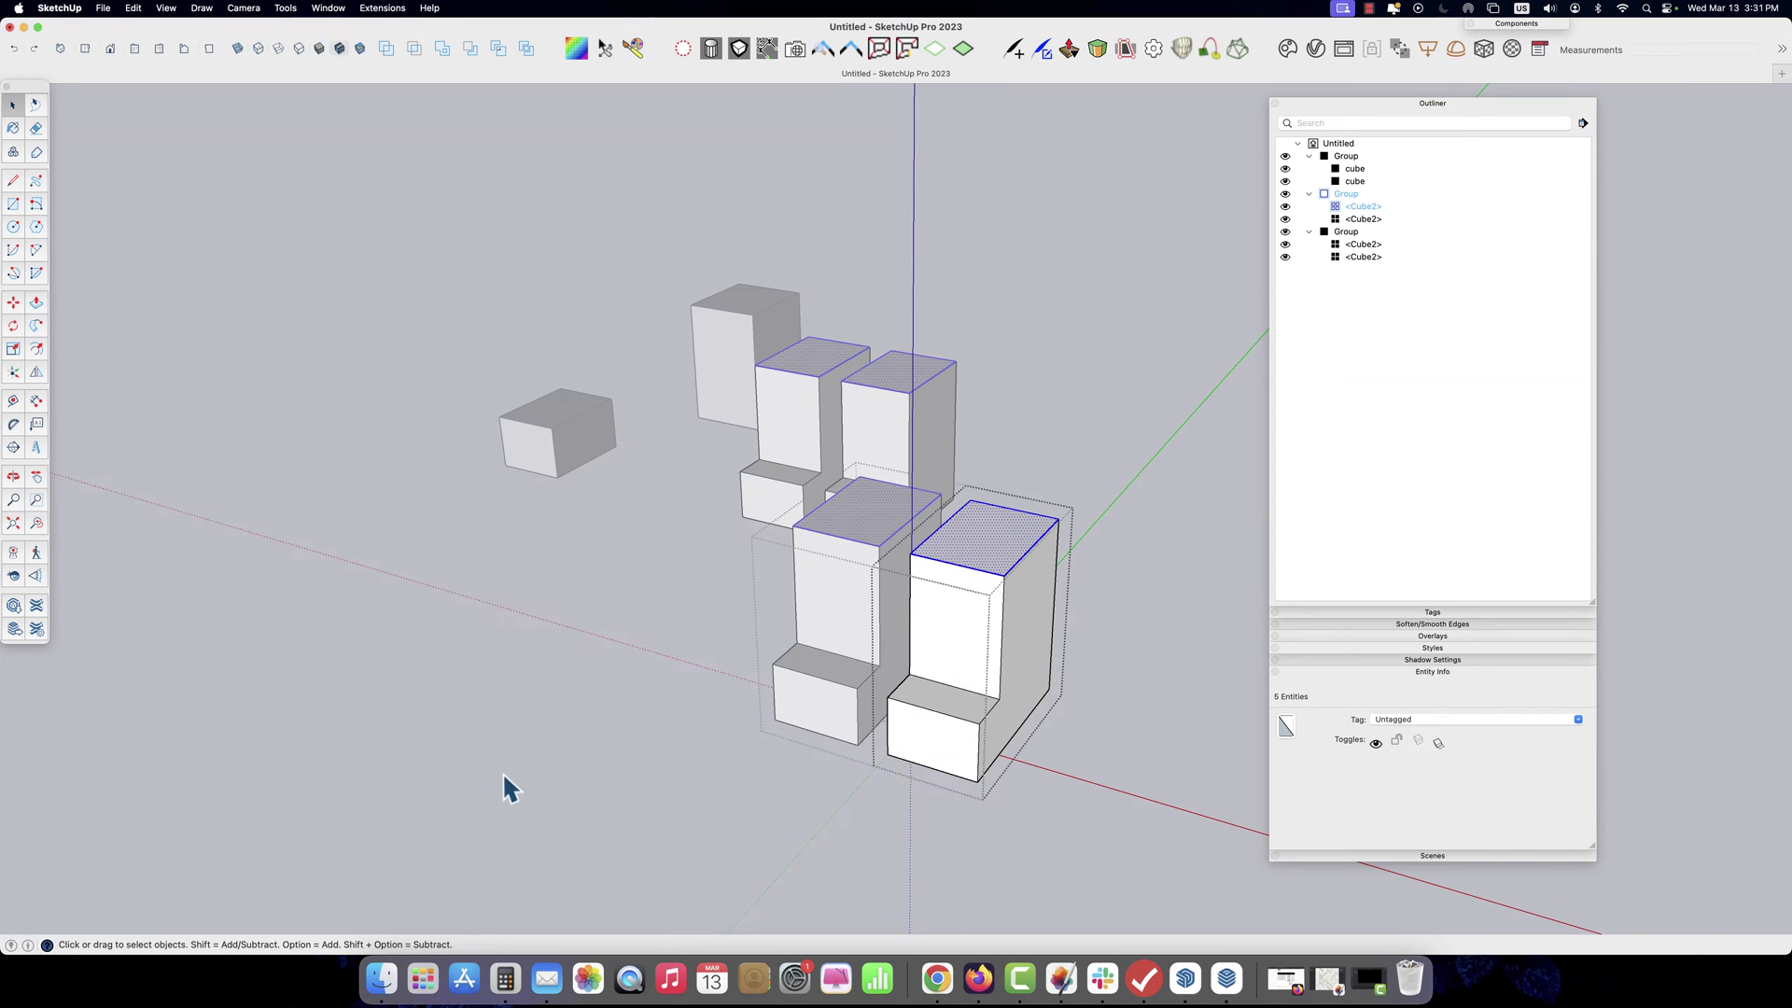
left_click(903, 860)
Move the original group's Cube2 farther from the origin about 23 7/8" outward along the red axis, and close the group
middle_click_drag(903, 860, 997, 856)
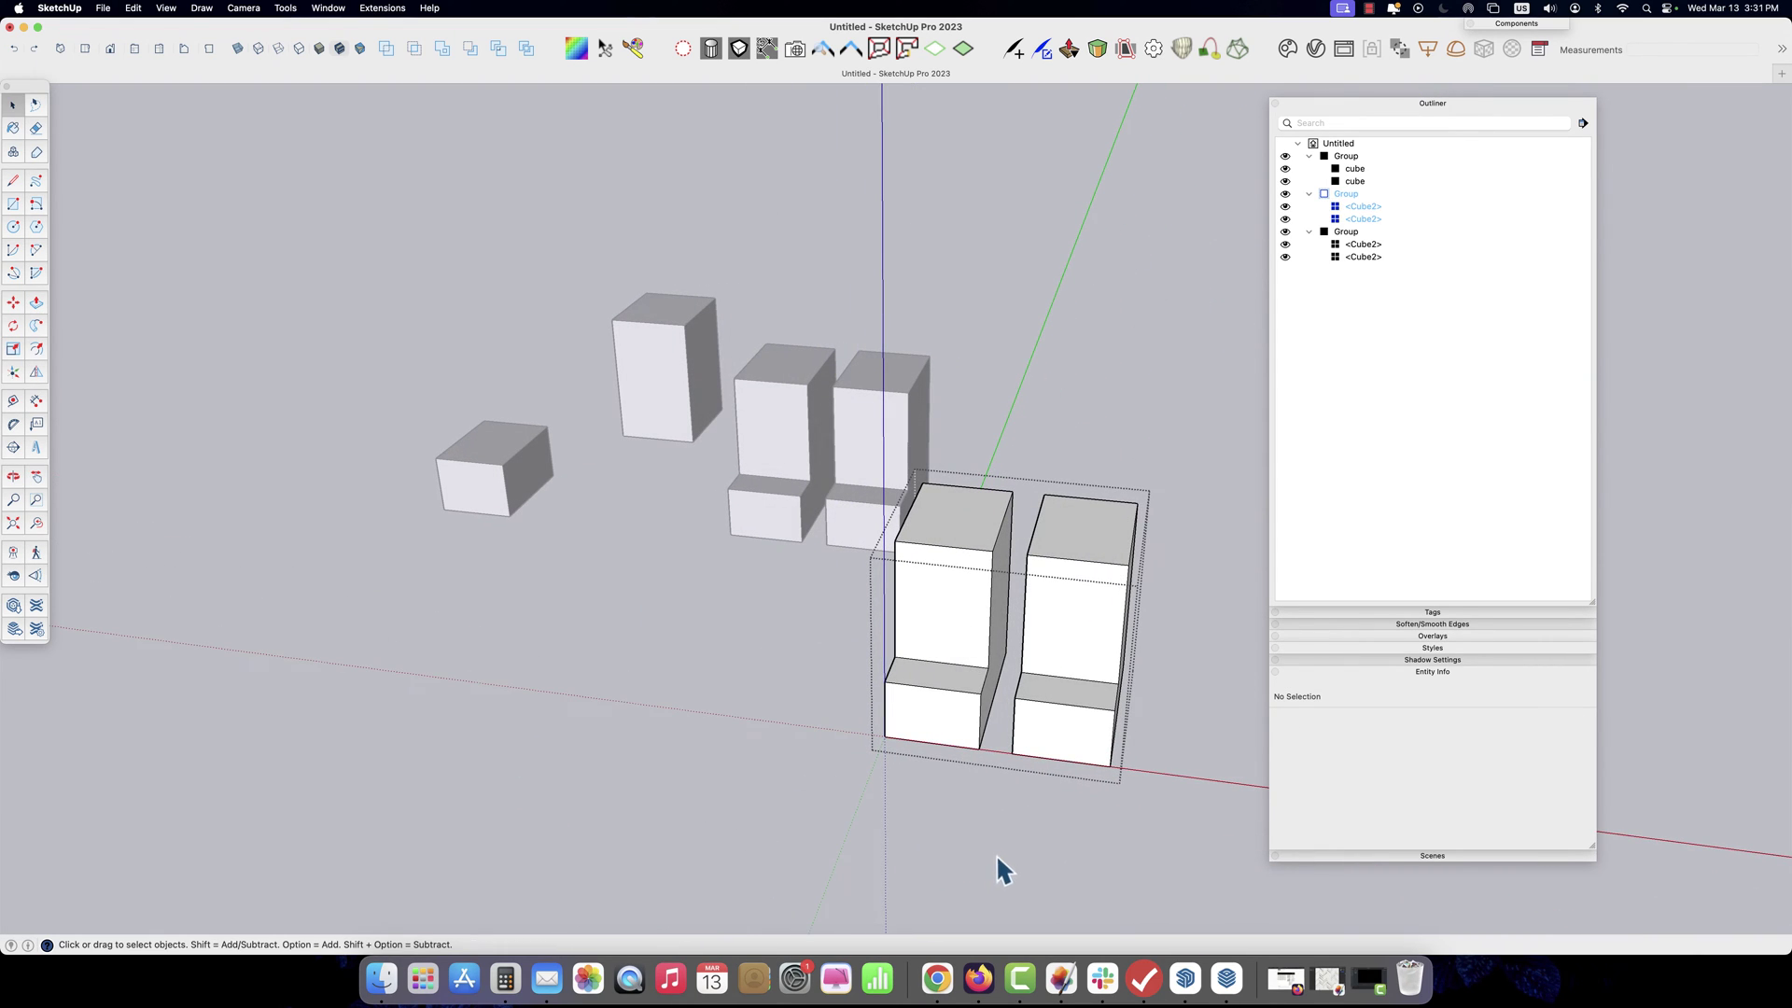
left_click(1028, 720)
key("m")
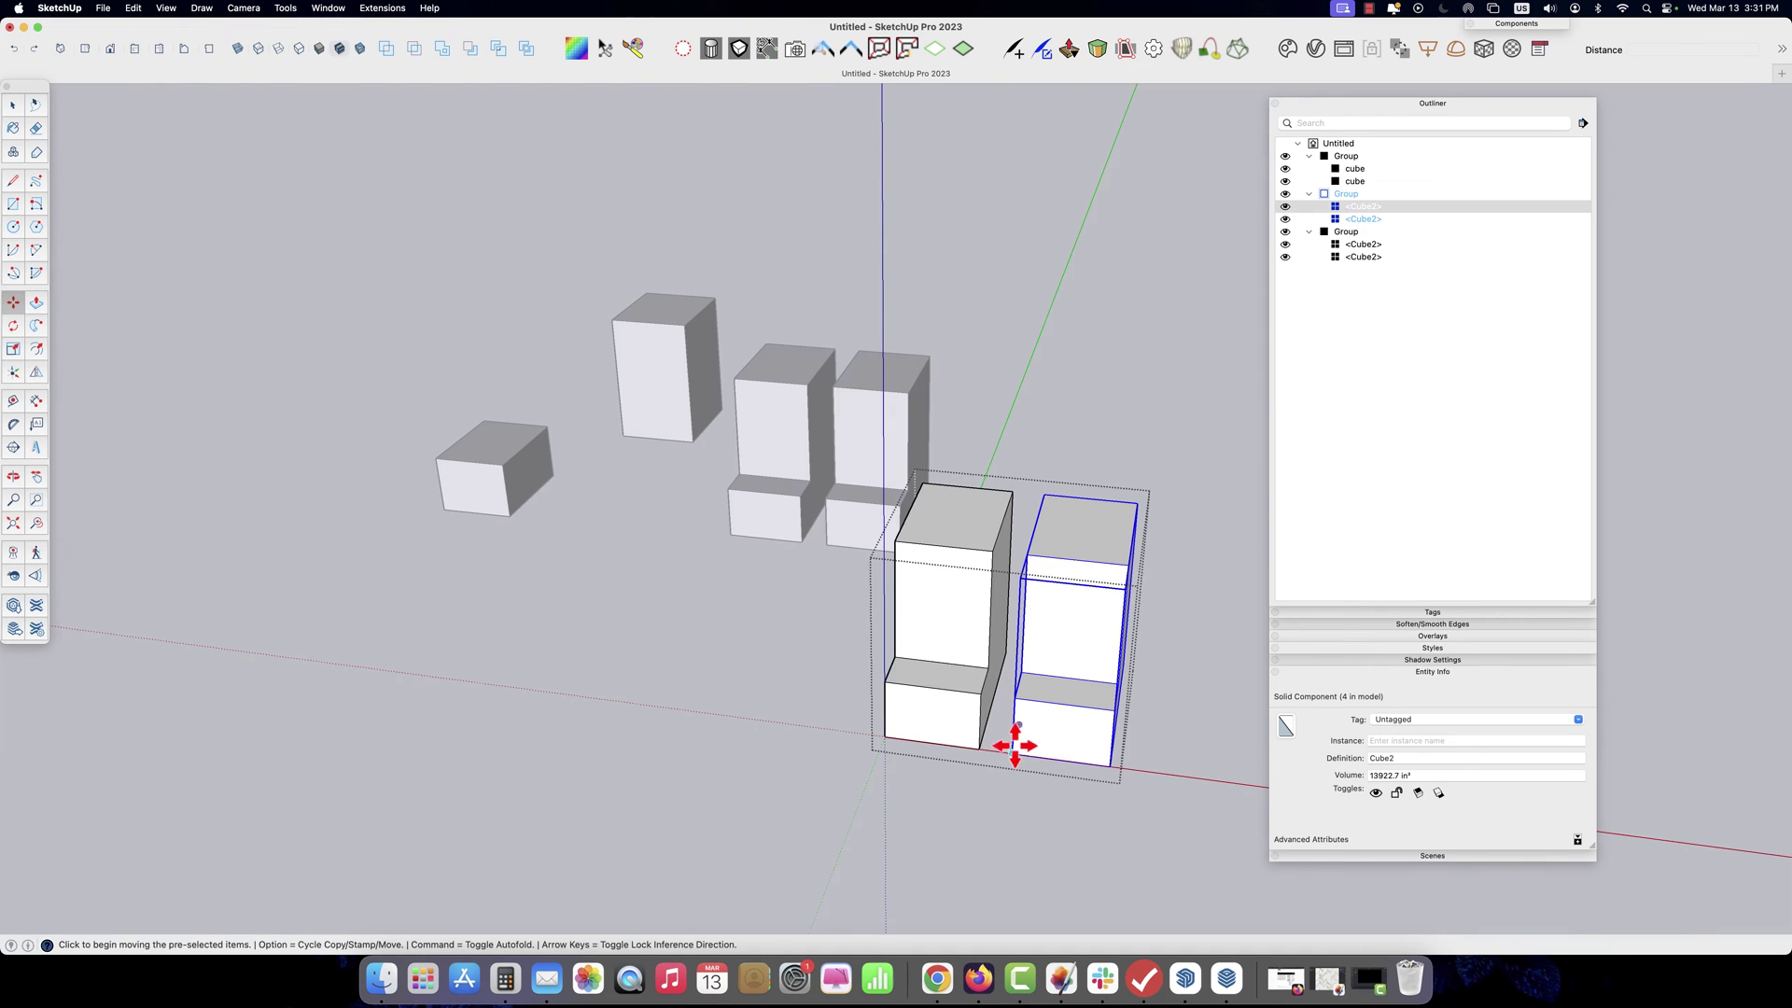
left_click(1013, 752)
left_click(1156, 768)
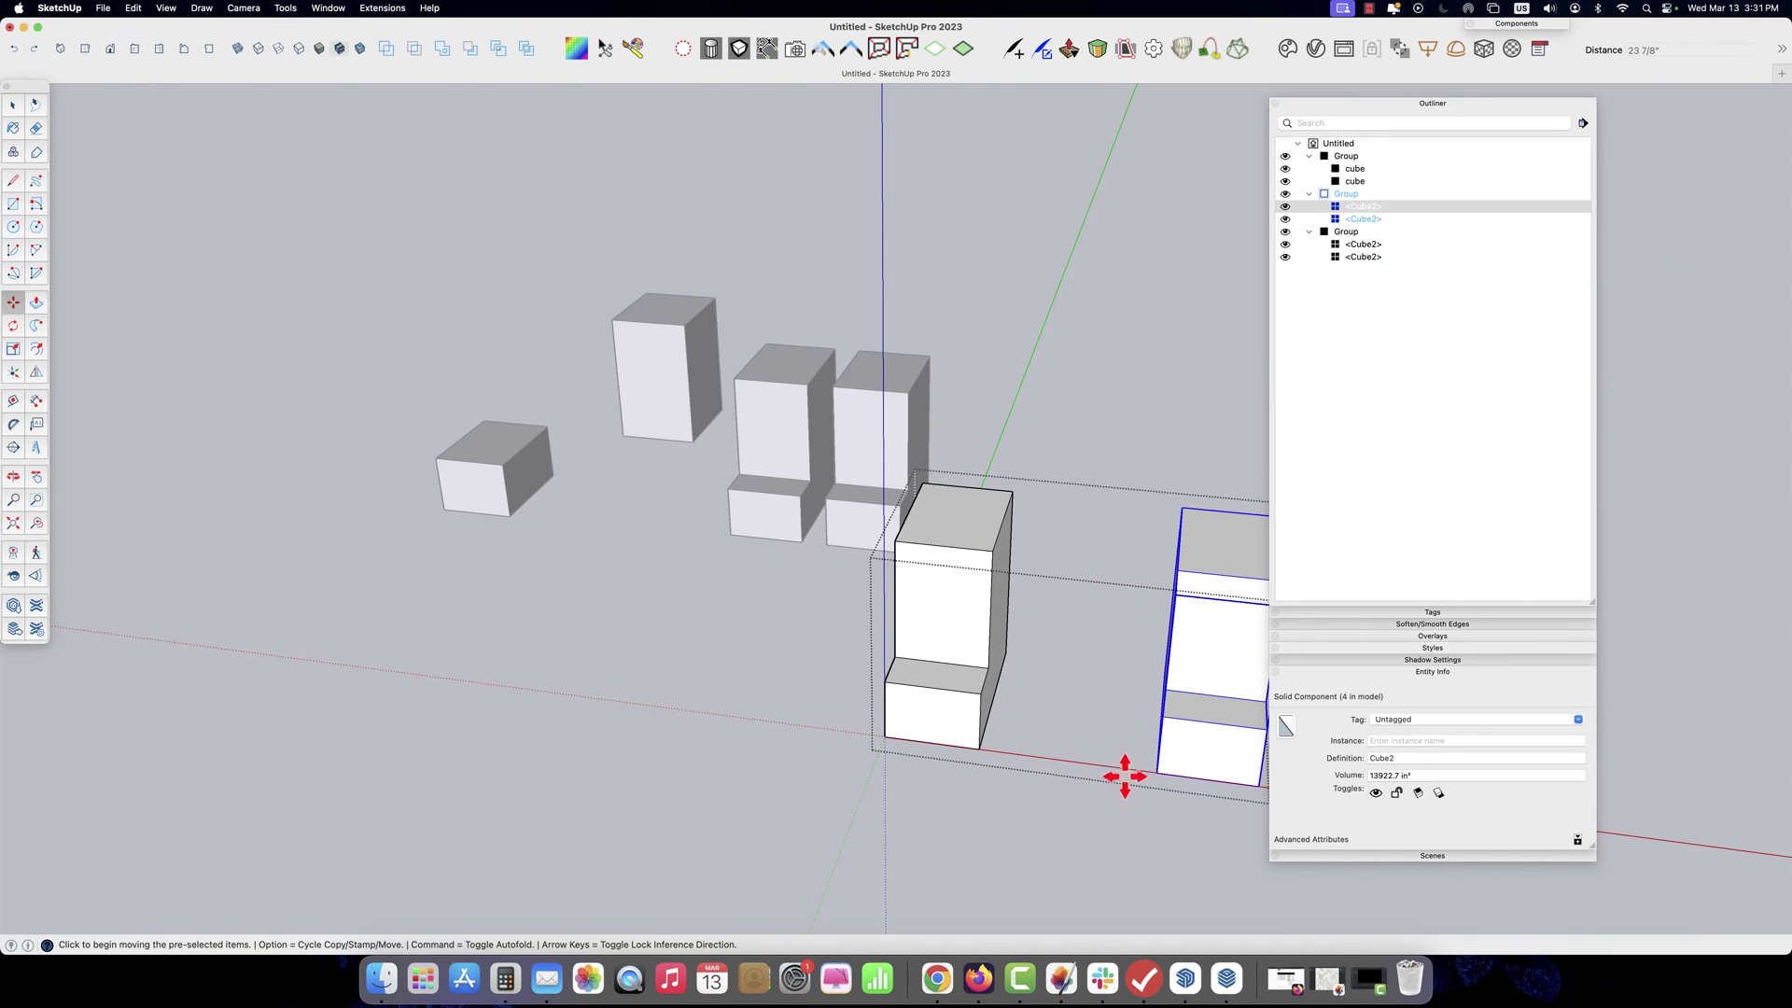
key("space")
key("Escape")
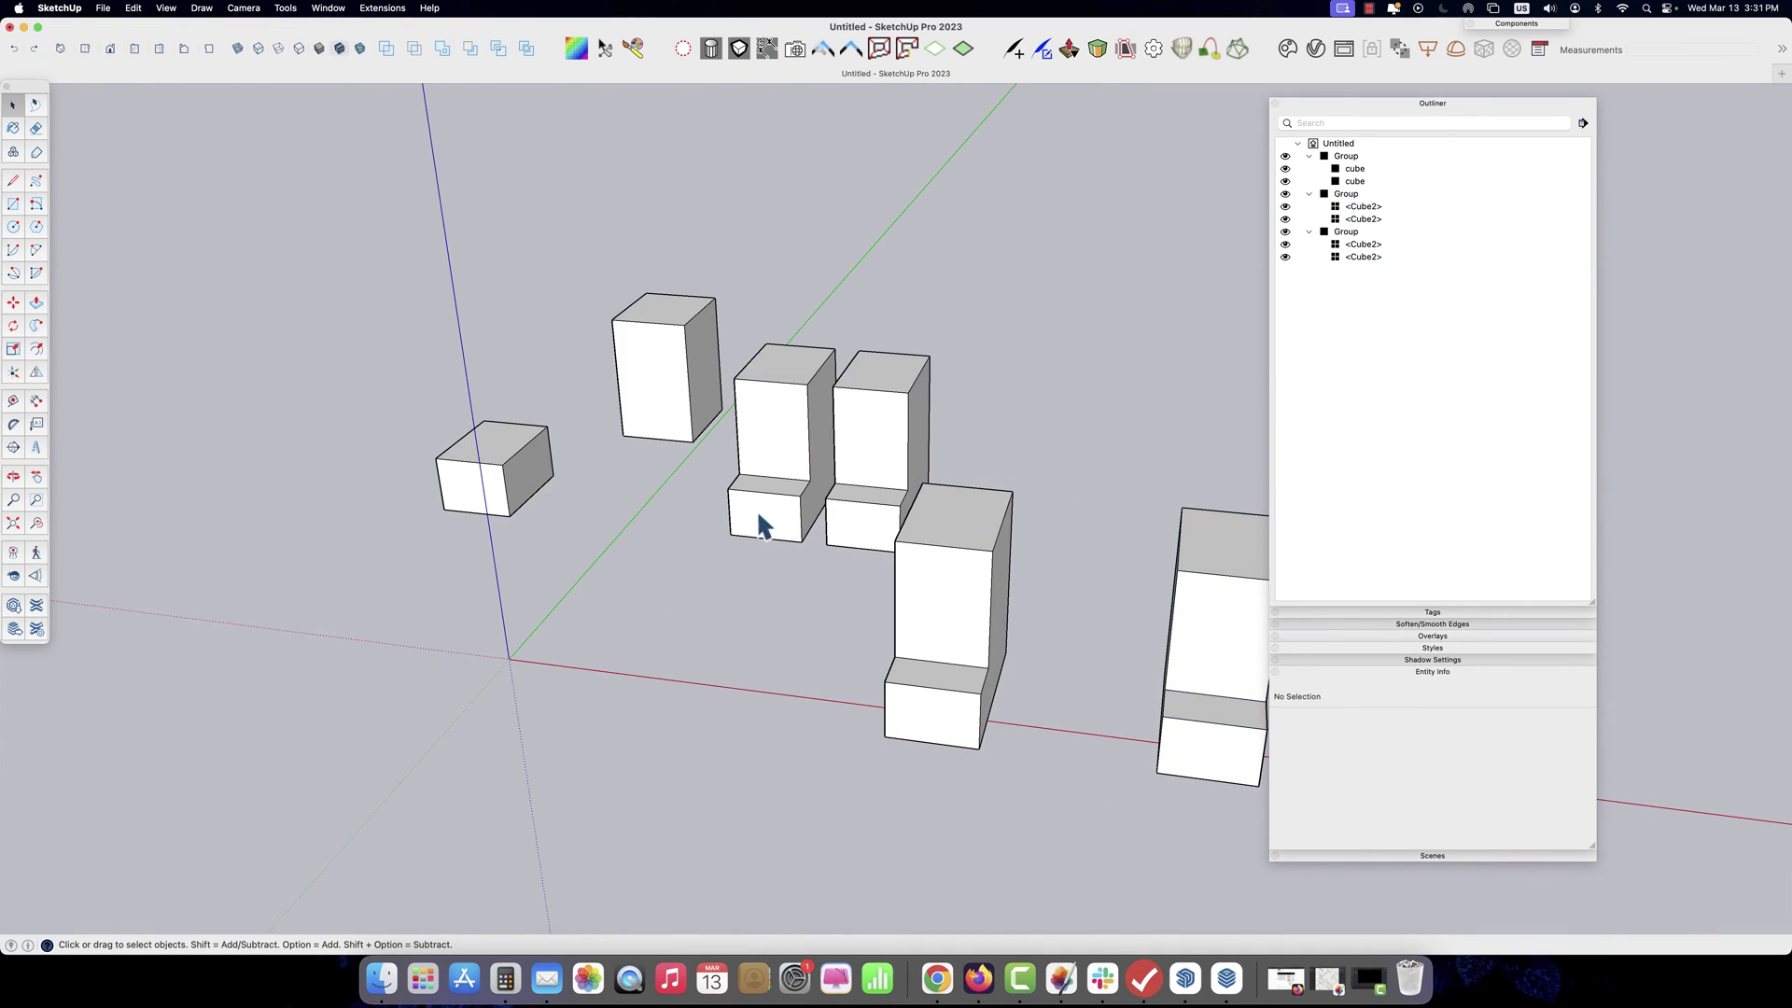
Select the copied Cube2 group and the original Cube2 group in turn to compare their cubes
left_click(758, 507)
left_click(924, 684)
middle_click_drag(1072, 685, 787, 680)
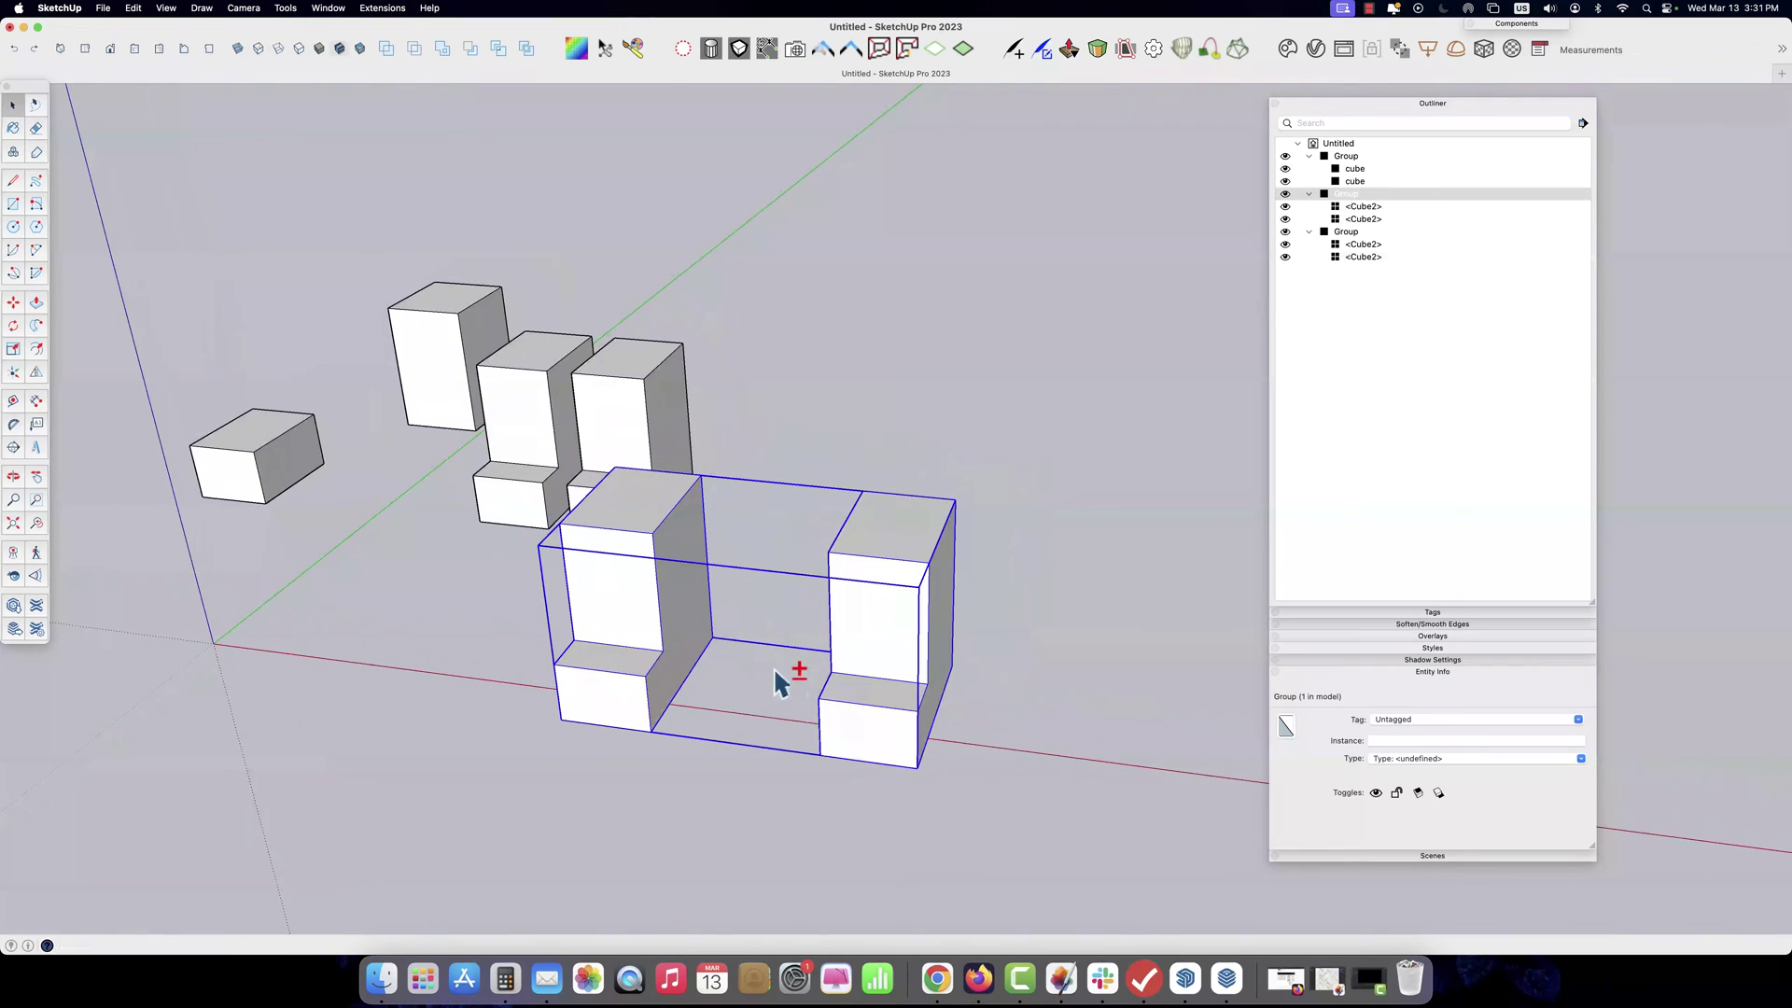
middle_click_drag(868, 804, 803, 829)
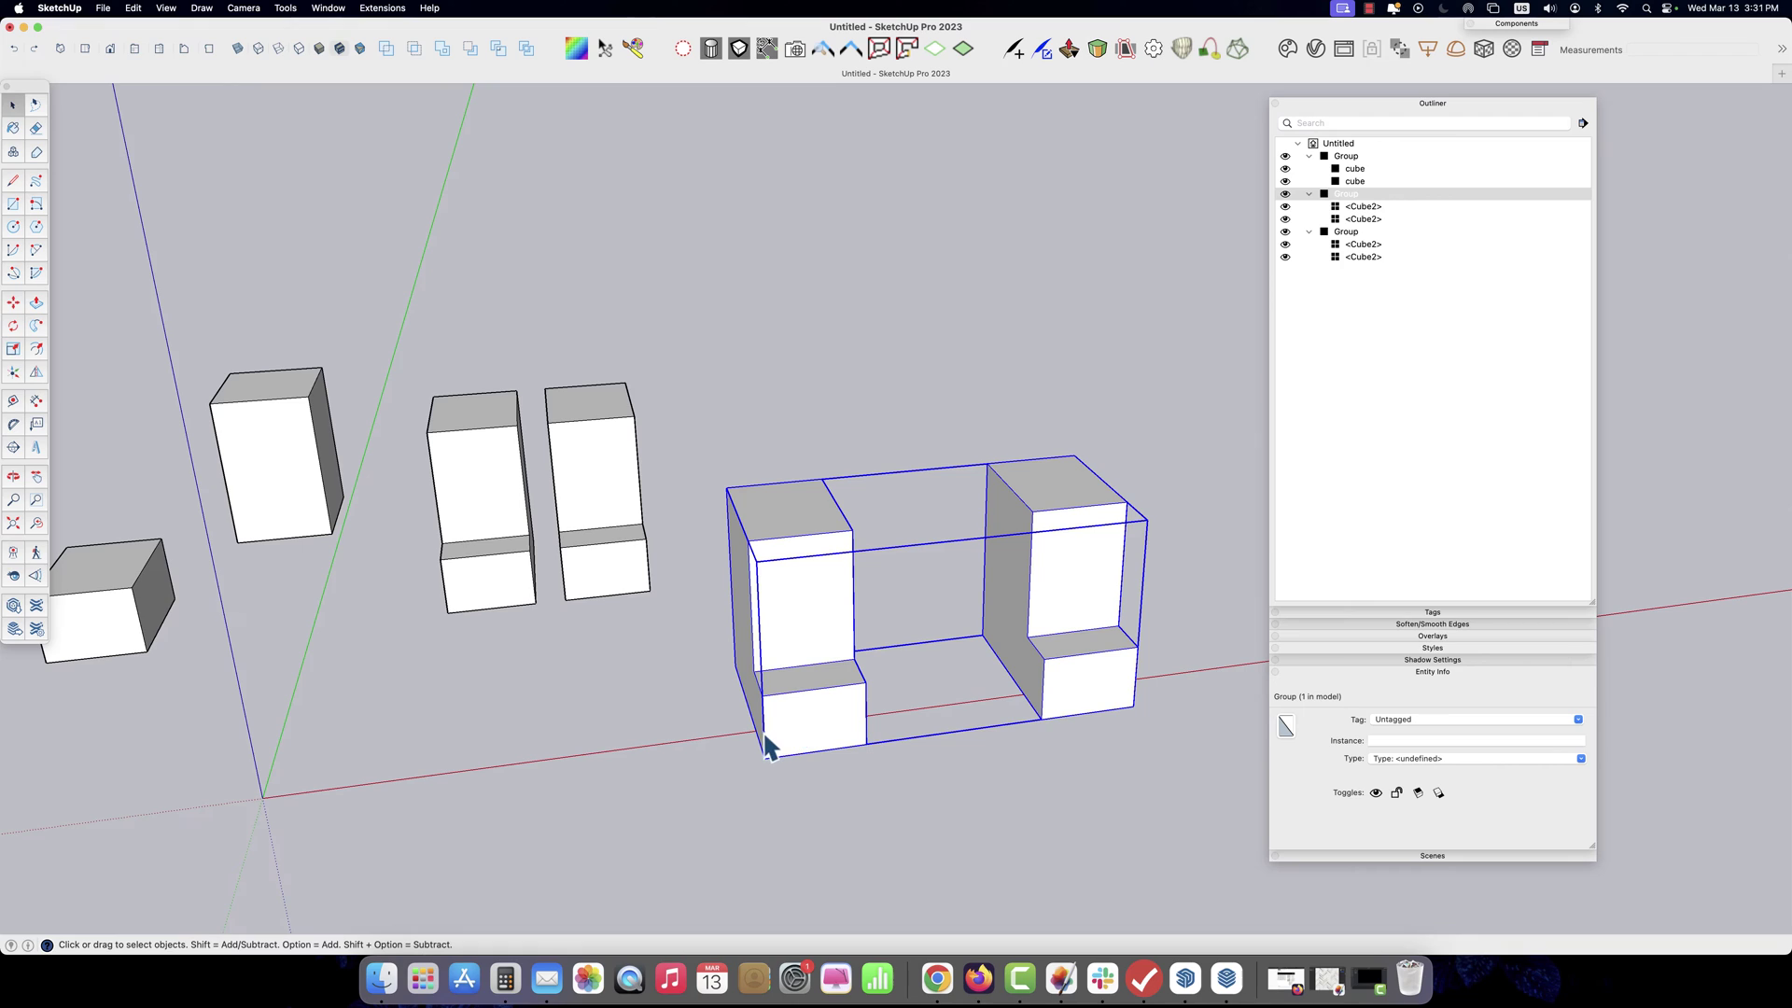
Open the original group's Cube2 nearer the origin, push its top face down to a low step, and close the component and group
double_click(801, 521)
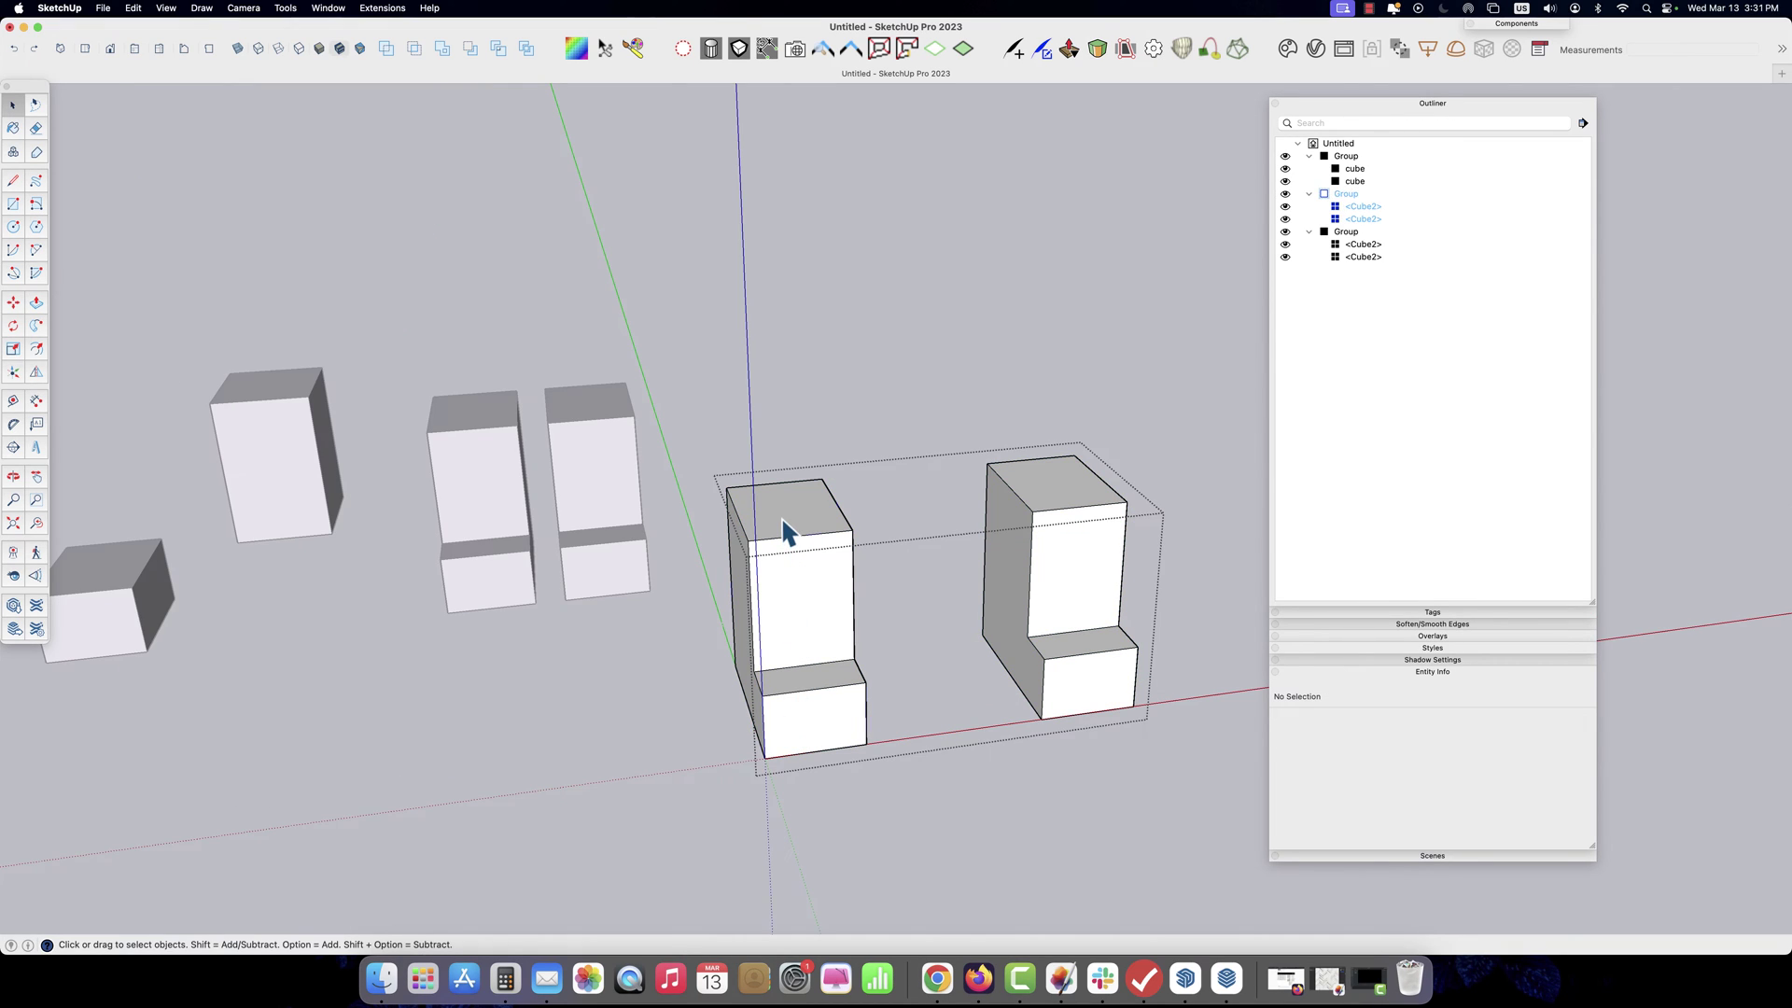
left_click(783, 528)
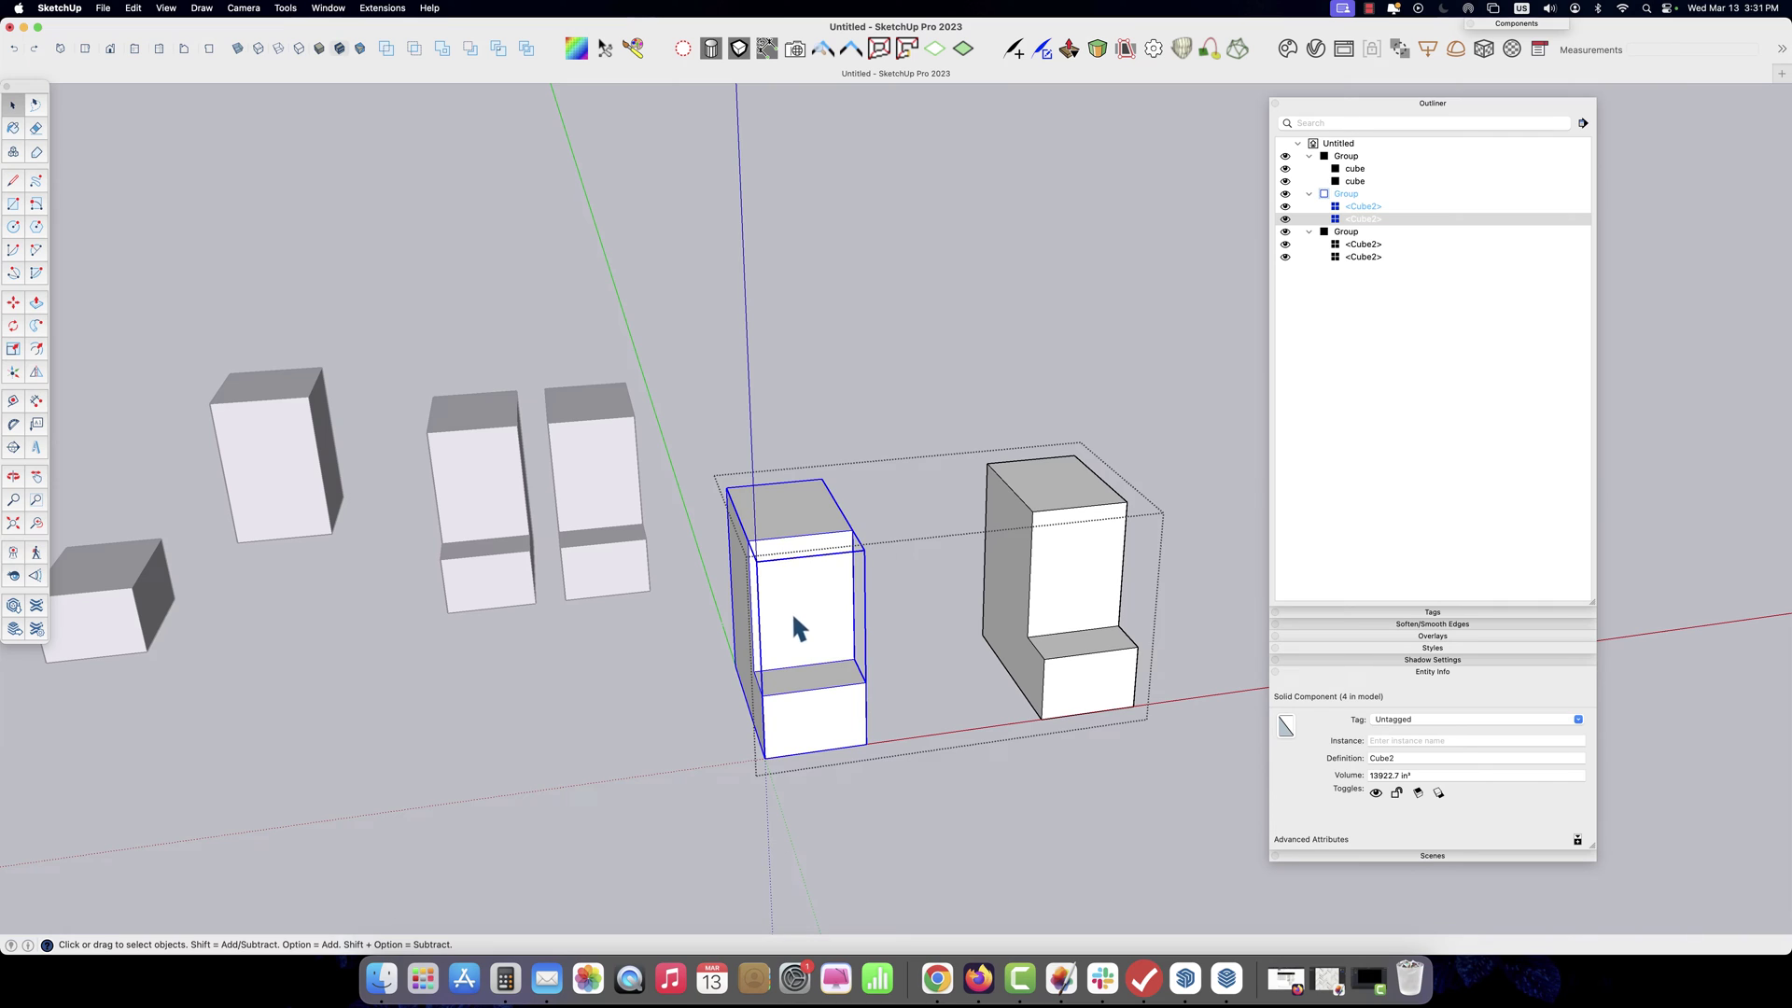
triple_click(773, 504)
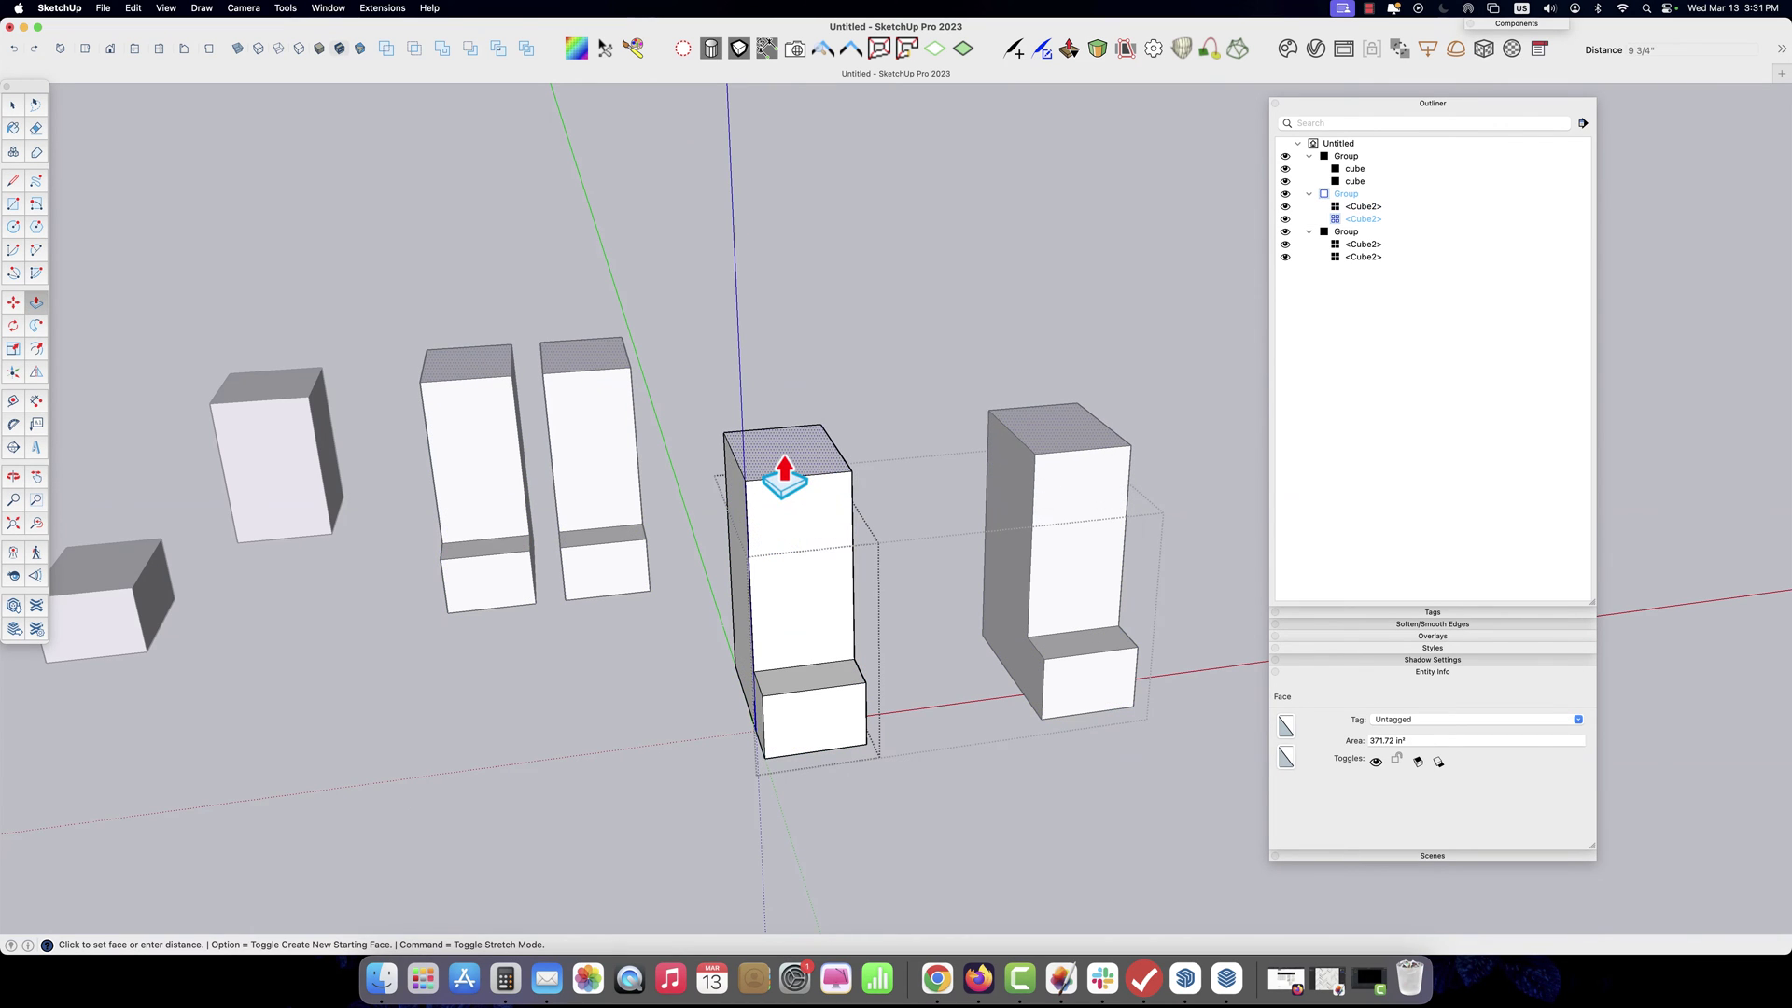
left_click(798, 612)
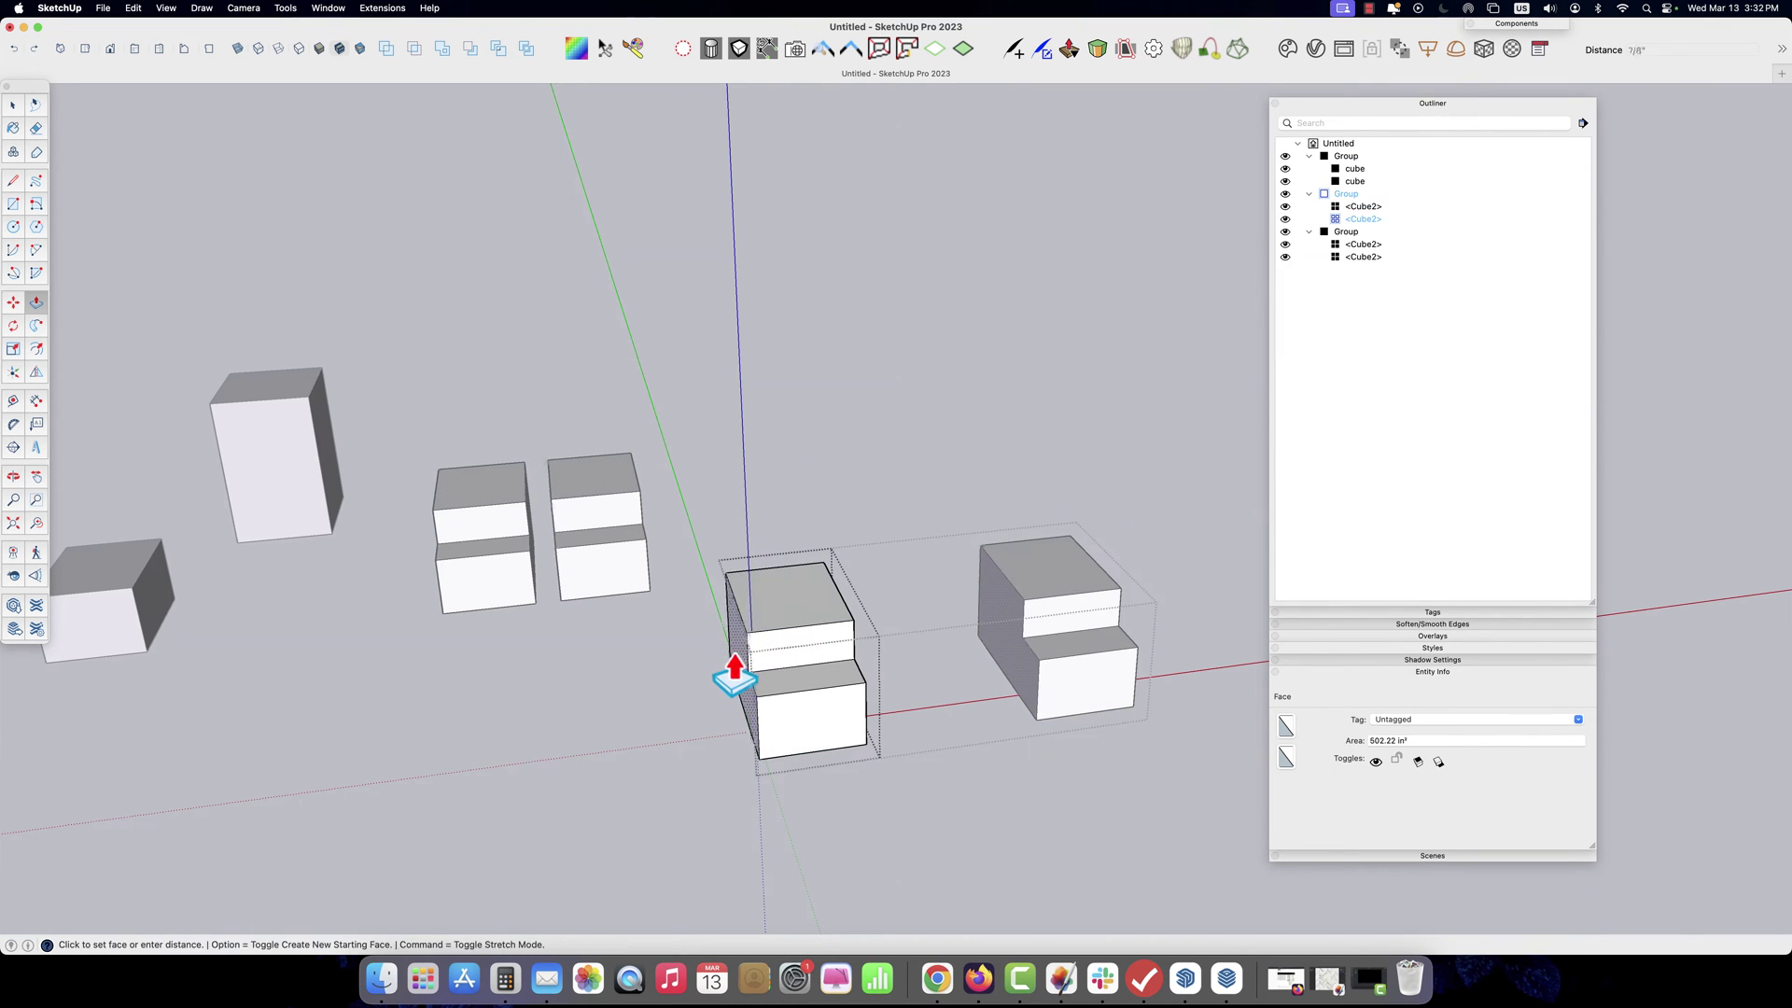
key("space")
middle_click_drag(724, 688, 892, 820)
left_click(640, 814)
scroll(890, 821, "down", 2)
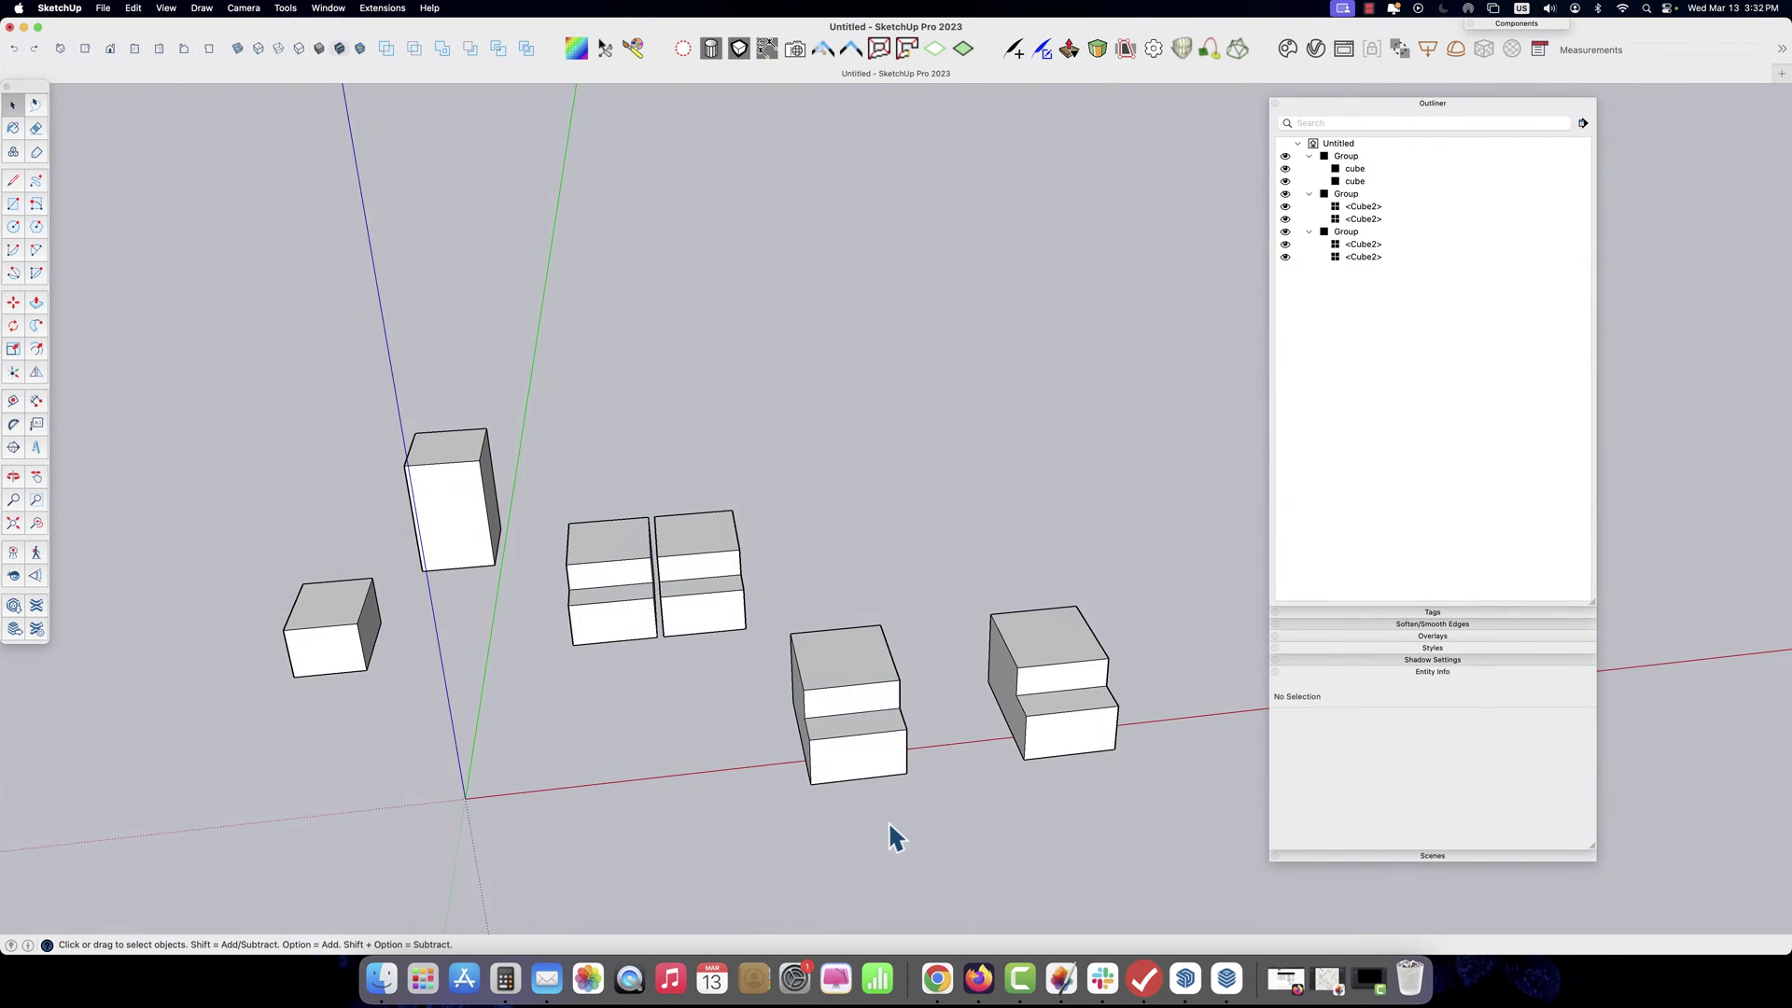
Move the original group's Cube2 nearer the origin about 22 3/8" along the red axis and 23 3/8" upward, and close the group
double_click(847, 749)
key("m")
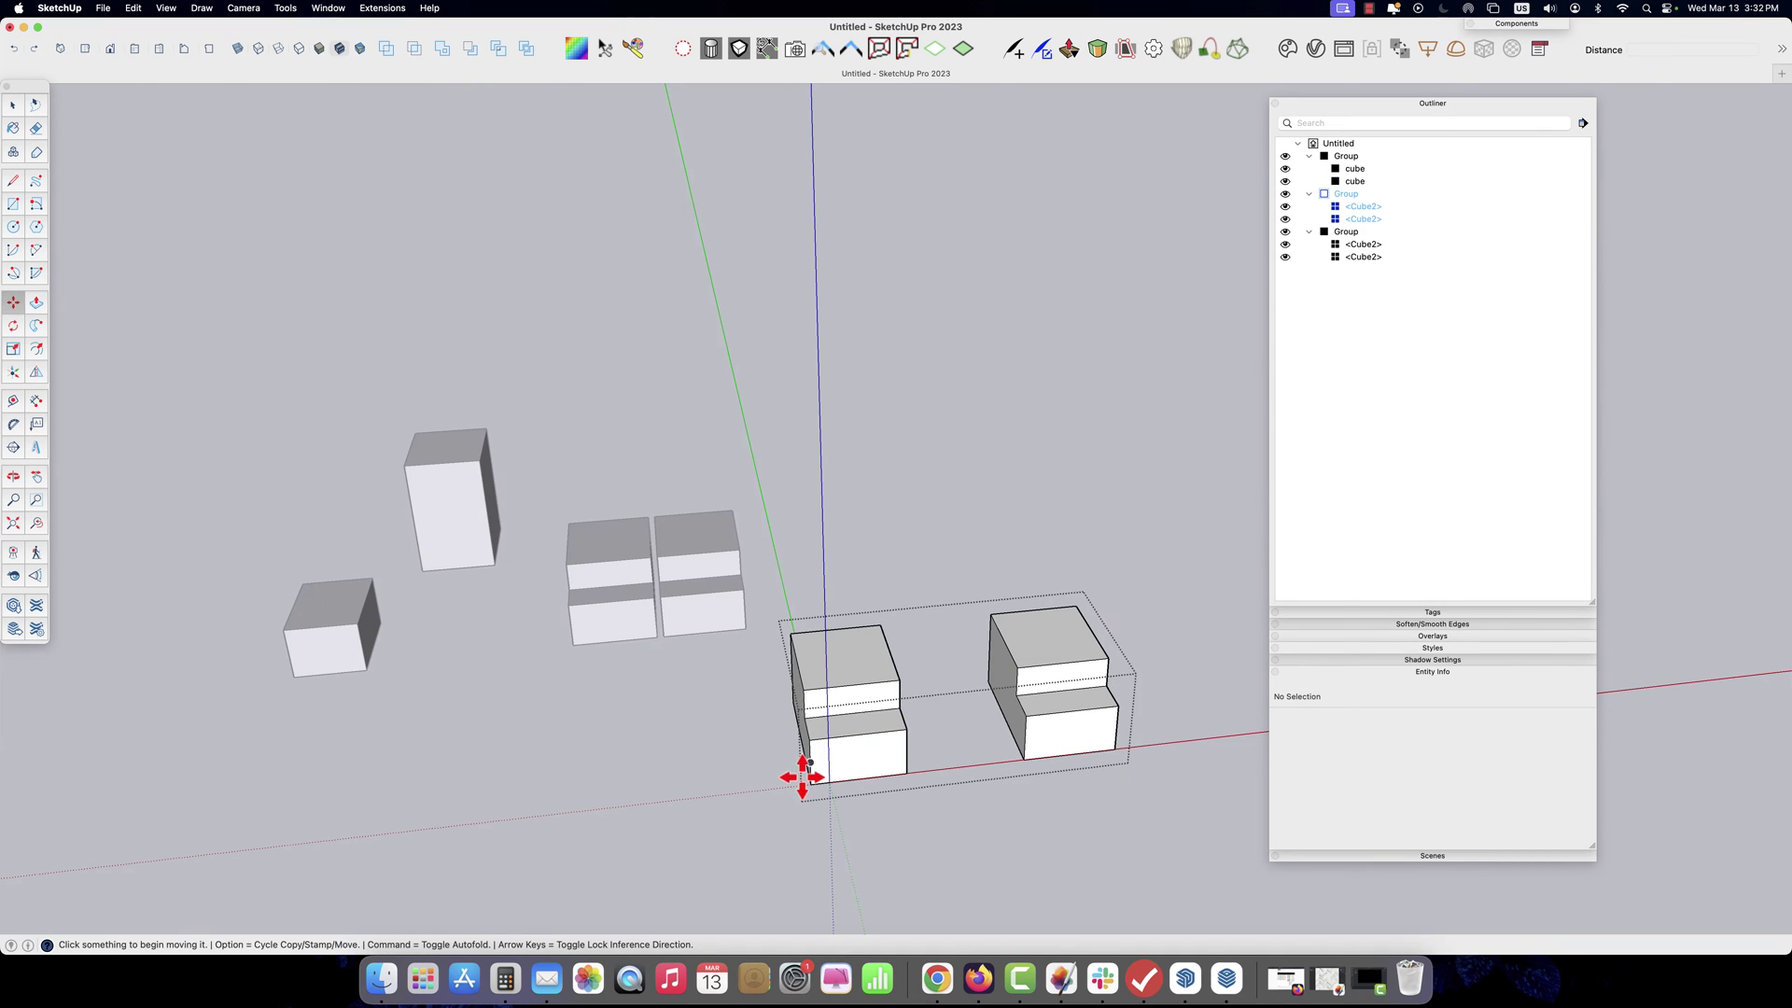
left_click(810, 780)
left_click(914, 776)
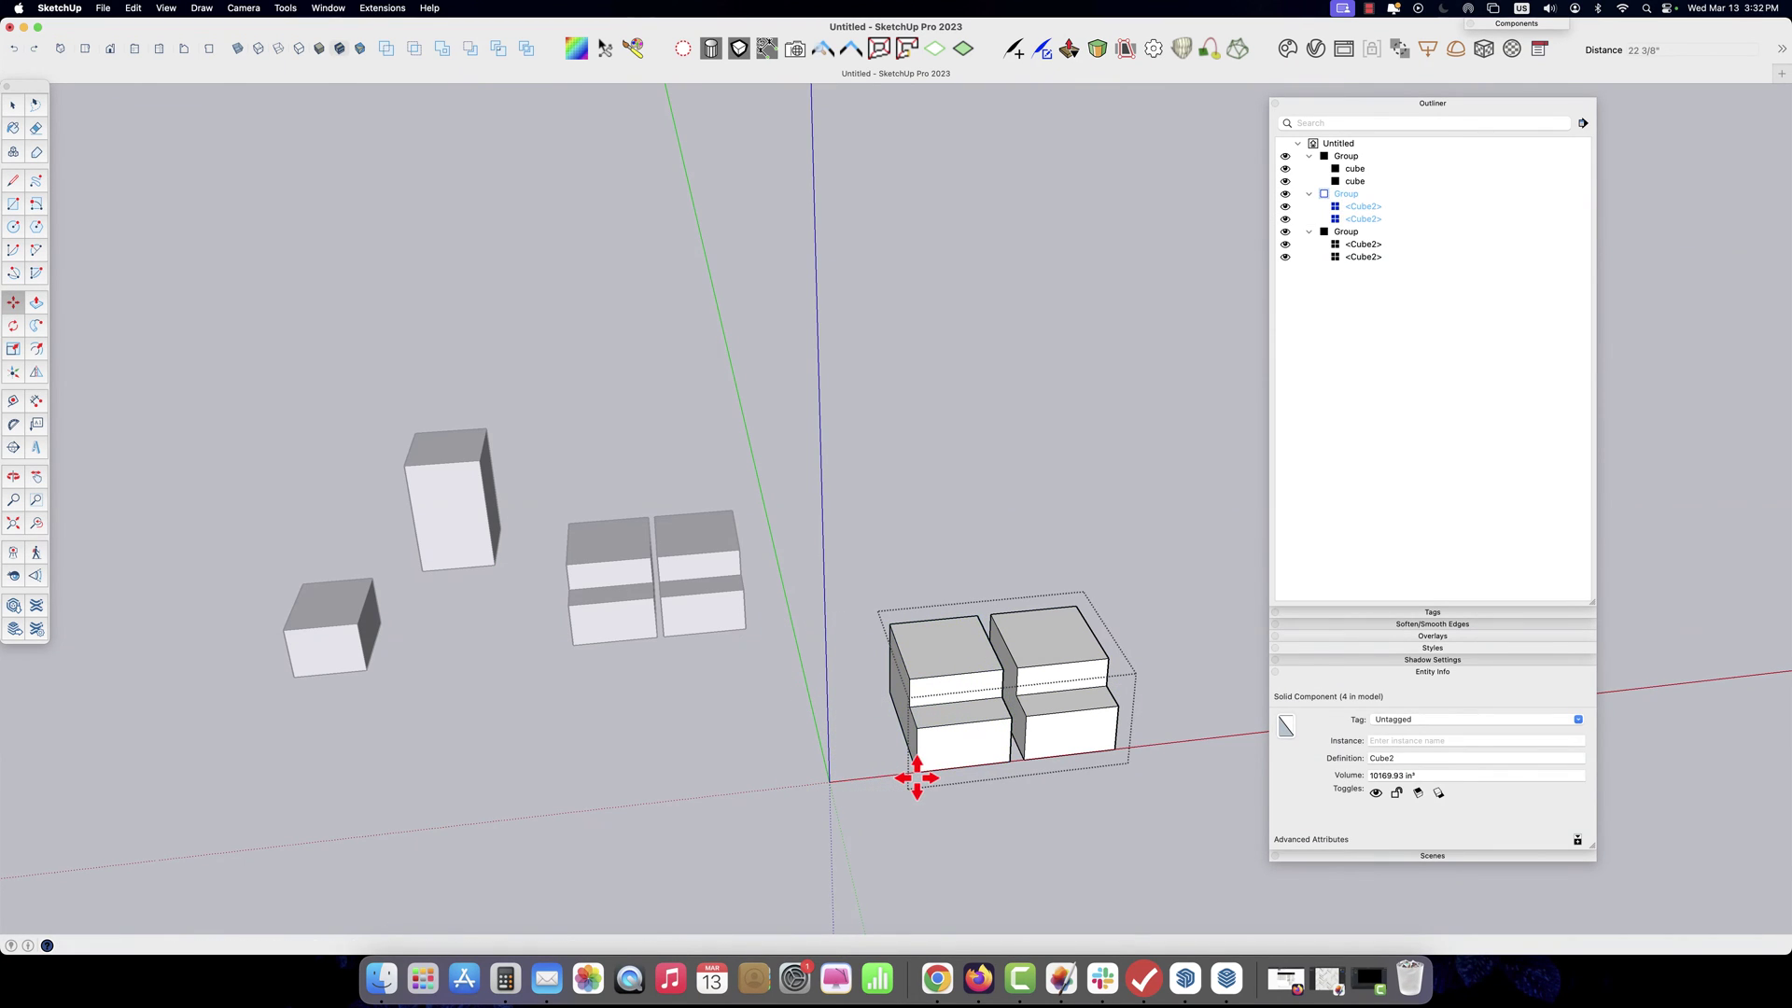
left_click(918, 776)
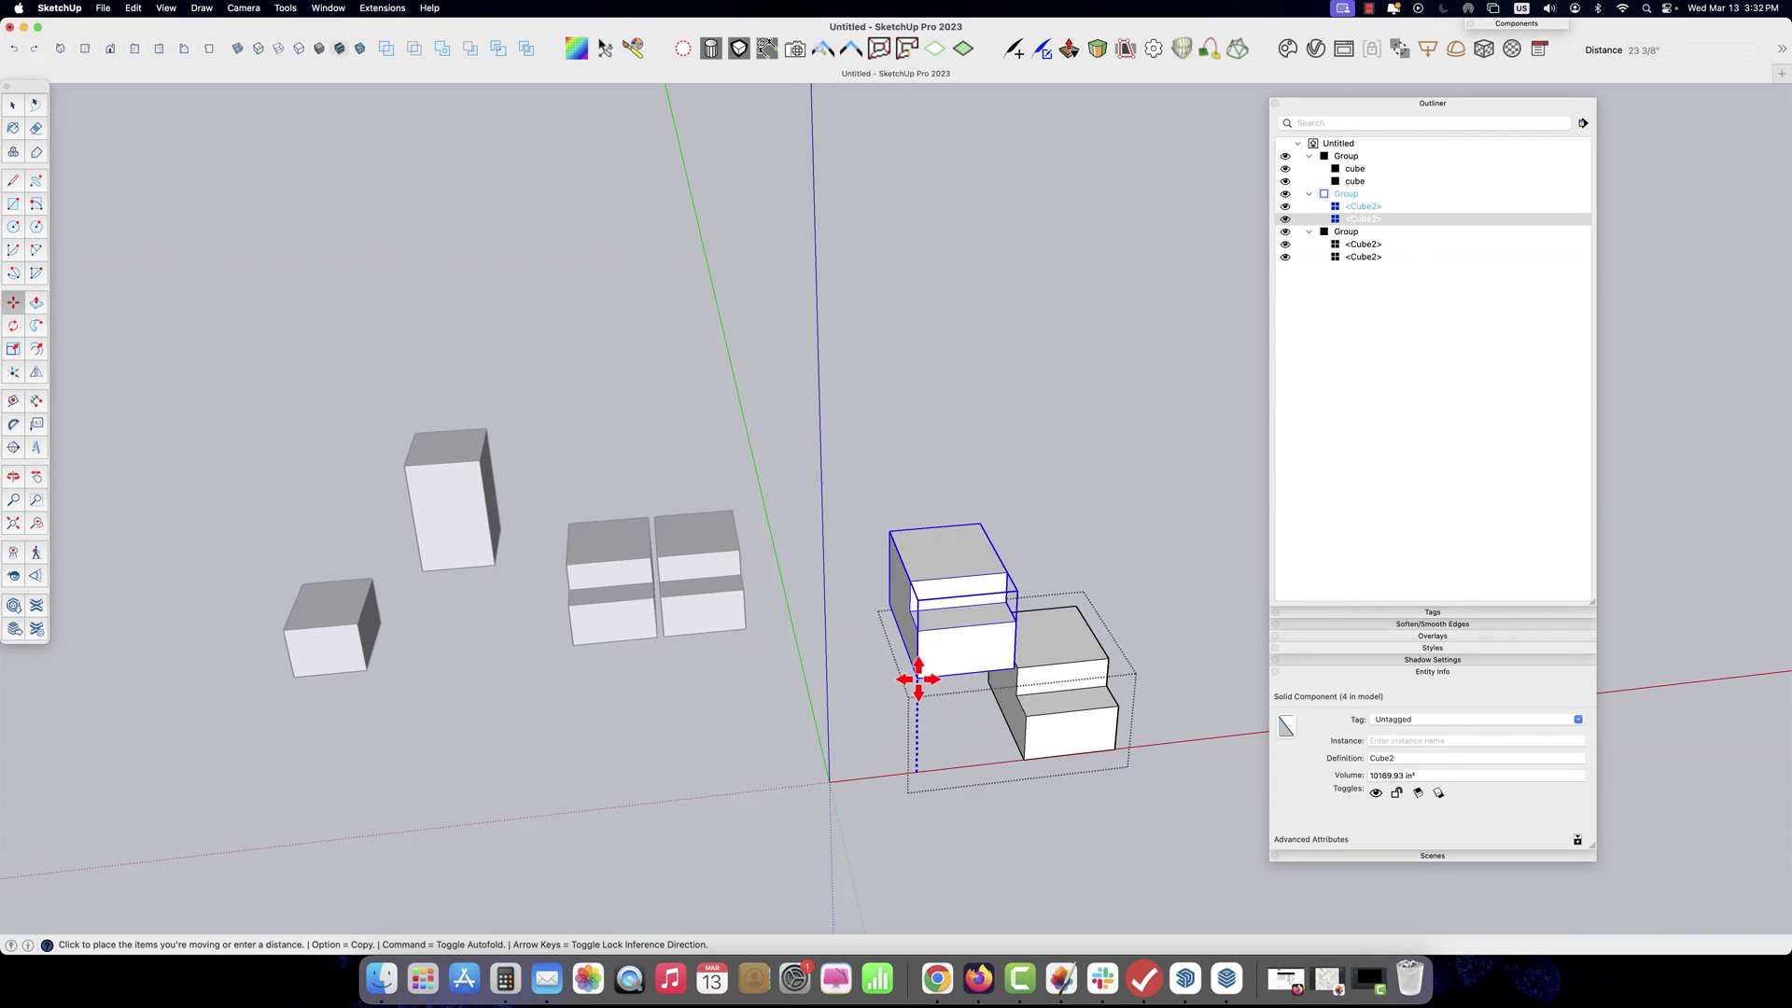
left_click(918, 677)
key("space")
left_click(745, 776)
middle_click_drag(745, 777, 847, 655)
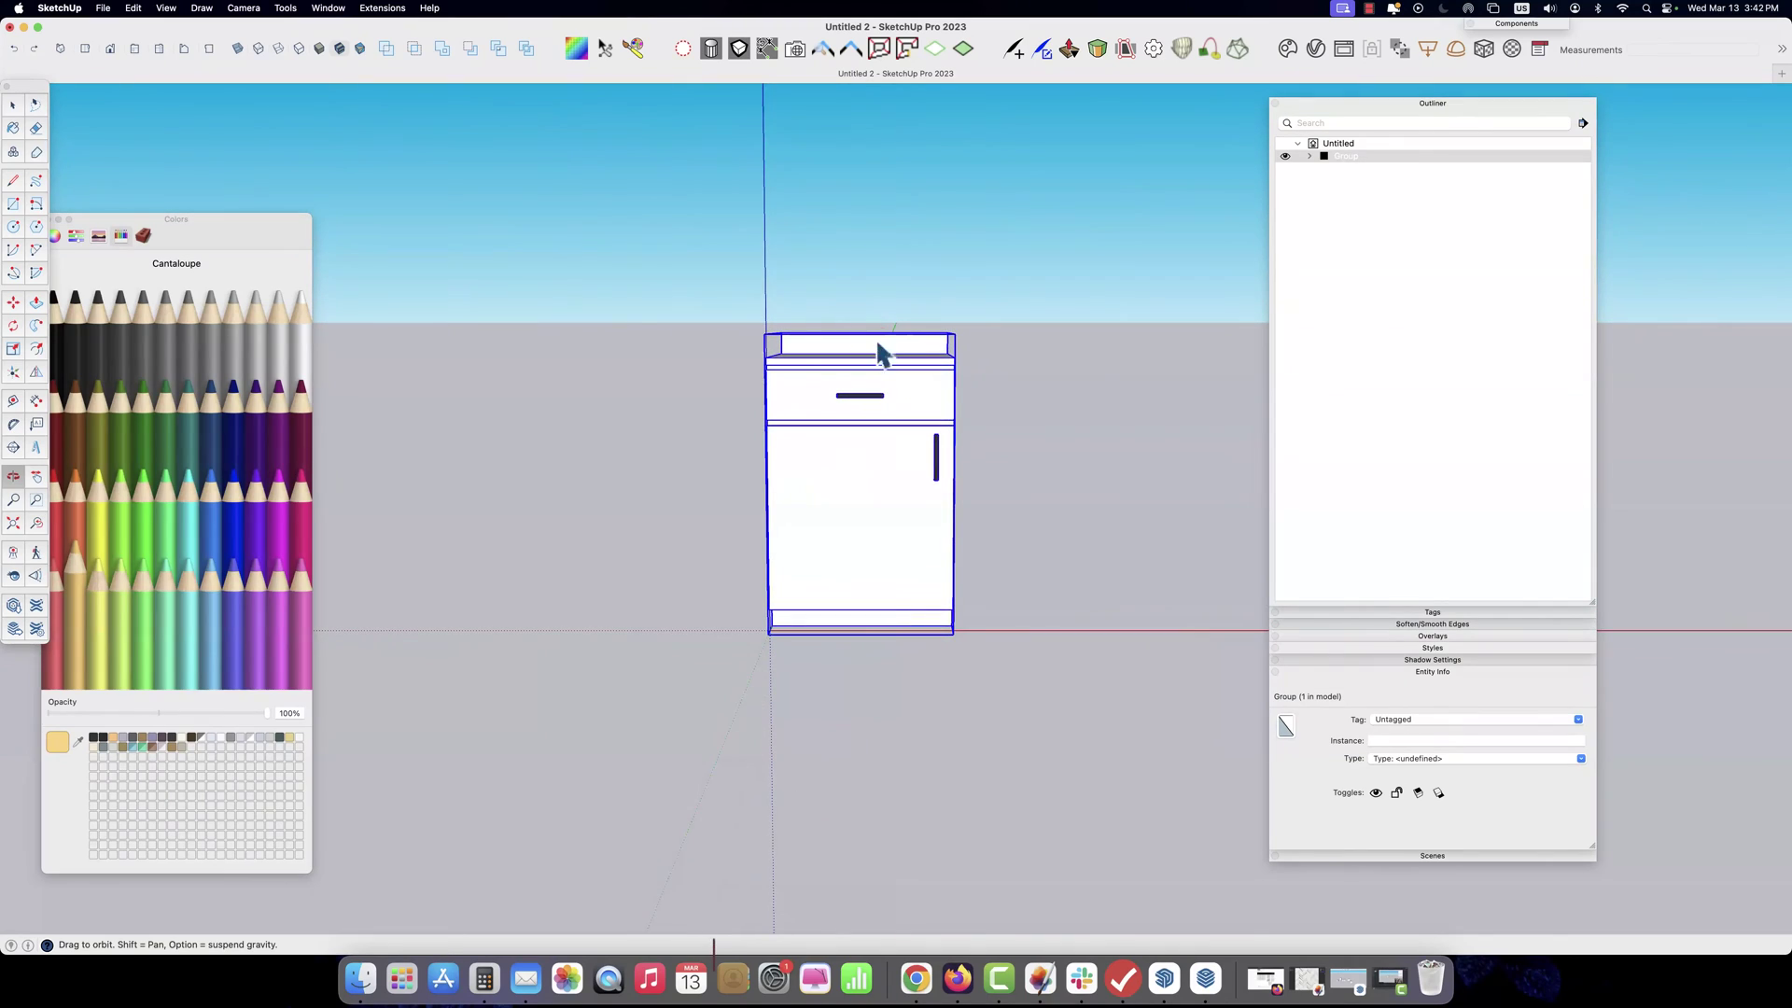
Examine the hierarchy of the cabinet group by expanding it and its two nested Handle groups
left_click(860, 285)
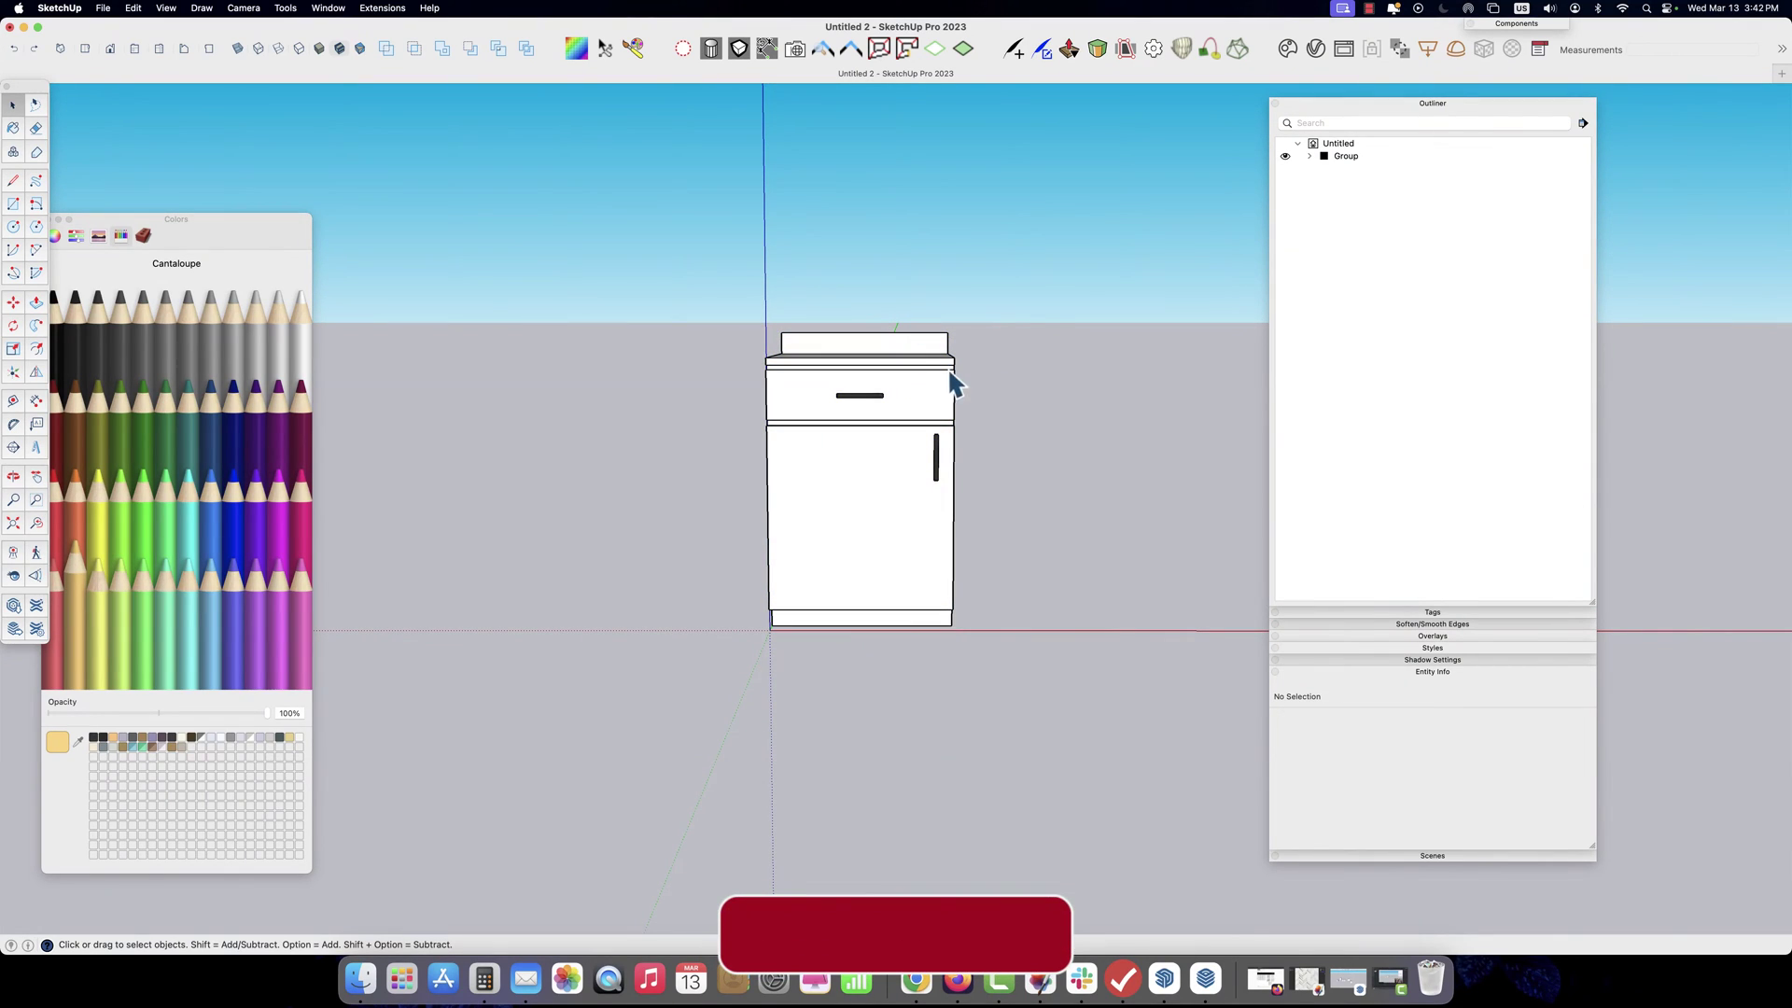
left_click(1309, 156)
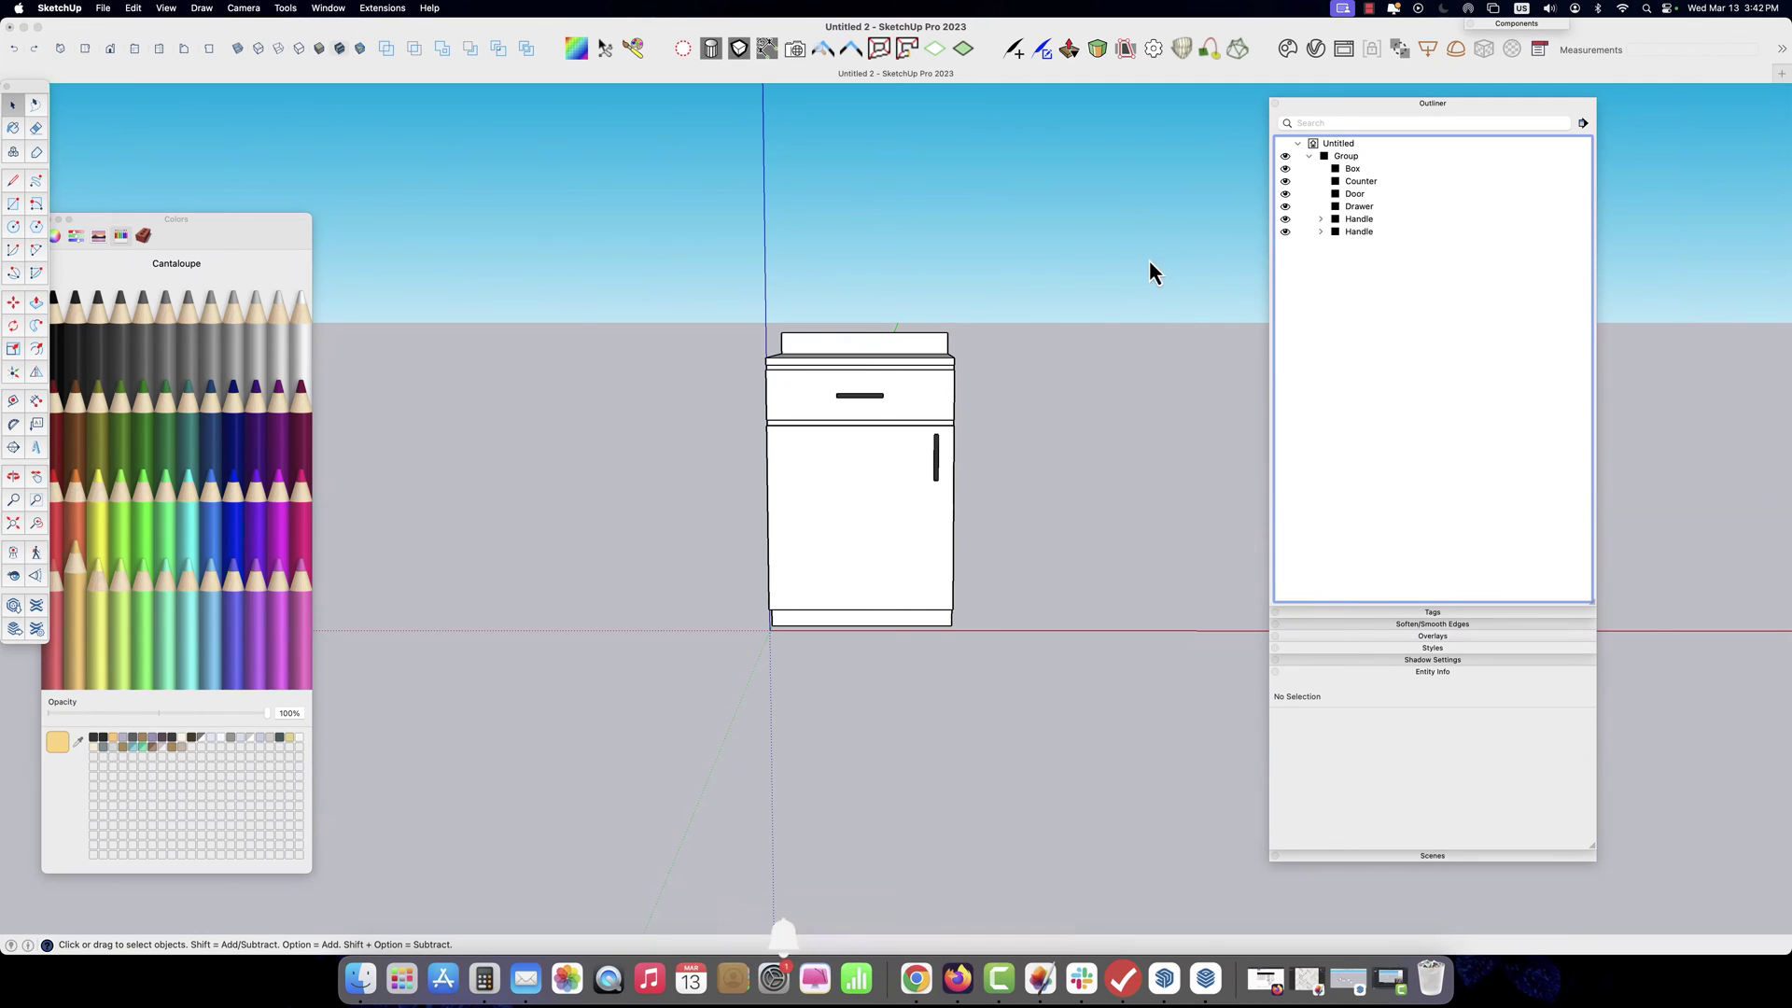
middle_click_drag(1027, 336, 960, 284)
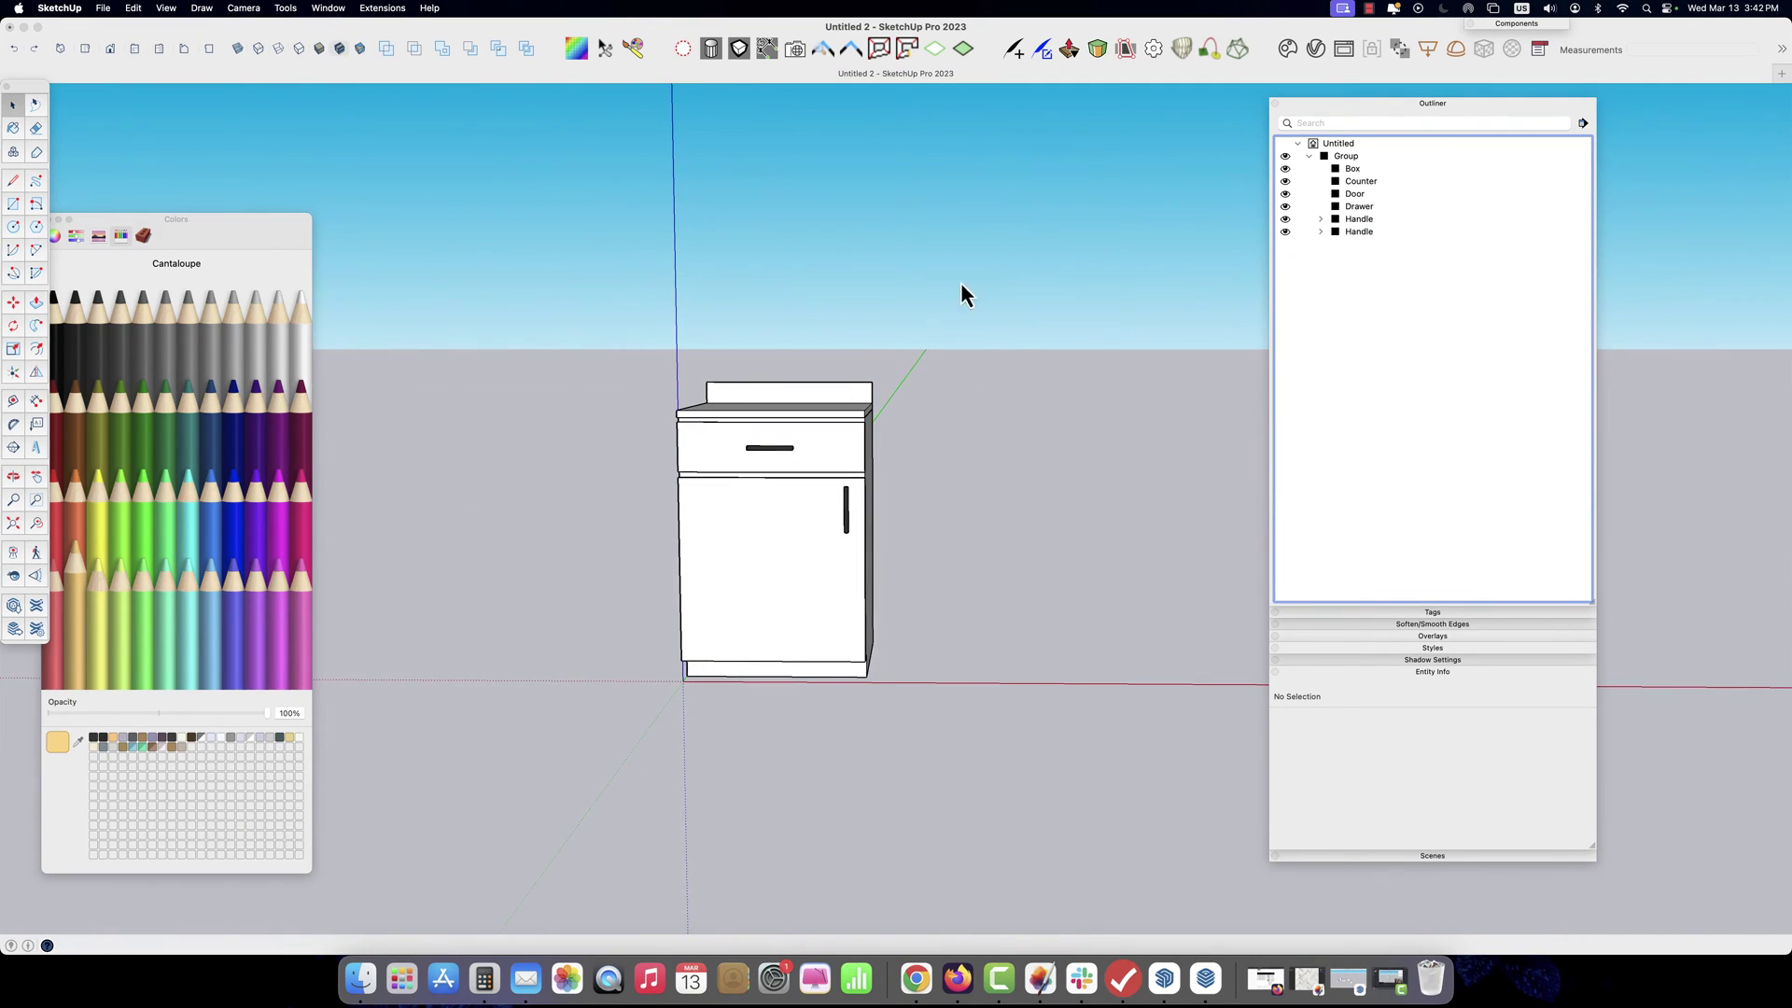
middle_click_drag(955, 472, 771, 483)
left_click(771, 480)
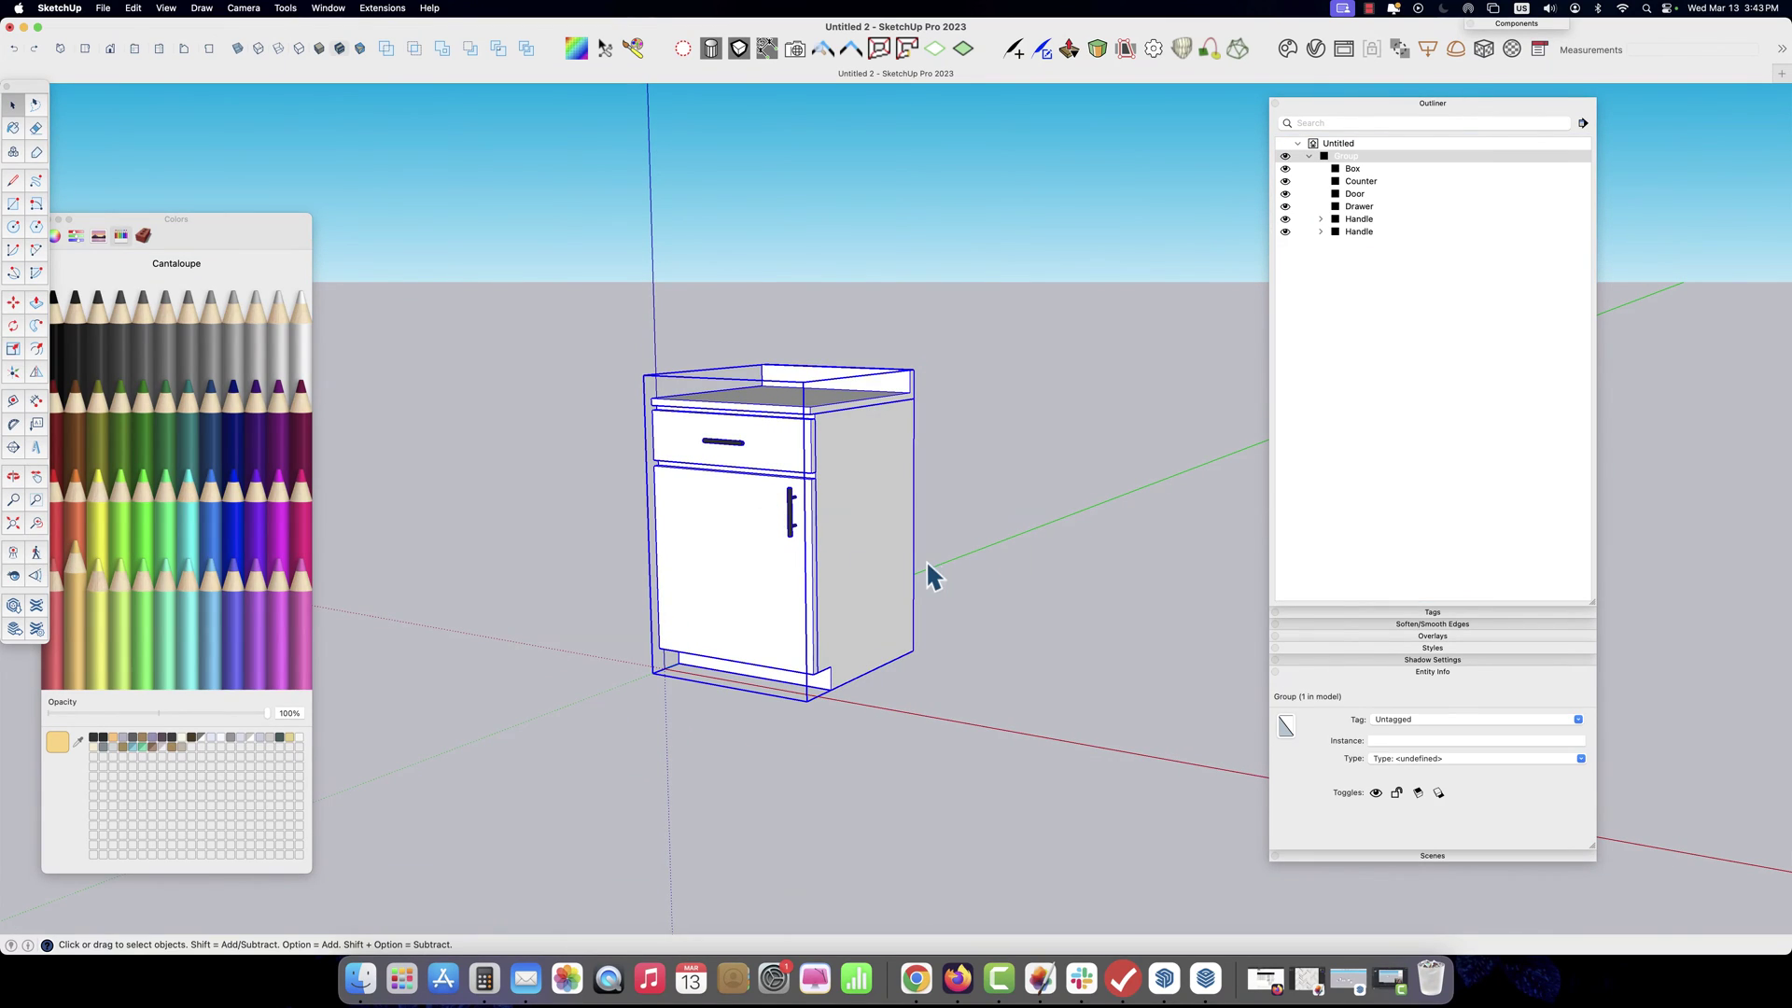
left_click(1321, 221)
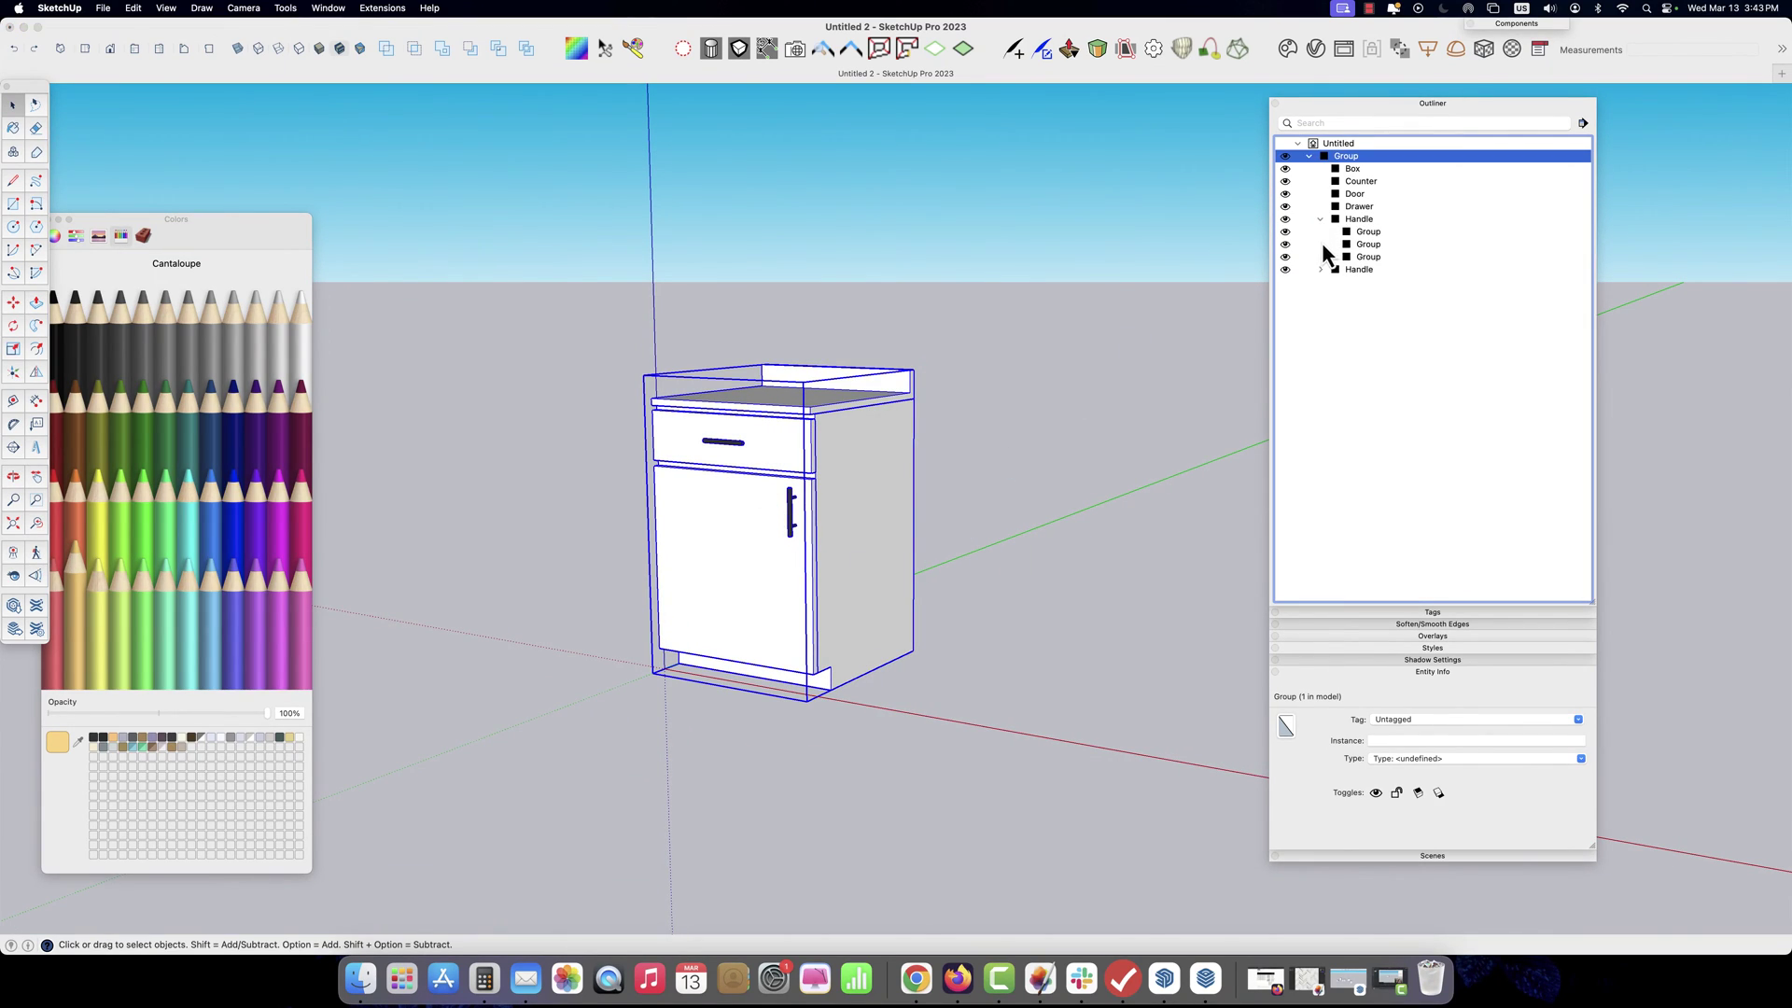
left_click(953, 390)
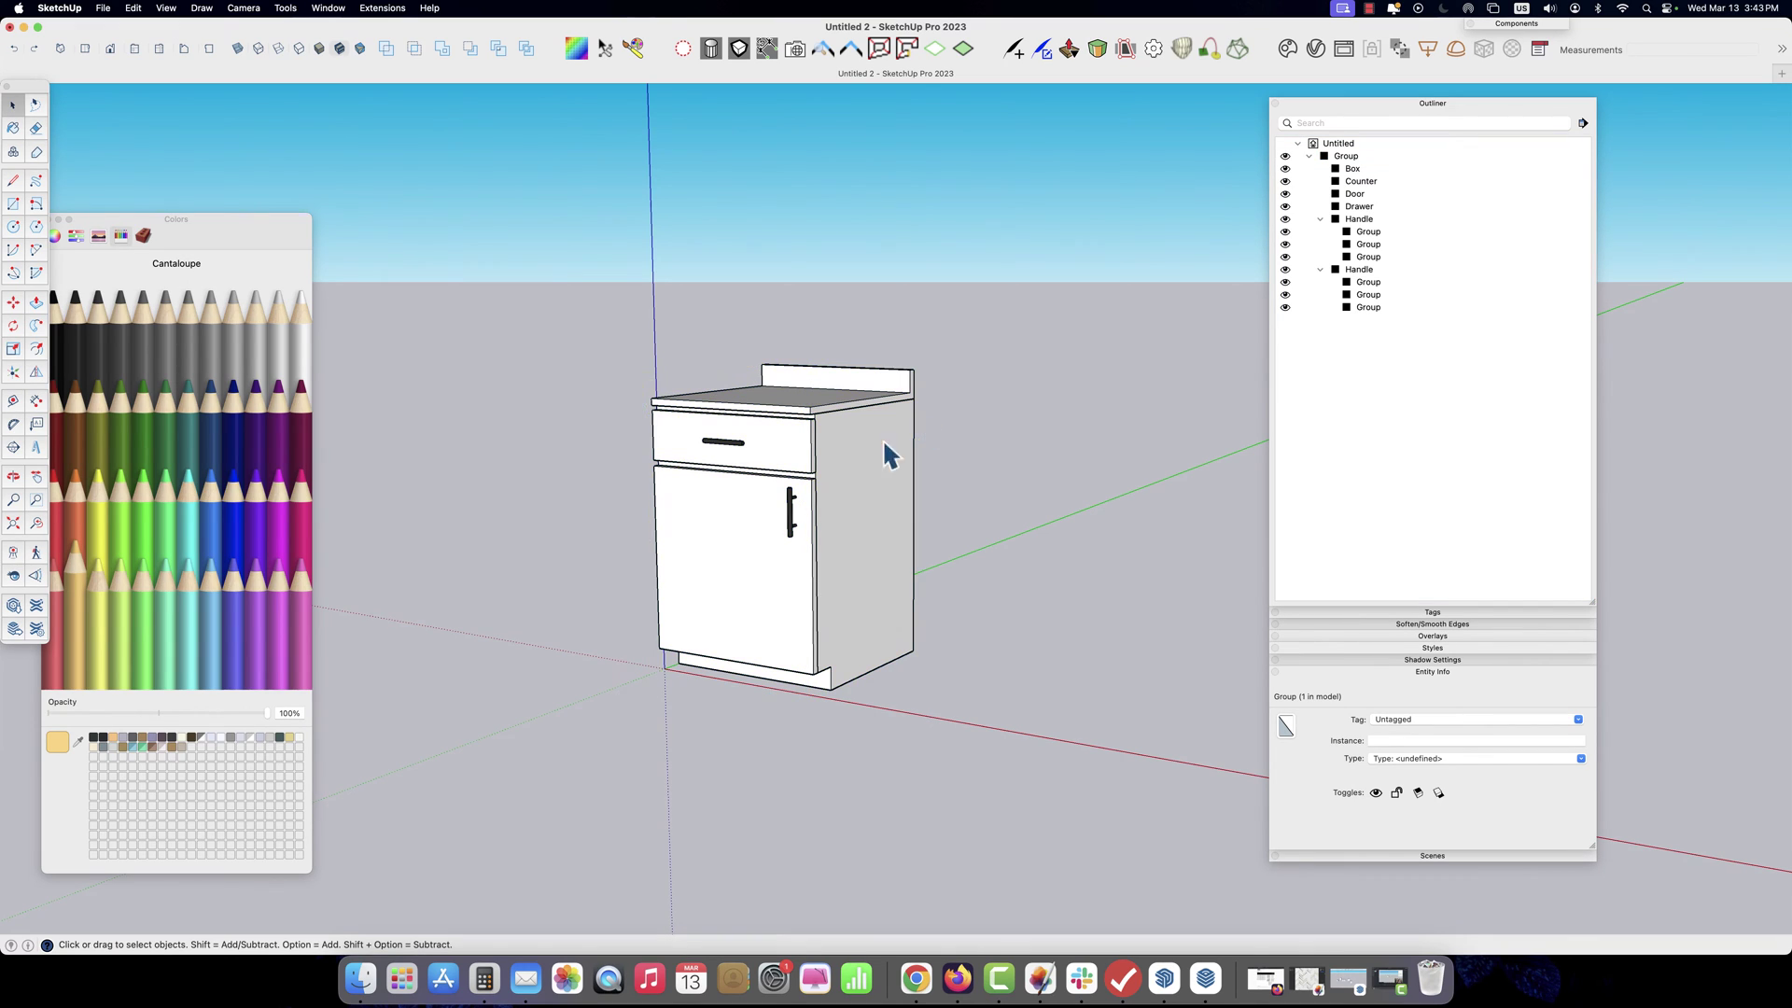
middle_click_drag(882, 439, 1088, 457)
left_click(850, 420)
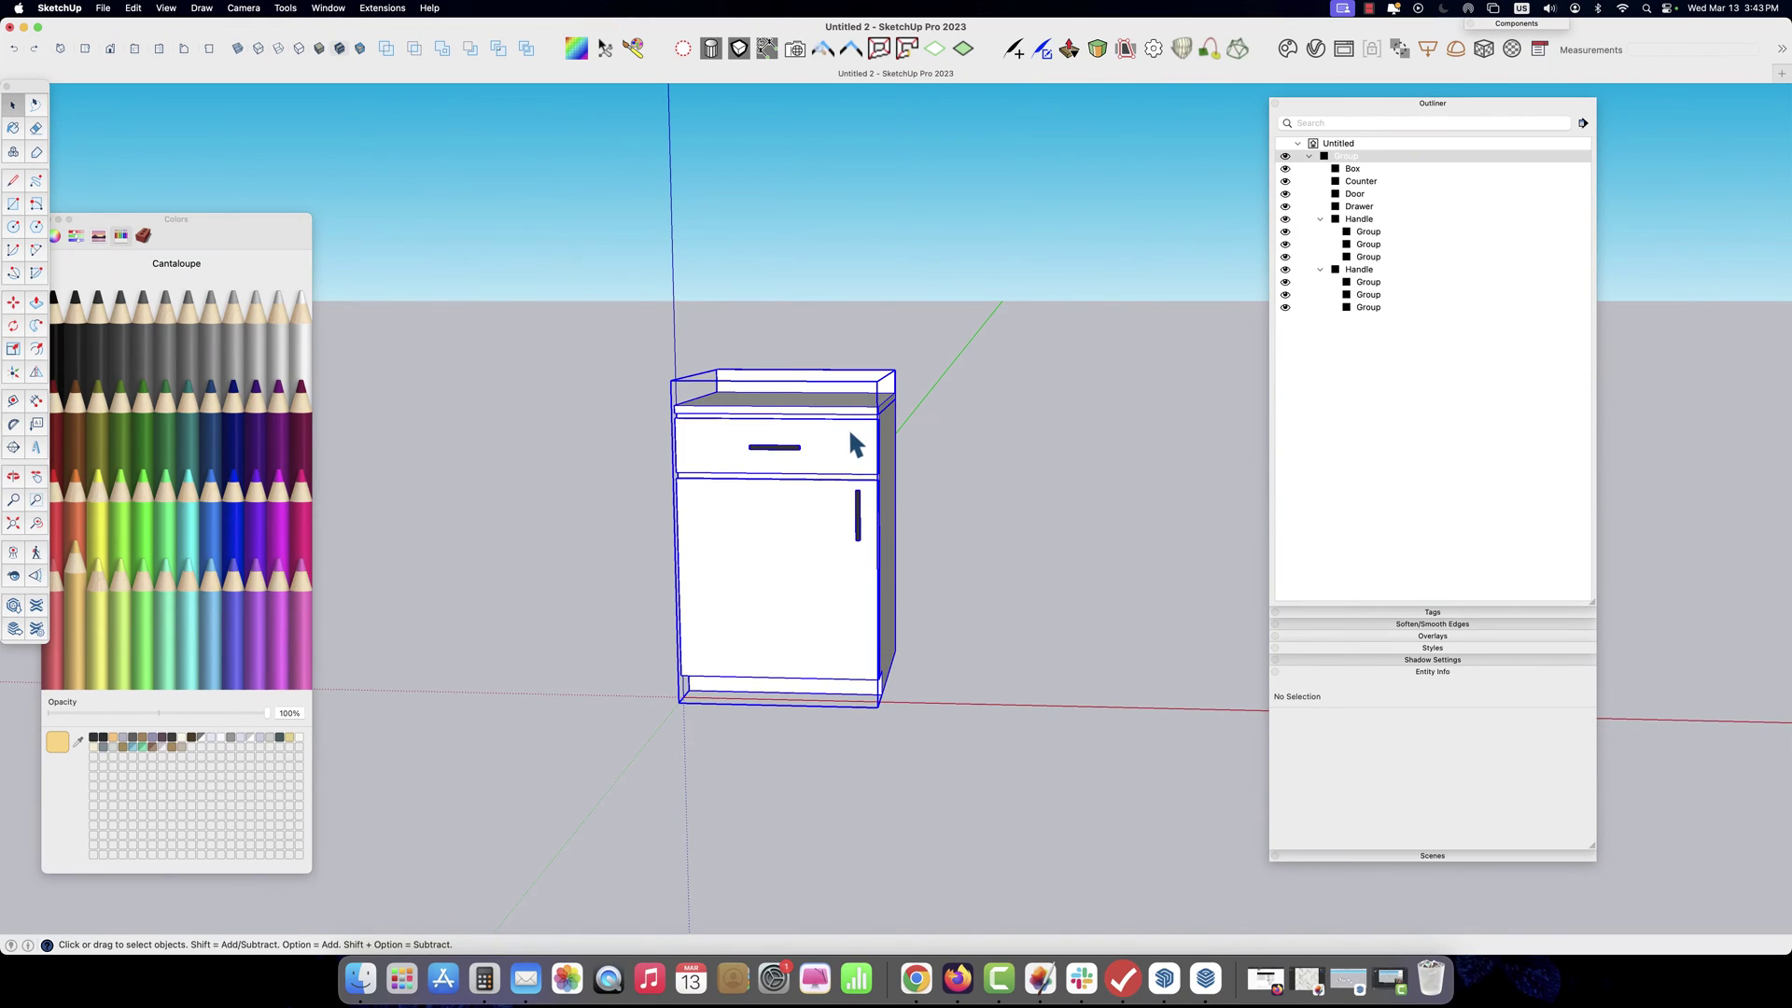
right_click(825, 427)
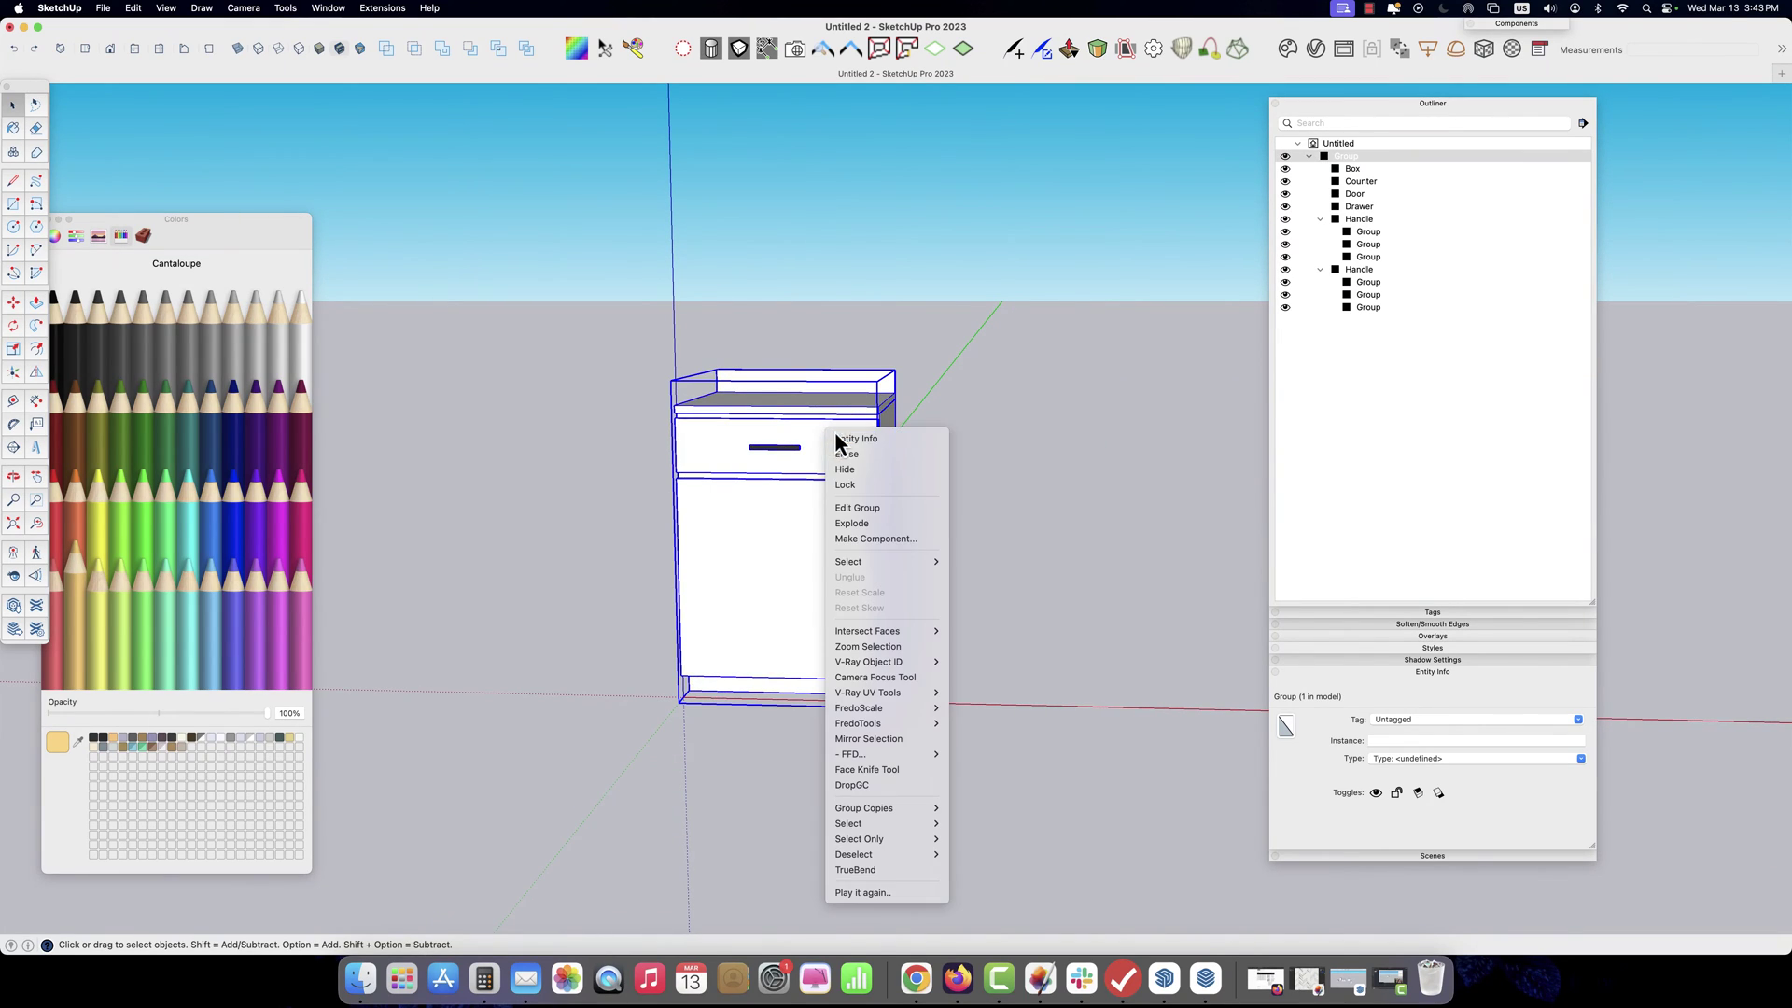
mouse_move(909, 566)
left_click(1398, 164)
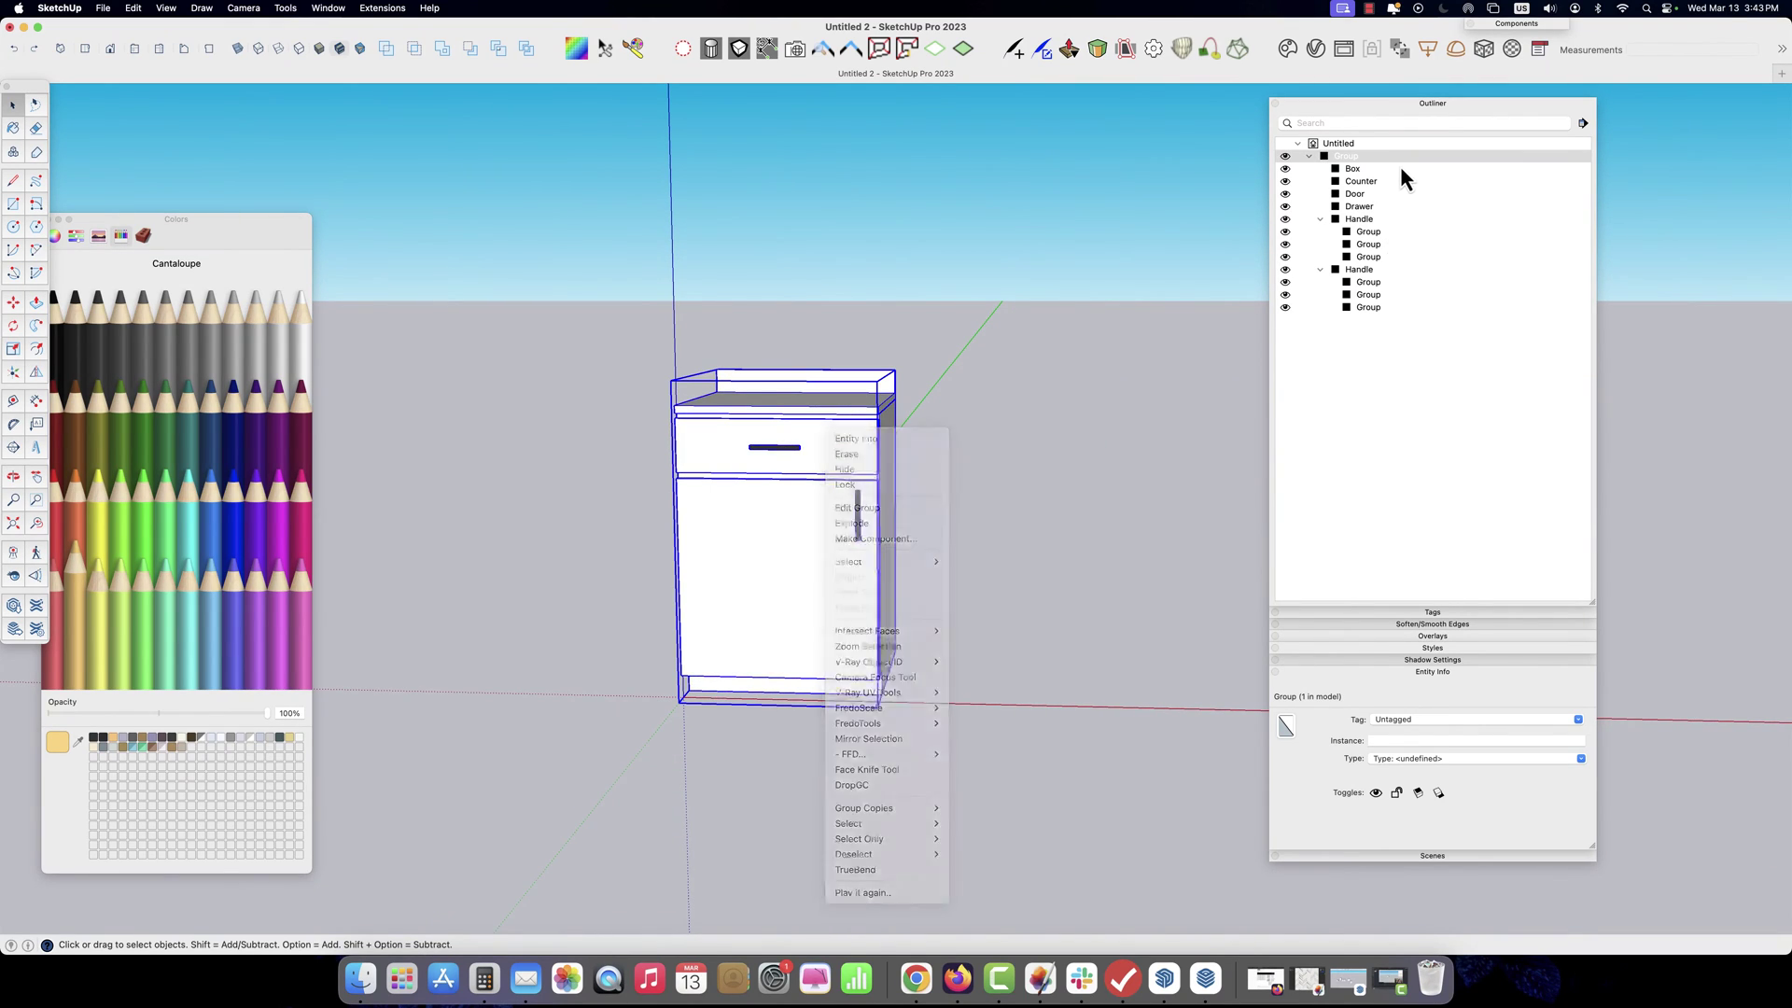
Rename the outer group that holds all the cabinet parts as Cabinet
left_click(1352, 157)
left_click(1391, 155)
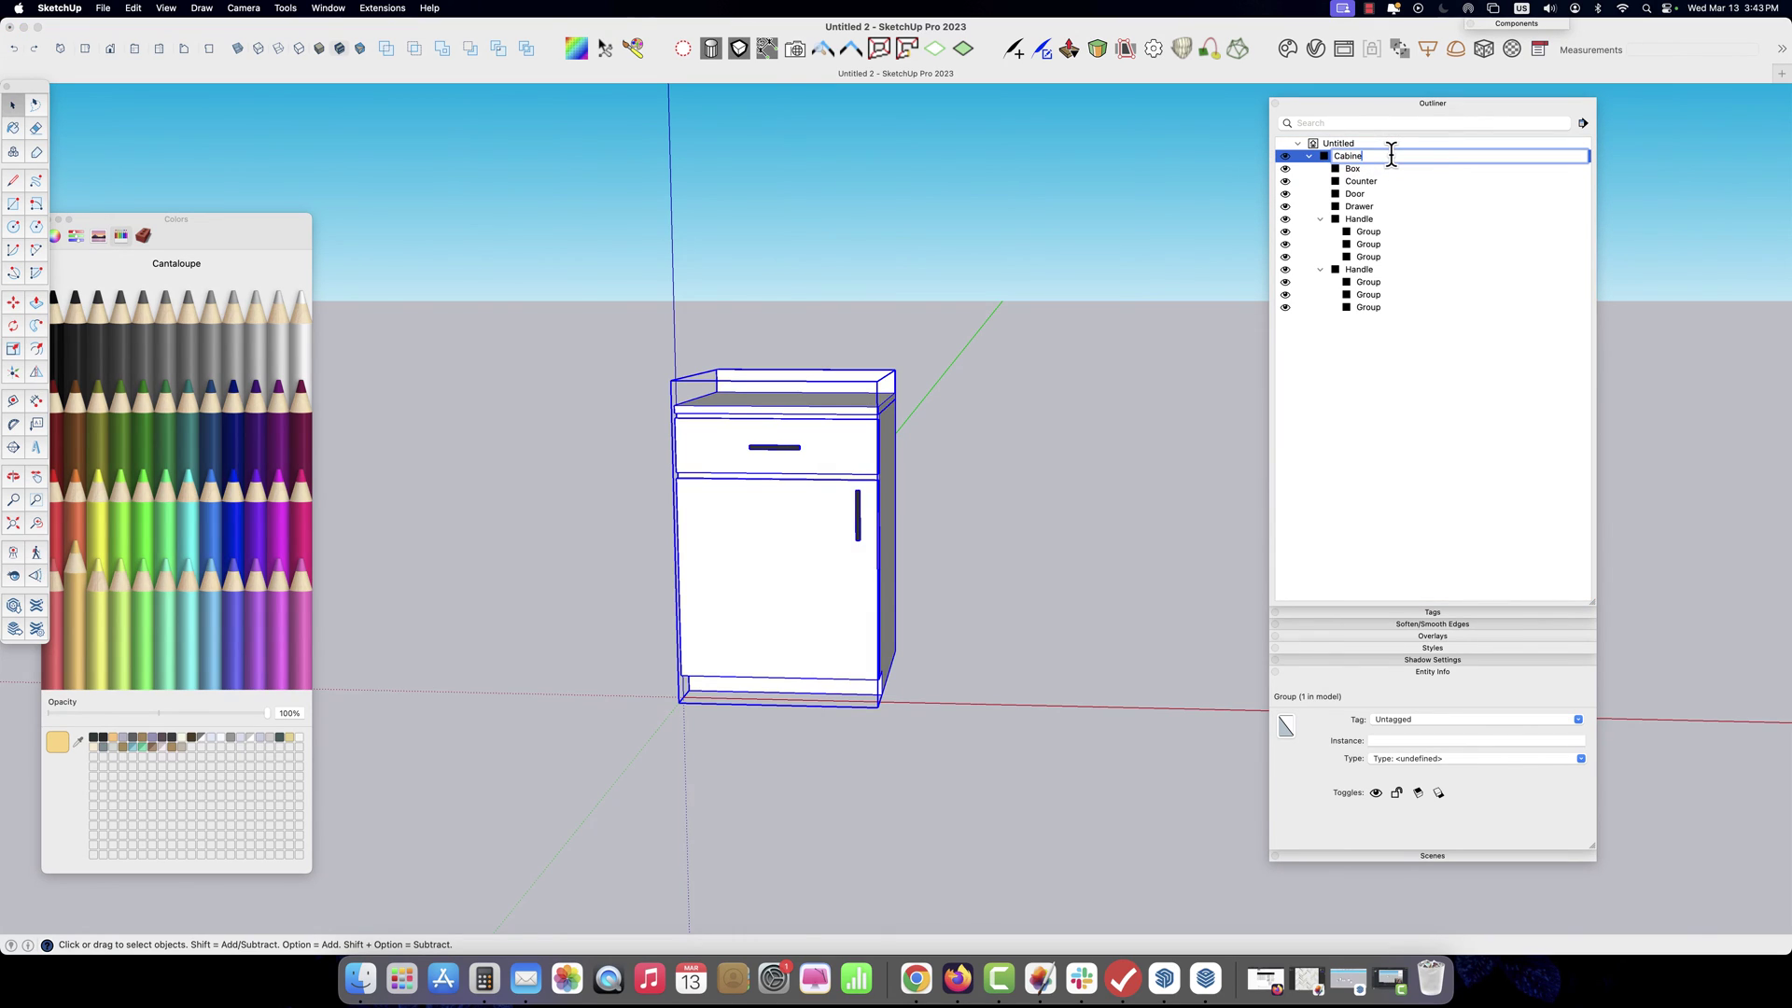
type("Cabinet")
key("Return")
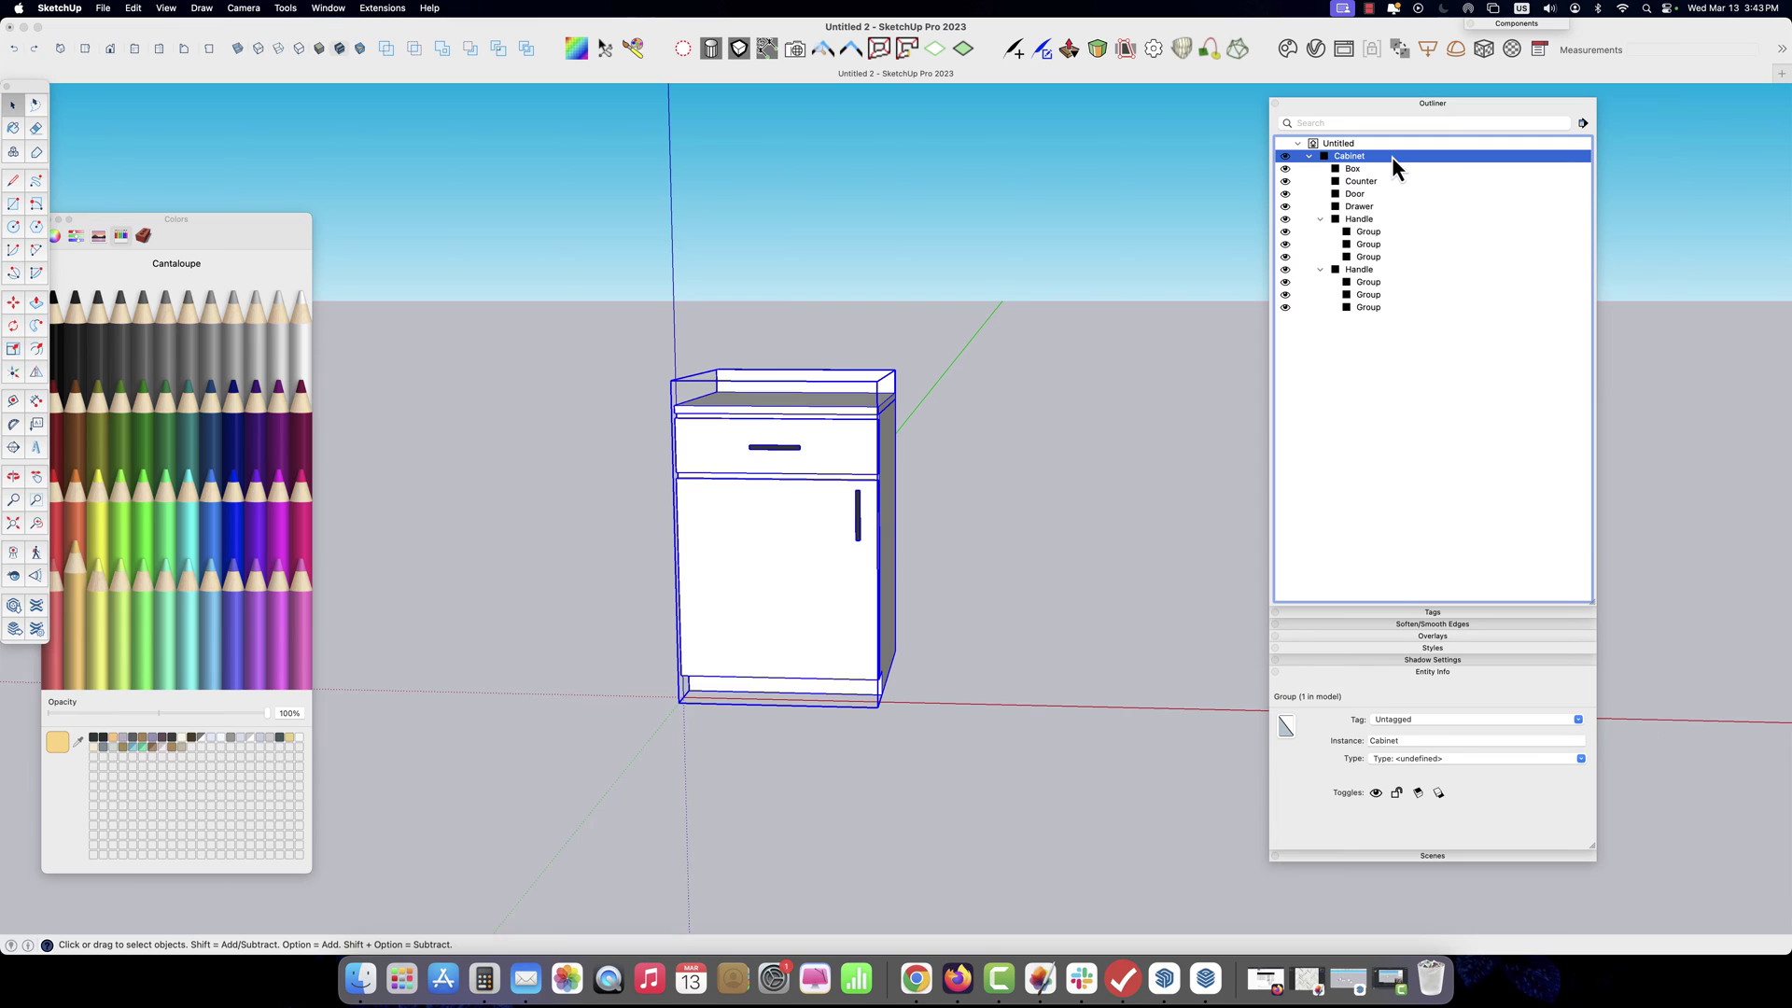
Convert the Cabinet group into a component with the definition name Cabinet, keeping the default options
right_click(833, 392)
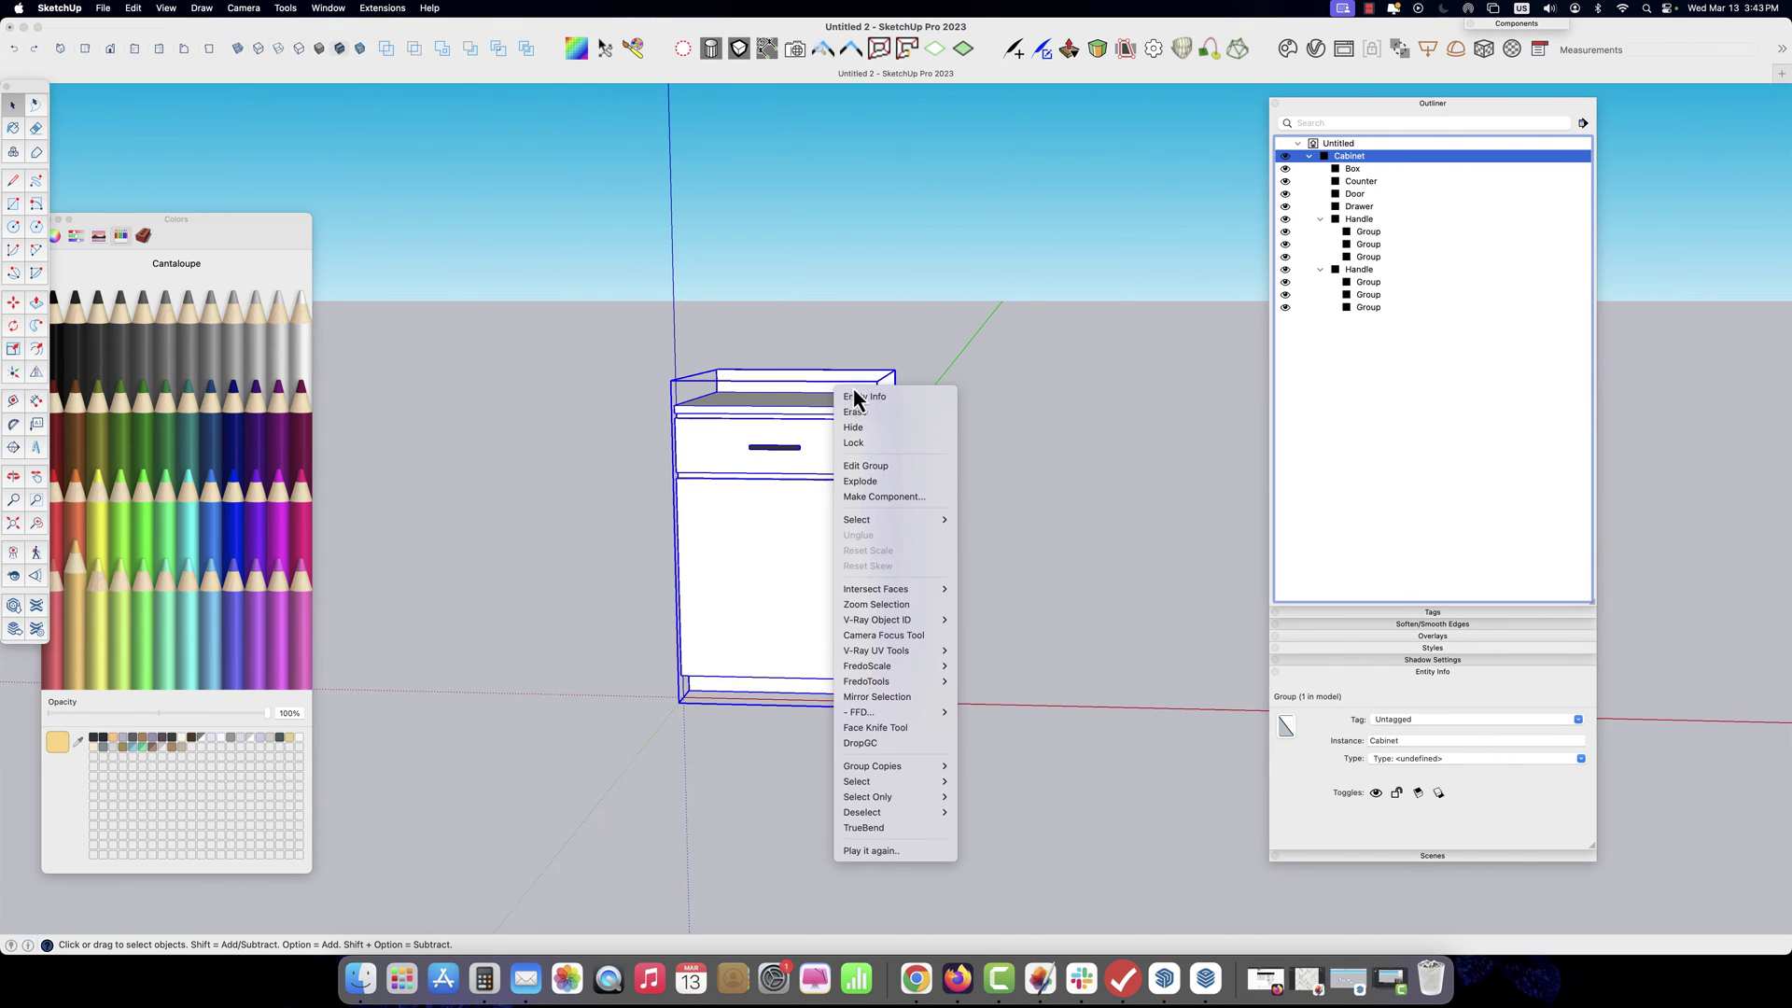
left_click(909, 500)
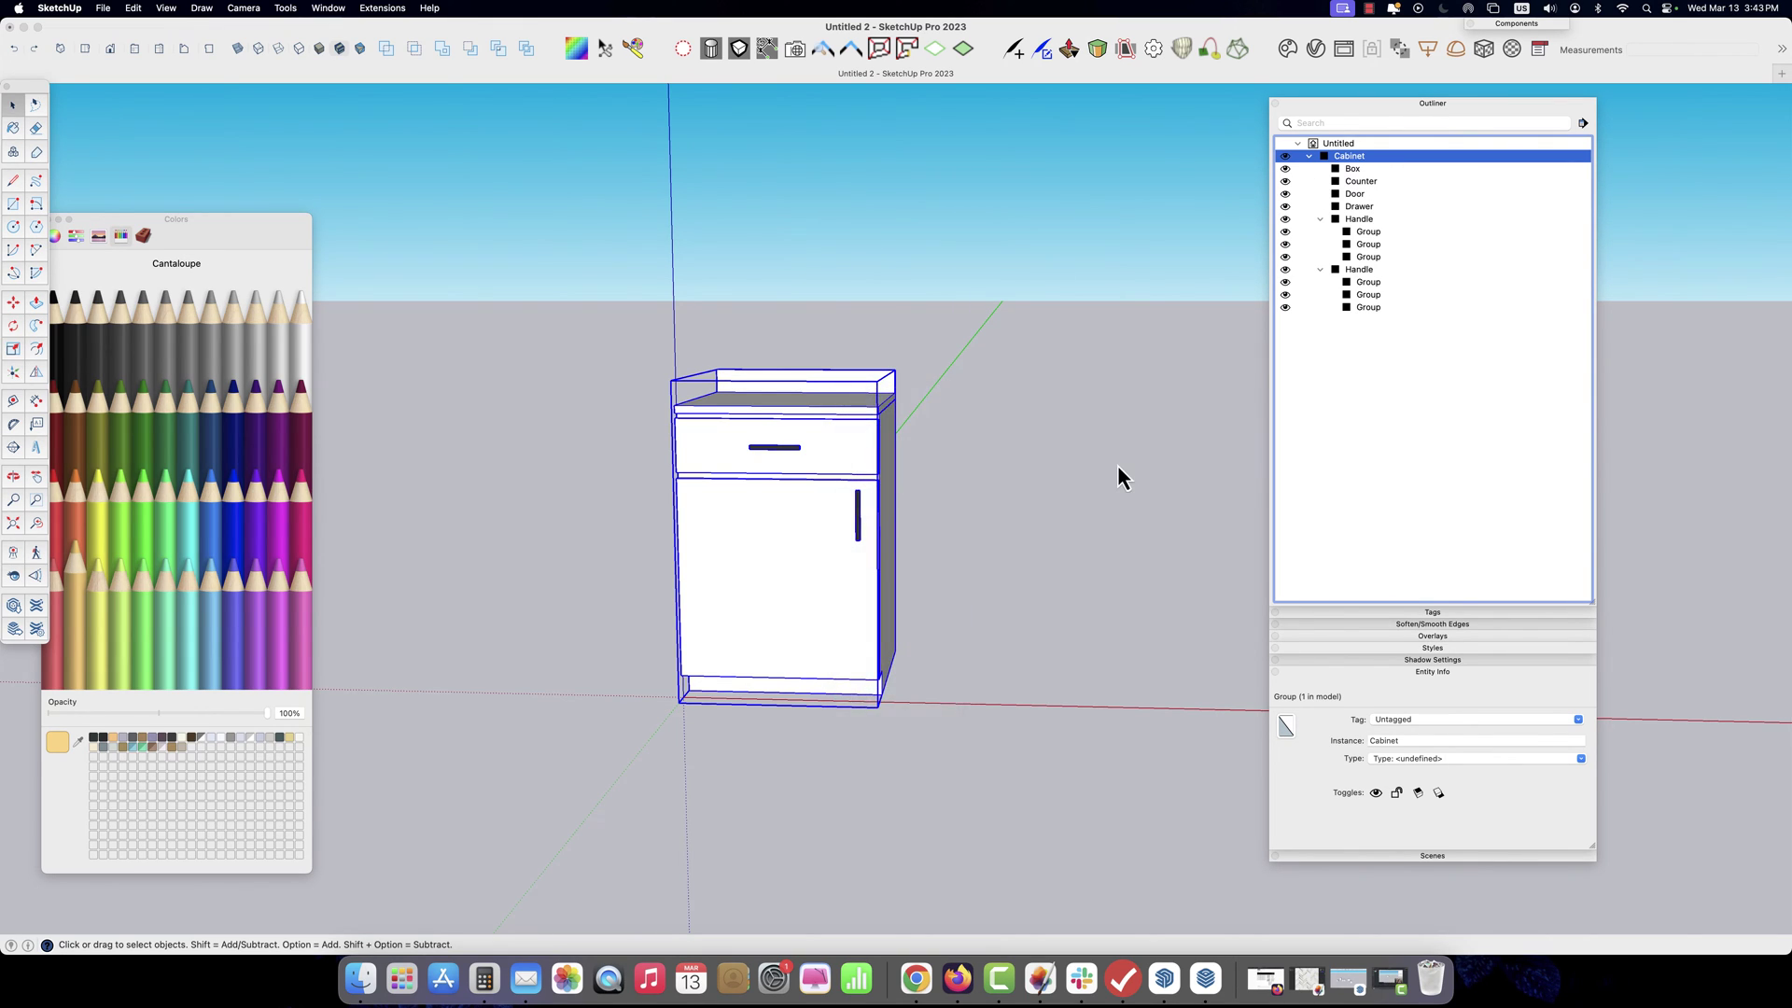
left_click(1003, 644)
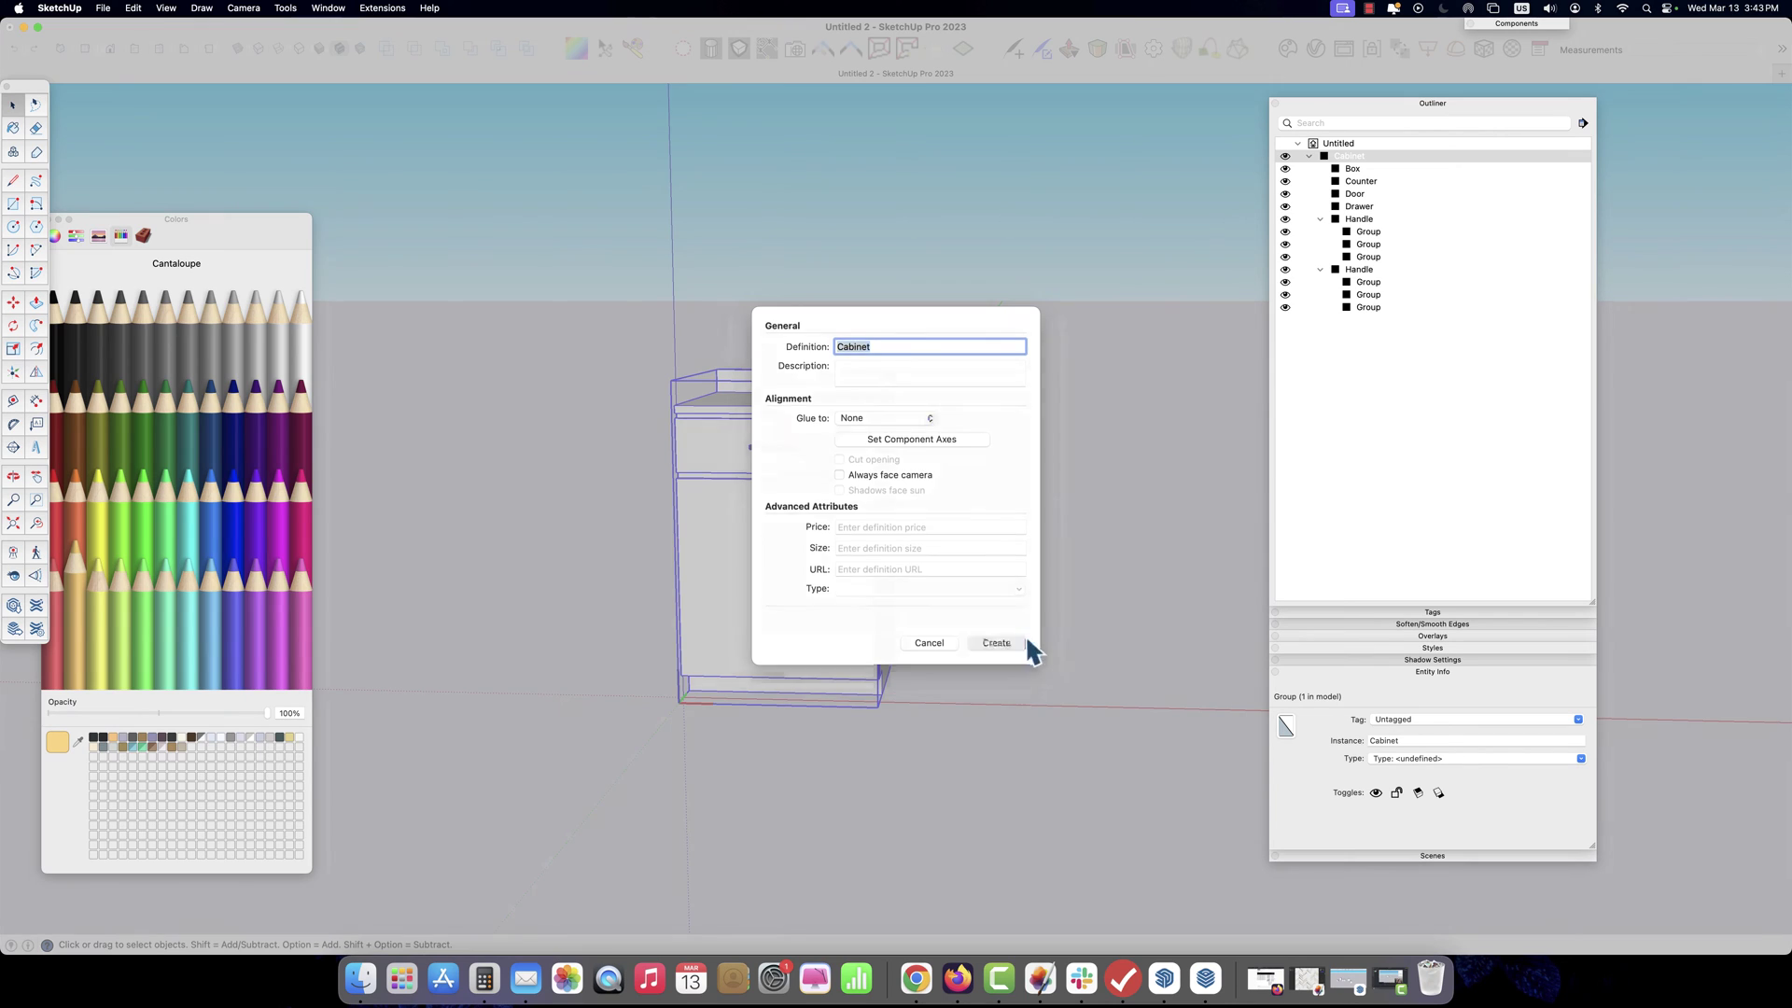
left_click(528, 492)
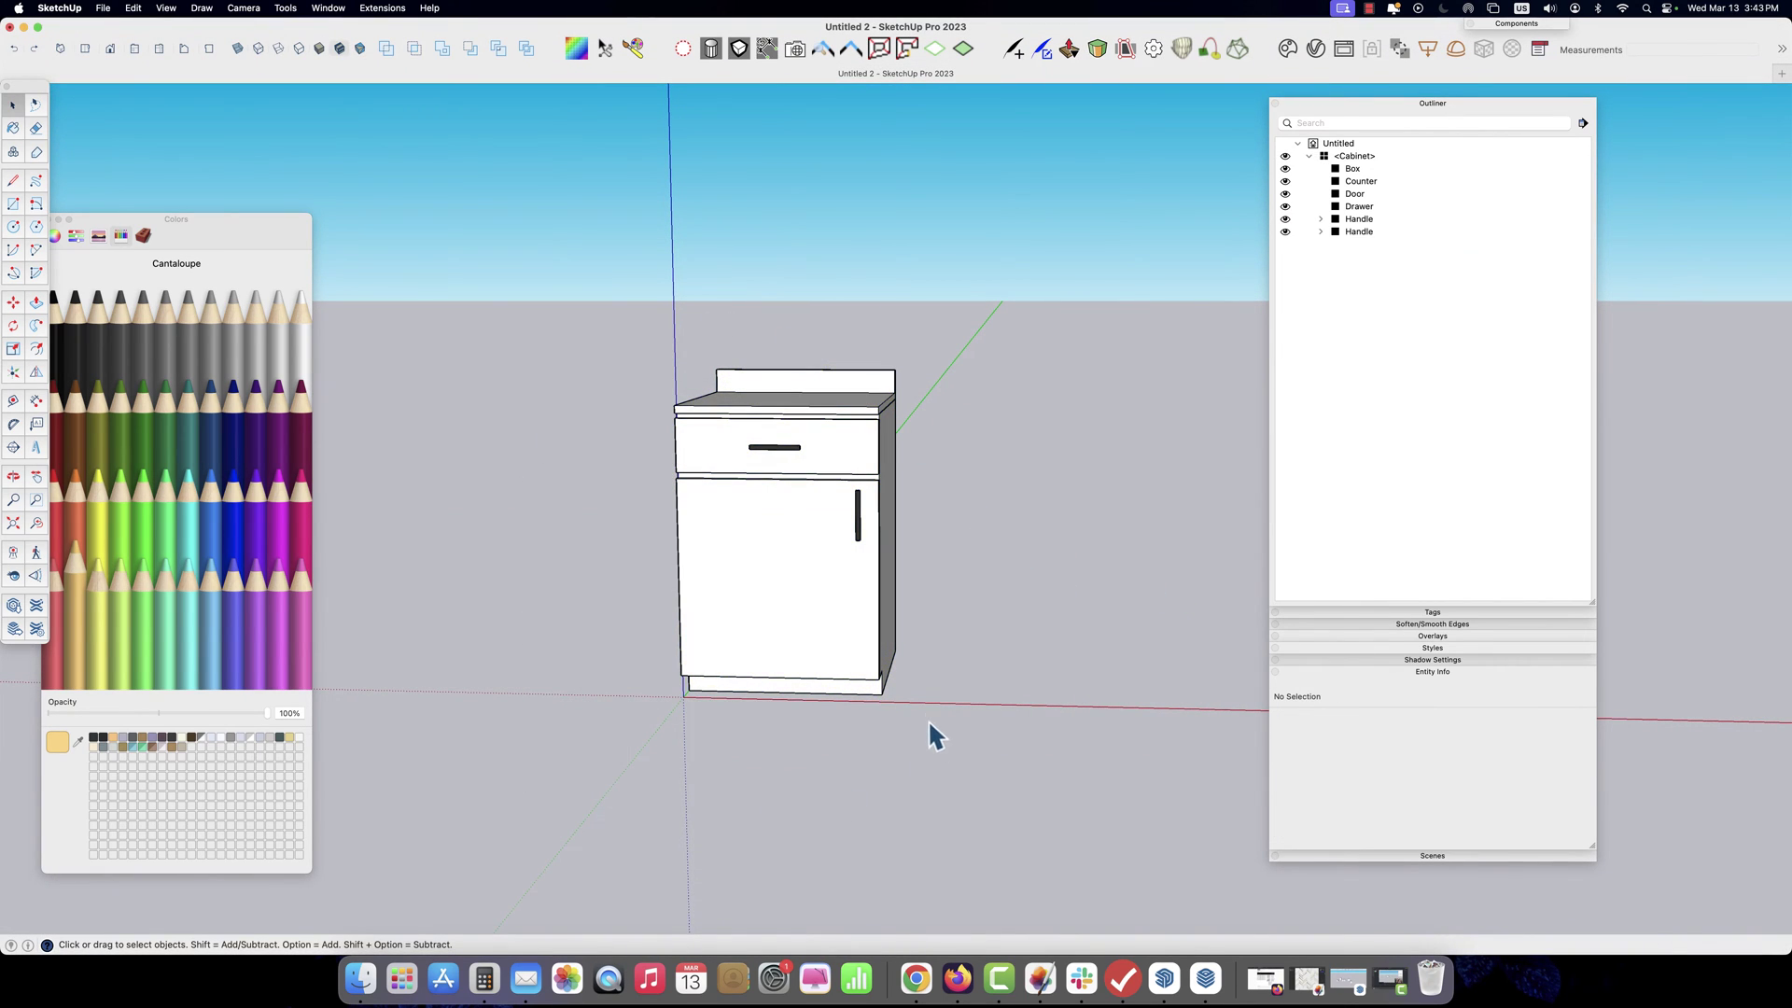
Check which geometry belongs to the Box, Counter, Door, Drawer and two Handle groups inside the Cabinet component, and close it
left_click(1357, 170)
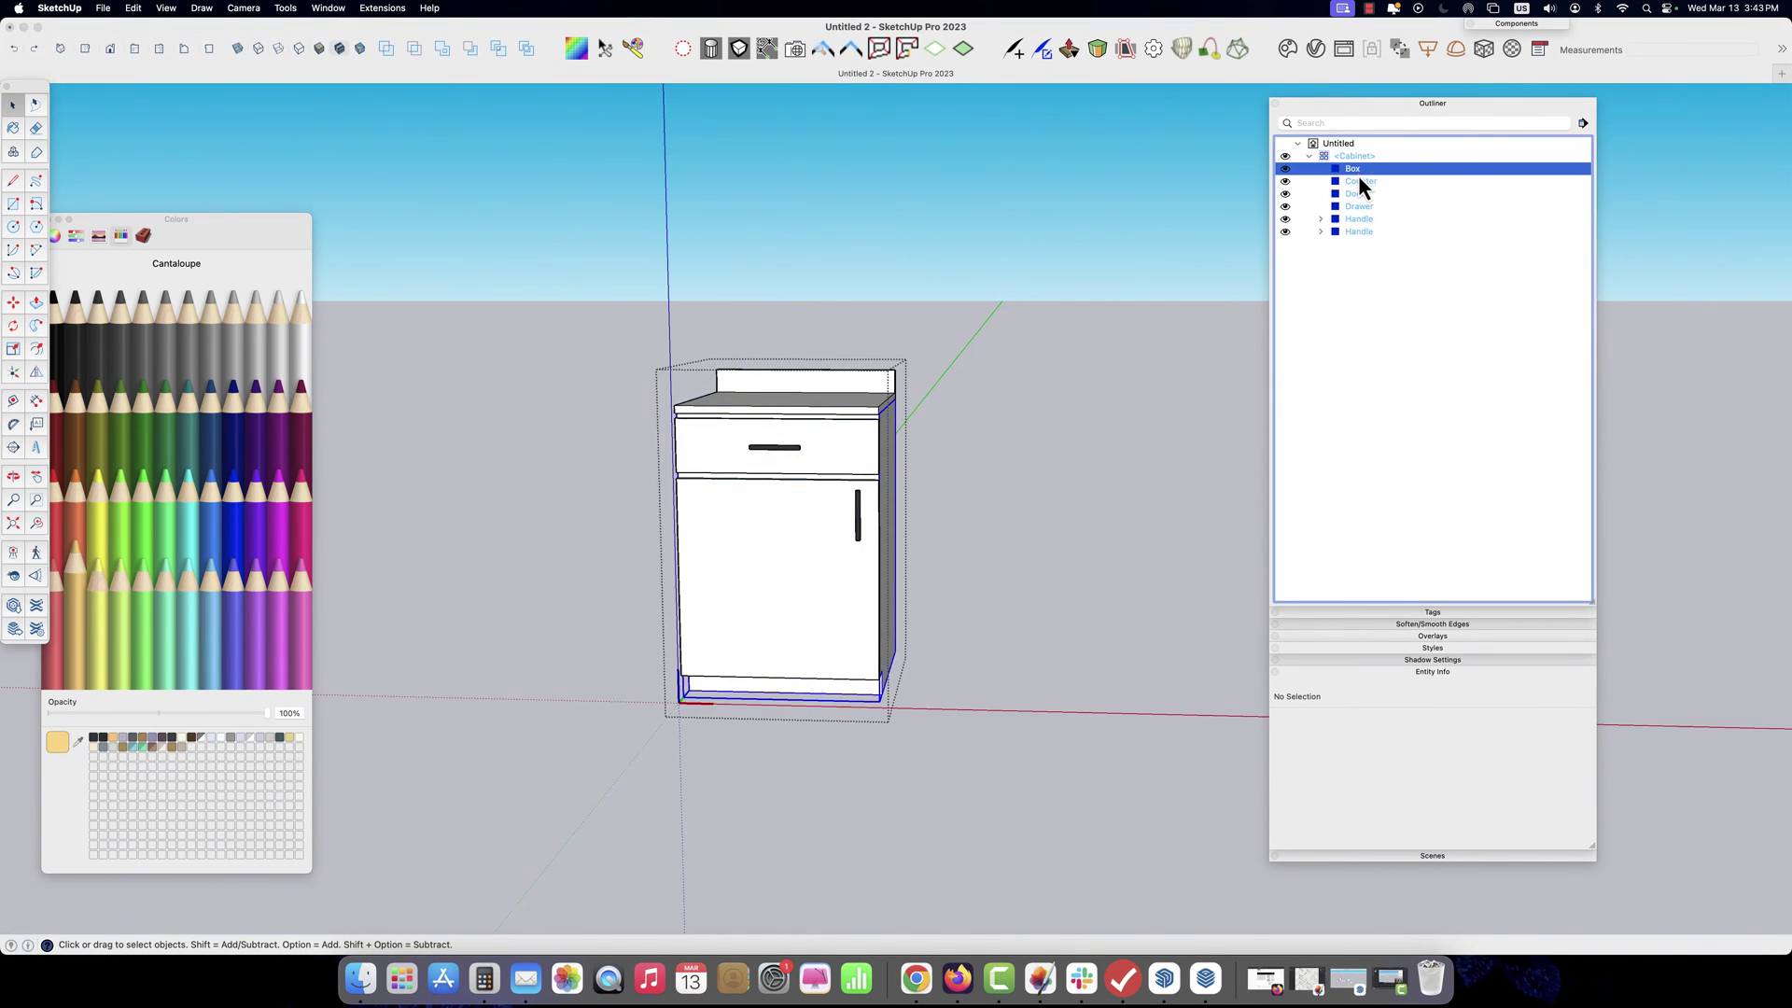
left_click(1356, 181)
left_click(1357, 193)
left_click(1358, 208)
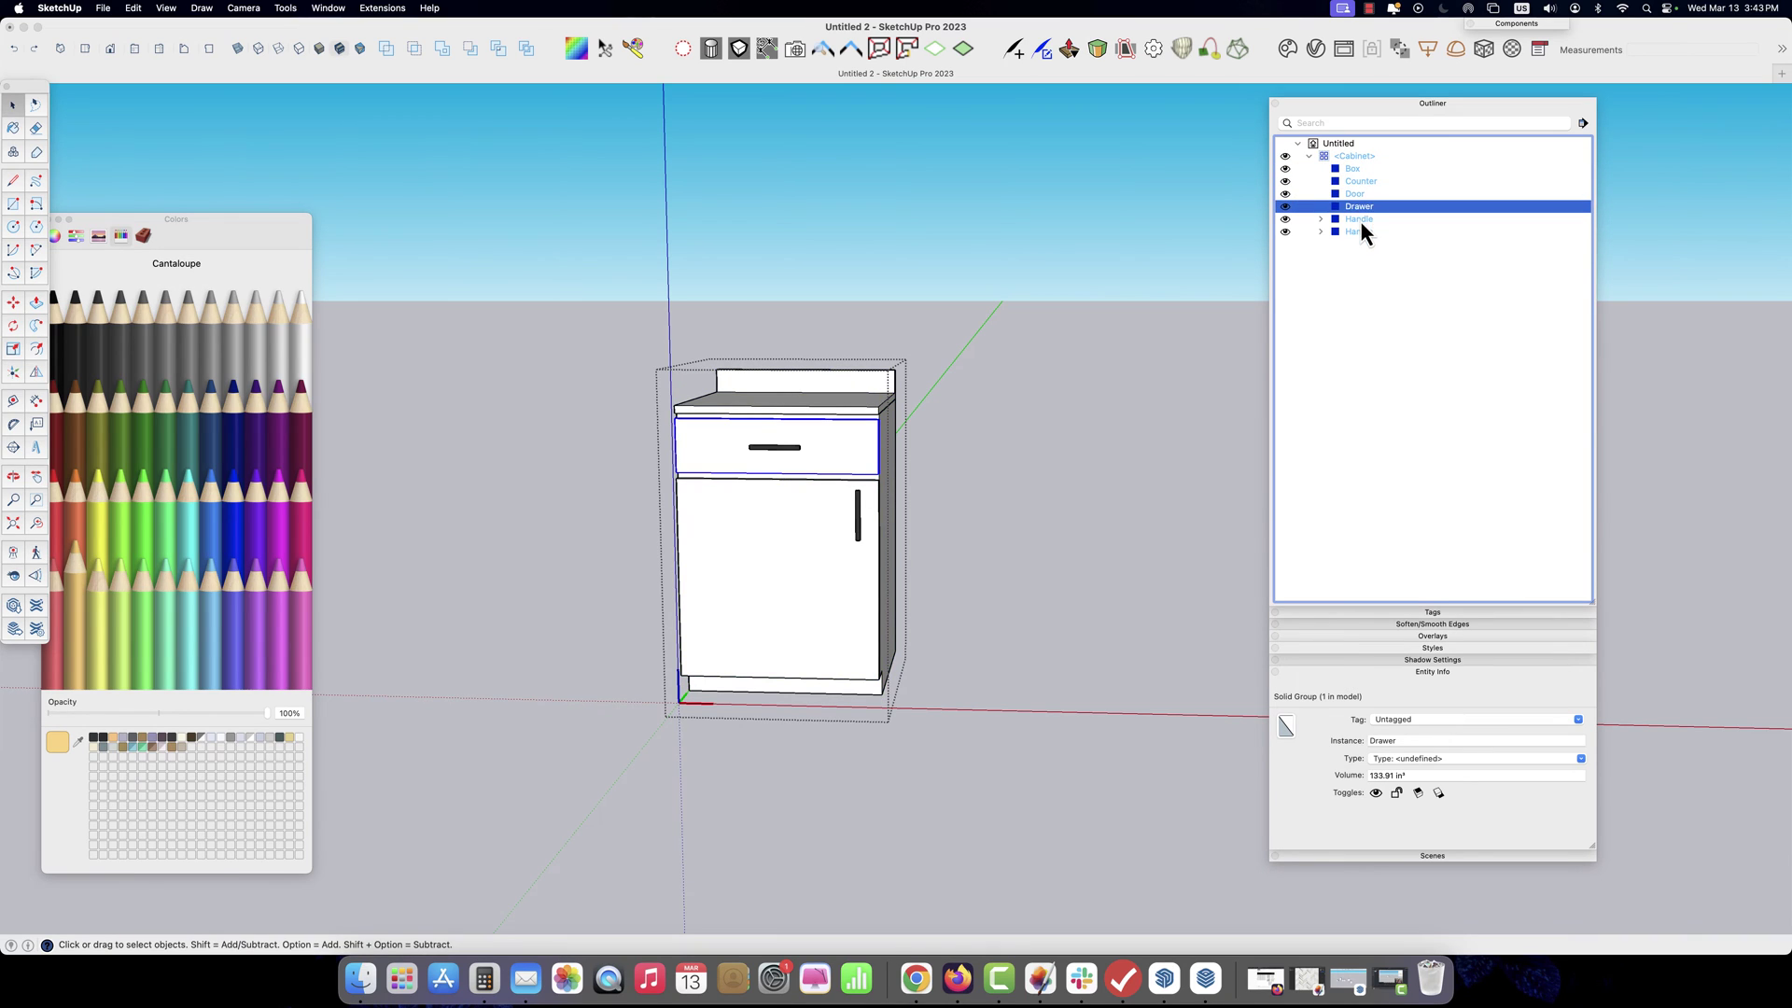
left_click(1359, 219)
left_click(1359, 231)
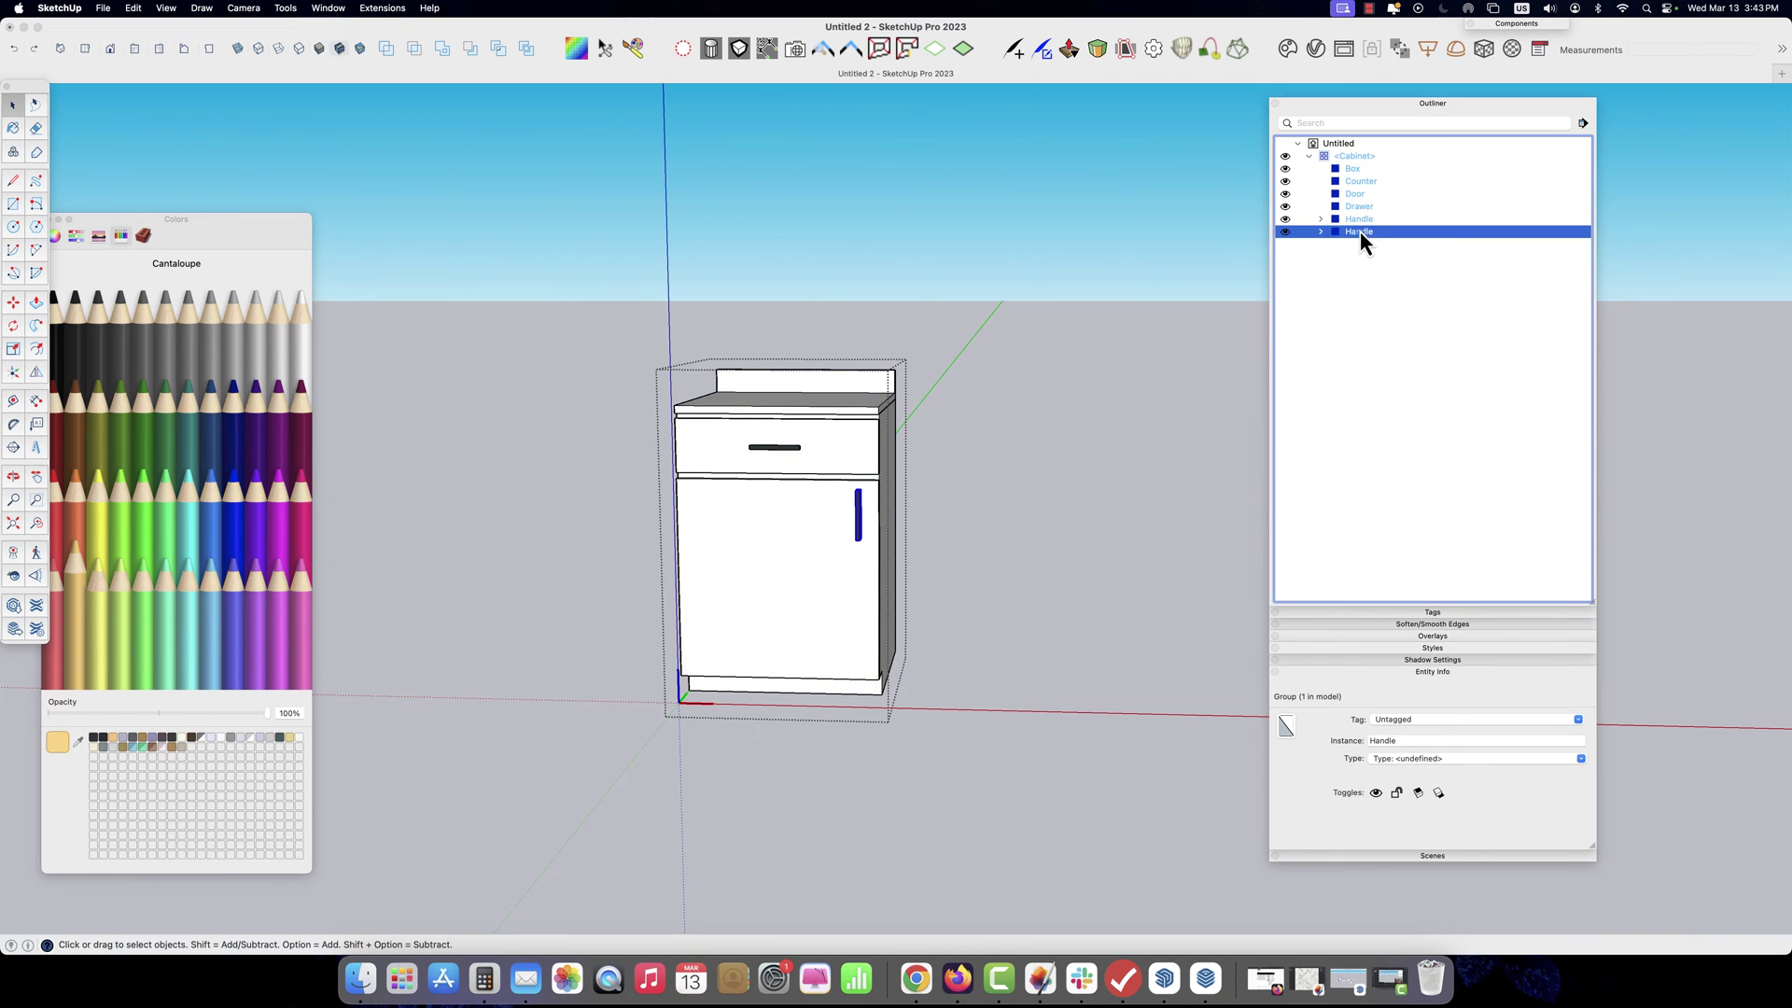
left_click(943, 593)
Copy the Cabinet component along the red axis so the copy stands just beside the original
middle_click_drag(992, 587, 792, 579)
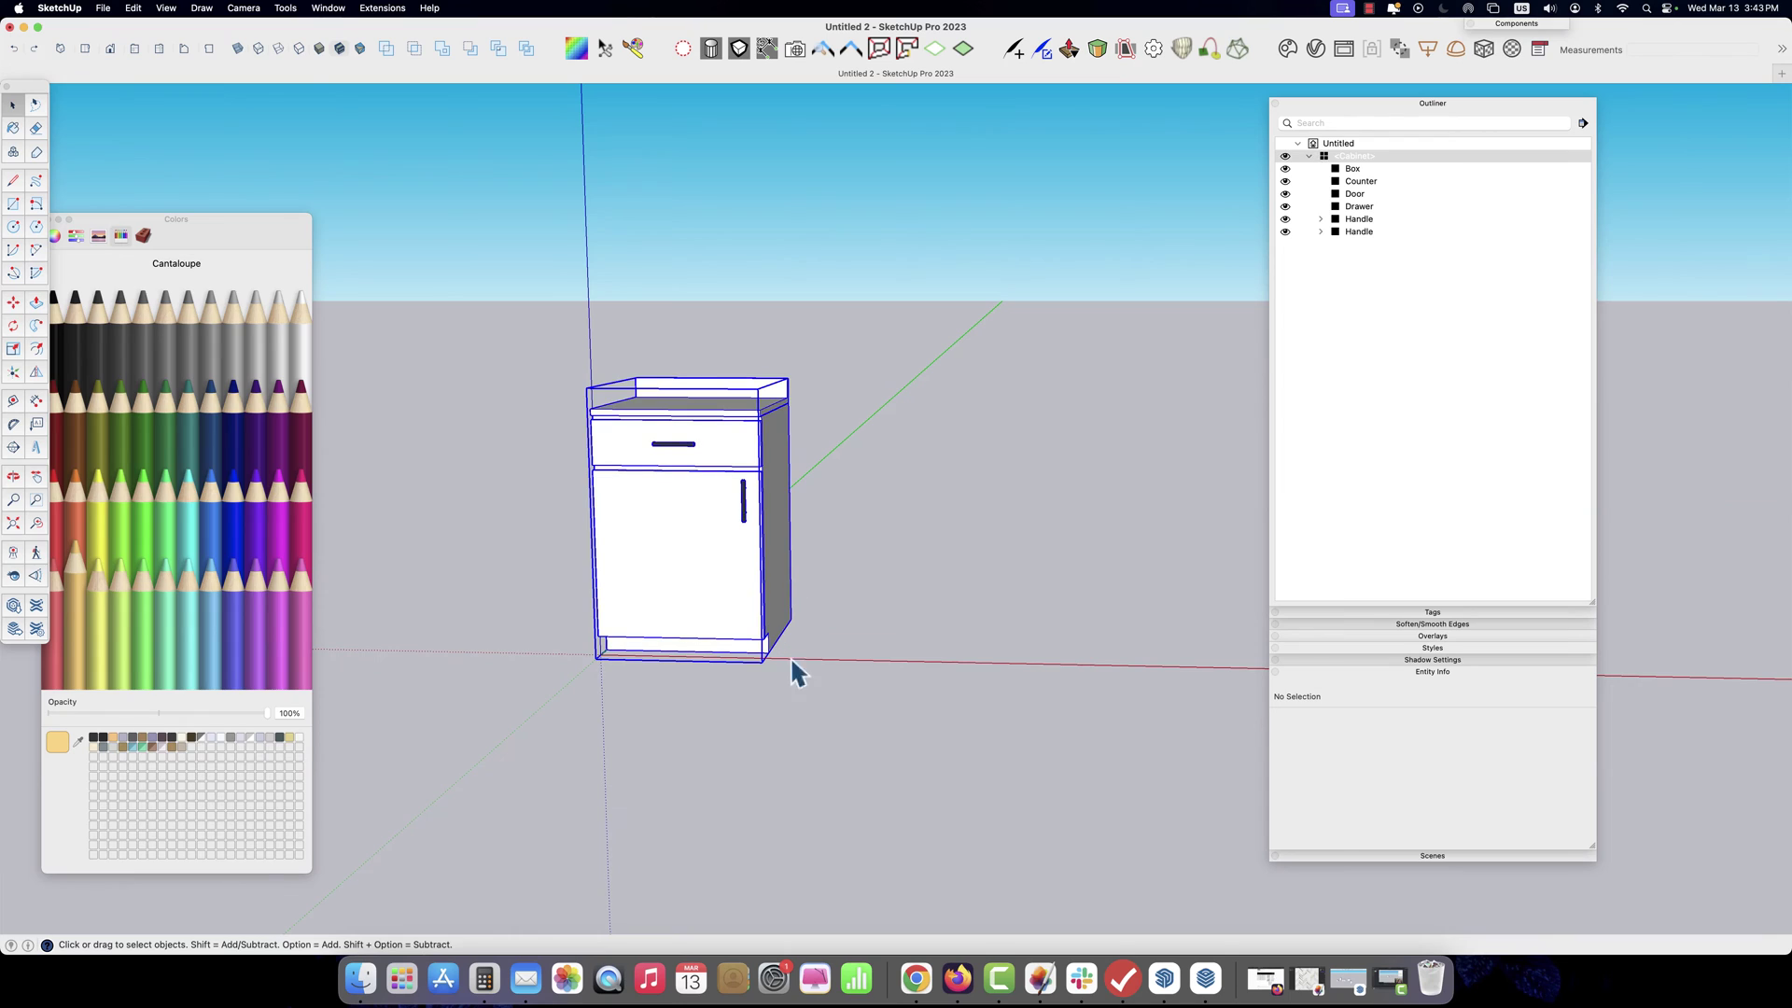
left_click(789, 657)
key("m")
left_click(796, 620)
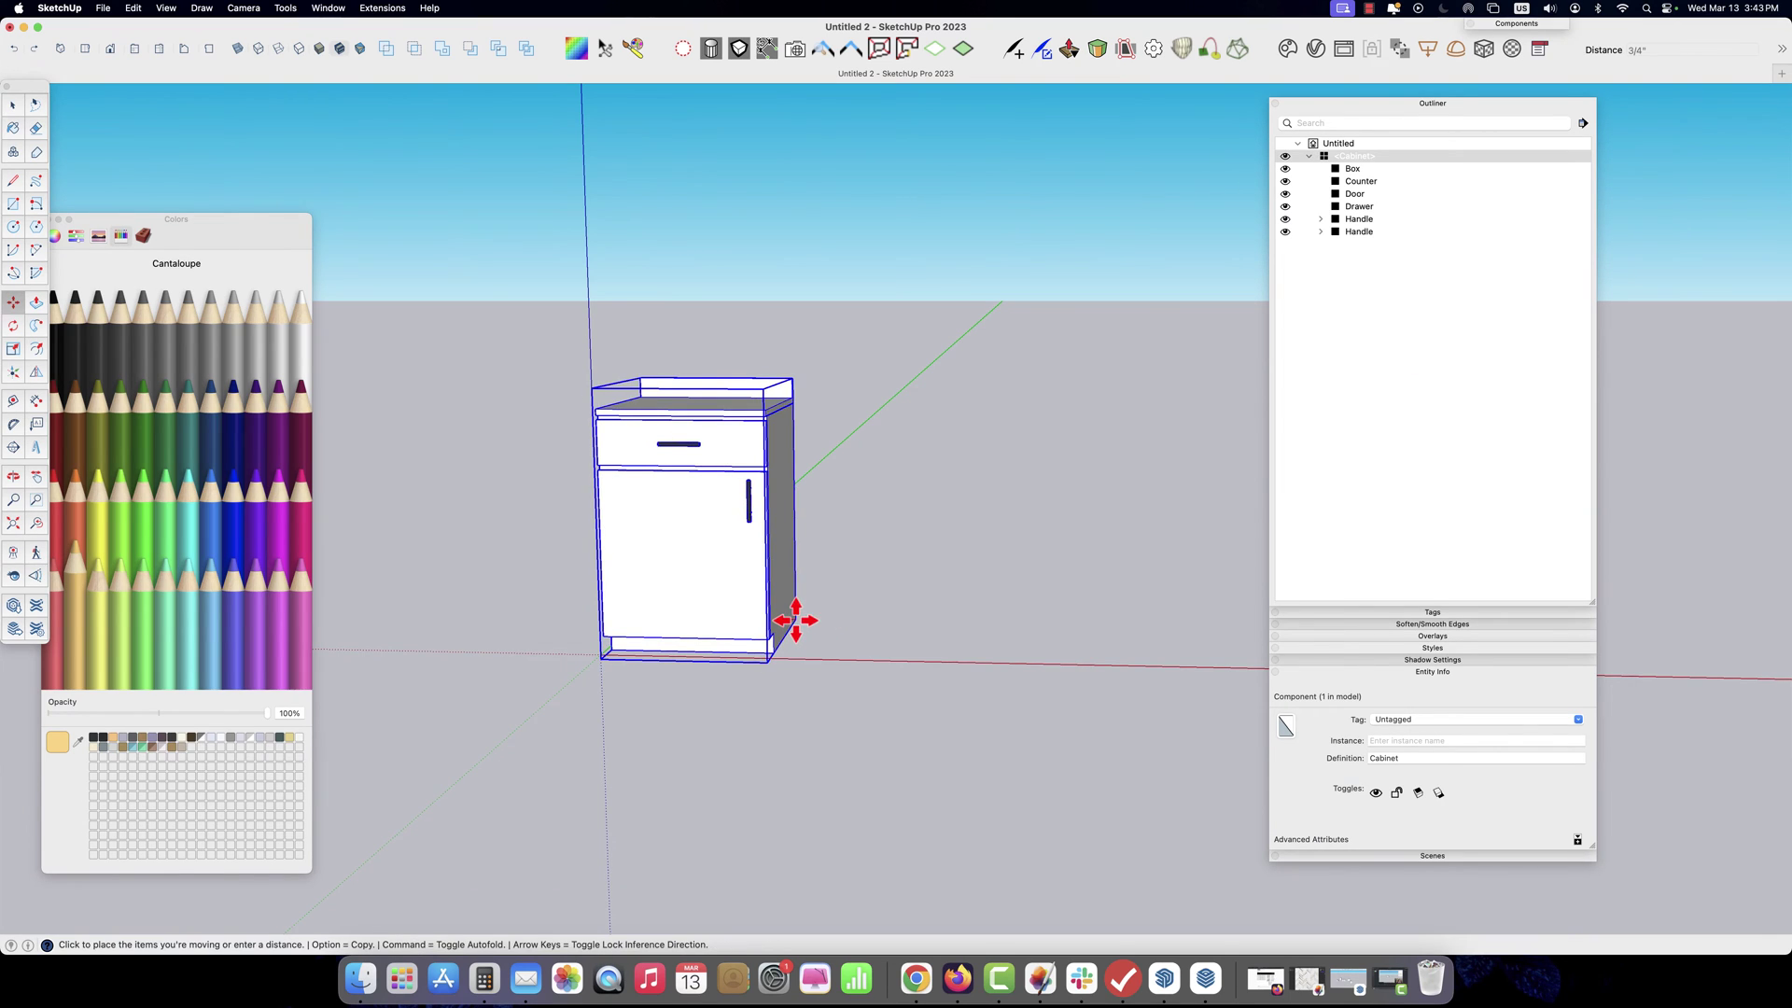
key("alt")
left_click(980, 619)
key("space")
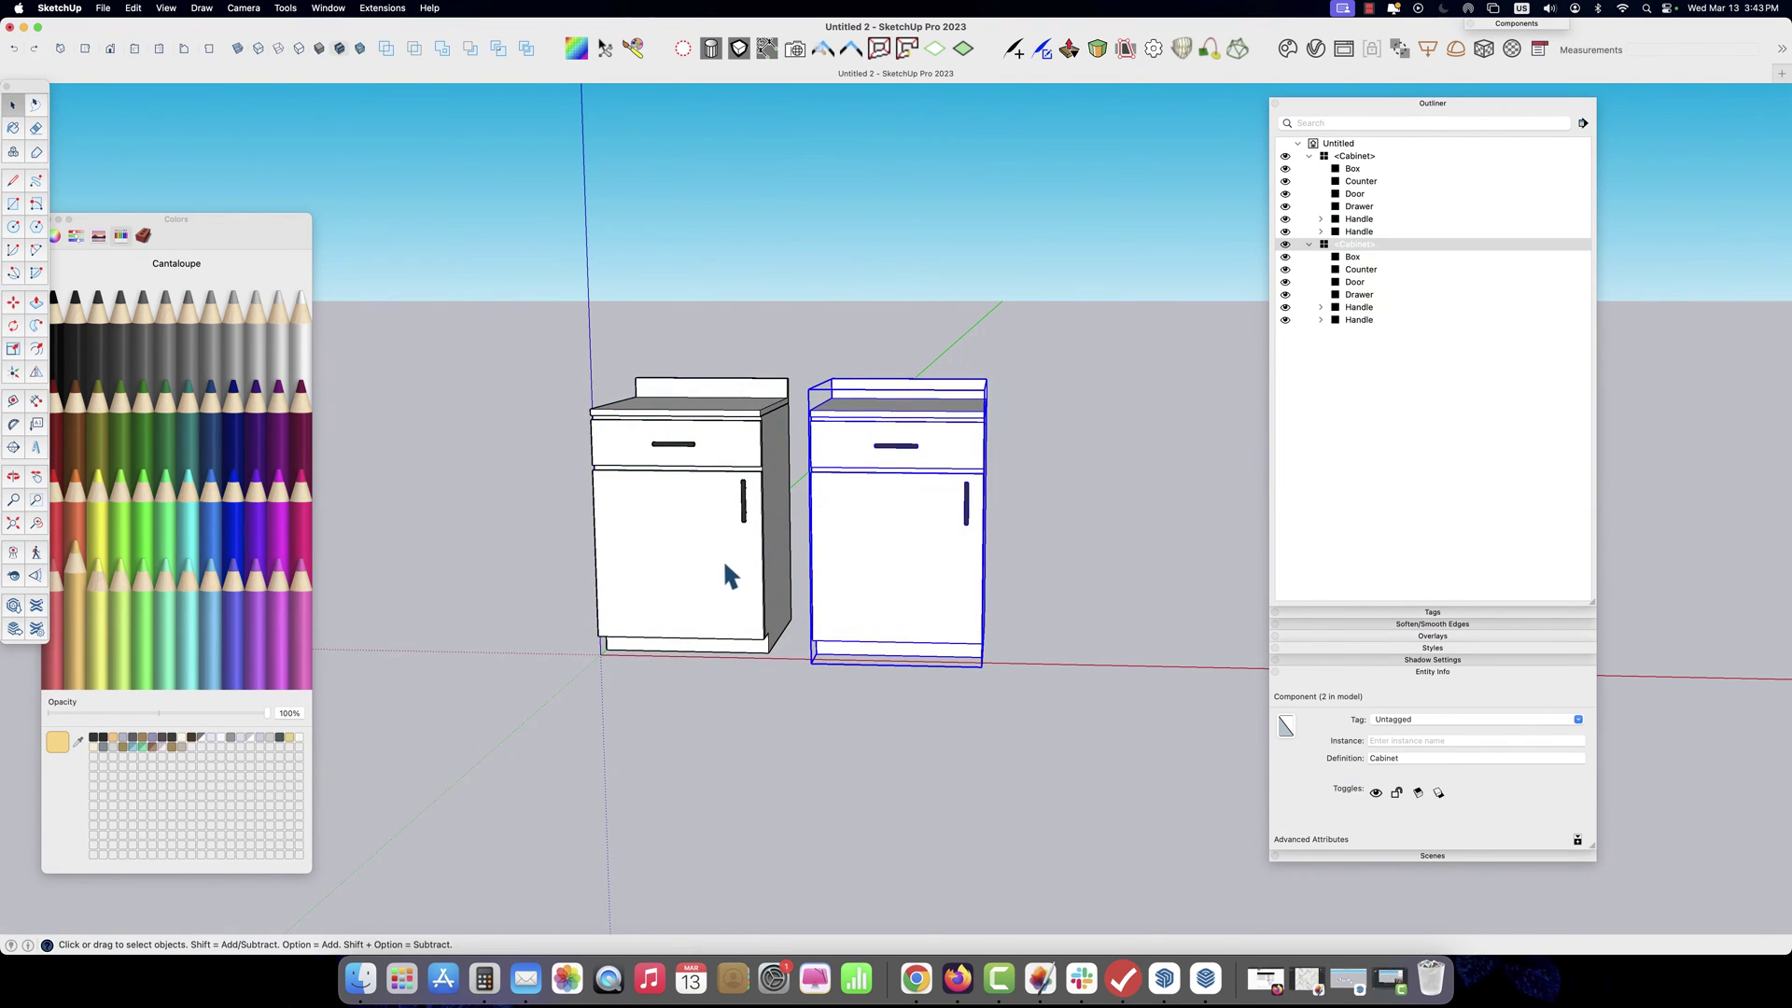
Open the original Cabinet component and scale its Drawer group to 0.94 along the red axis from the left side
double_click(724, 564)
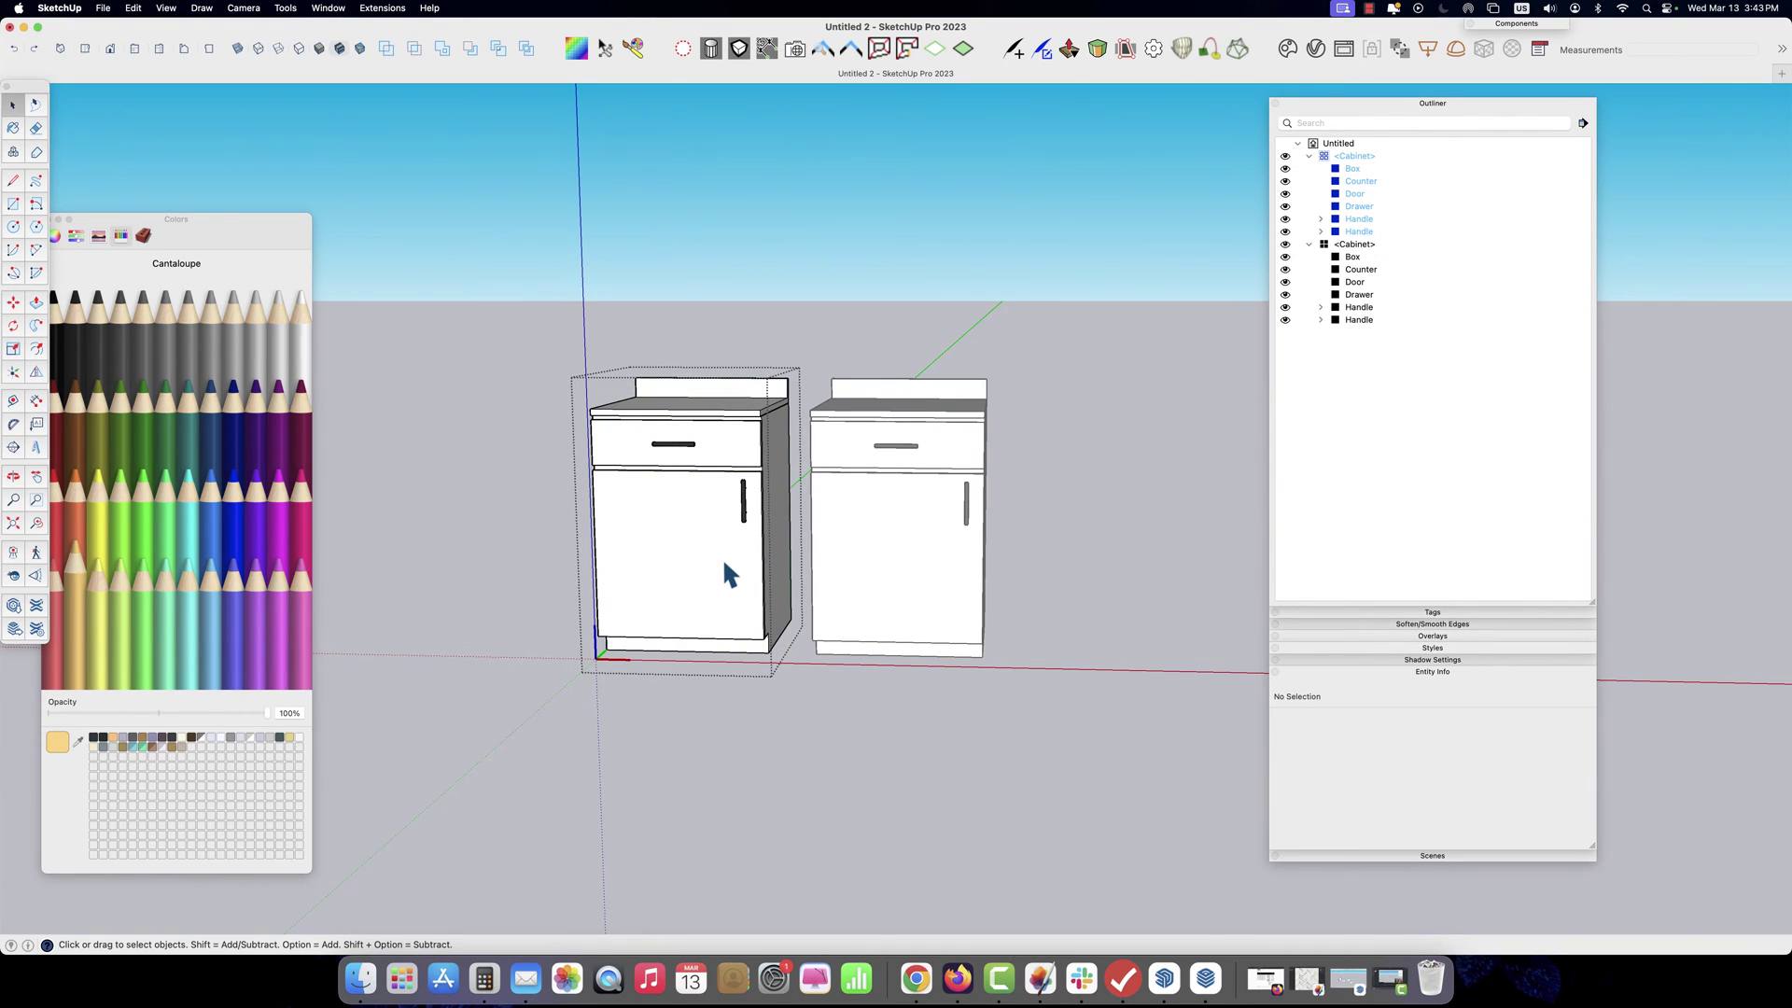
middle_click_drag(758, 549, 948, 532)
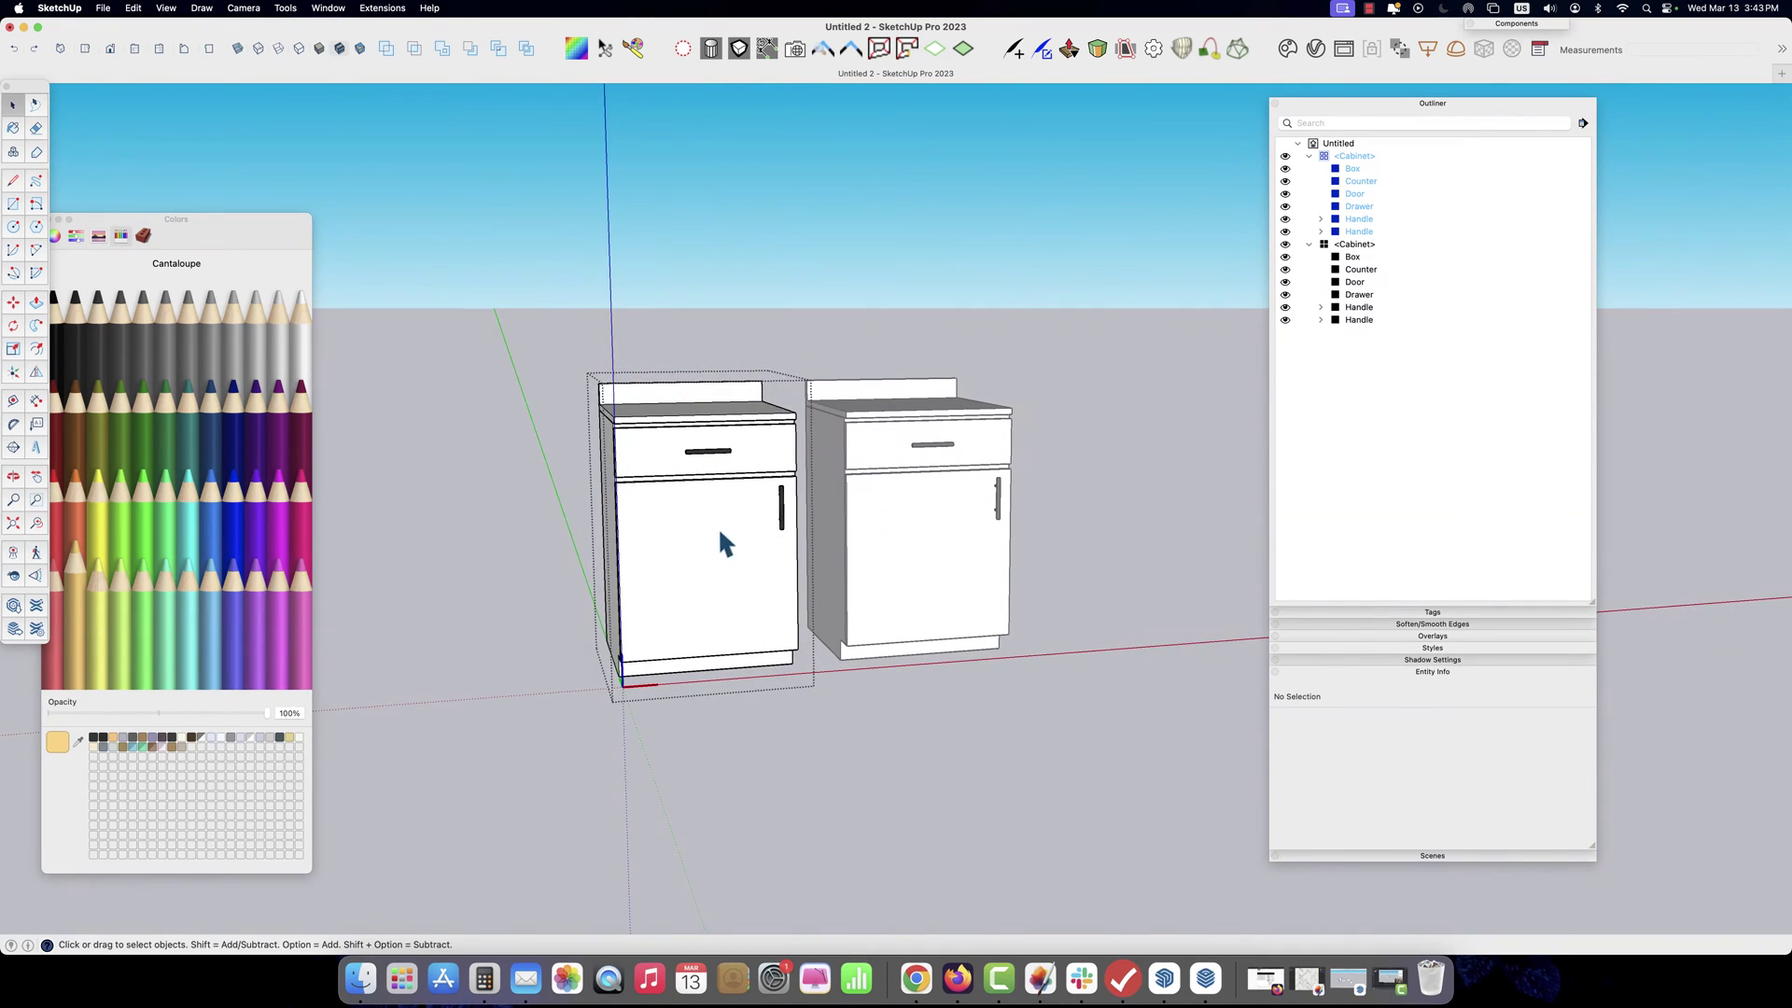
left_click(689, 508)
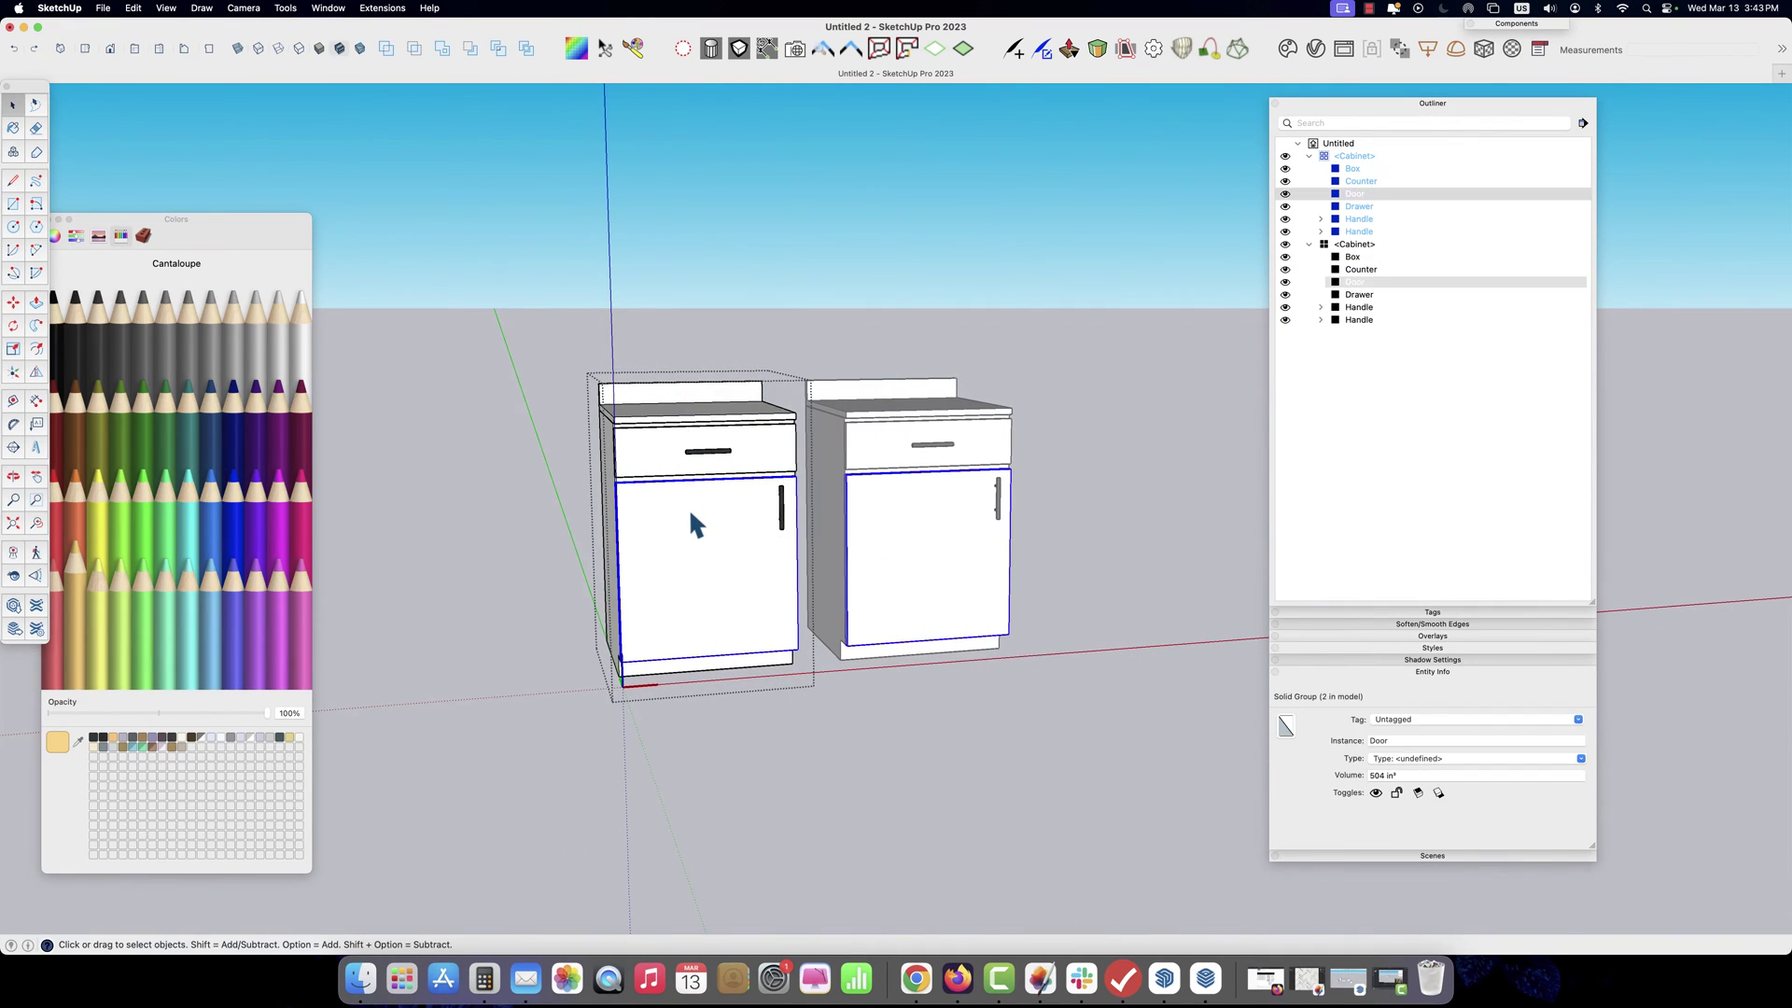
left_click(626, 467)
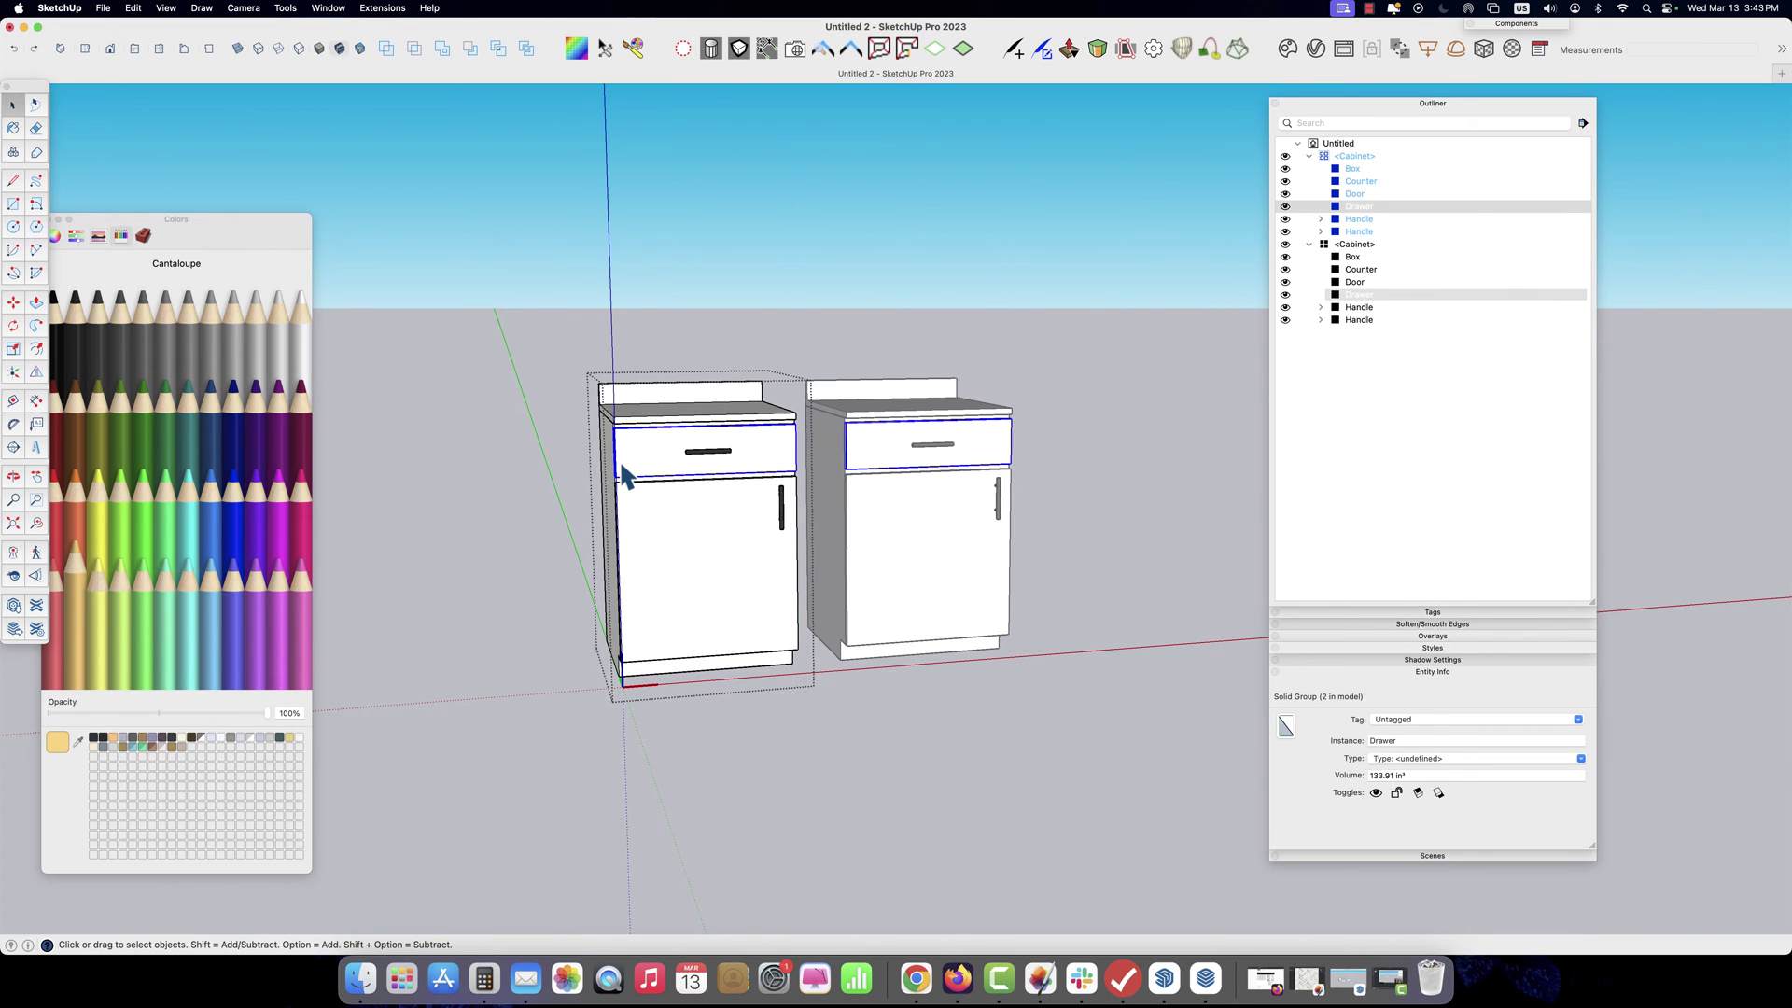
scroll(635, 455, "up", 5)
middle_click_drag(640, 452, 721, 481)
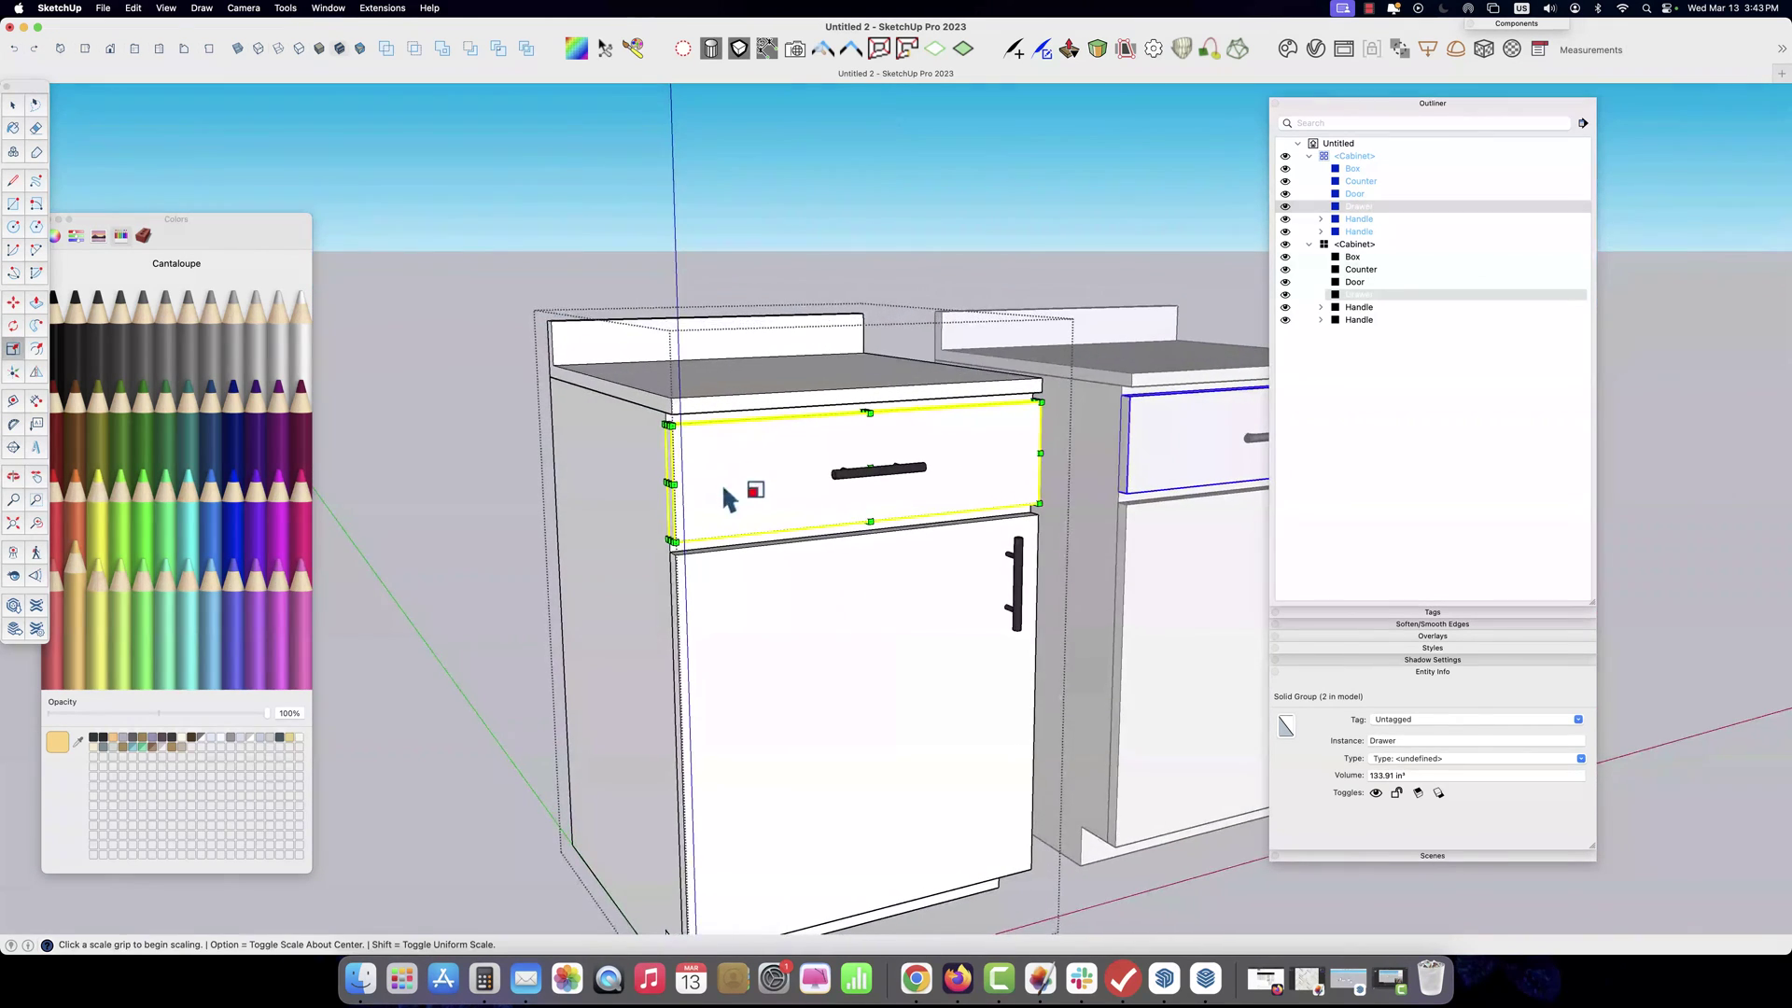
key("s")
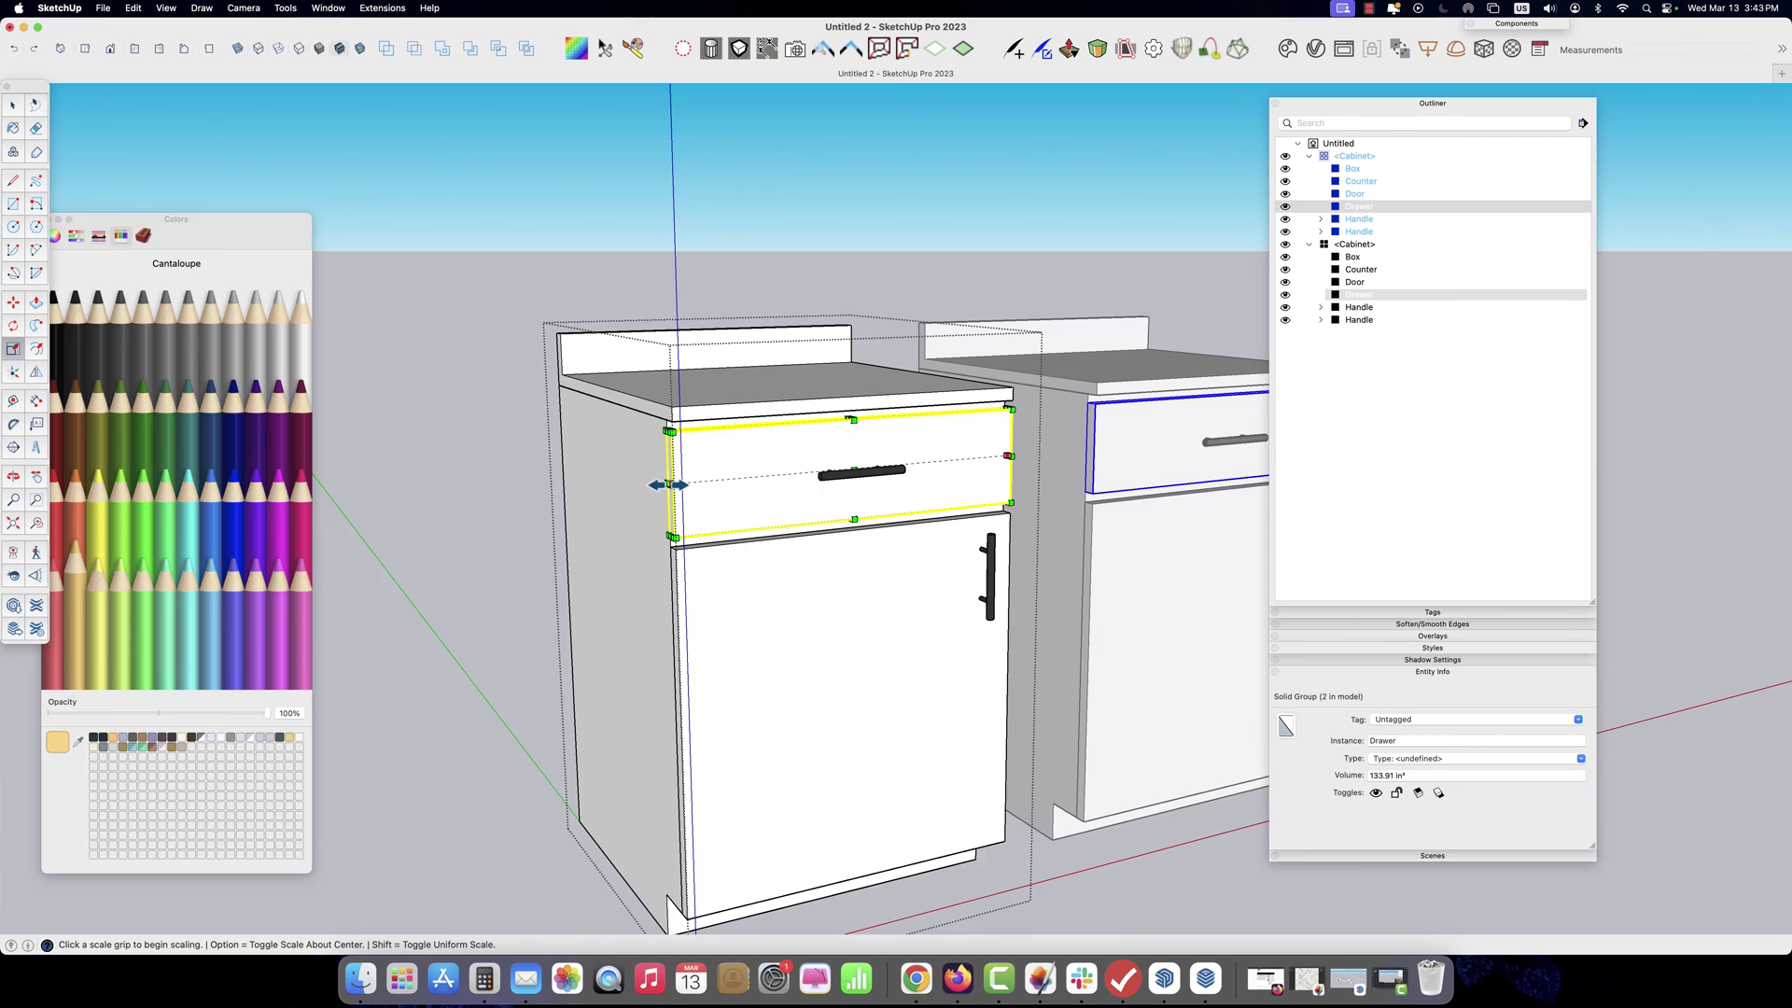
left_click_drag(670, 486, 698, 489)
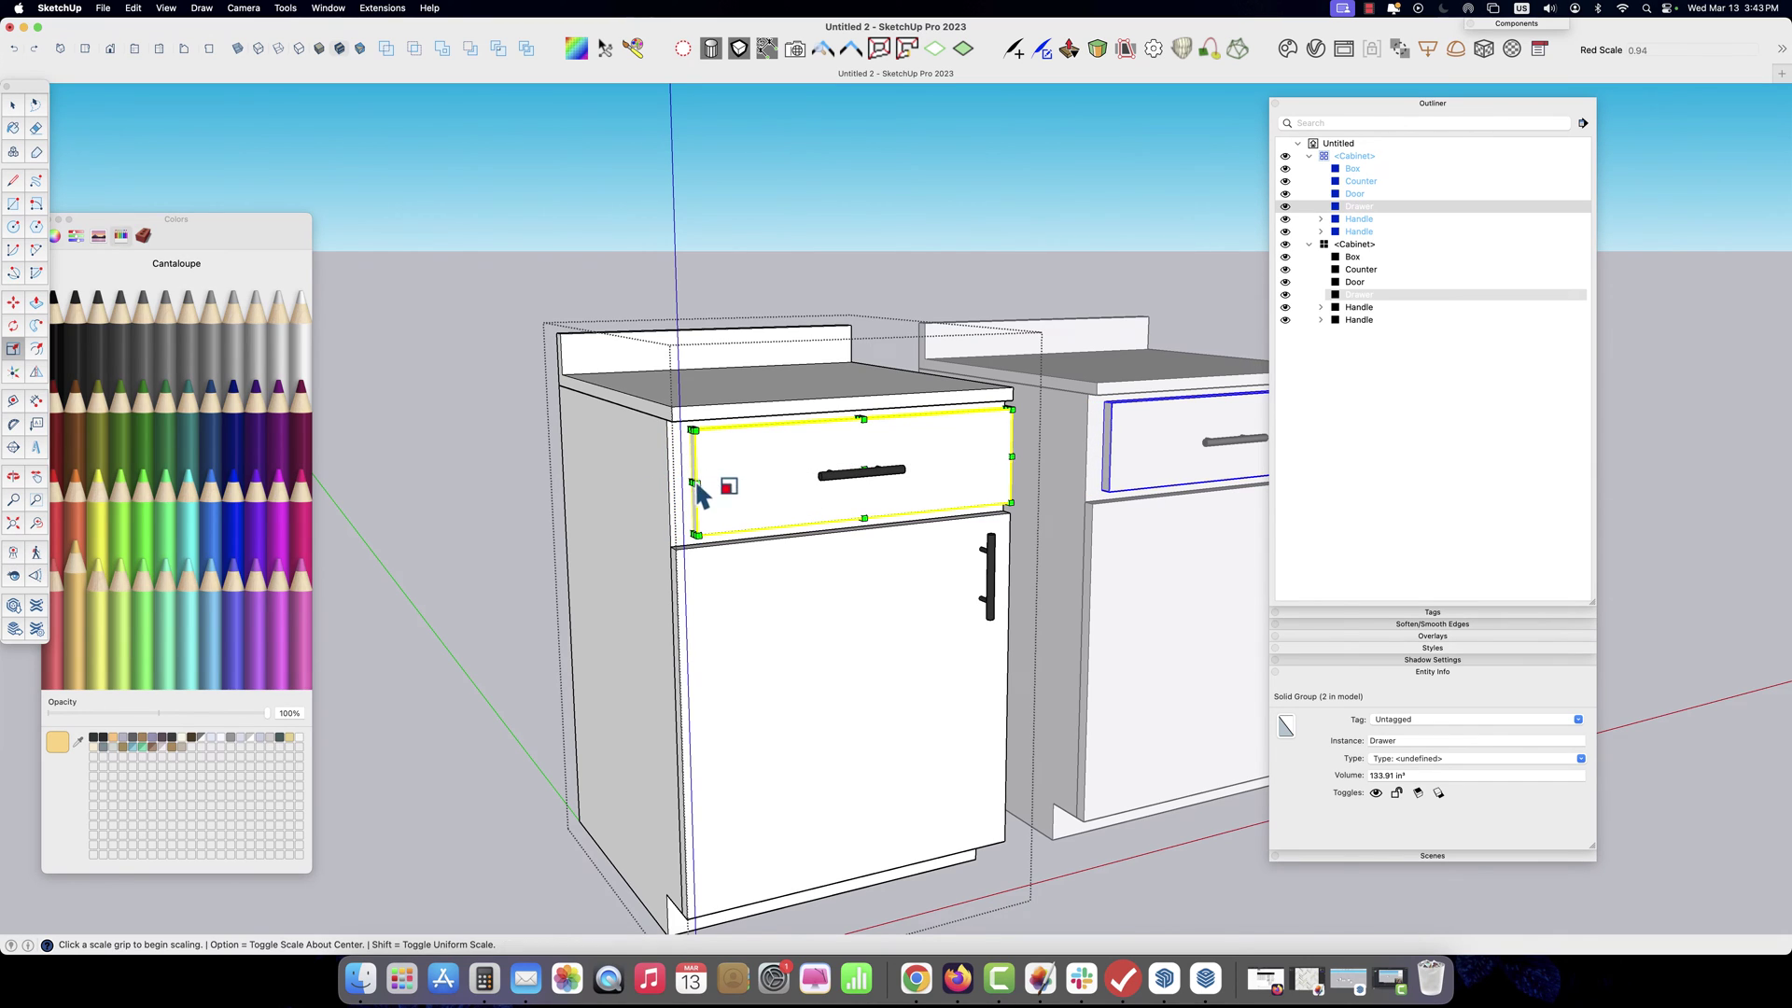
Scale the Door group to line up with the drawer's left edge and the Box group to 0.94 along the red axis
left_click(722, 621)
left_click_drag(678, 736, 654, 529)
left_click(644, 560)
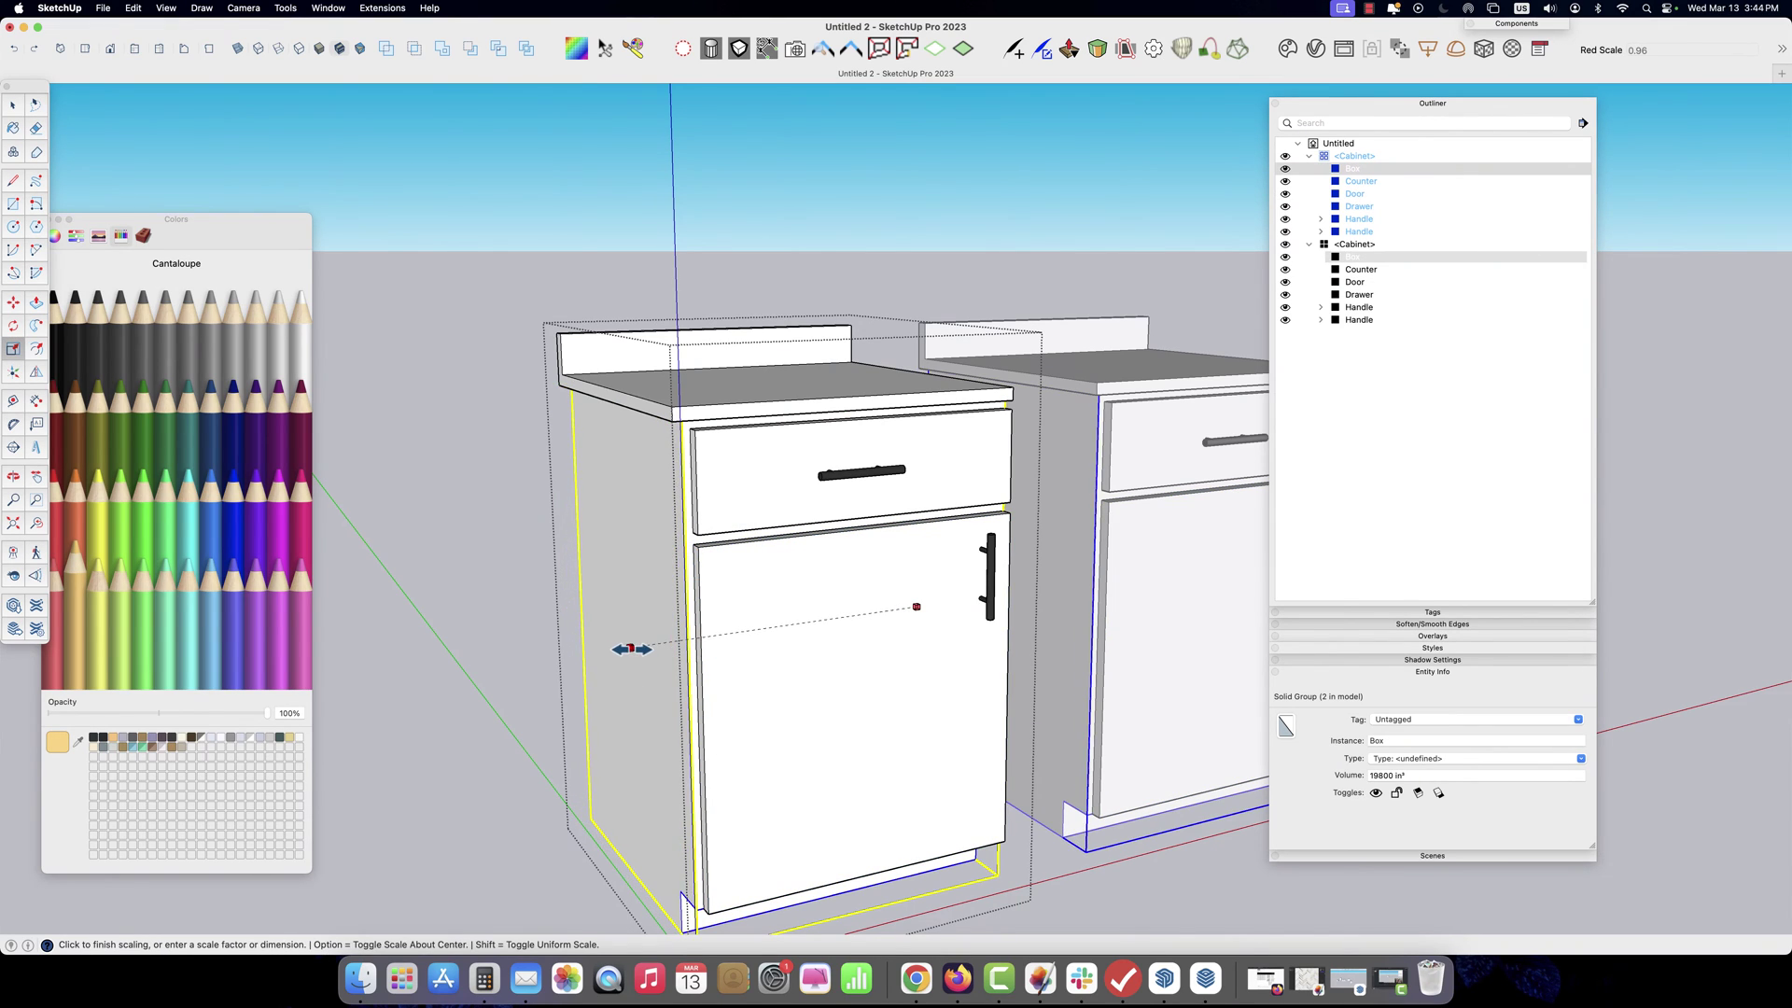
left_click_drag(617, 649, 695, 739)
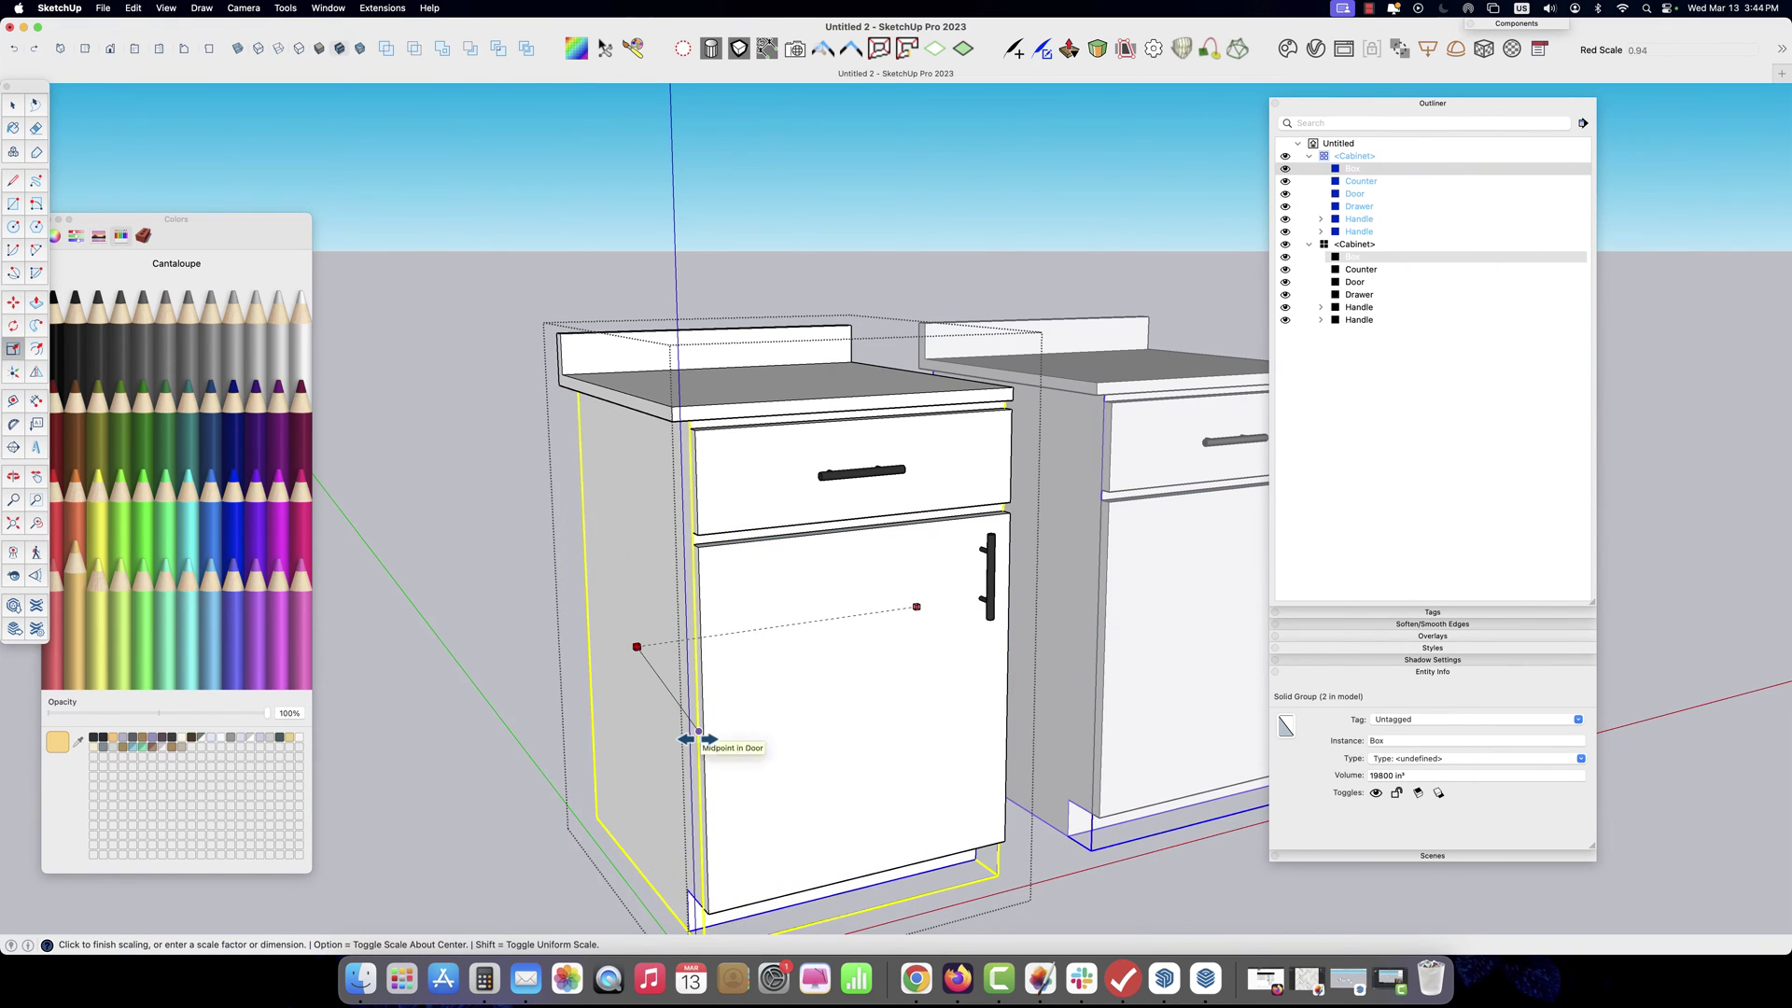
left_click(700, 739)
middle_click_drag(977, 646, 635, 514)
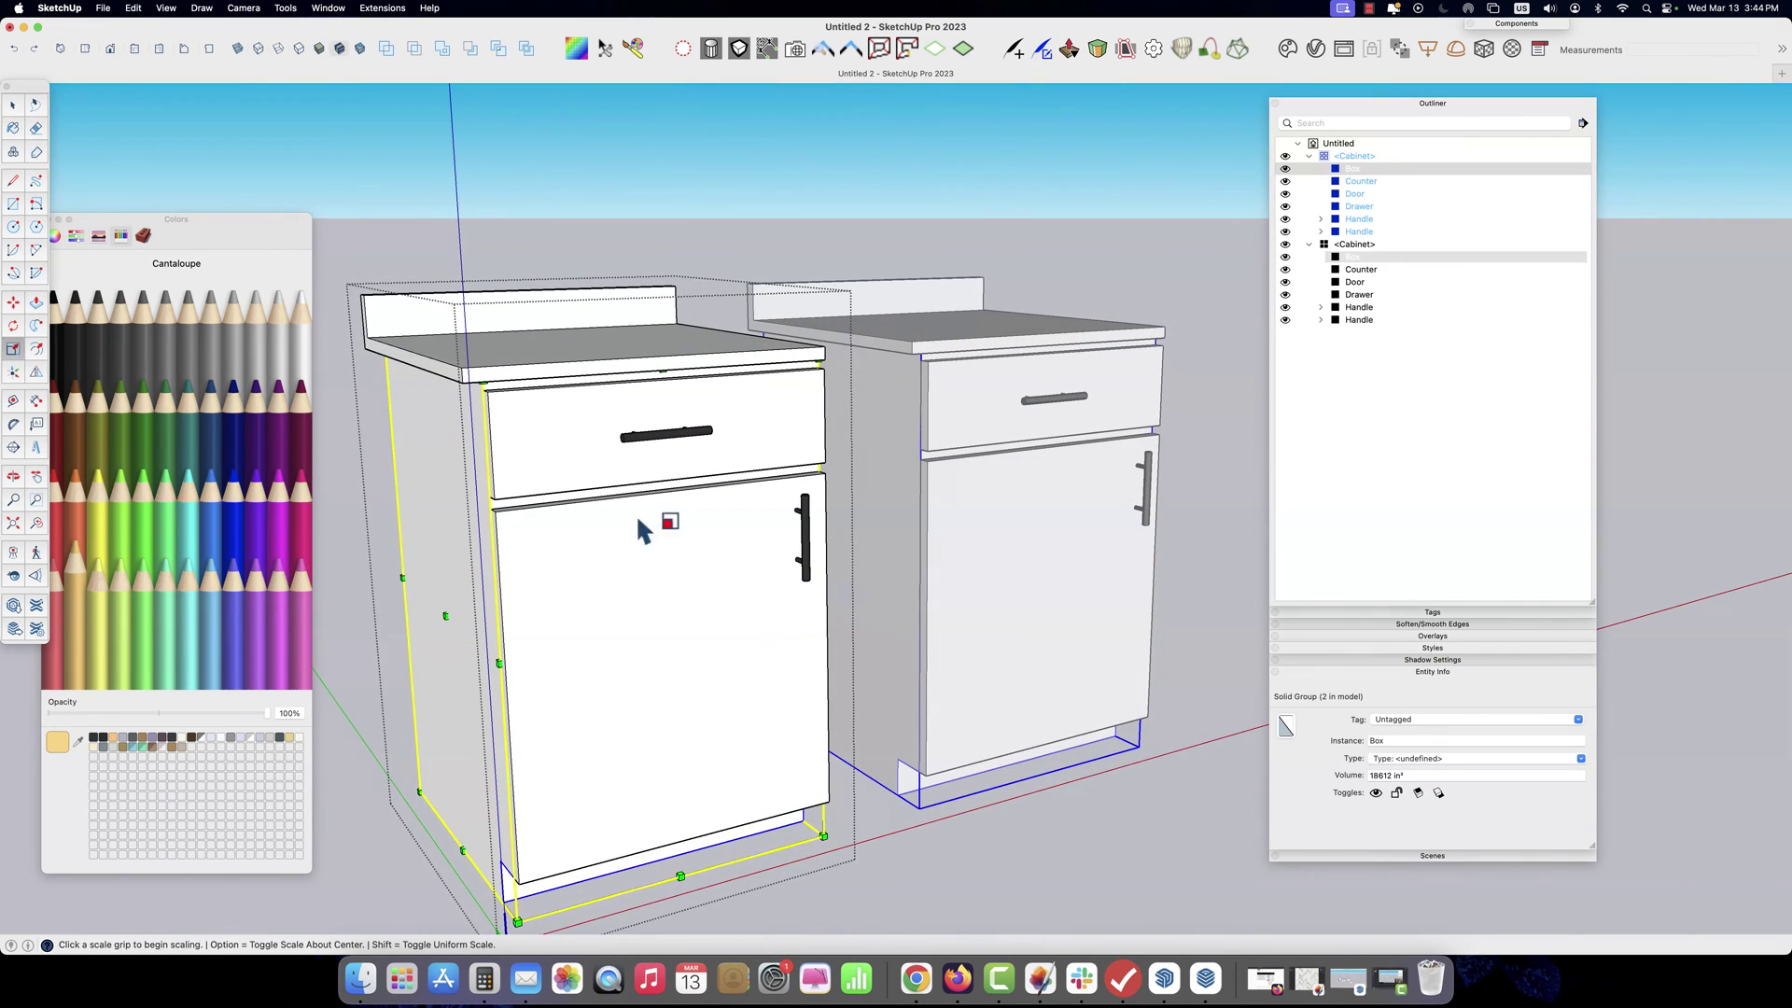
Scale the Counter group to 0.94 along the red axis, using the upper corner of the Box as reference
key("space")
left_click(443, 368)
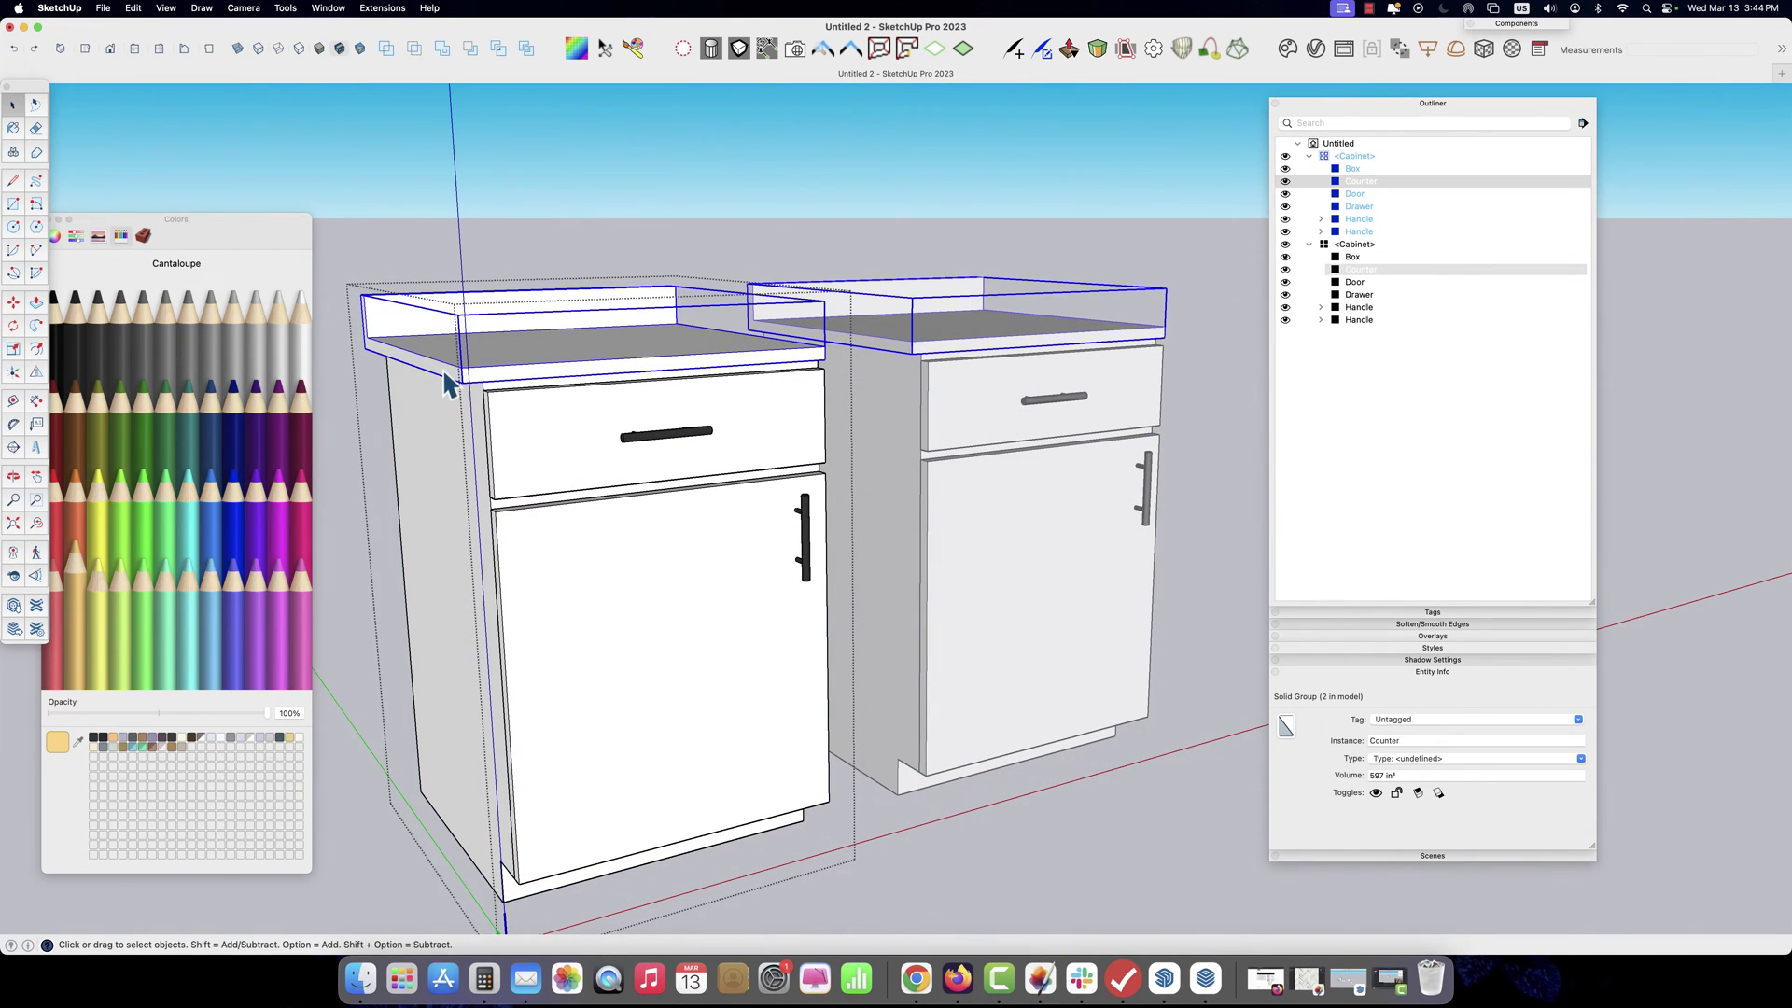
key("s")
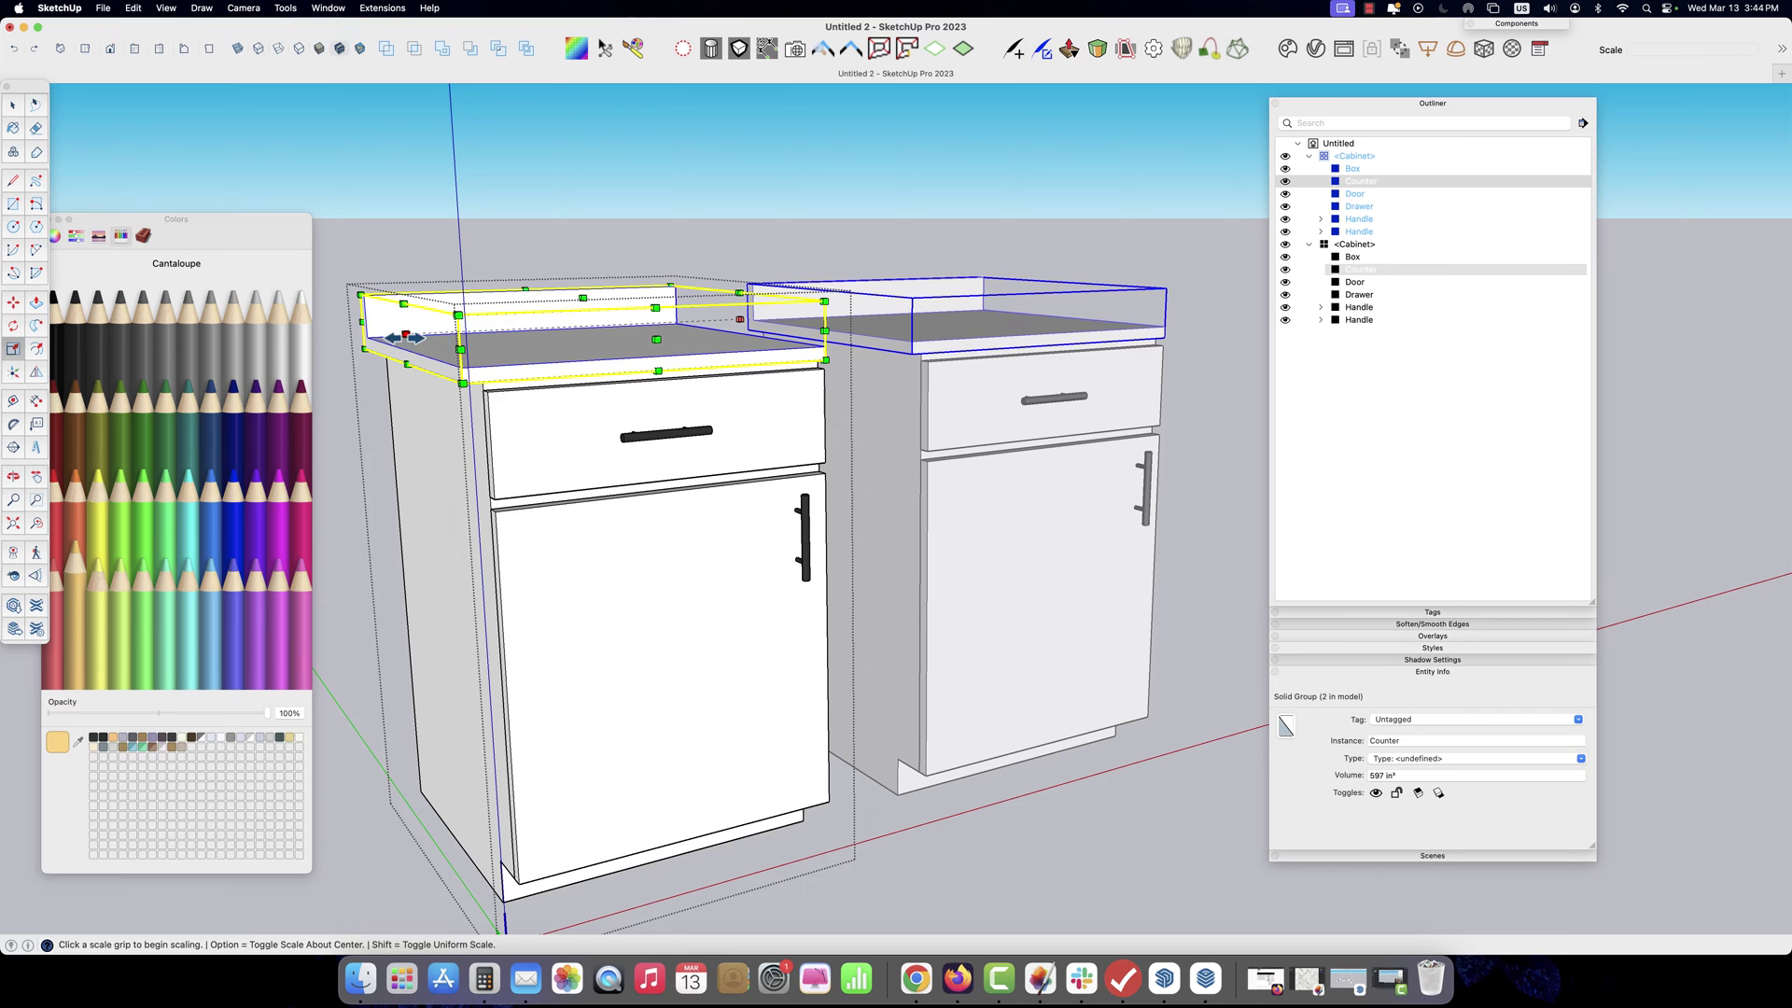
left_click(416, 338)
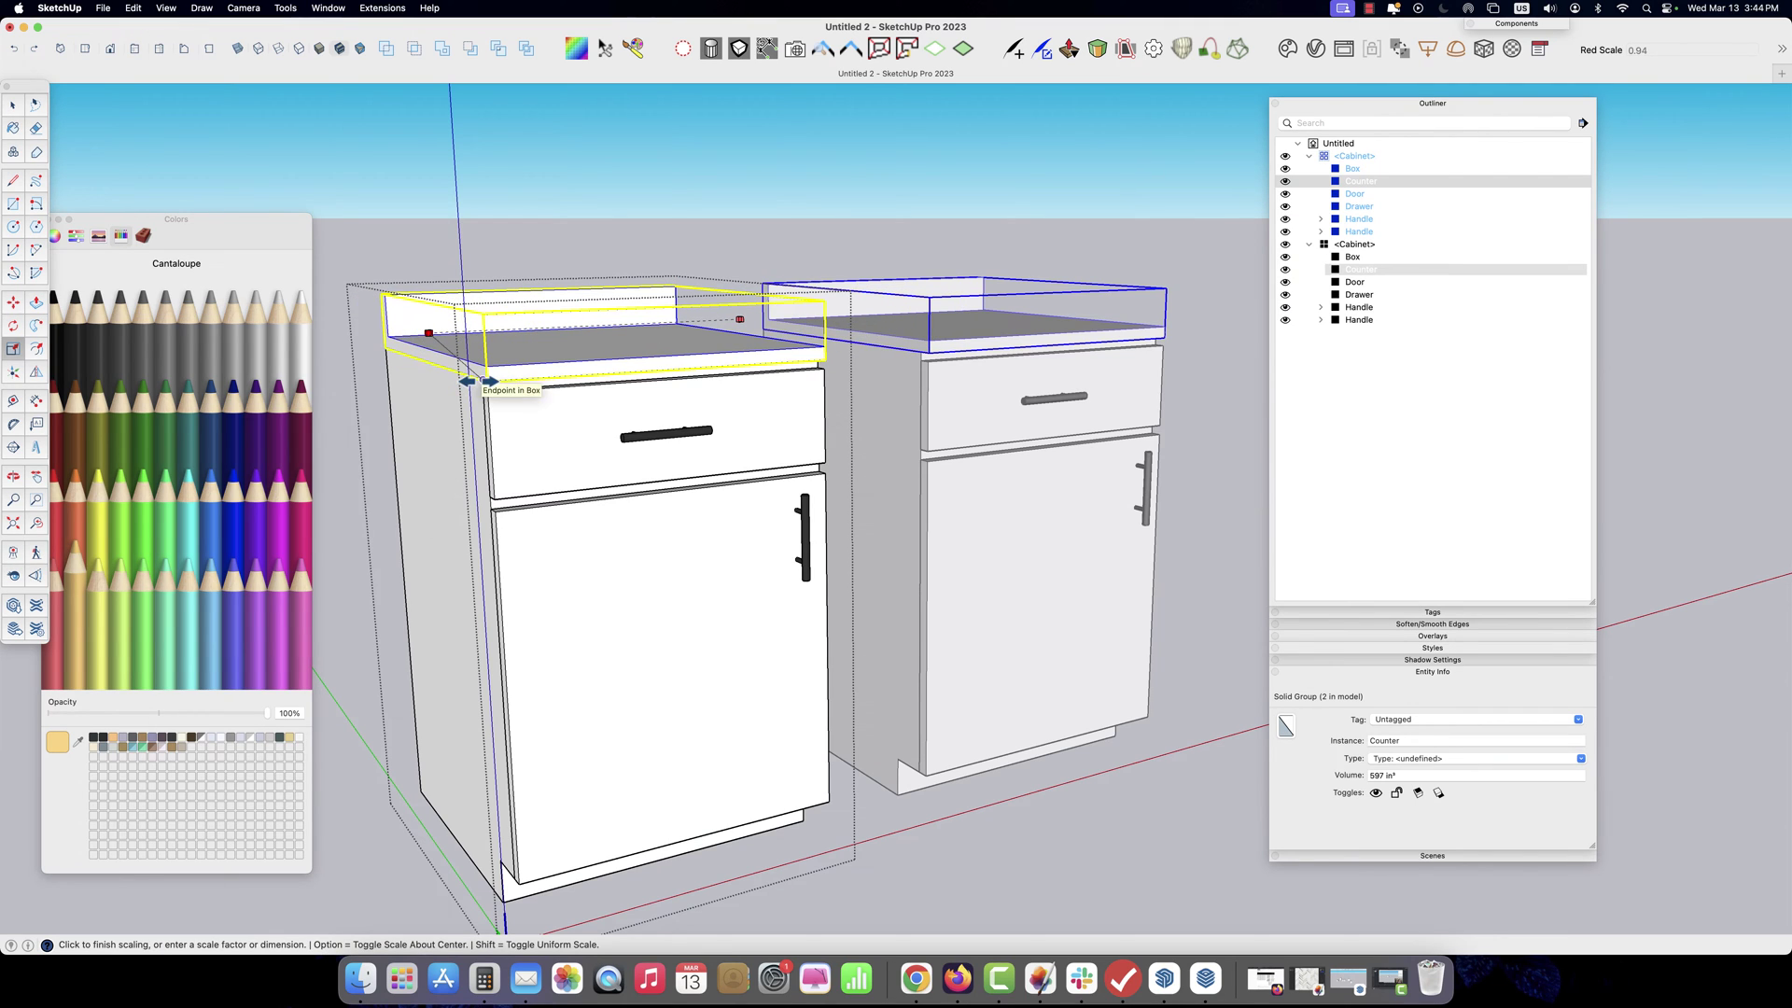
left_click(447, 360)
key("space")
Close the component and select each of the two Cabinet instances in turn to compare them
middle_click_drag(964, 572, 794, 532)
left_click(1377, 157)
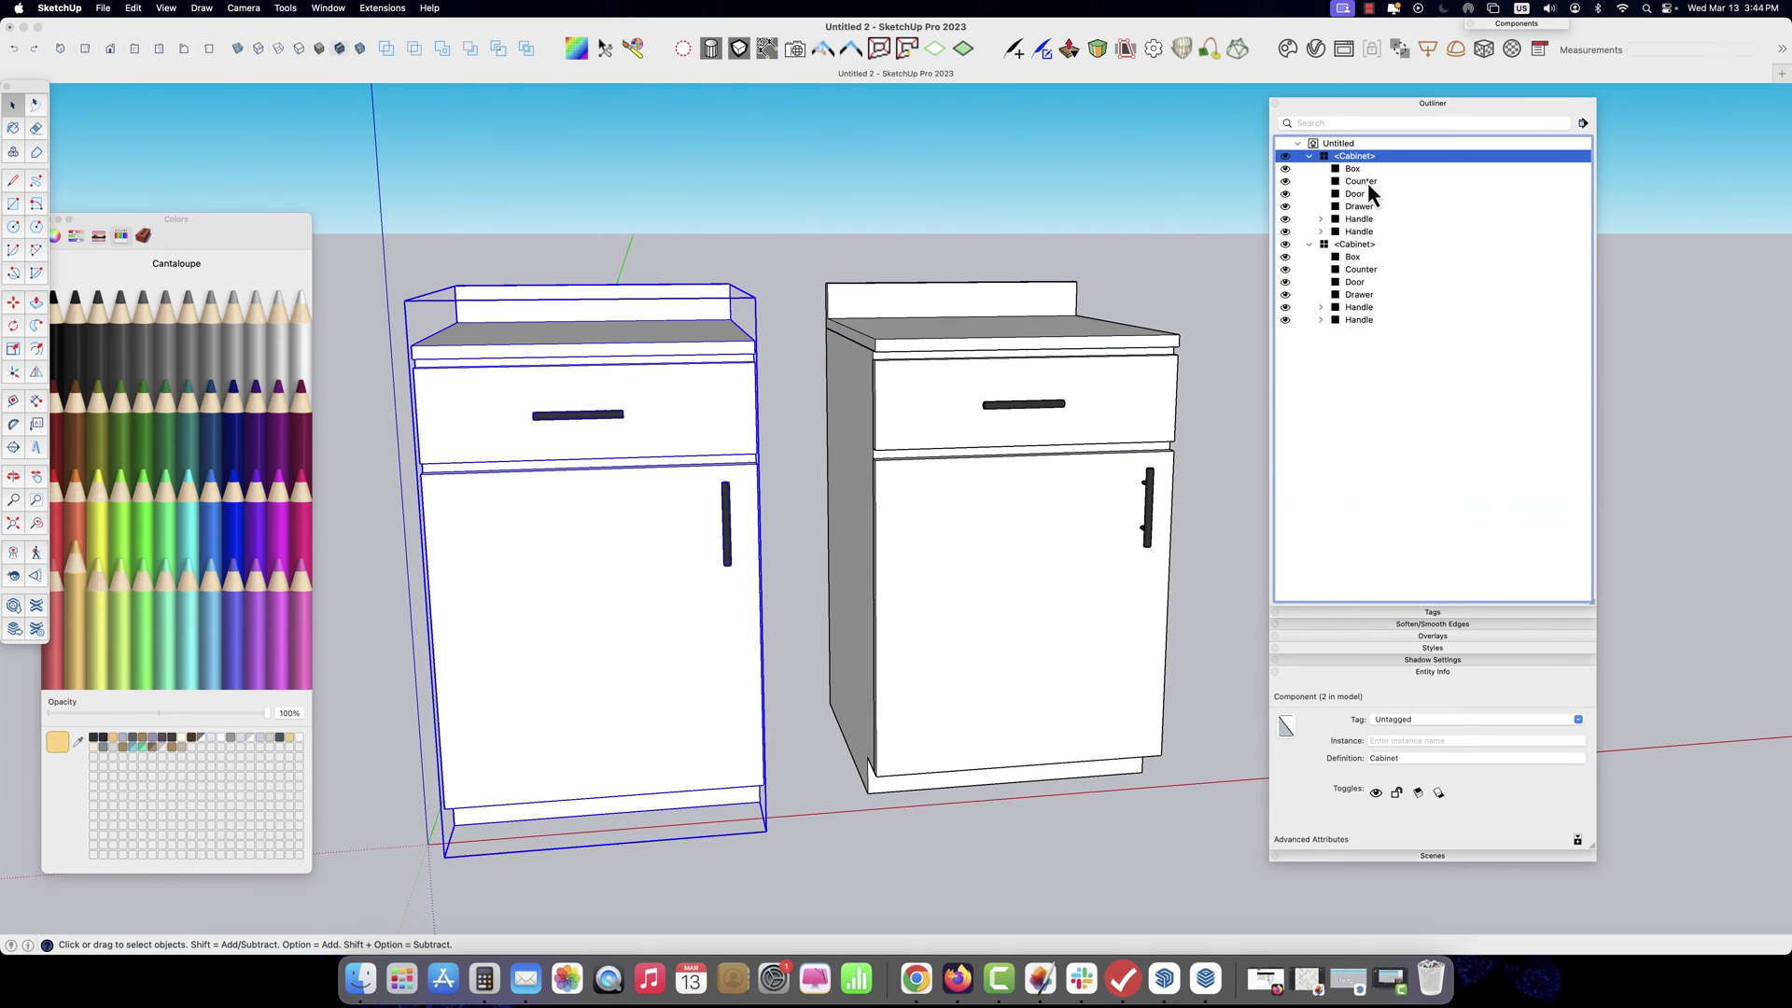
left_click(1371, 245)
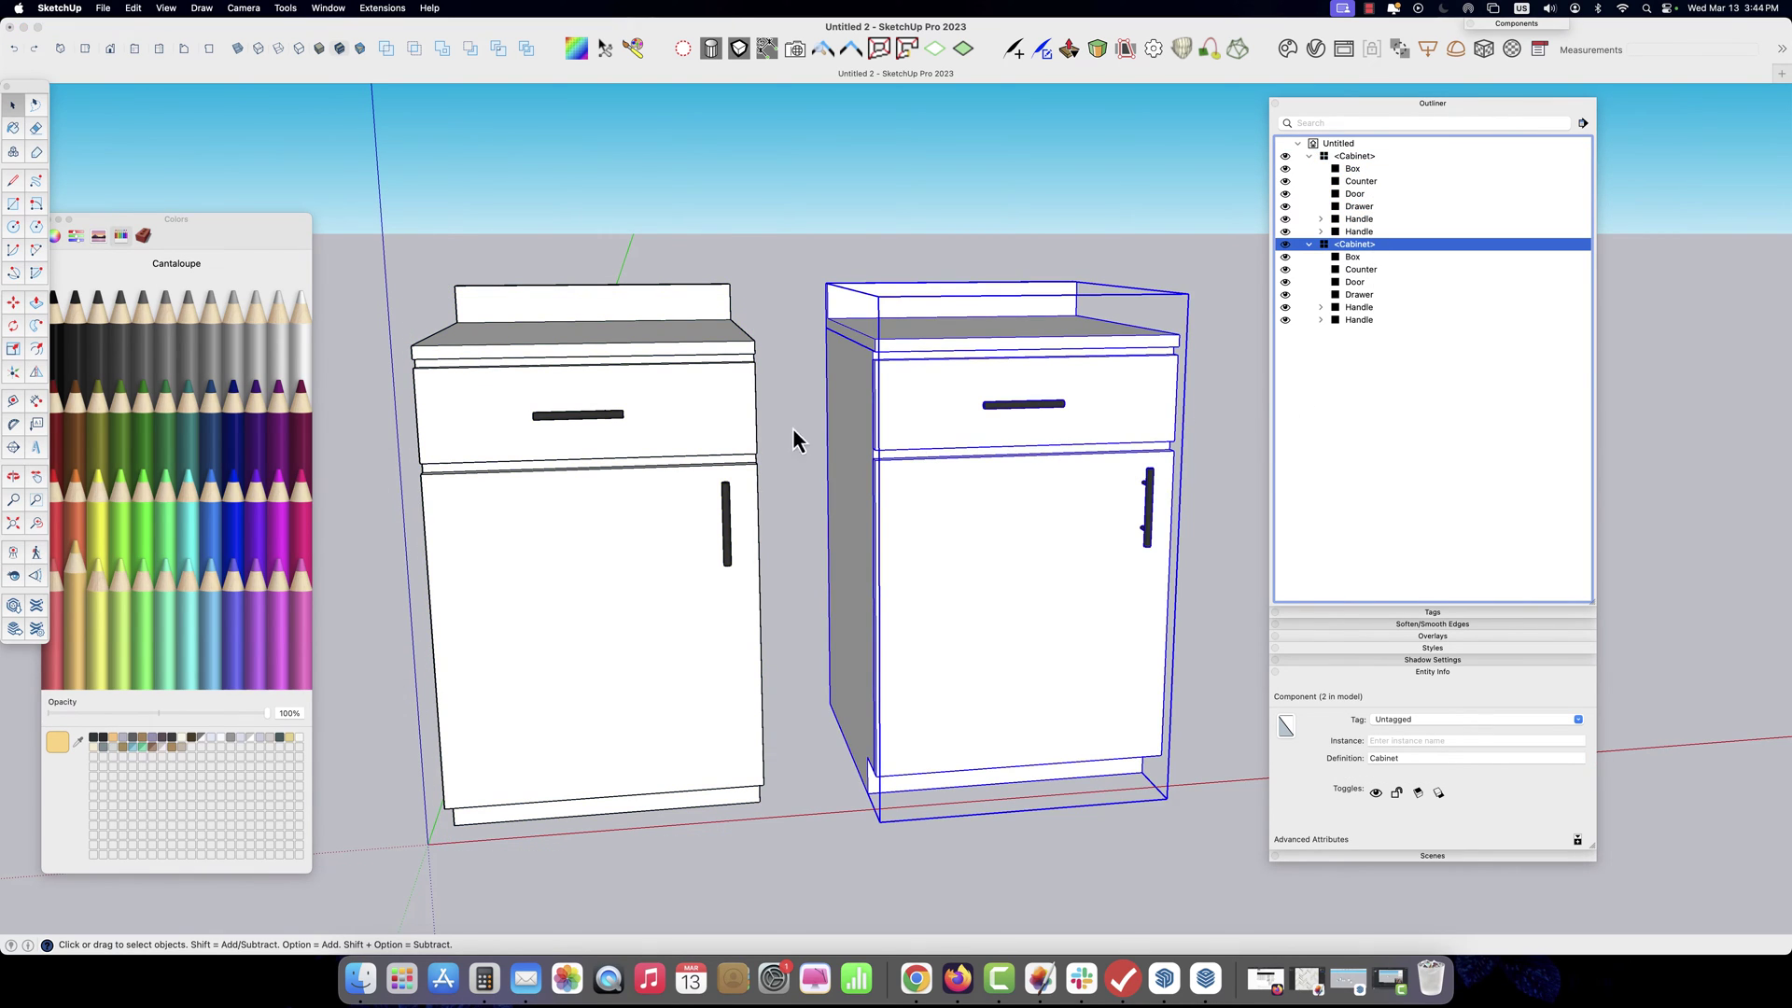
Reopen the original Cabinet component and move the drawer's Handle group slightly along the red axis toward the drawer's centre
double_click(560, 428)
left_click(579, 416)
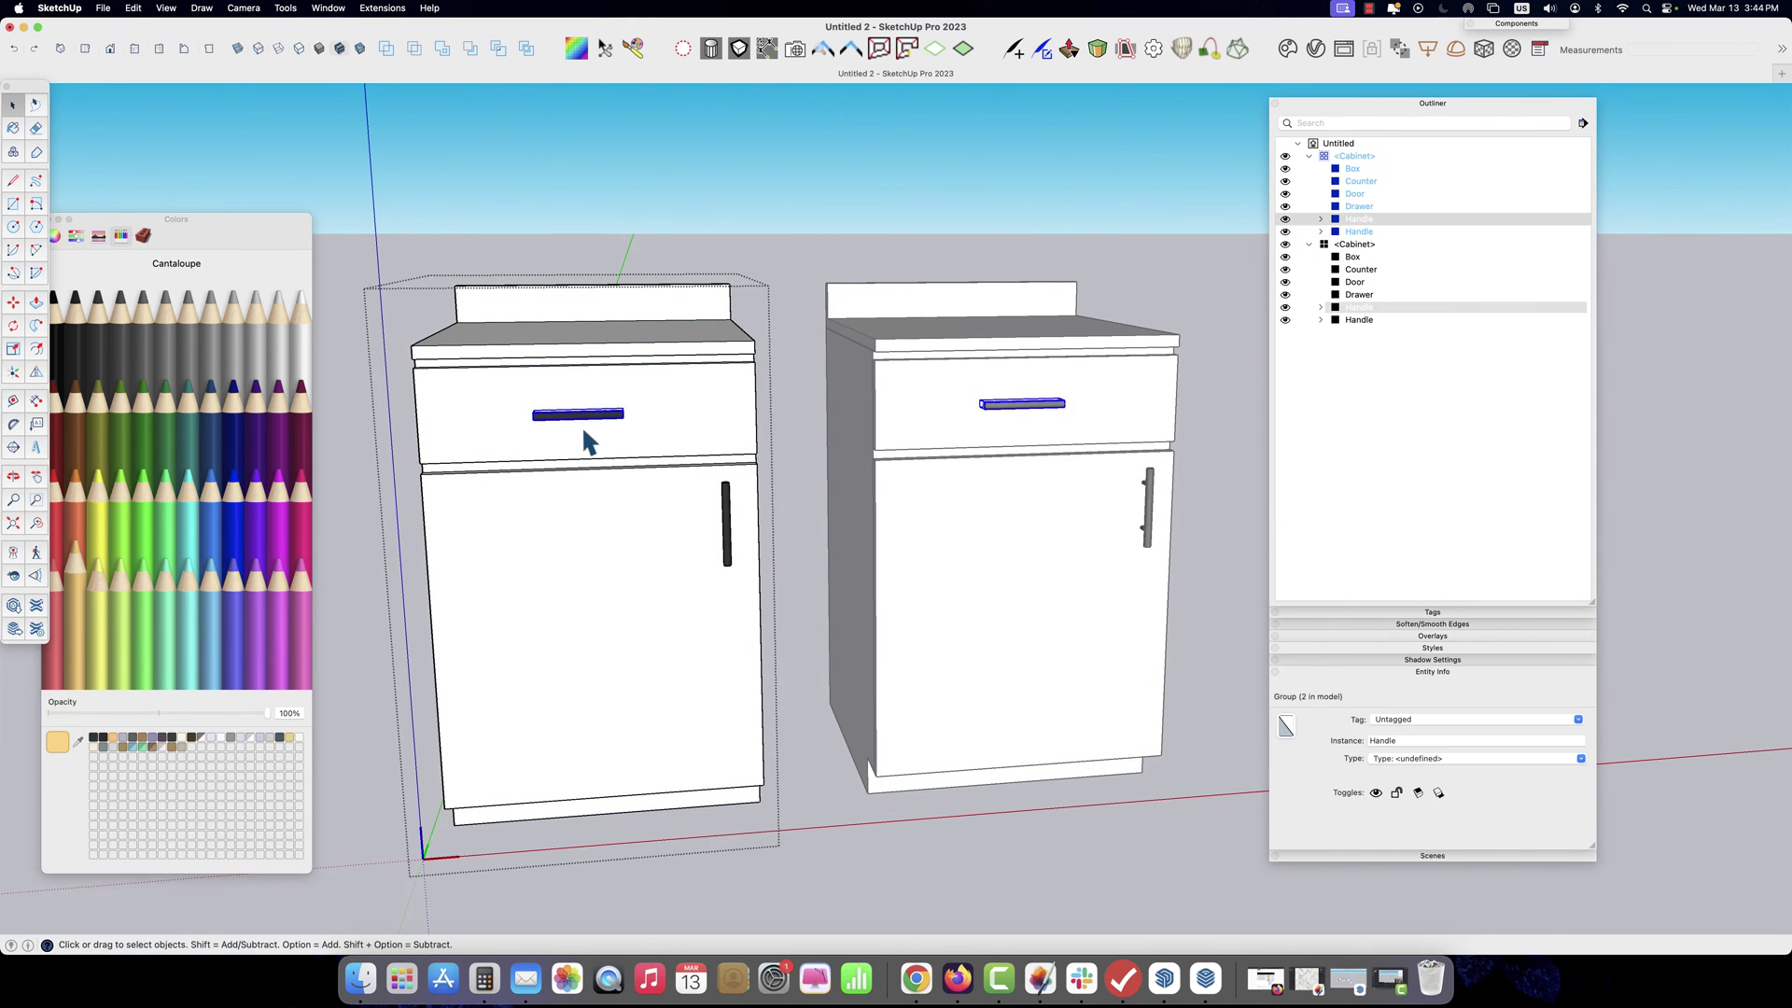
key("m")
left_click(580, 423)
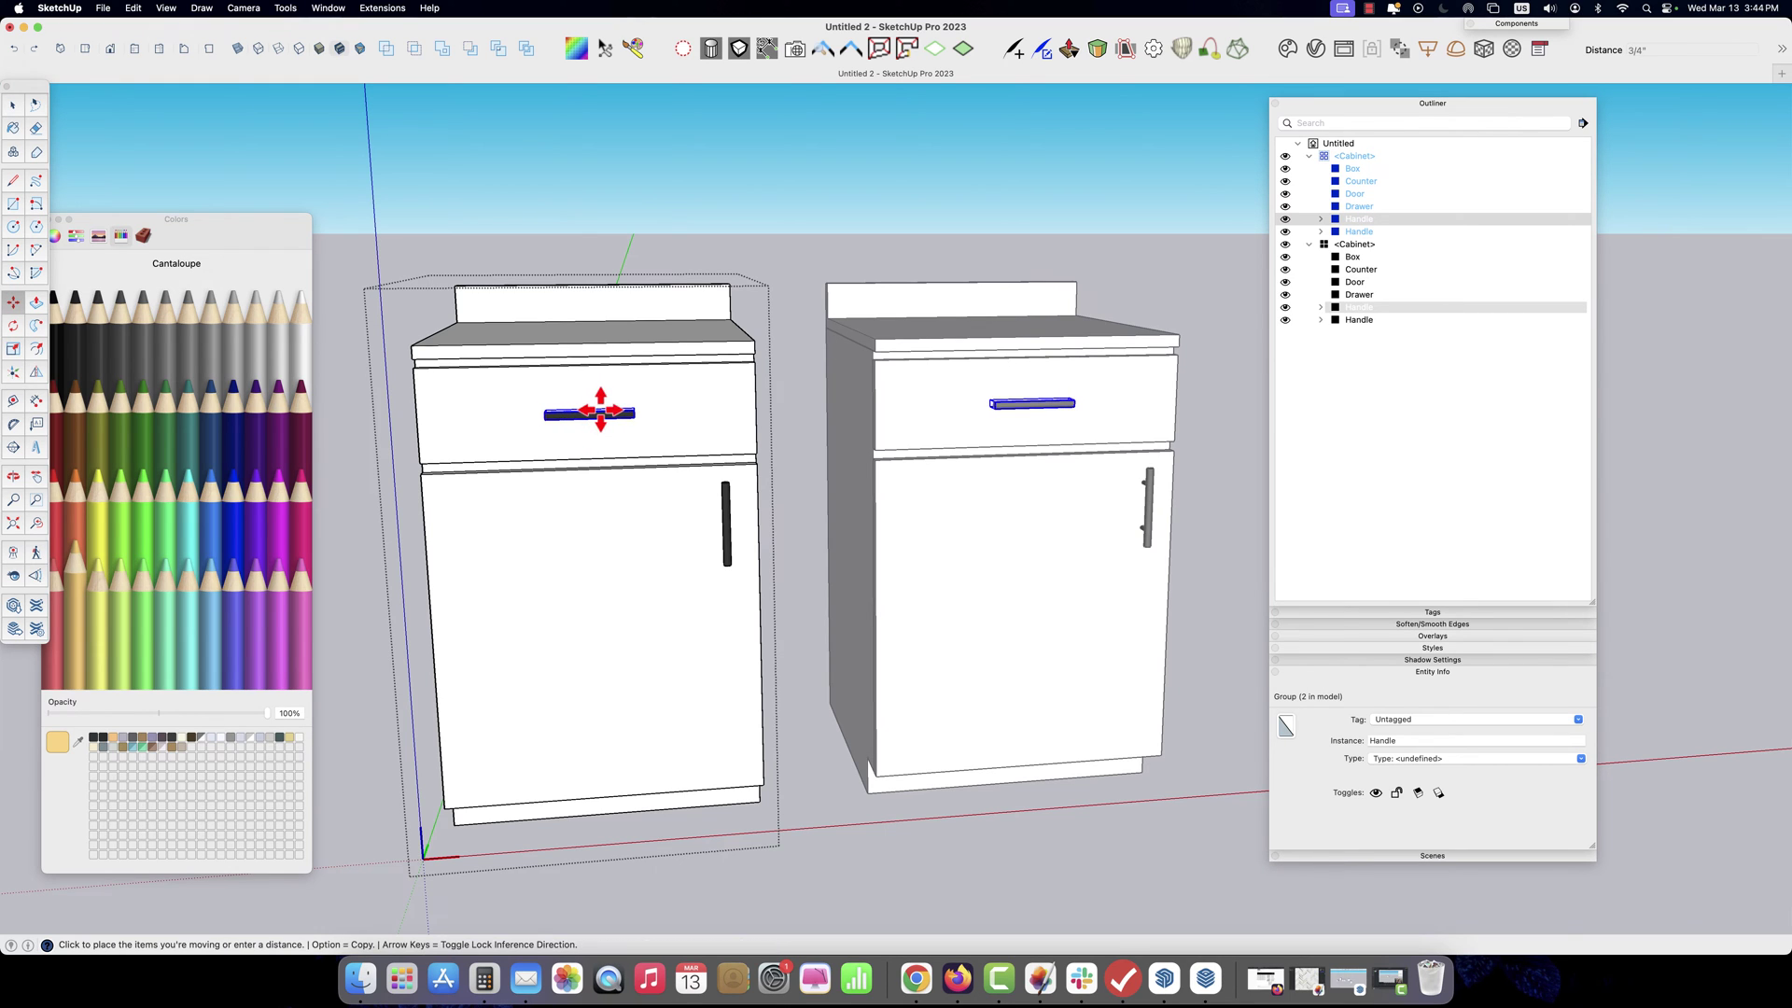
left_click(602, 412)
left_click(756, 586)
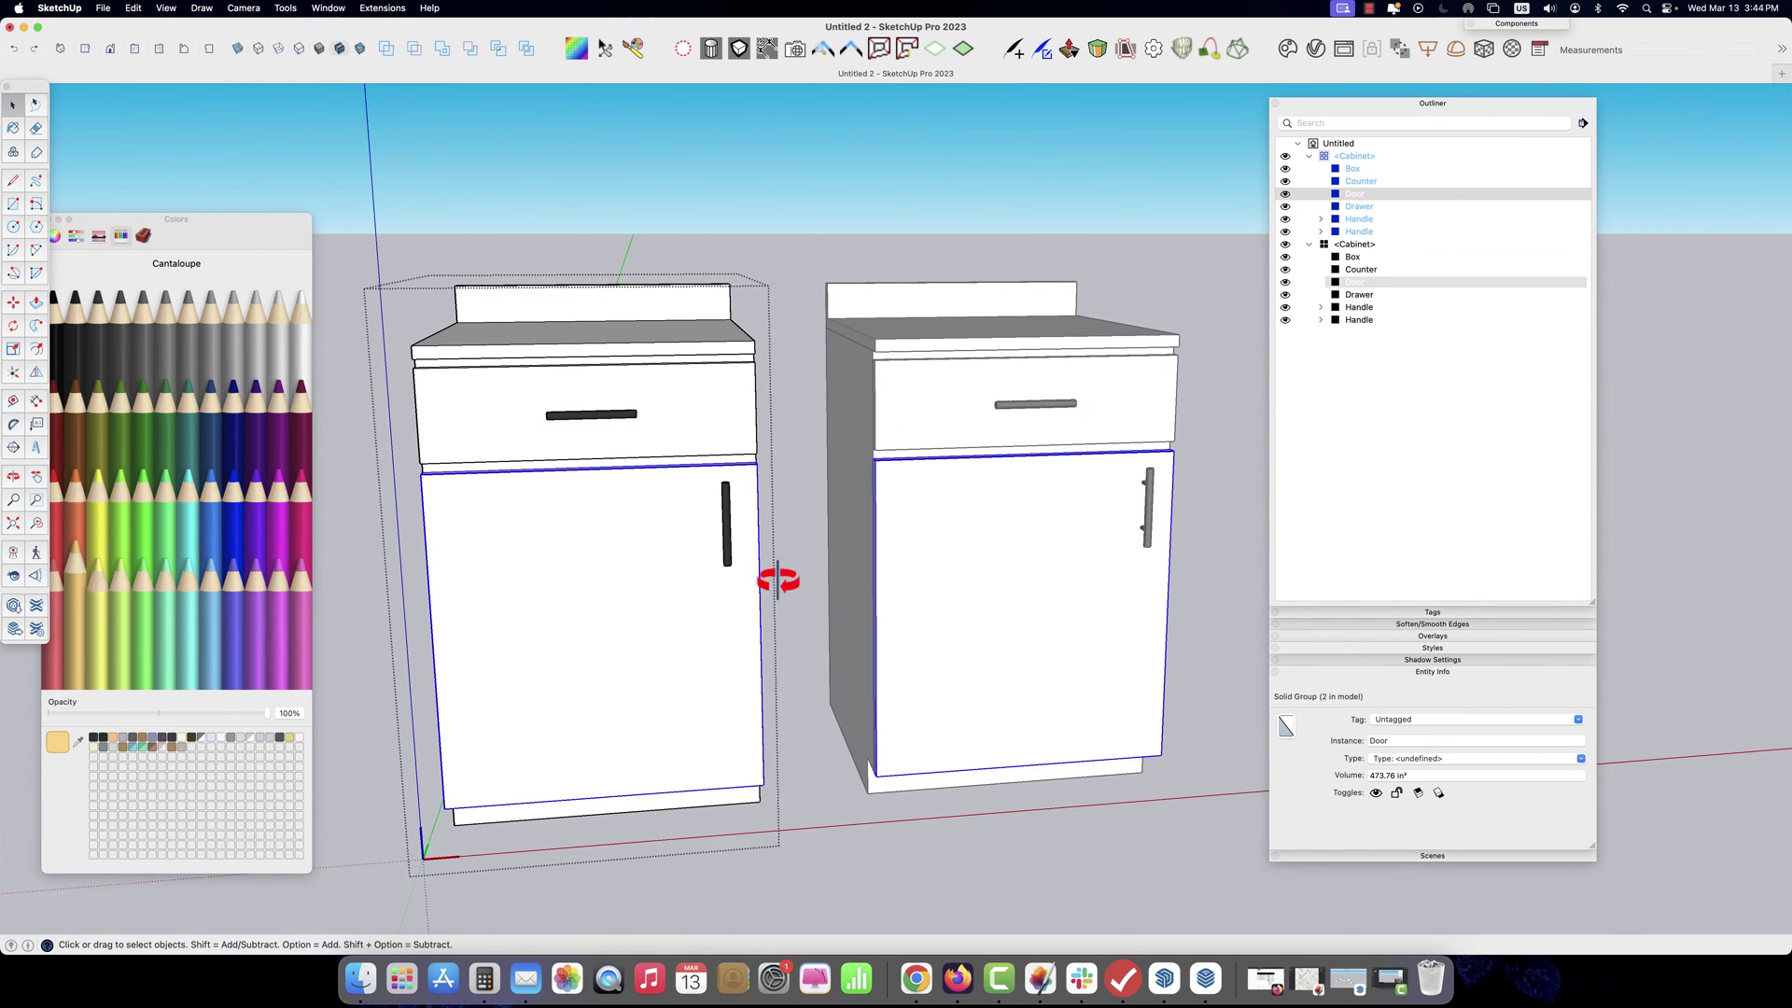
Open the drawer's Handle group, paint its parts with the Cantaloupe colour, and close the group and the Cabinet component
middle_click_drag(780, 580, 590, 429)
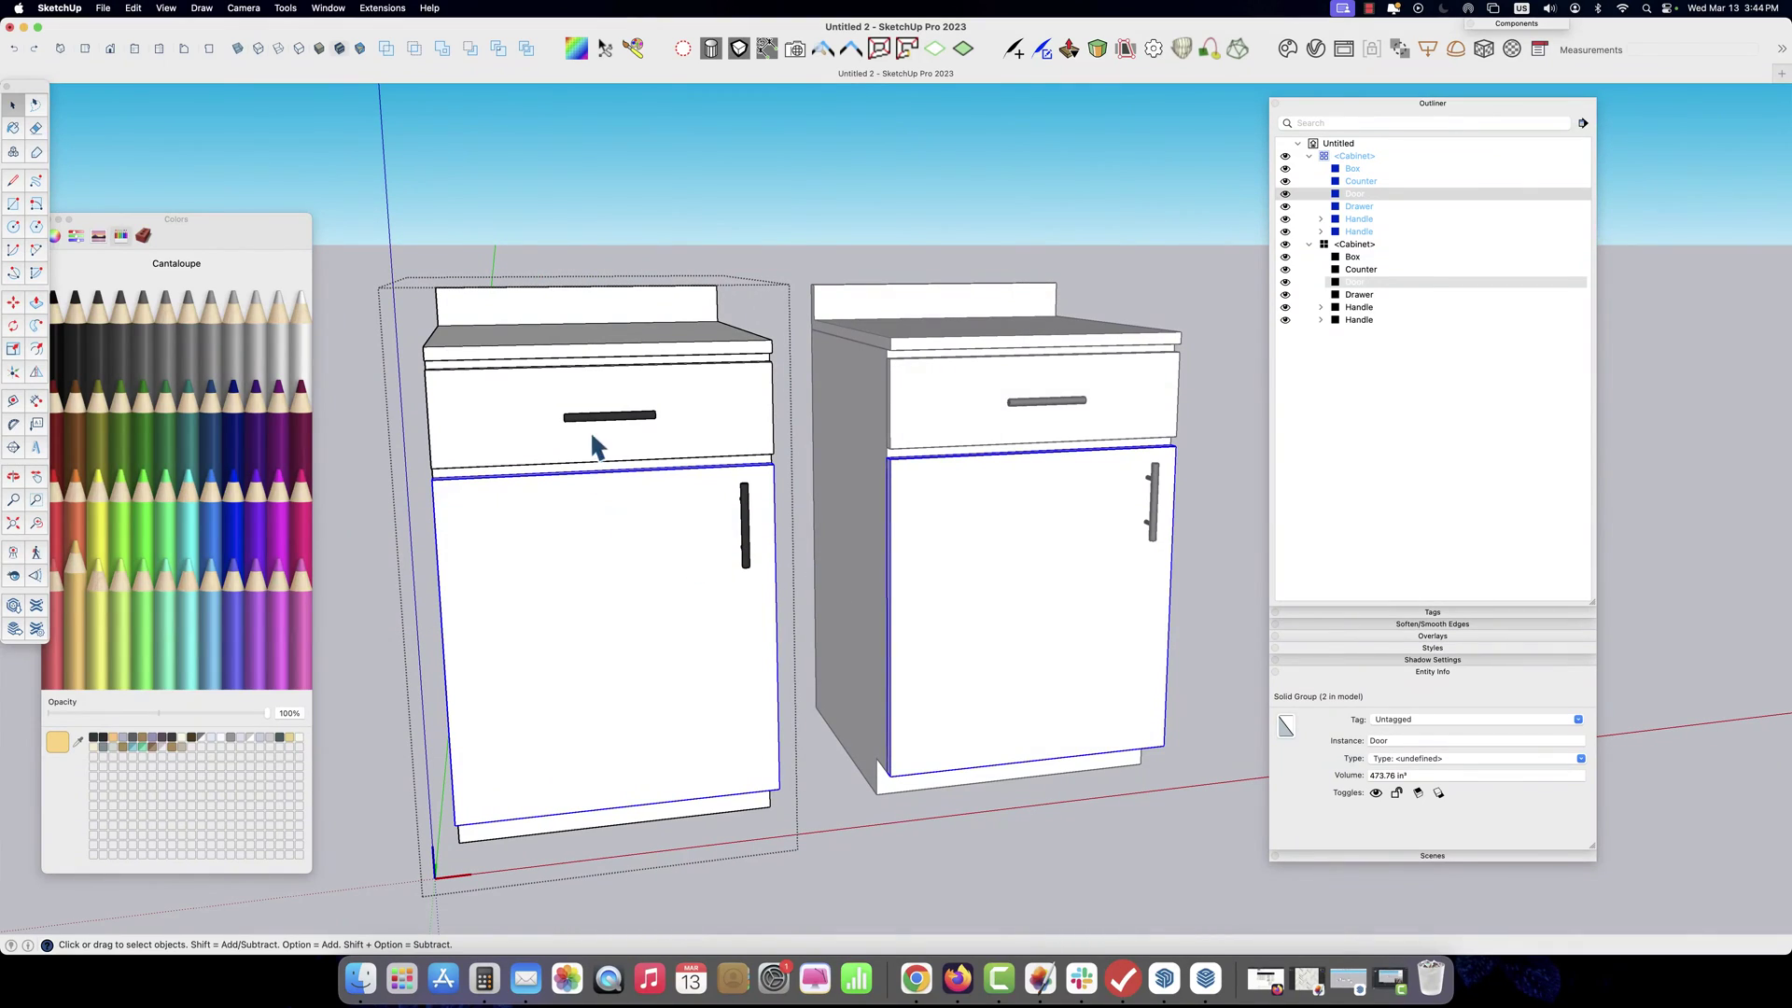
left_click(598, 425)
double_click(597, 425)
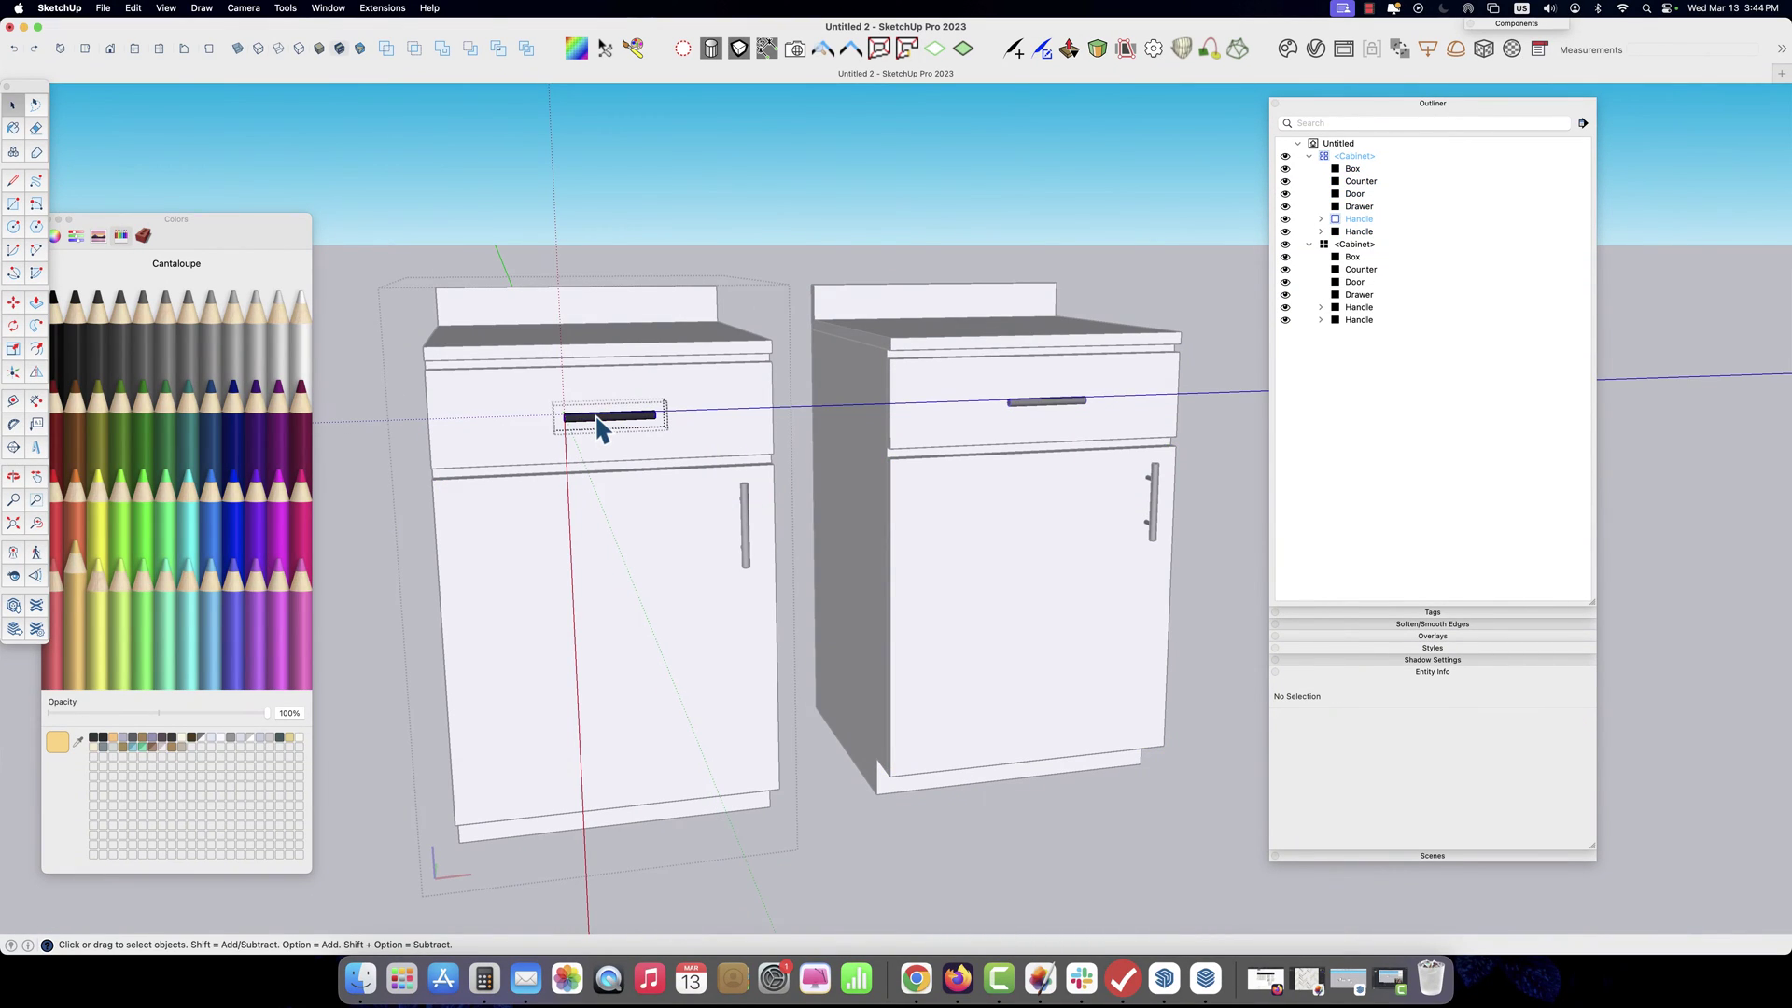
left_click(600, 428)
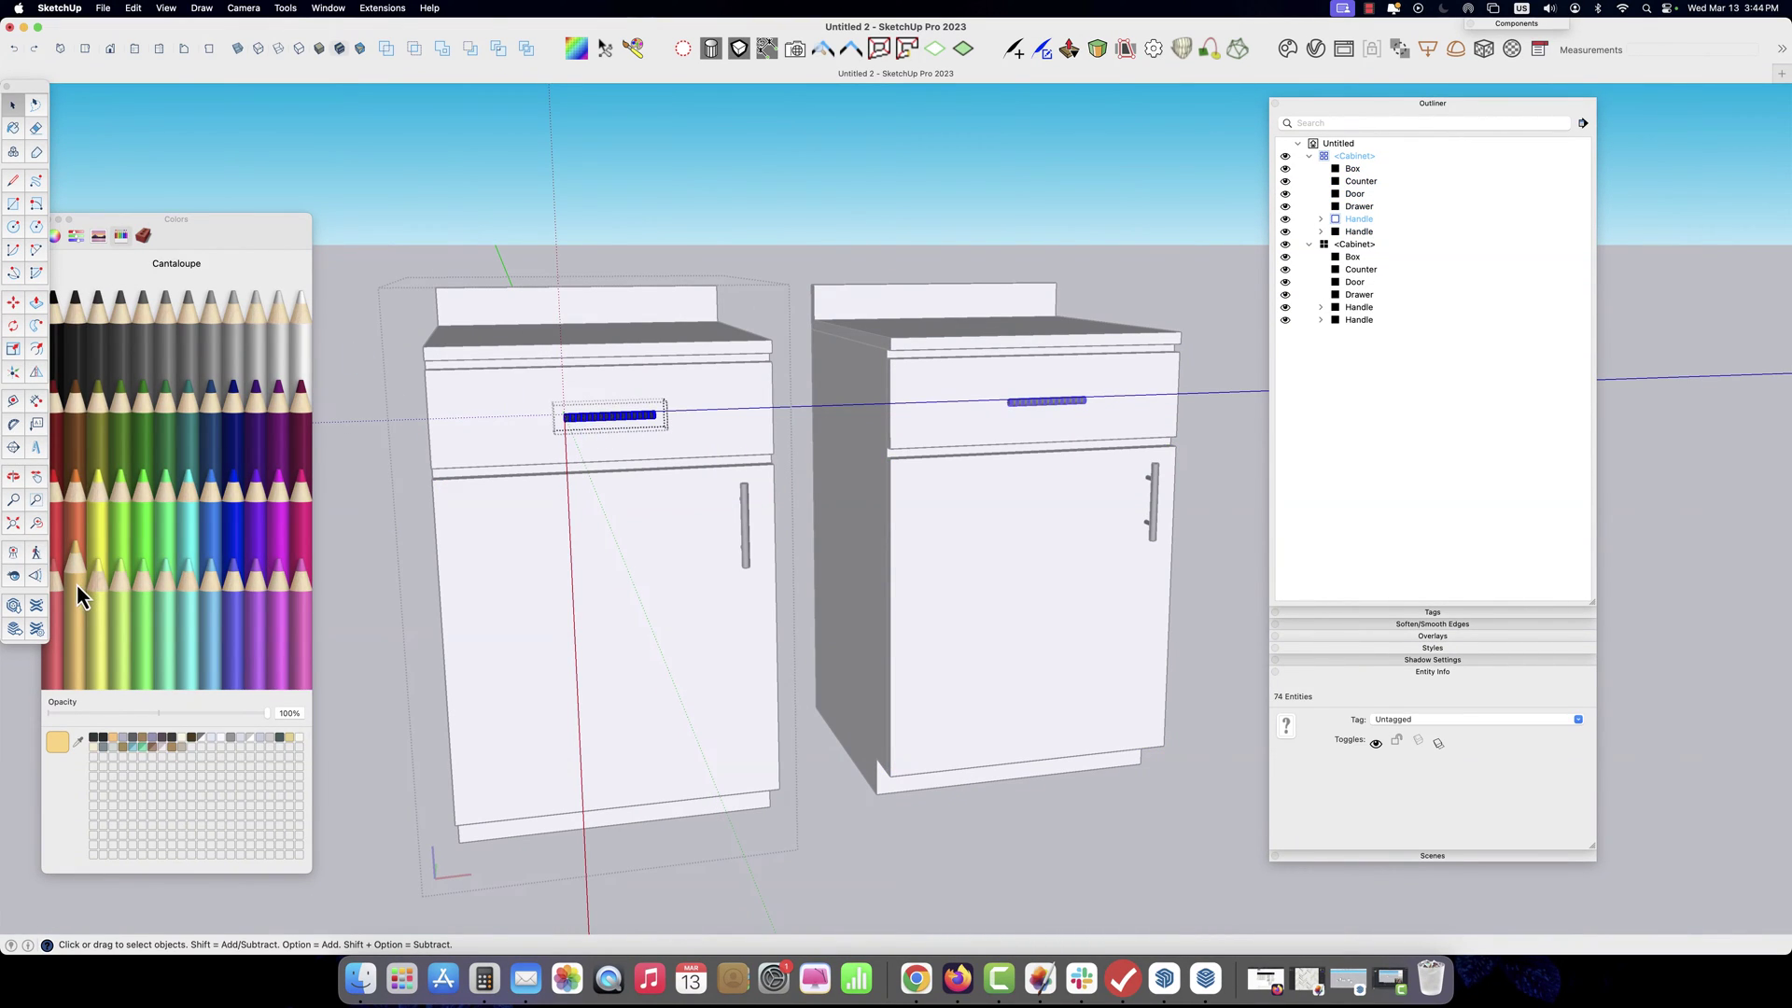
left_click(14, 130)
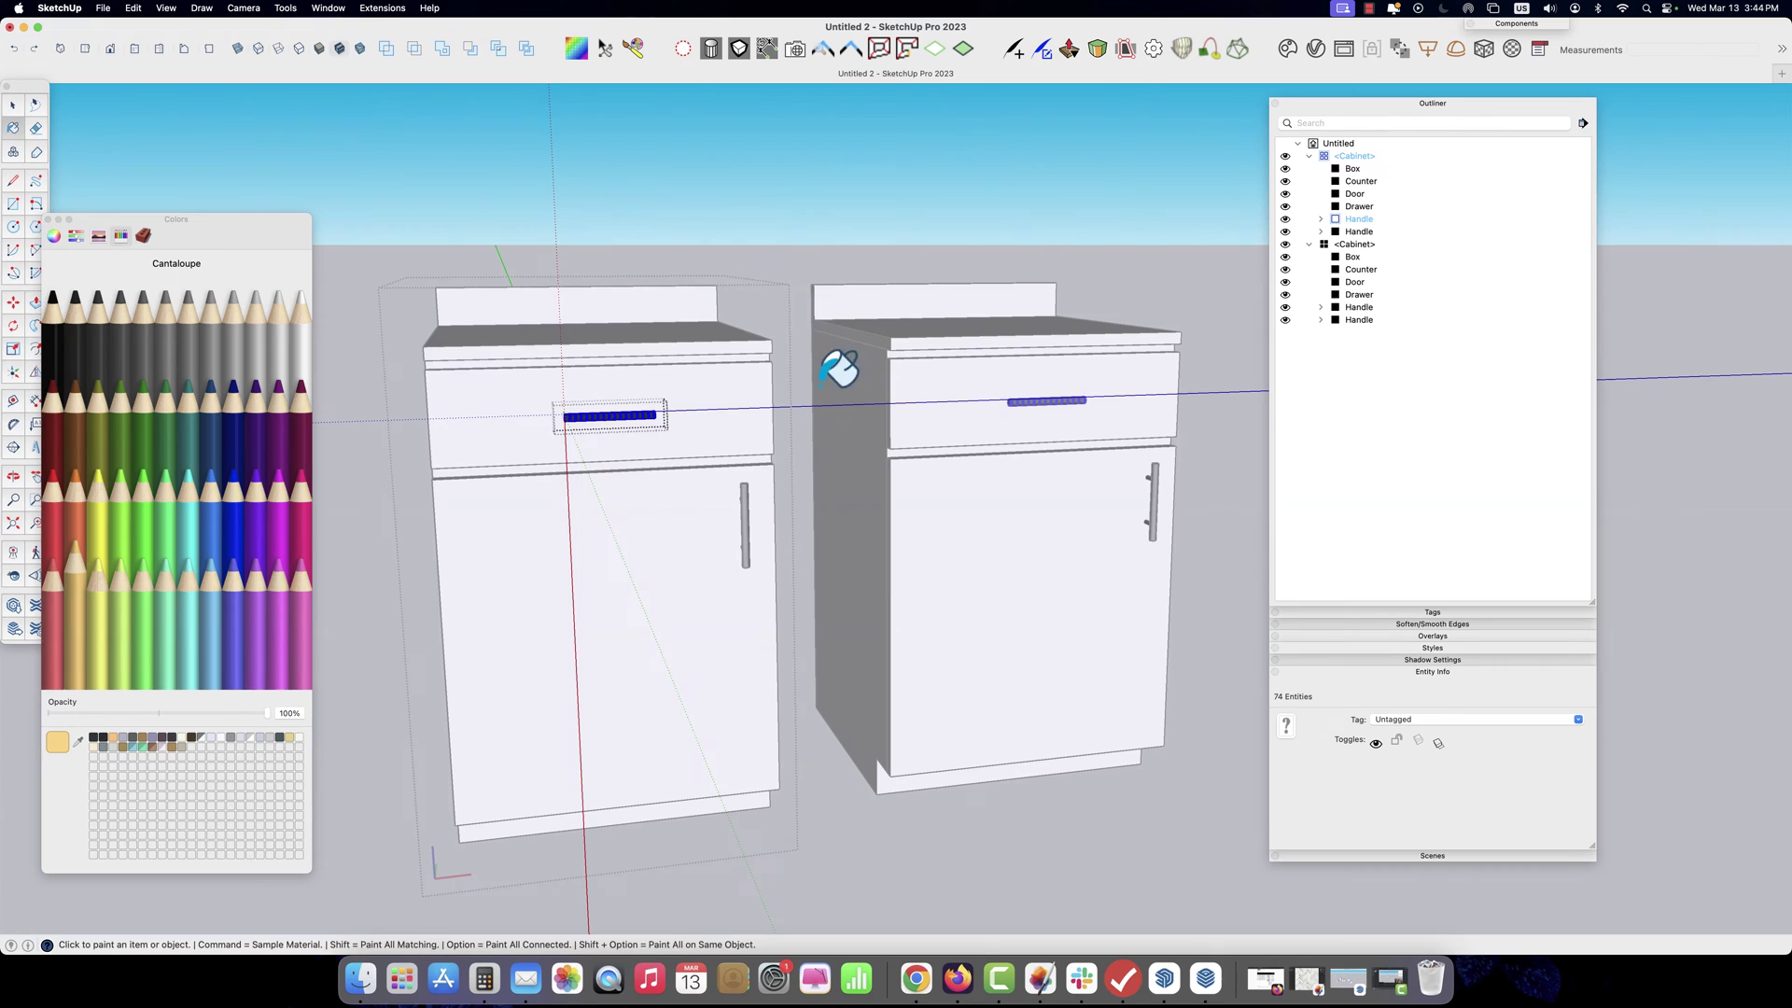
left_click(651, 416)
key("space")
left_click(664, 261)
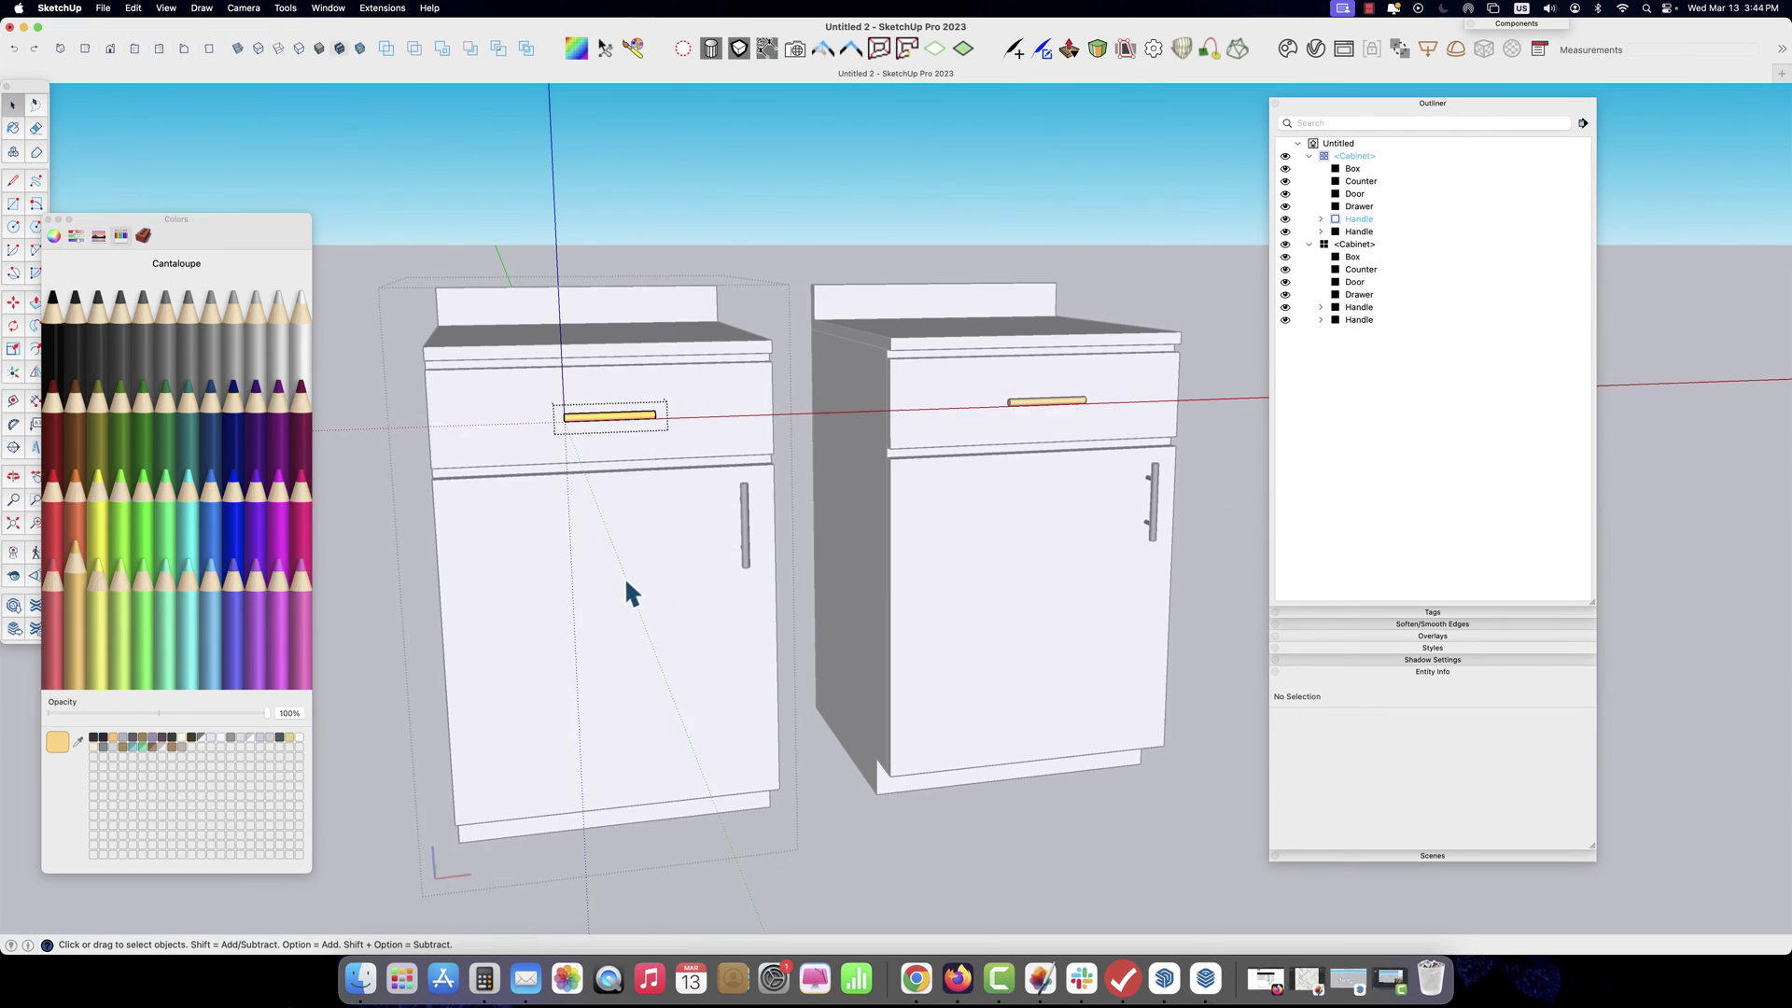
left_click(624, 574)
left_click(620, 416)
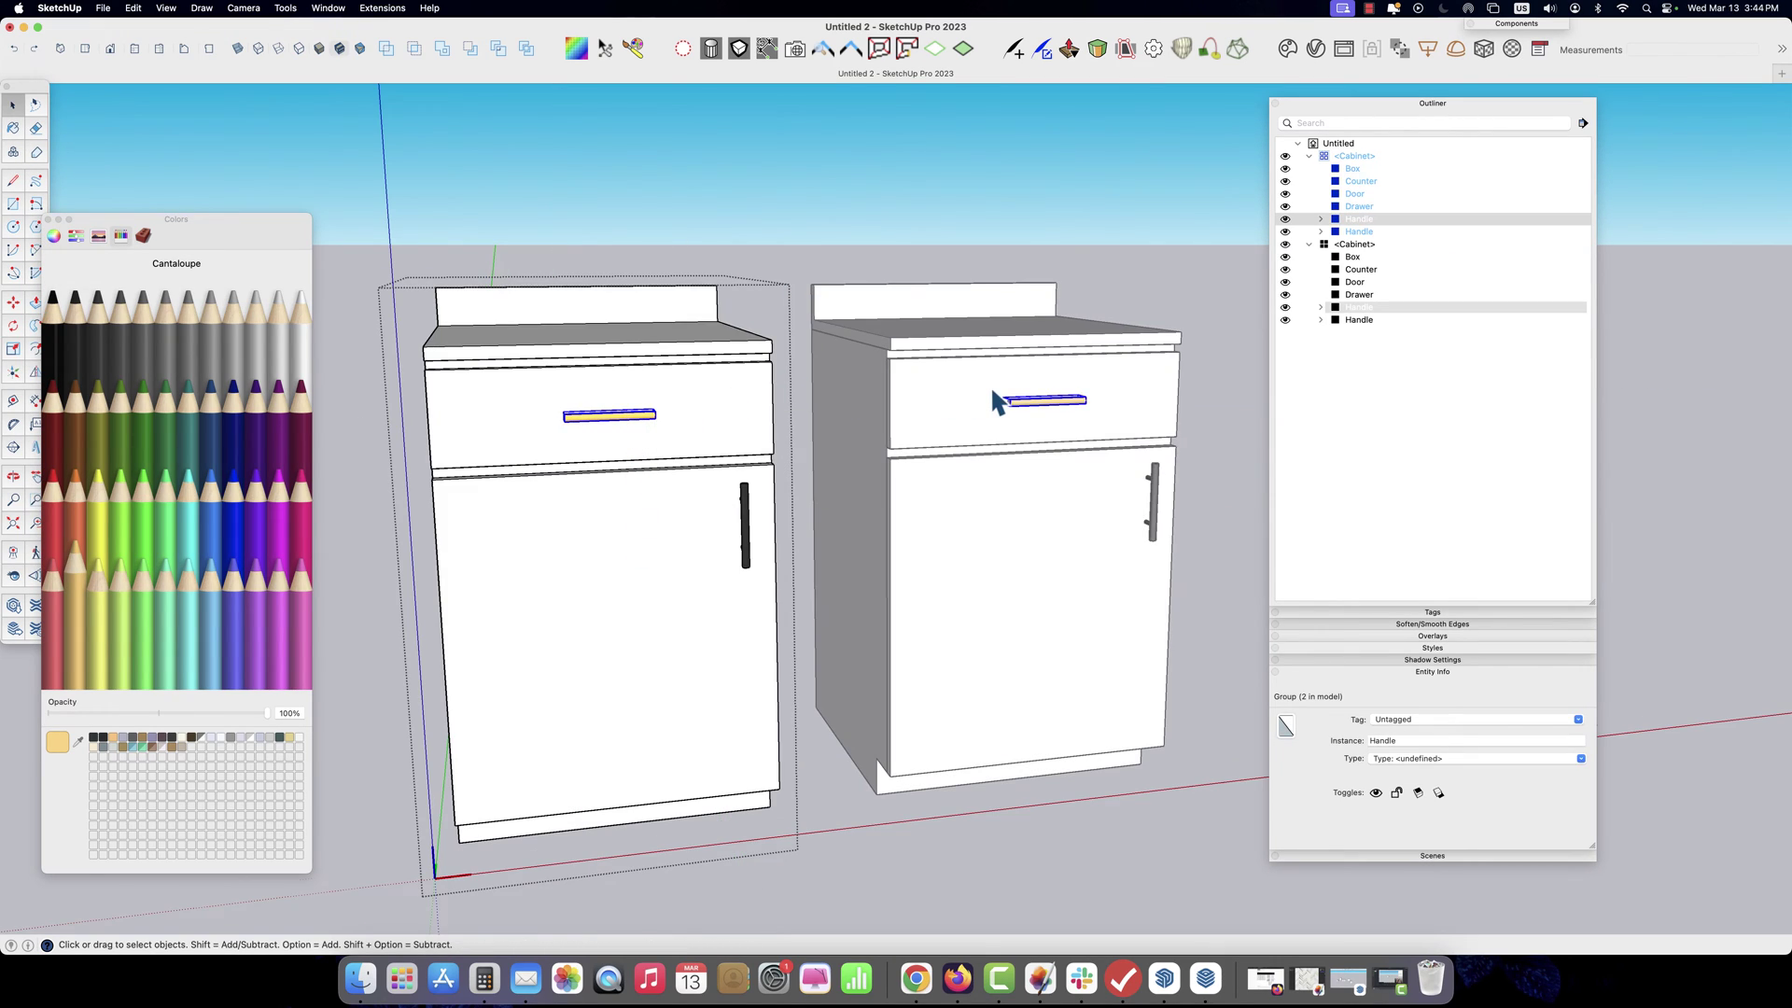
left_click(1213, 345)
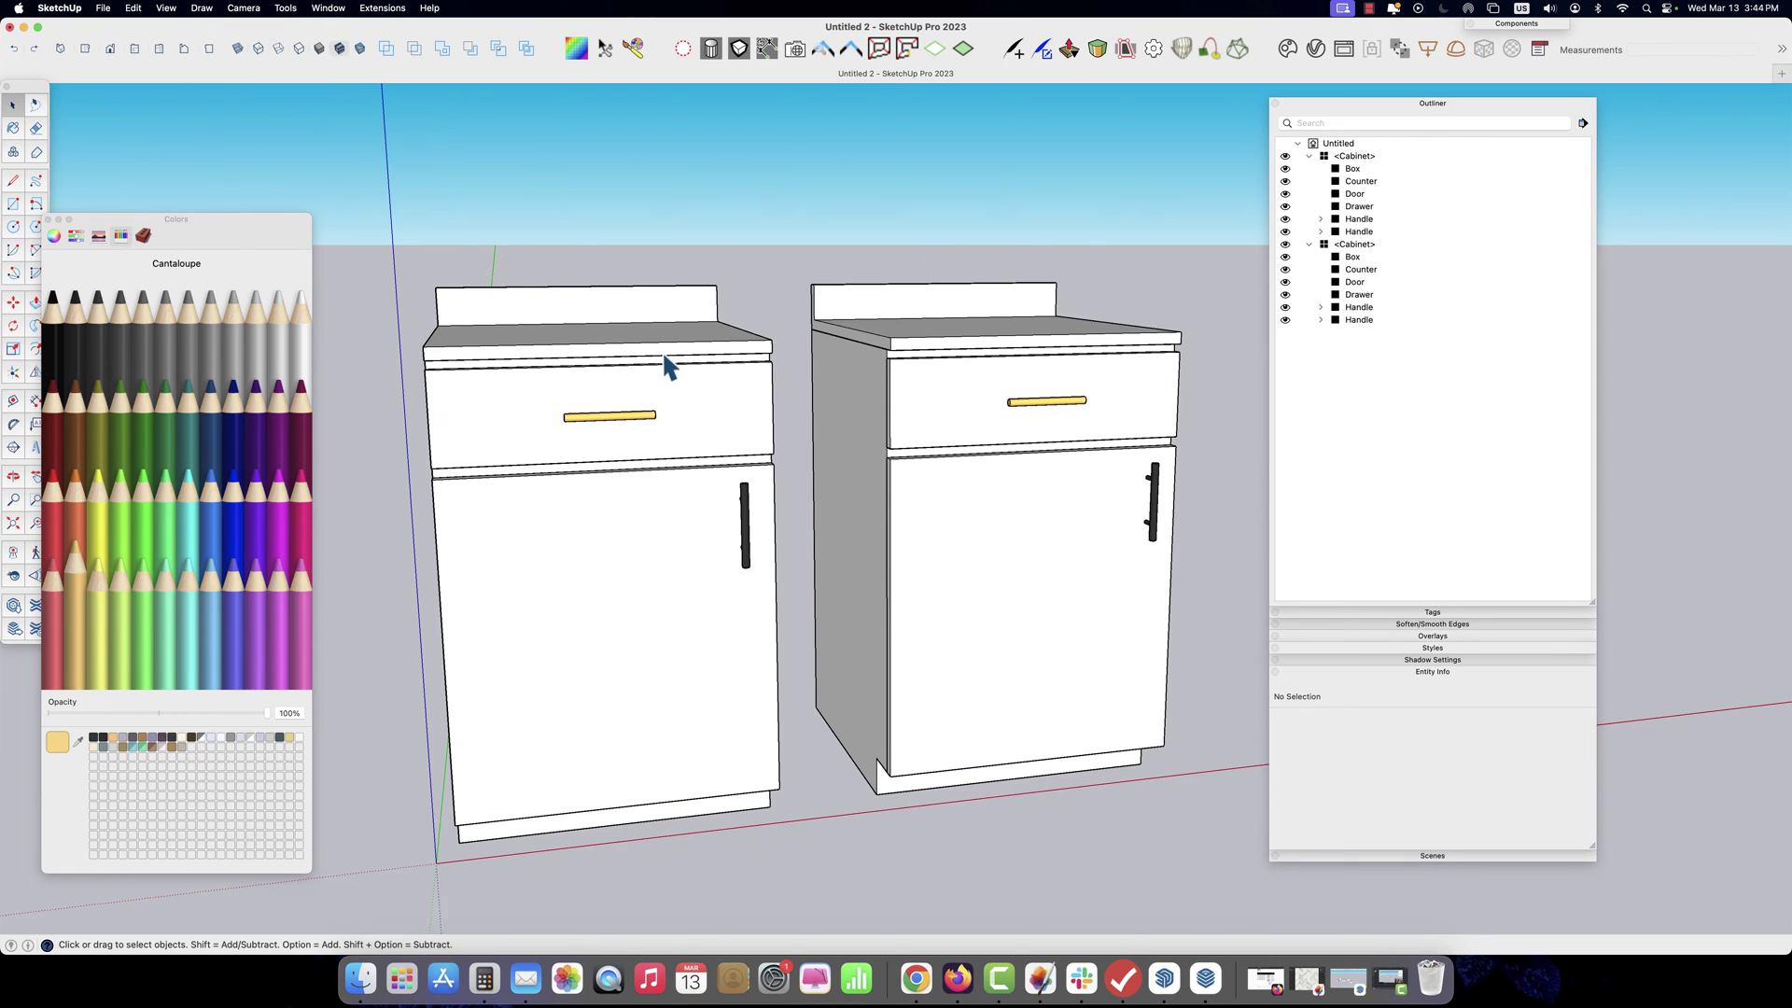
Undo the colour applied to the drawer handle and close its Handle group, staying inside the Cabinet component
middle_click_drag(958, 379, 743, 552)
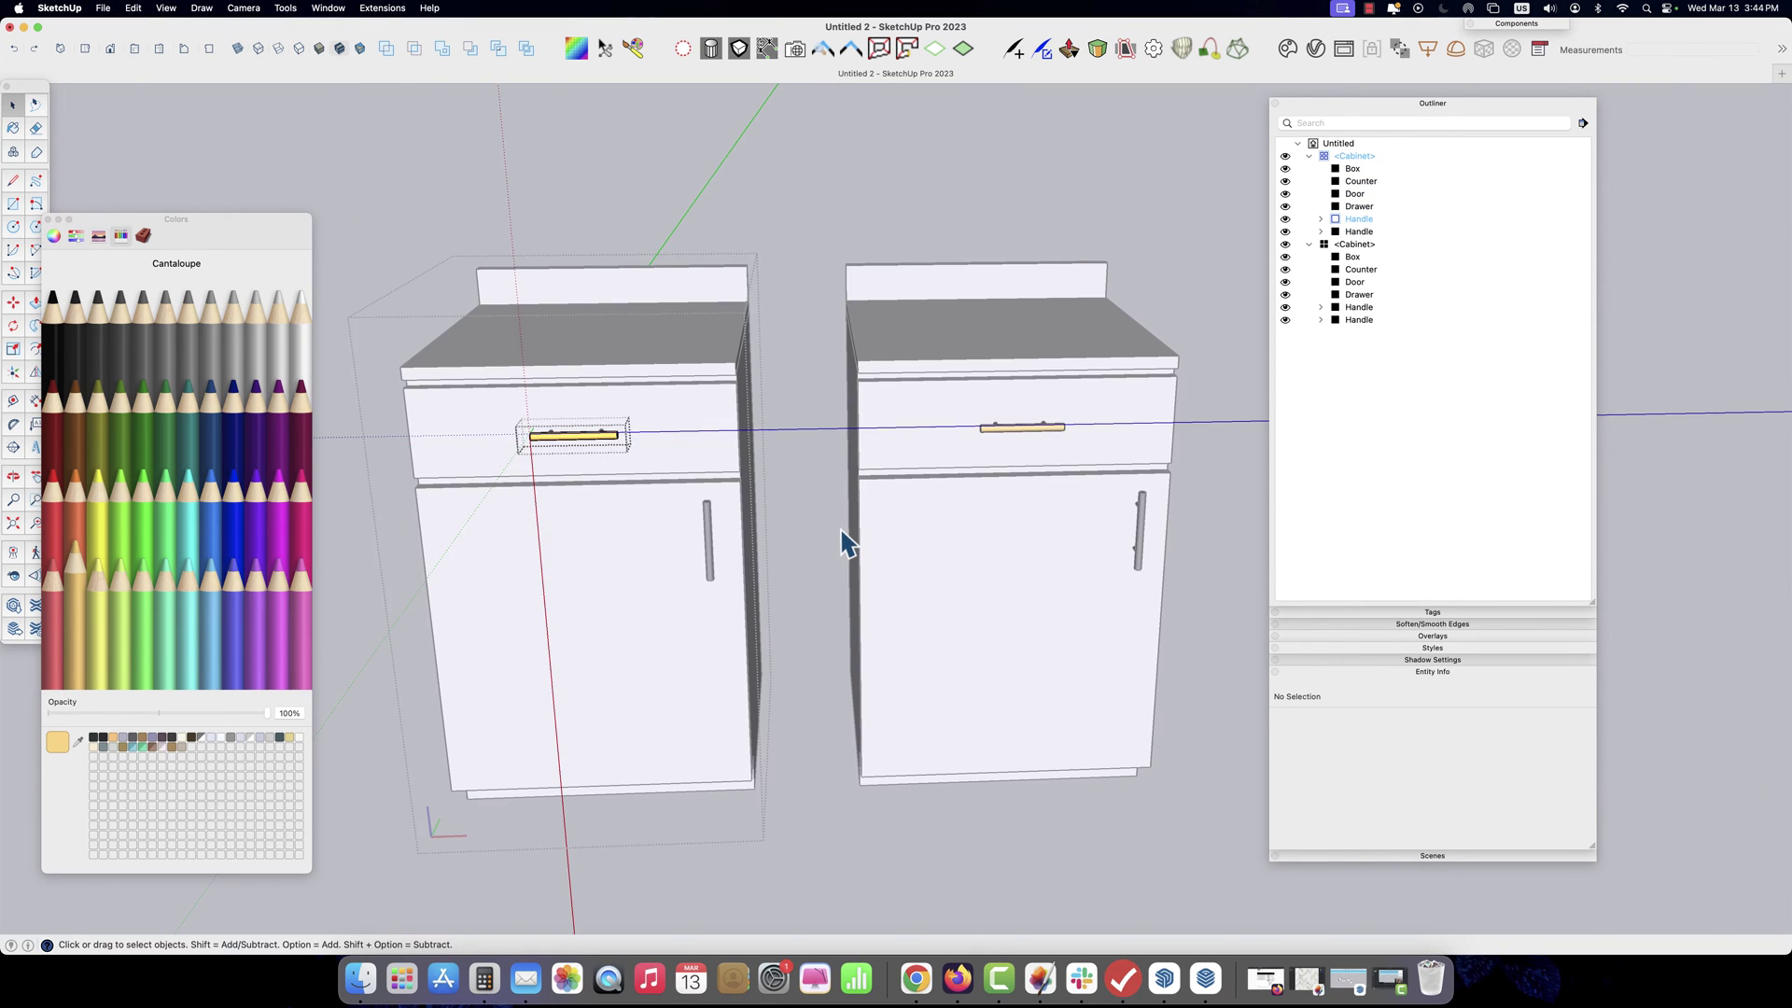
key("super+z")
key("b")
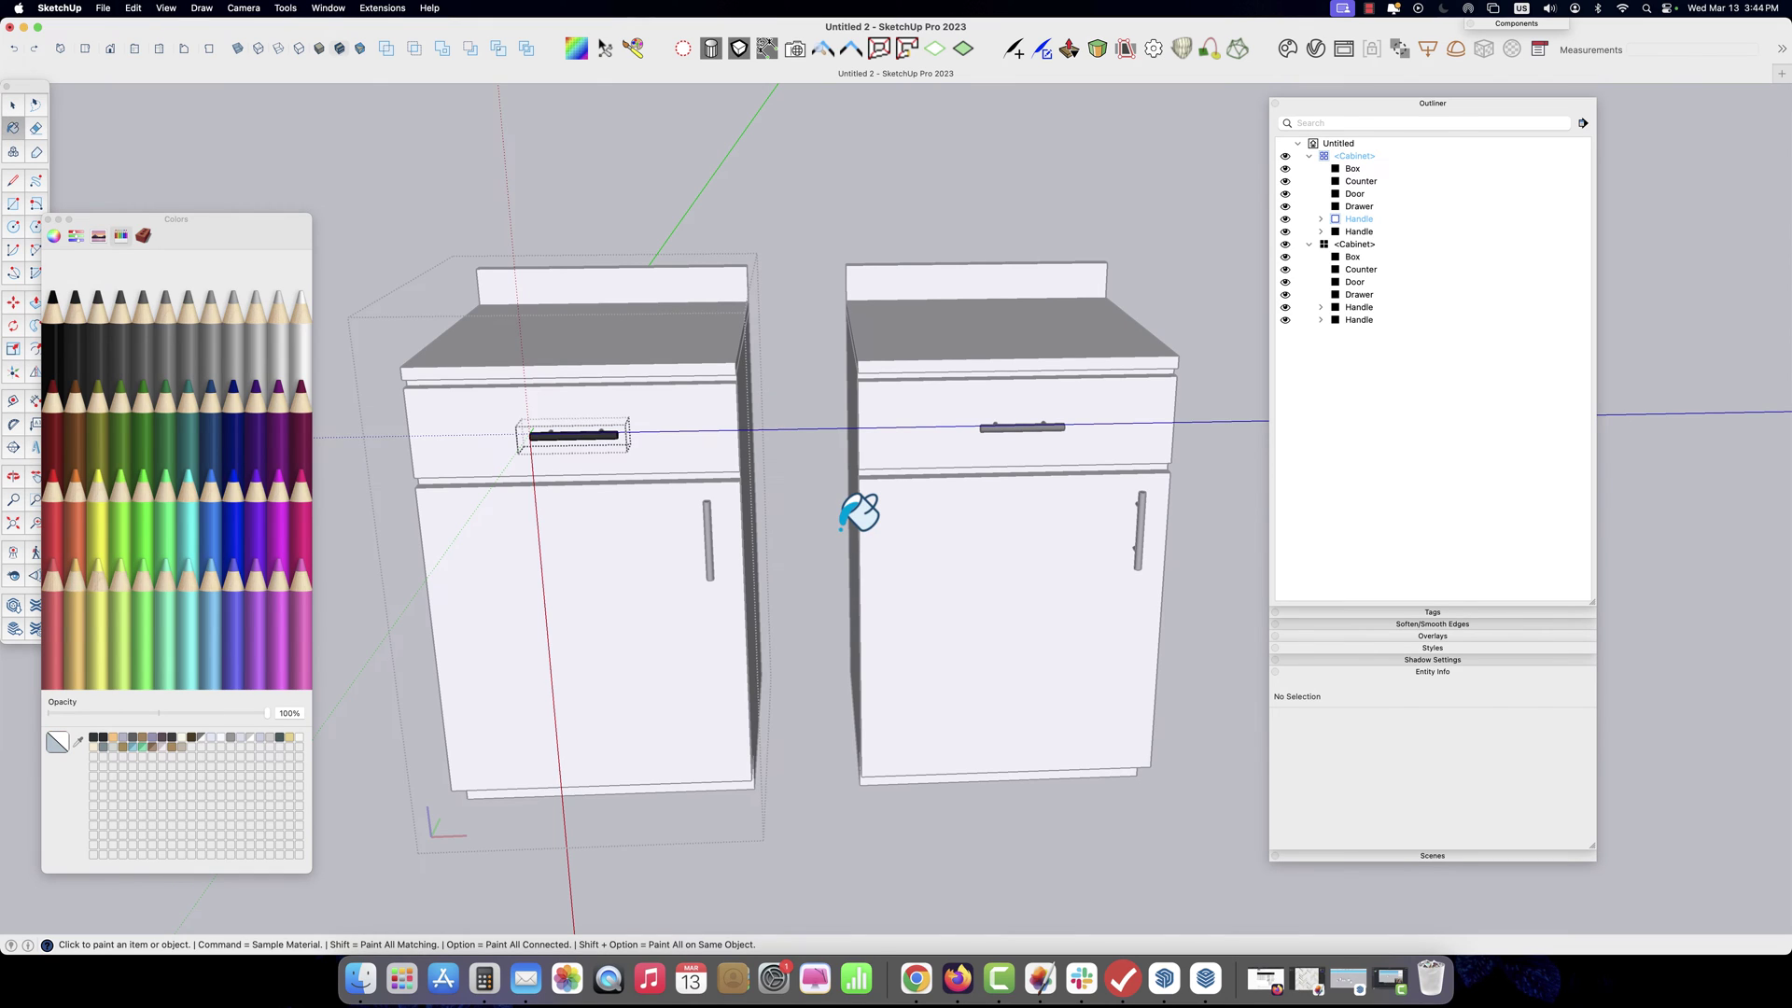
key("space")
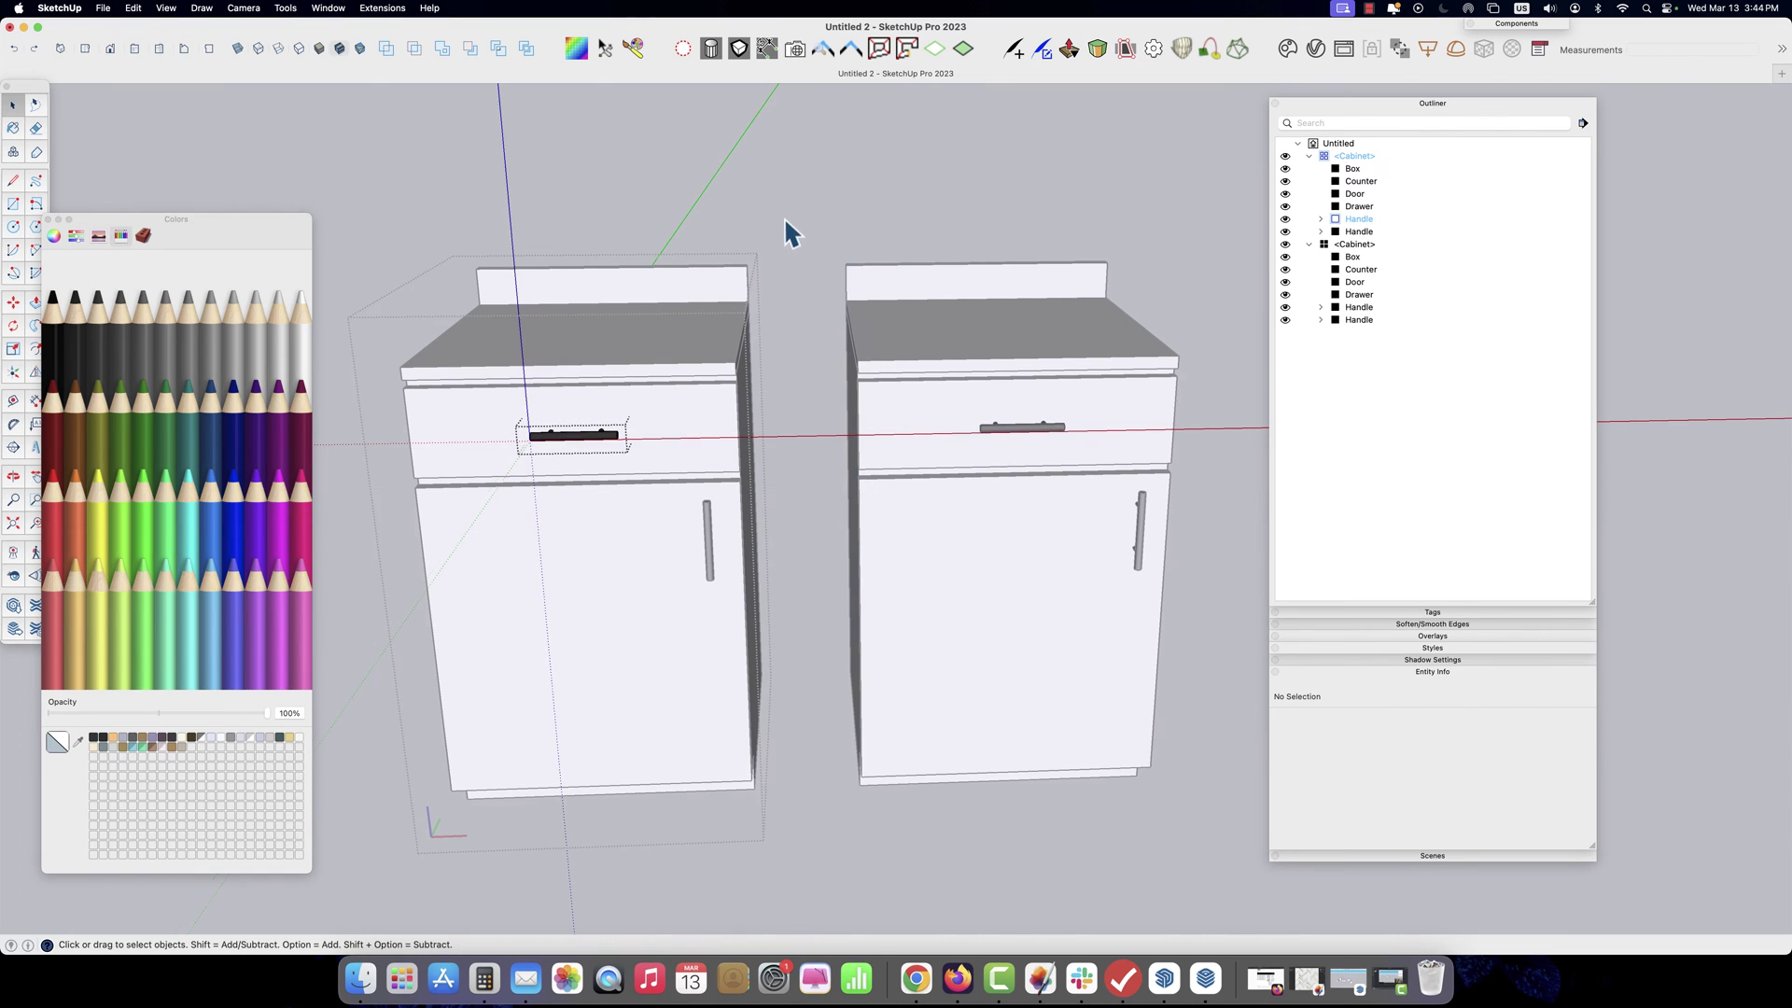
left_click(676, 439)
Convert the drawer's Handle group into a component with the definition name Handle, keeping the default options
left_click(614, 437)
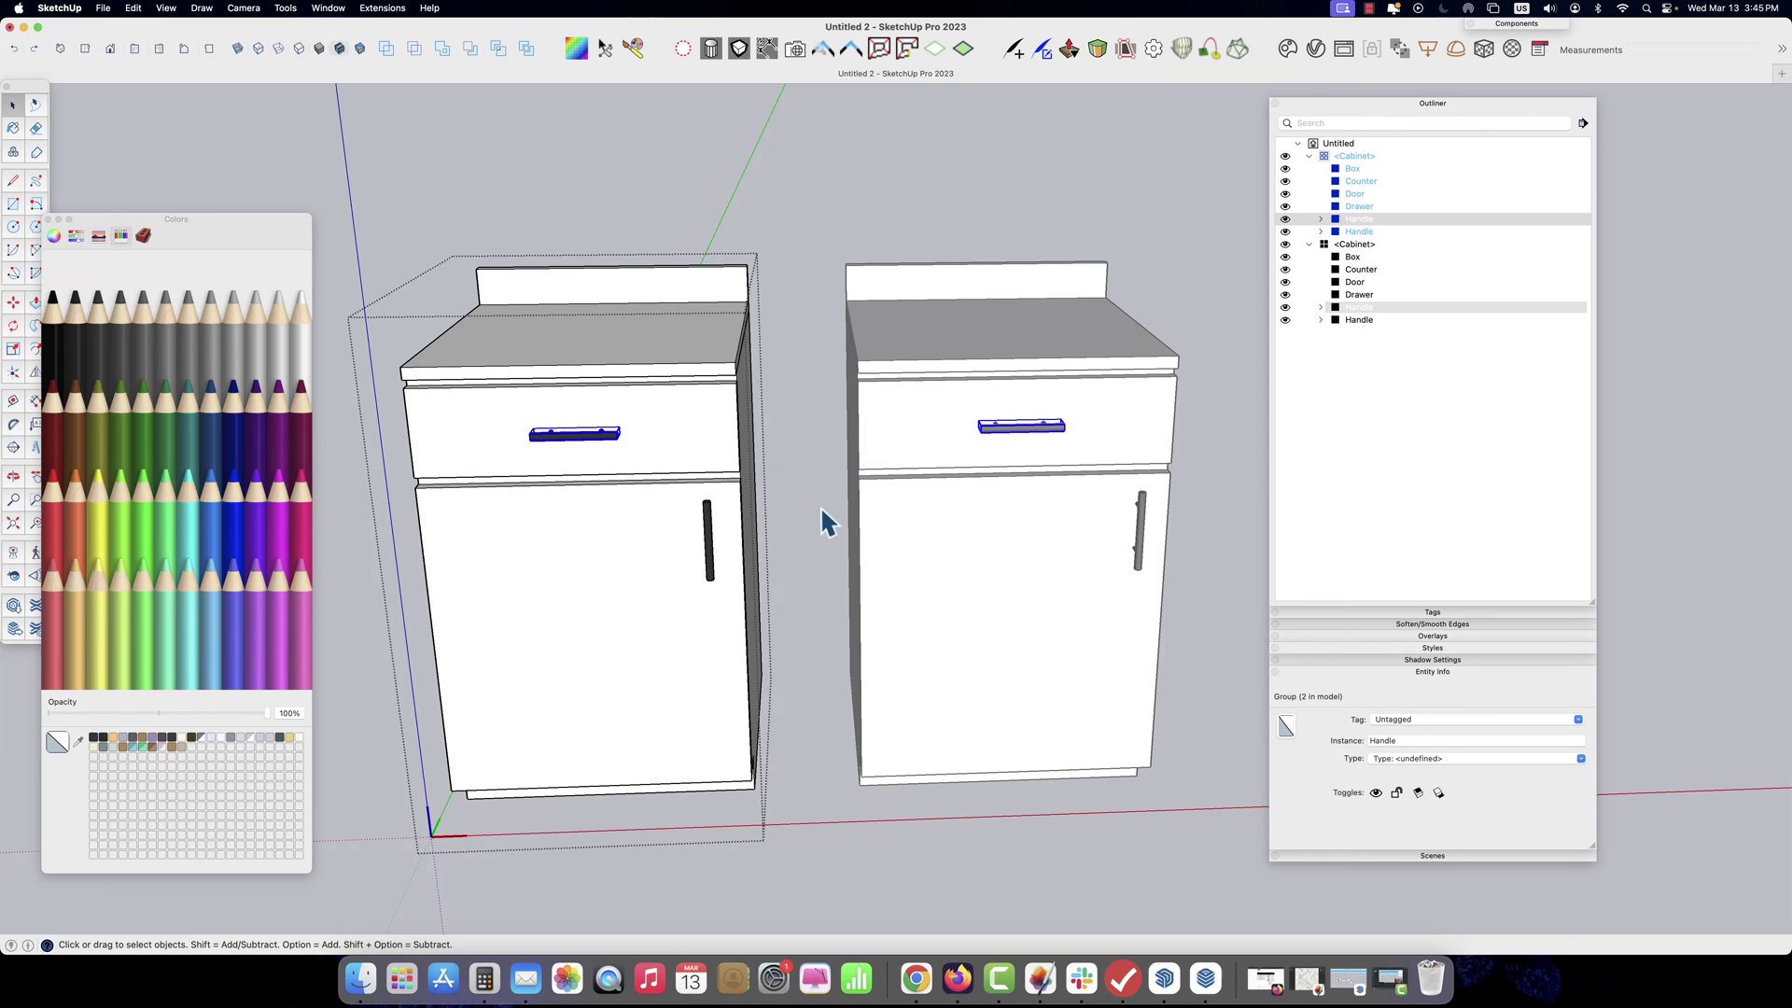
right_click(608, 435)
left_click(715, 543)
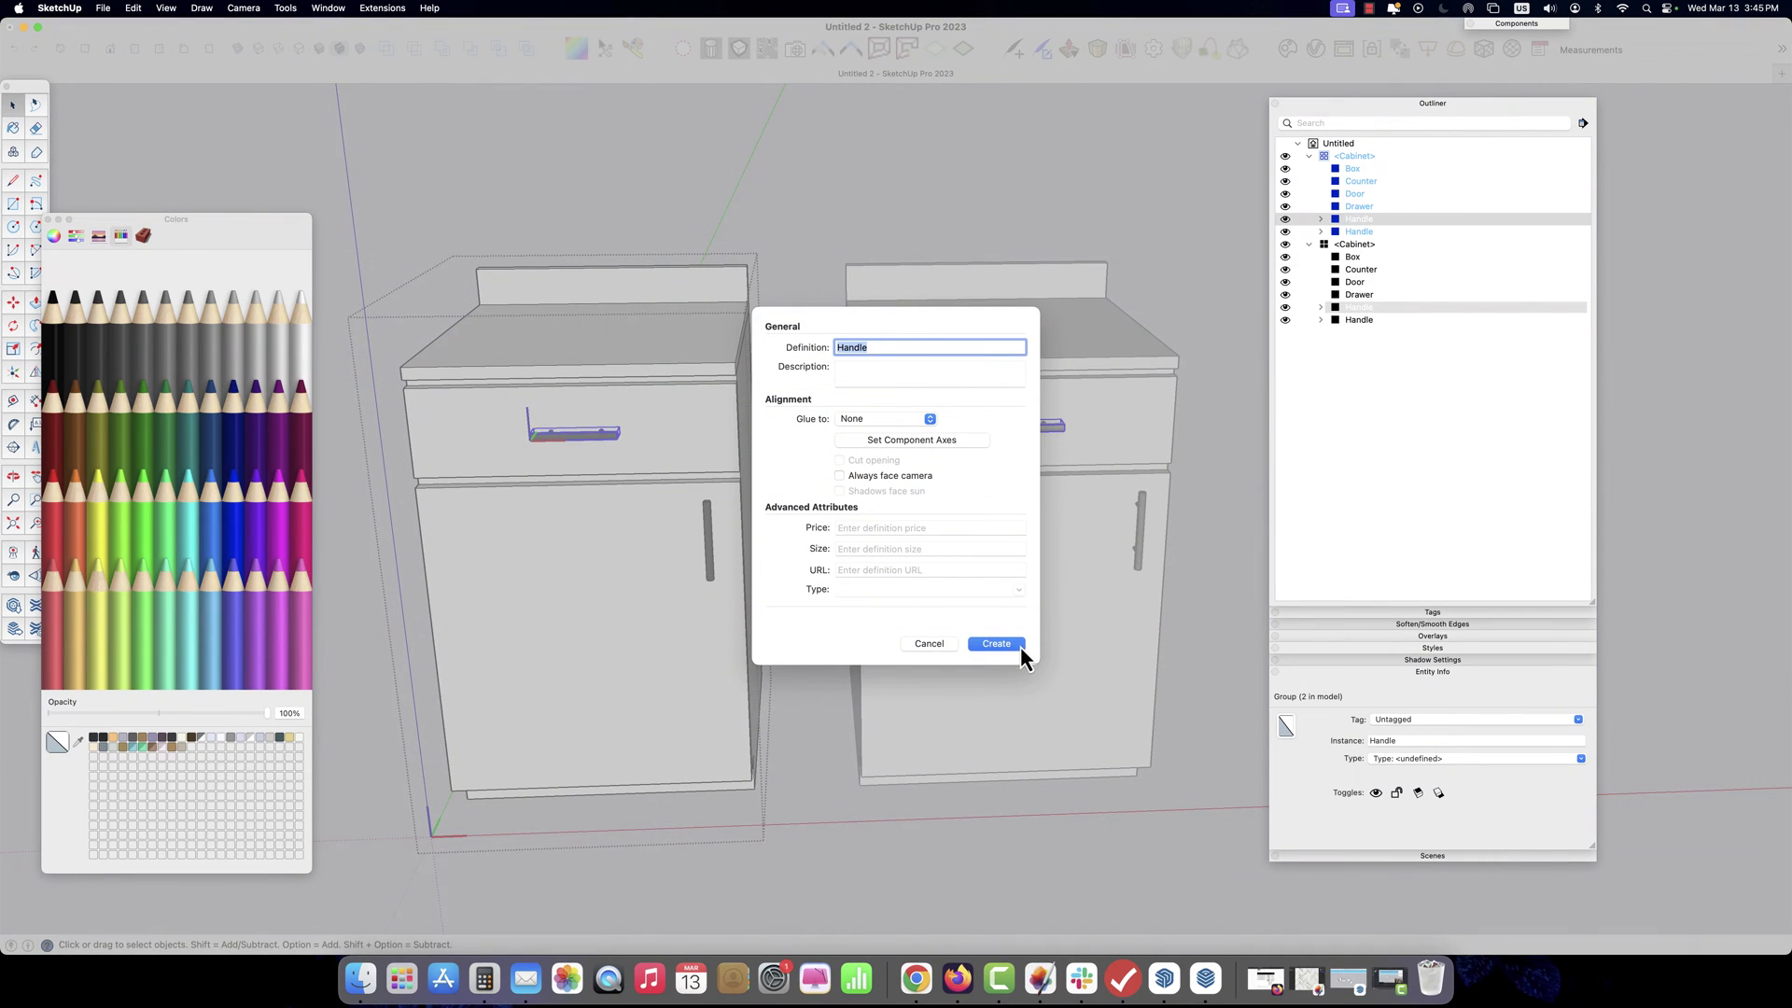
left_click(996, 643)
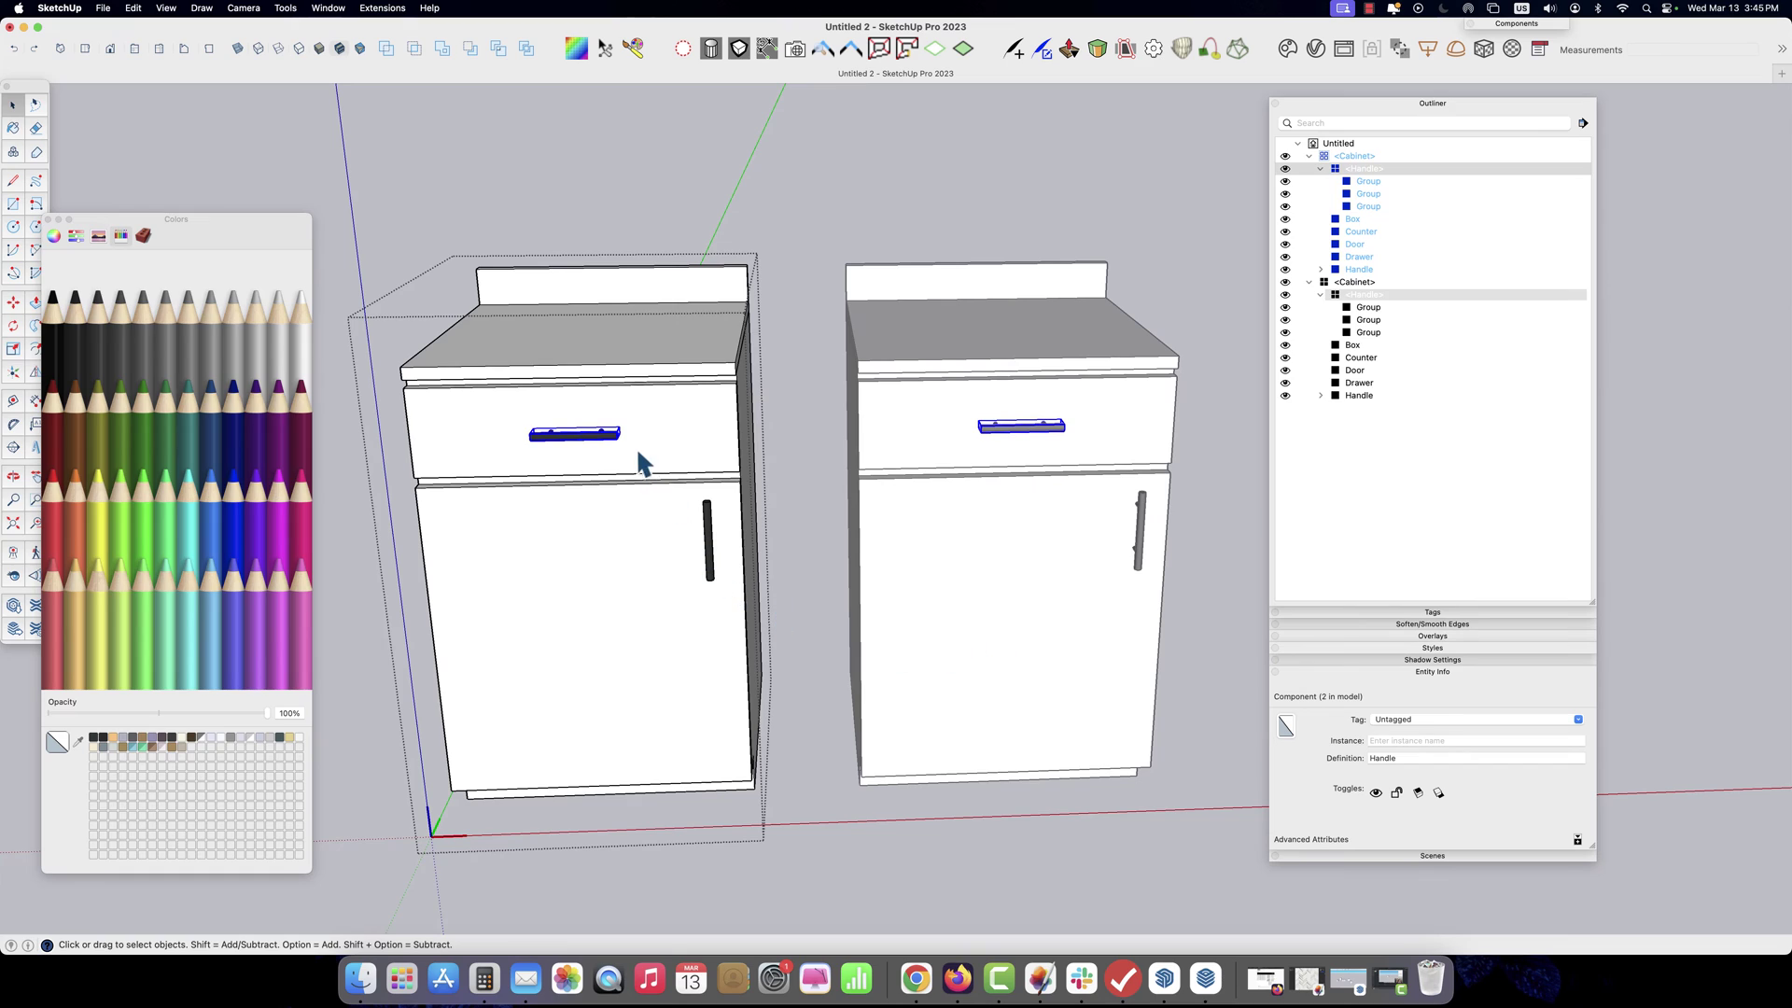
Compare the door handle with the drawer handle and delete the door's vertical Handle group inside the Cabinet component
left_click(708, 538)
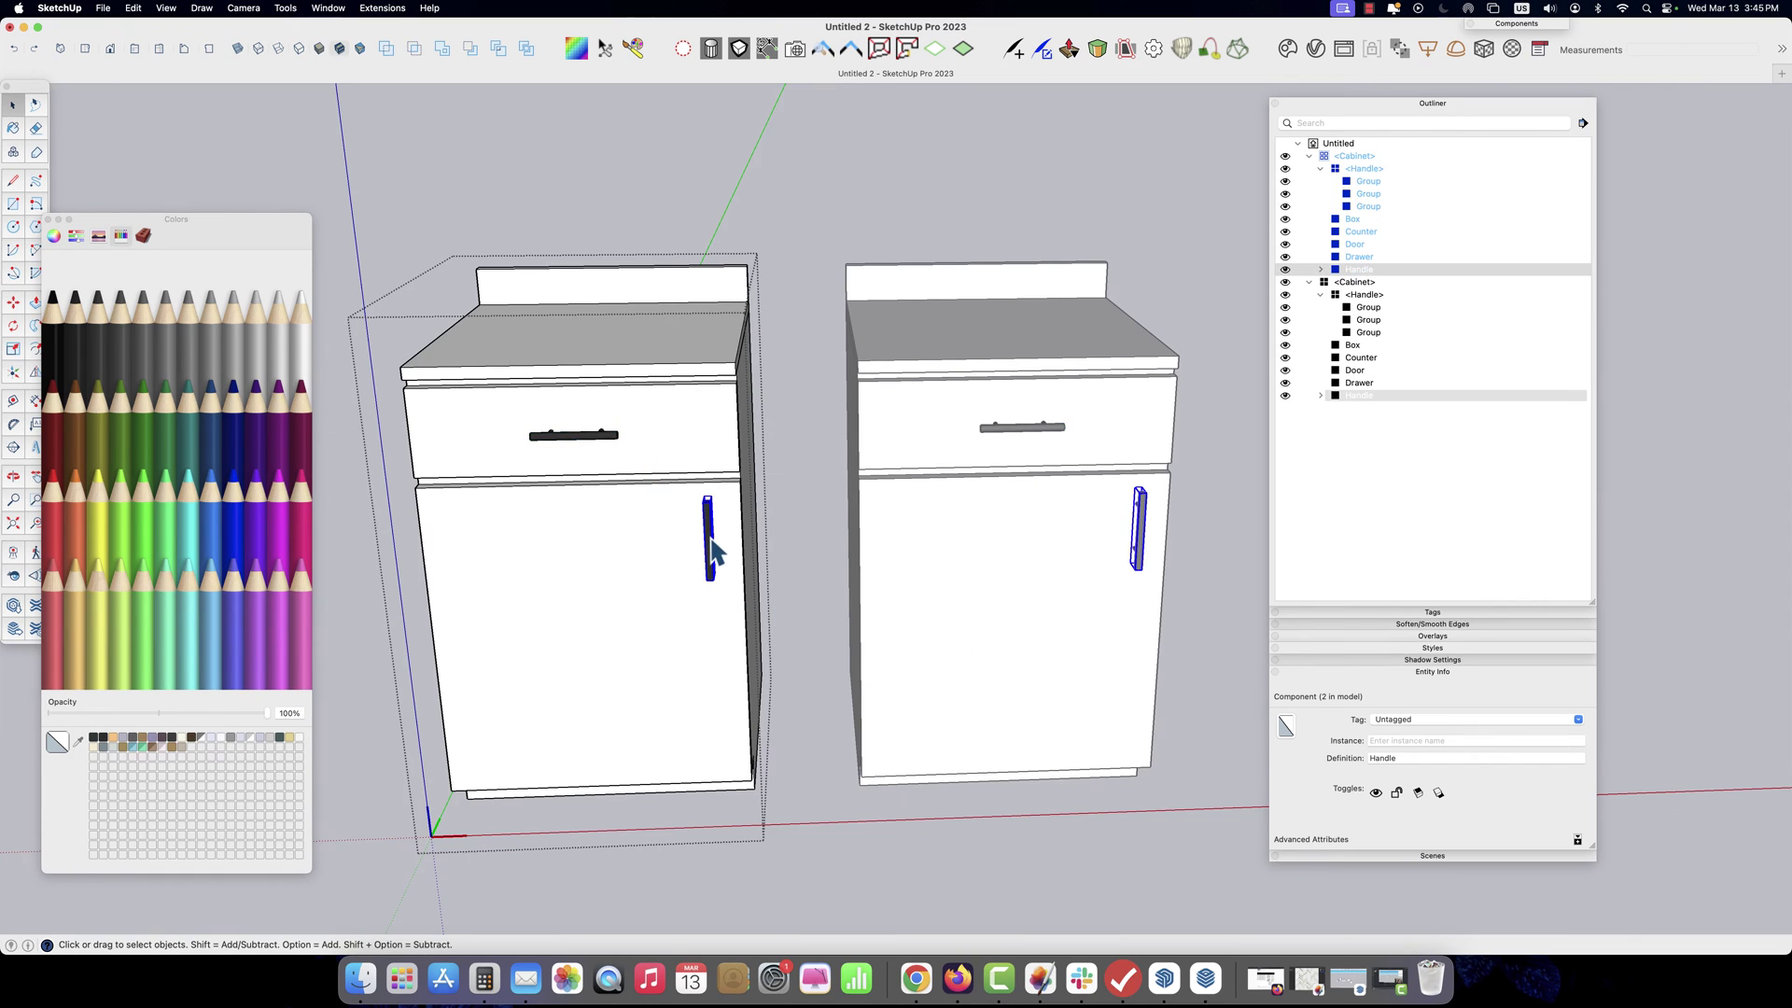
left_click(609, 438)
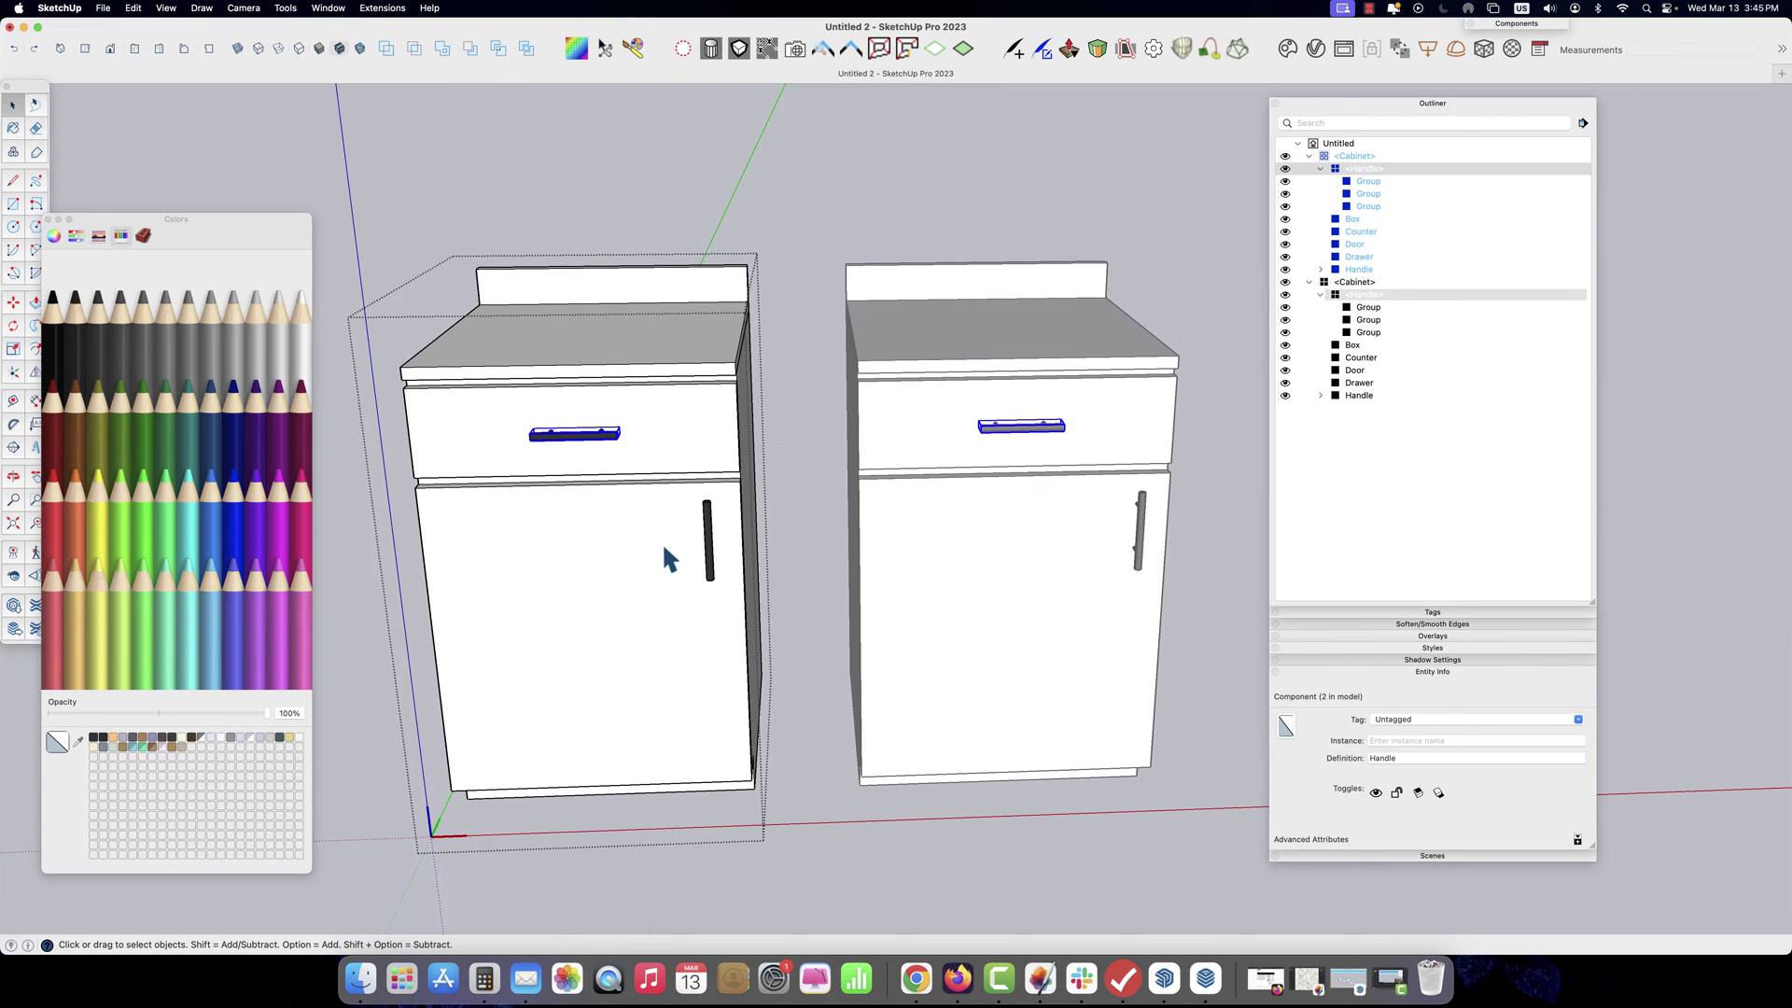
left_click(707, 532)
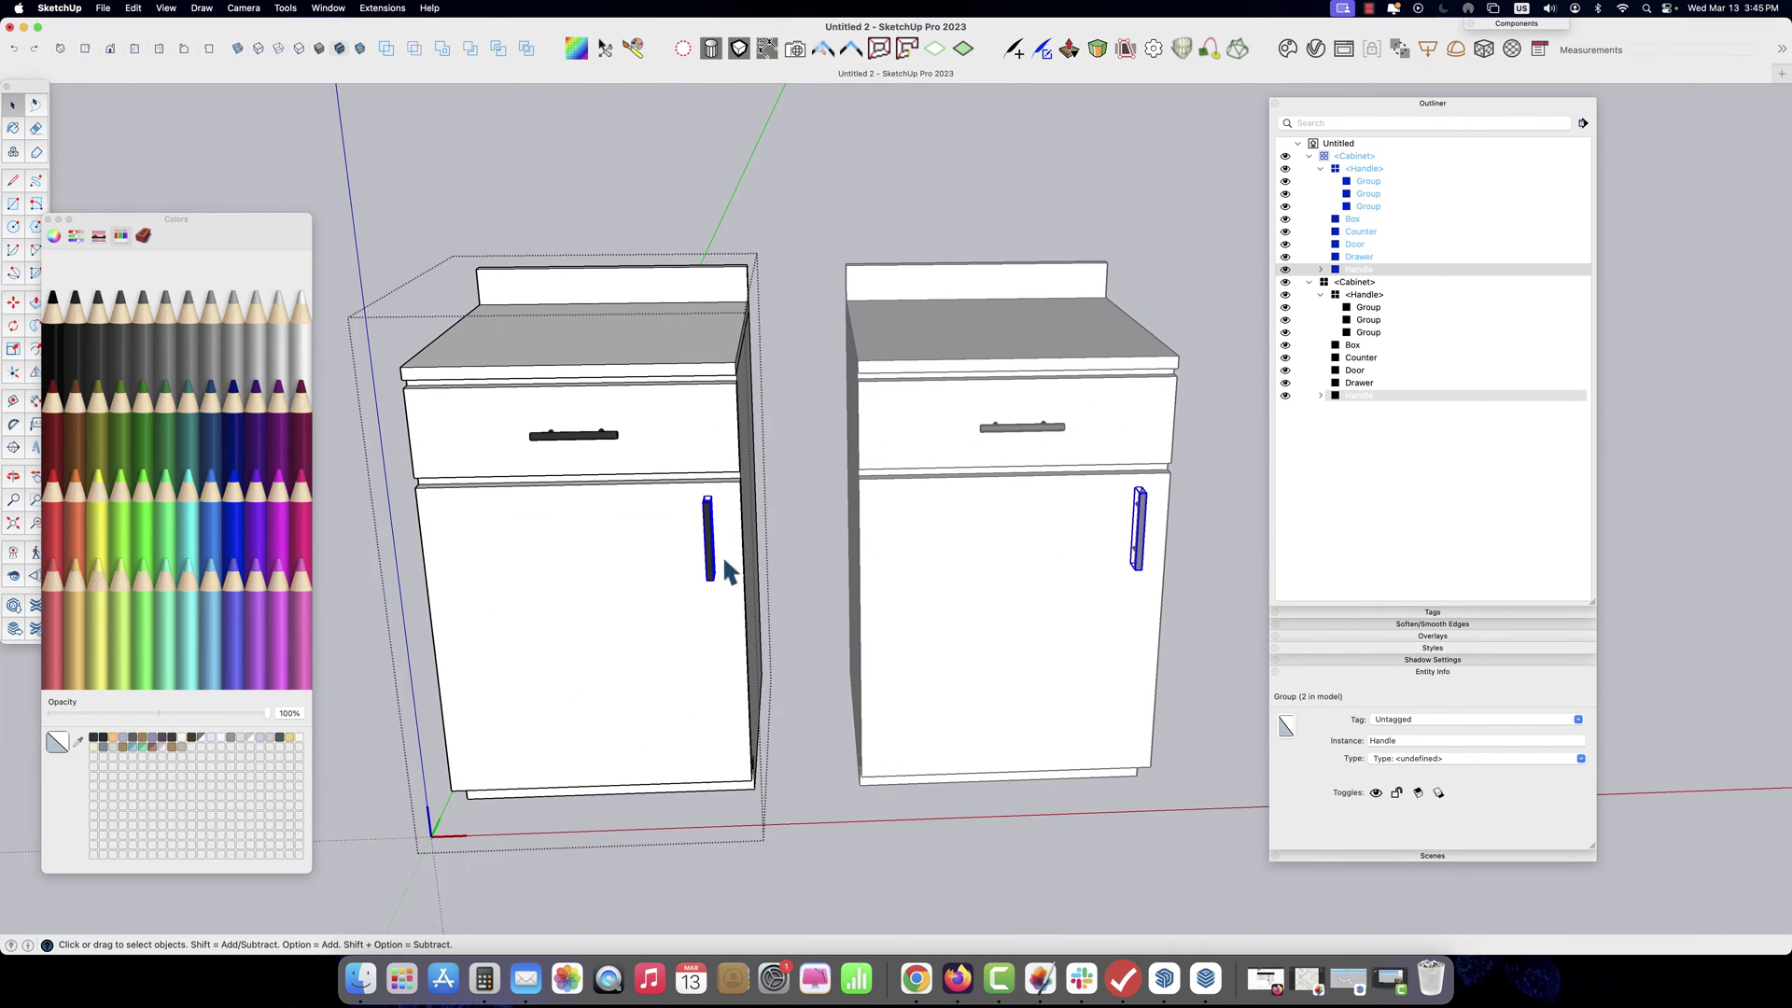
key("Delete")
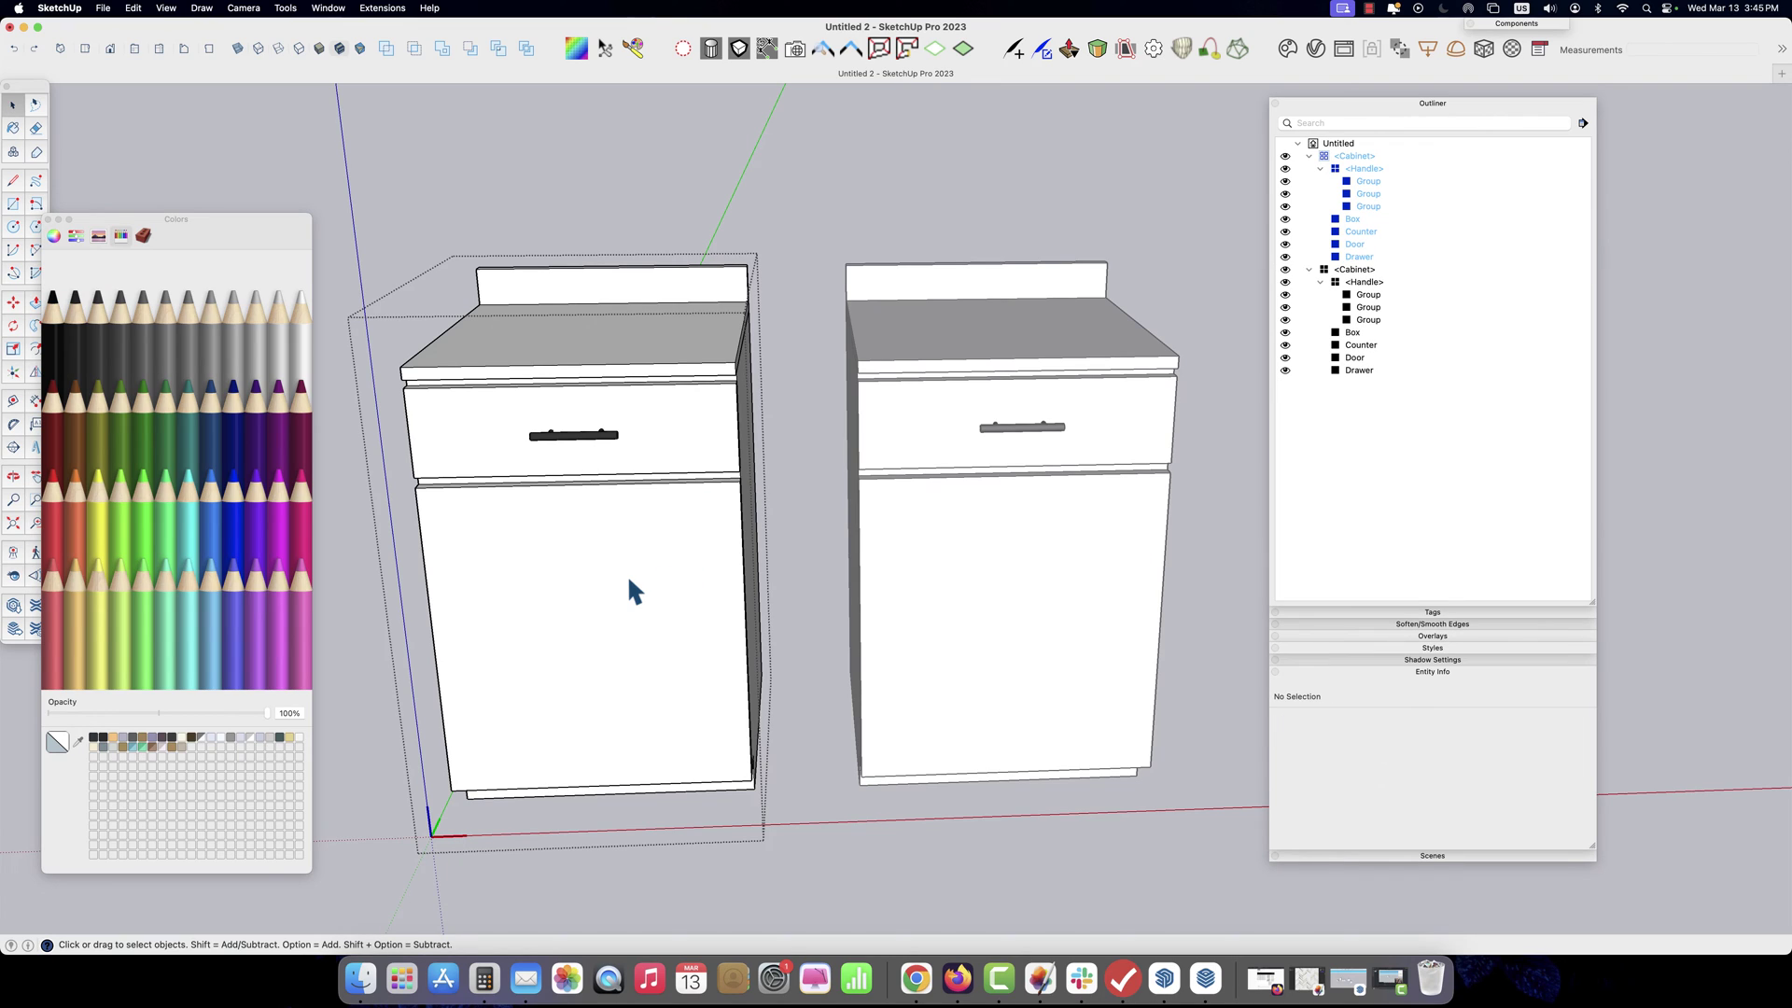
Copy the drawer's Handle component about 6 5/8" straight down onto the door inside the Cabinet component
left_click(588, 451)
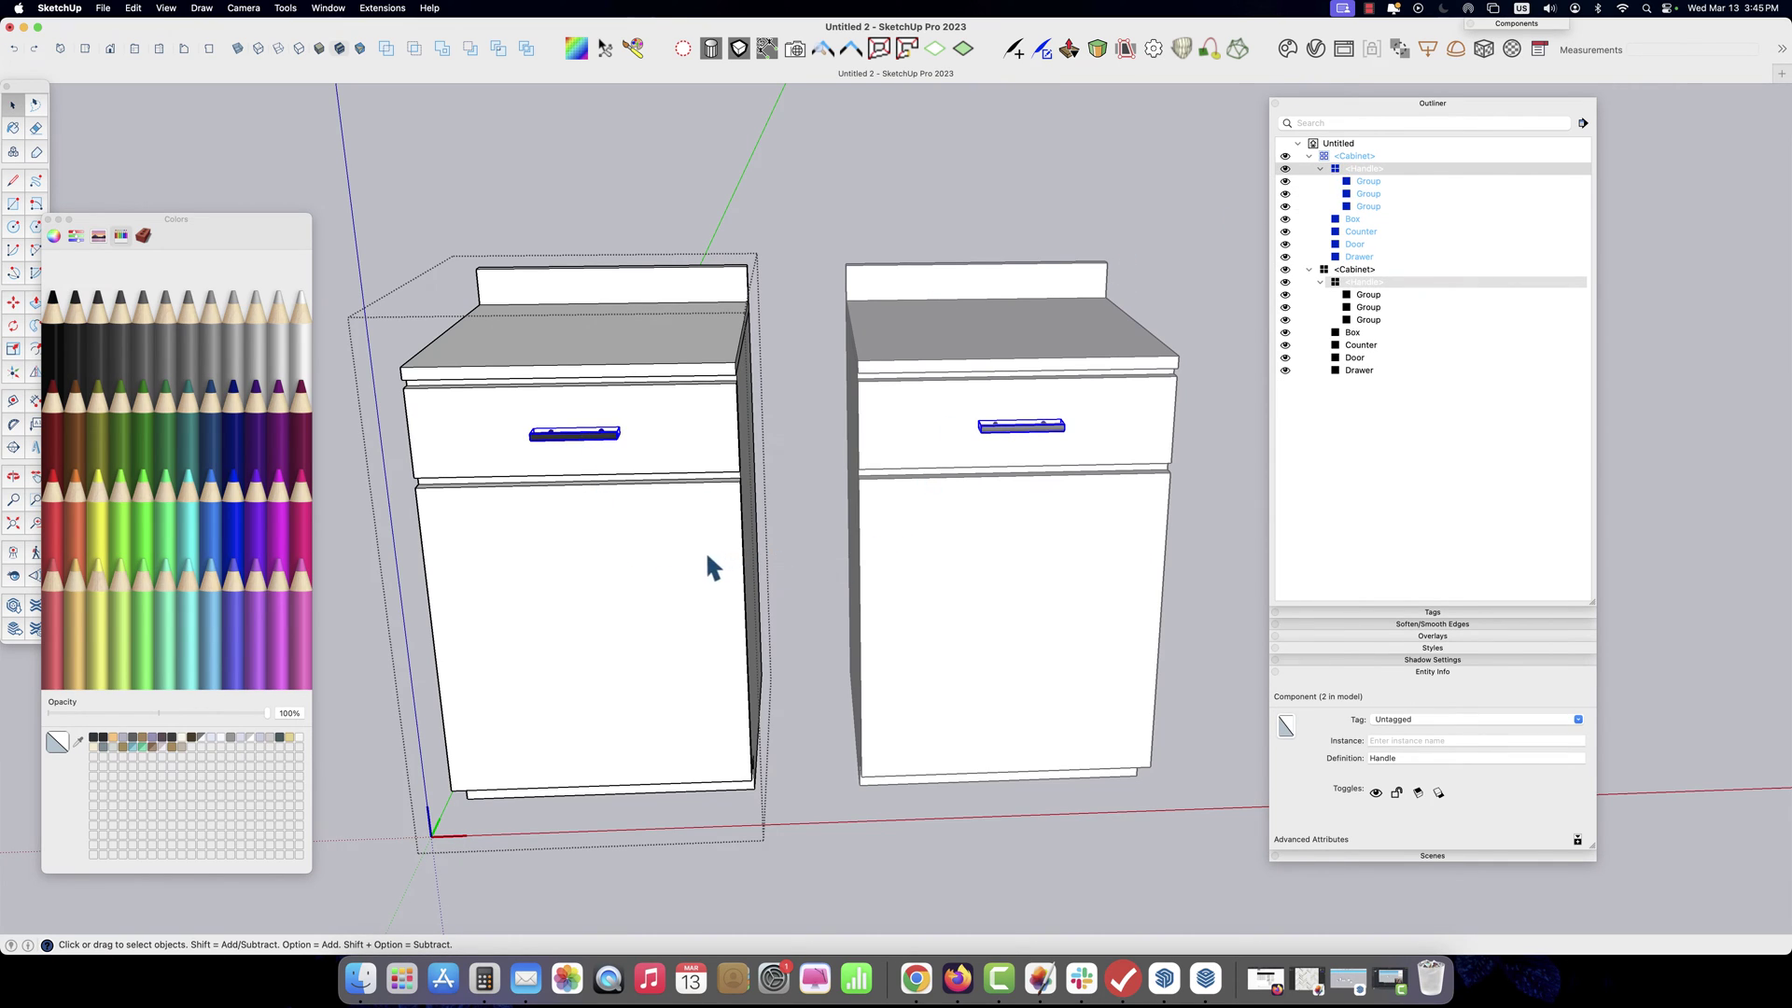
key("m")
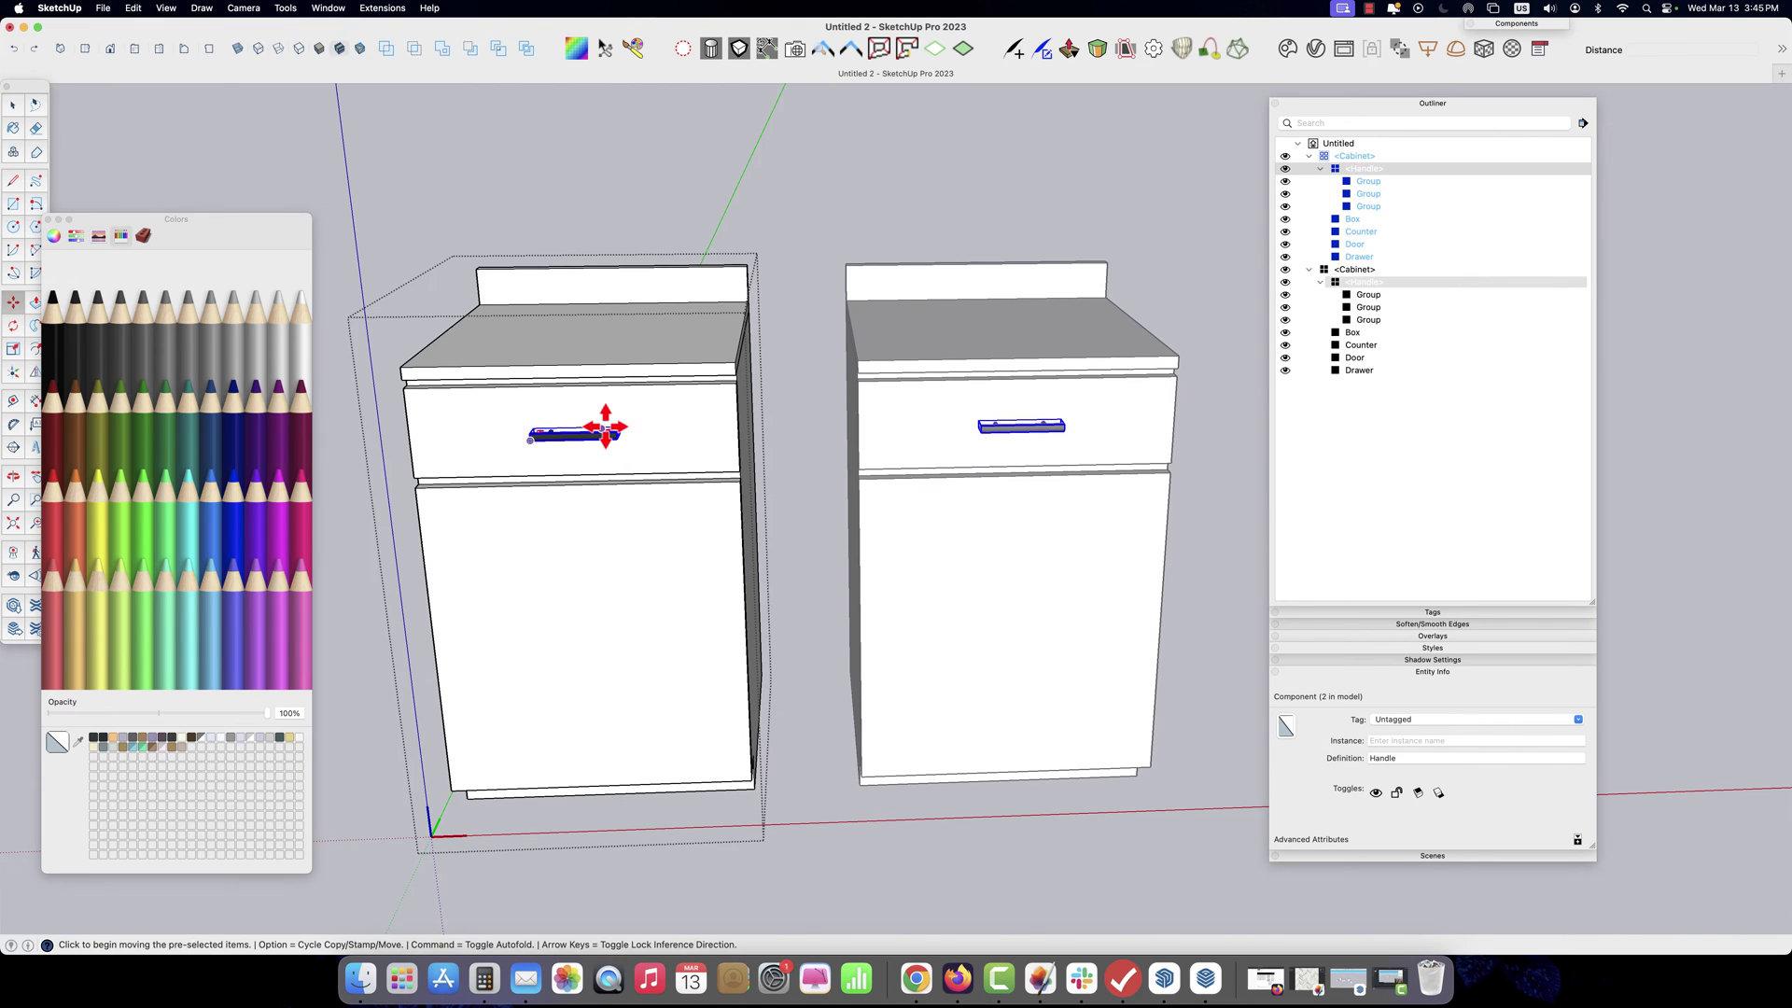
left_click(603, 435)
key("alt")
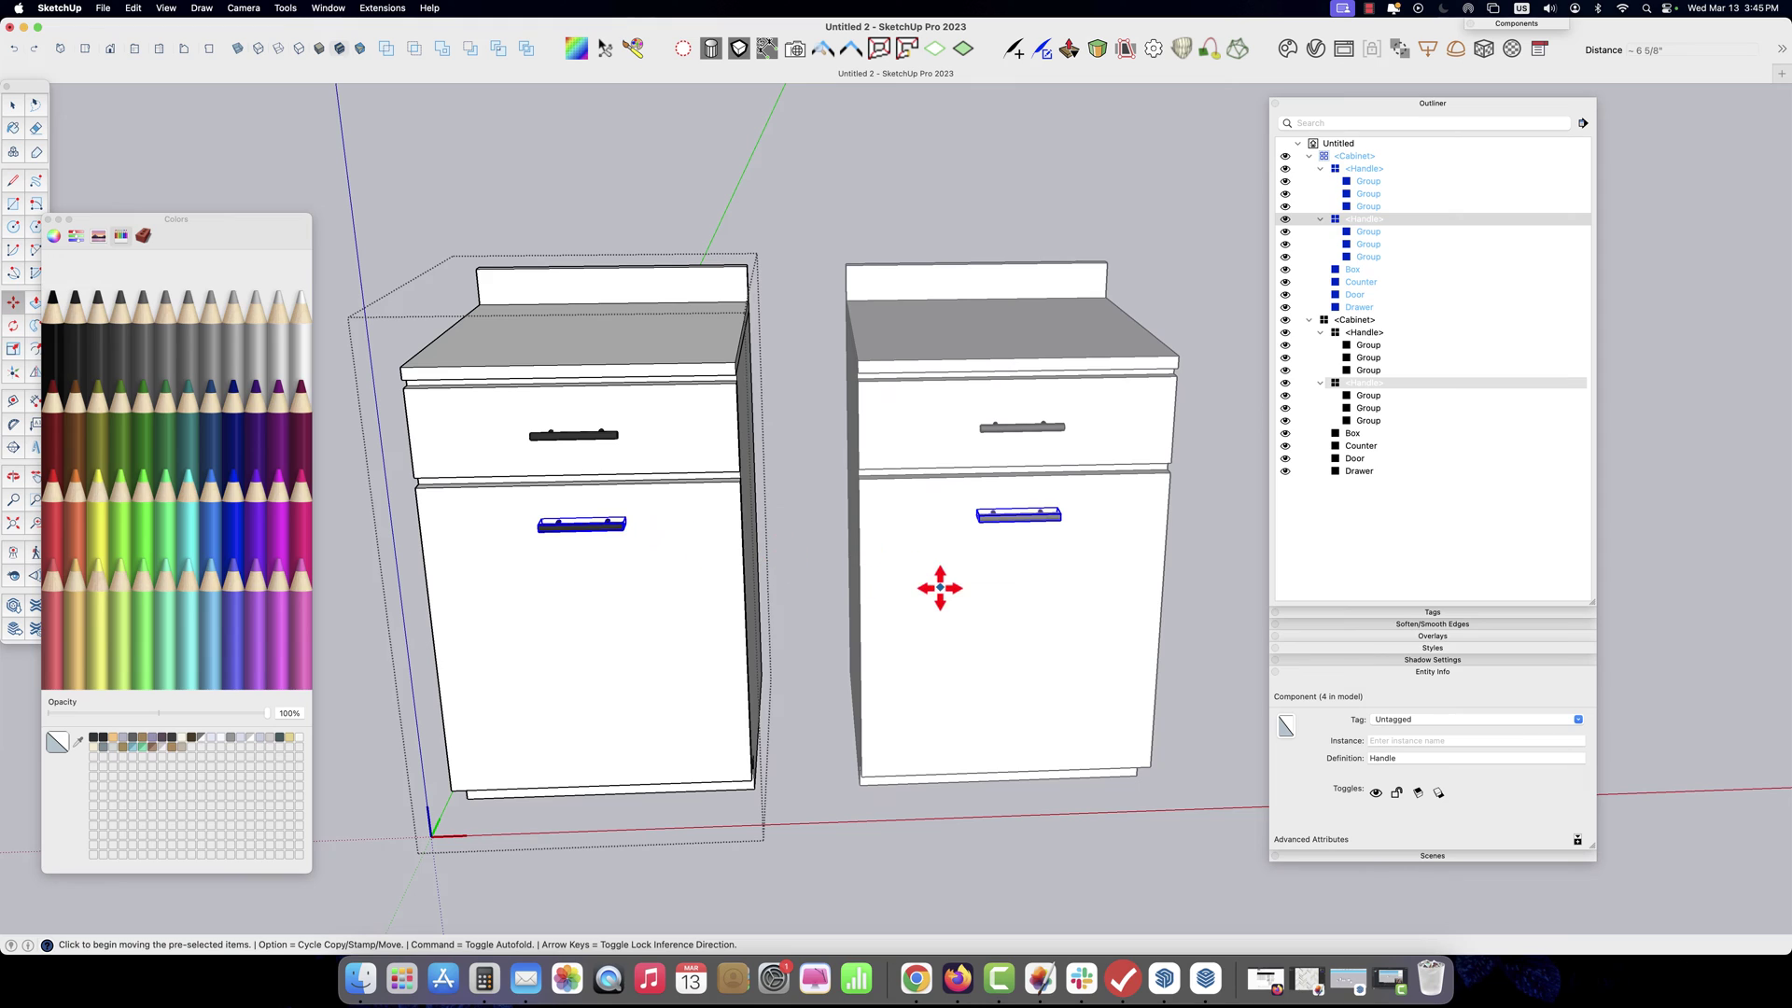
Rotate the copied handle 90 degrees to stand vertically and move it to the door's upper right corner
key("q")
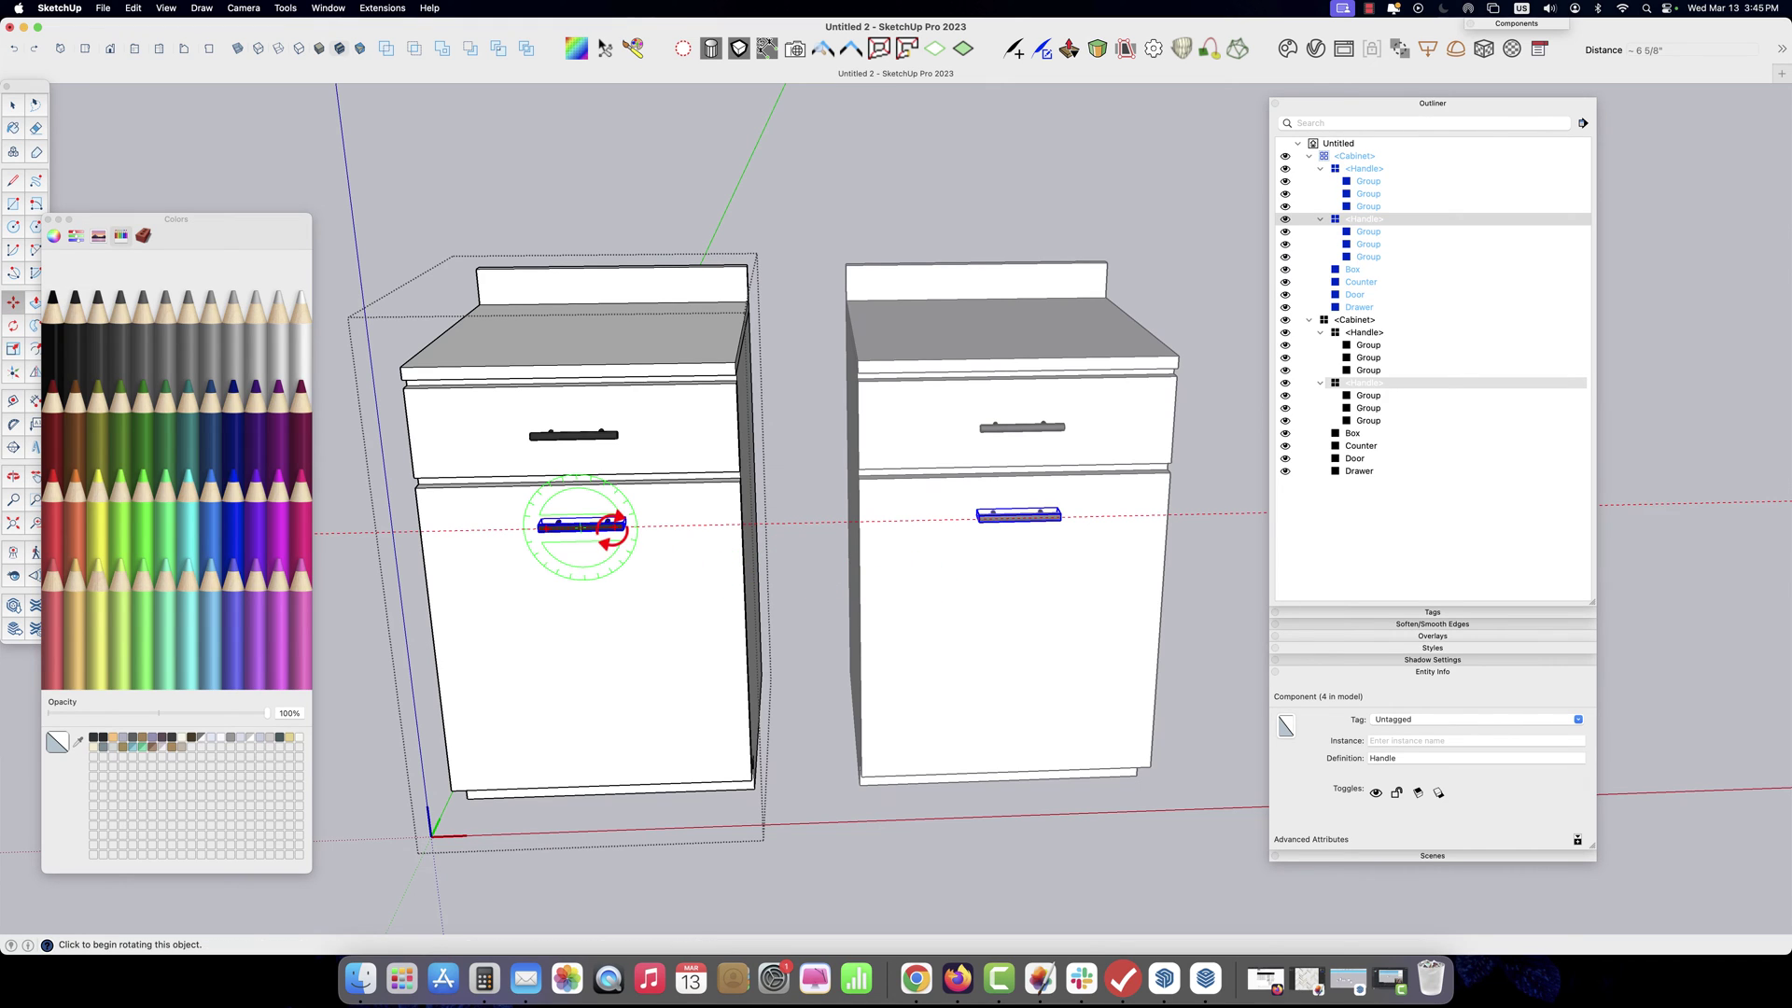
left_click(613, 530)
left_click(580, 588)
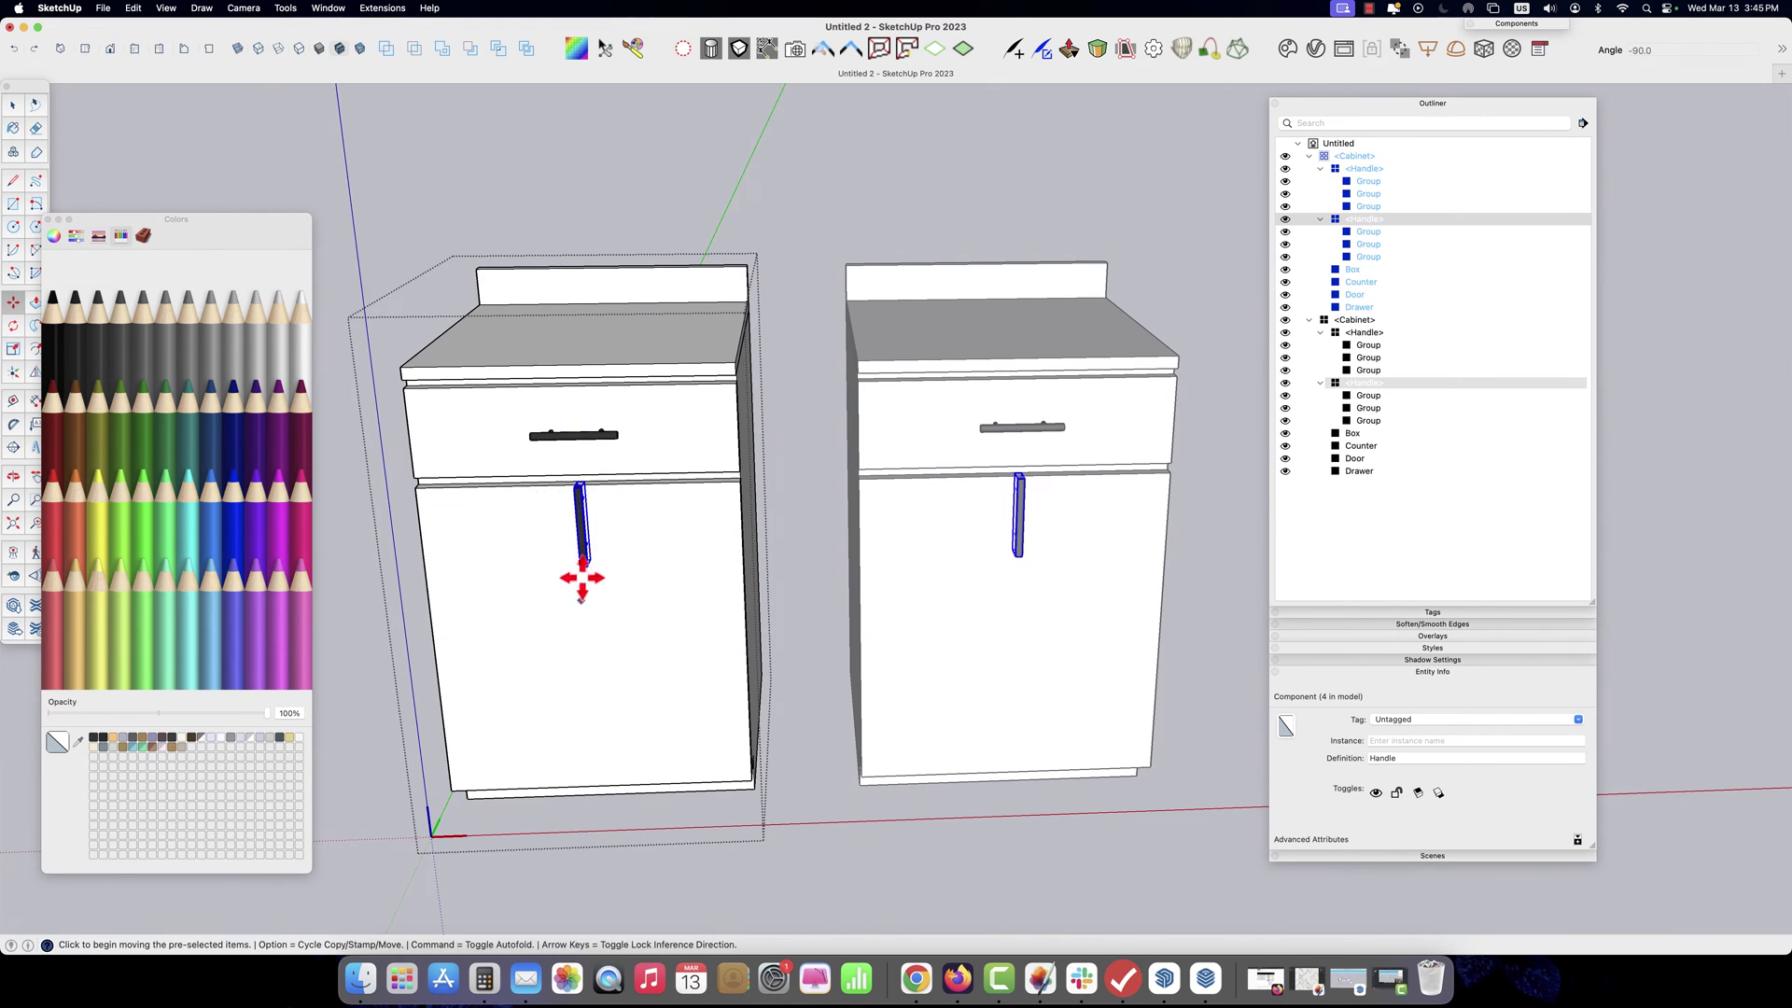
left_click(584, 489)
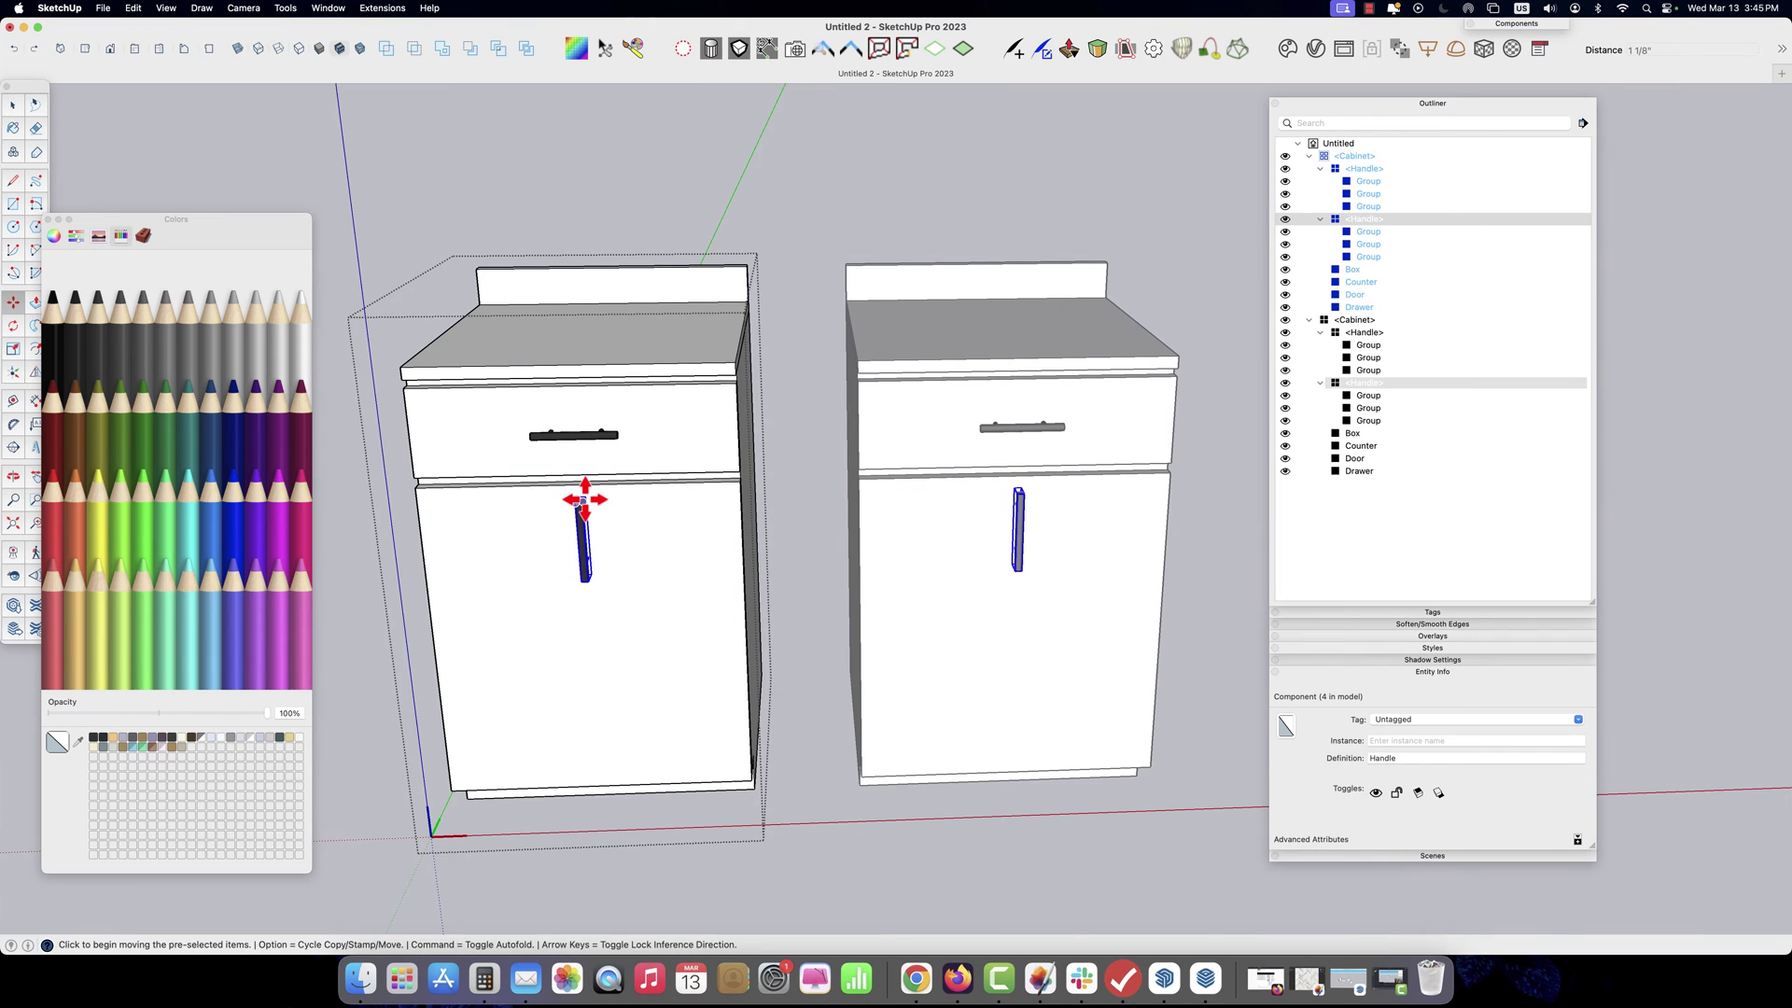
left_click(707, 539)
key("space")
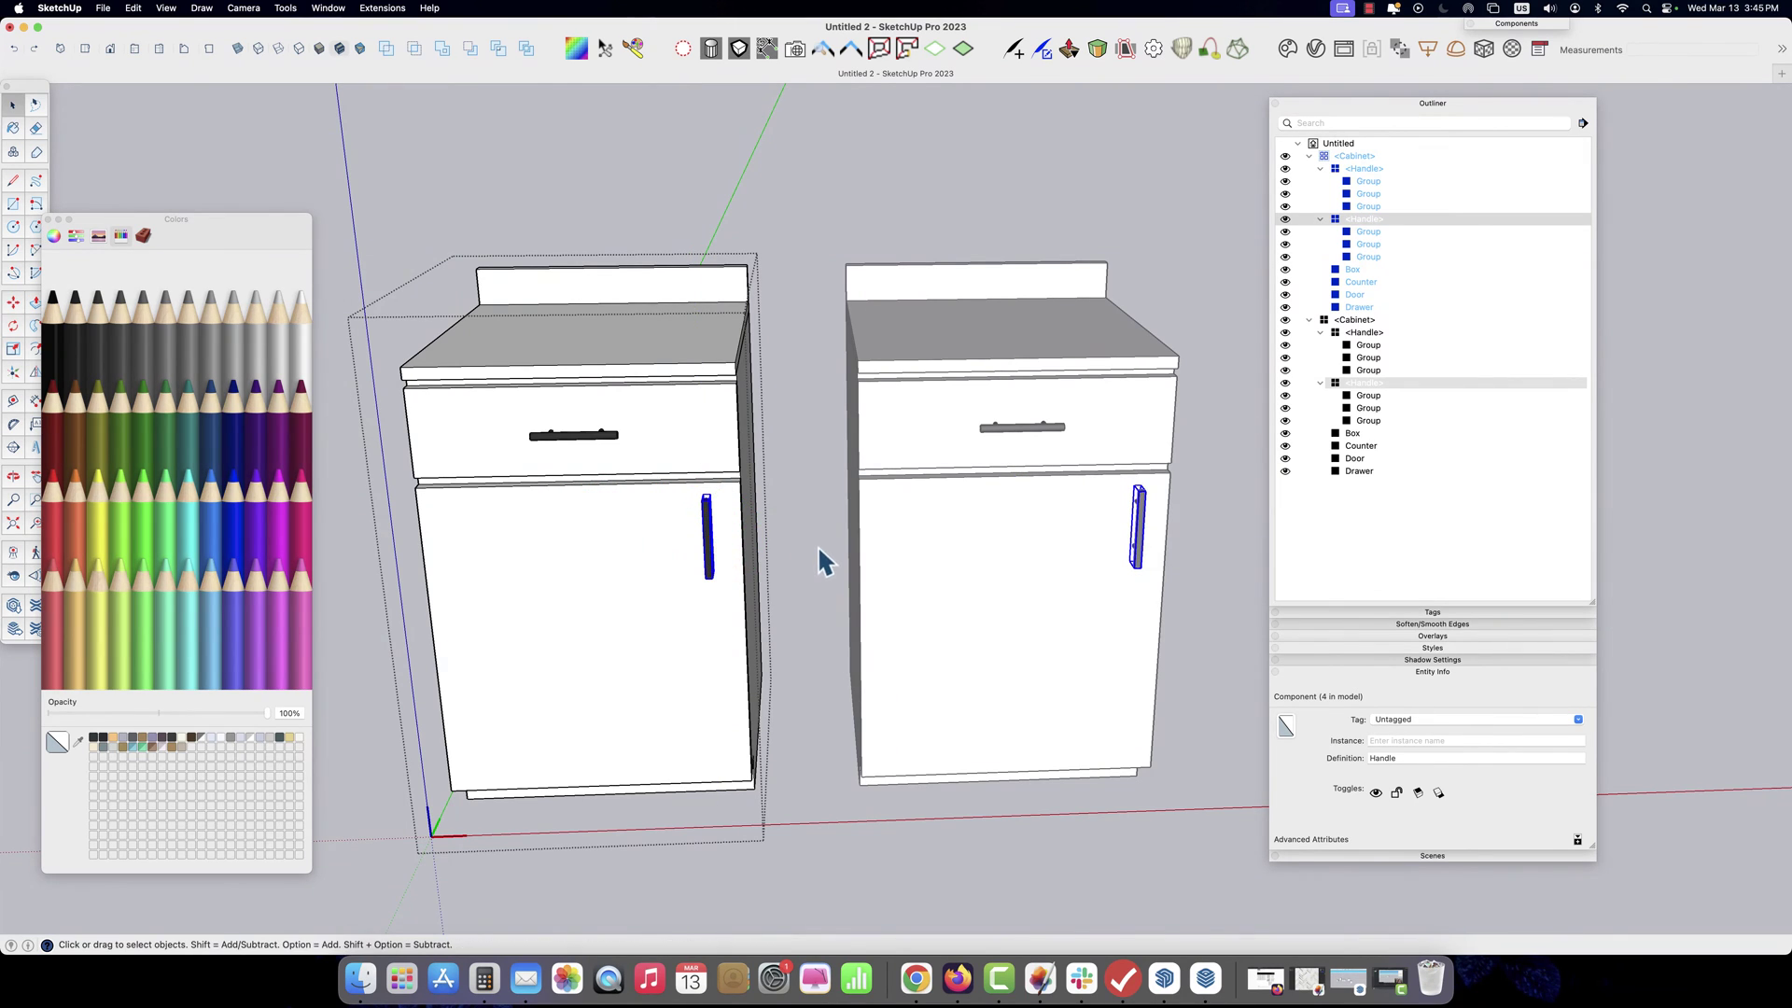
Check the door and both handles, open the drawer handle's bar group, and paint the whole bar Cantaloupe
left_click(661, 570)
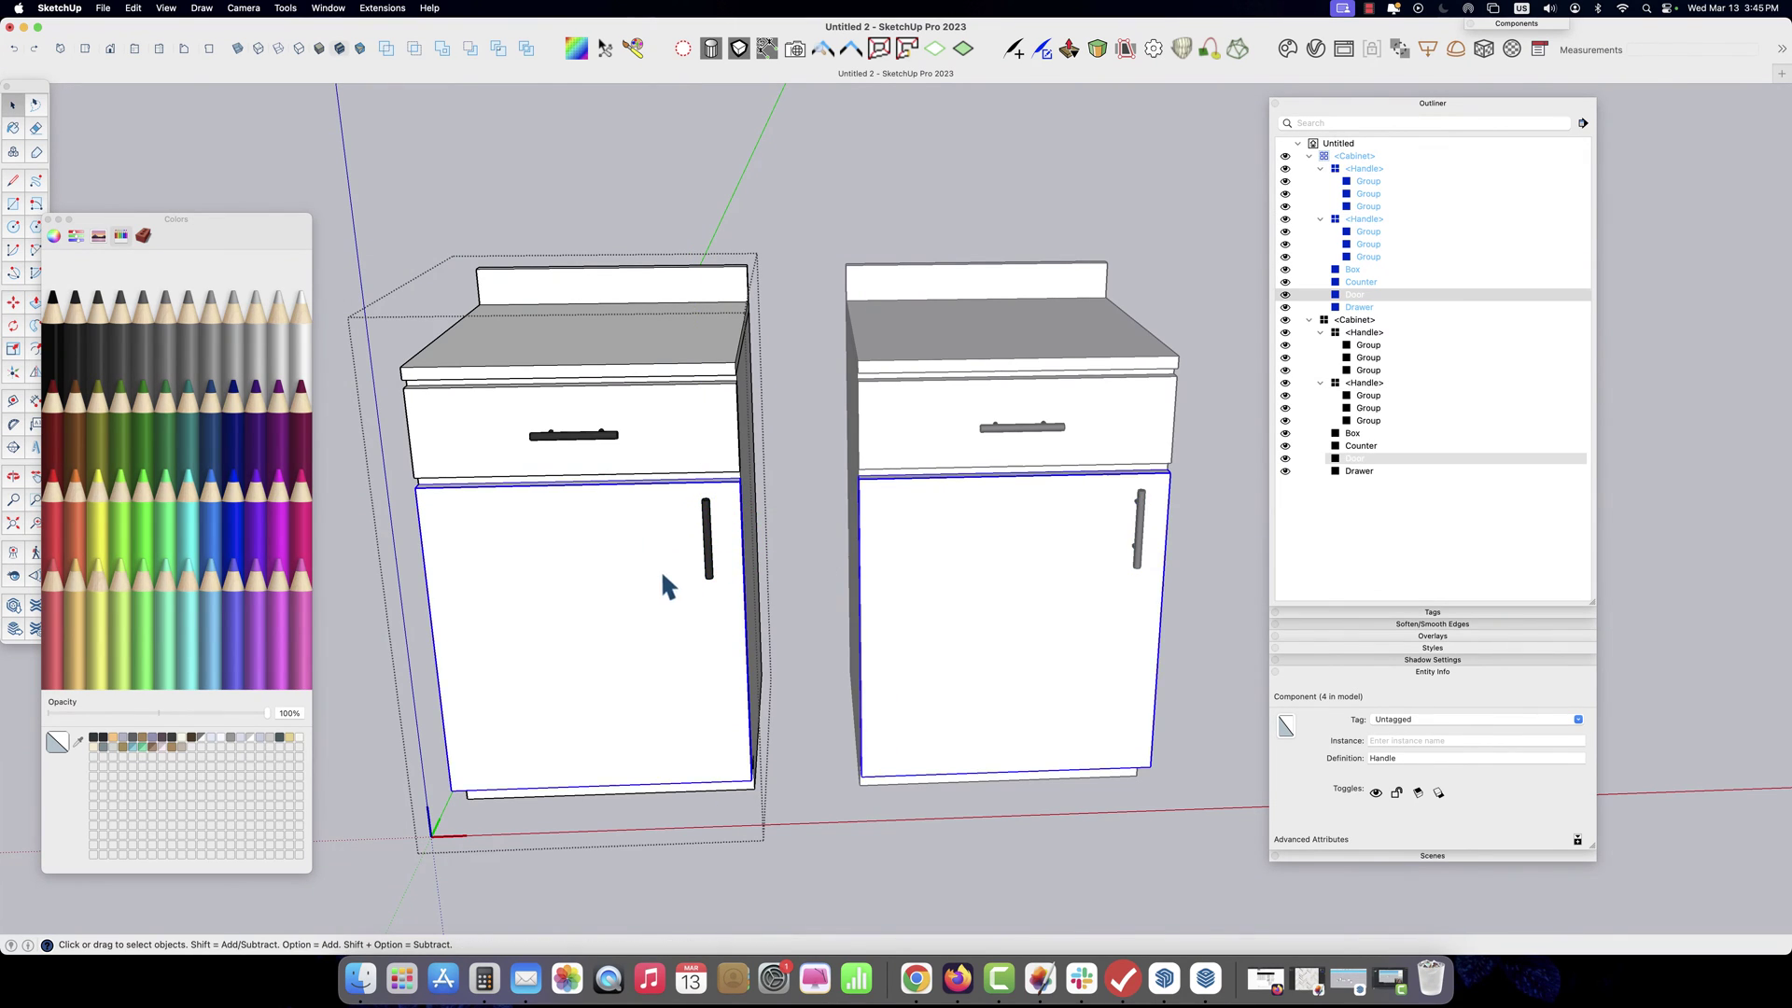
left_click(594, 437)
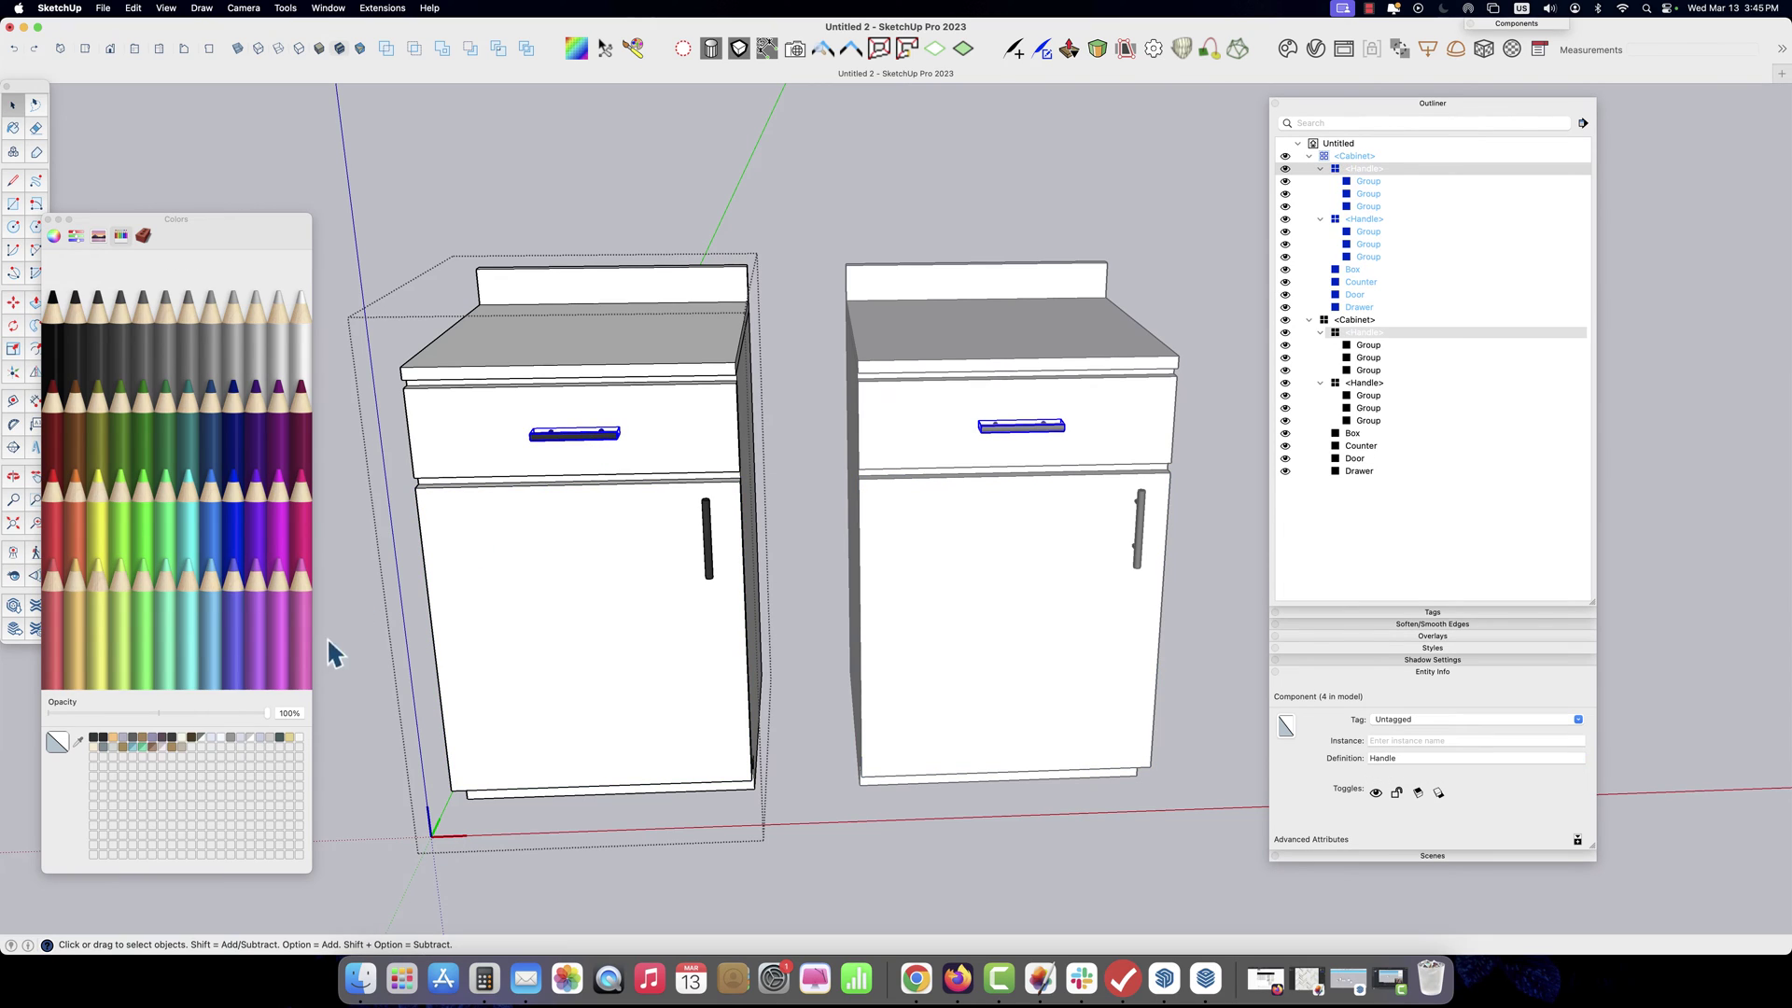
left_click(708, 552)
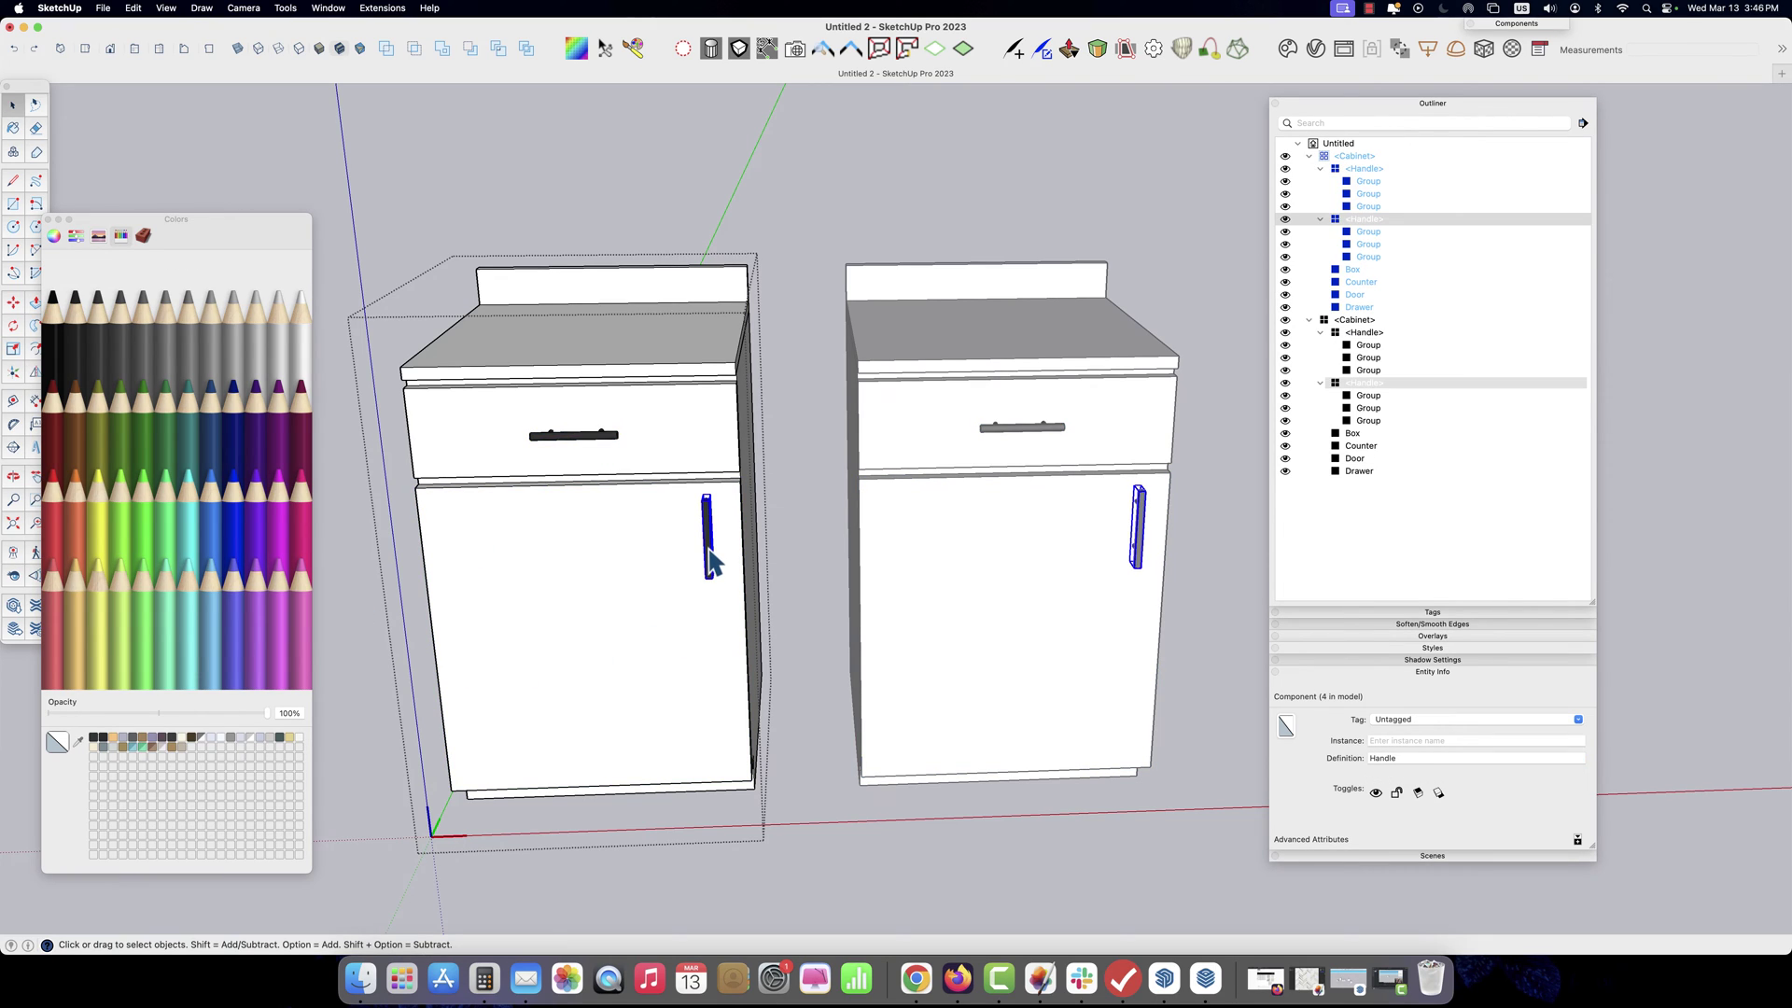
double_click(604, 436)
triple_click(605, 438)
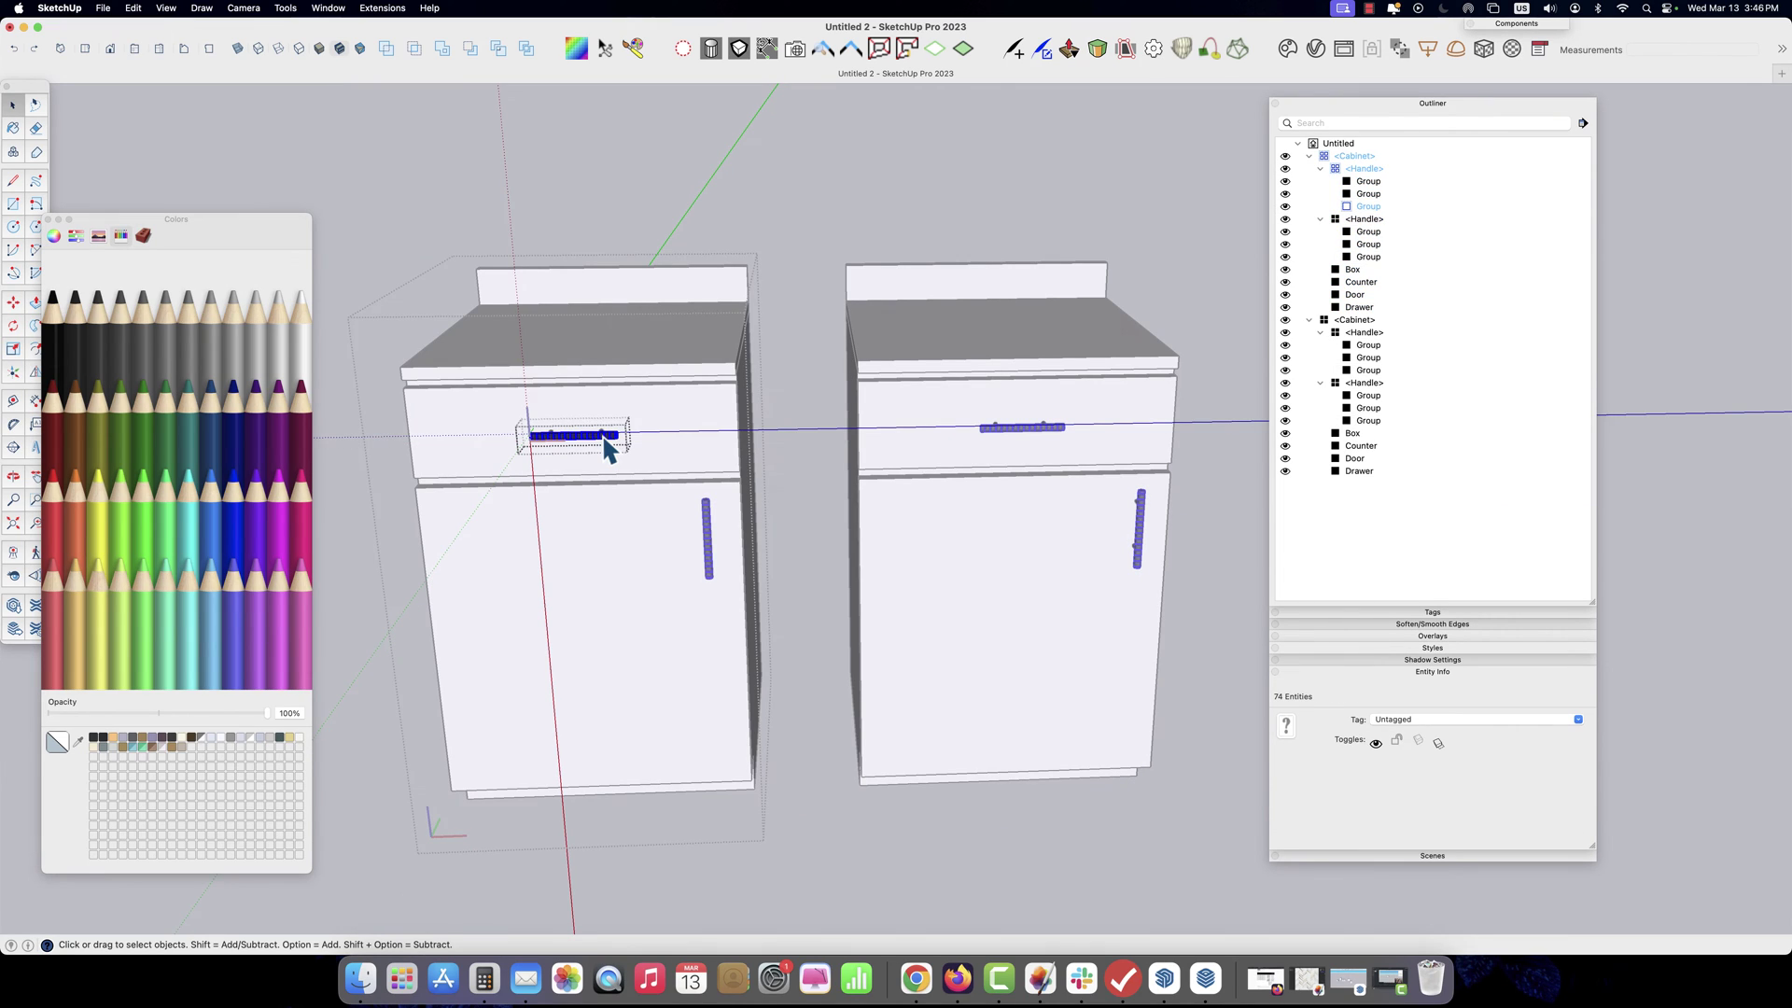
left_click(76, 586)
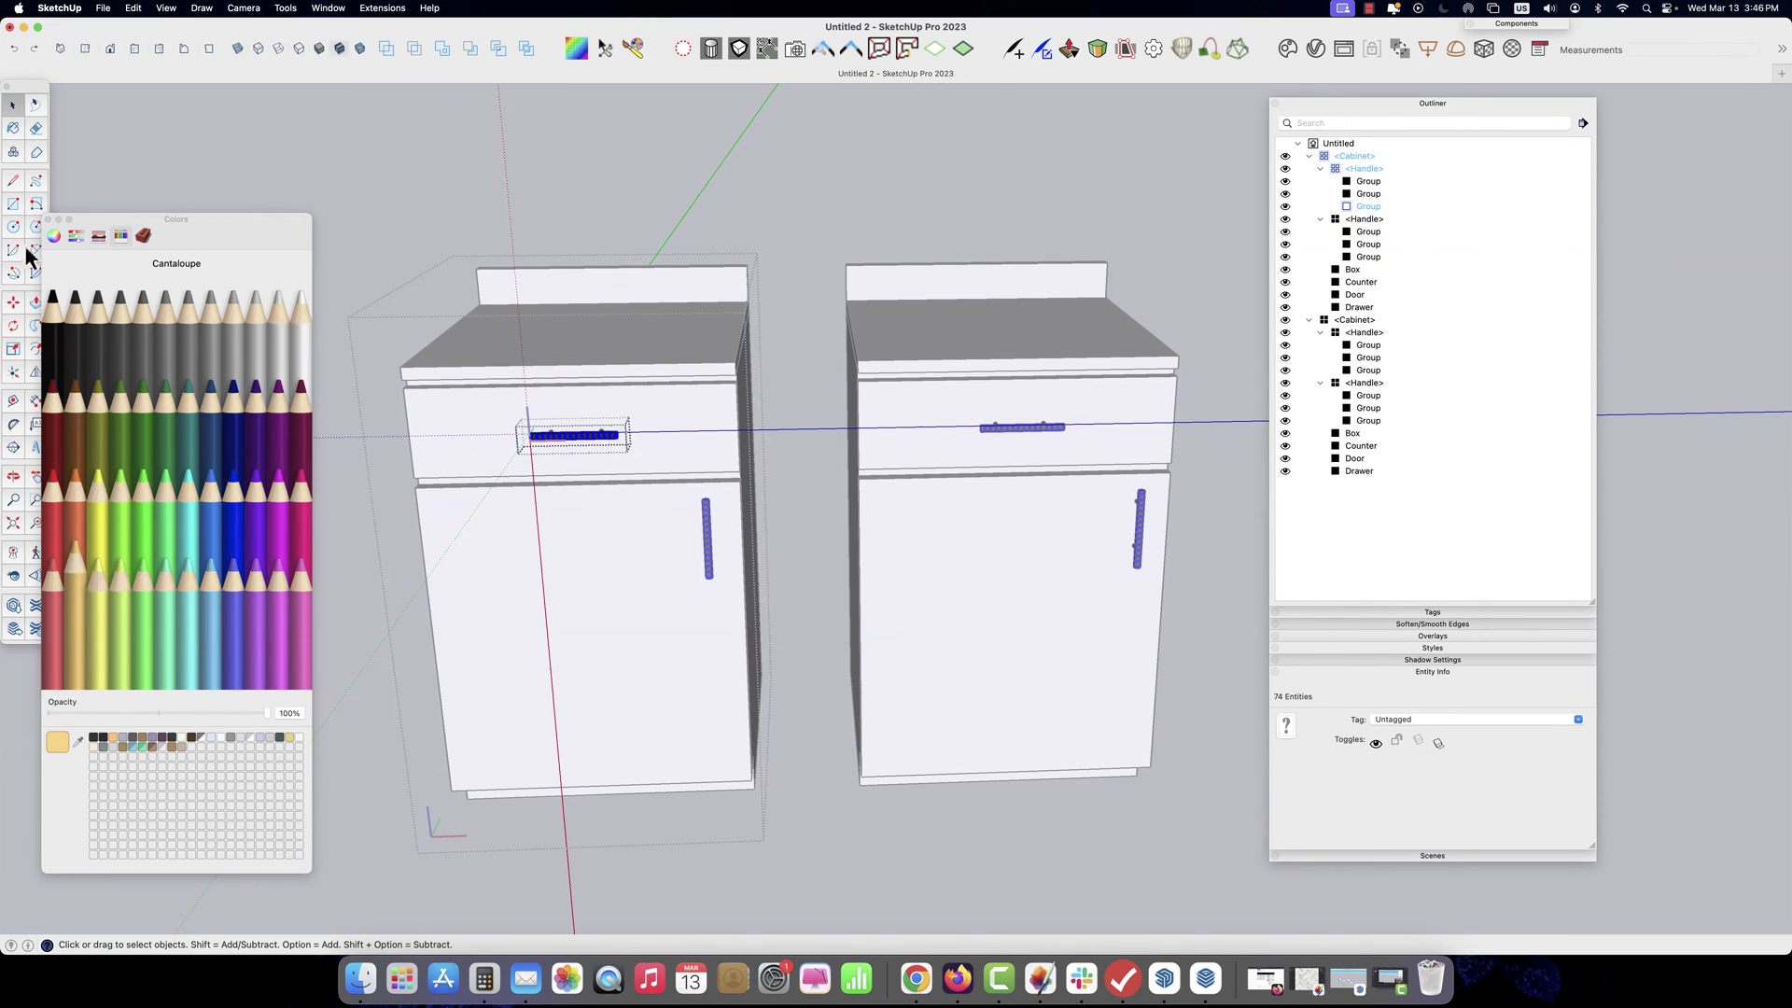
left_click(11, 128)
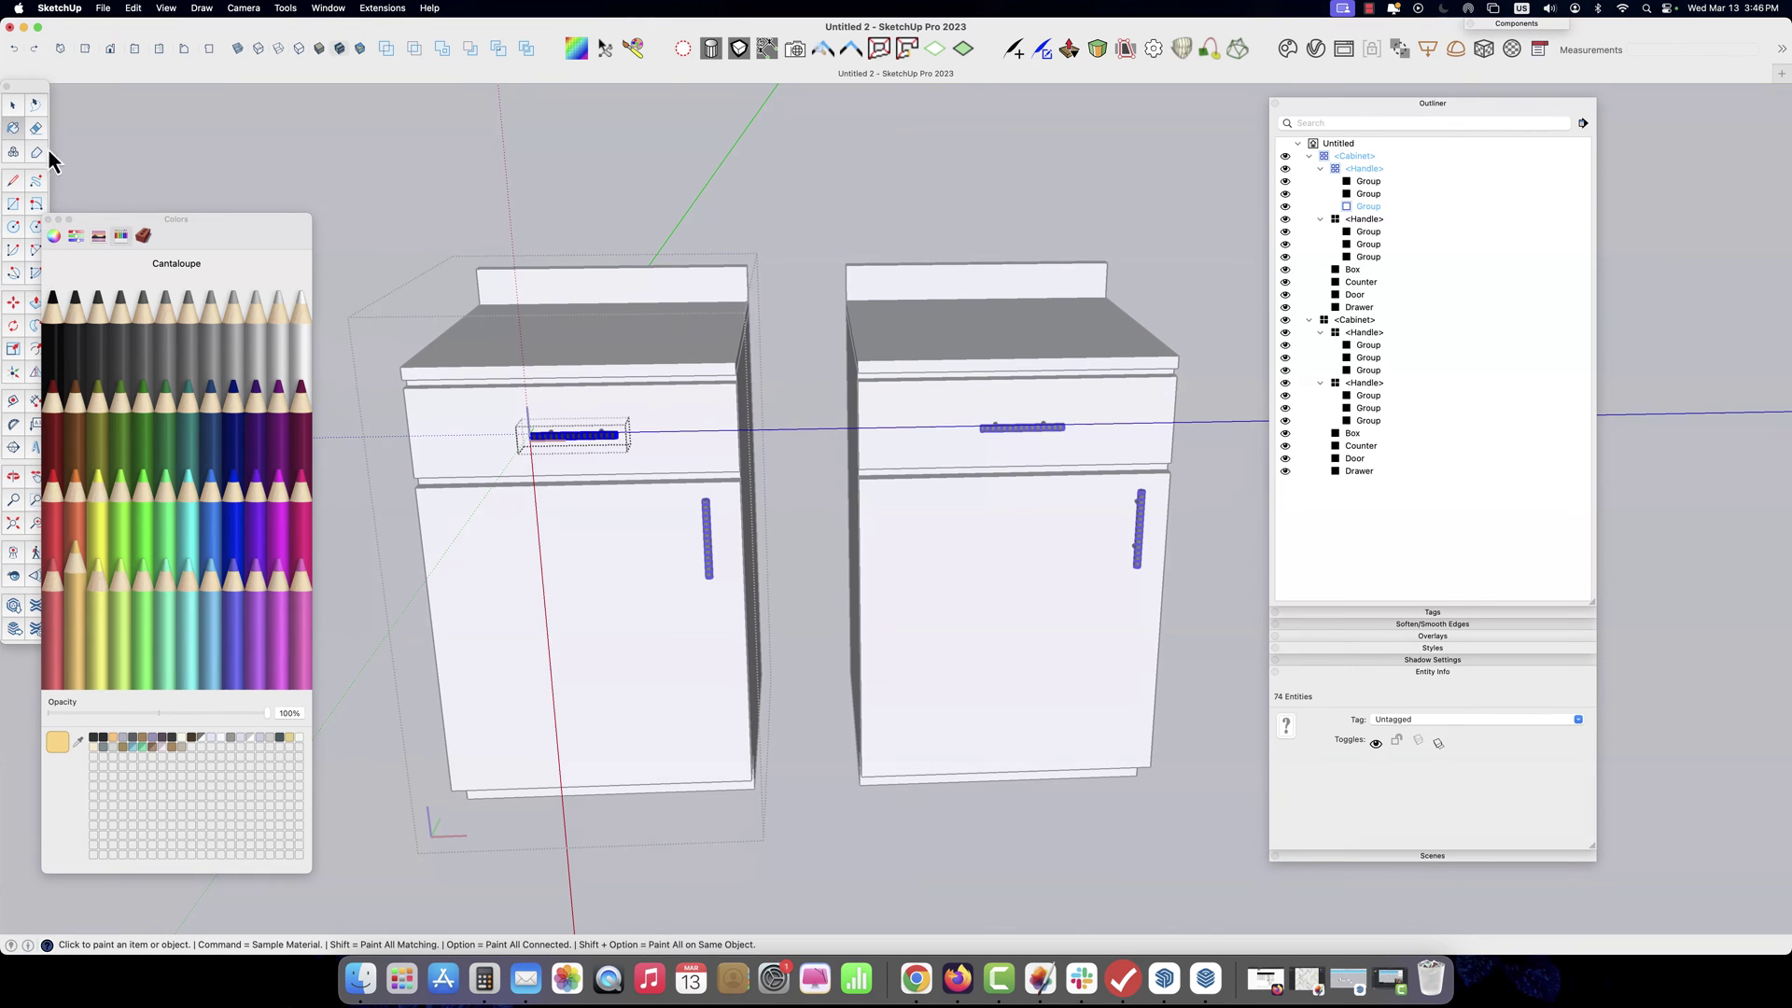
left_click(569, 436)
Scale the drawer handle's bar lengthwise about its center by about 1.20
scroll(625, 448, "up", 5)
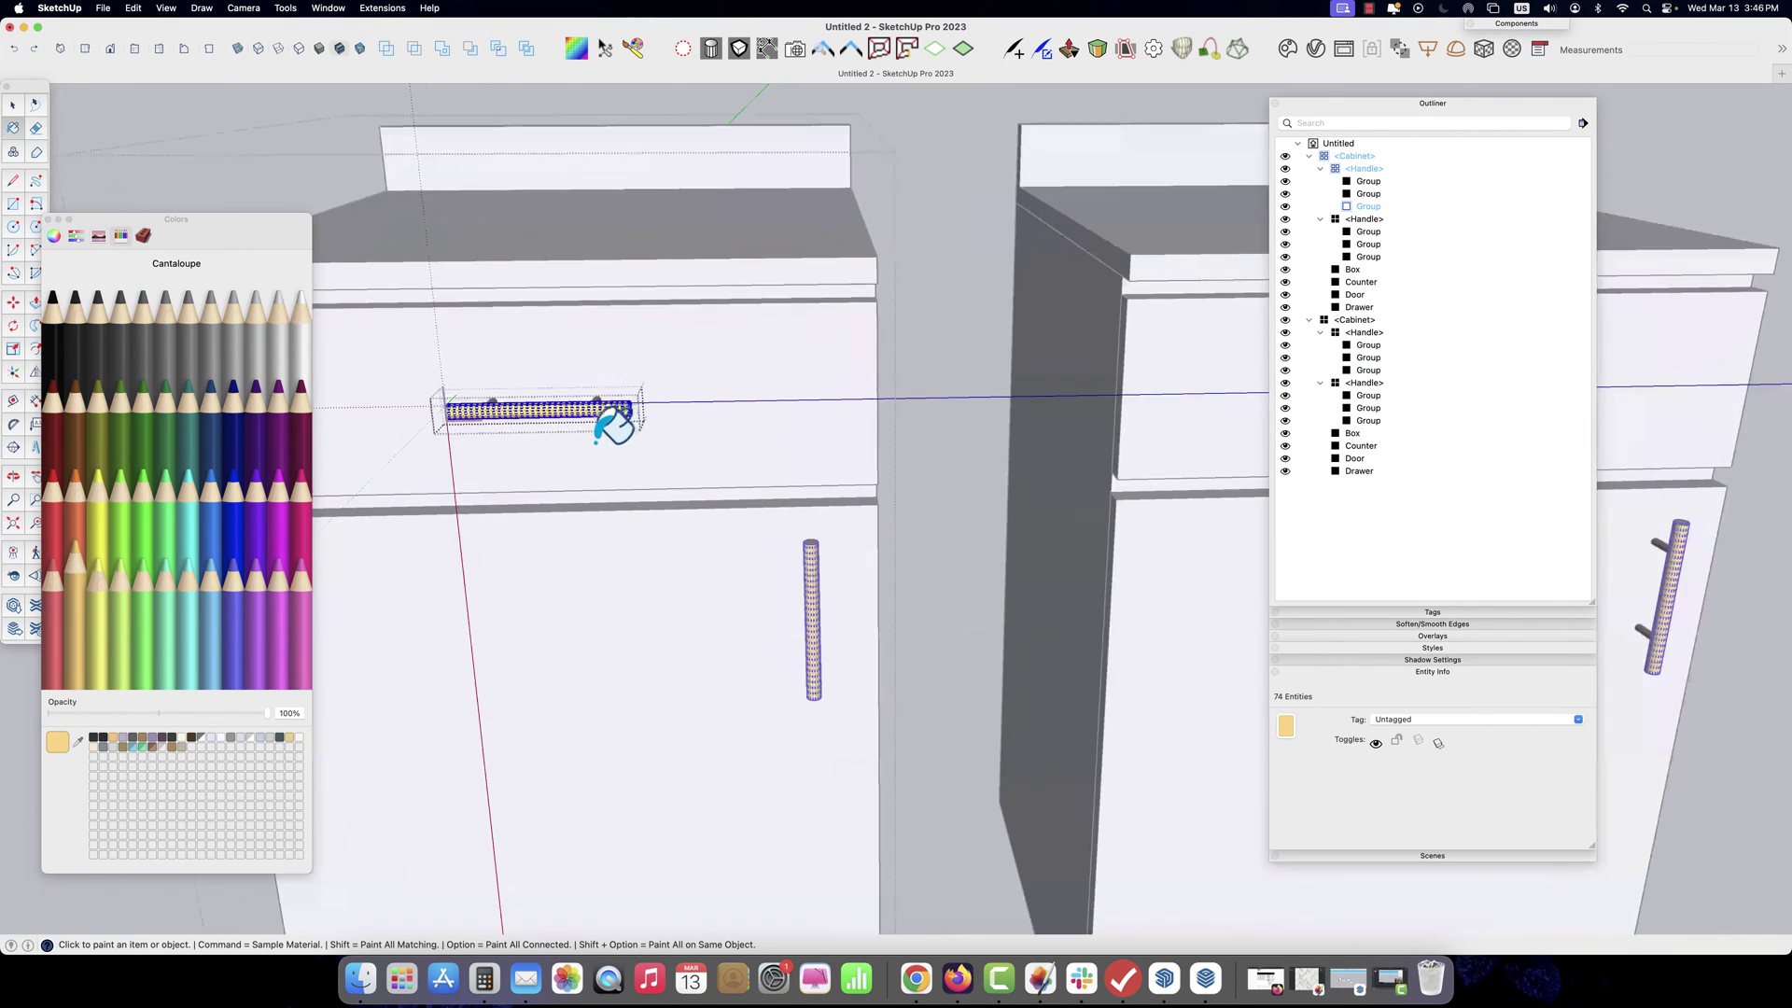
key("space")
left_click(629, 417)
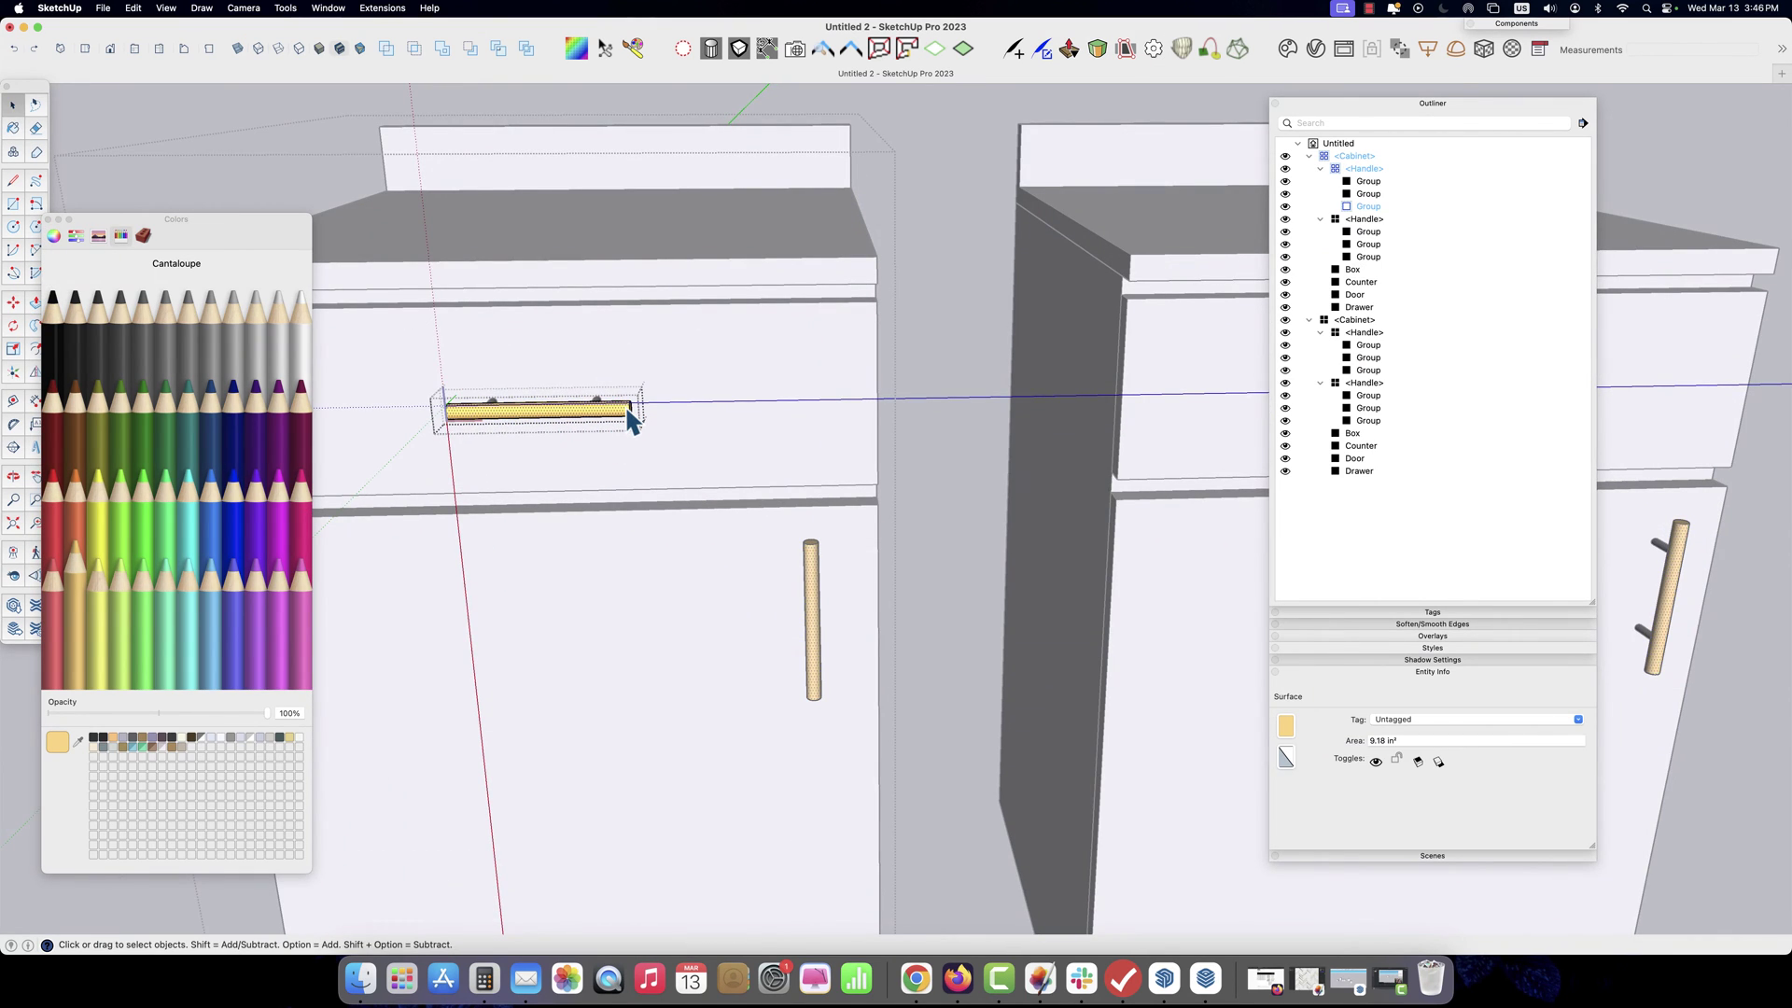
key("s")
scroll(633, 413, "up", 3)
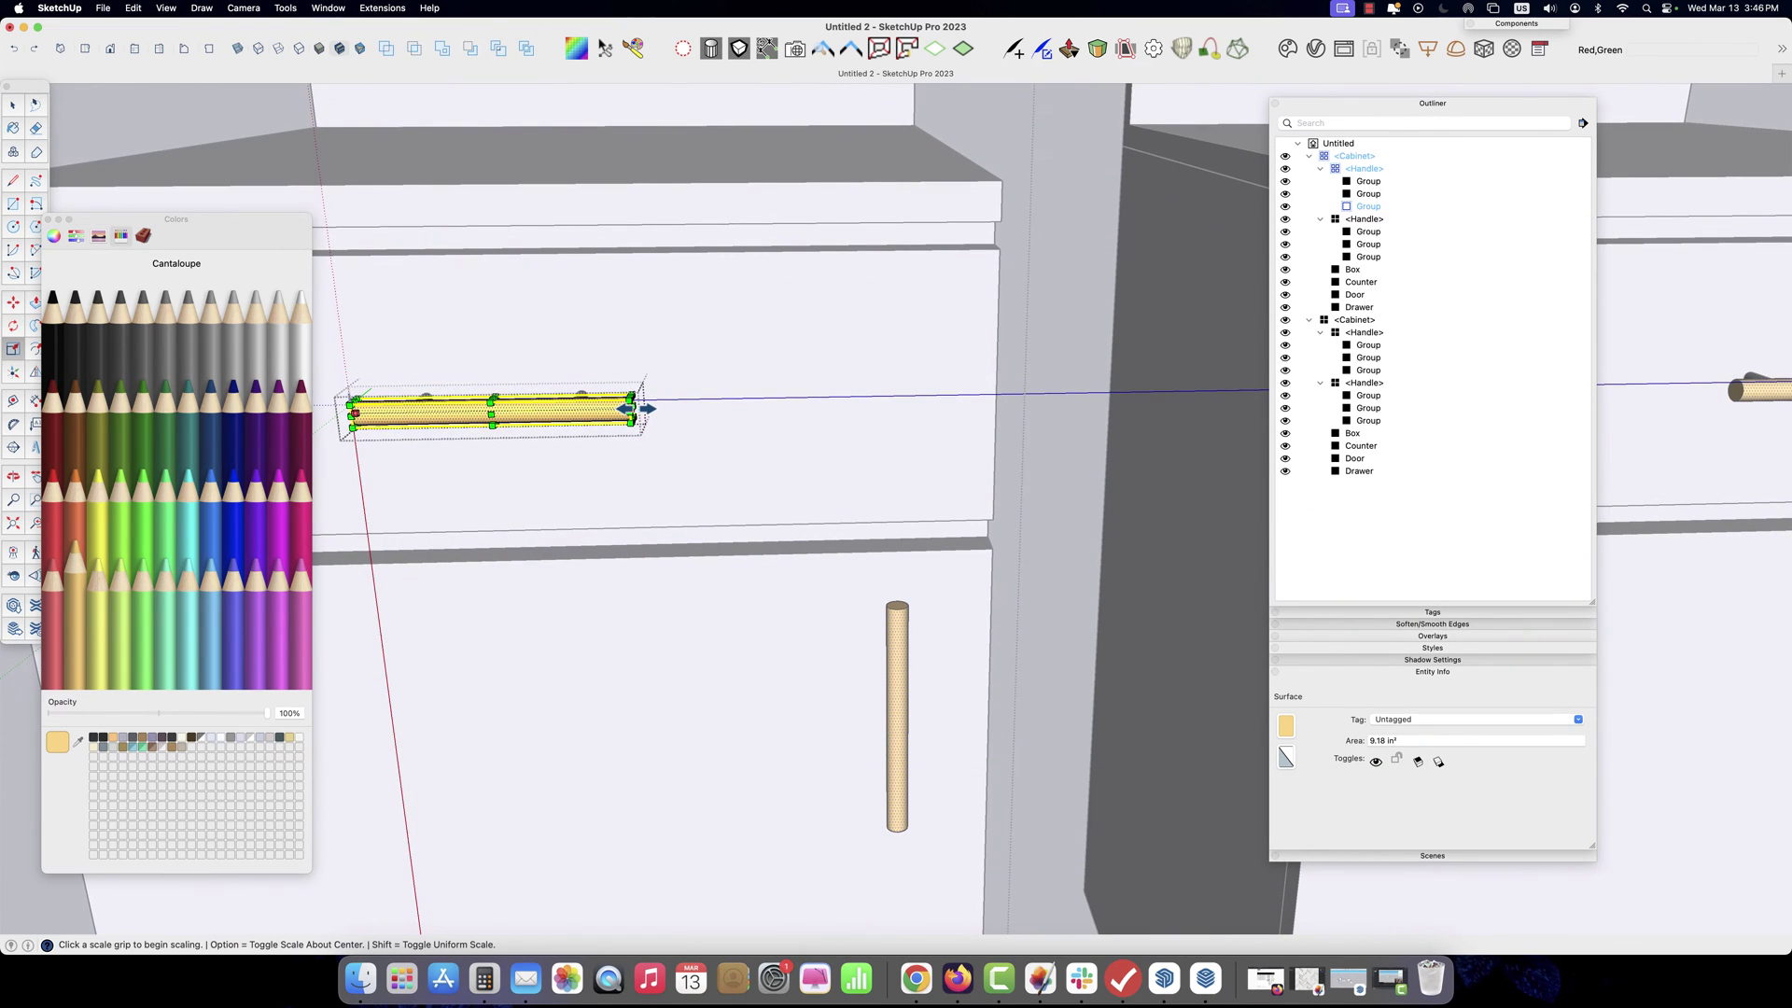
left_click(632, 409)
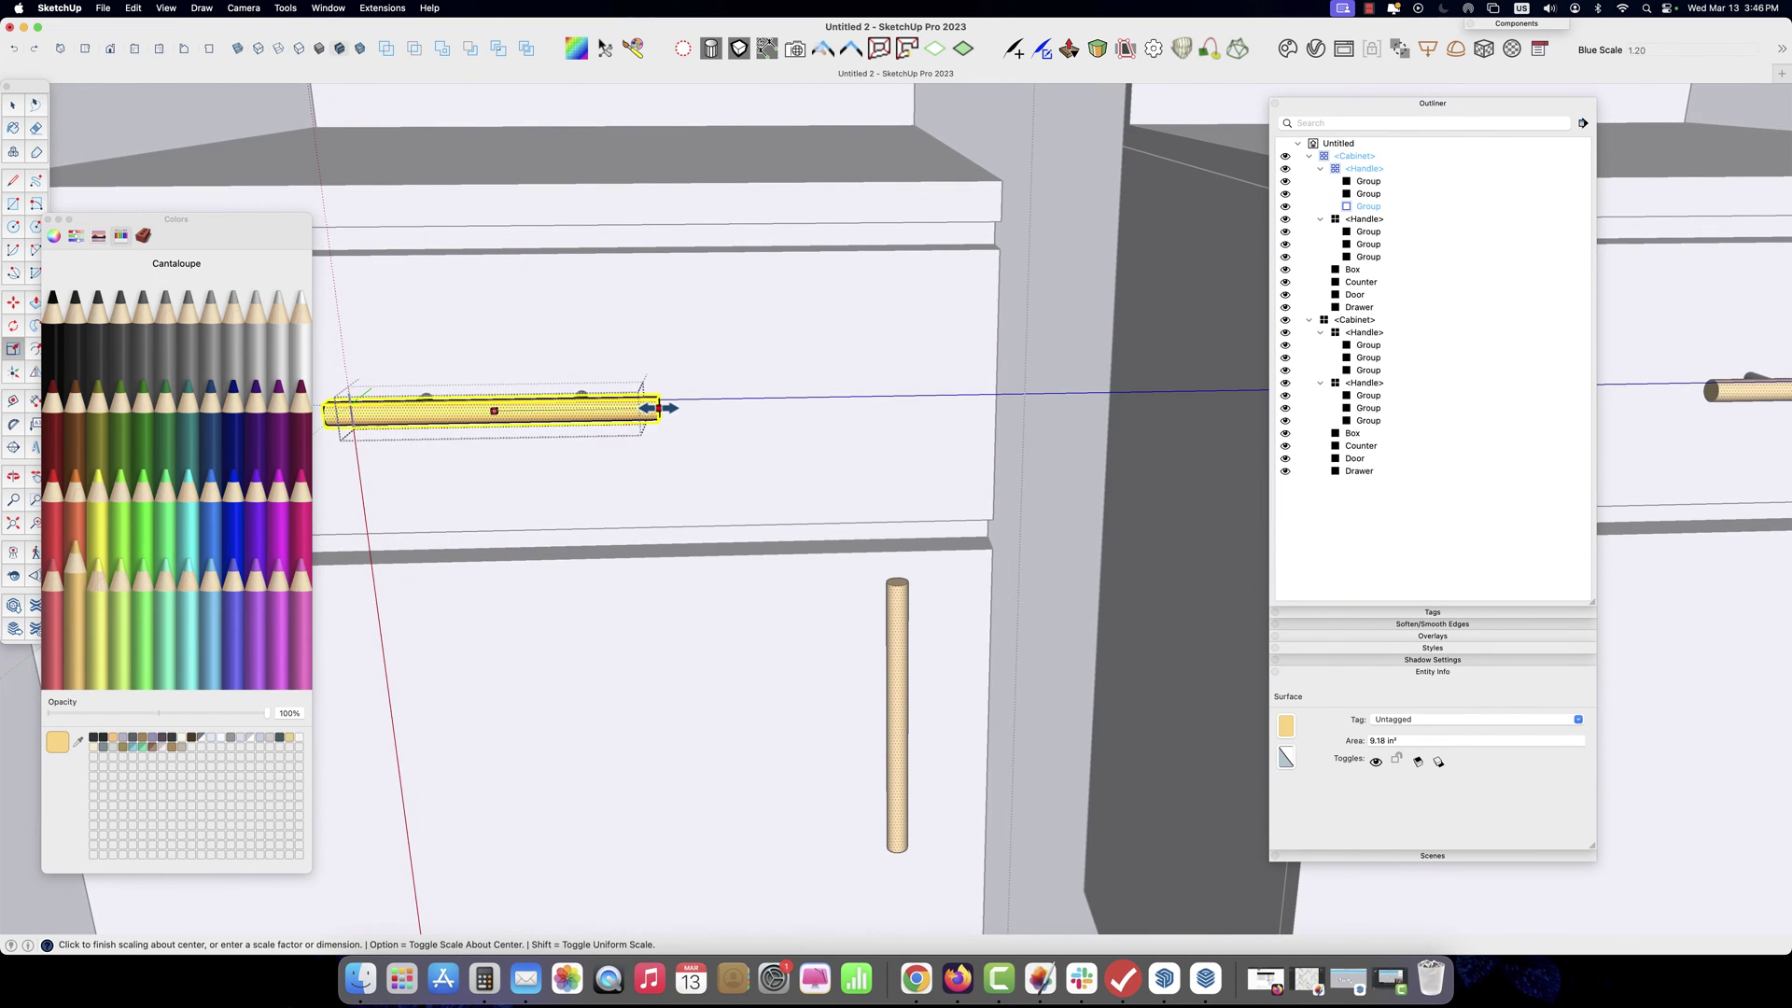
left_click(661, 408)
key("space")
Close the bar group and the Handle component, and select the drawer and door handles in turn to compare them
left_click(733, 389)
scroll(736, 389, "down", 6)
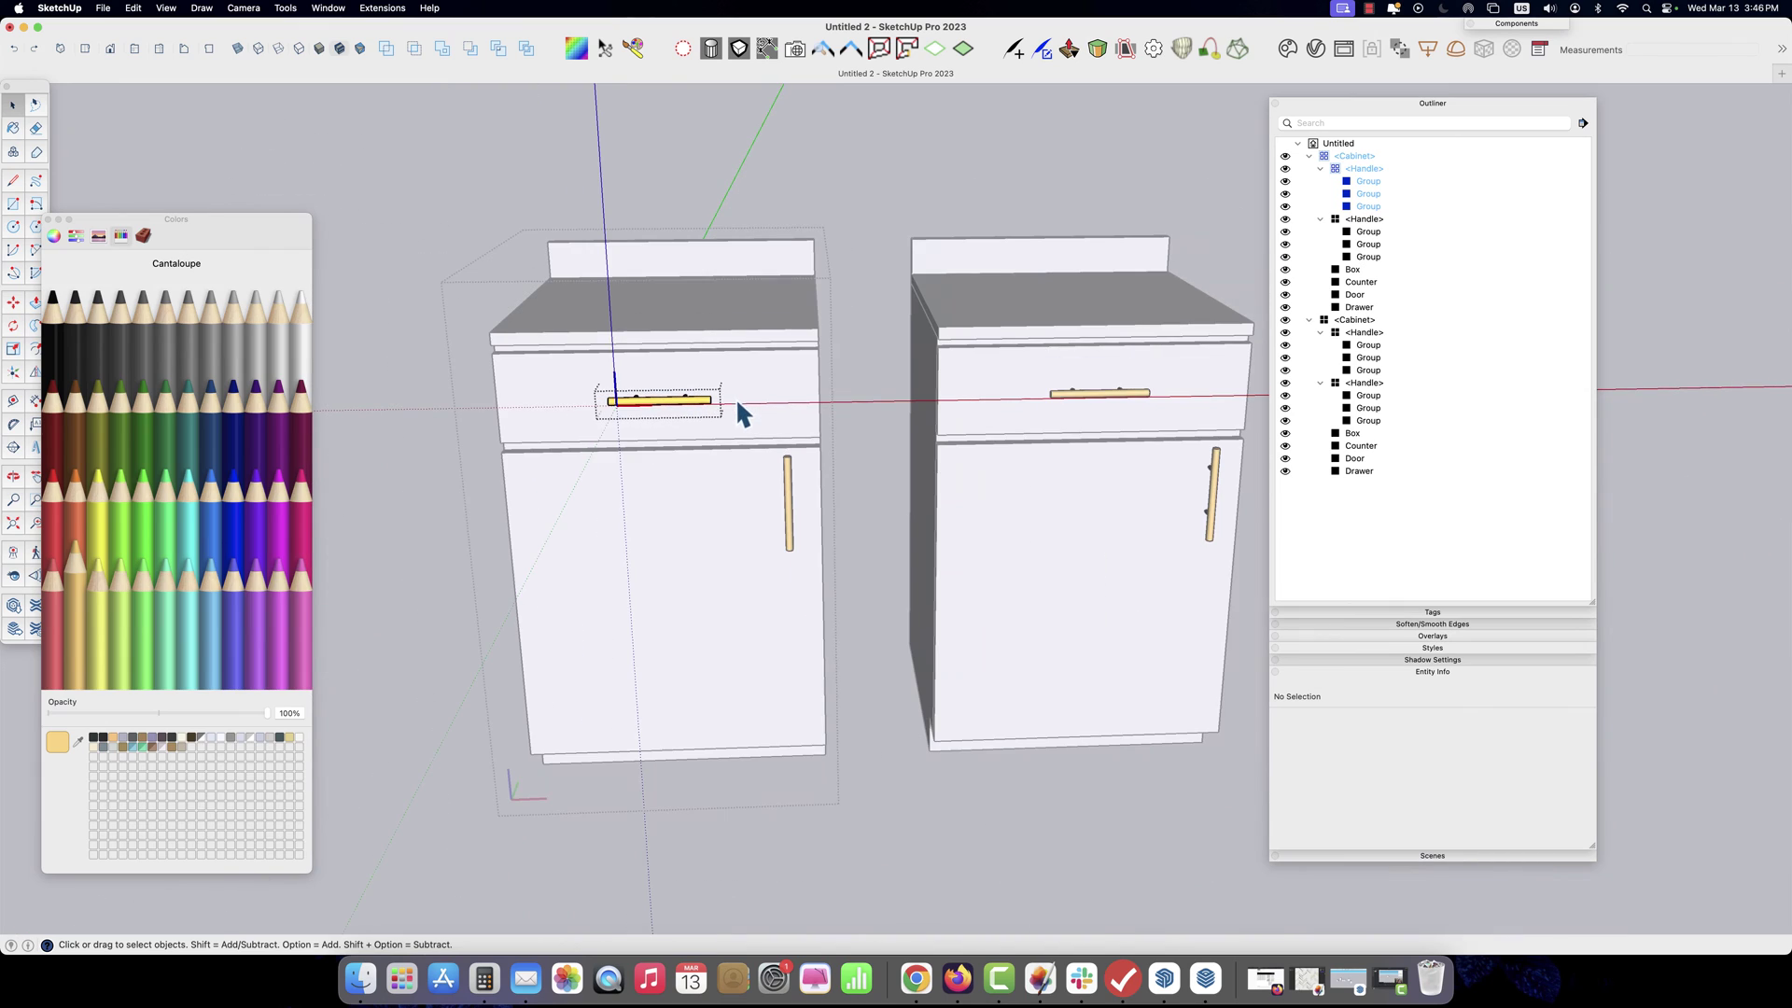
left_click(690, 399)
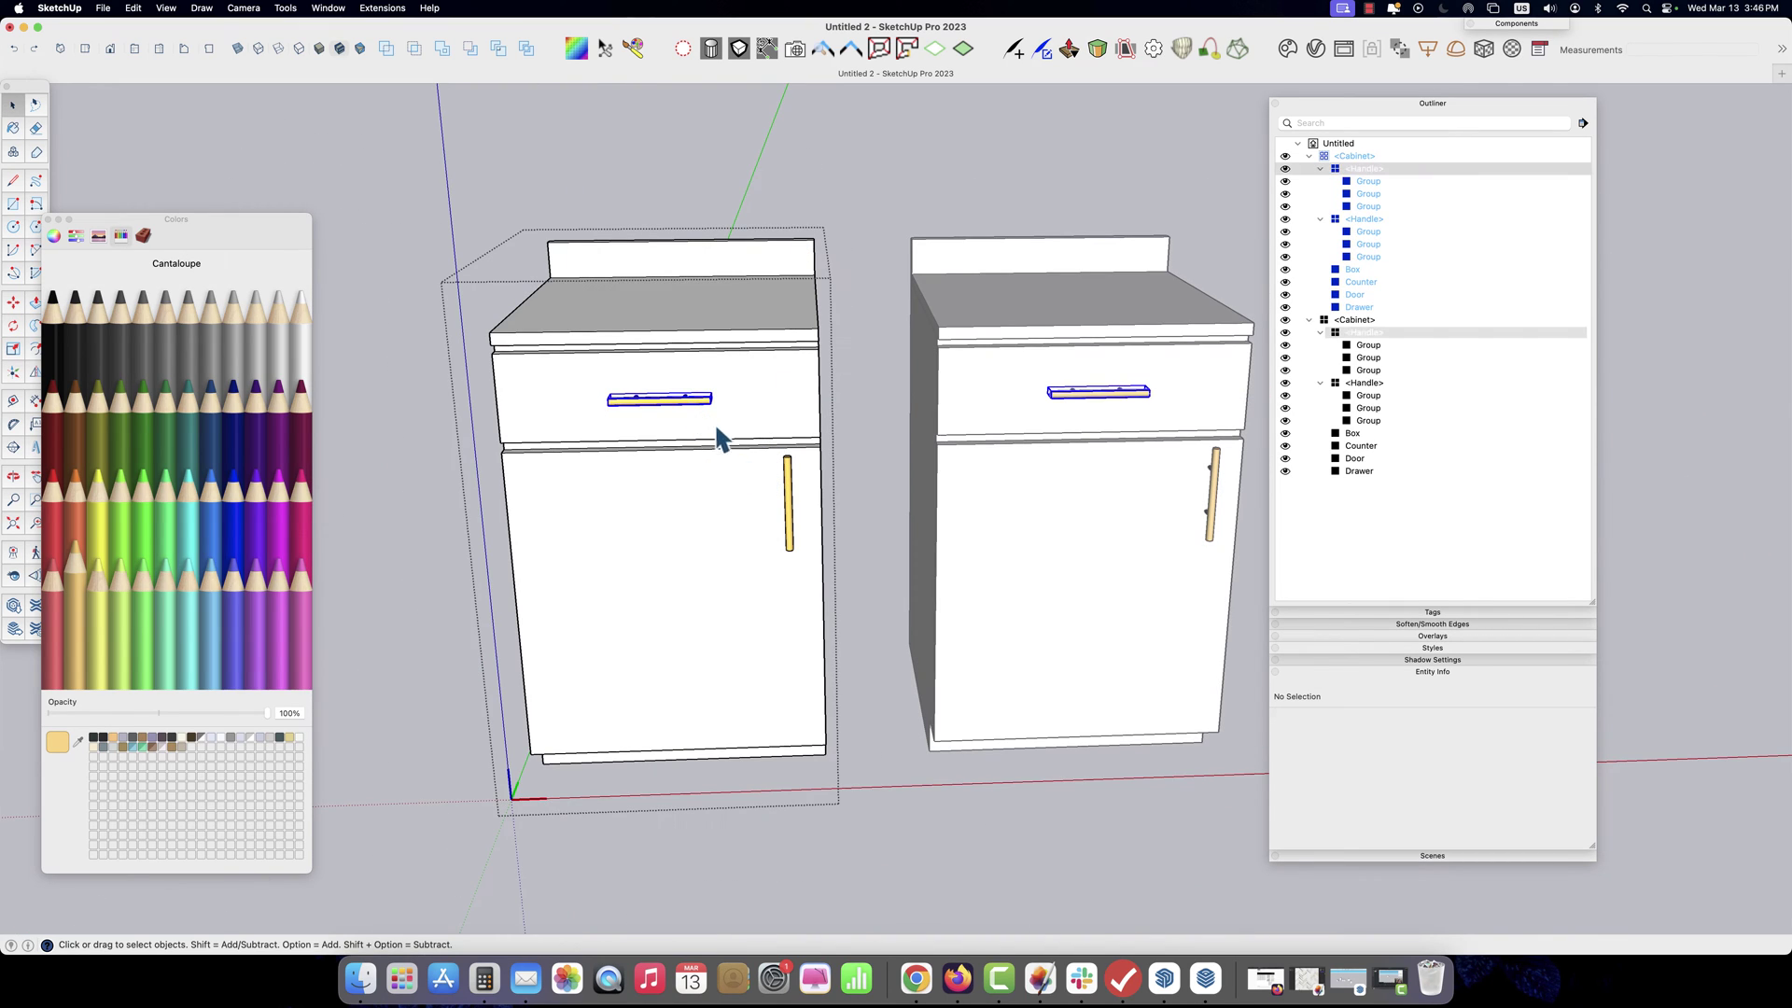
left_click(790, 490)
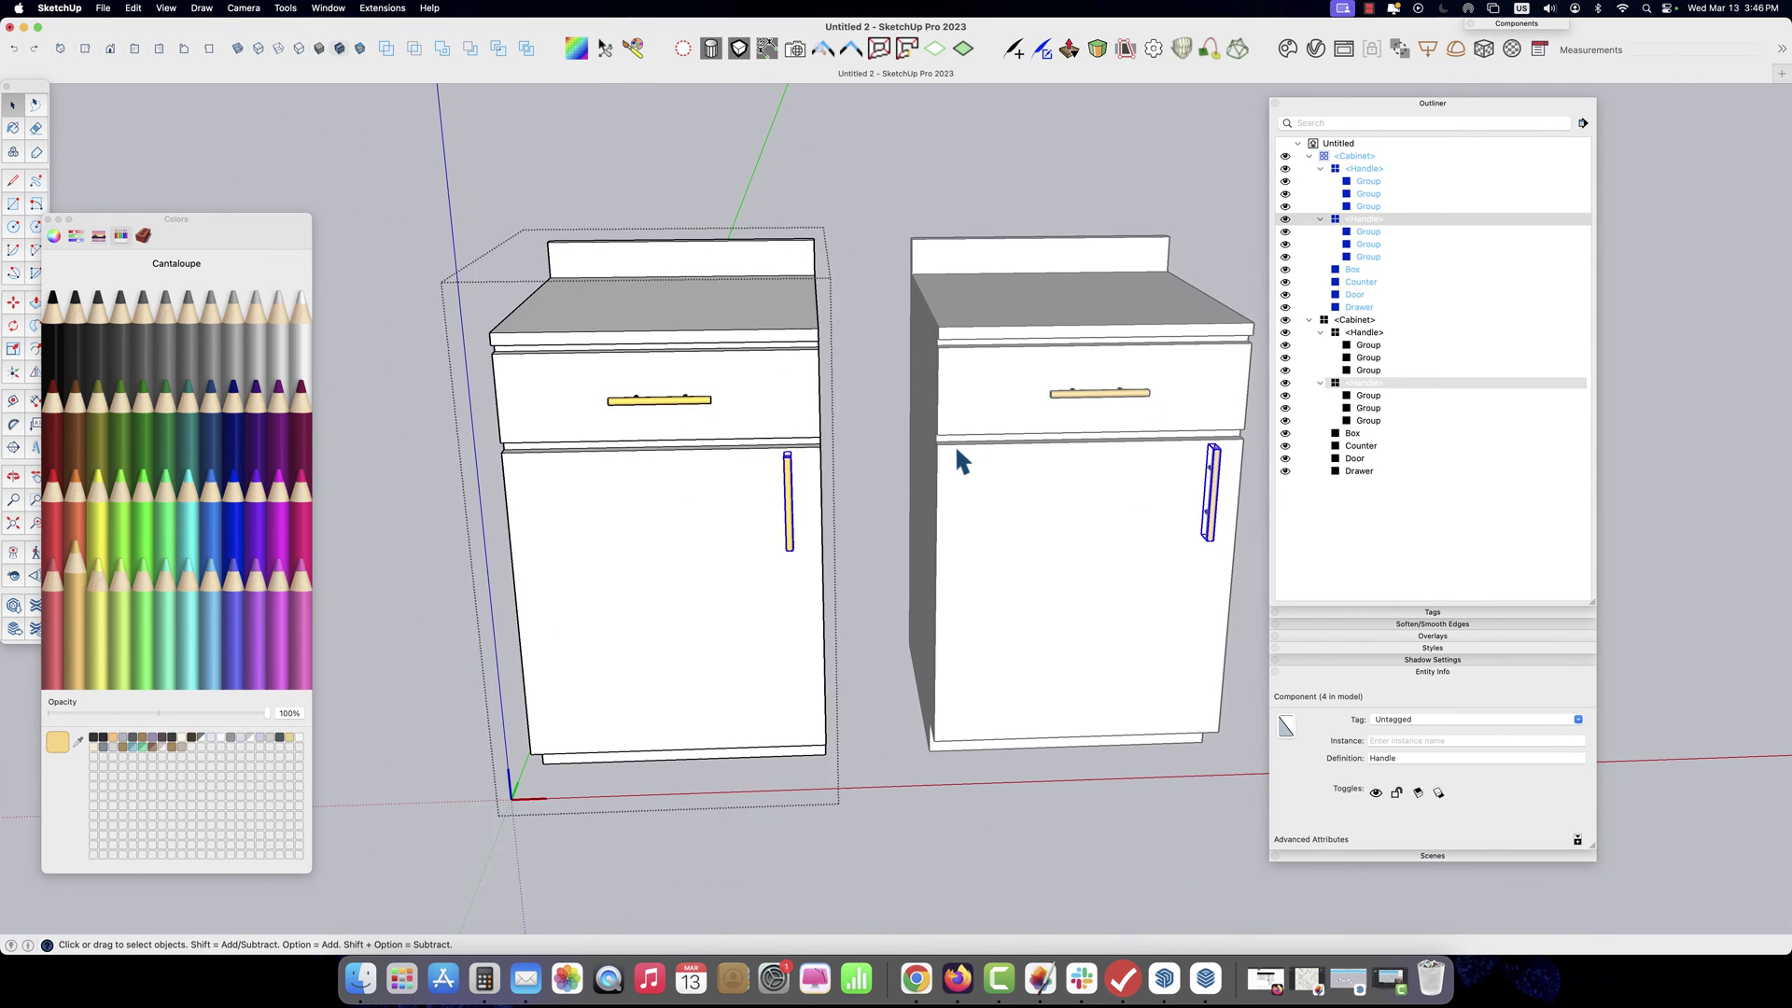
left_click(693, 402)
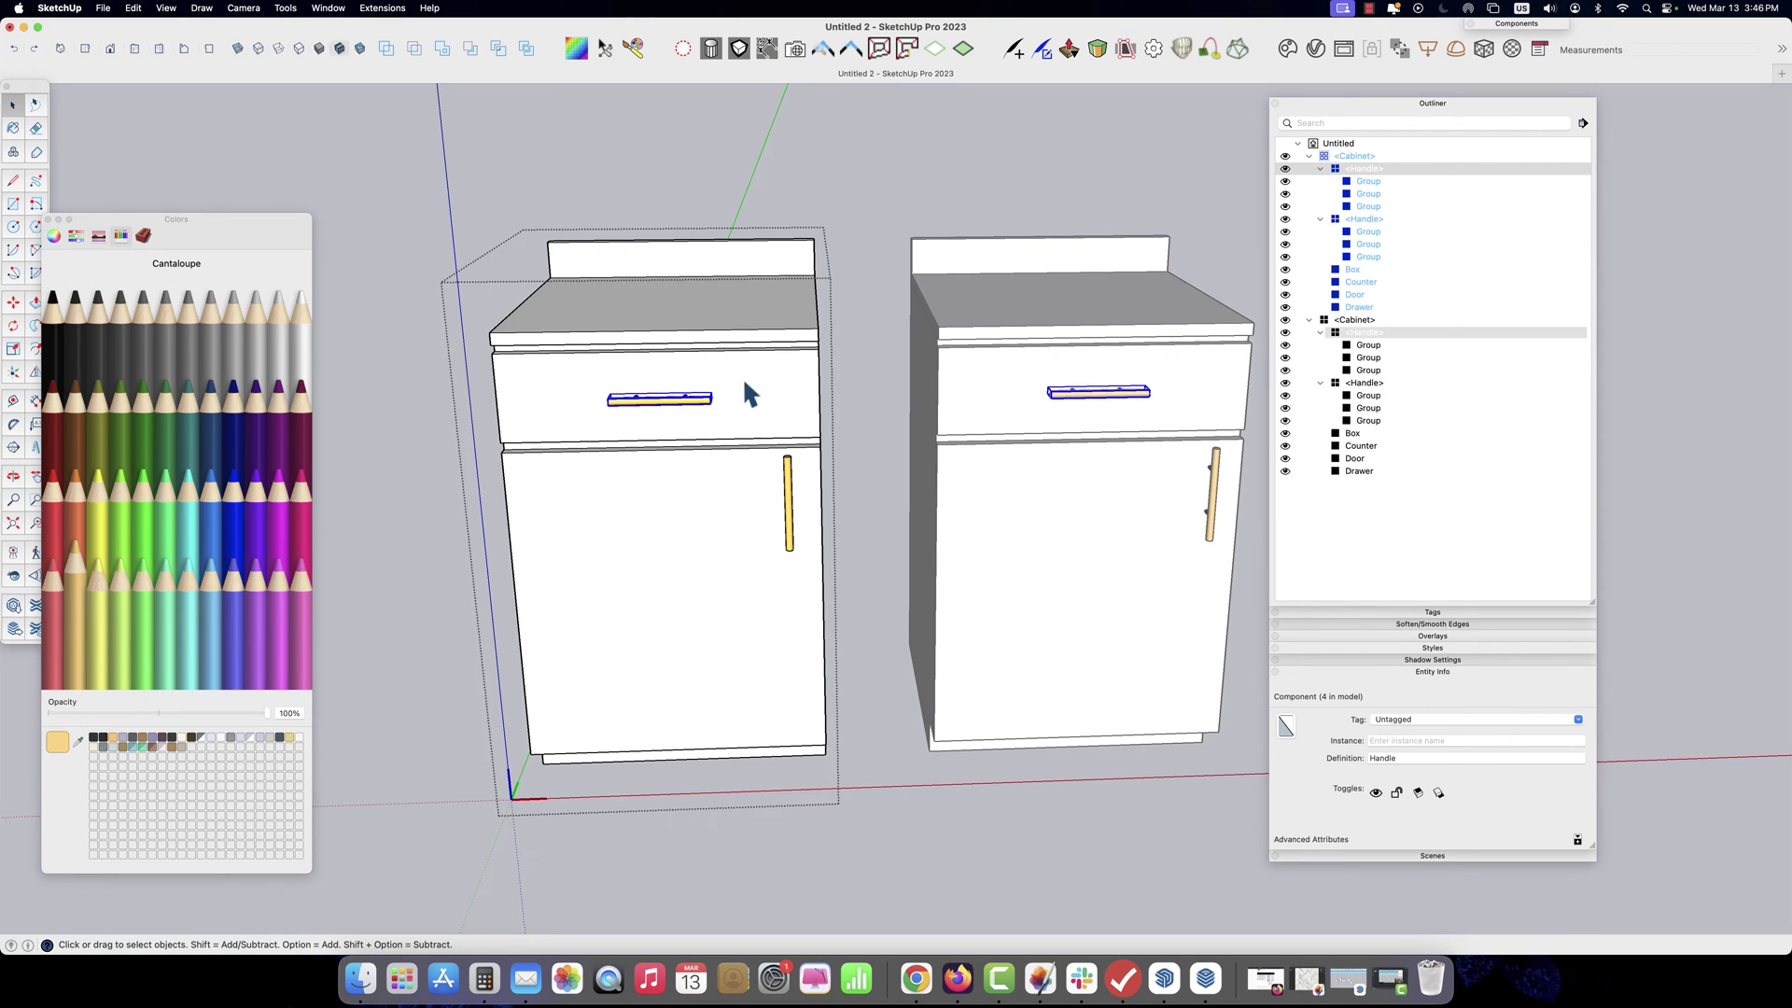
Open the Counter group, paint its top, front edge and backsplash with the Nickel colour, and close the group
double_click(741, 297)
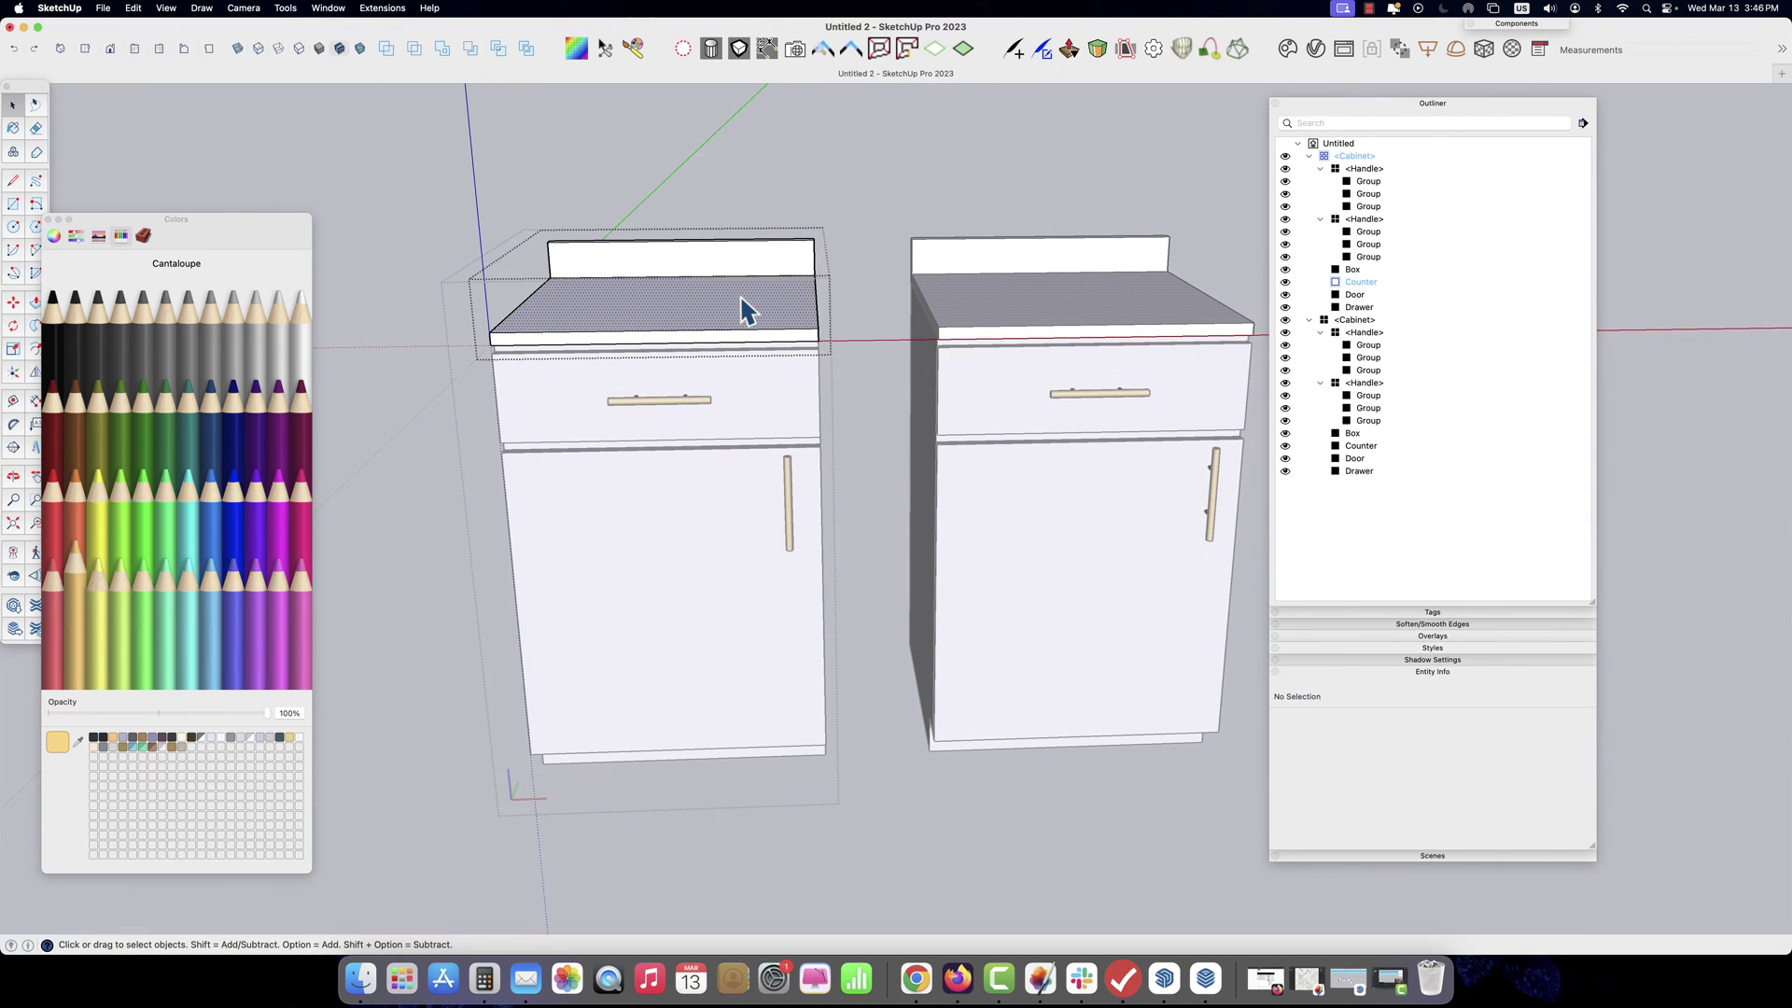
left_click(742, 301)
left_click(187, 294)
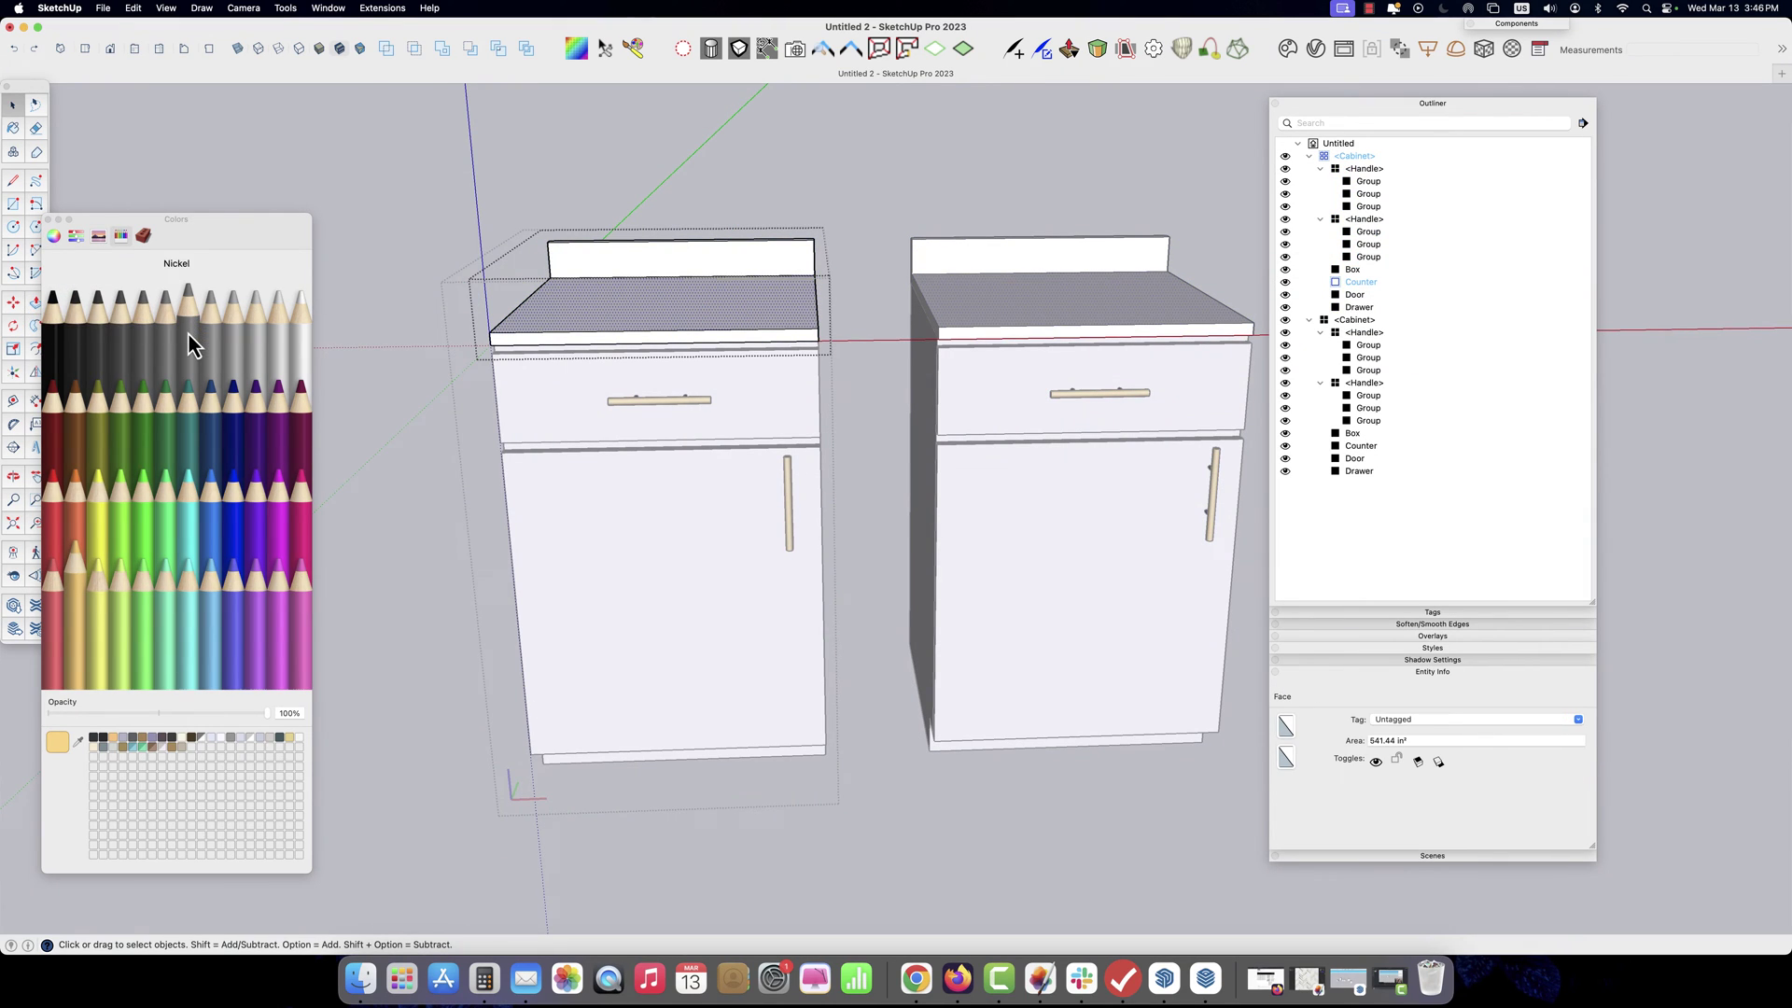
key("b")
left_click(616, 312)
left_click(609, 338)
left_click(652, 263)
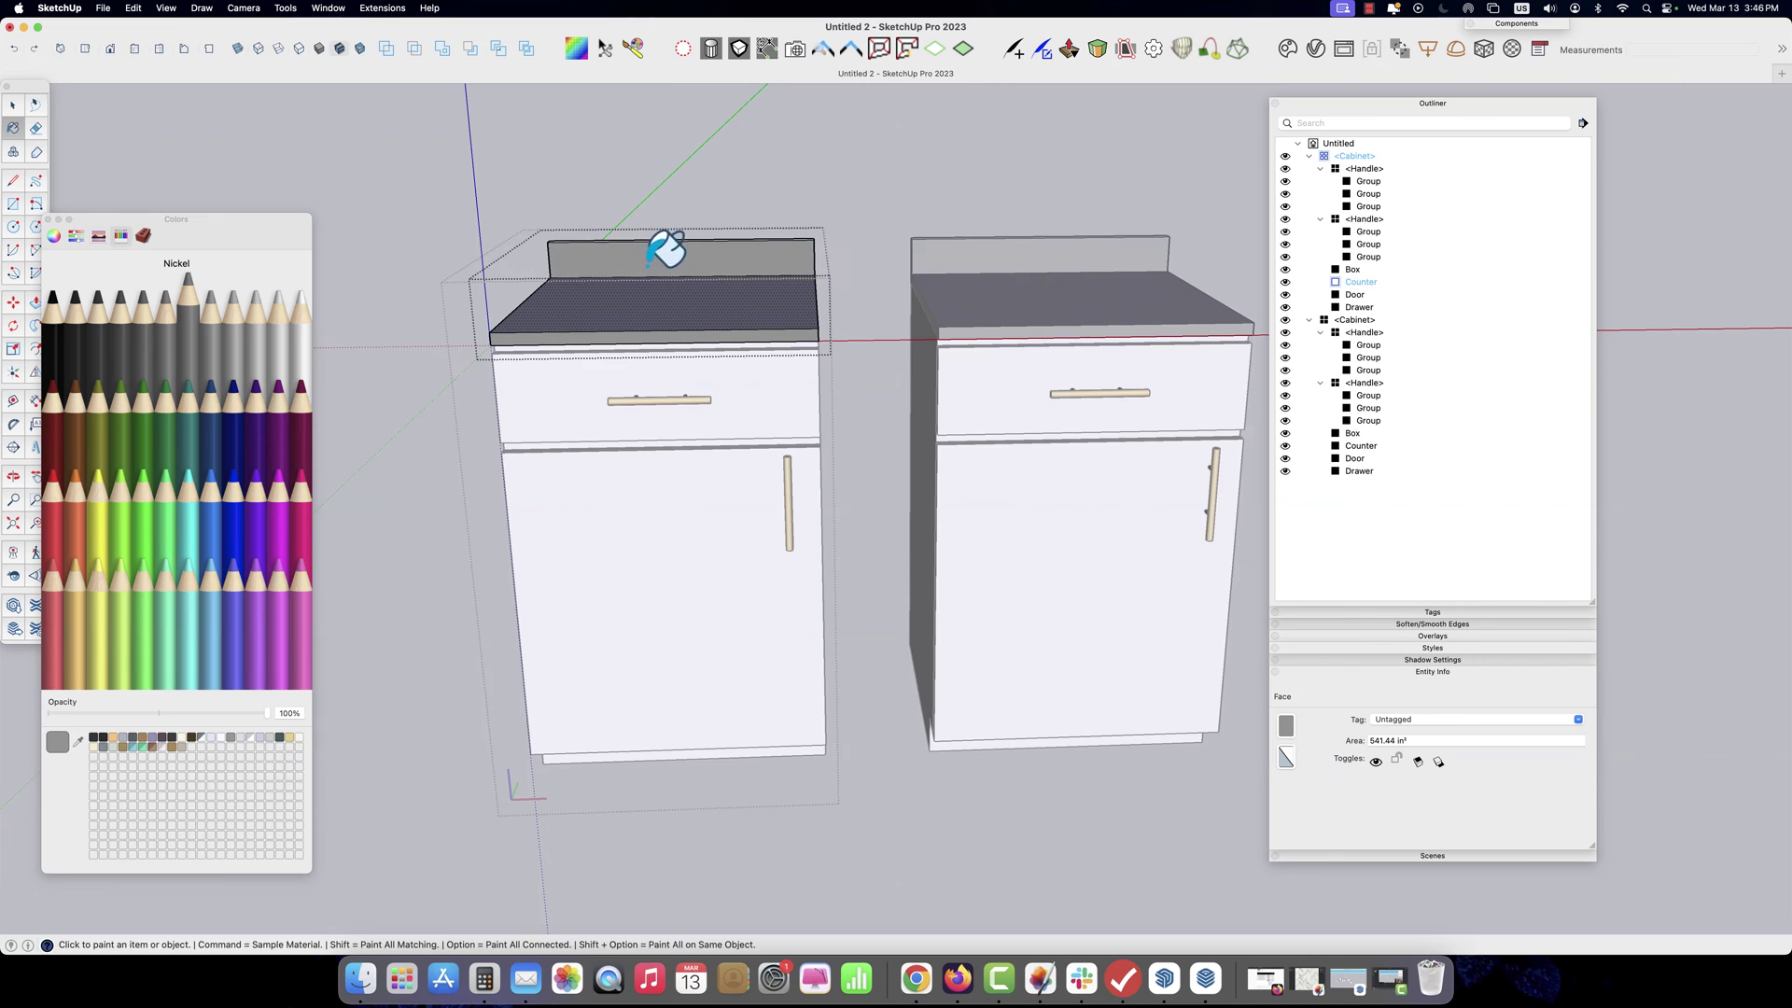
key("space")
left_click(652, 208)
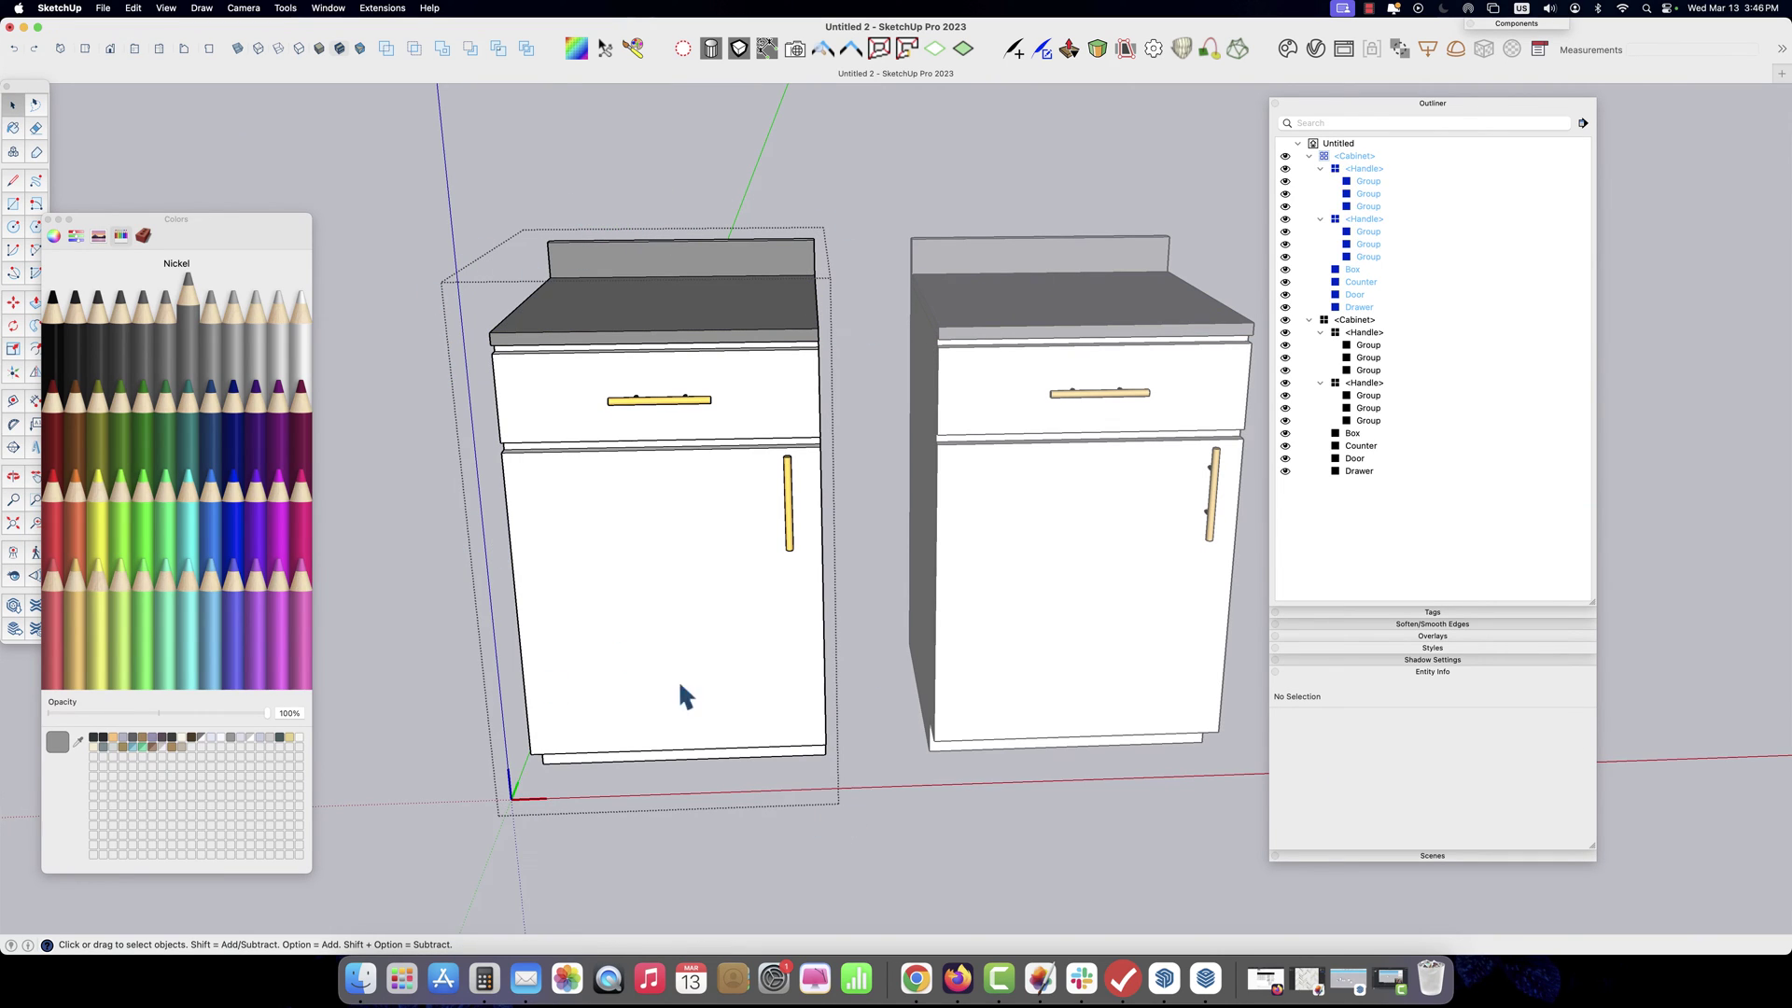
Check the Door group, close the Cabinet component and compare the two cabinets from the front
left_click(704, 284)
left_click(688, 484)
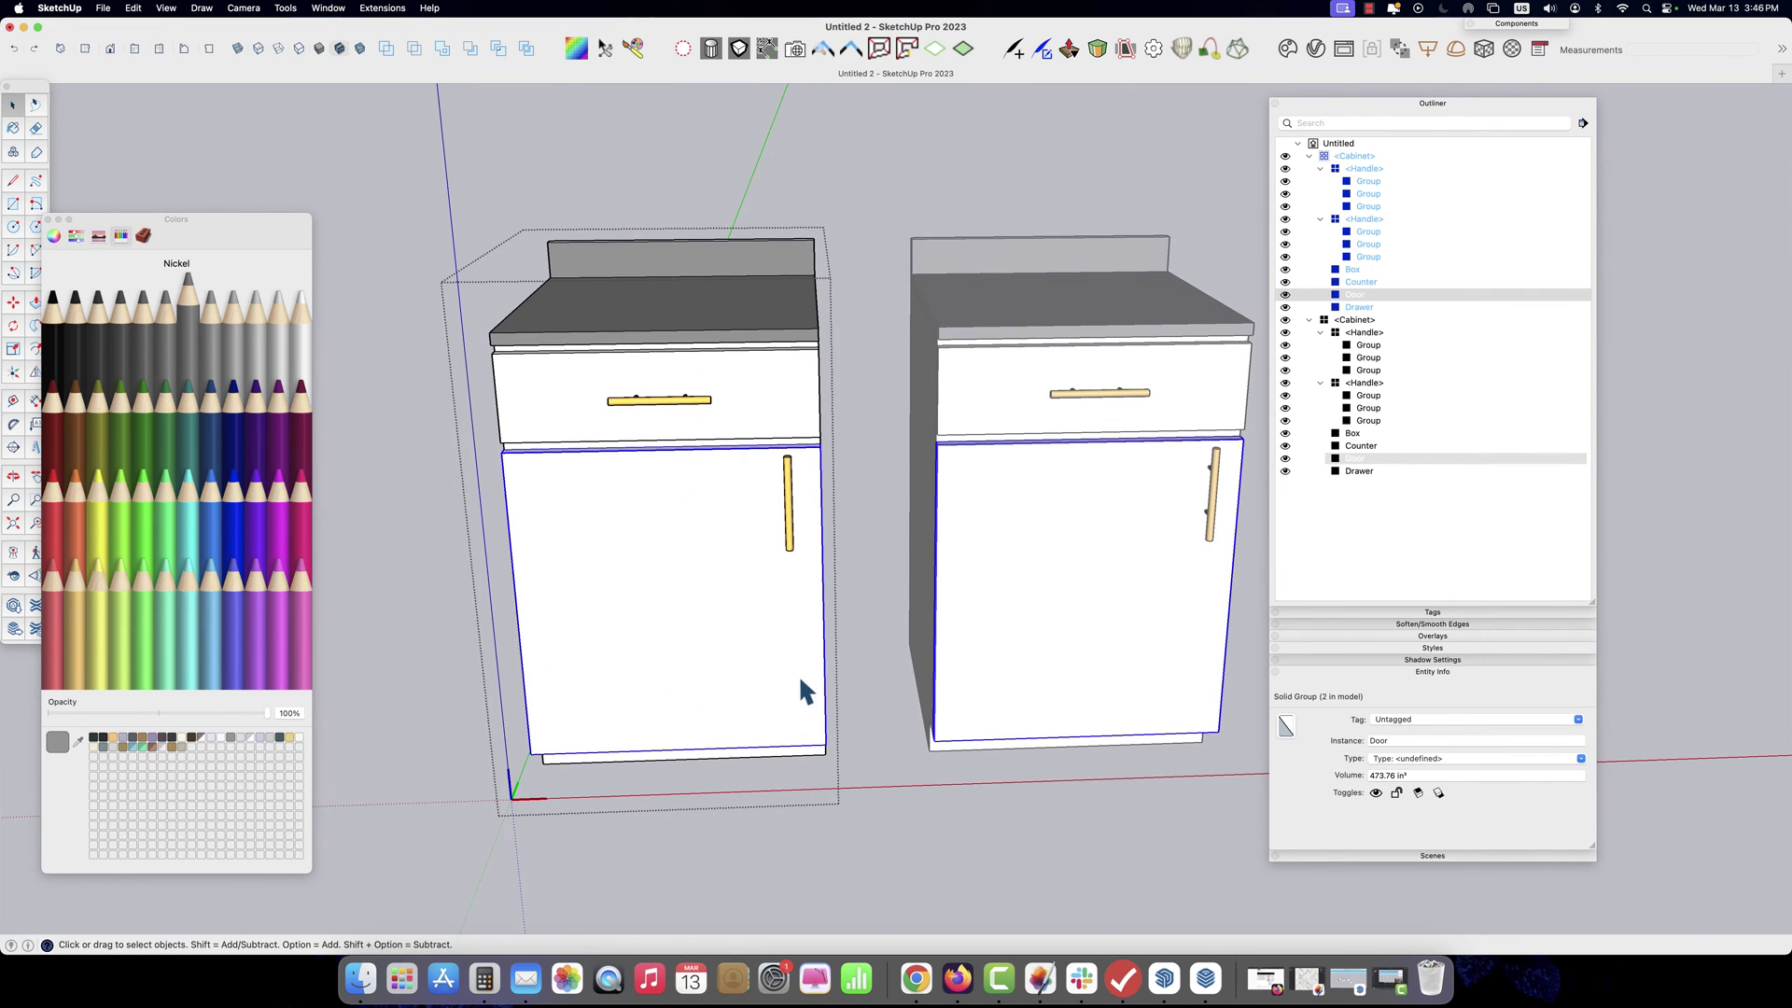
left_click(869, 674)
middle_click_drag(867, 665, 731, 619)
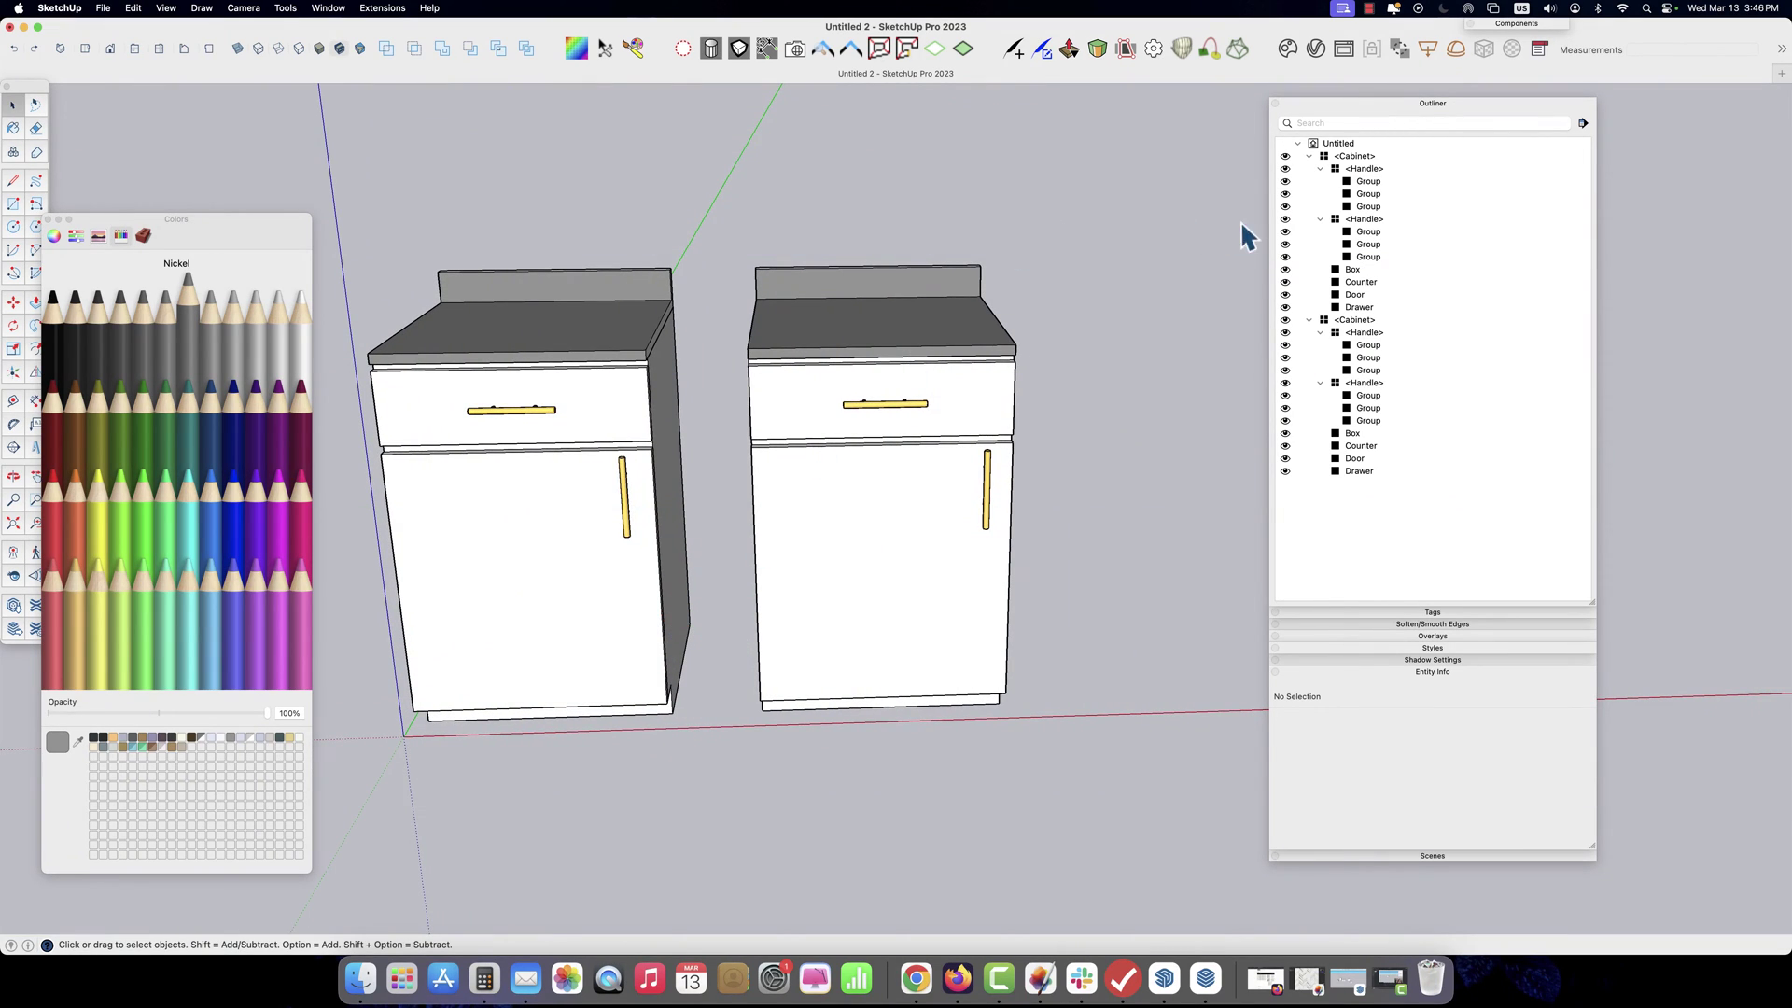
mouse_move(628, 352)
middle_mouse_down()
mouse_move(520, 248)
mouse_move(652, 215)
mouse_move(791, 288)
mouse_move(852, 349)
mouse_move(743, 360)
mouse_move(632, 328)
middle_mouse_up()
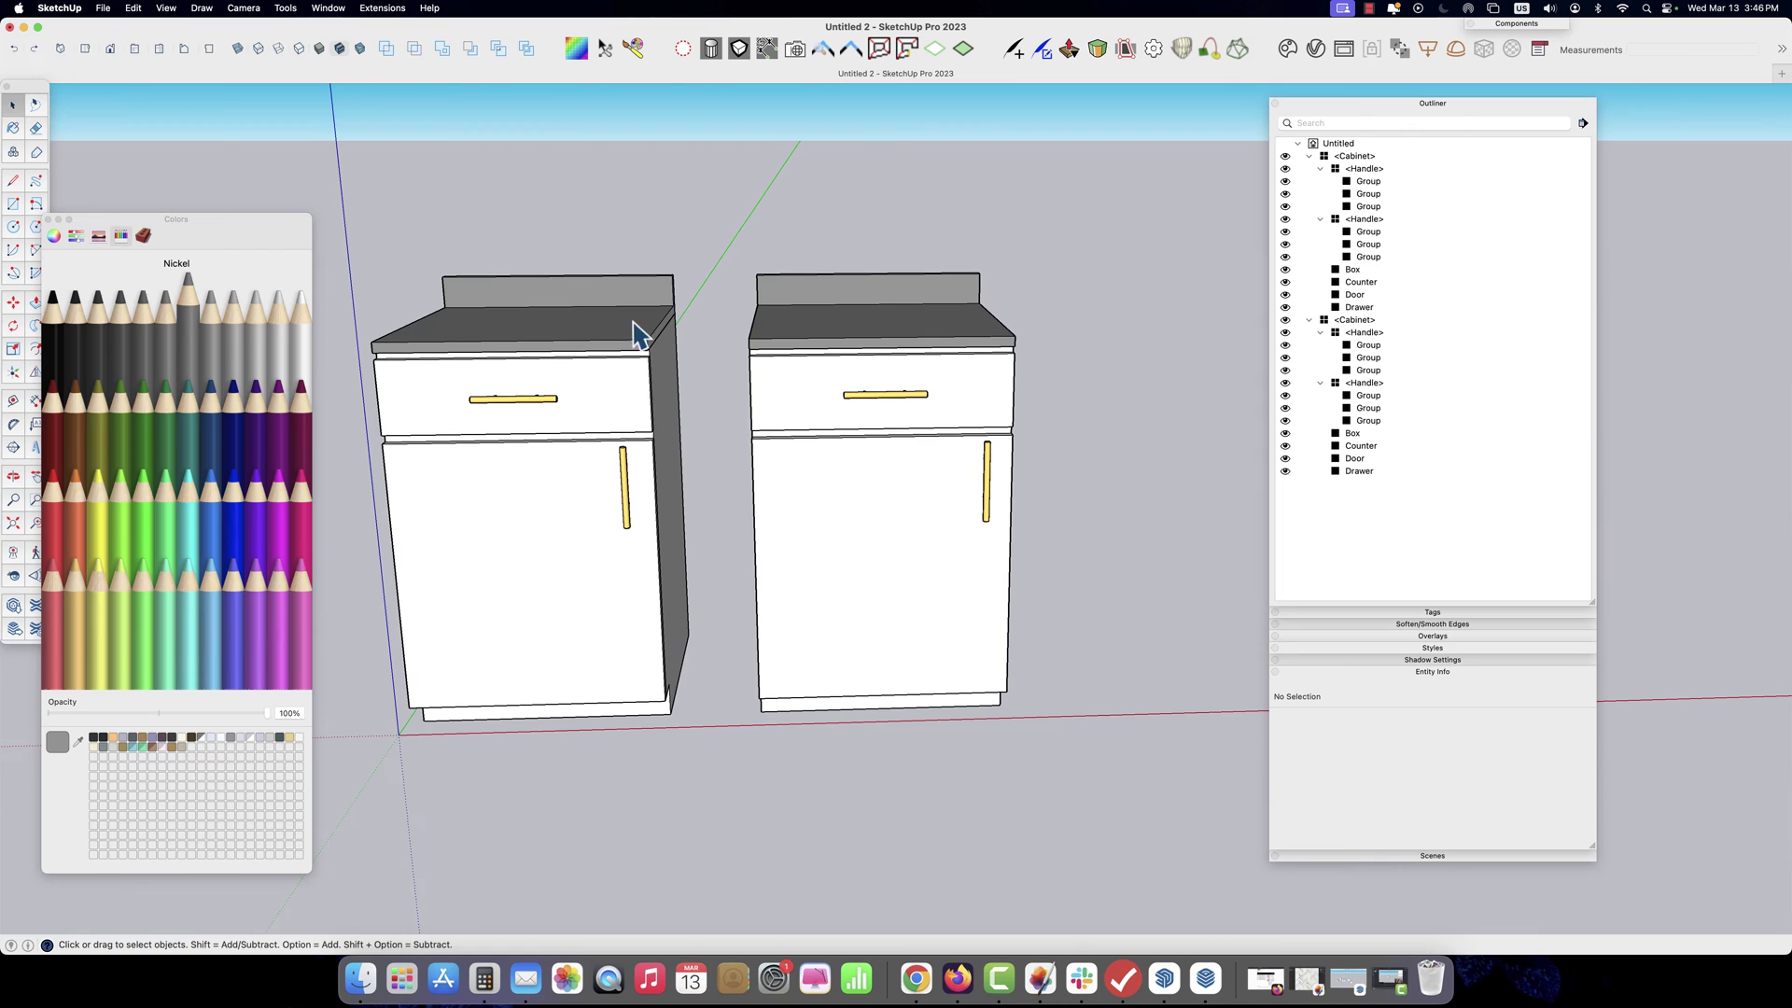
Select each cabinet in turn, open the original one, and examine its drawer and drawer handle as nested parts
left_click(826, 398)
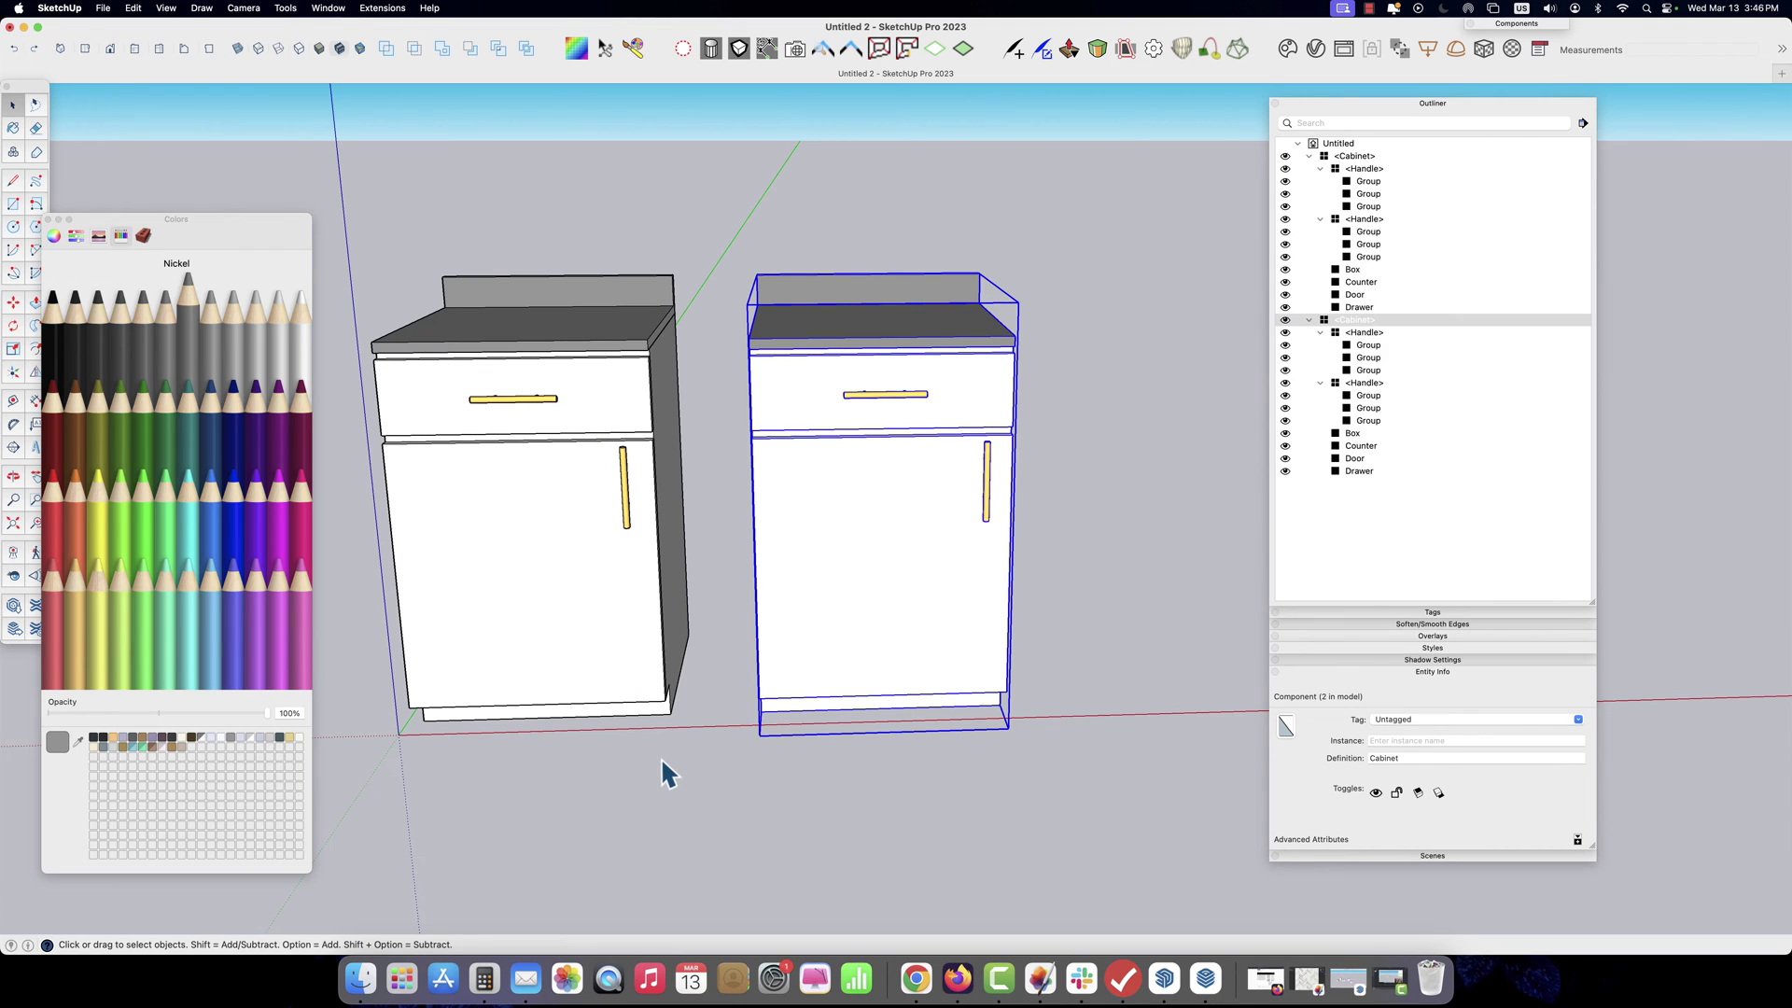
left_click(523, 400)
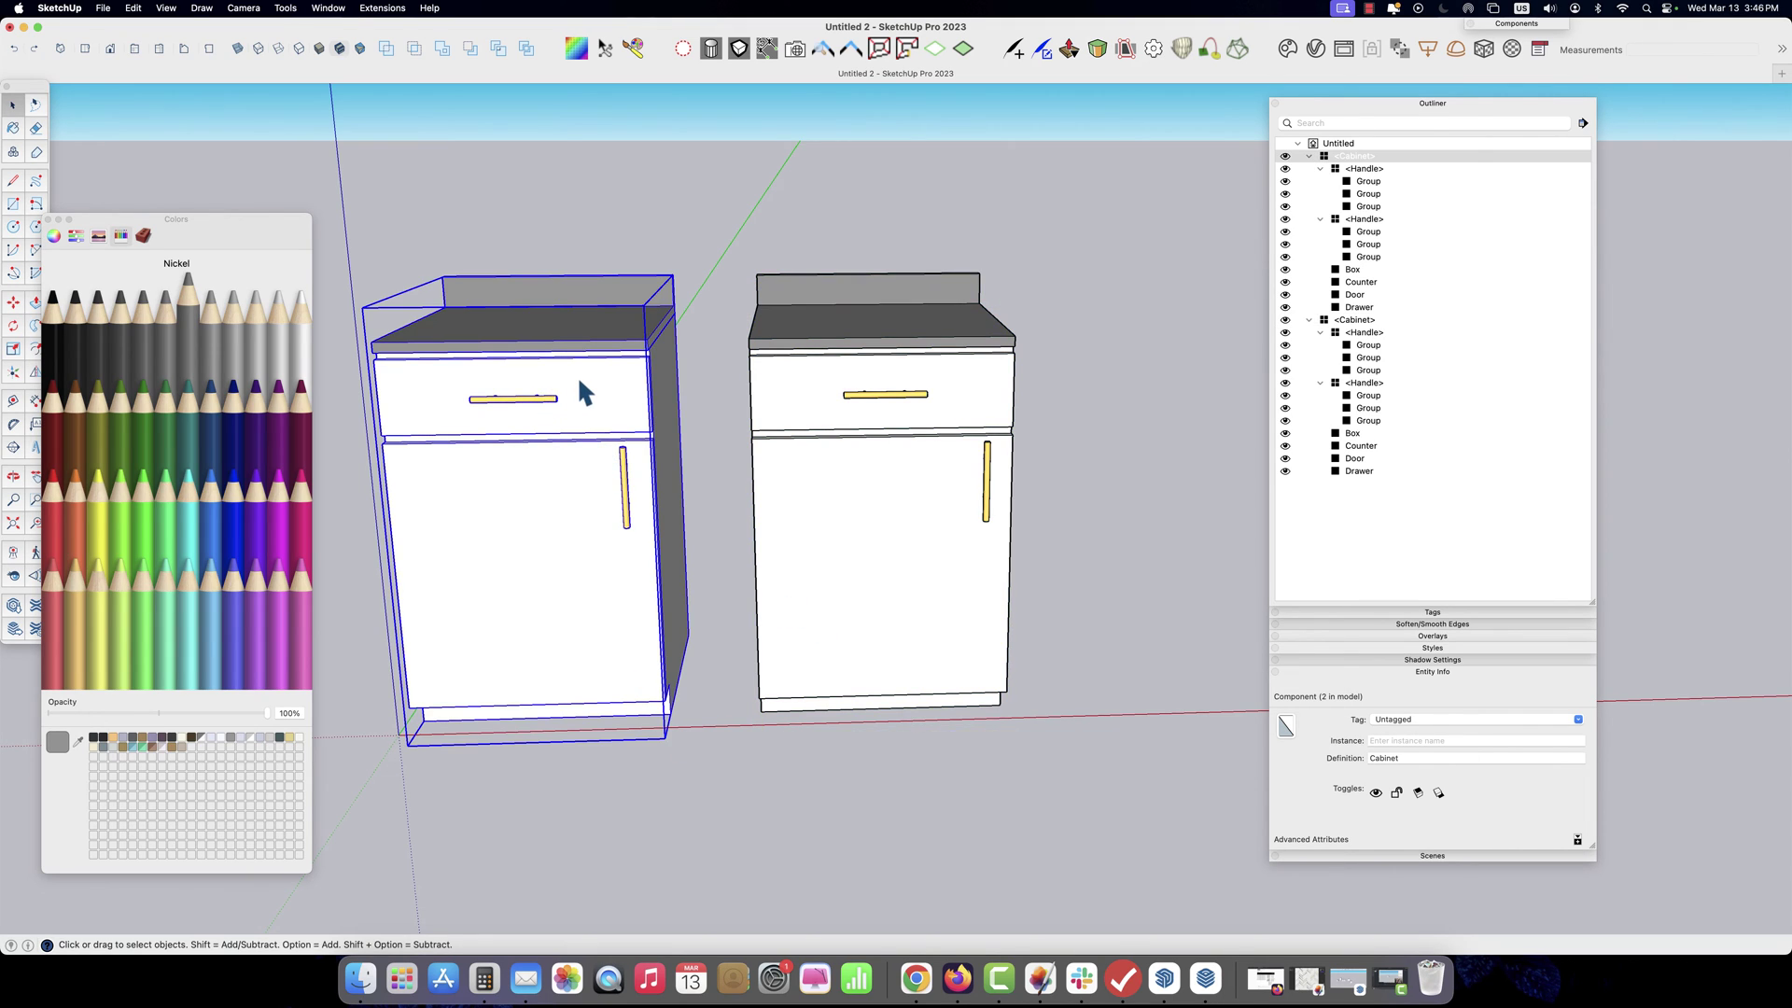
double_click(579, 381)
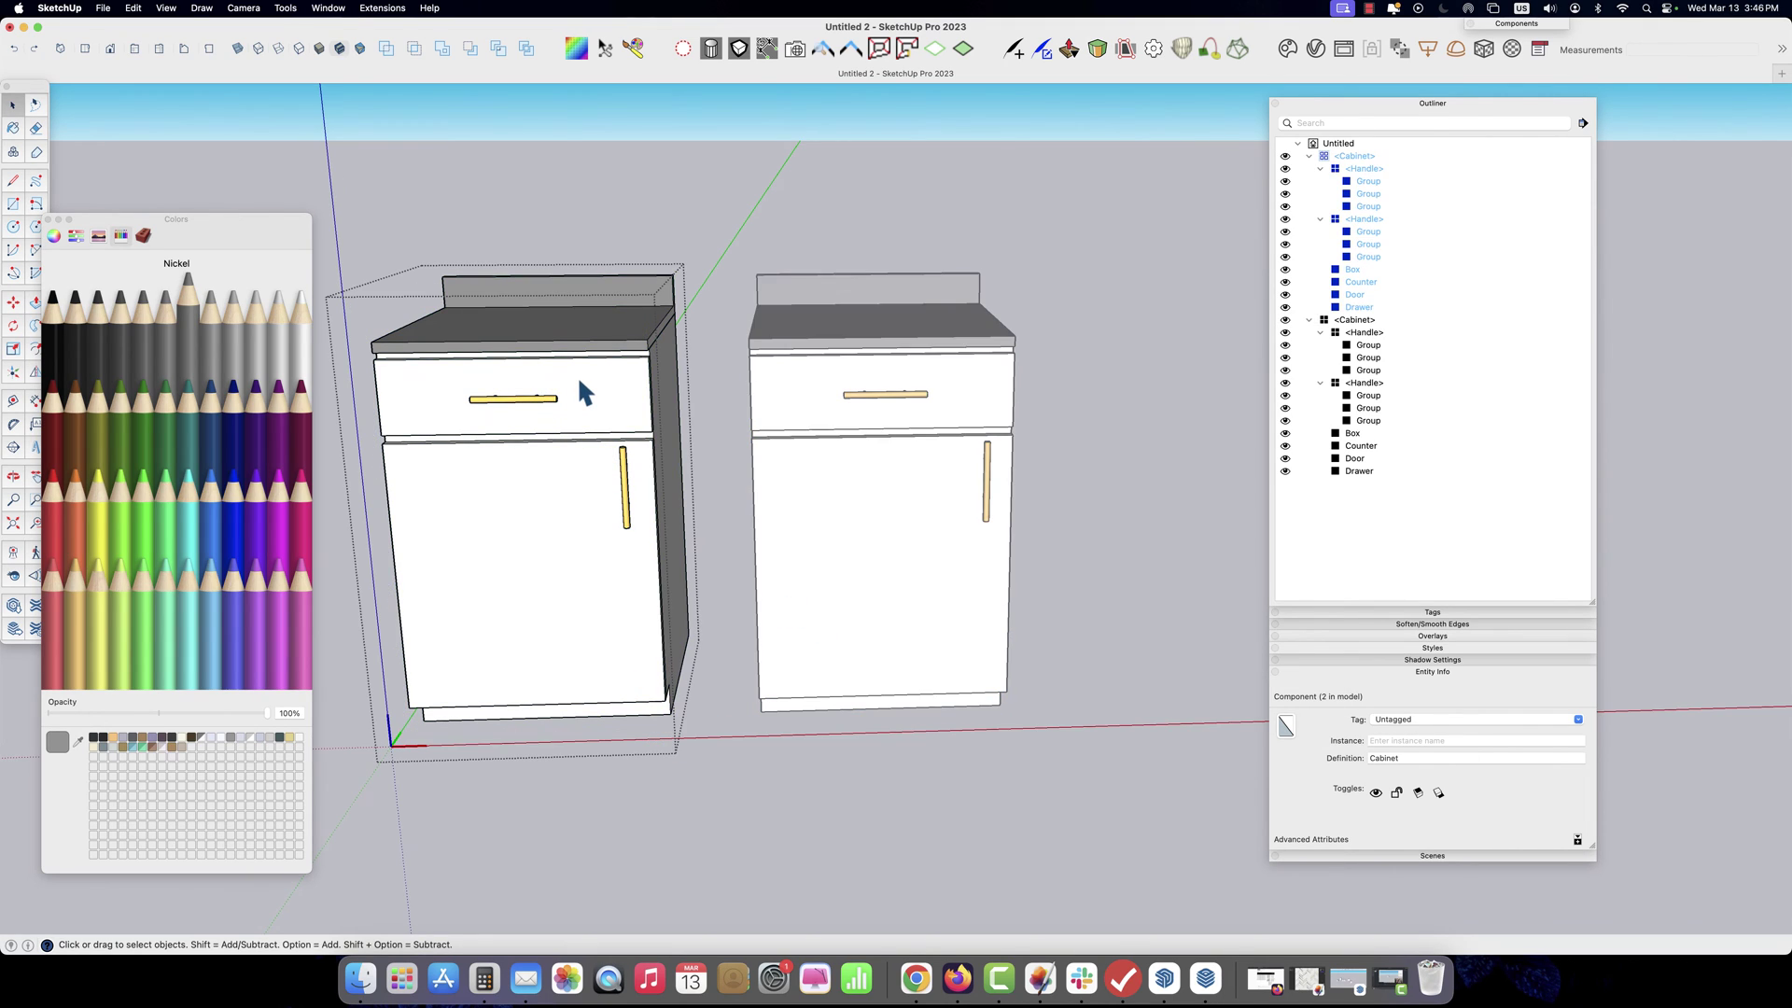
left_click(523, 395, "shift")
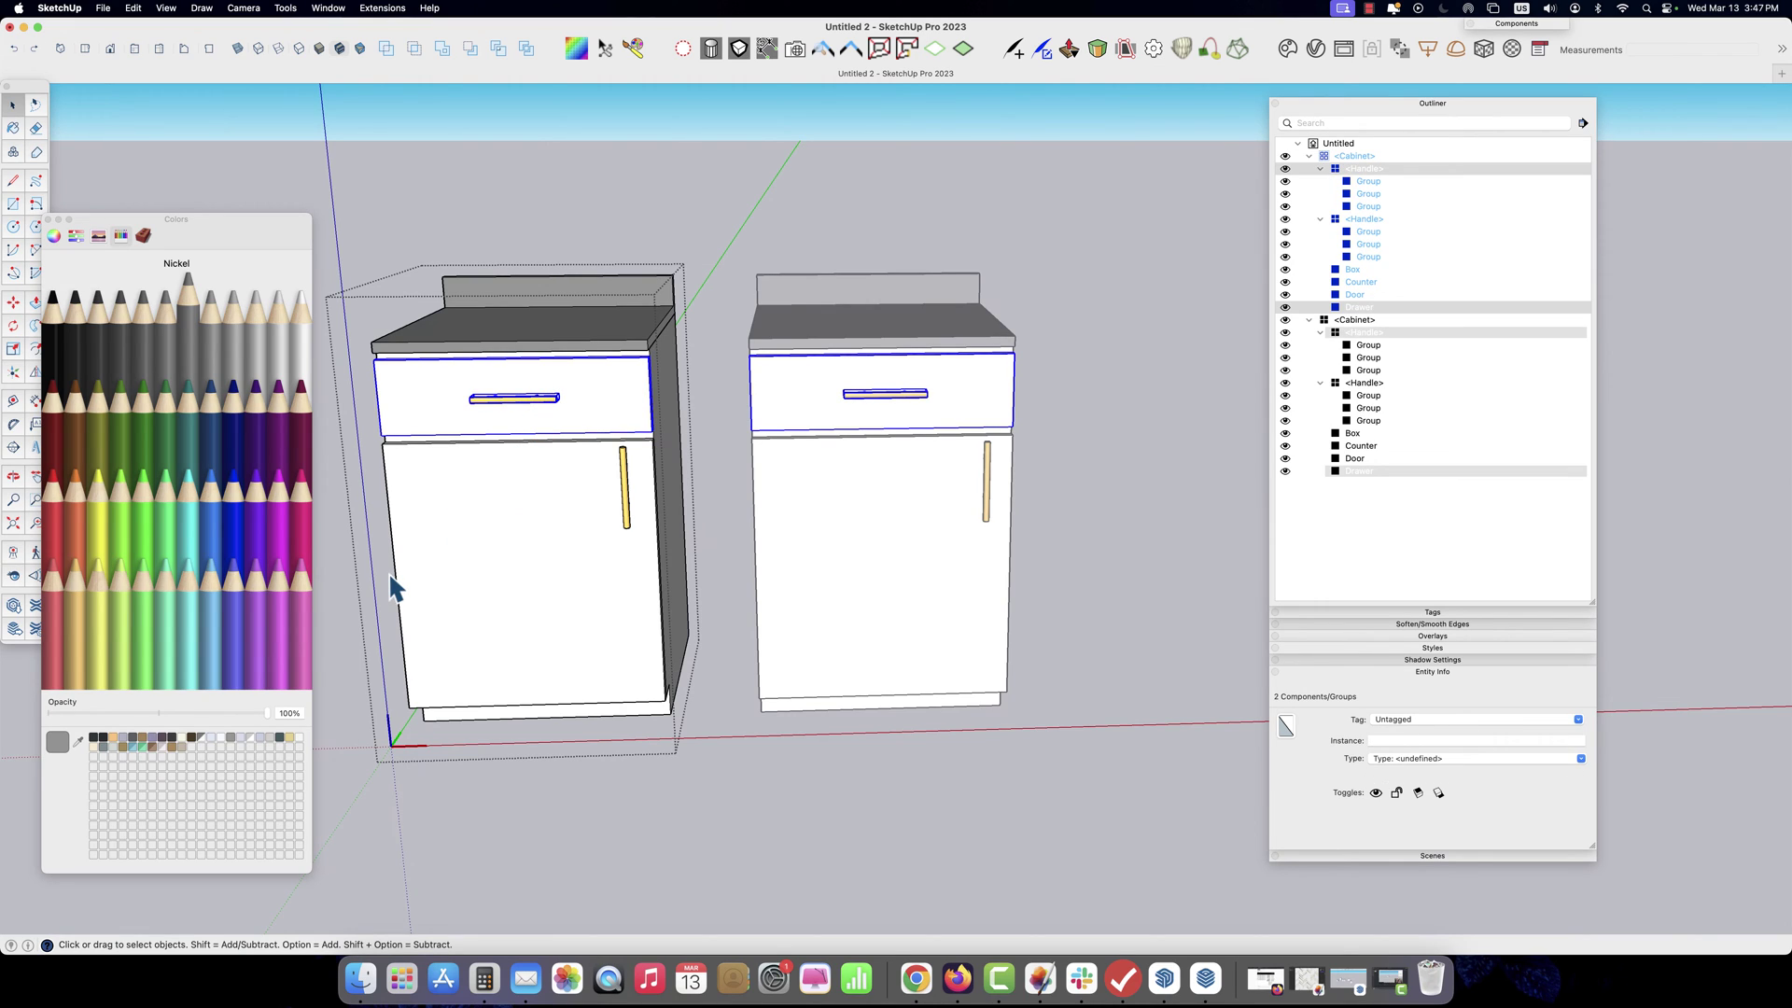
left_click(708, 541)
Close the original cabinet and explode the copied Cabinet component into its separate parts
left_click(644, 303)
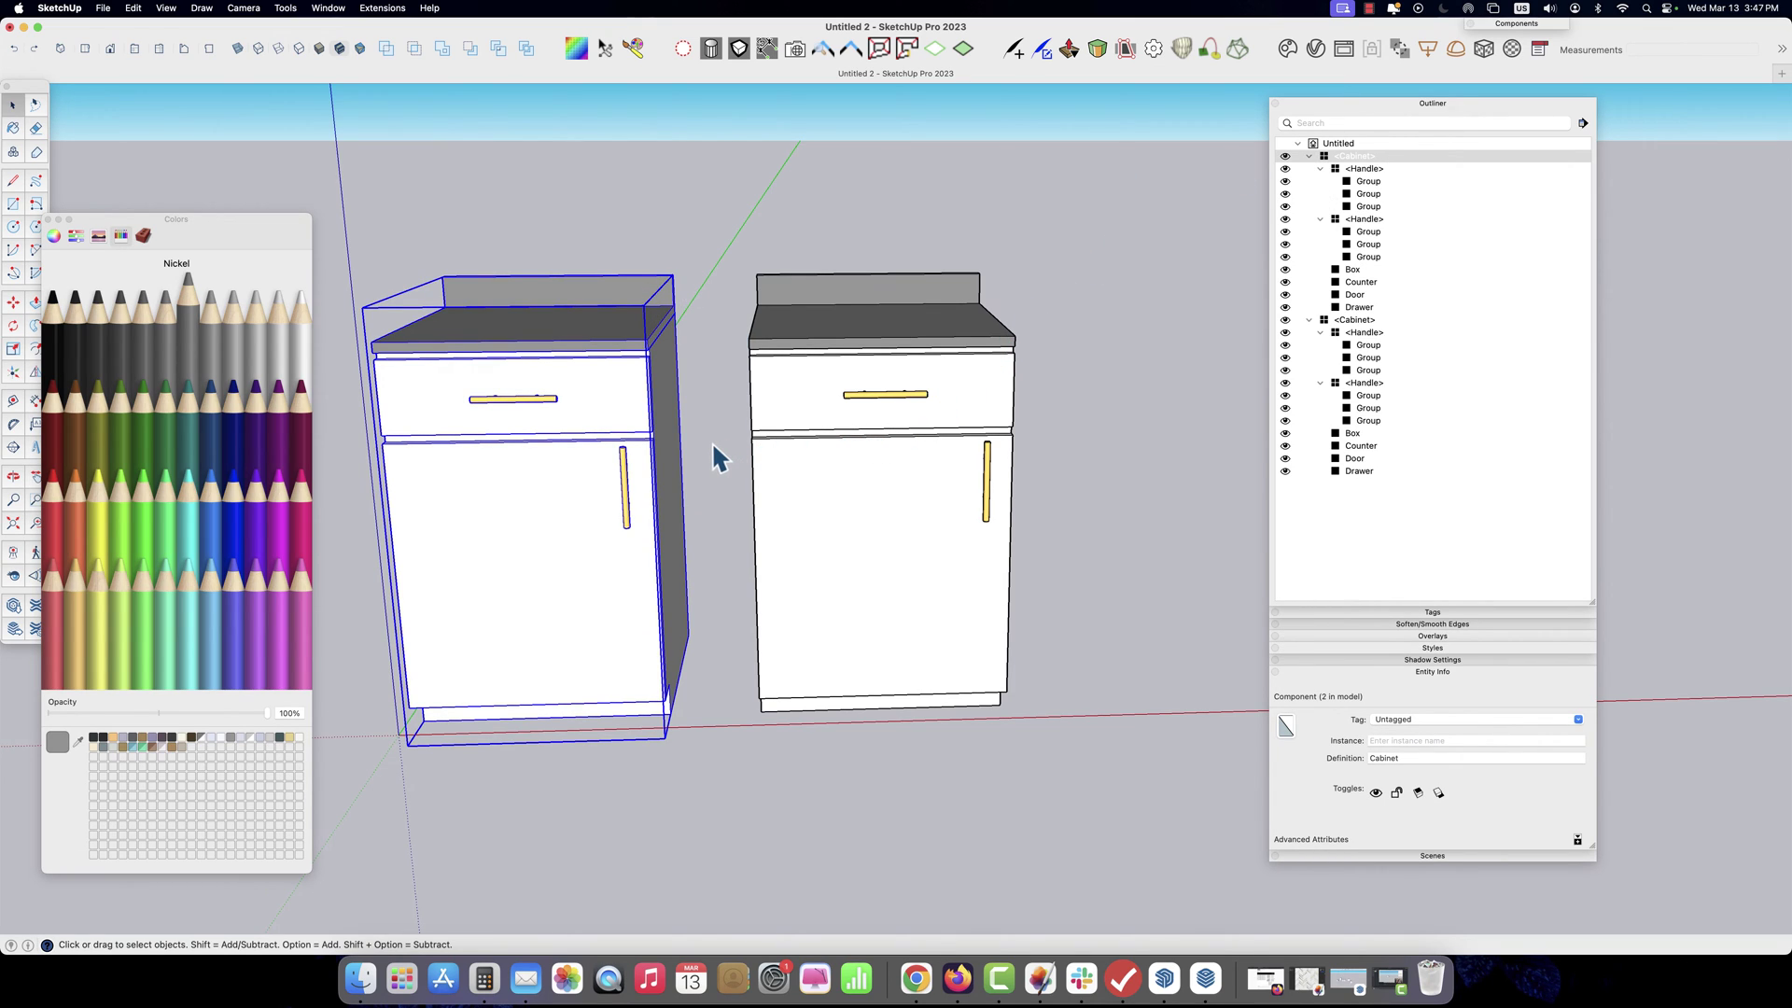
scroll(709, 440, "down", 5)
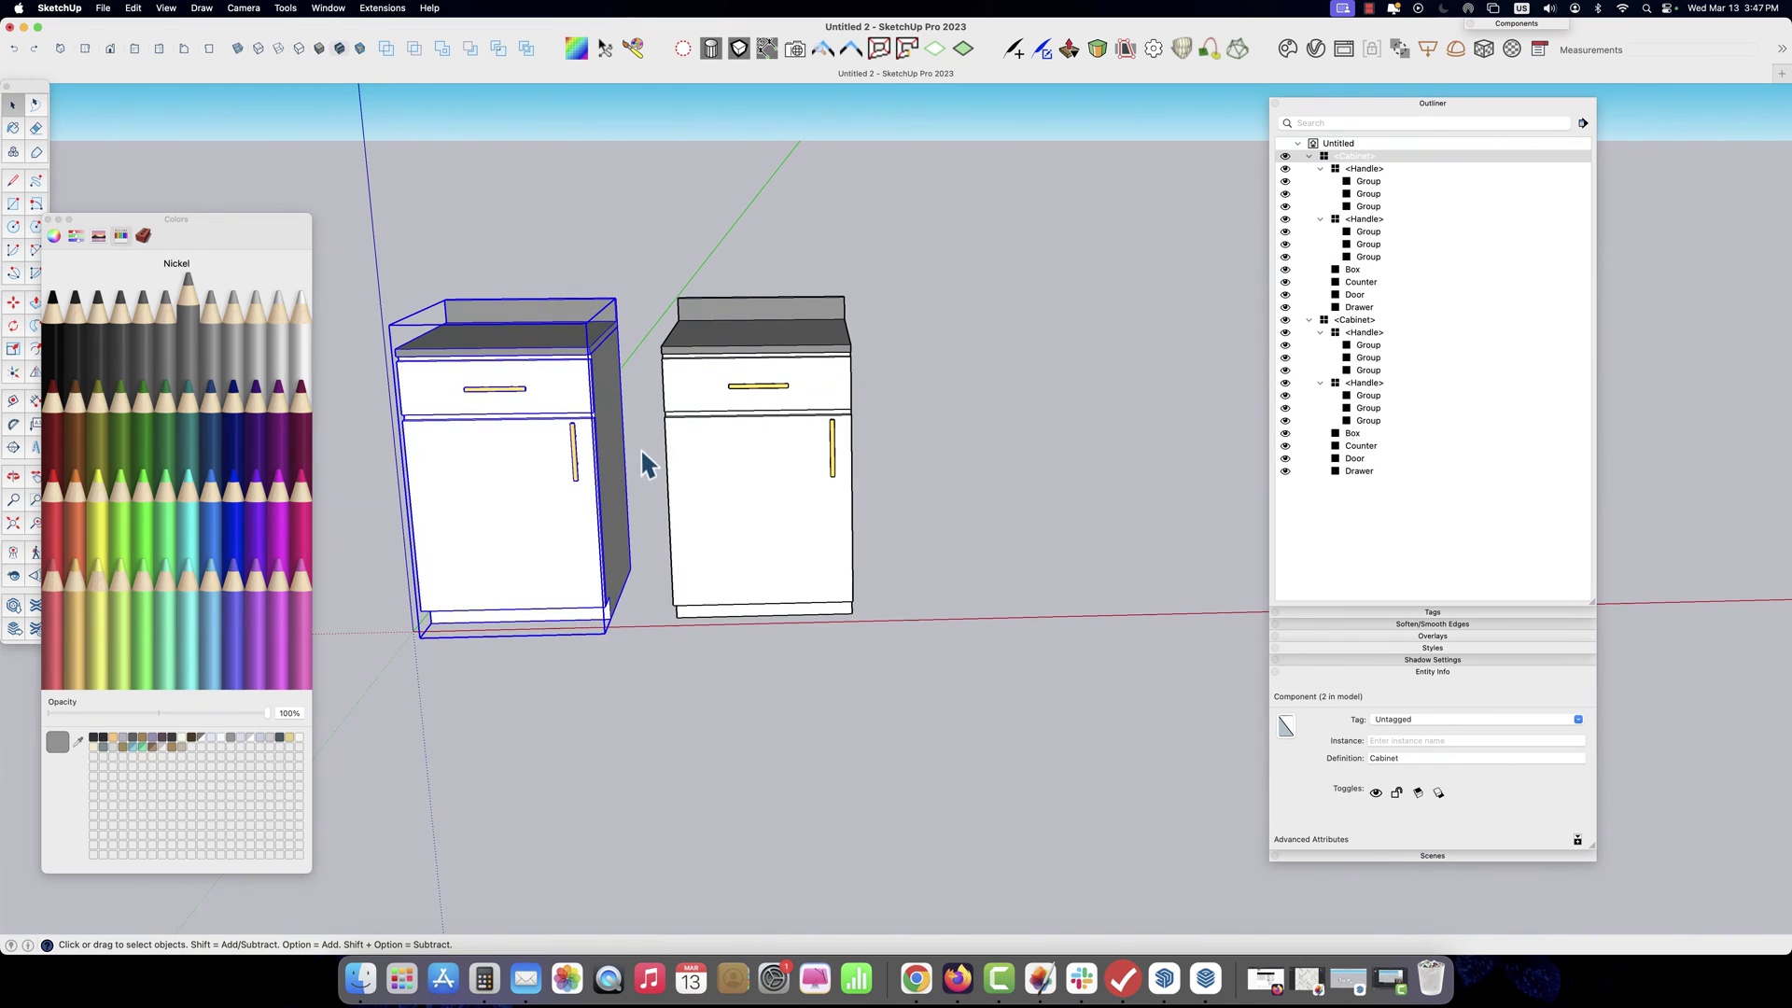
right_click(612, 440)
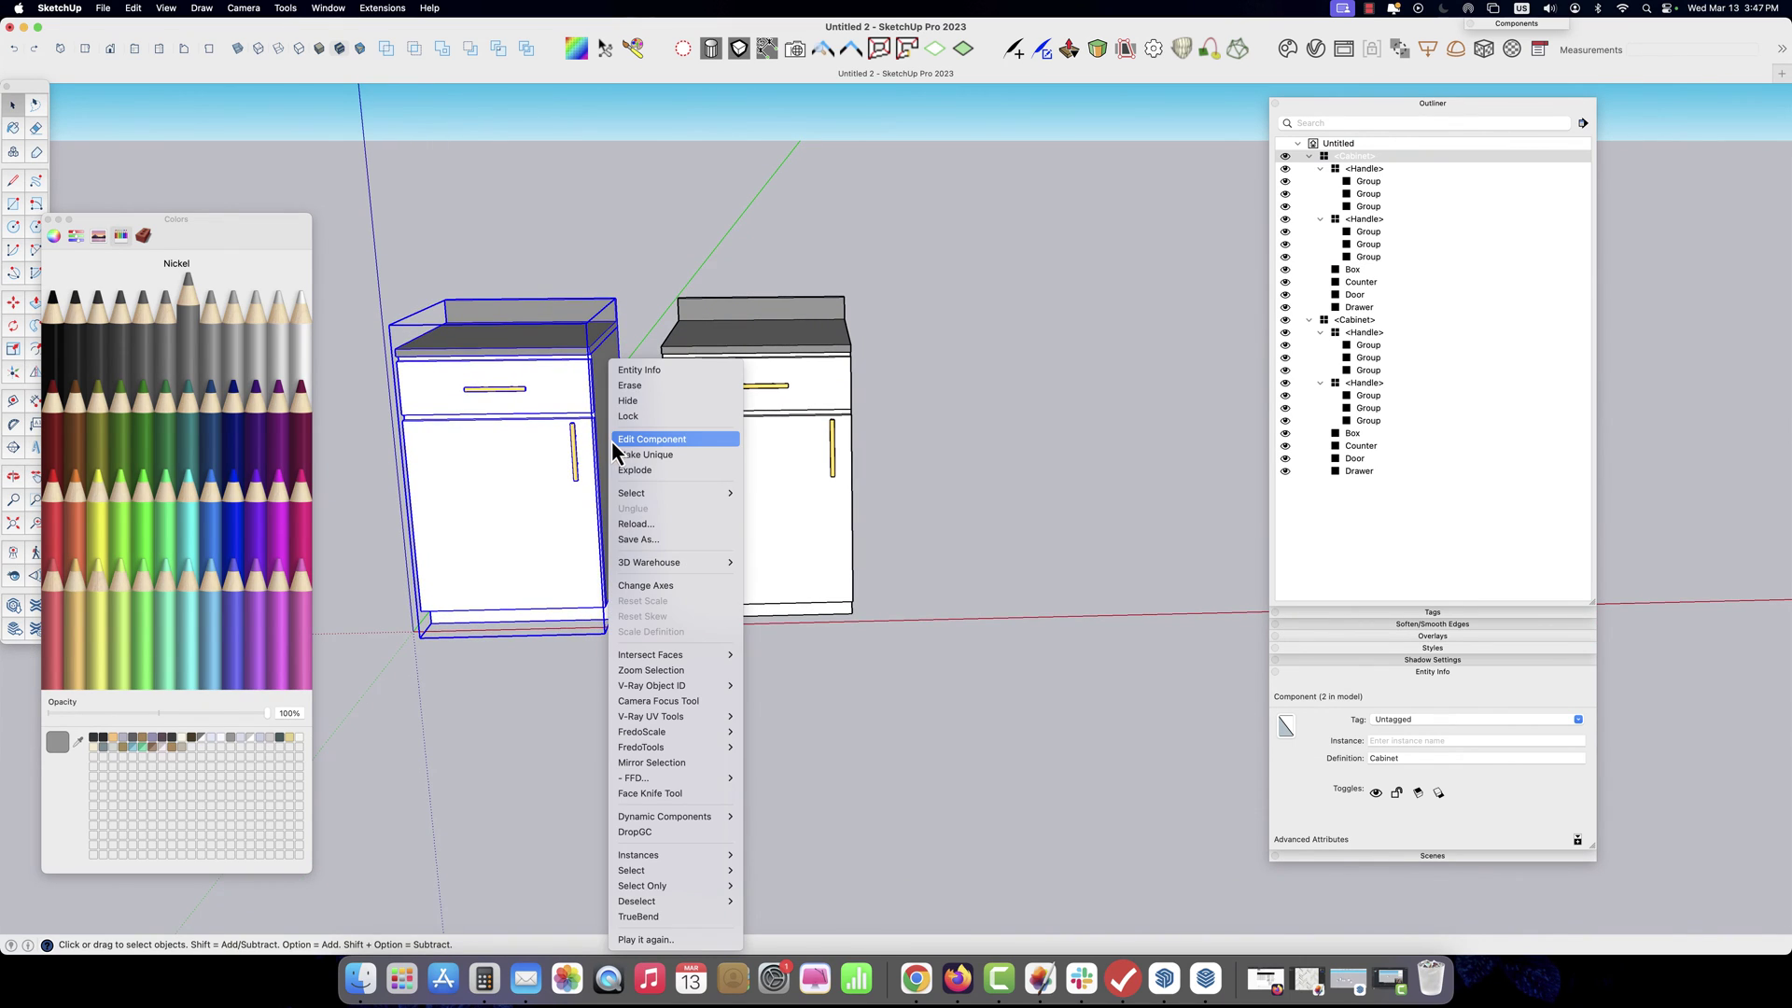
left_click(795, 347)
right_click(796, 349)
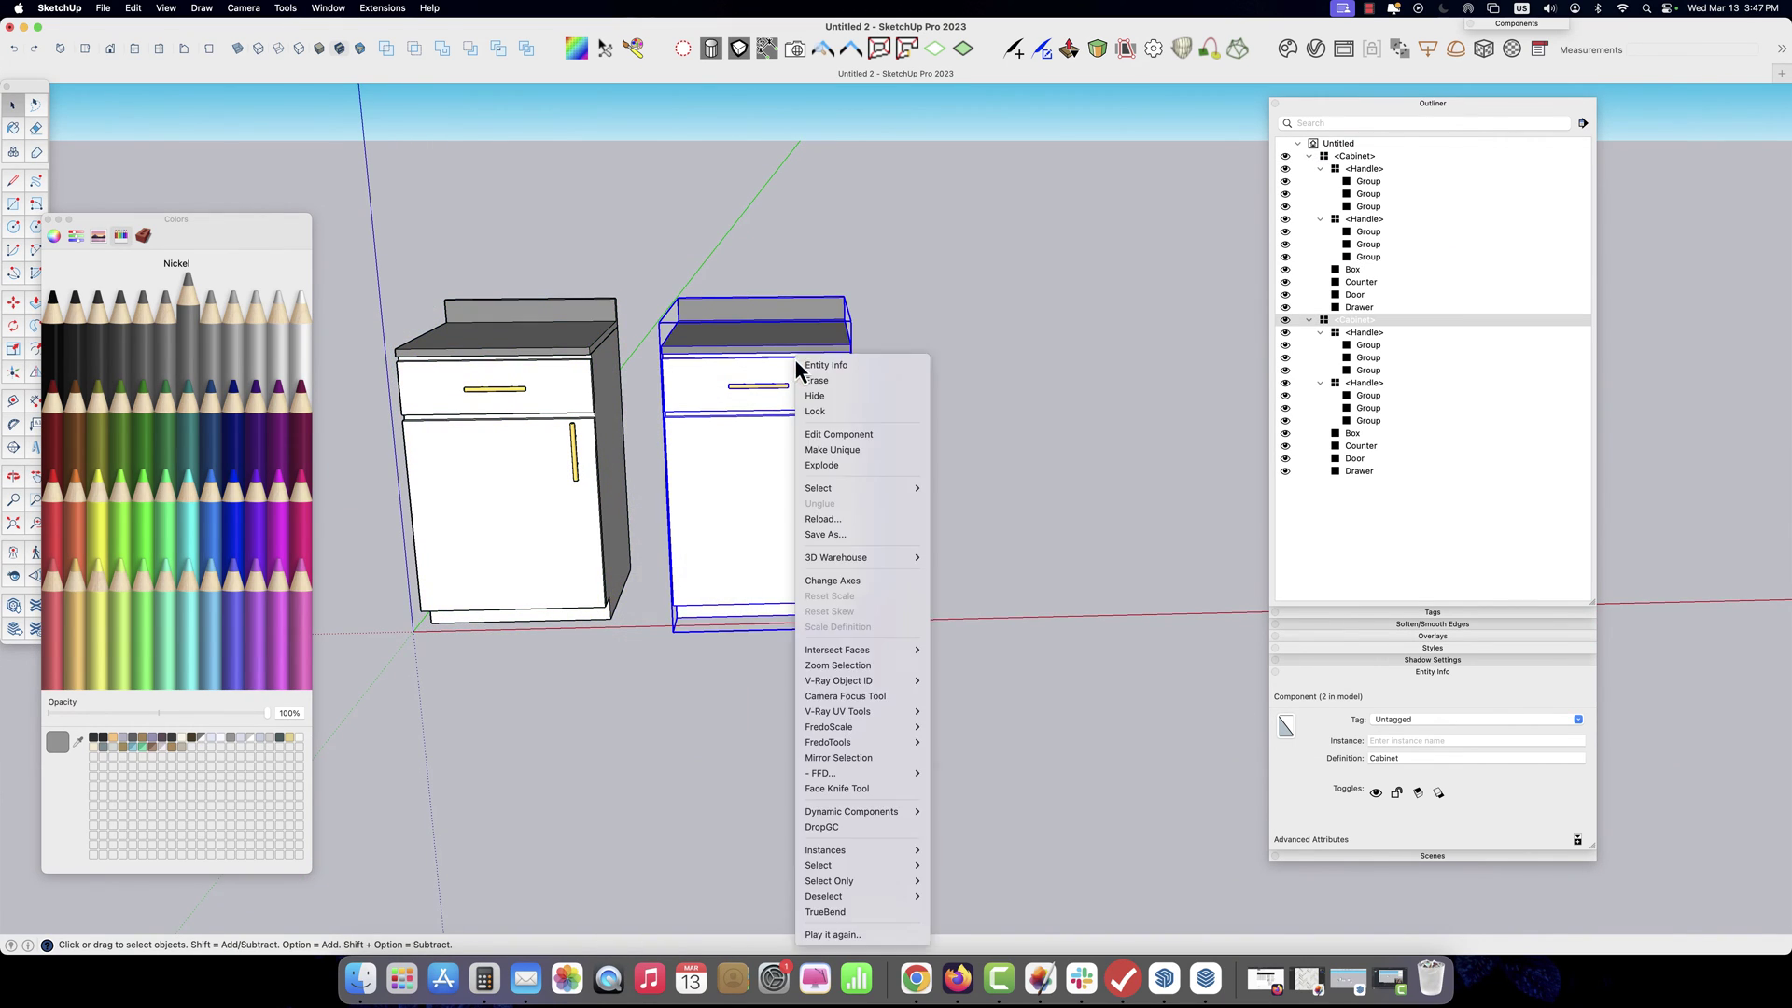
left_click(847, 465)
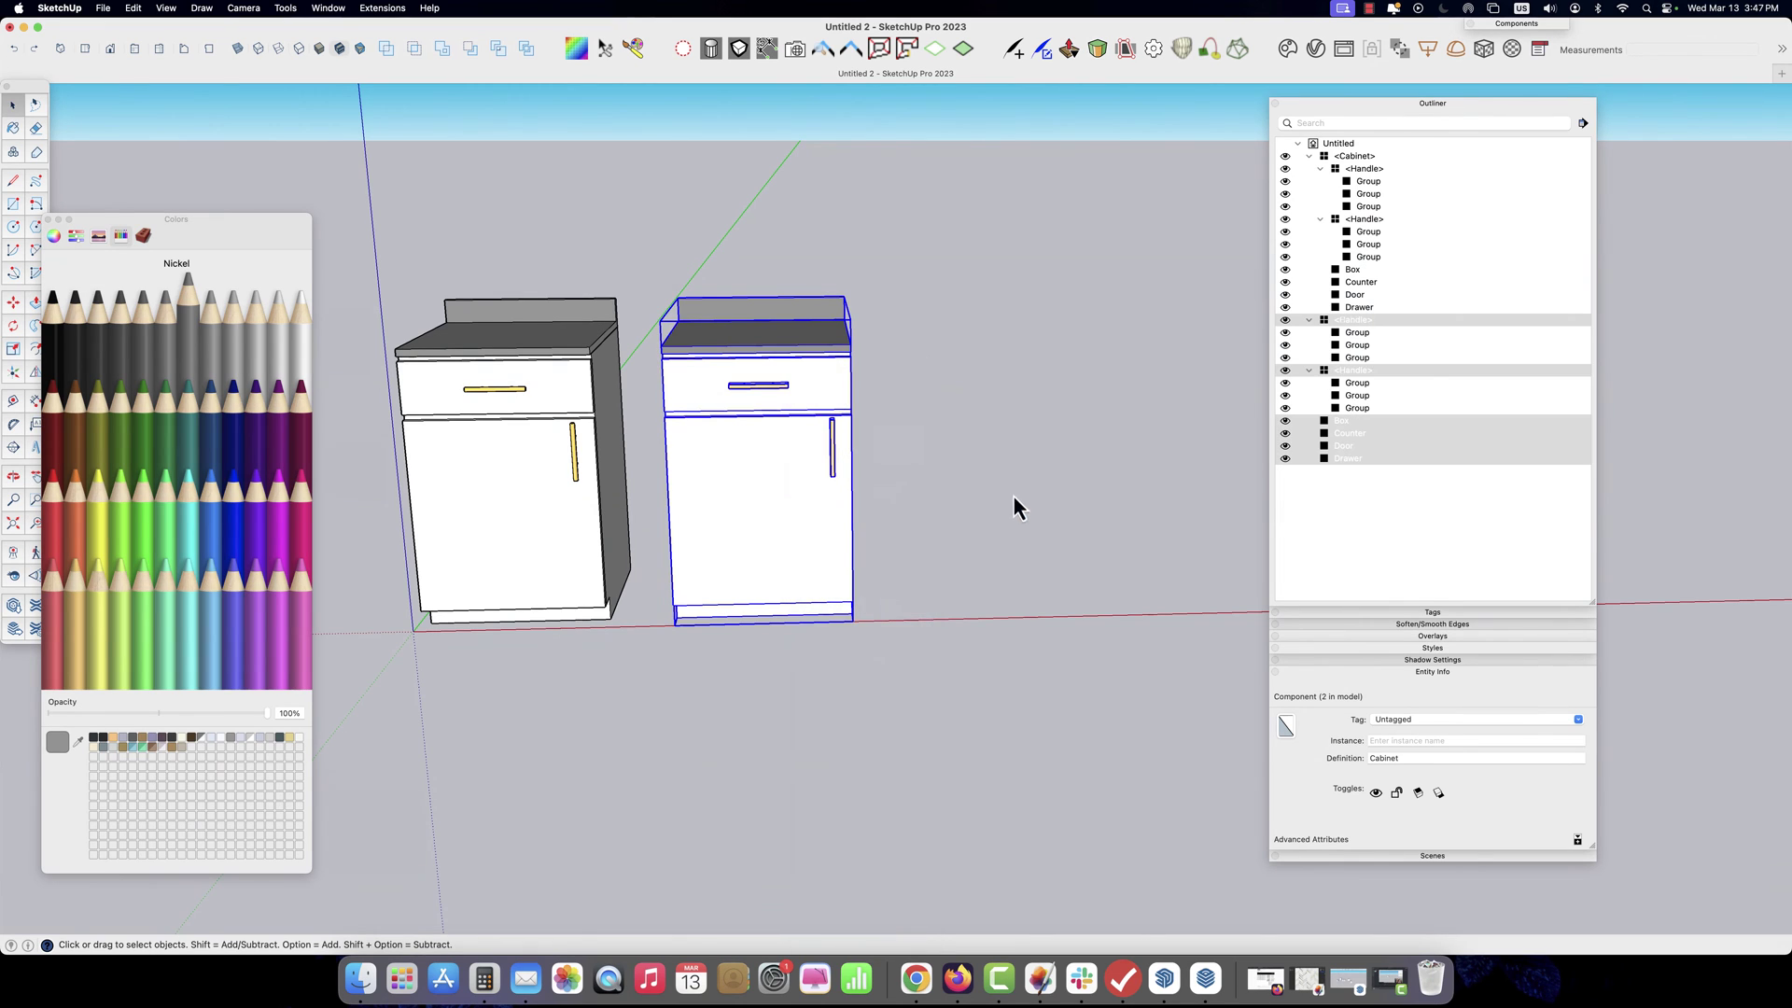
Select the counter and box of the exploded cabinet in turn to check them as loose groups
left_click(959, 497)
left_click(782, 334)
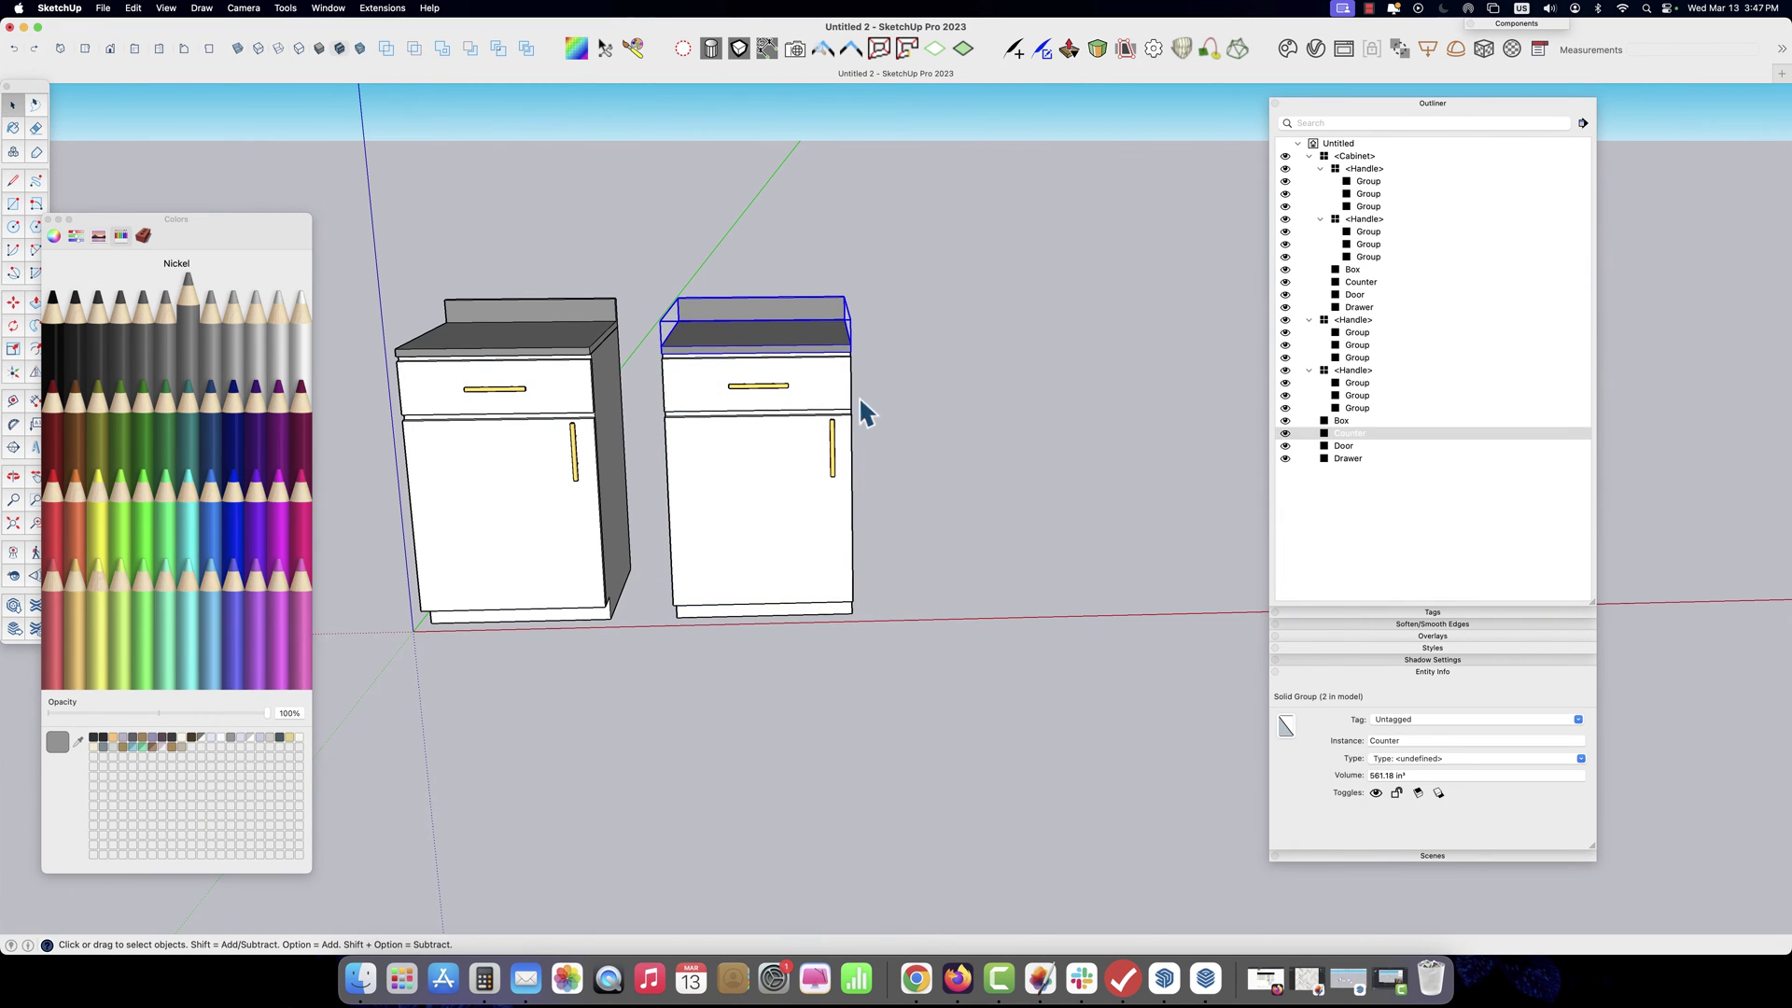
middle_click_drag(900, 400, 713, 404)
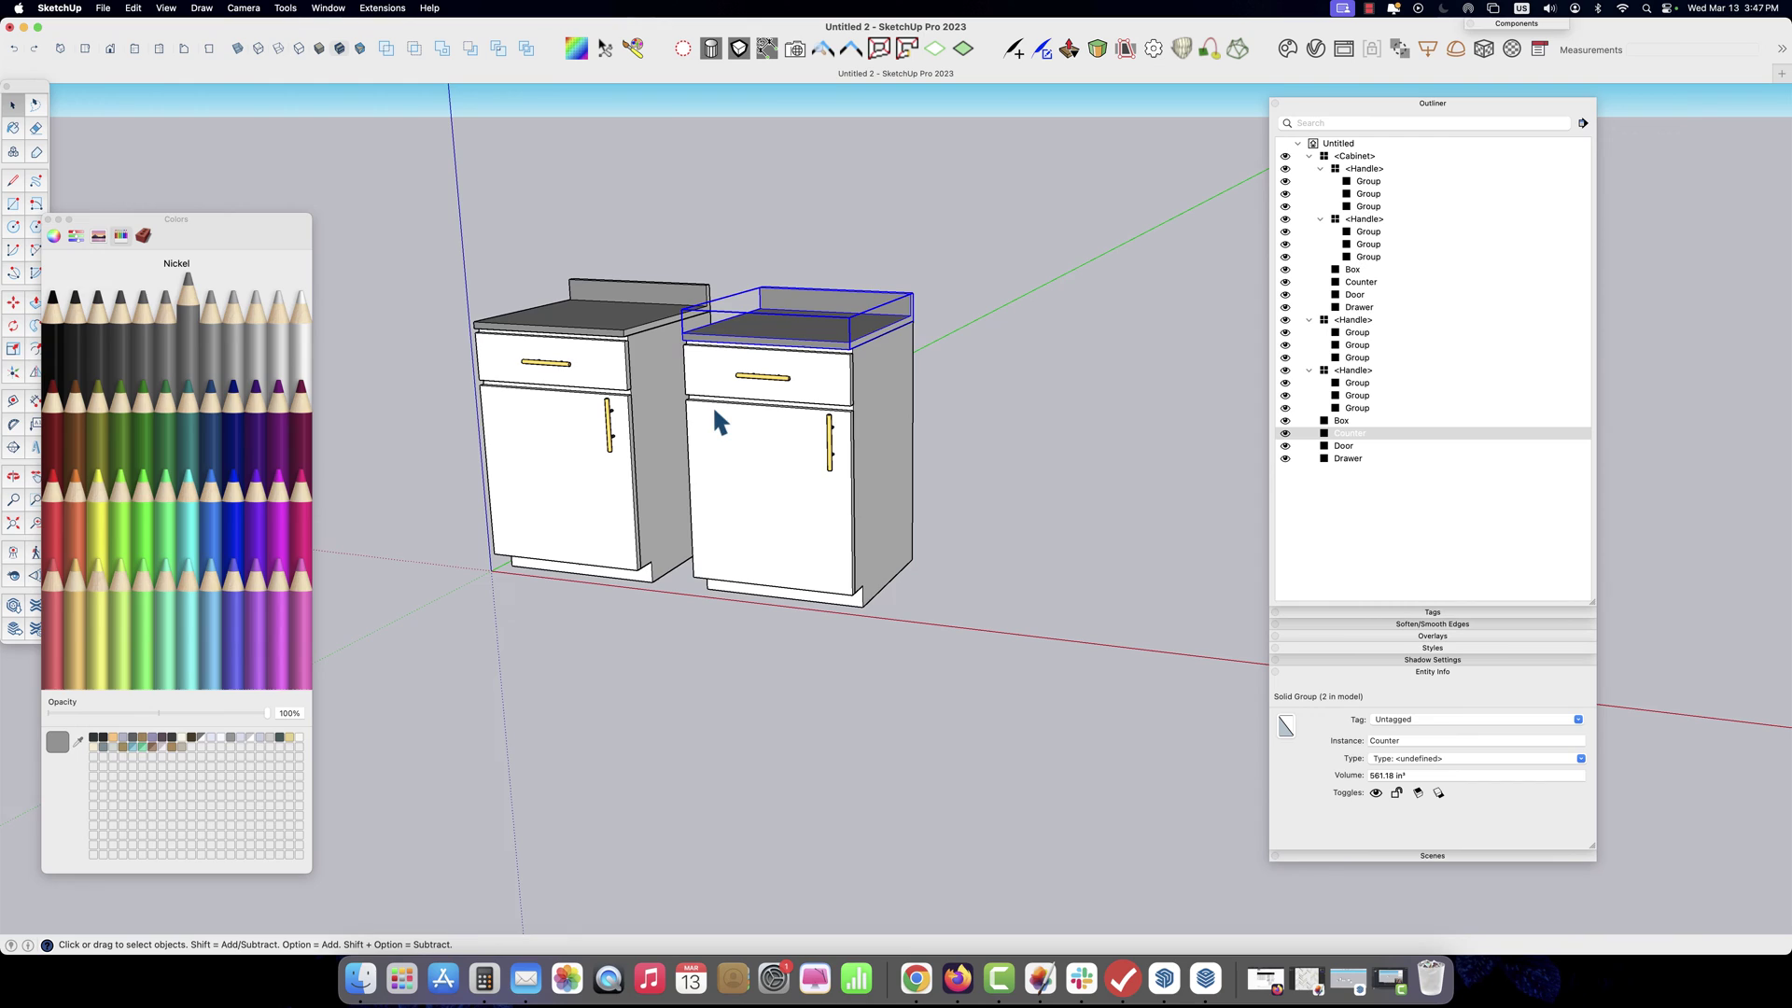
left_click(893, 423)
left_click(867, 328)
Collapse the Cabinet component and the two loose Handle components in the Outliner
left_click(1309, 156)
left_click(1309, 168)
left_click(1310, 181)
left_click(1309, 181)
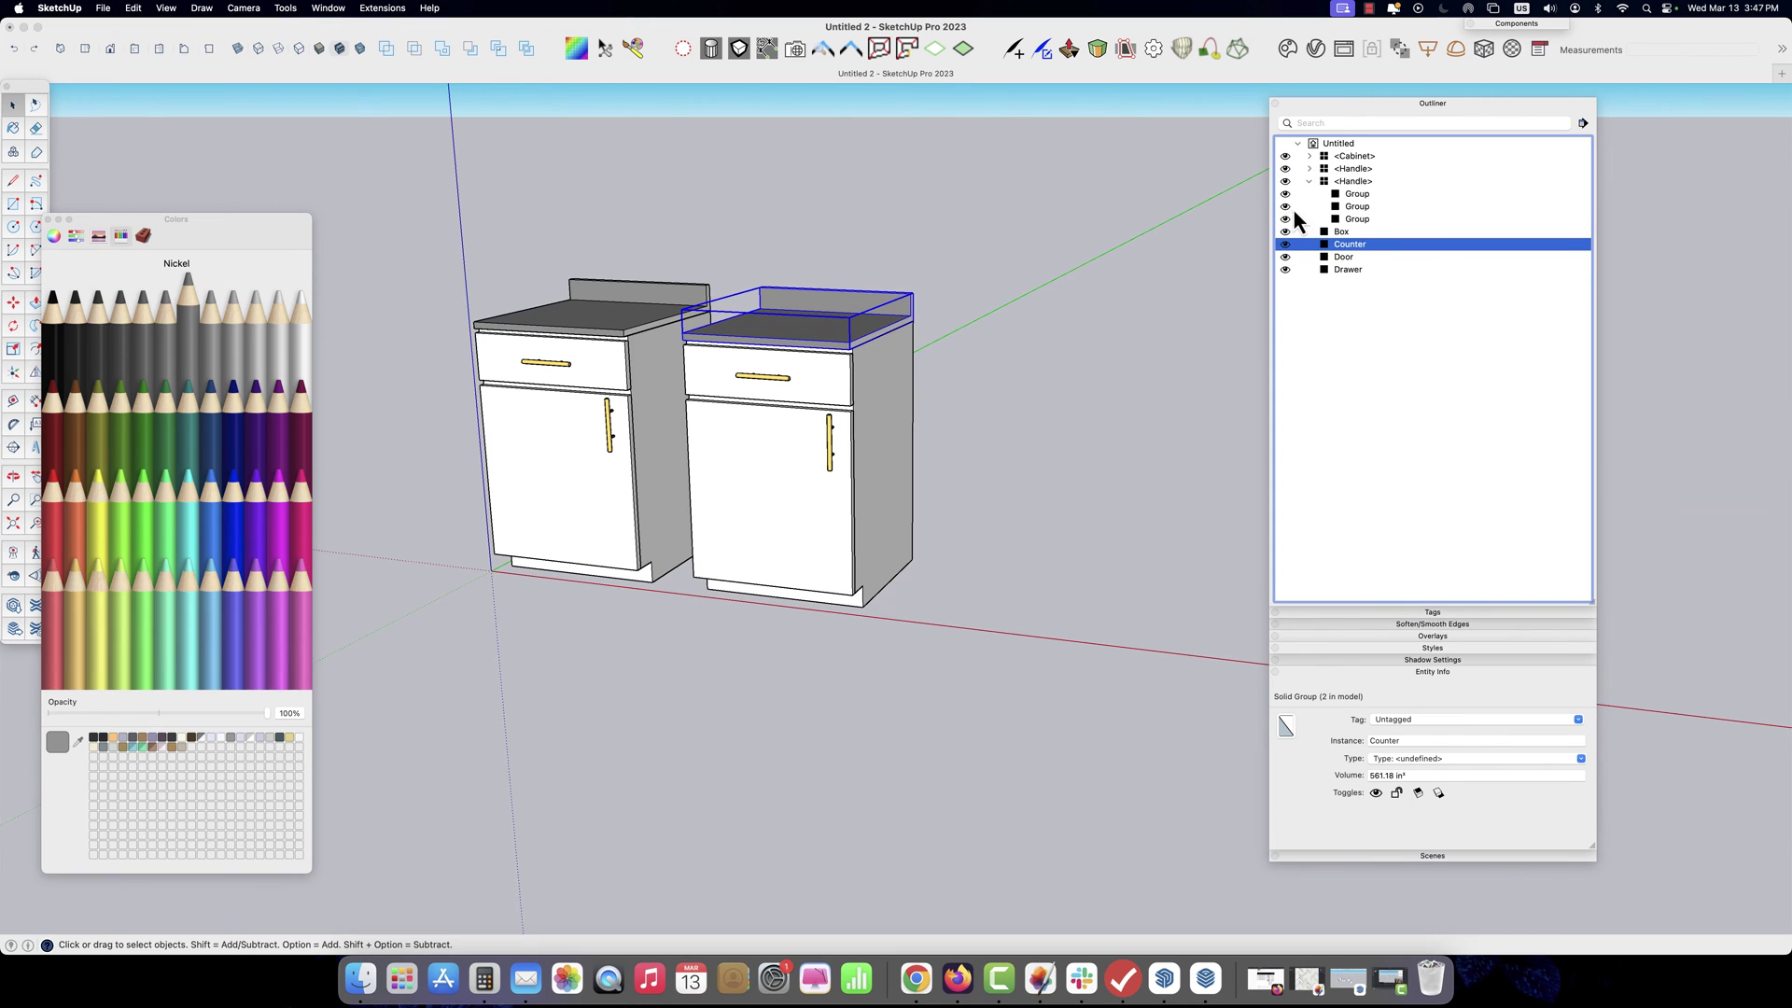
left_click(1309, 181)
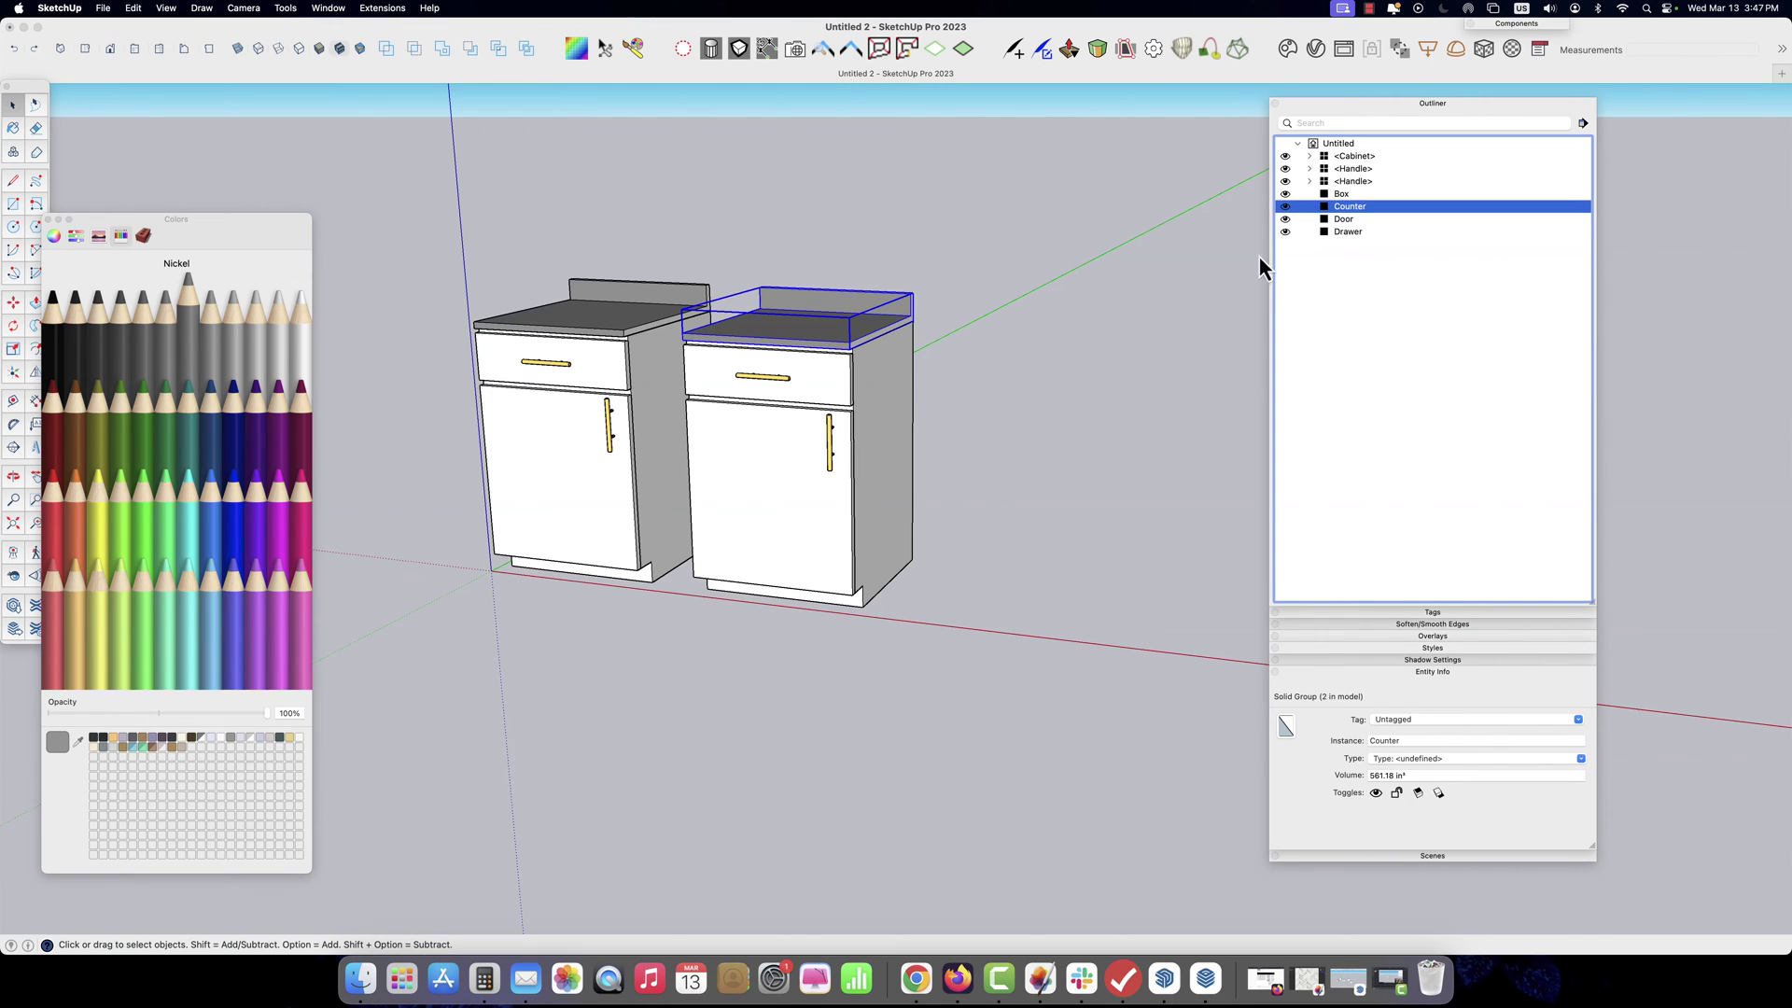
Select the exploded cabinet's box, drawer, drawer handle and door handle in turn to examine them as separate objects
left_click(903, 412)
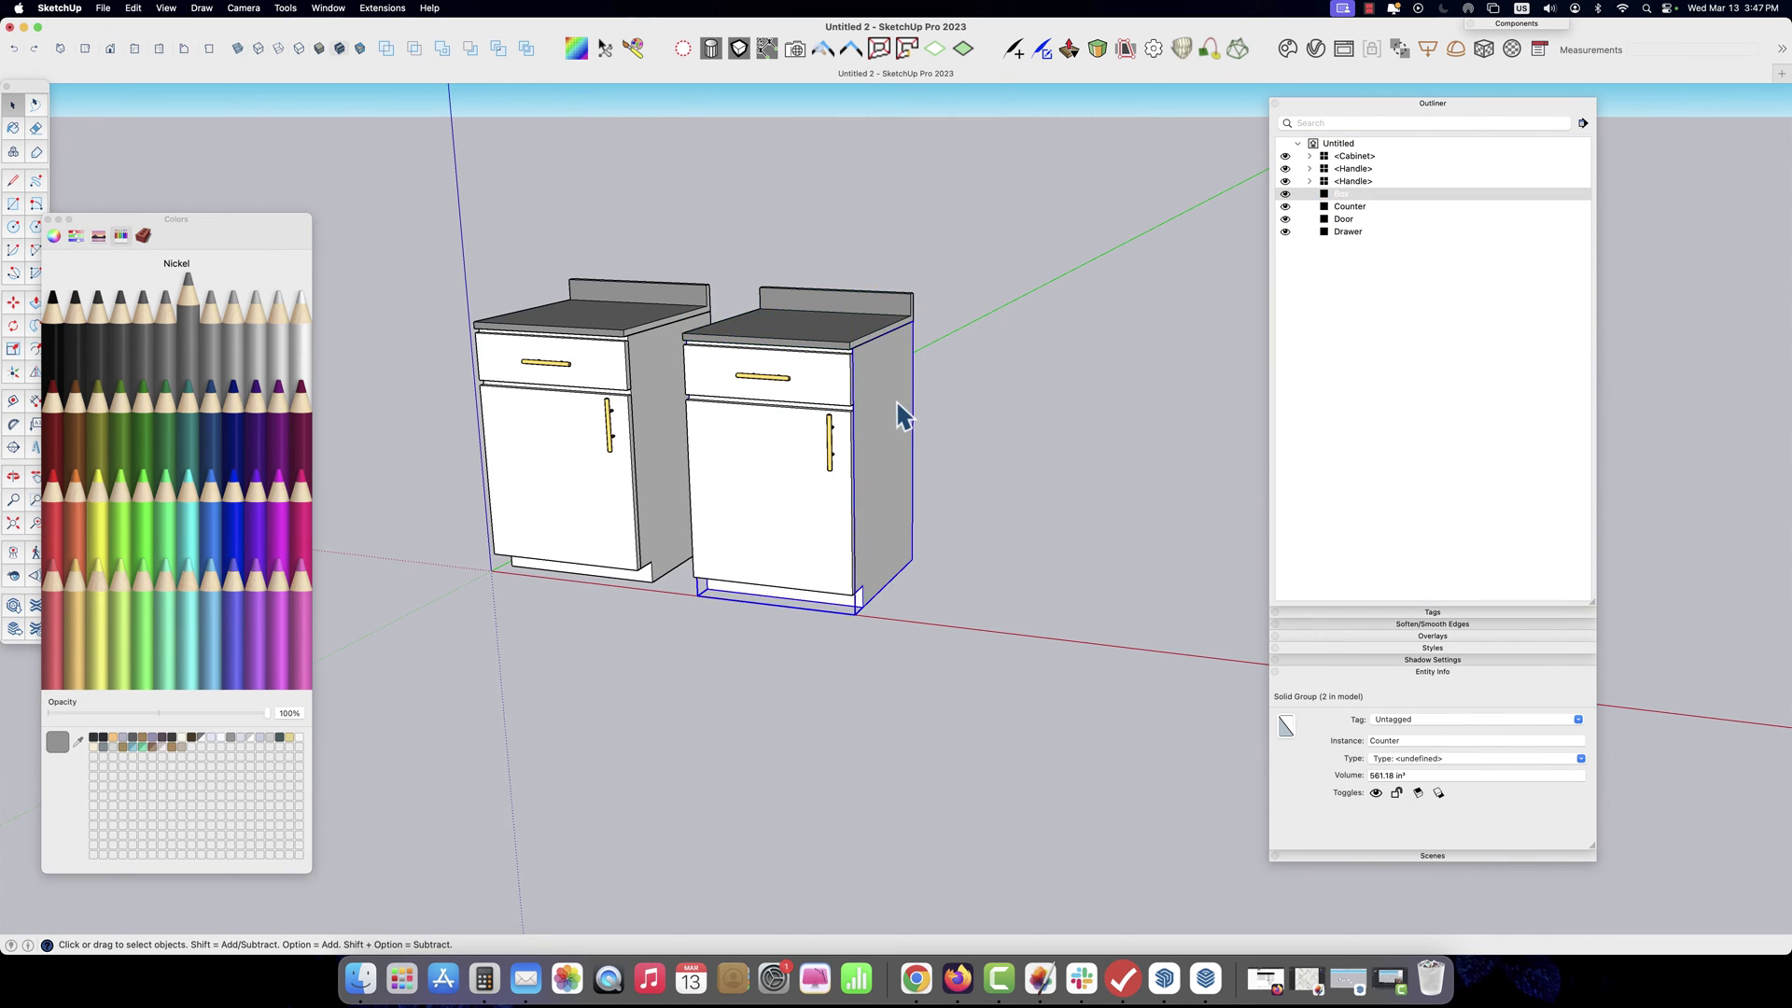
left_click(811, 372)
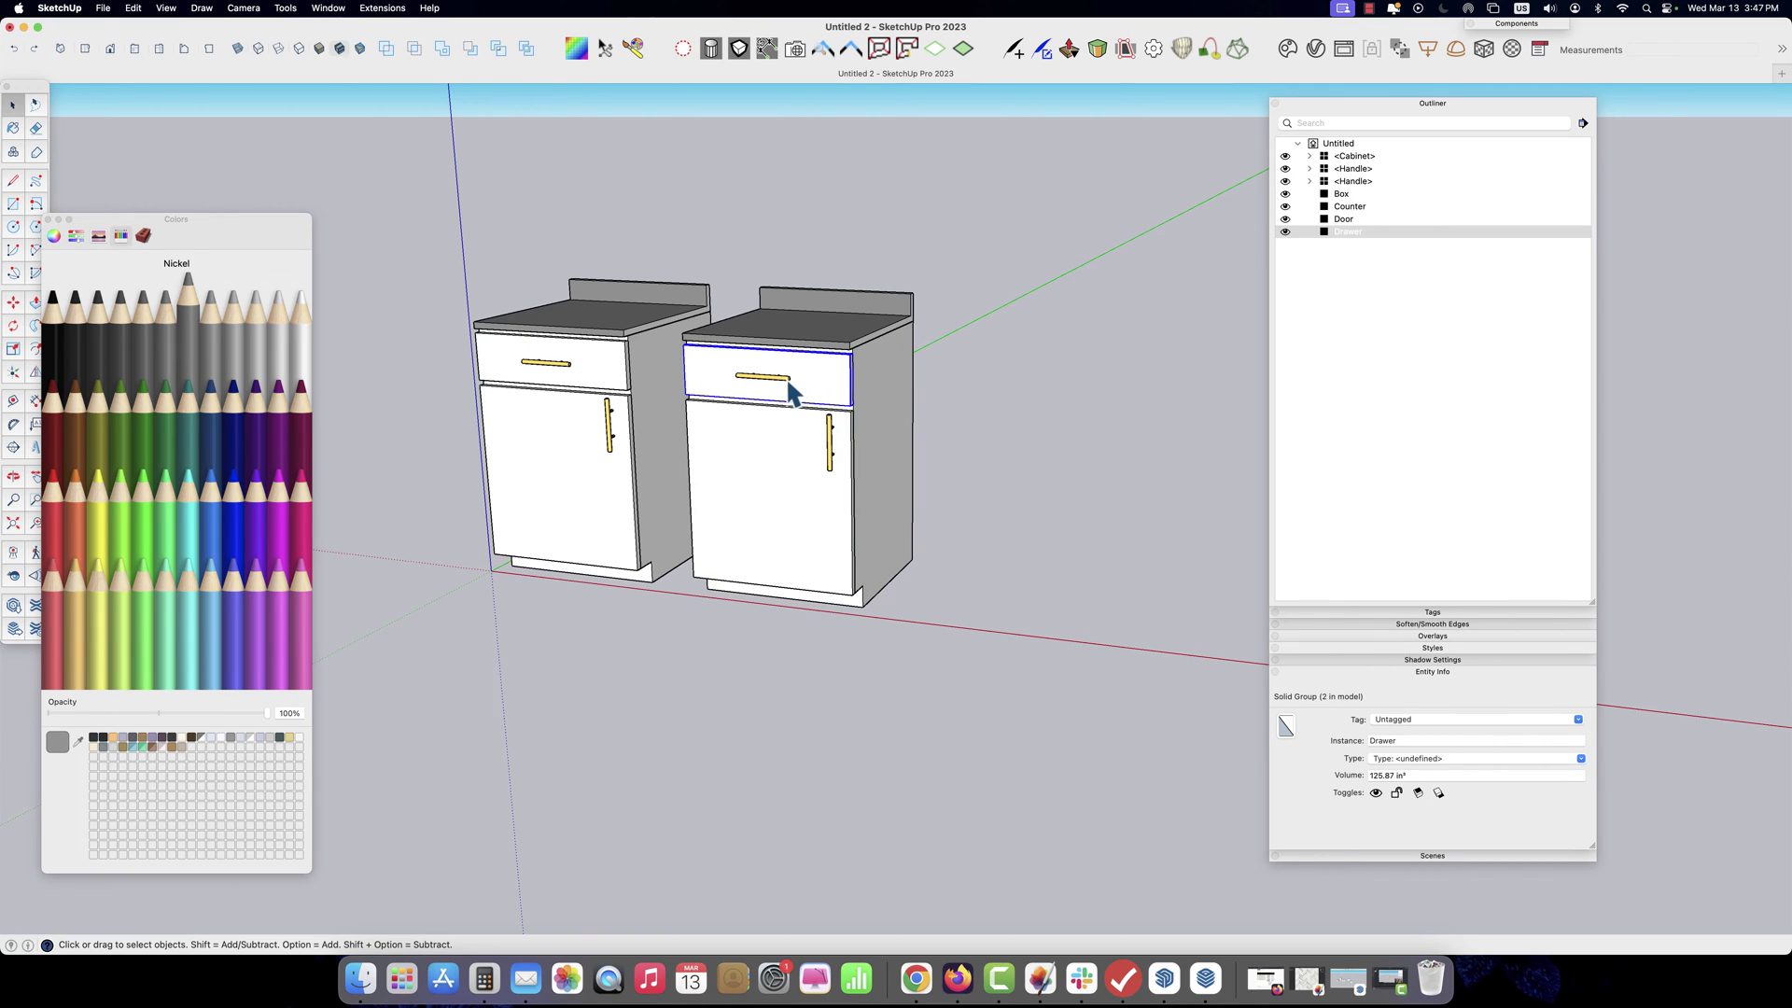
left_click(786, 378)
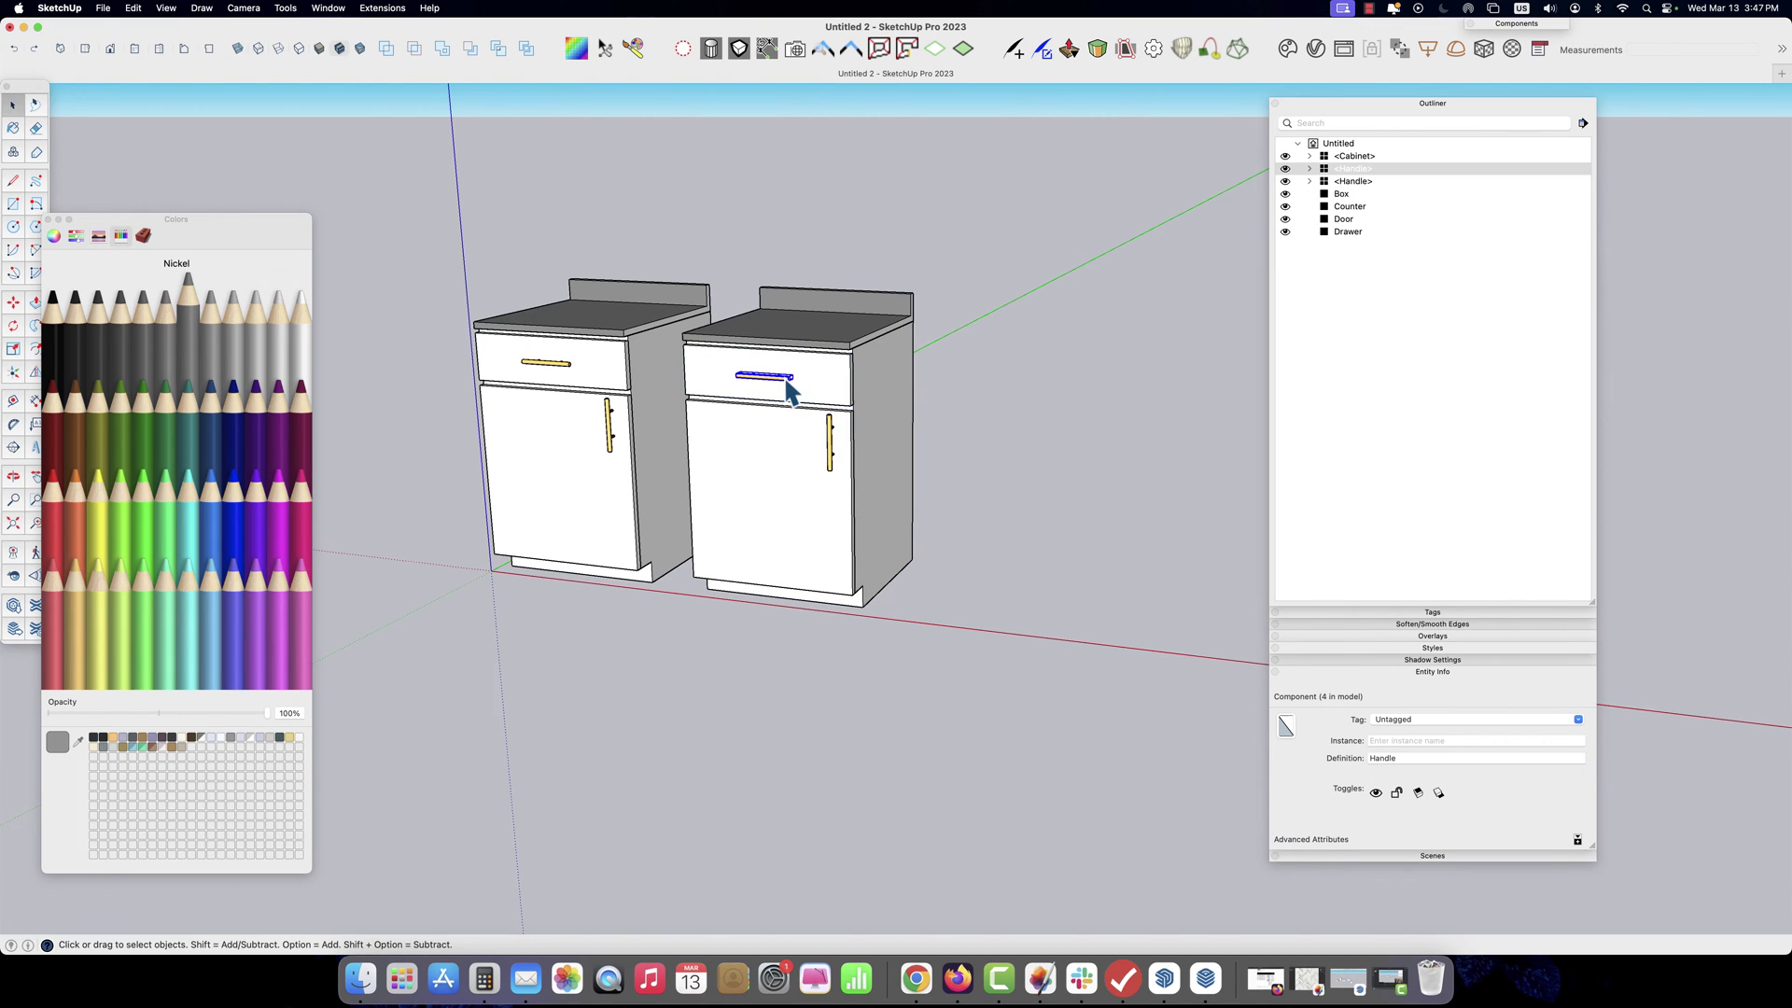
left_click(828, 435)
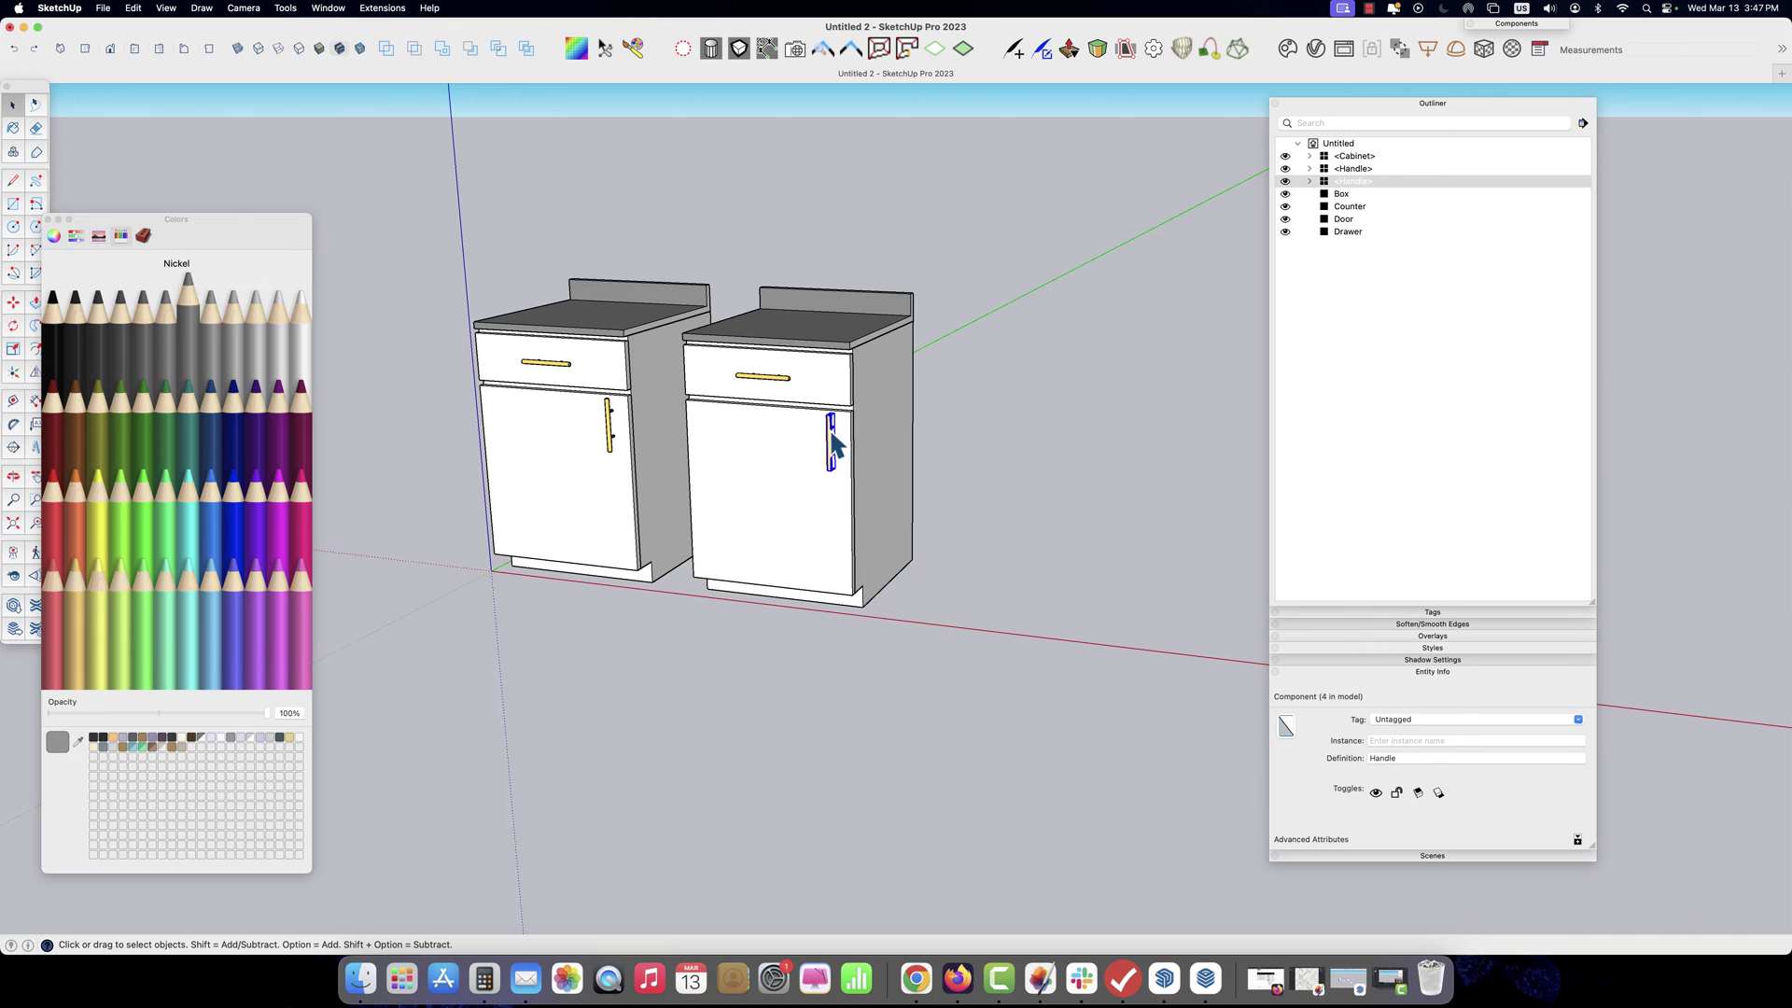
left_click(817, 373)
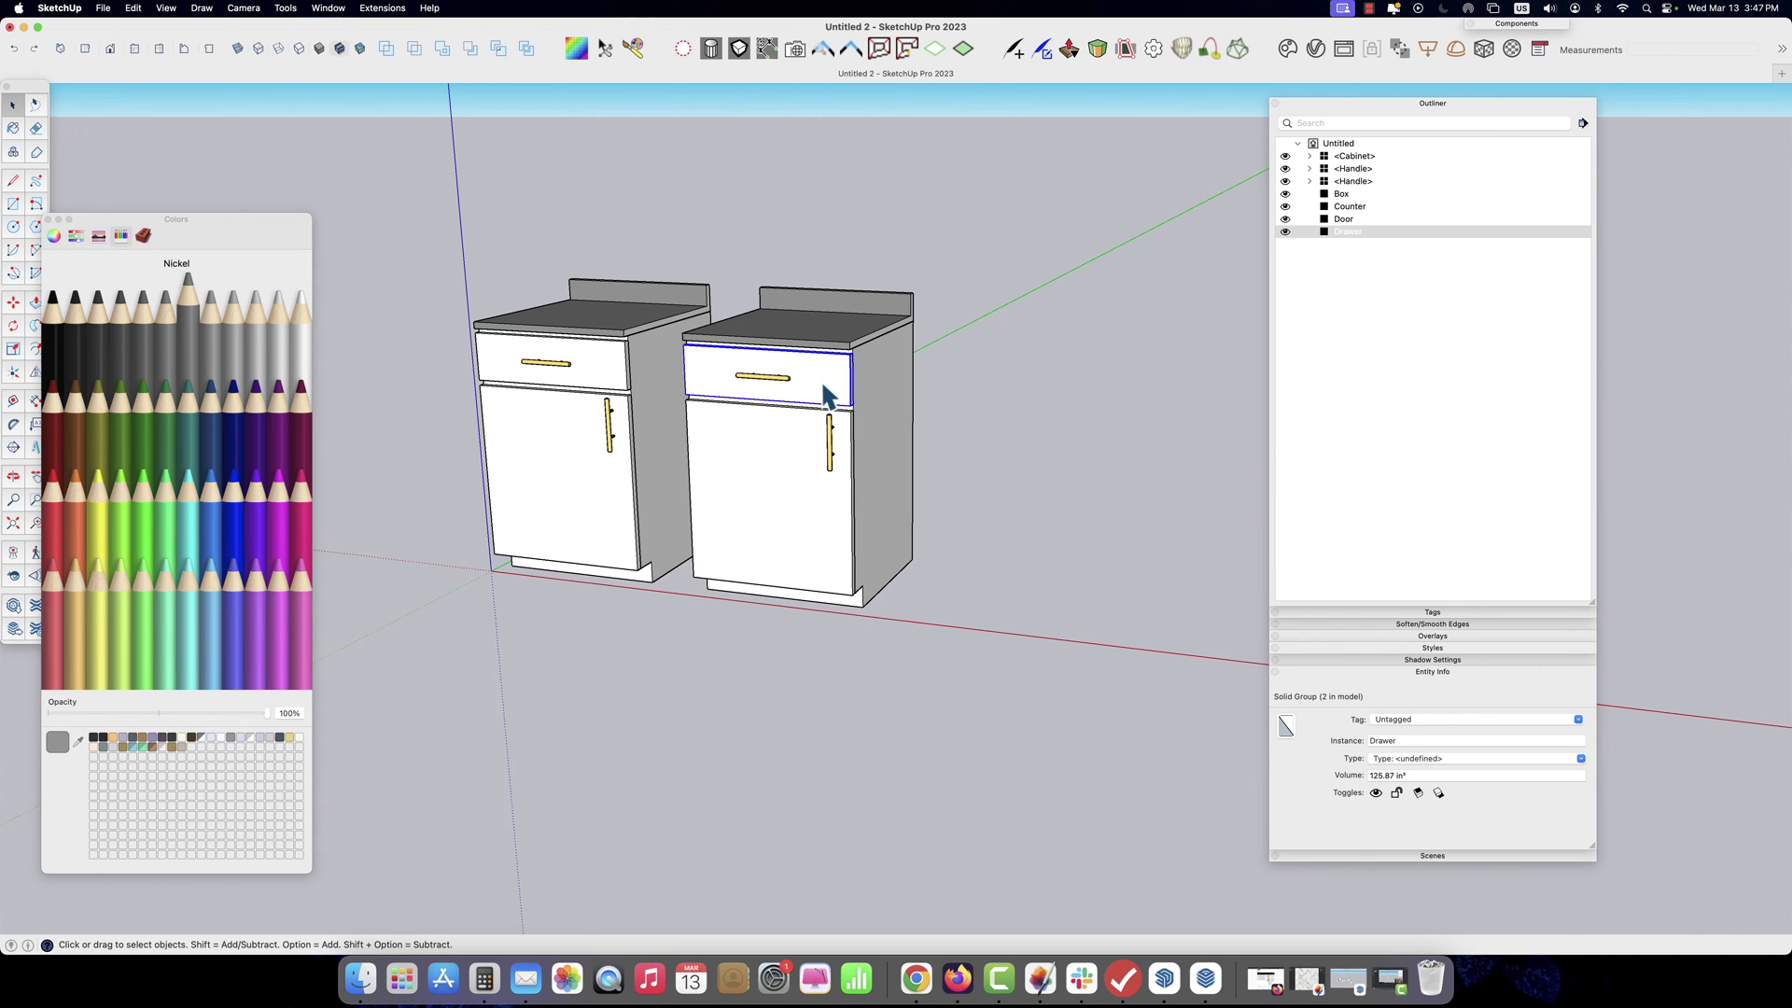
Select all the loose parts of the exploded cabinet and combine them into one group
middle_click_drag(782, 287, 1040, 208)
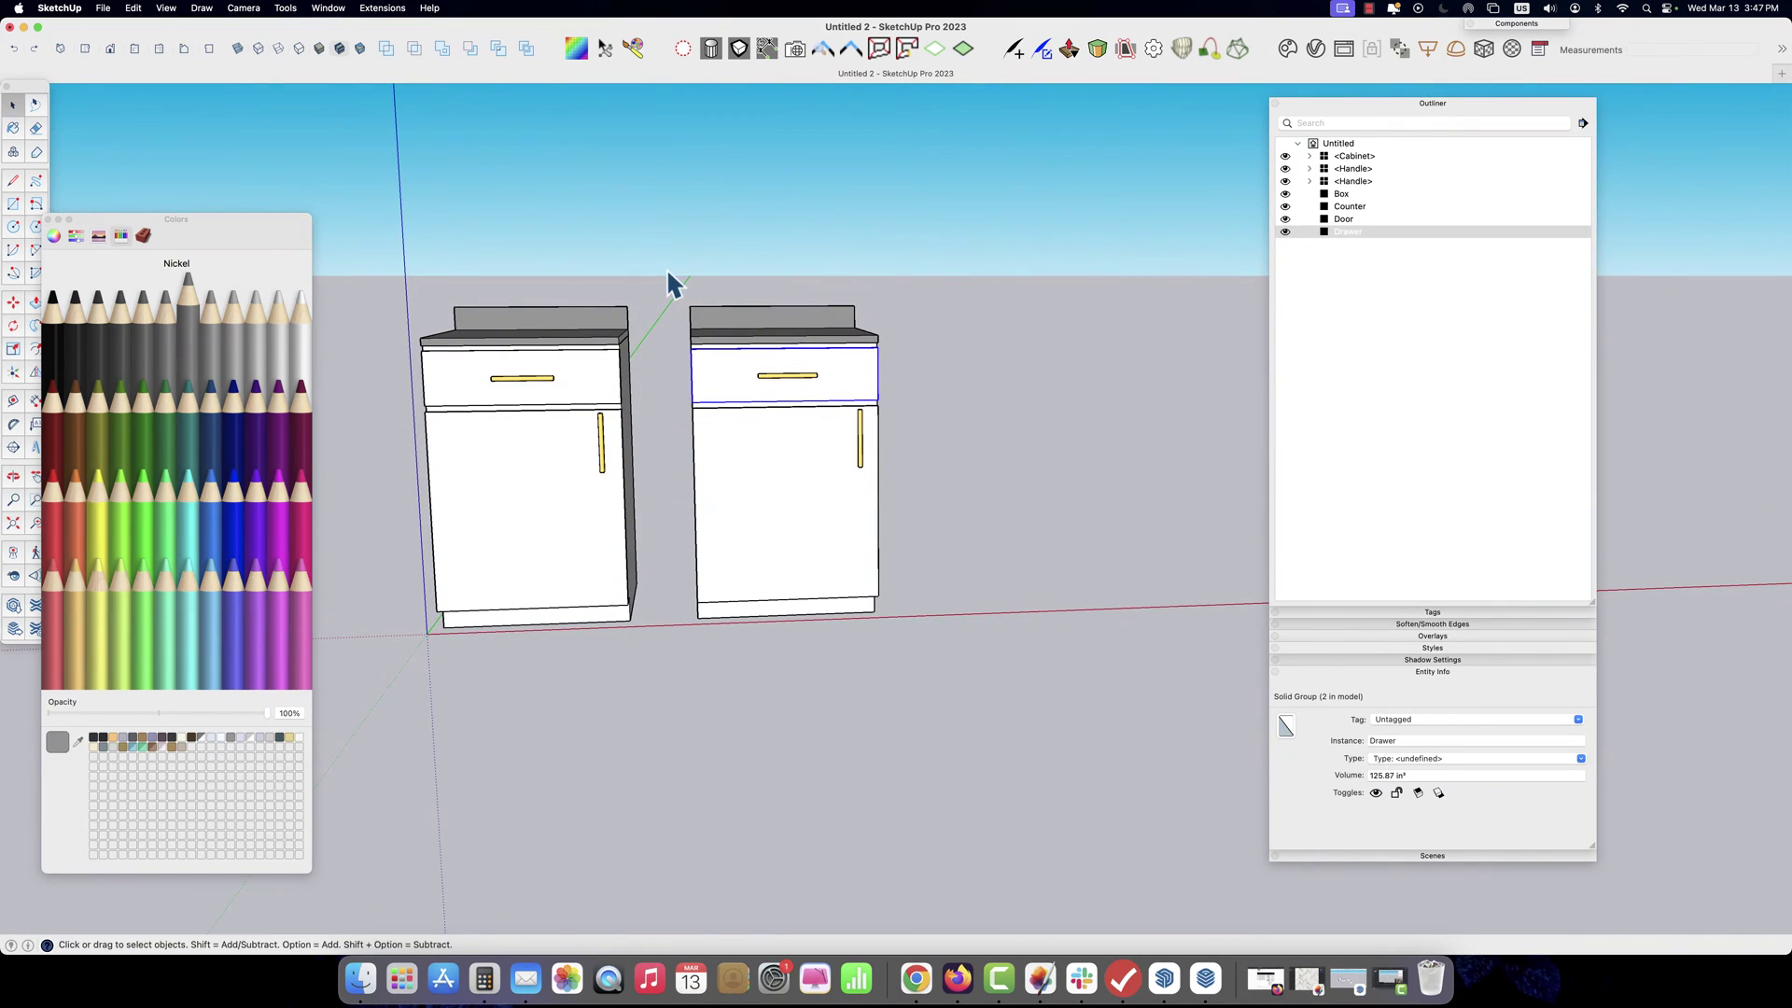
left_click_drag(664, 271, 957, 665)
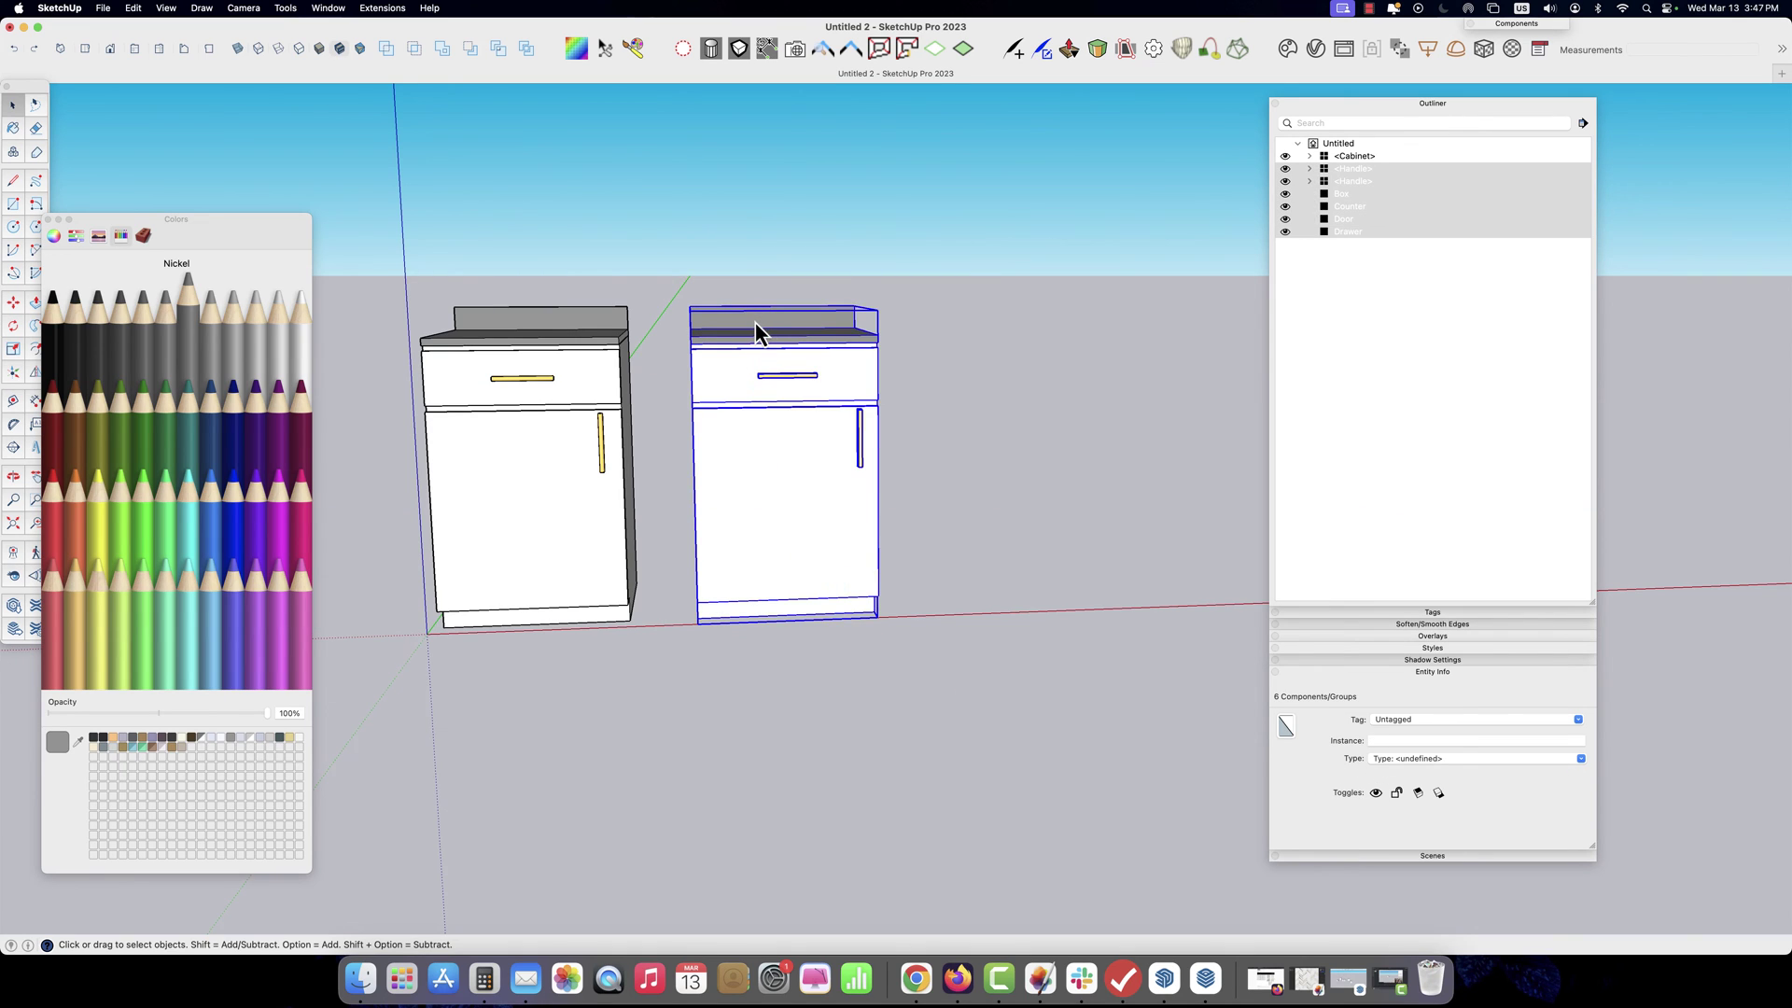
right_click(756, 323)
left_click(805, 459)
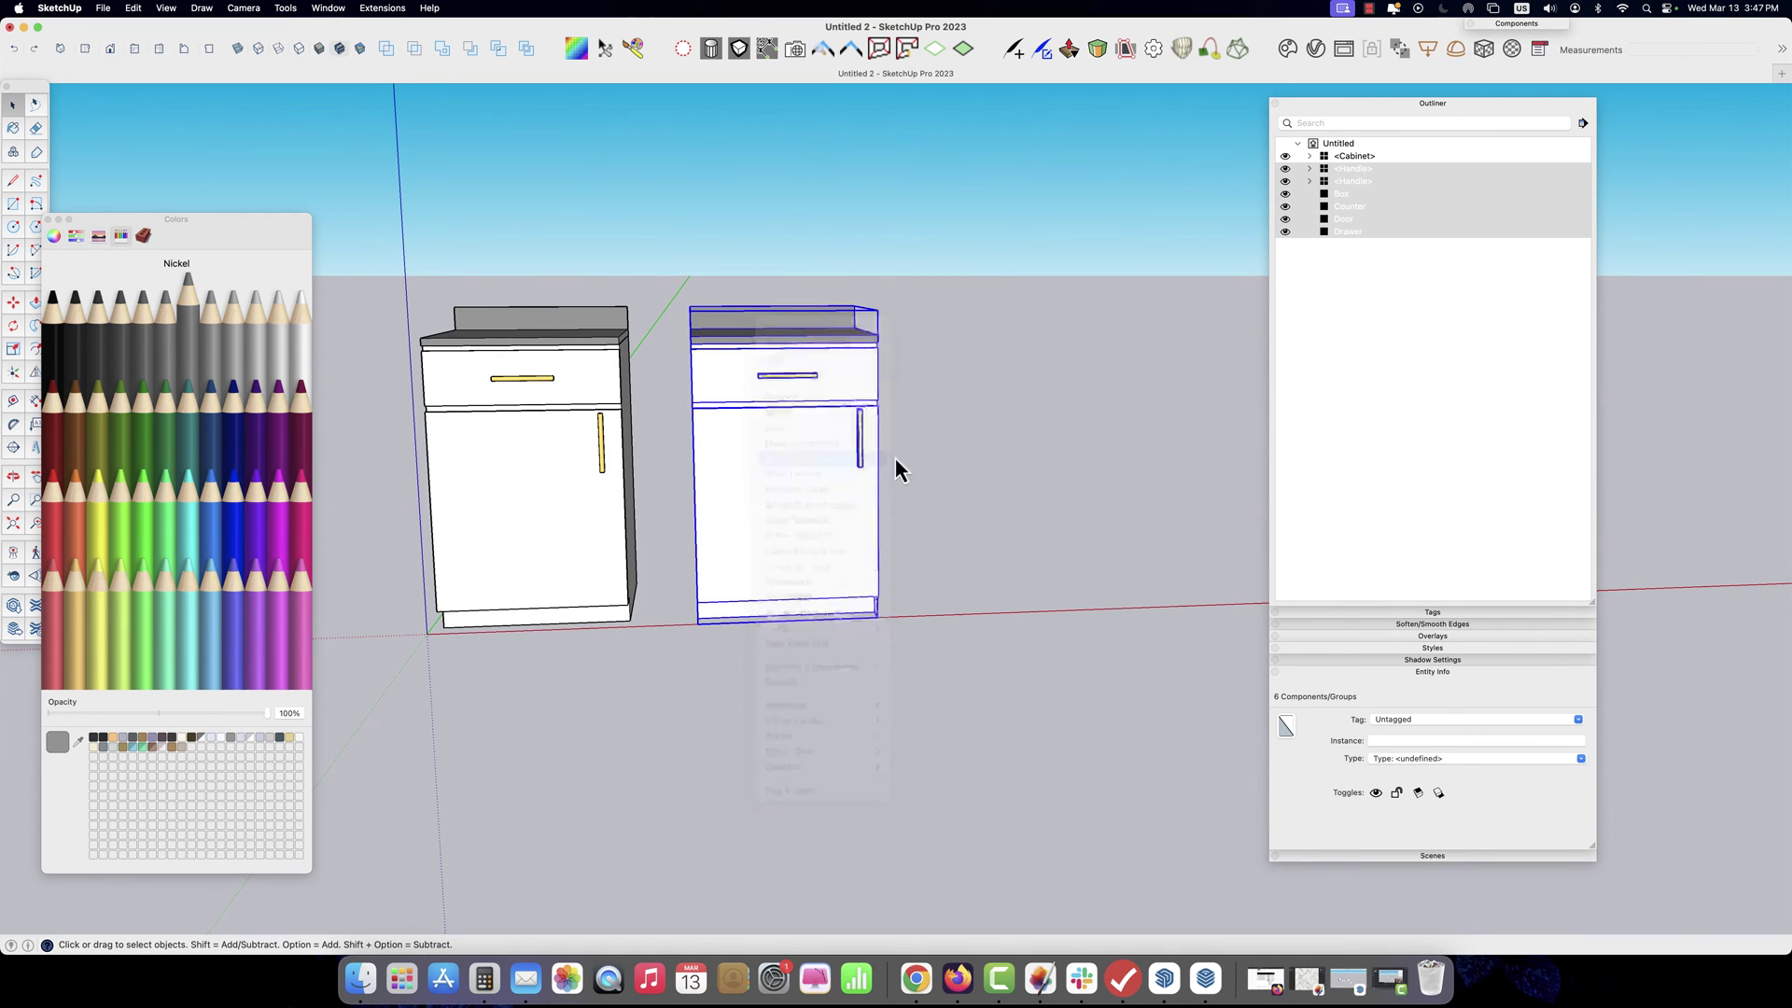
Open the regrouped cabinet, check its door as a nested group, and close it again
middle_click_drag(968, 448, 791, 455)
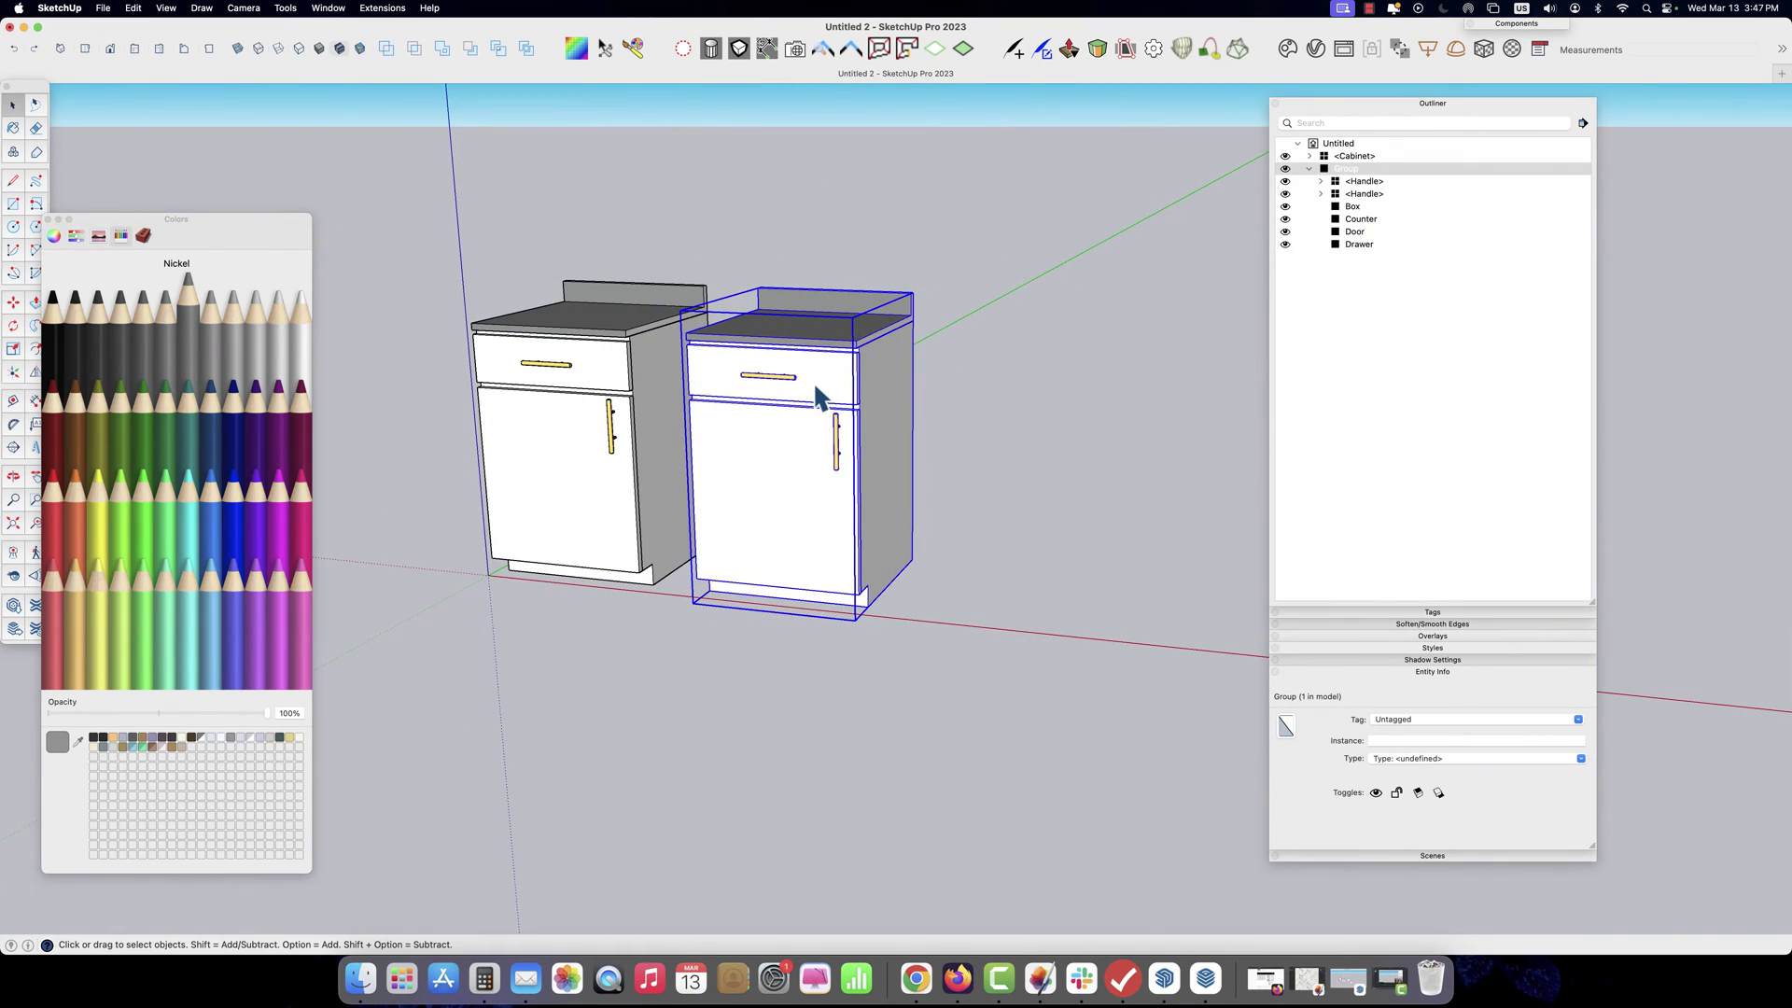
double_click(806, 406)
left_click(808, 440)
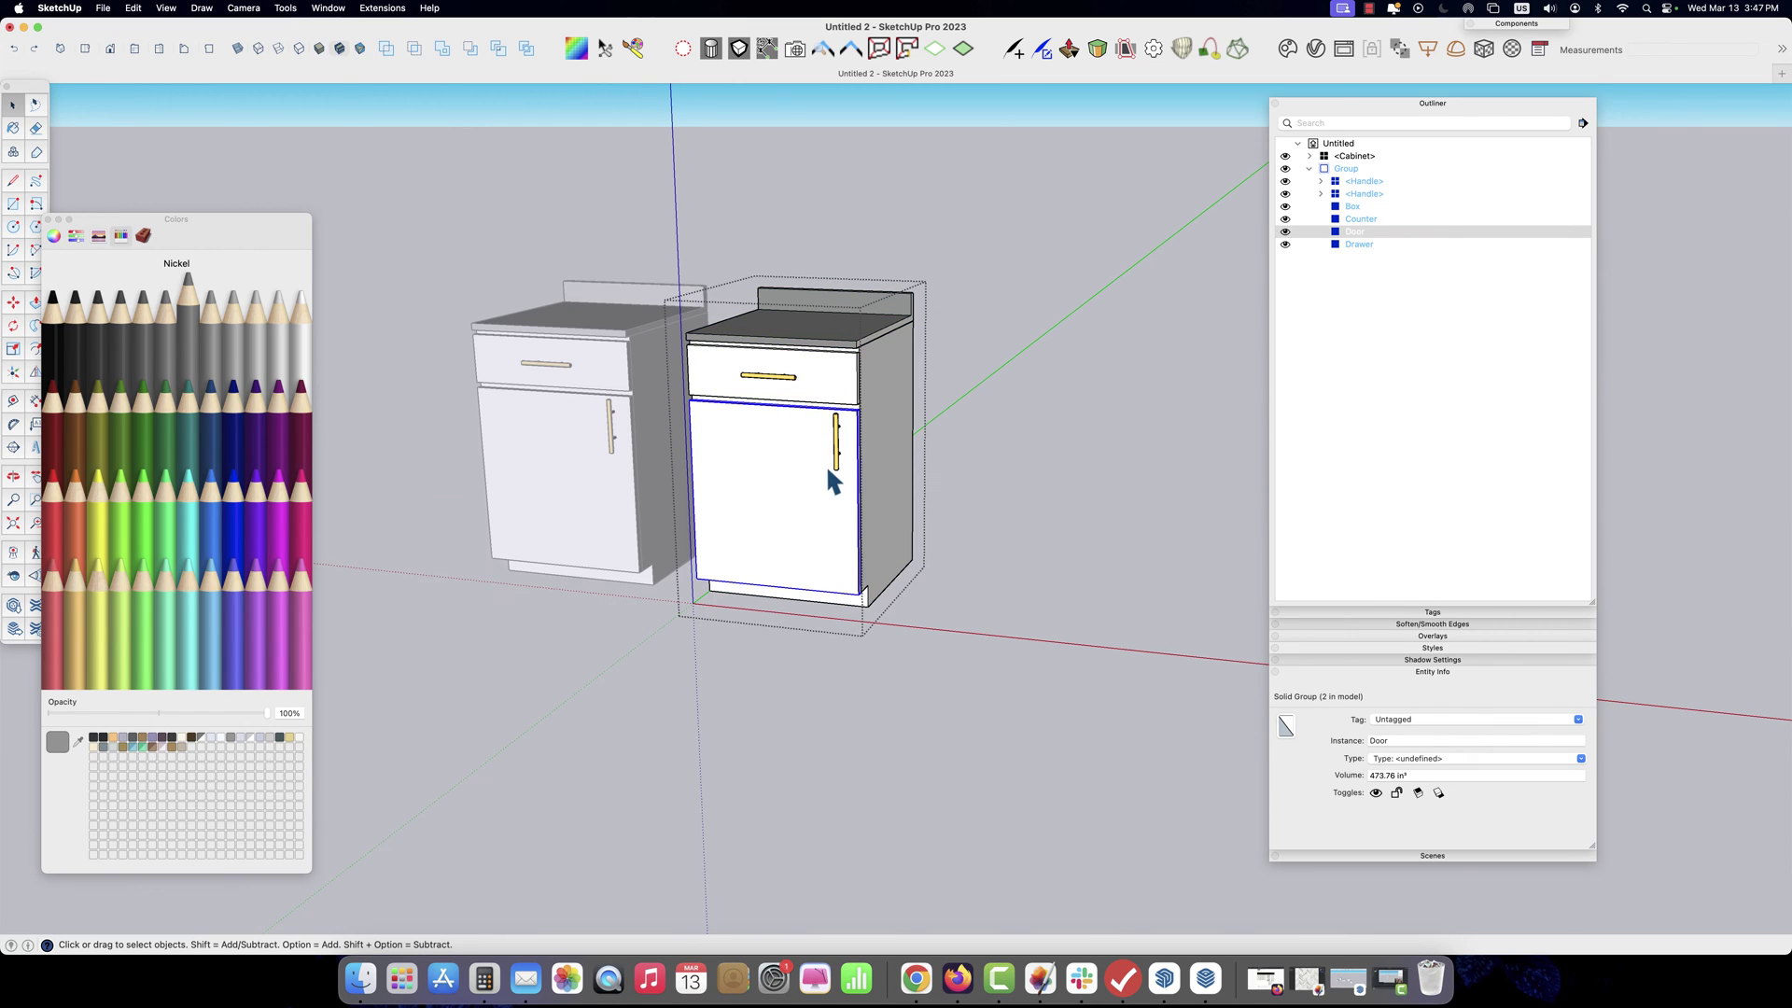
key("Escape")
Convert the cabinet group into a component named Cabinet Drawers
right_click(837, 312)
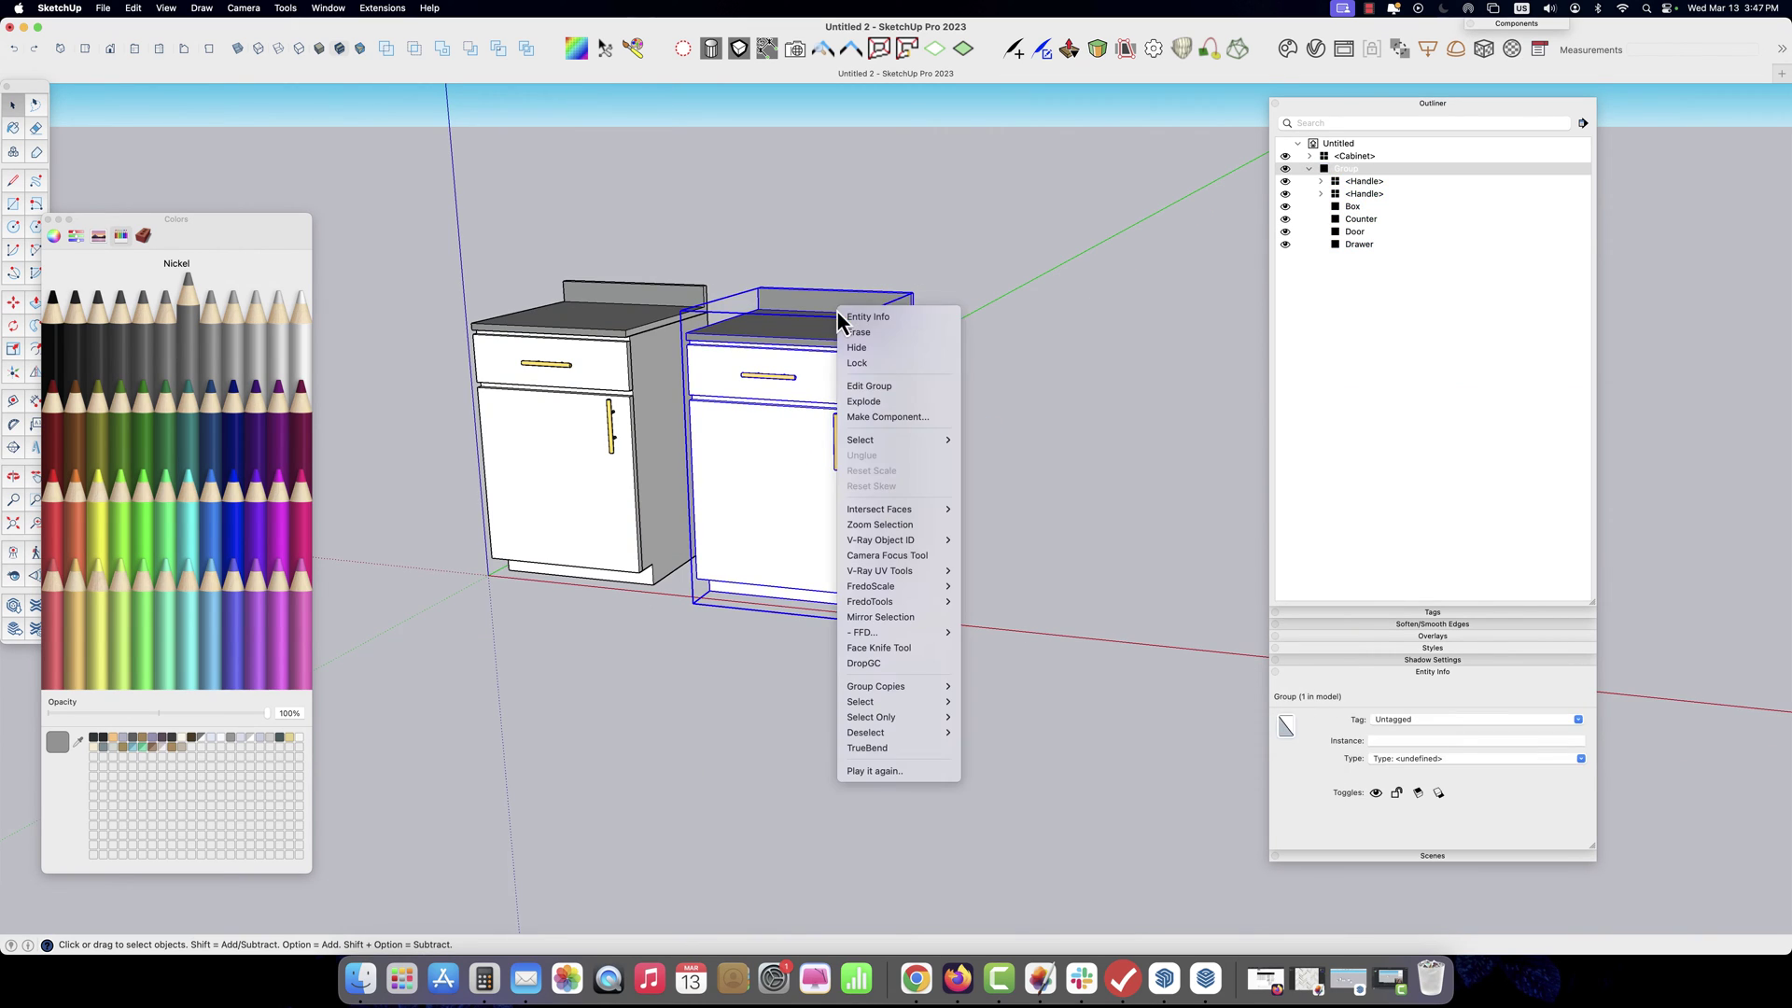
left_click(921, 421)
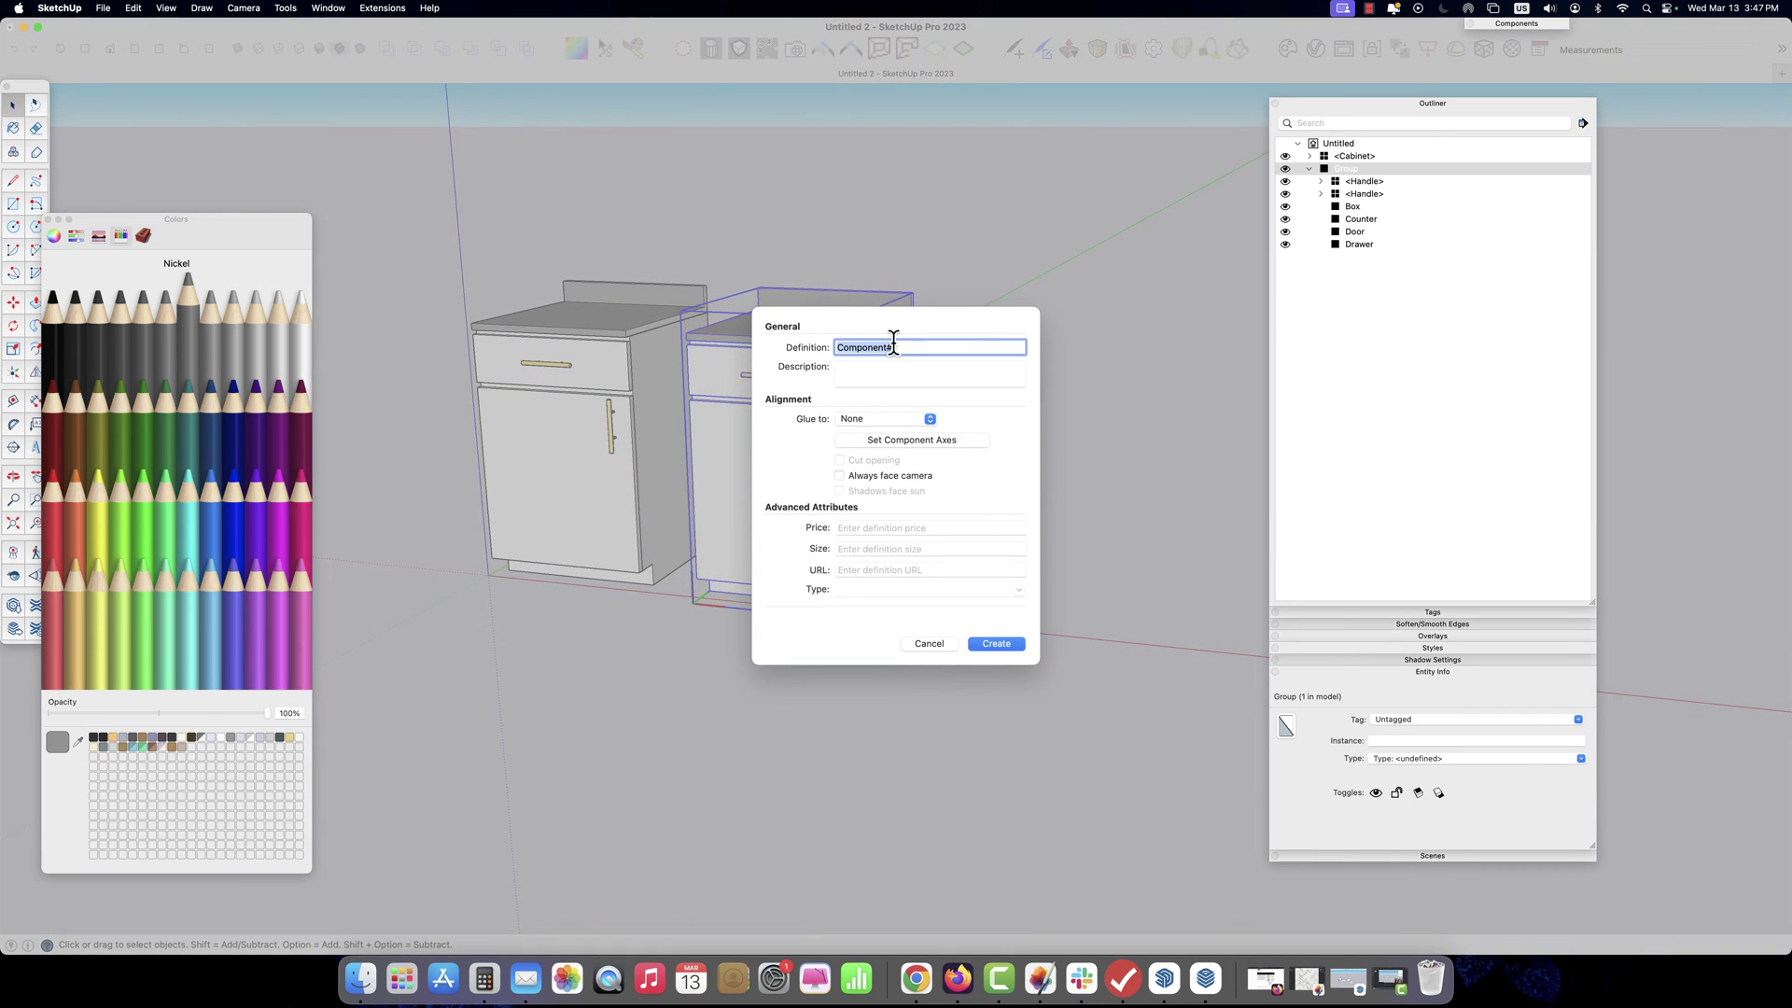
left_click(902, 347)
left_click_drag(903, 347, 762, 354)
type("Cabinet Drawers")
left_click(1015, 644)
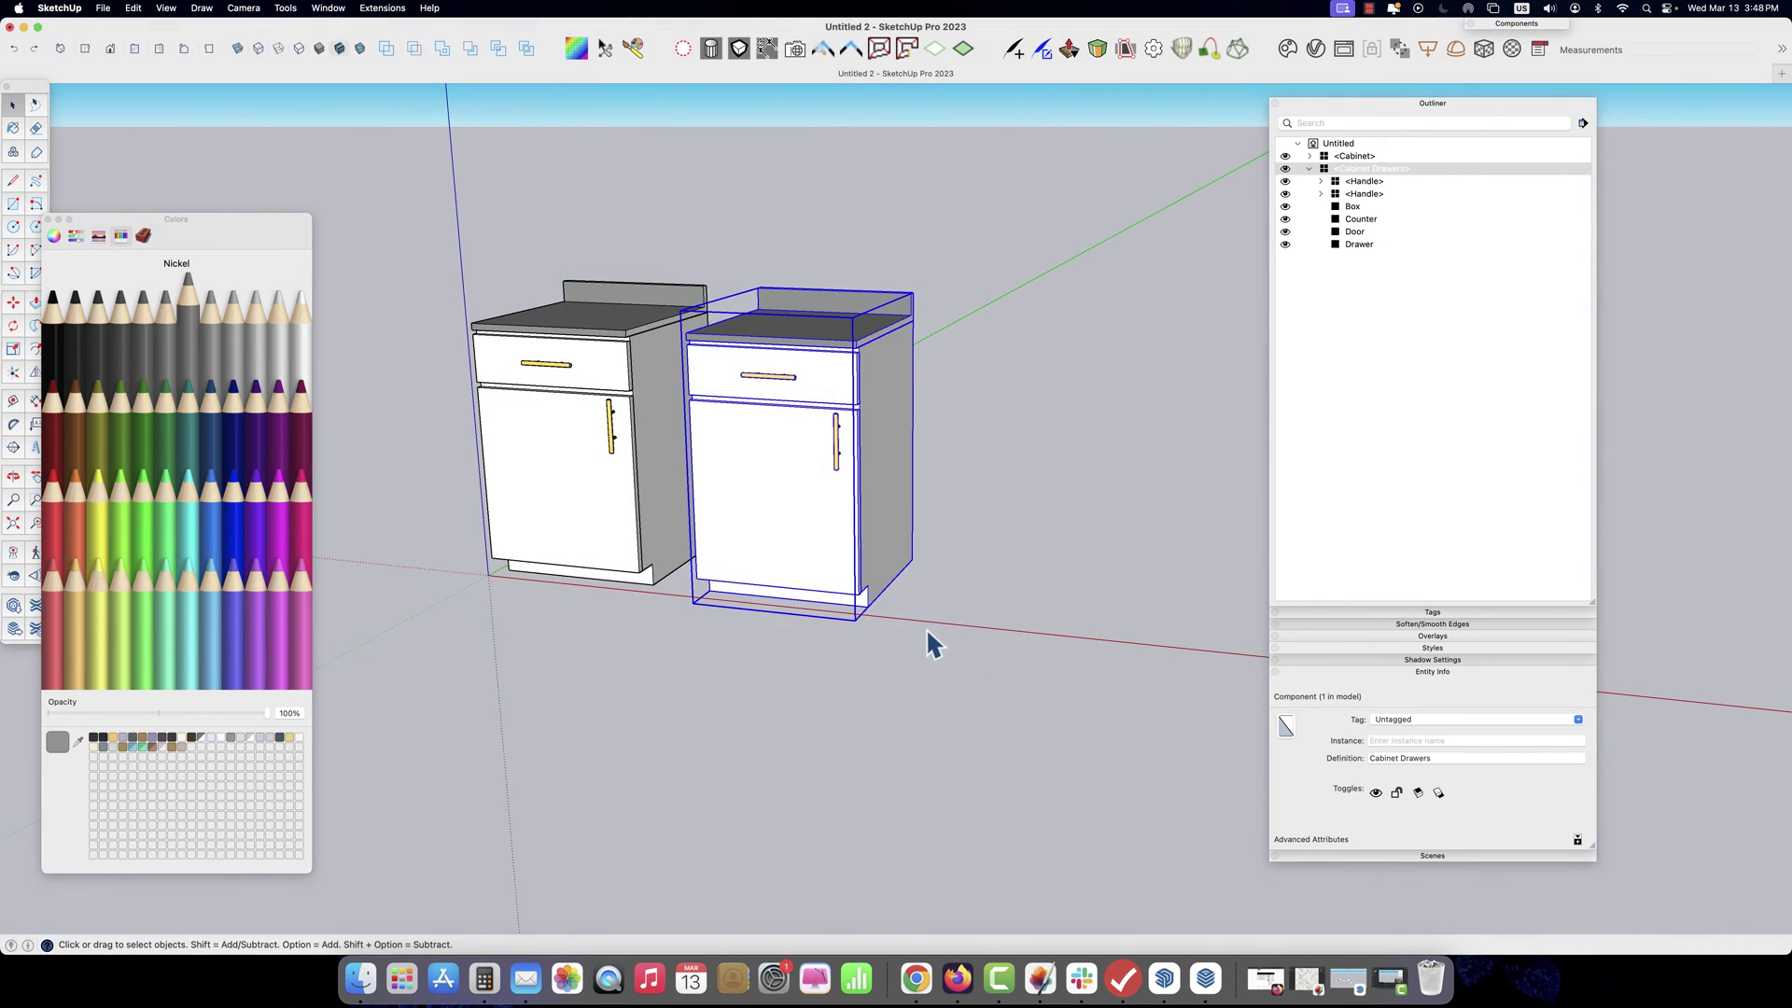
Open the Cabinet Drawers component and delete its door and door handle
middle_click_drag(929, 635, 1031, 588)
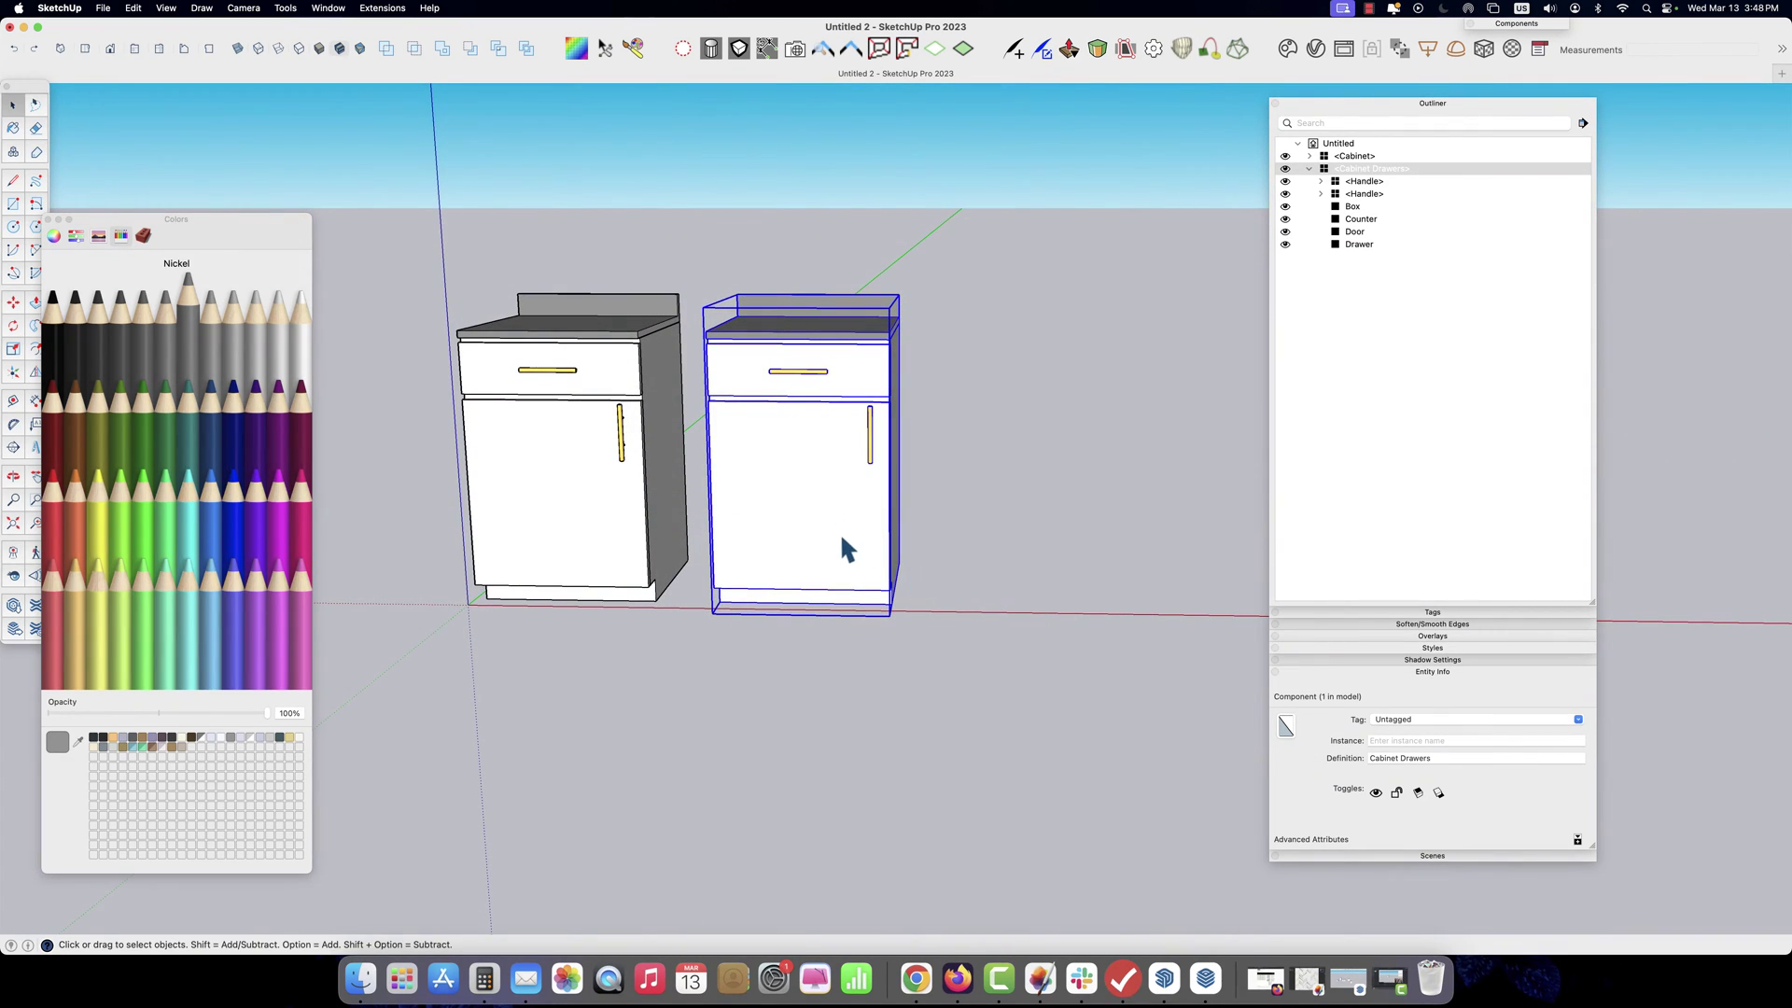
double_click(839, 487)
left_click(628, 356)
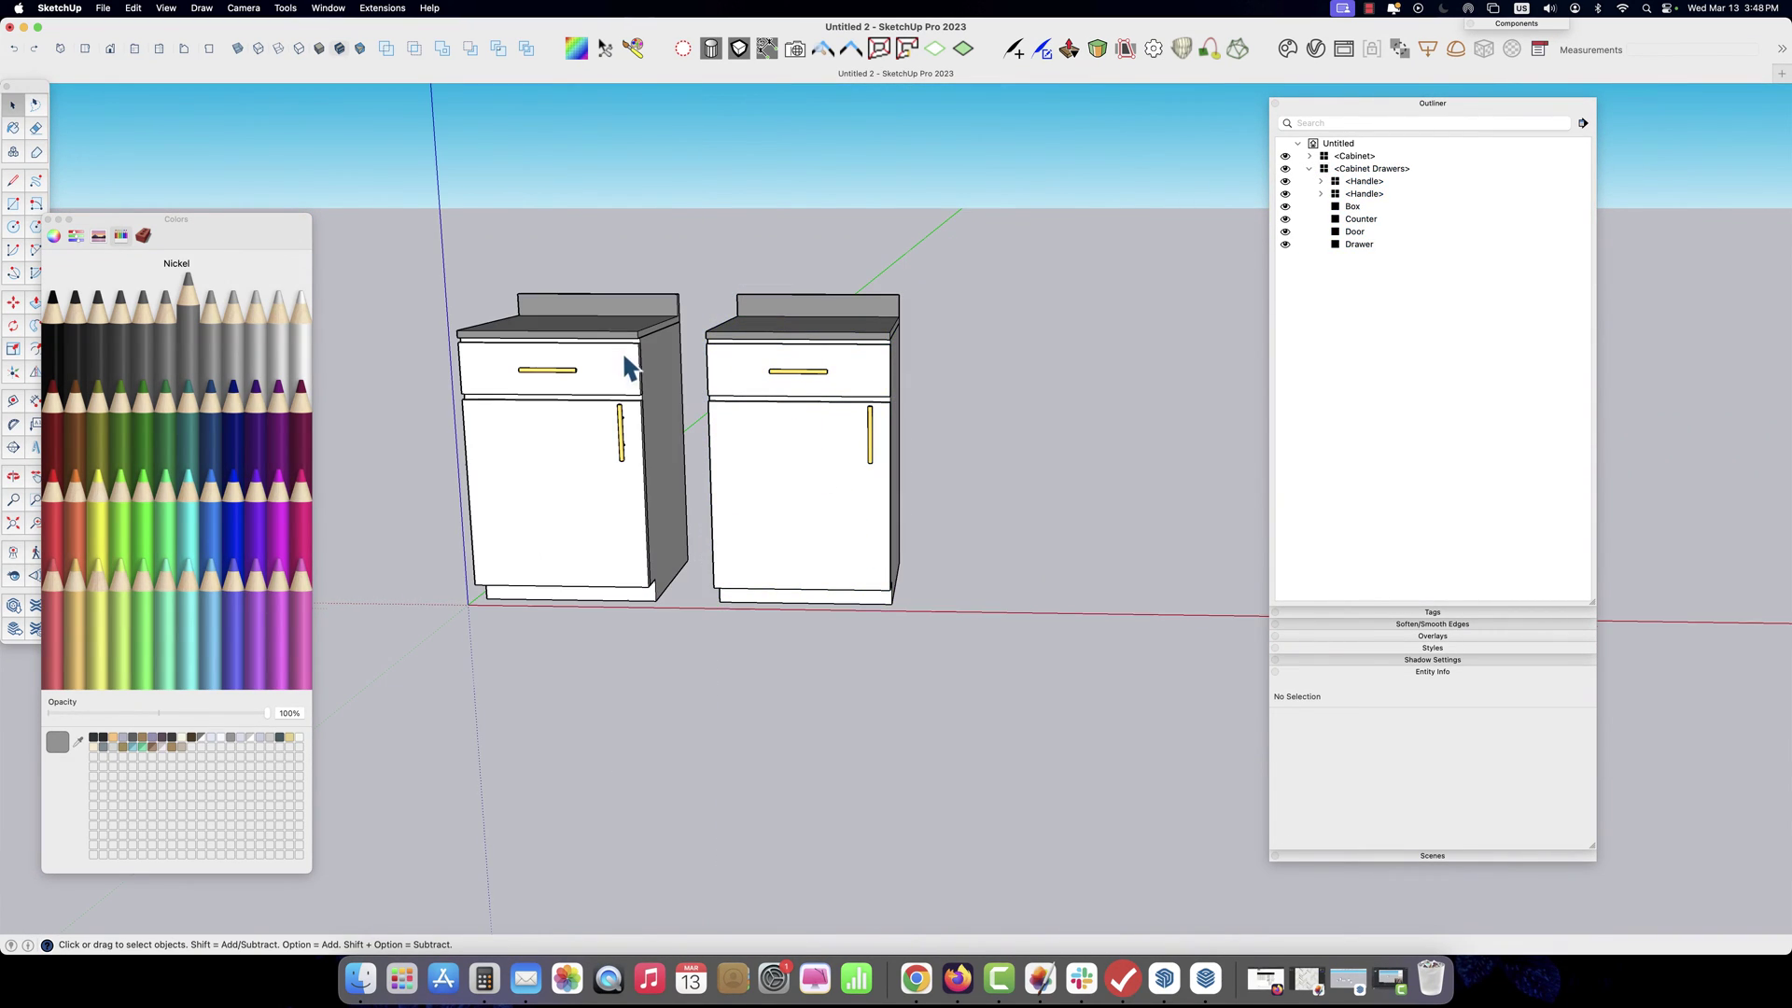
left_click(854, 428)
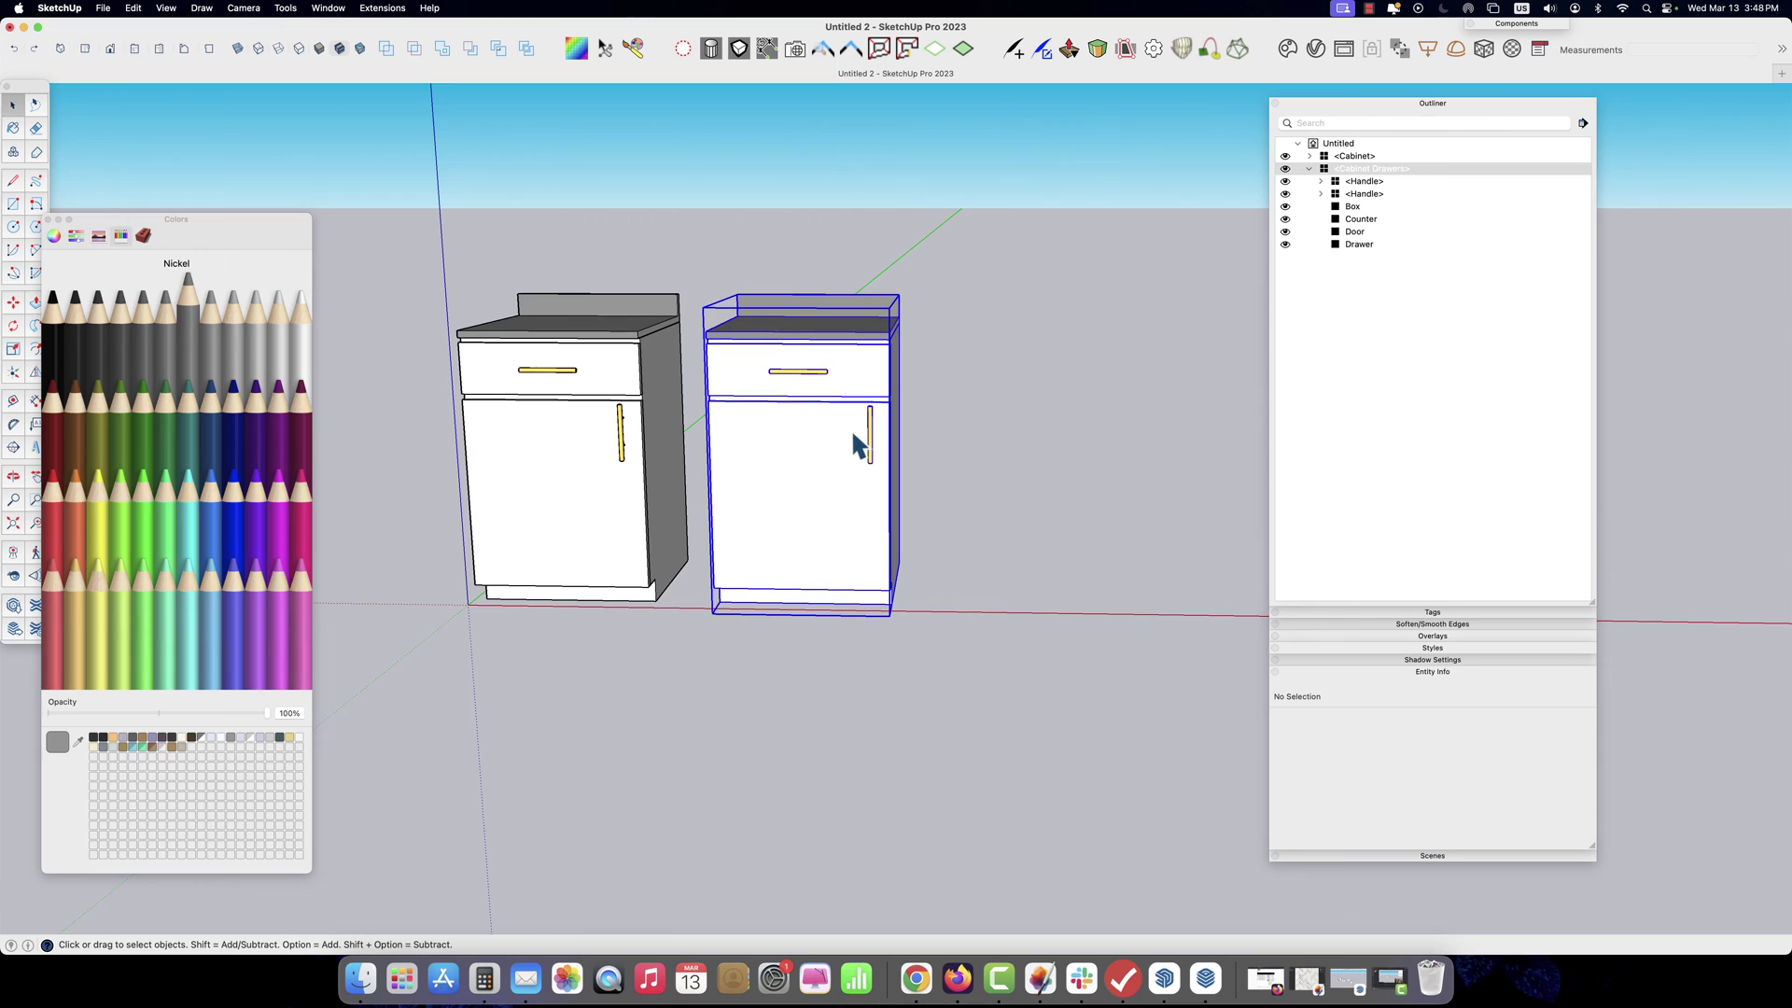
double_click(815, 446)
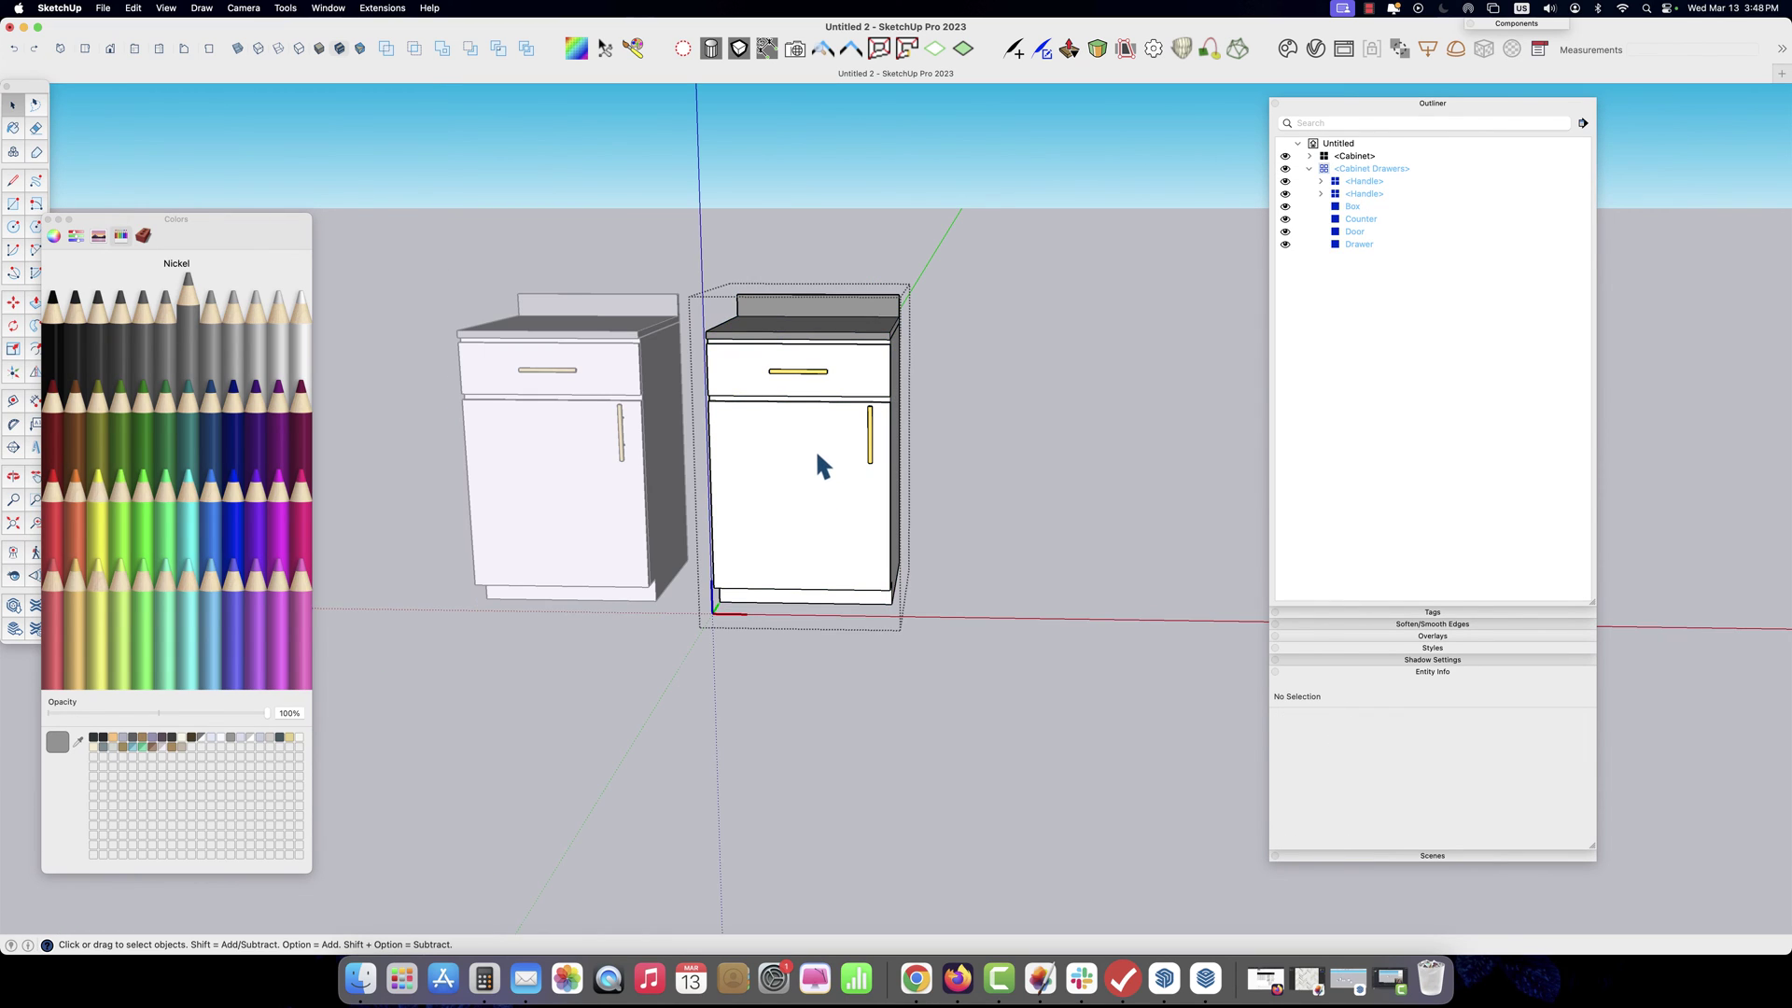
left_click(859, 501)
key("Delete")
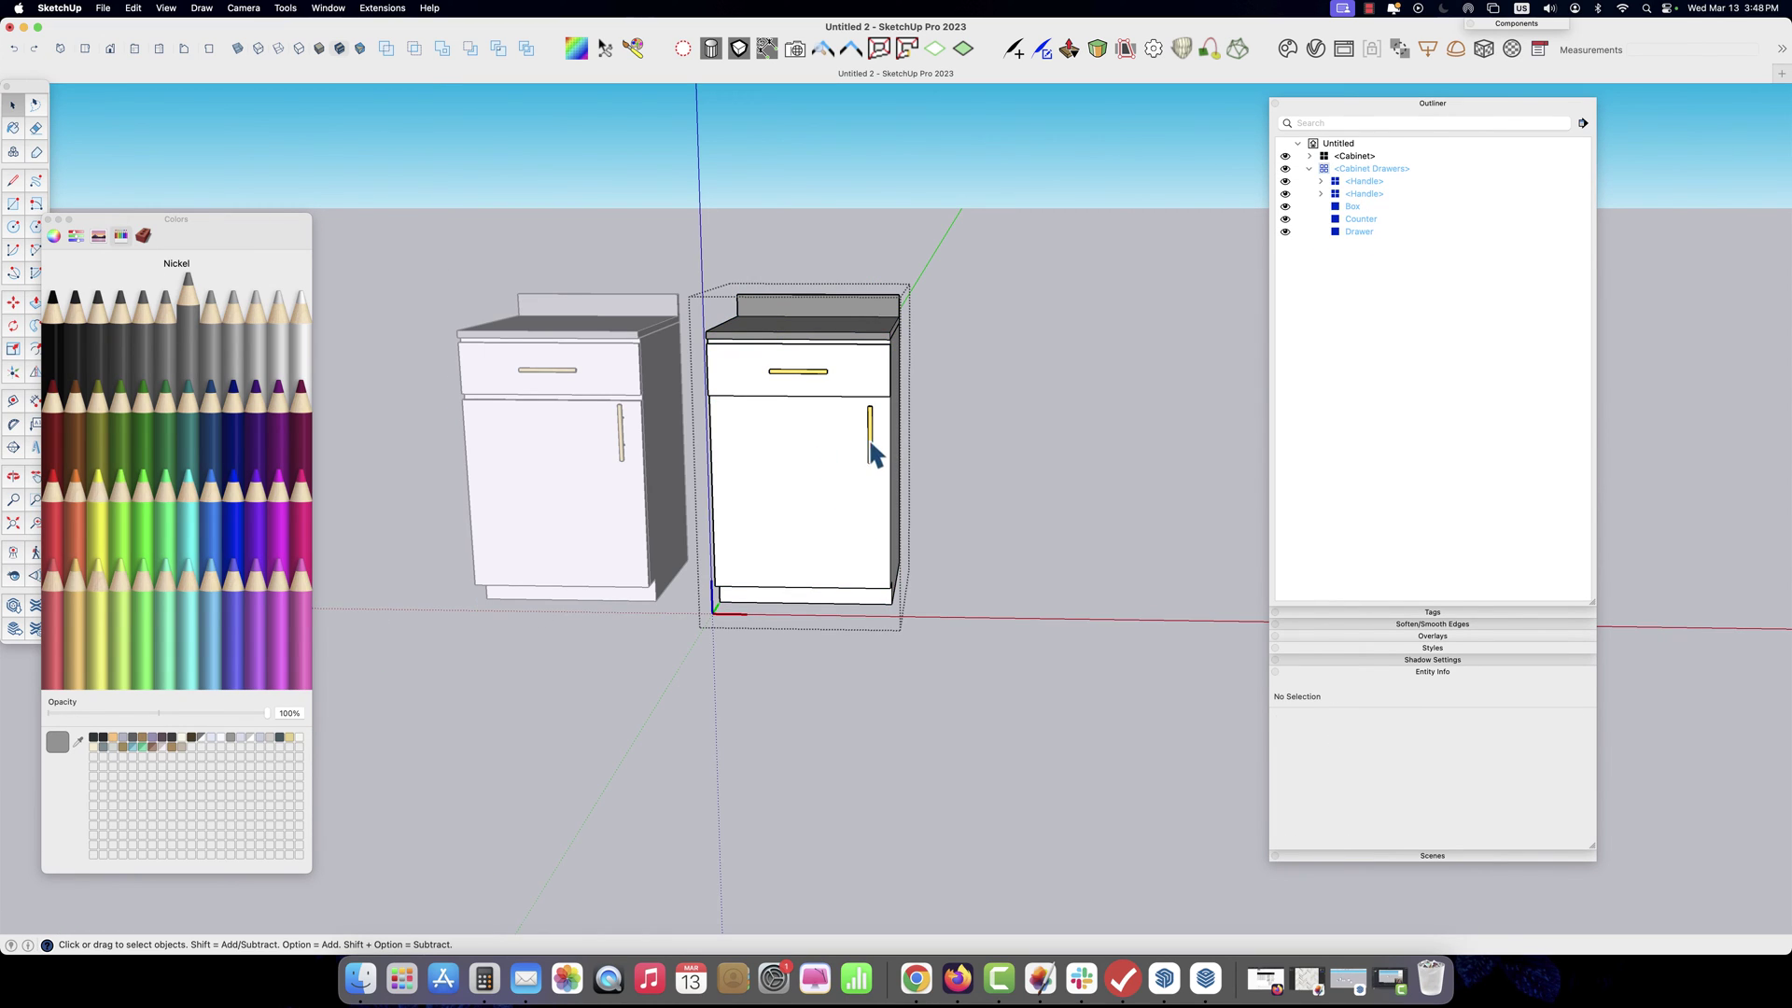
left_click(870, 439)
key("Delete")
Make a nested component from the drawer and its handle, keeping the default definition name
left_click(850, 374)
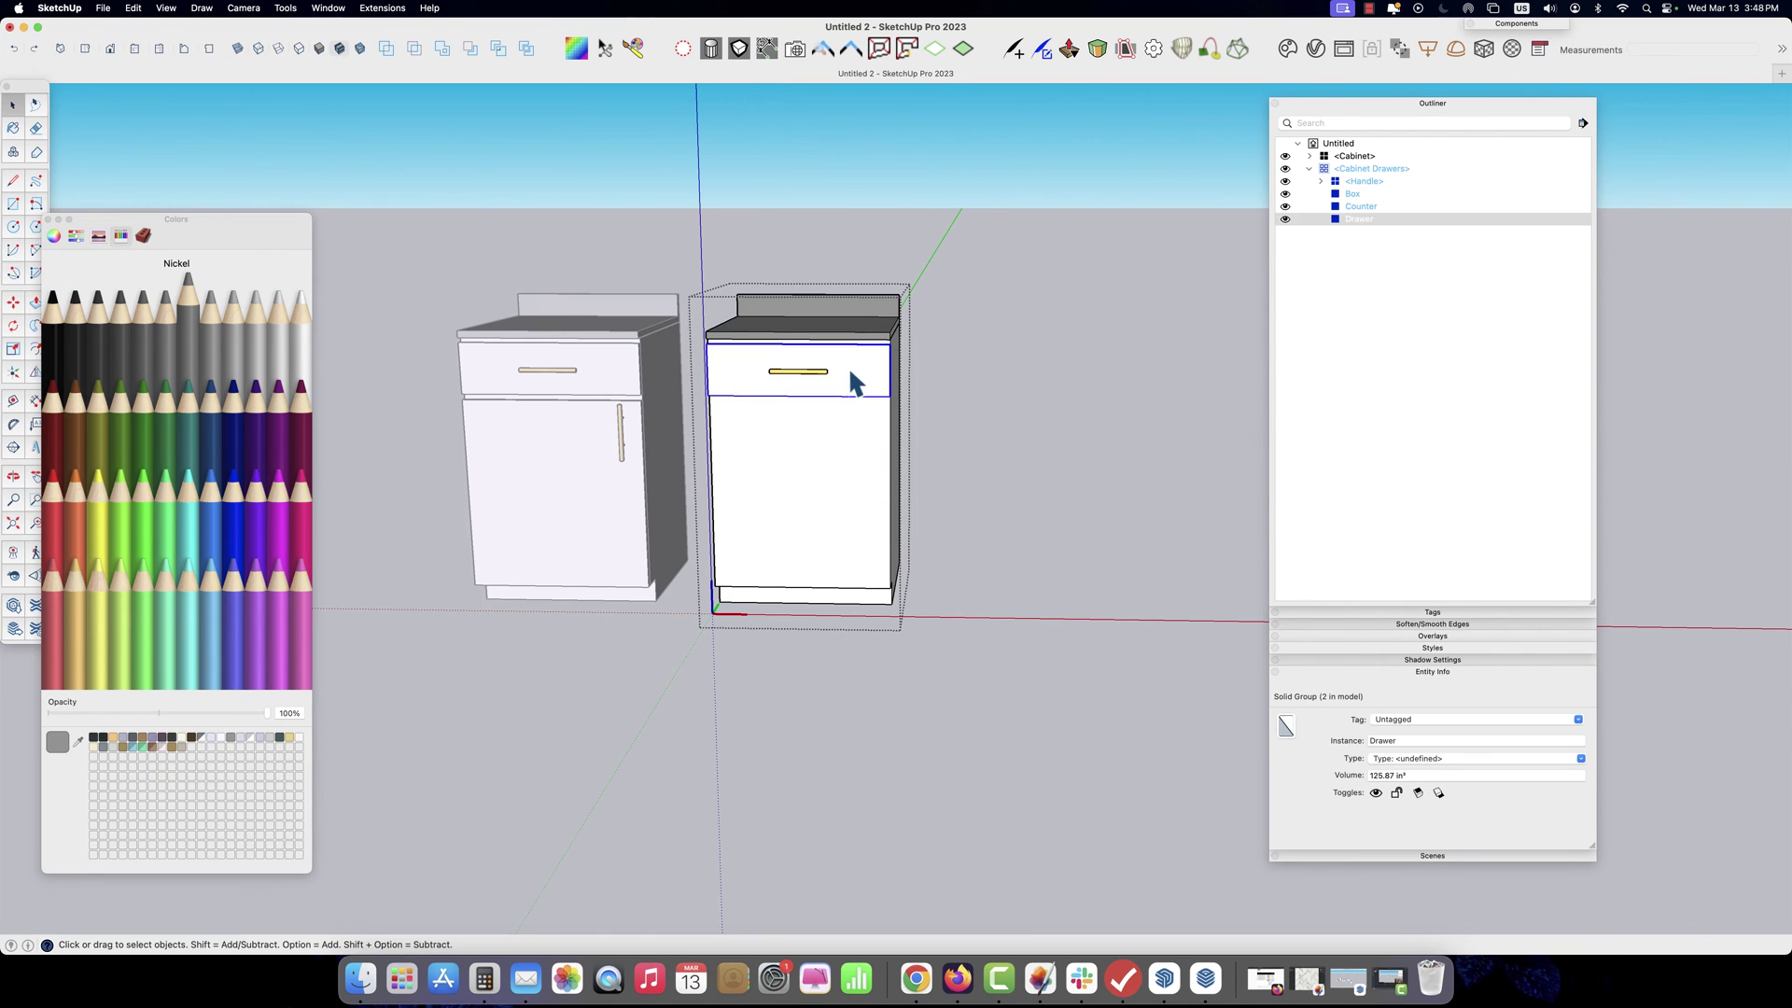
left_click(800, 372, "shift")
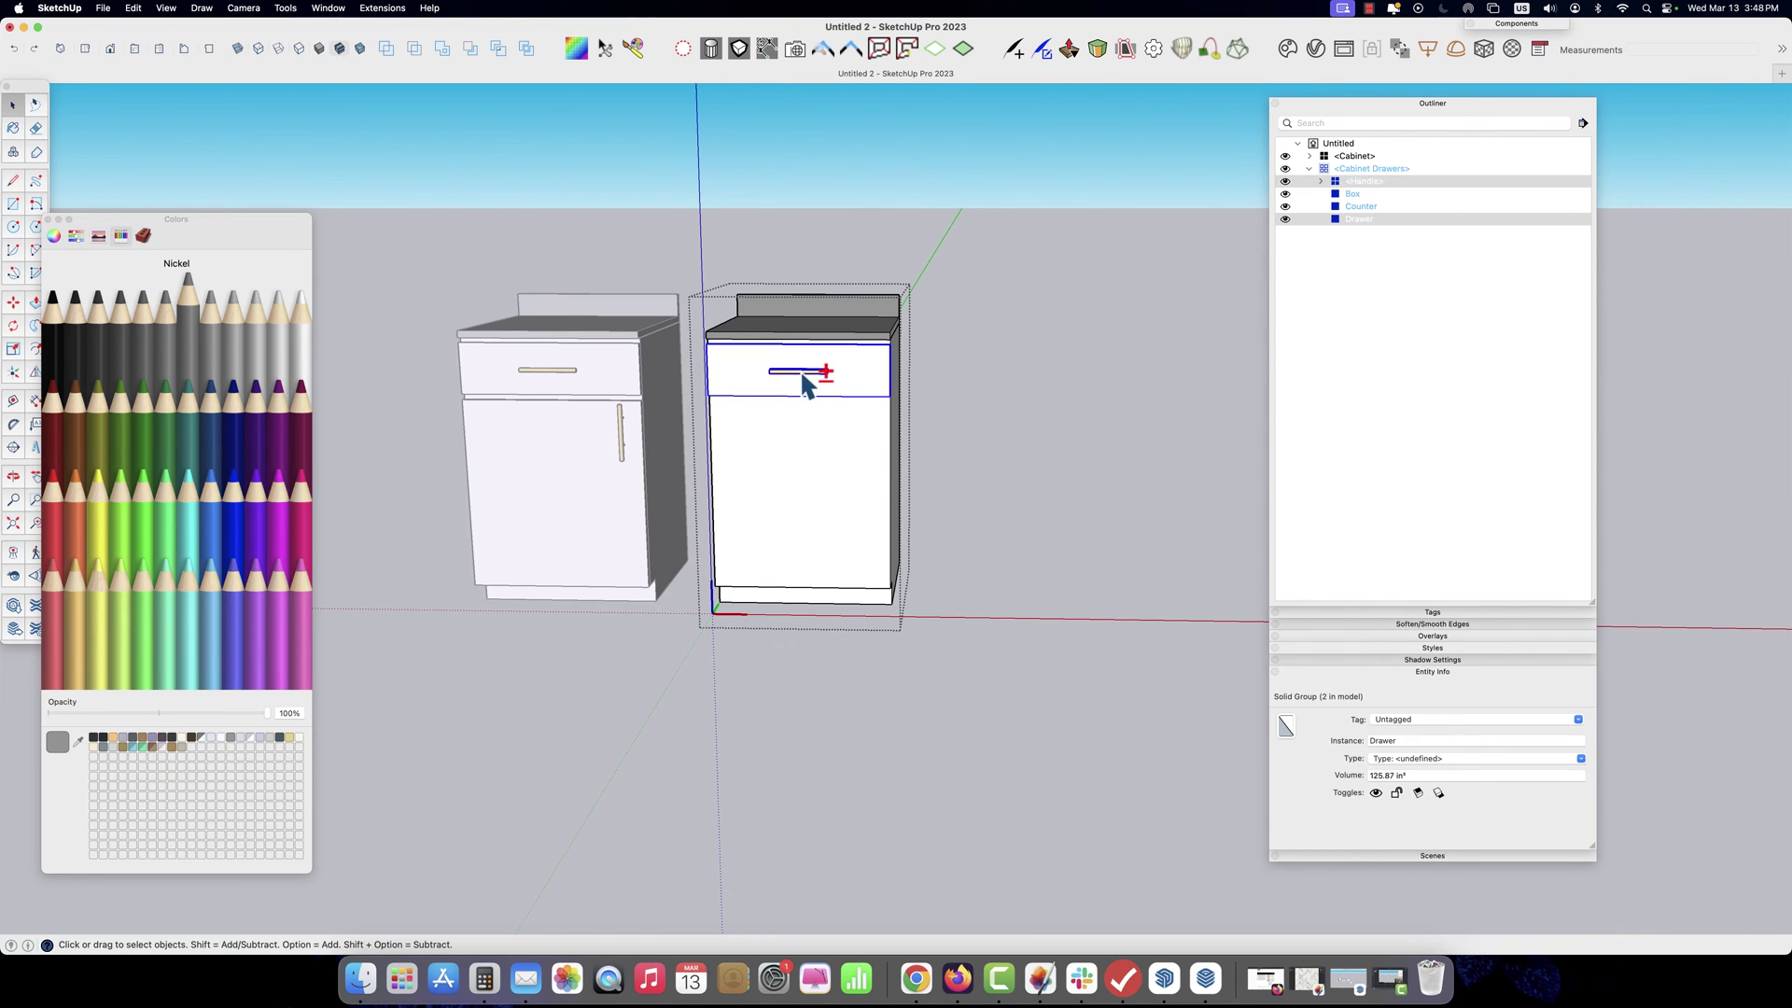
right_click(869, 367)
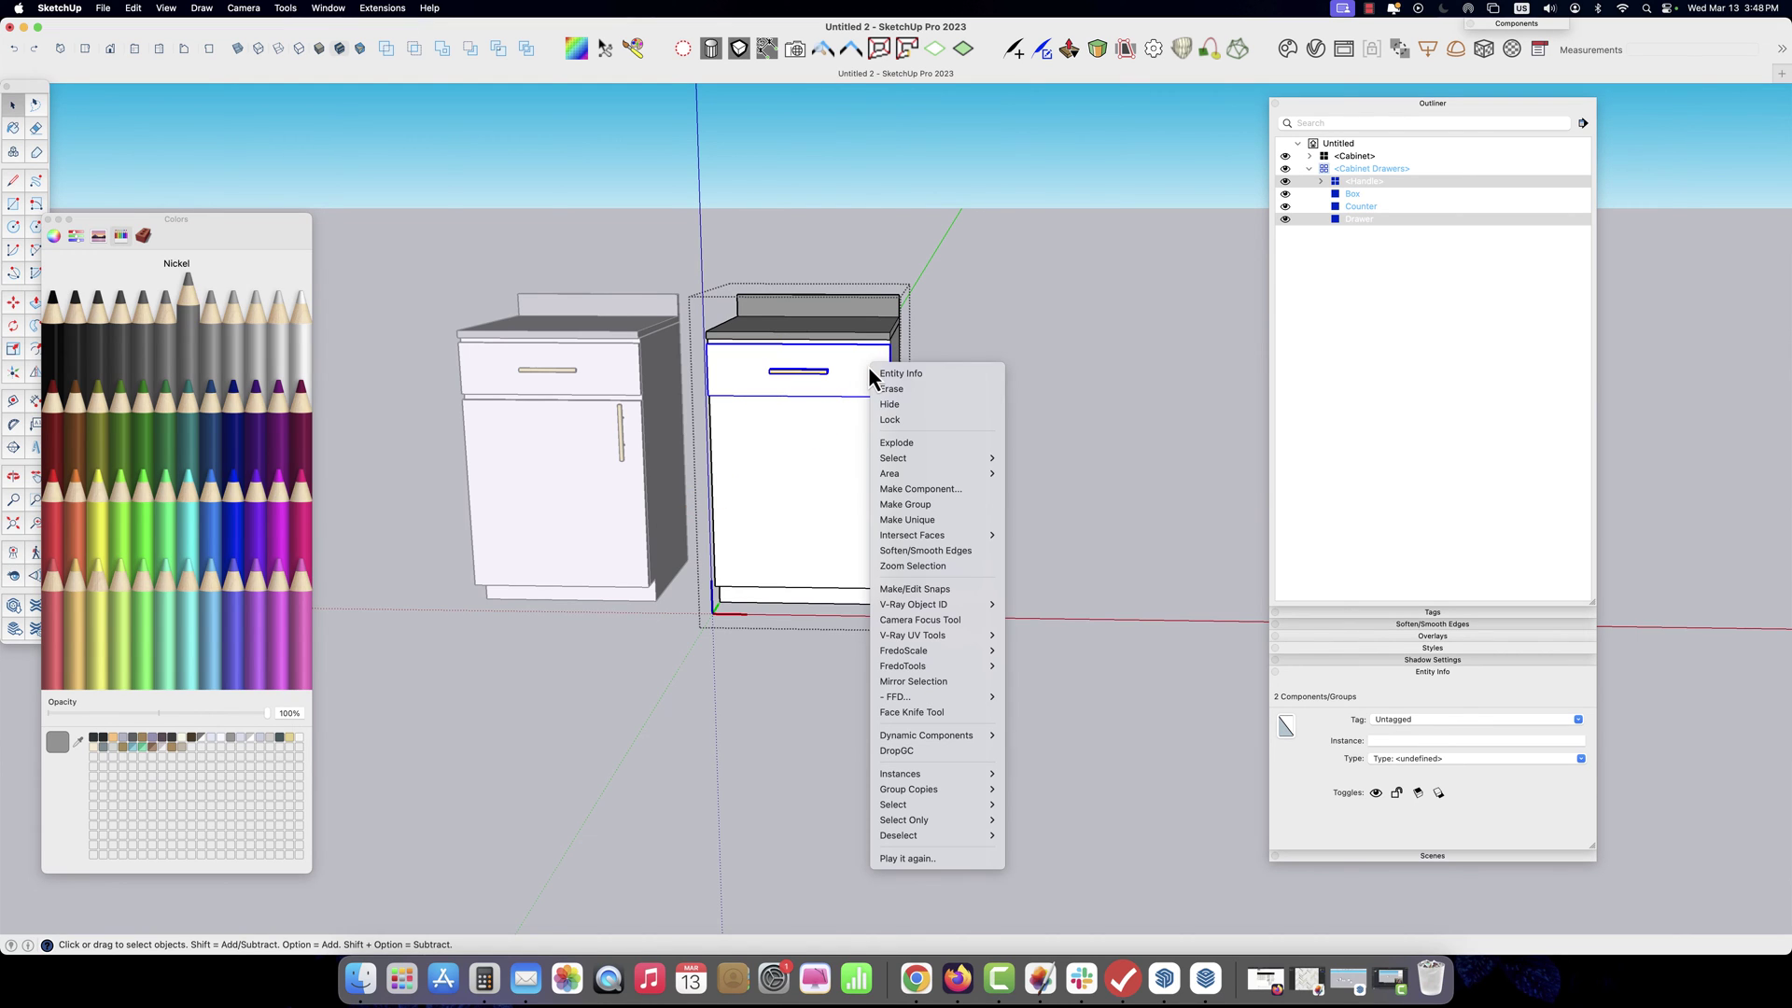
left_click(921, 490)
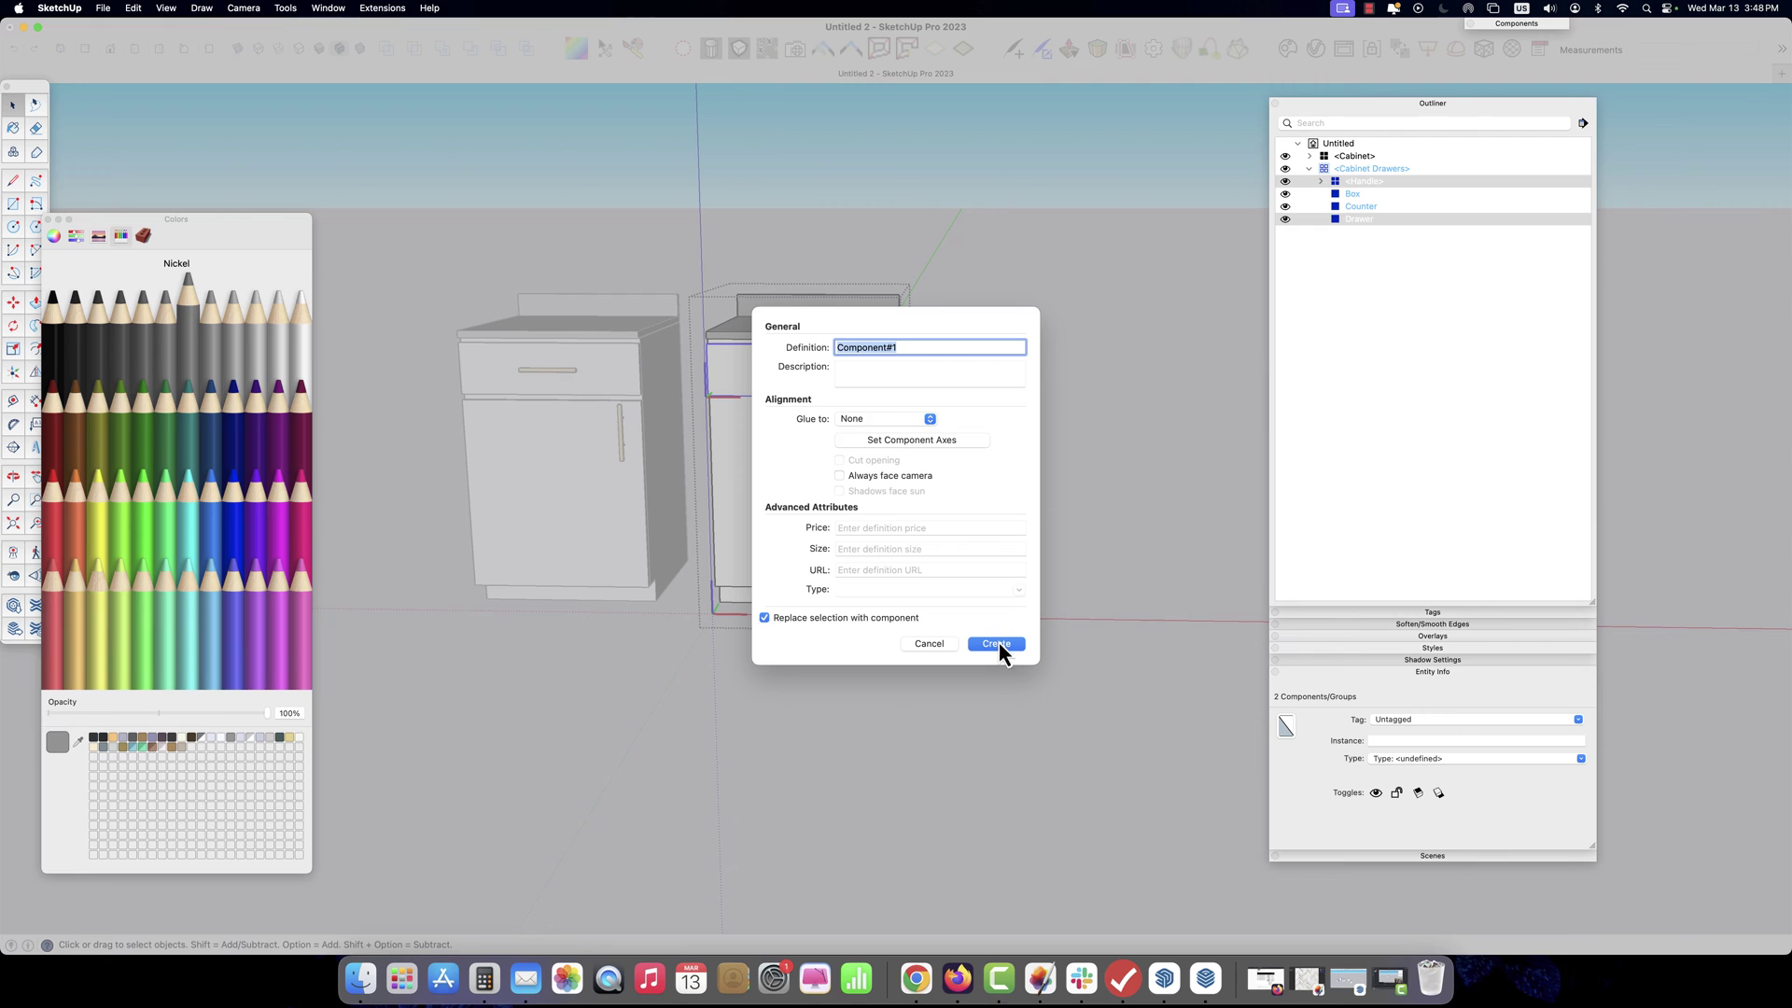
left_click(995, 643)
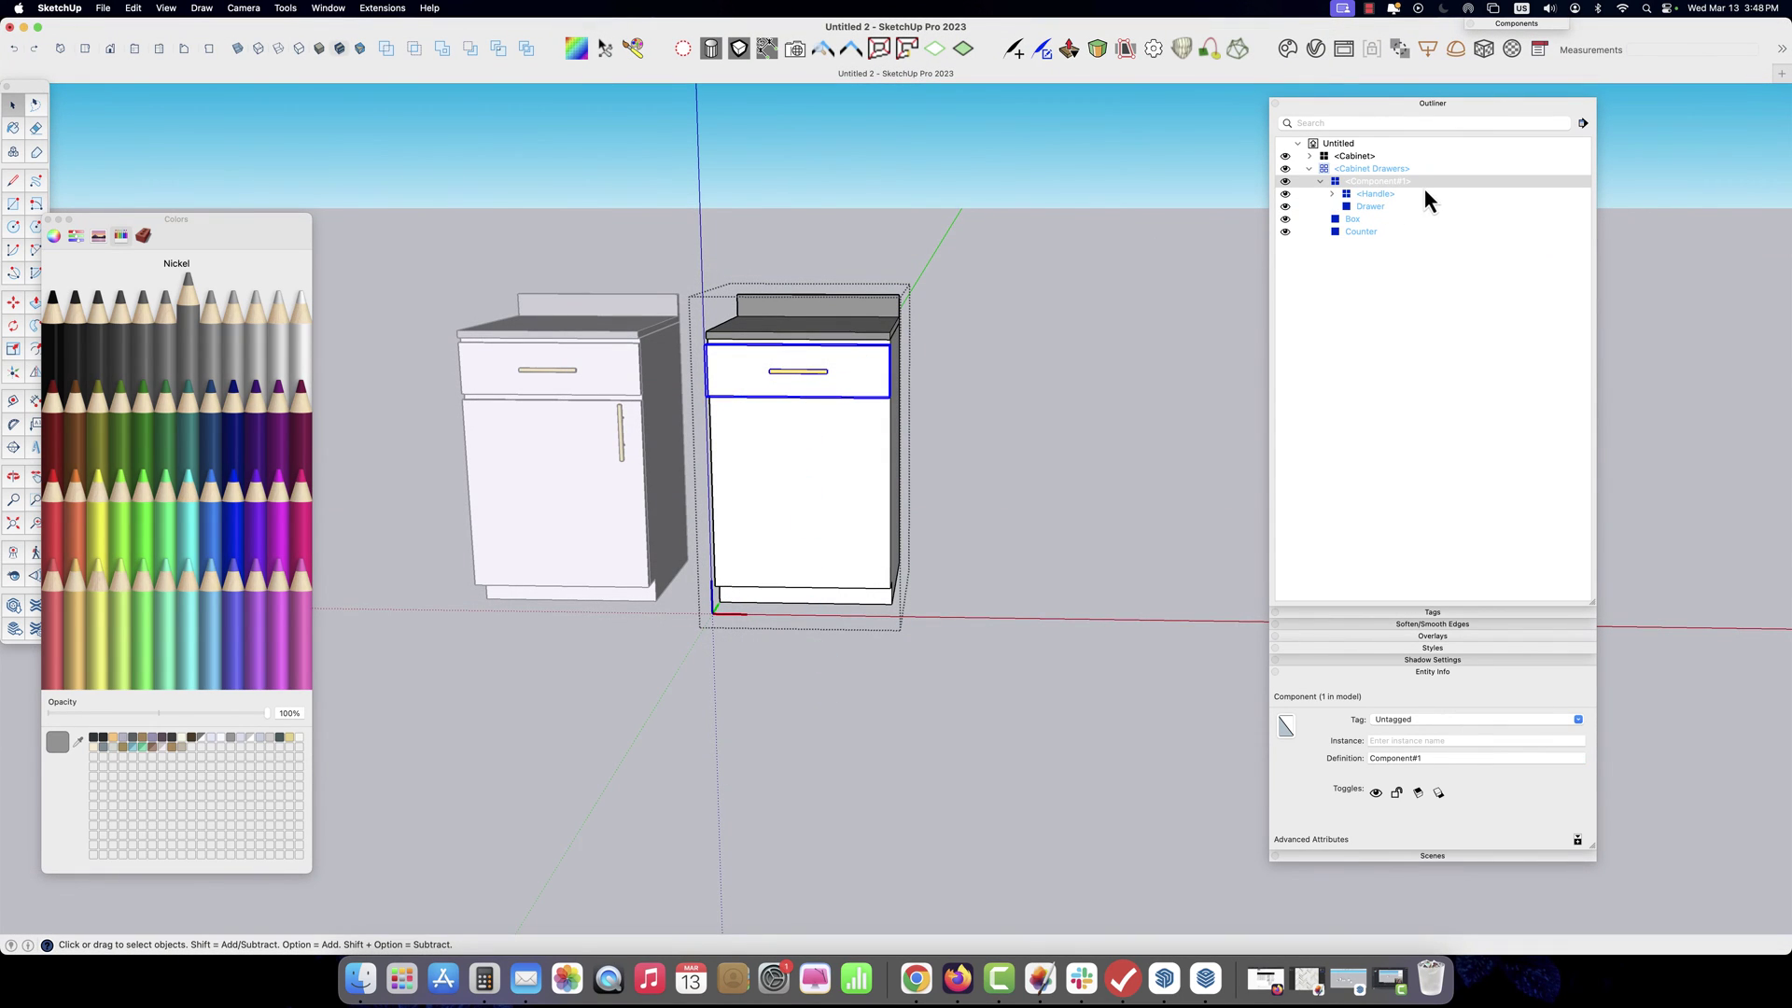
Rename the nested drawer component's definition to Drawer
left_click(1361, 183)
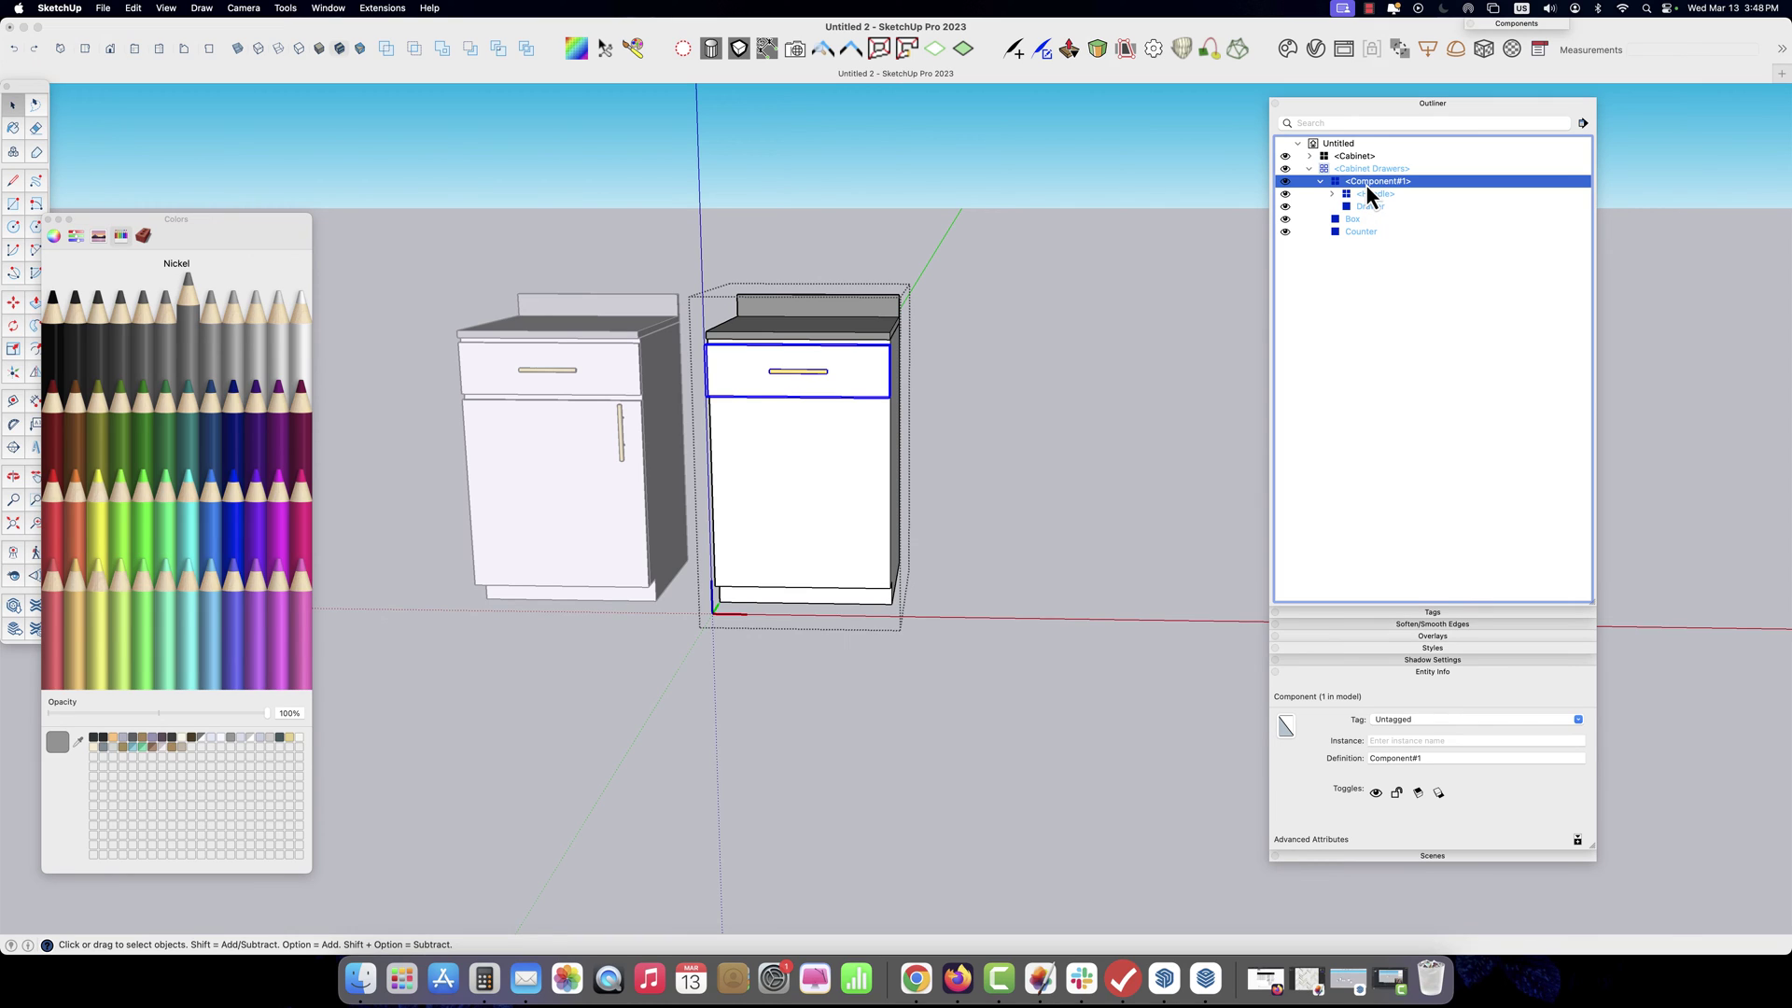
left_click(1364, 182)
left_click(1415, 718)
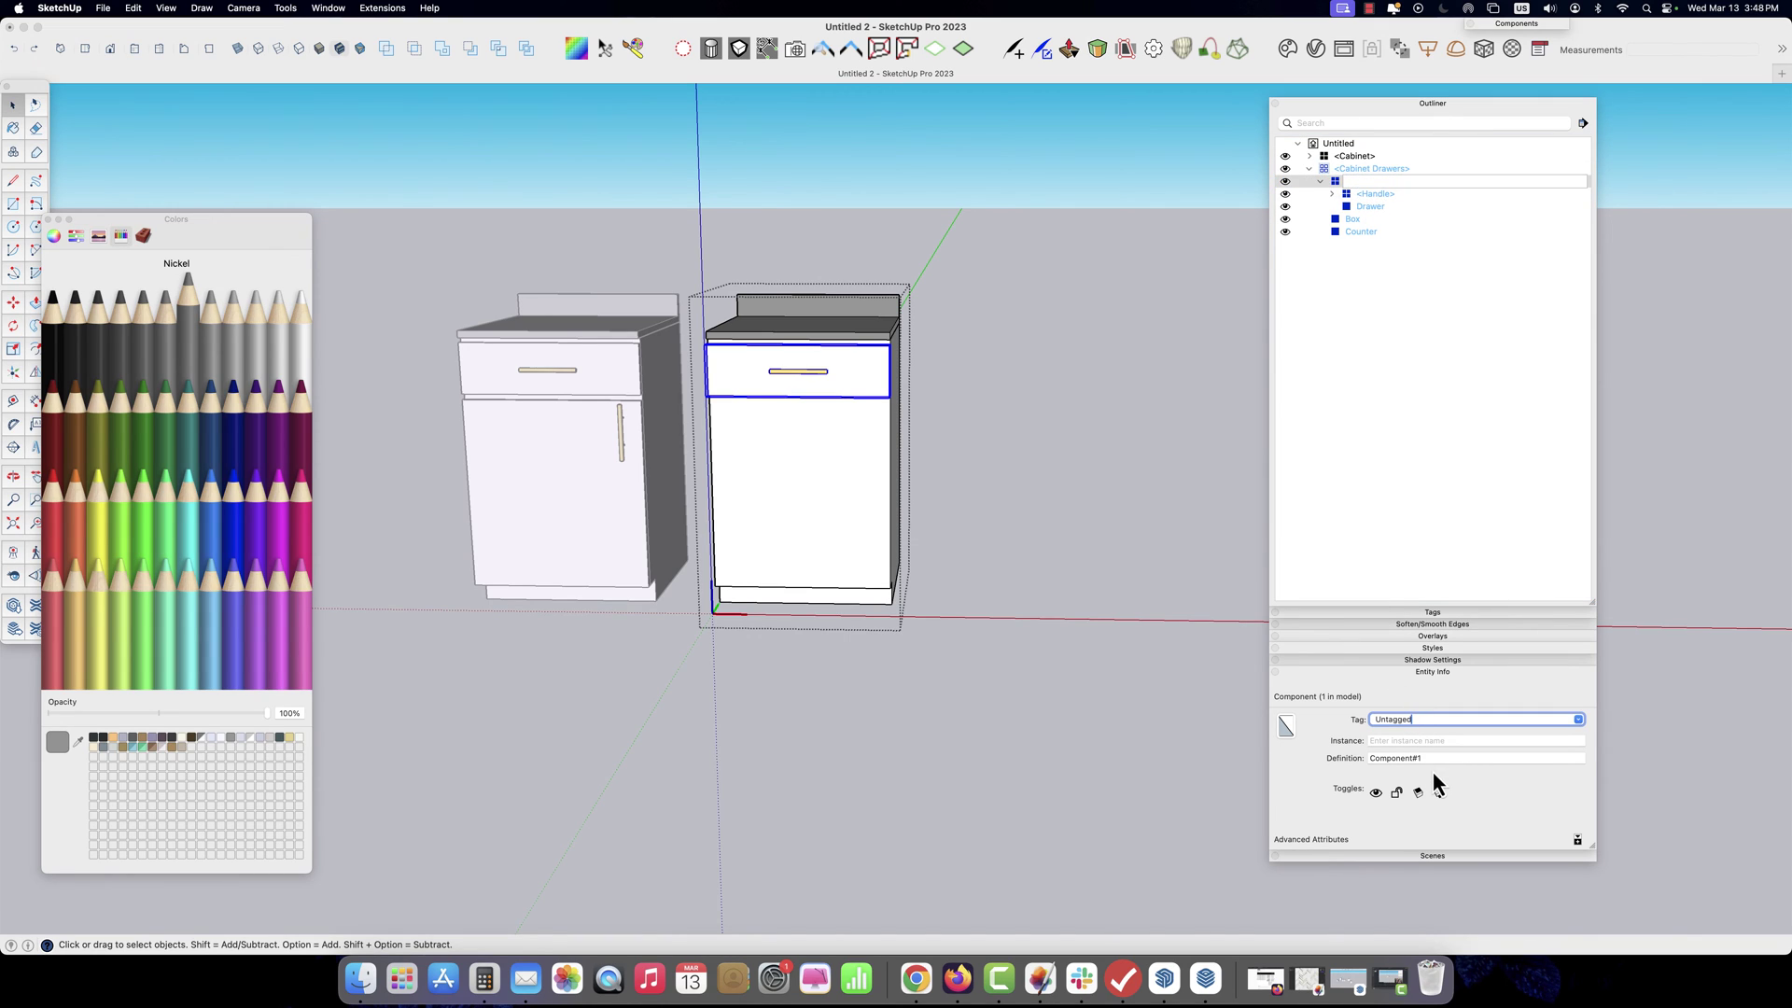
left_click(1432, 756)
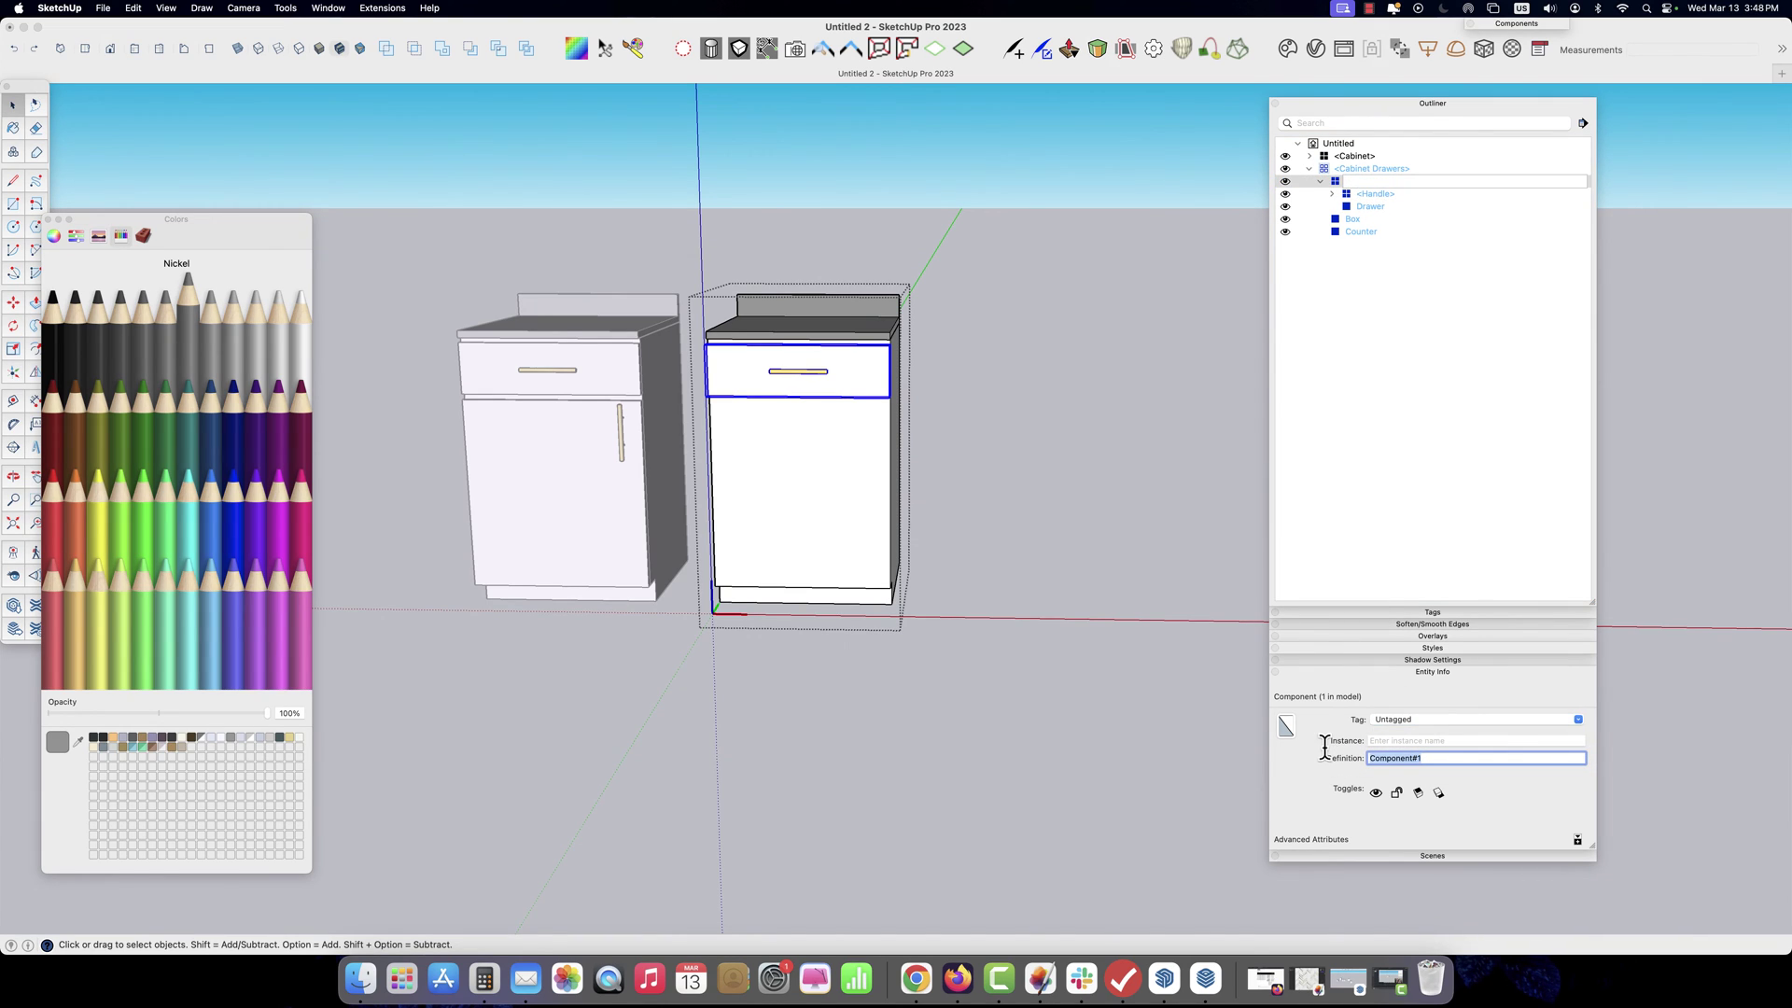
type("Drawer")
key("Return")
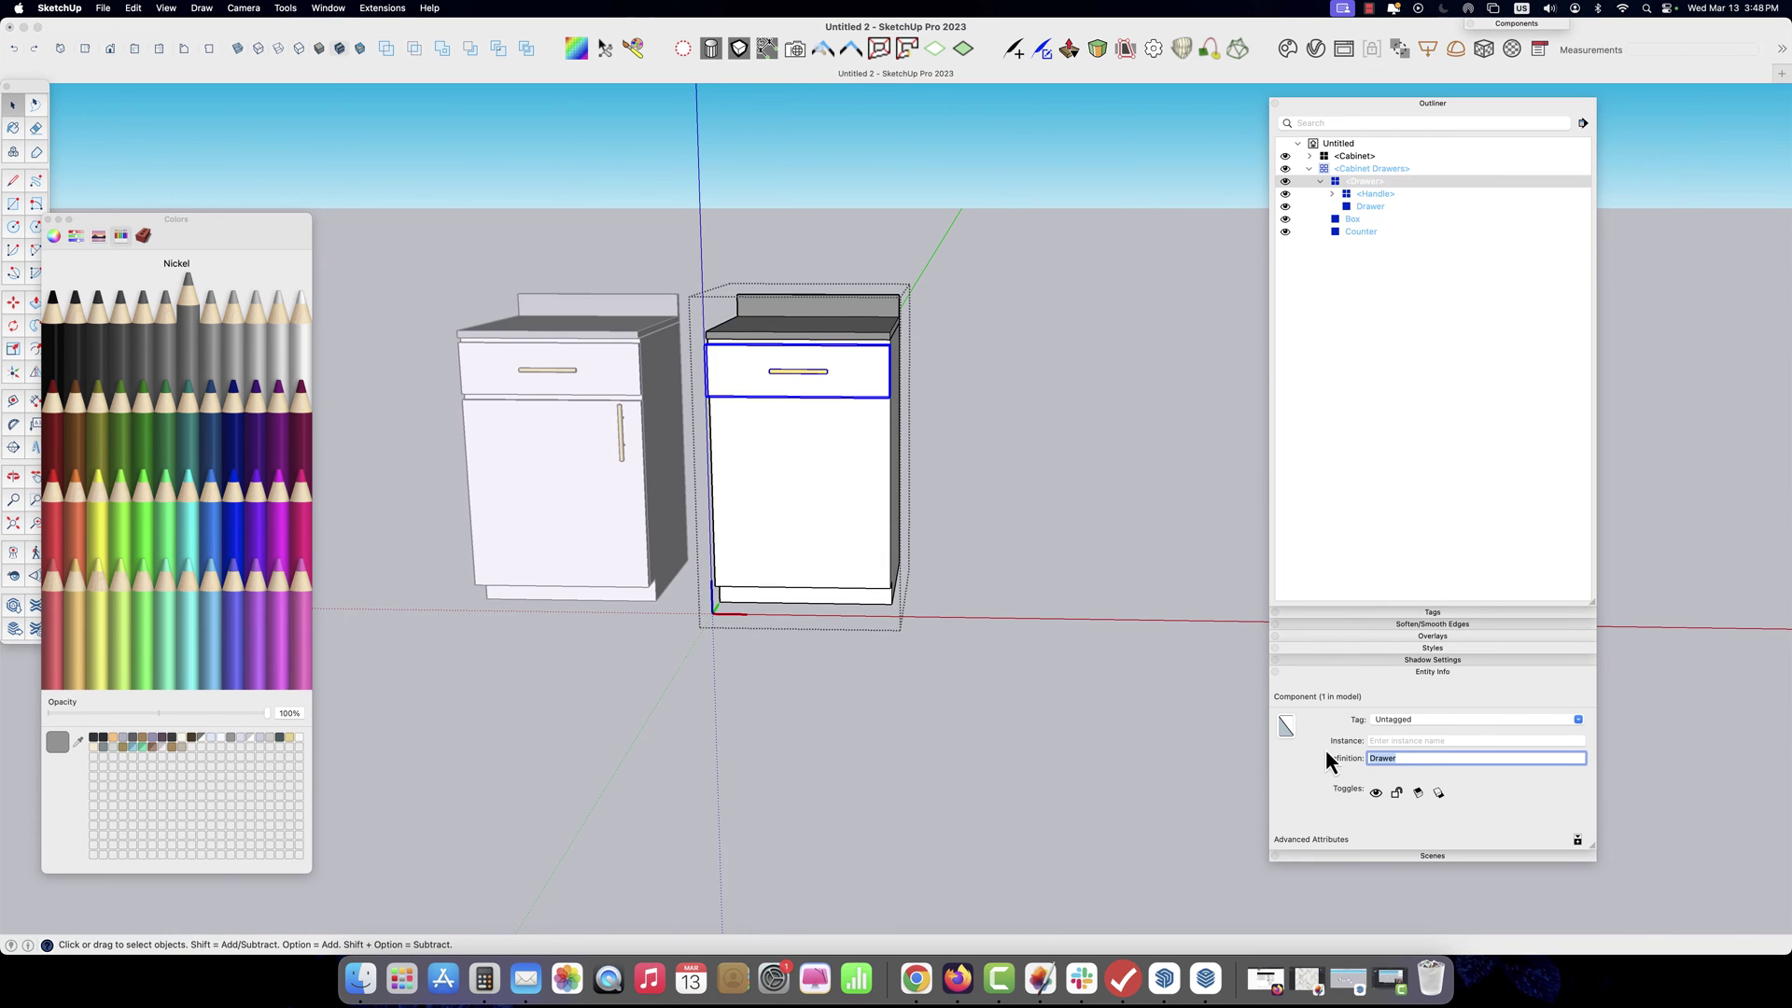
Examine how the Handle and Drawer components are nested inside Cabinet Drawers by selecting each level of the hierarchy
left_click(1370, 169)
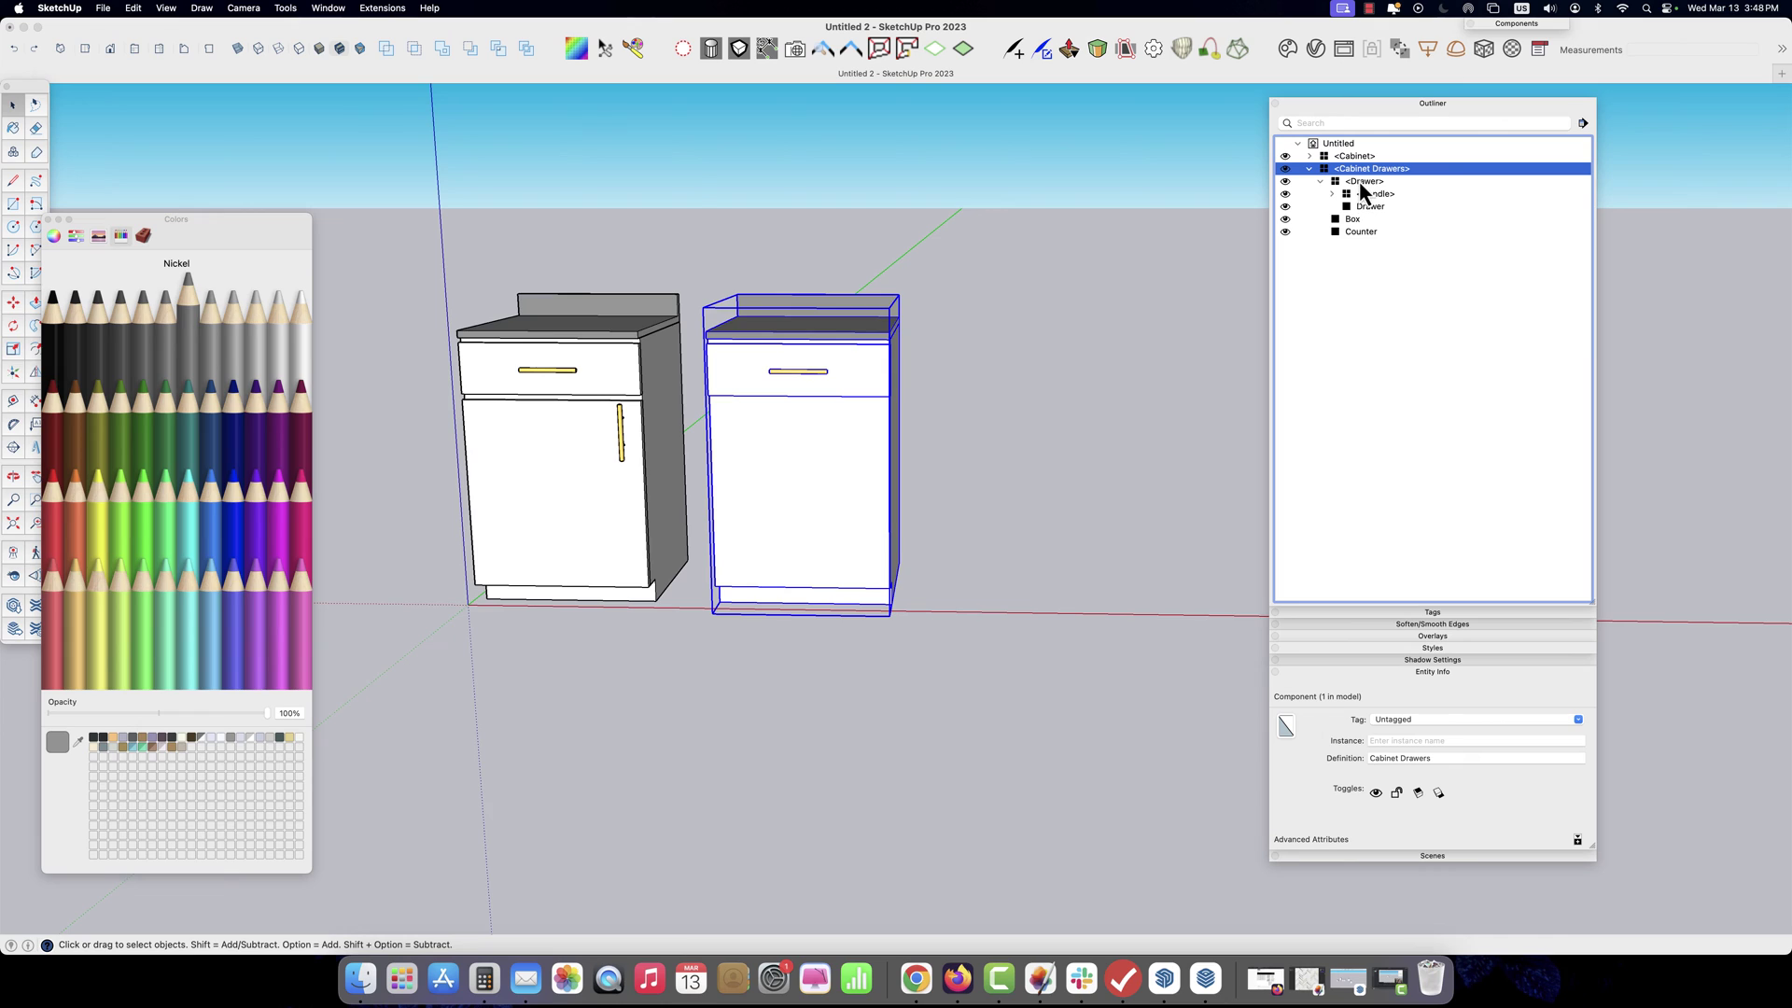
left_click(1361, 181)
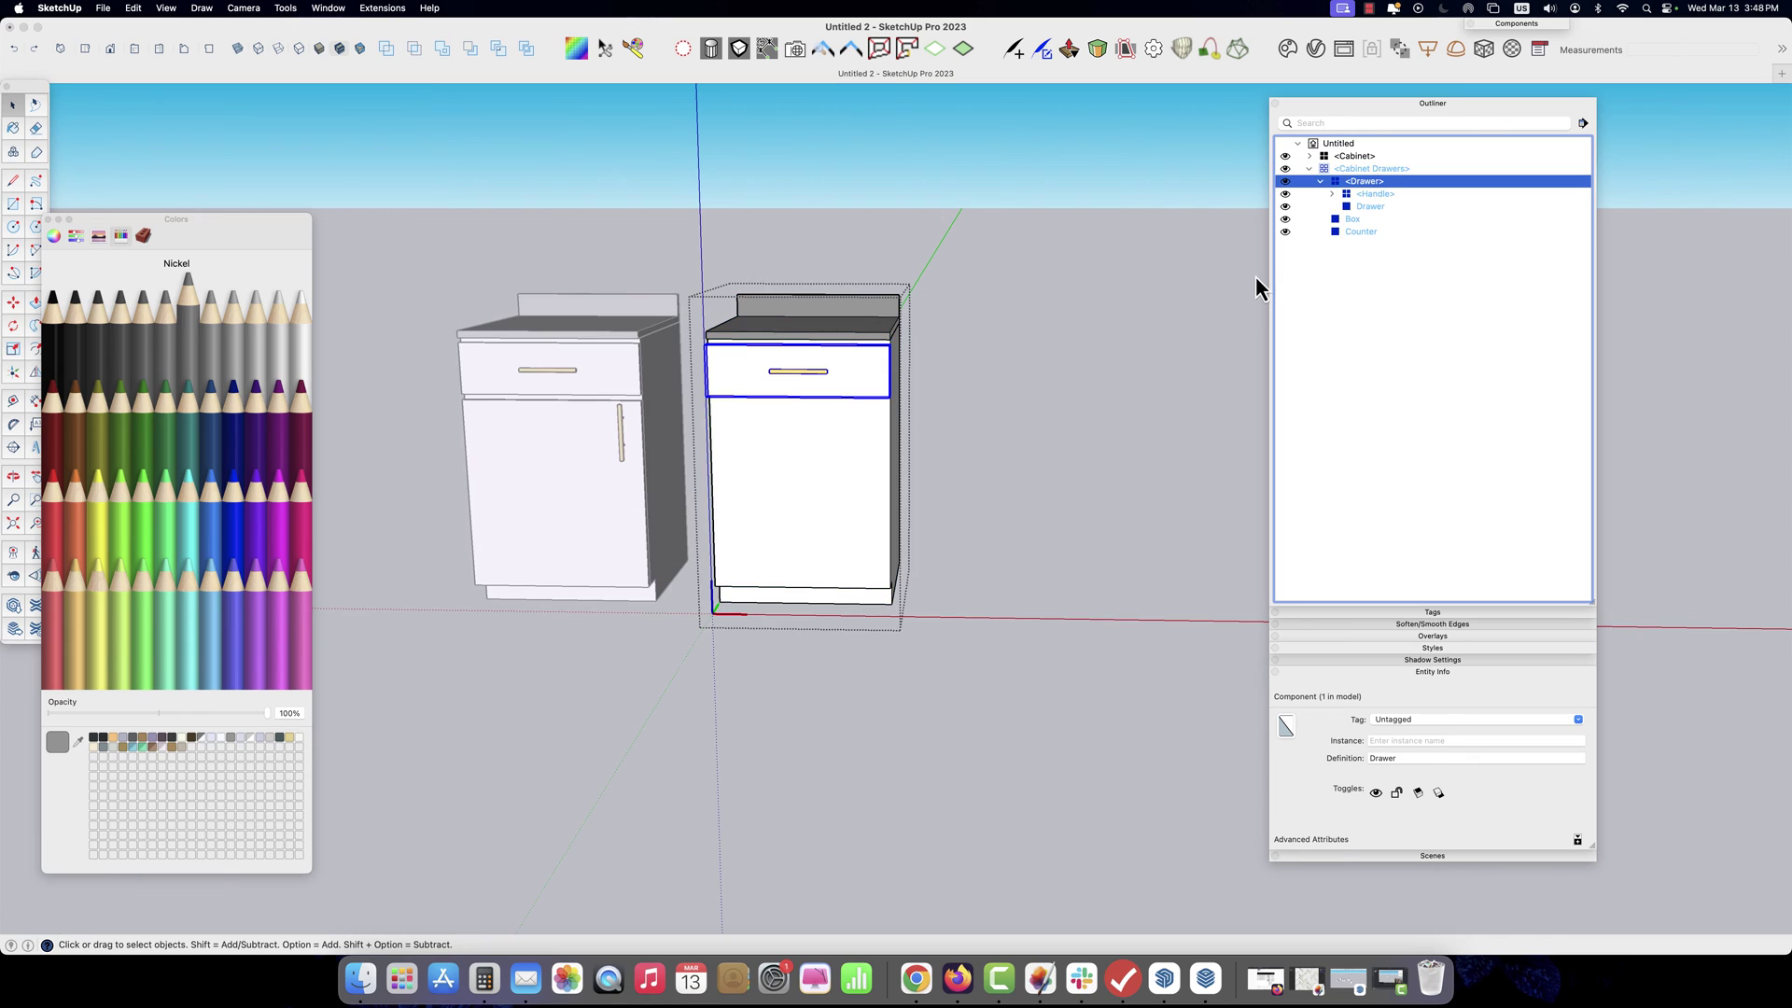
left_click(1363, 193)
left_click(1344, 168)
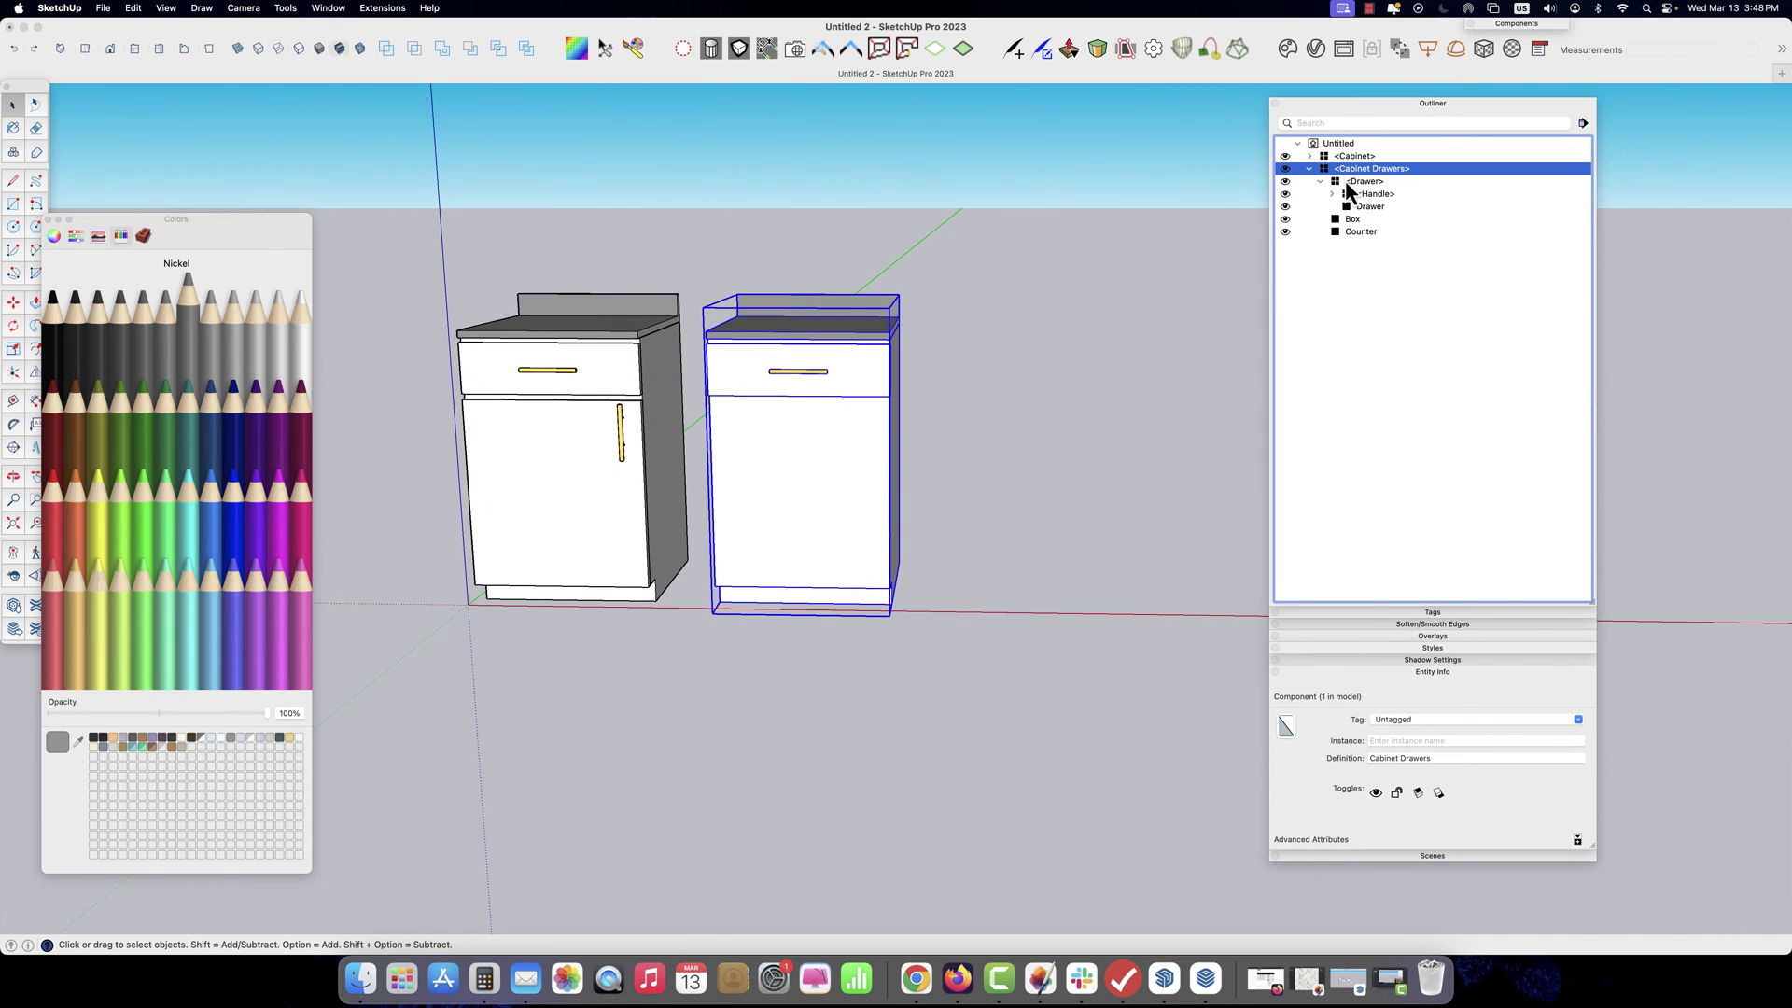
left_click(1352, 194)
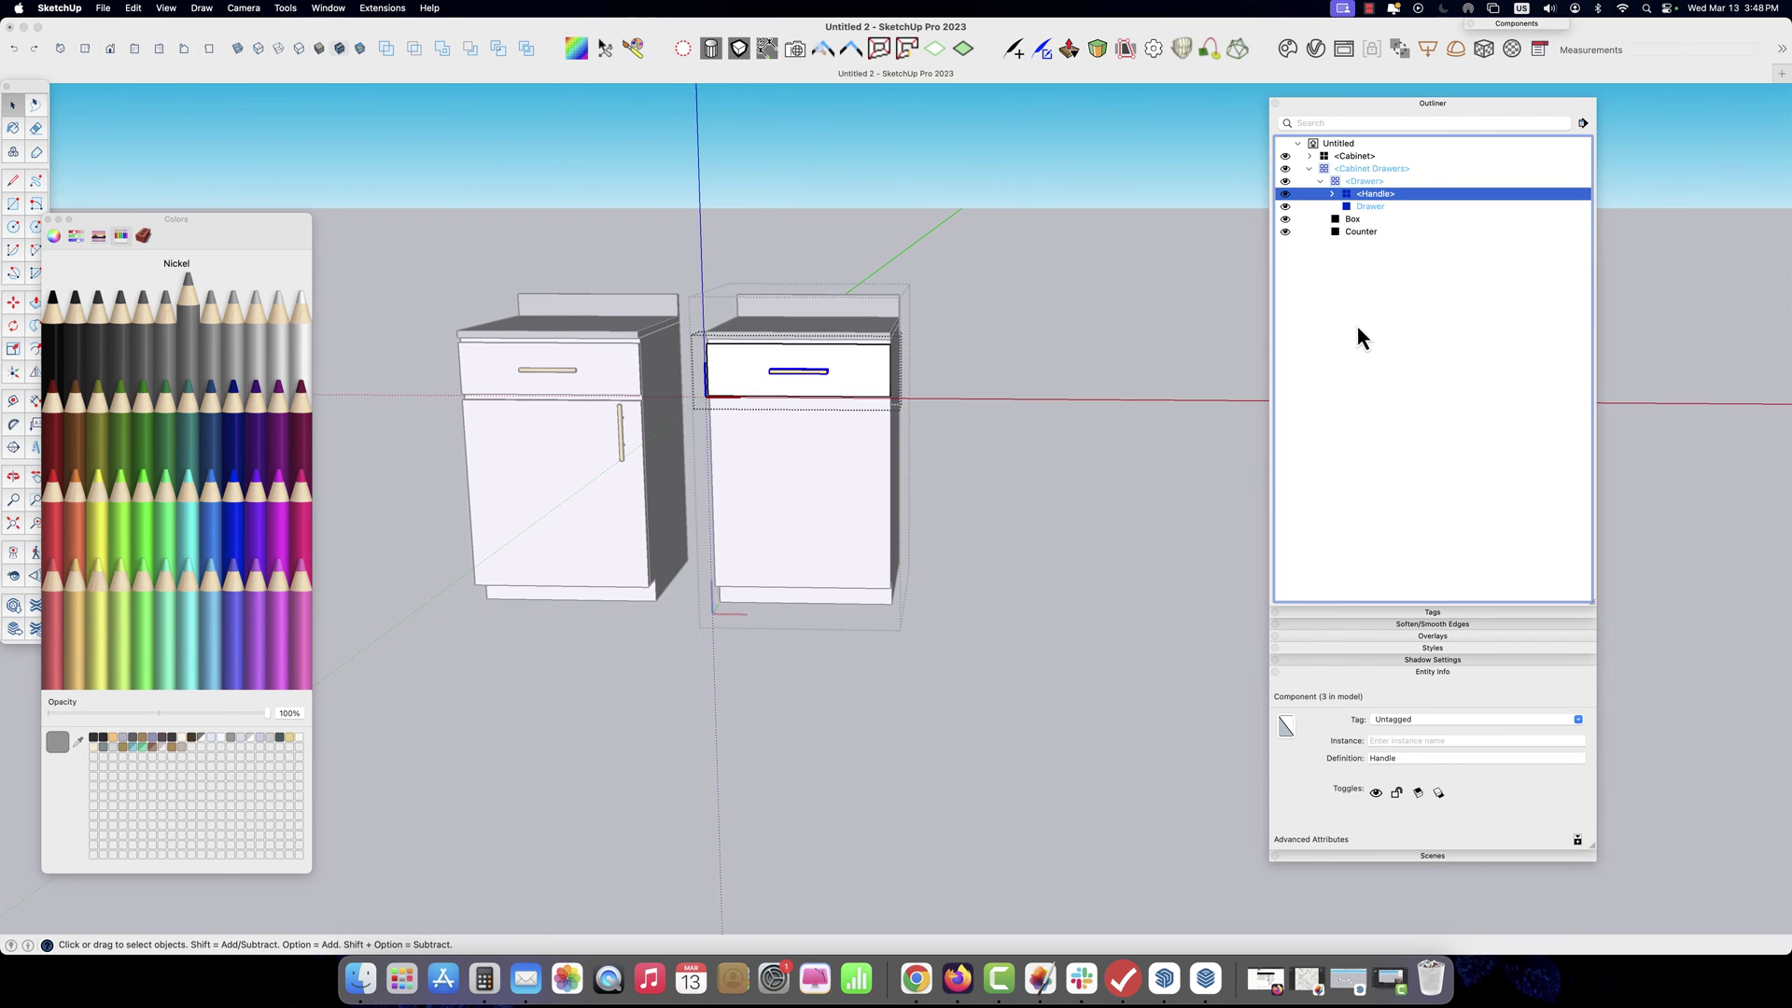
left_click(837, 424)
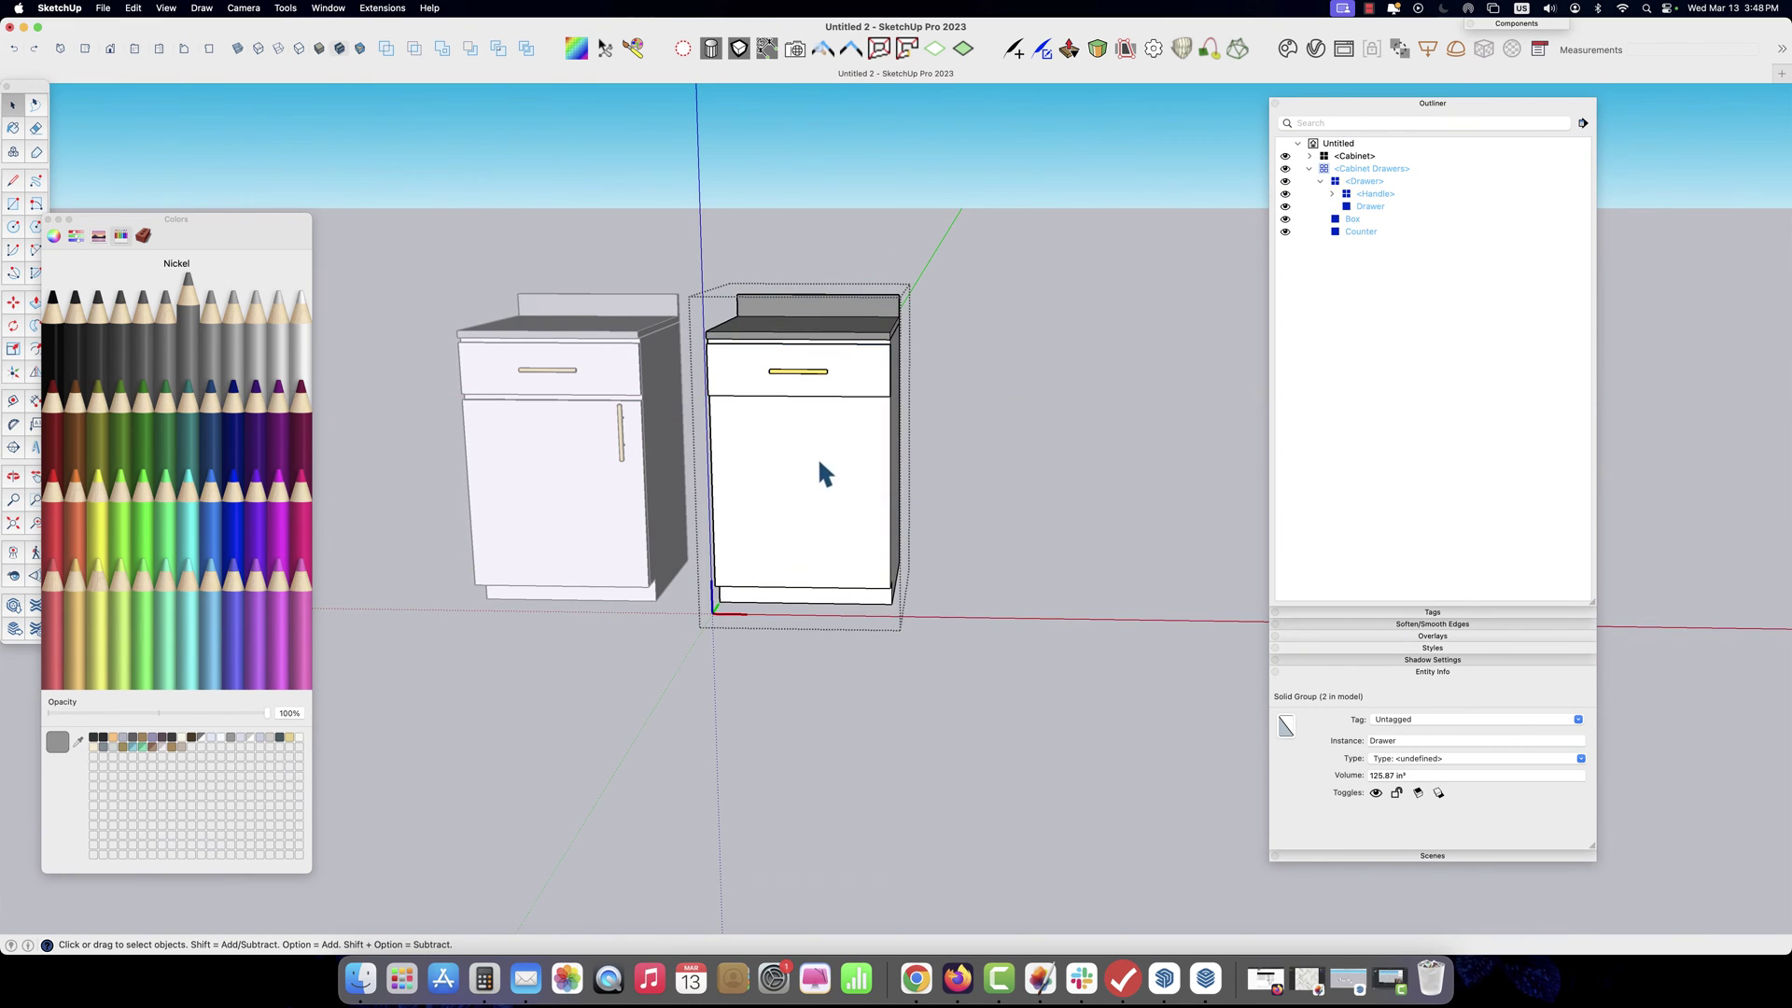
Copy the Drawer component down to the cabinet's base and fill the gap with evenly spaced copies using /3, giving four drawers
left_click(855, 373)
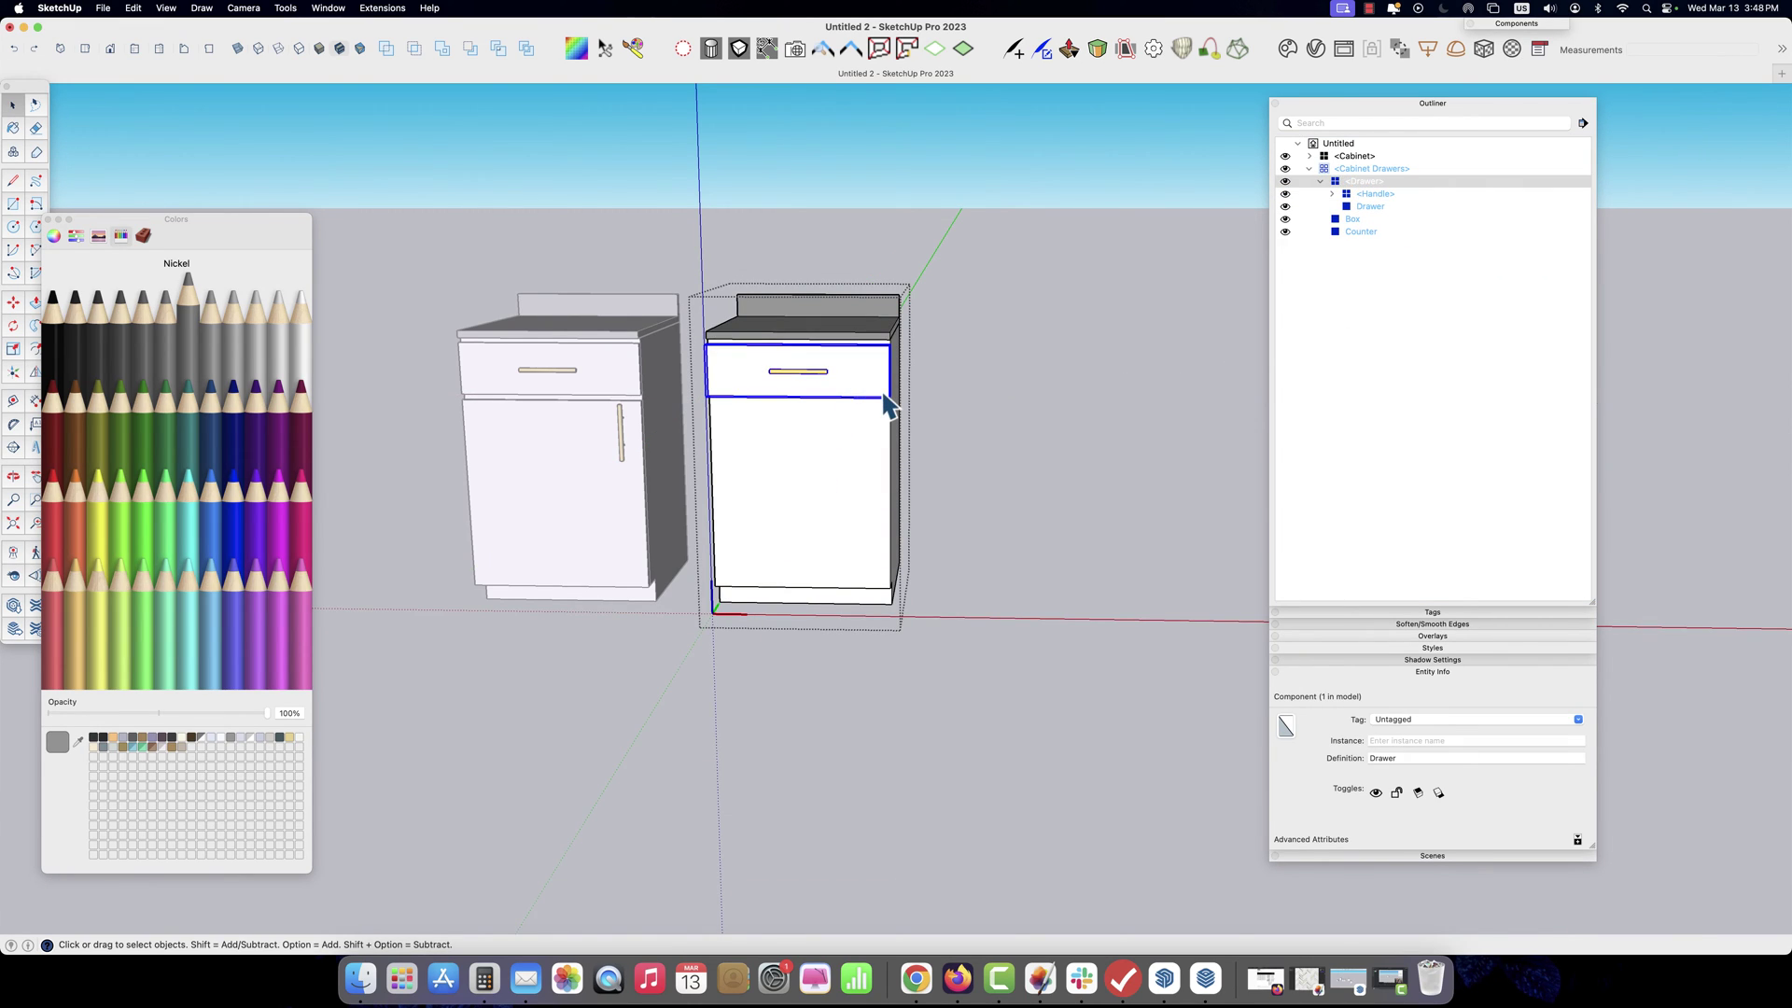
key("m")
left_click(891, 348)
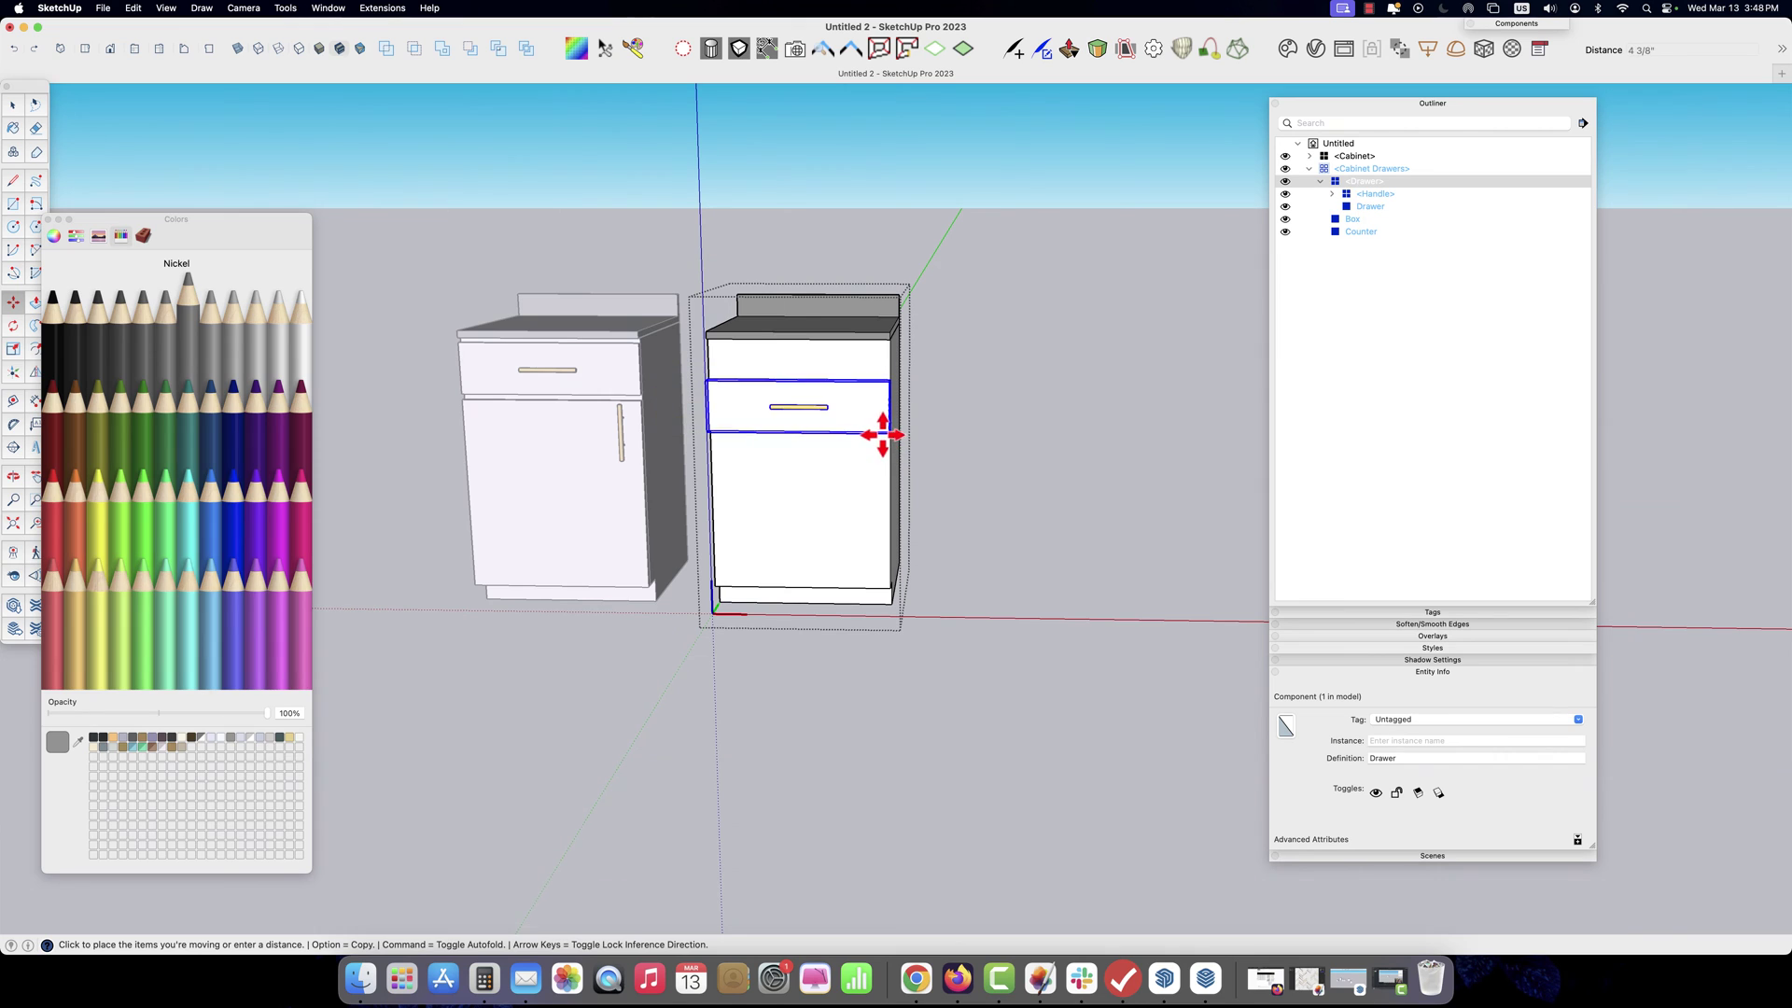
key("alt")
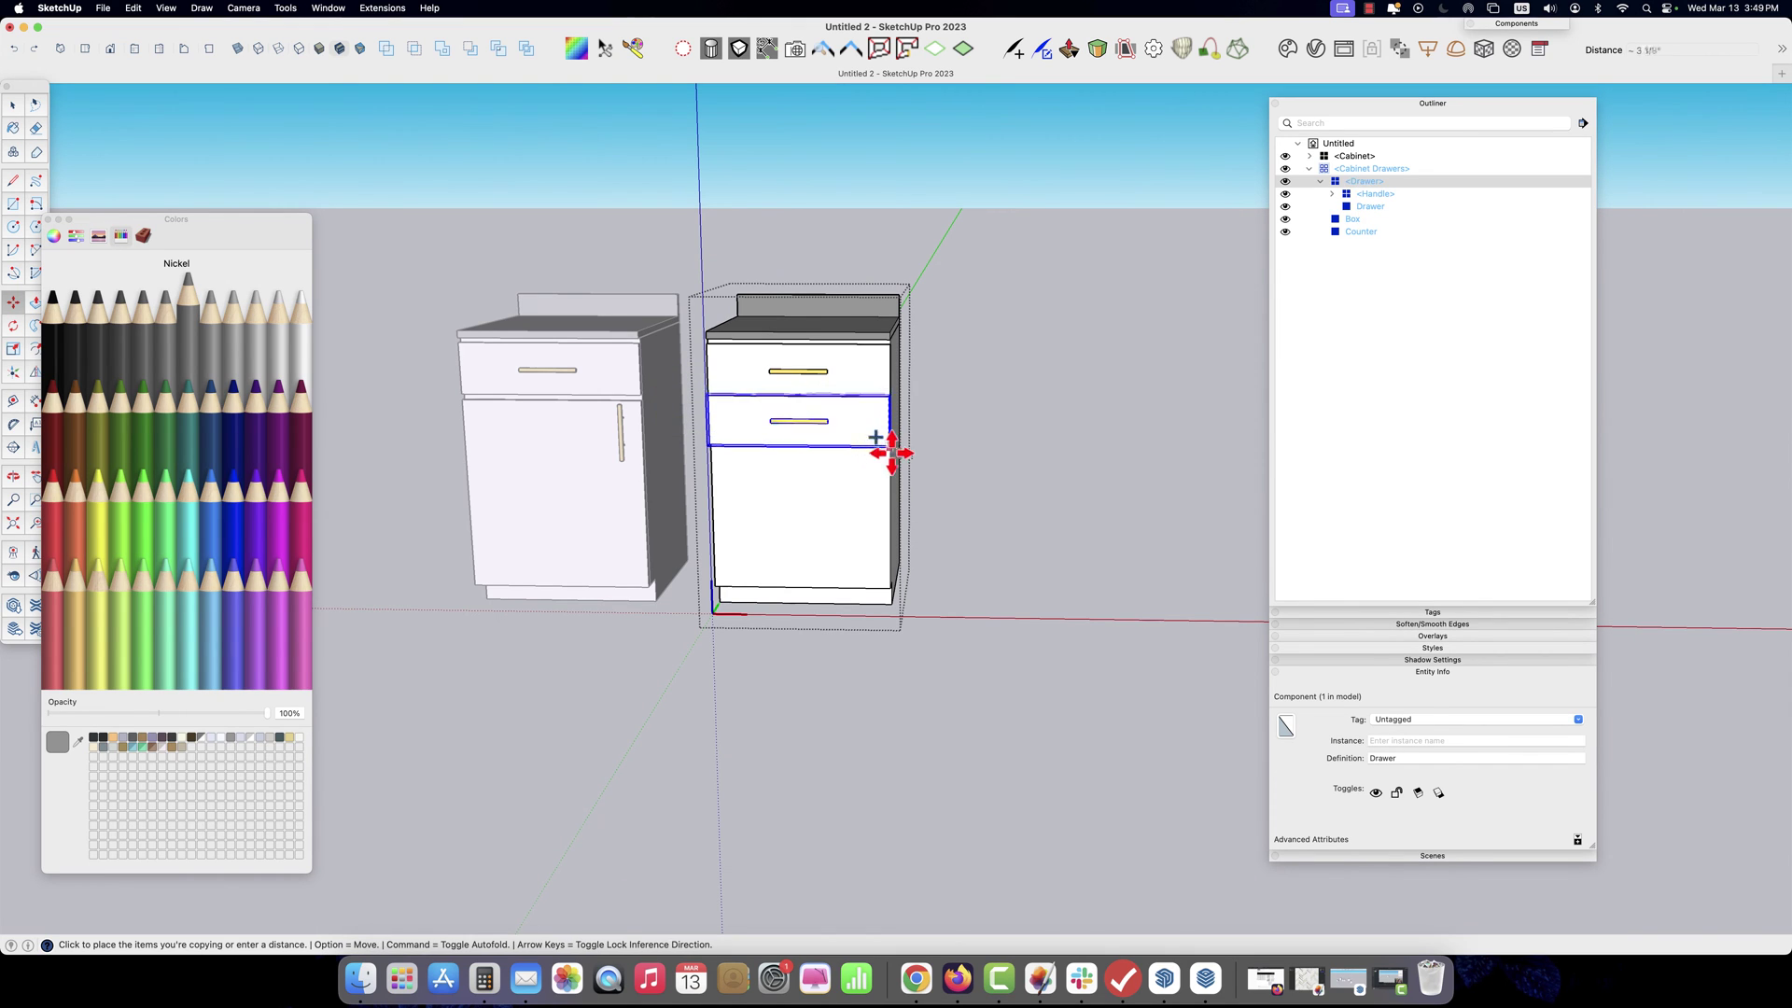
scroll(888, 569, "up", 5)
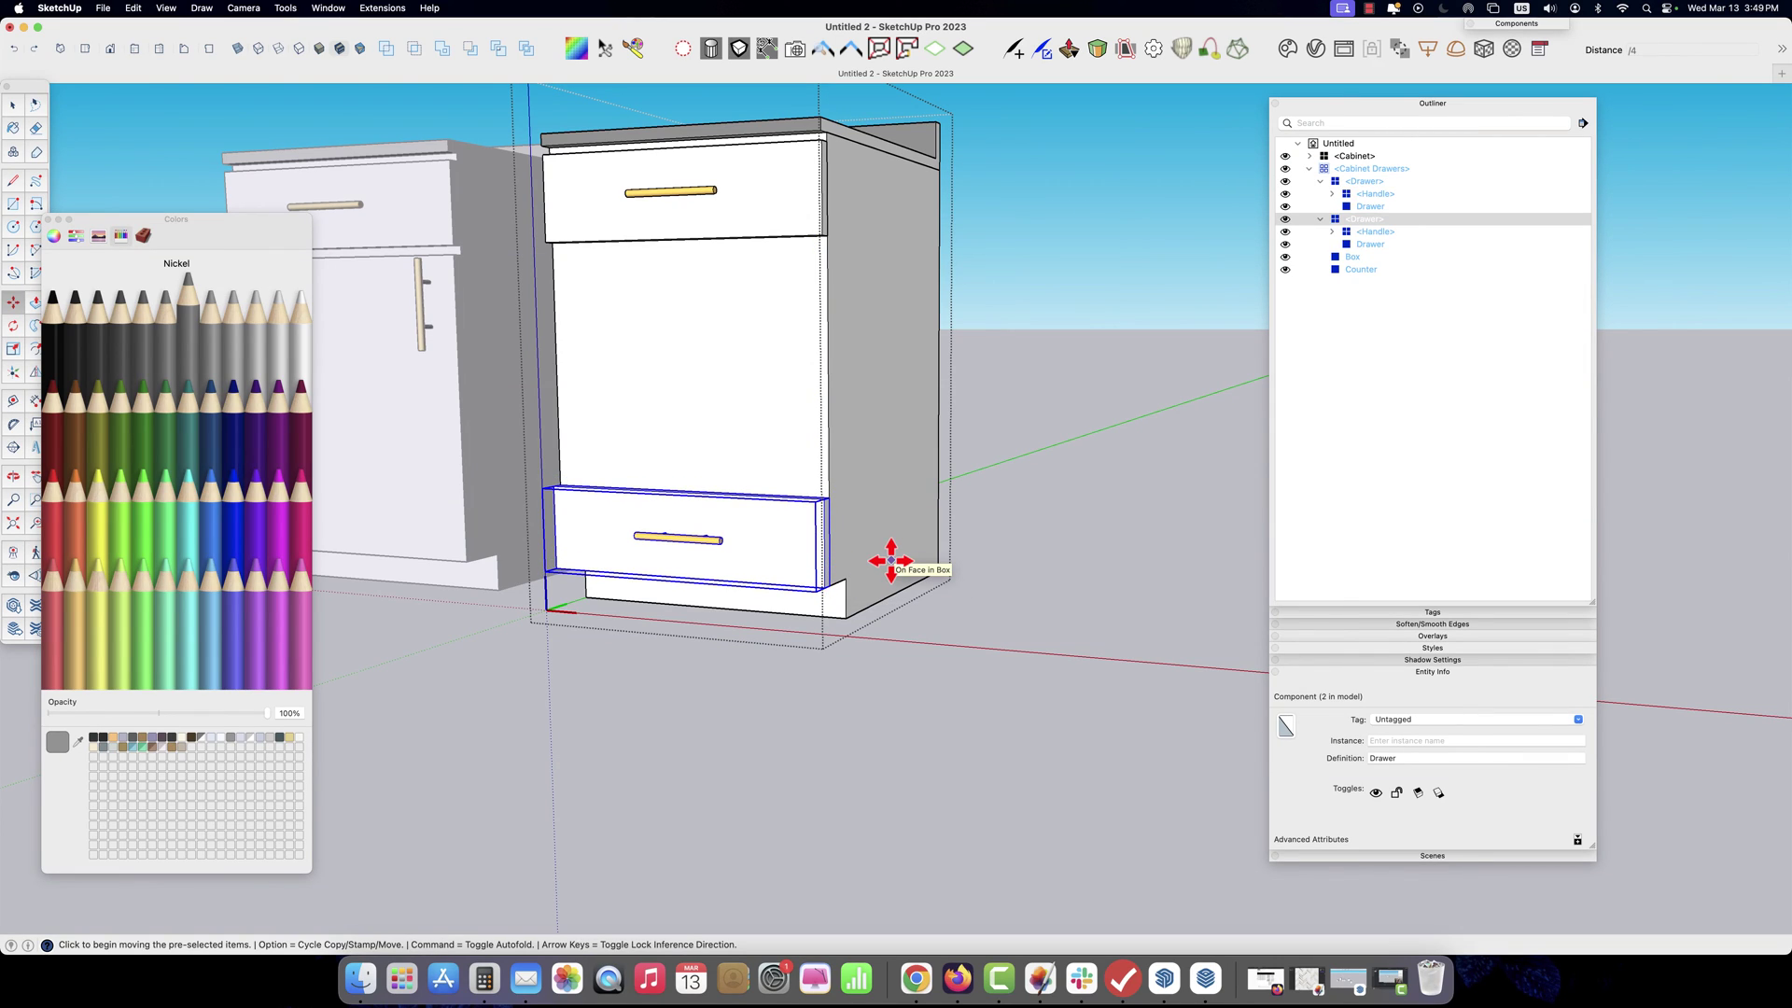
key("Return")
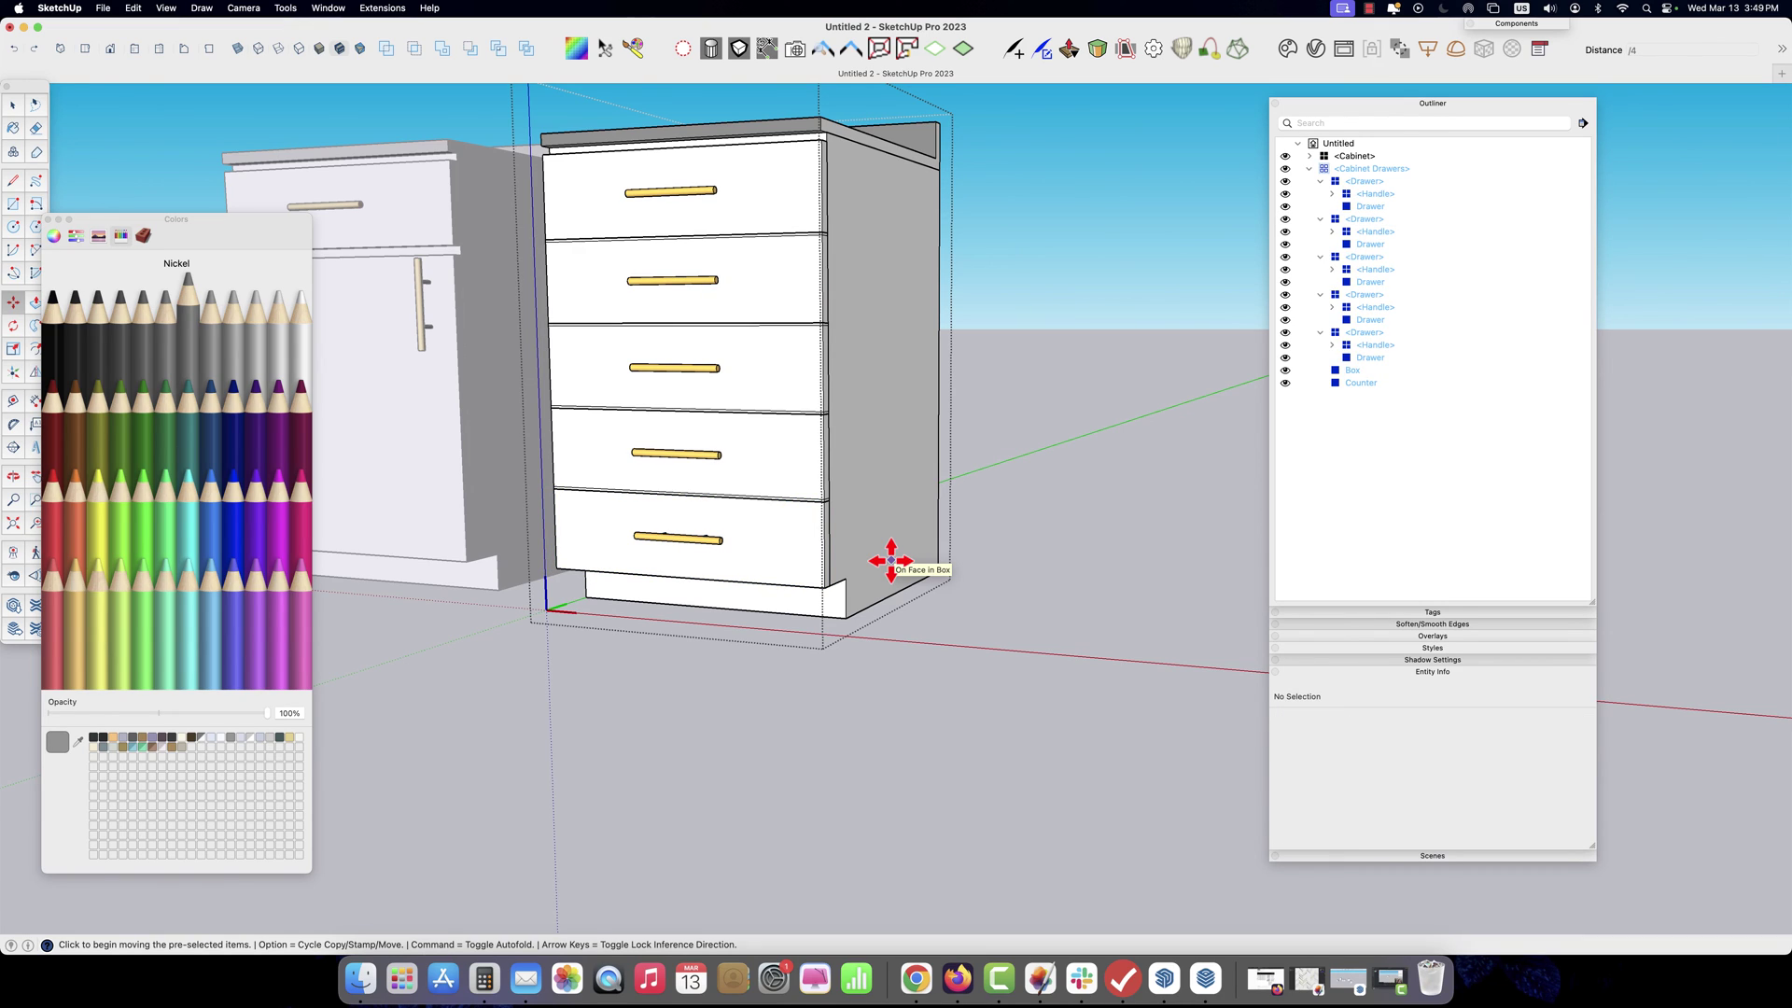
key("super+z")
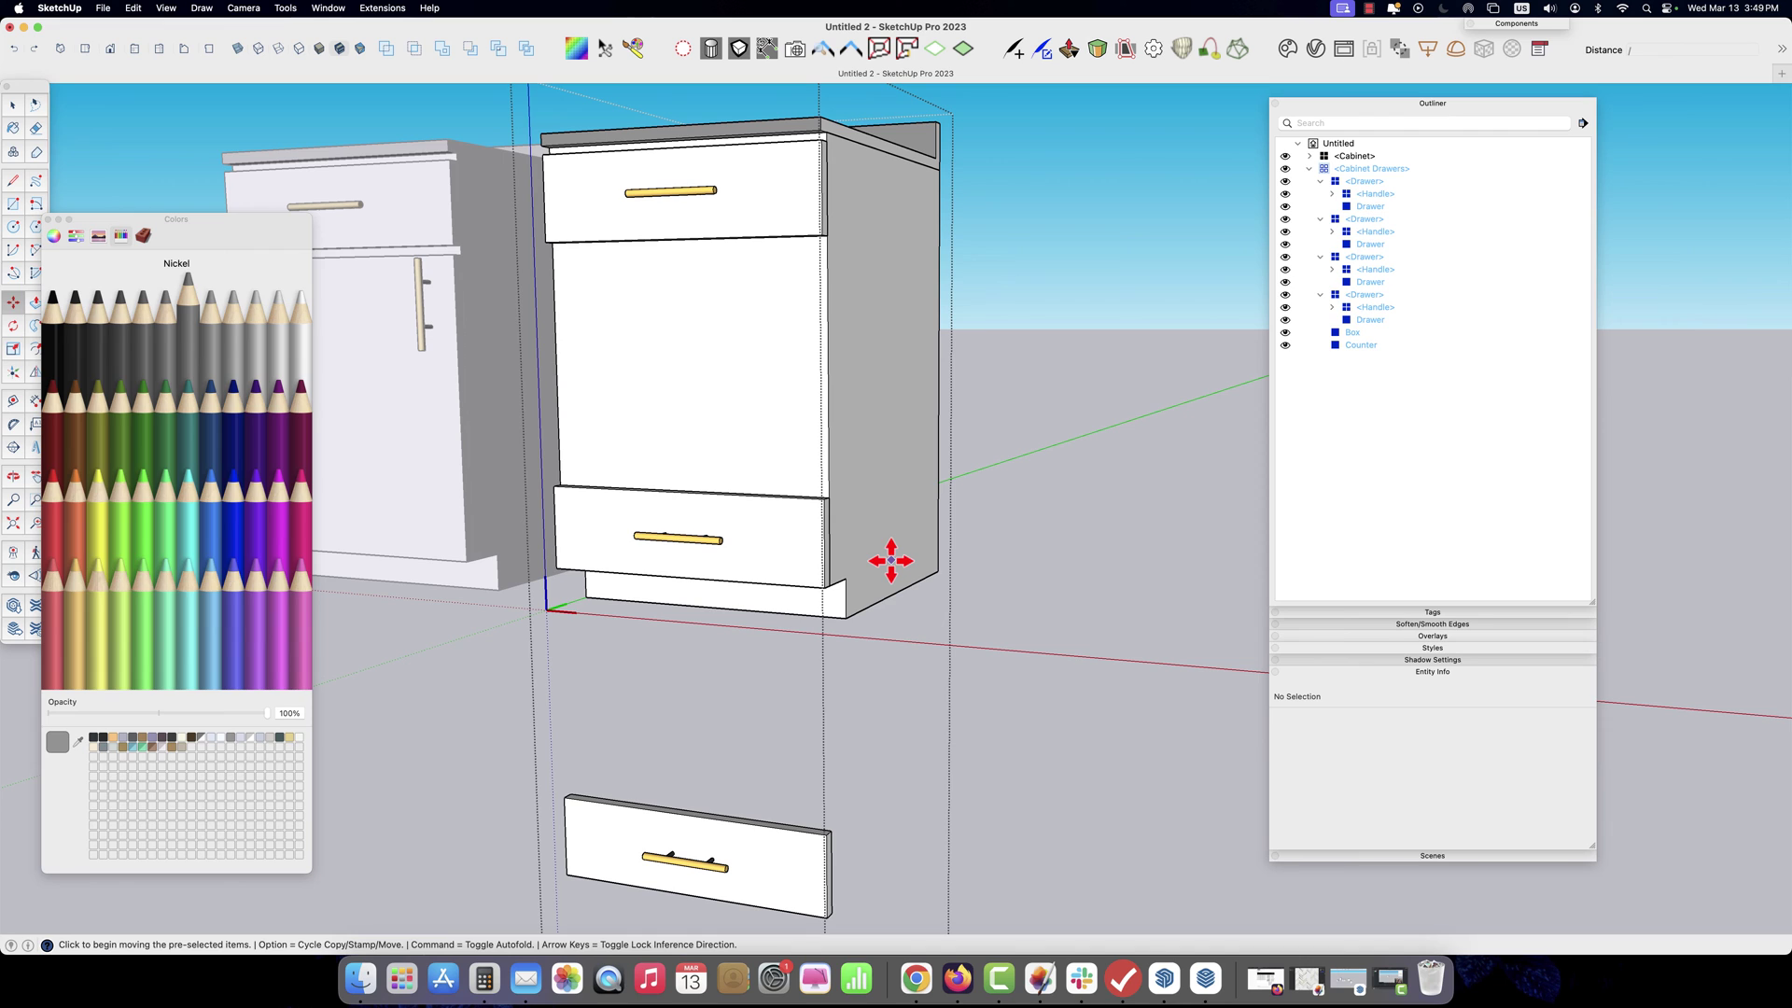
key("super+shift+z")
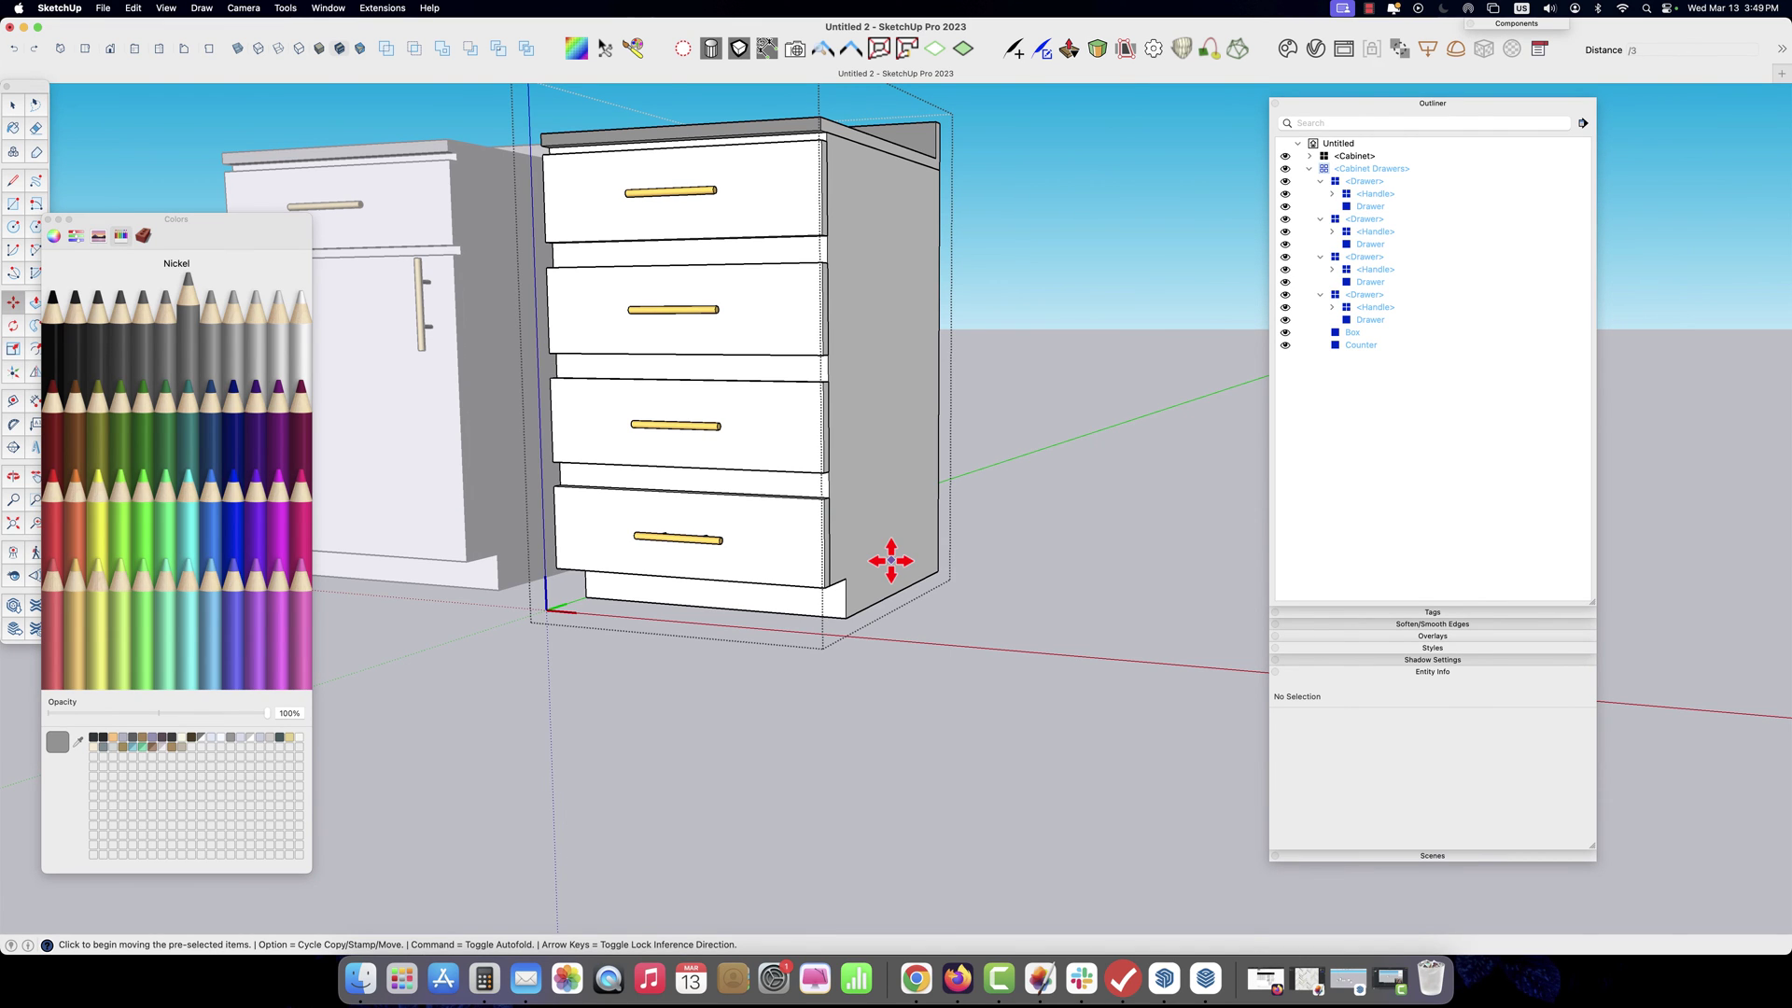
Close the Cabinet Drawers component and place a copy of it about 27 3/8" away along the red axis, beside the original
scroll(891, 560, "down", 5)
middle_click_drag(912, 512, 1100, 511)
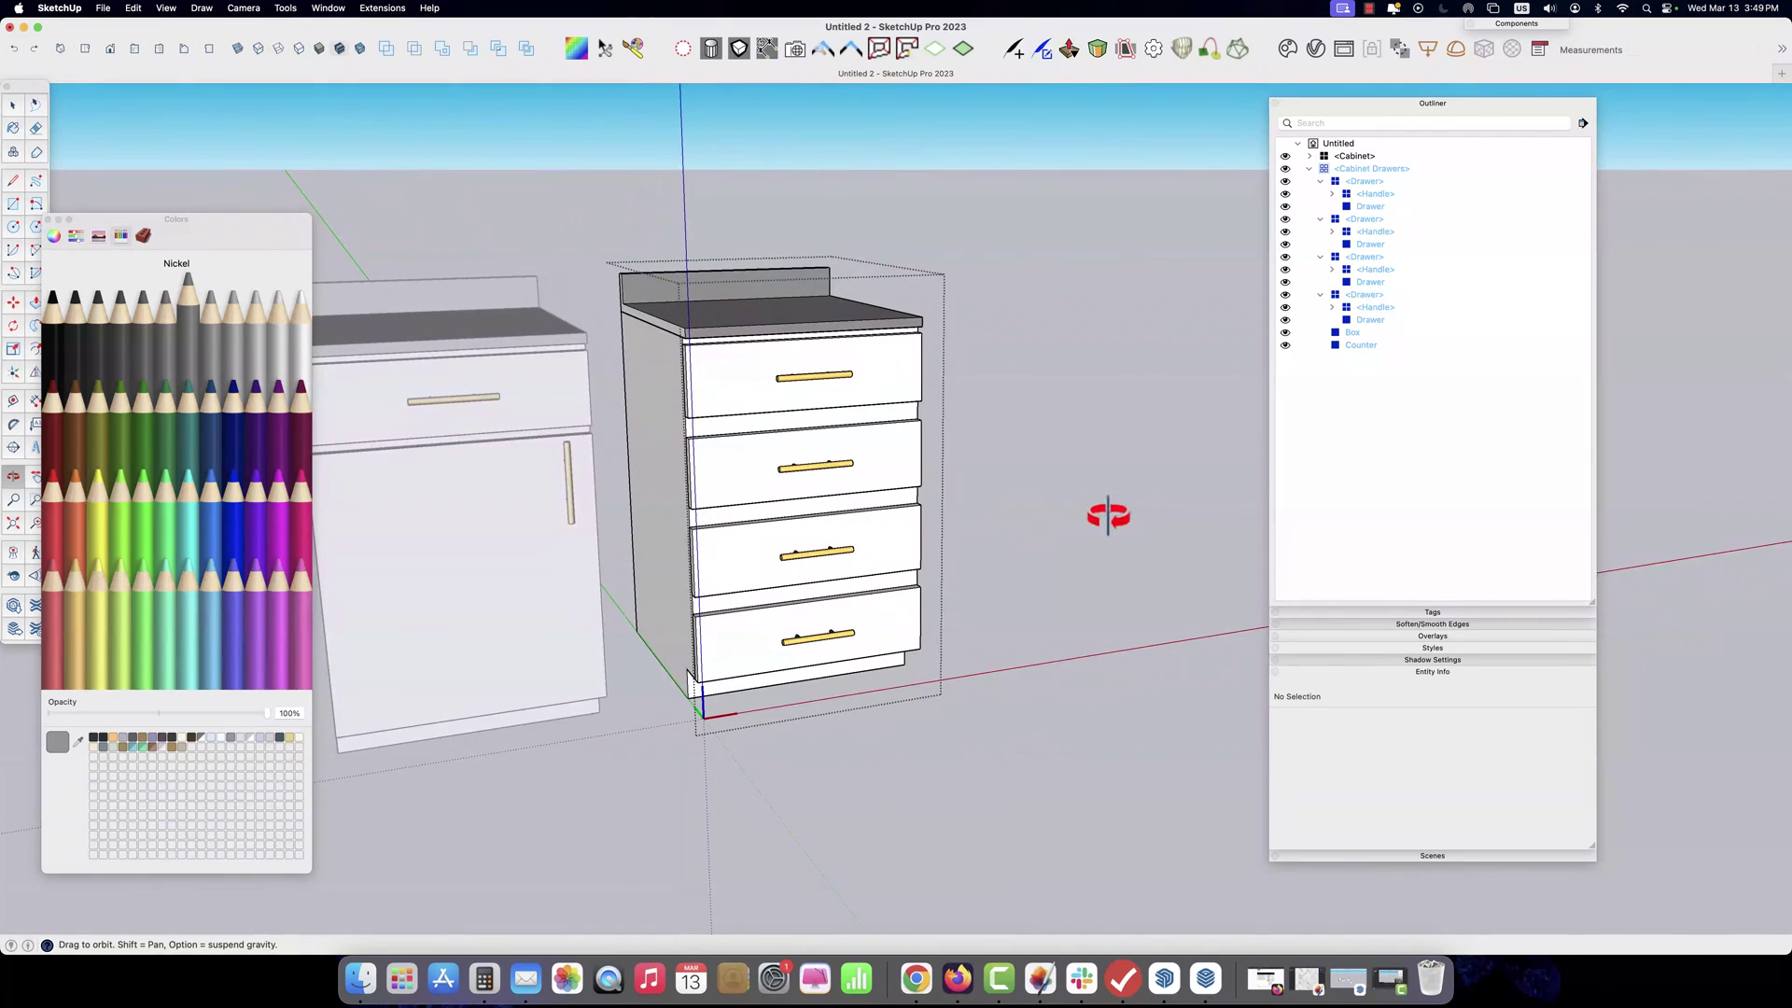
key("space")
scroll(971, 518, "up", 4)
left_click(840, 555)
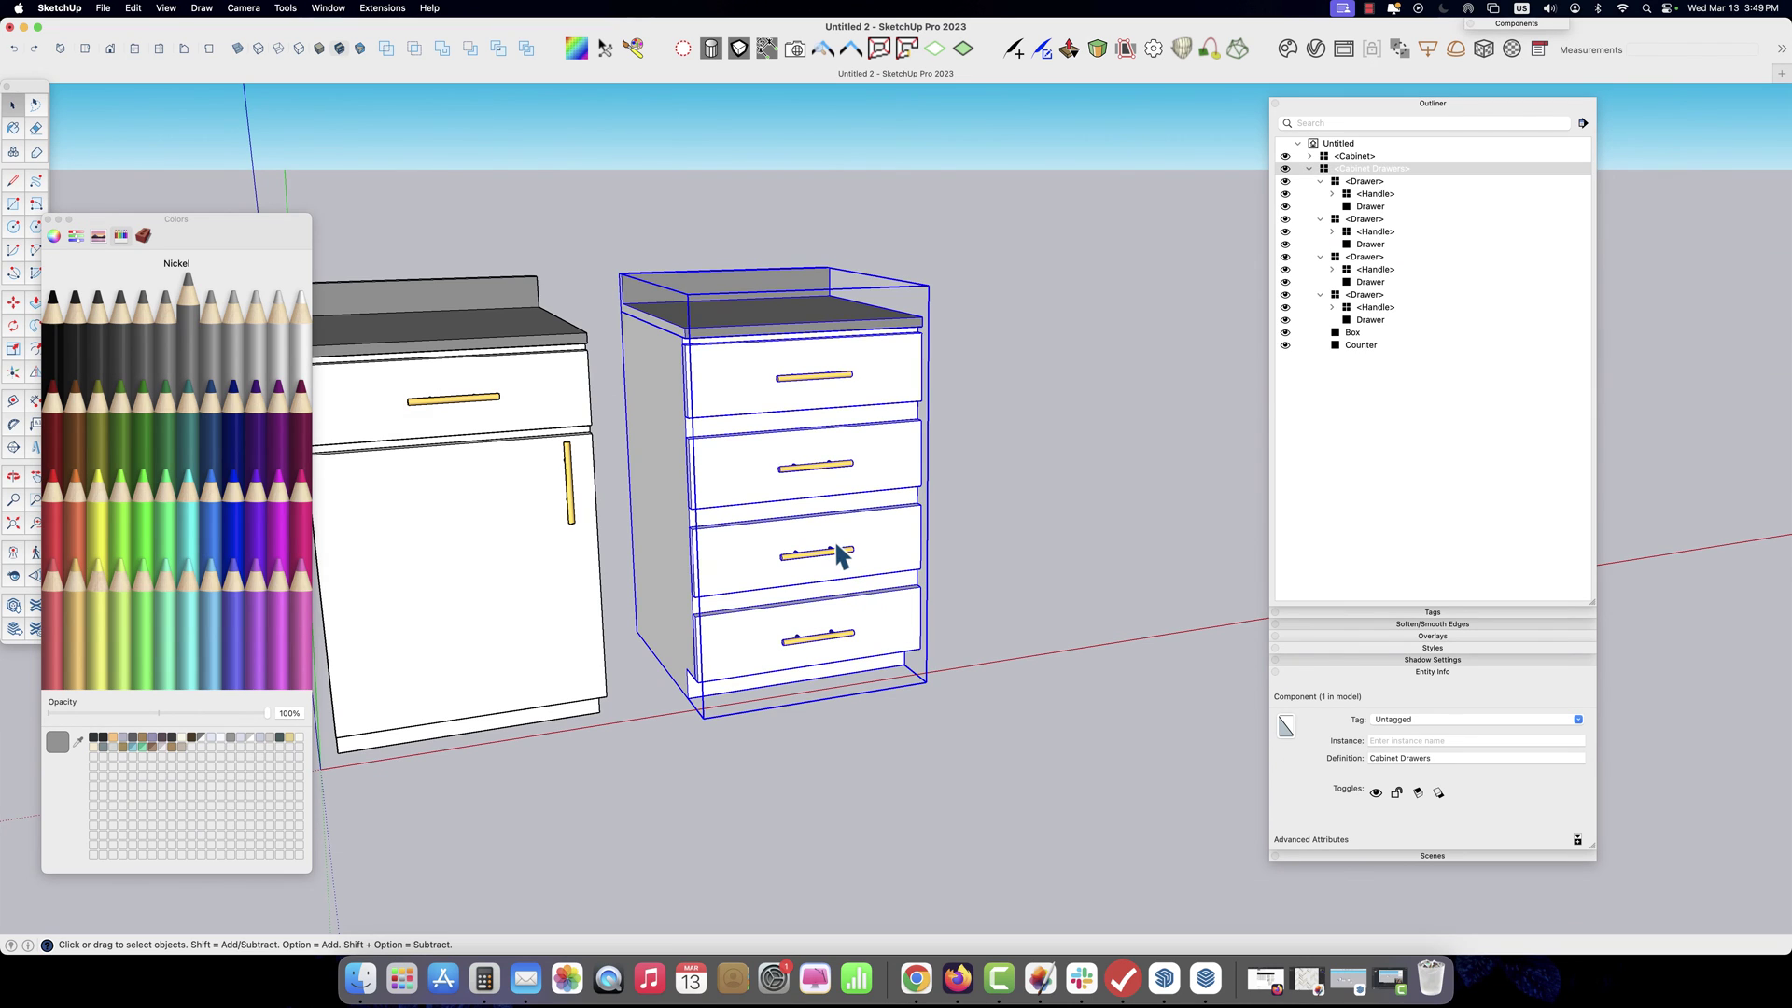
middle_click_drag(887, 475, 732, 272)
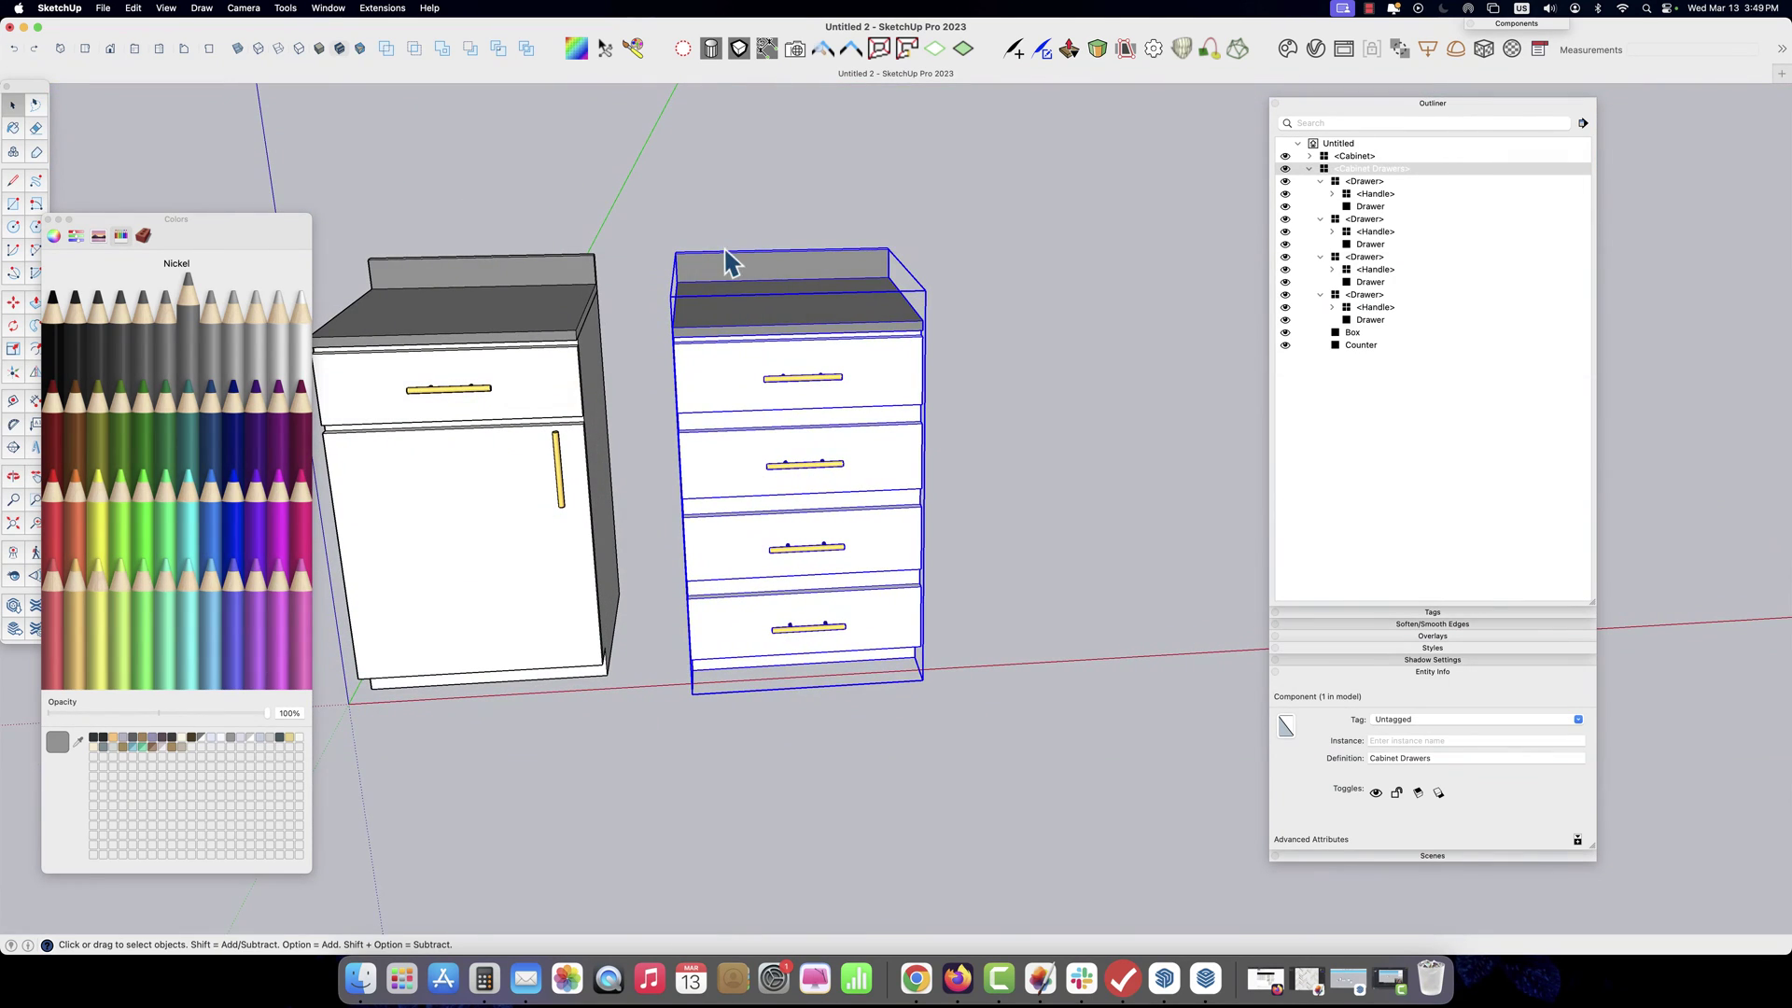
key("m")
left_click(668, 246)
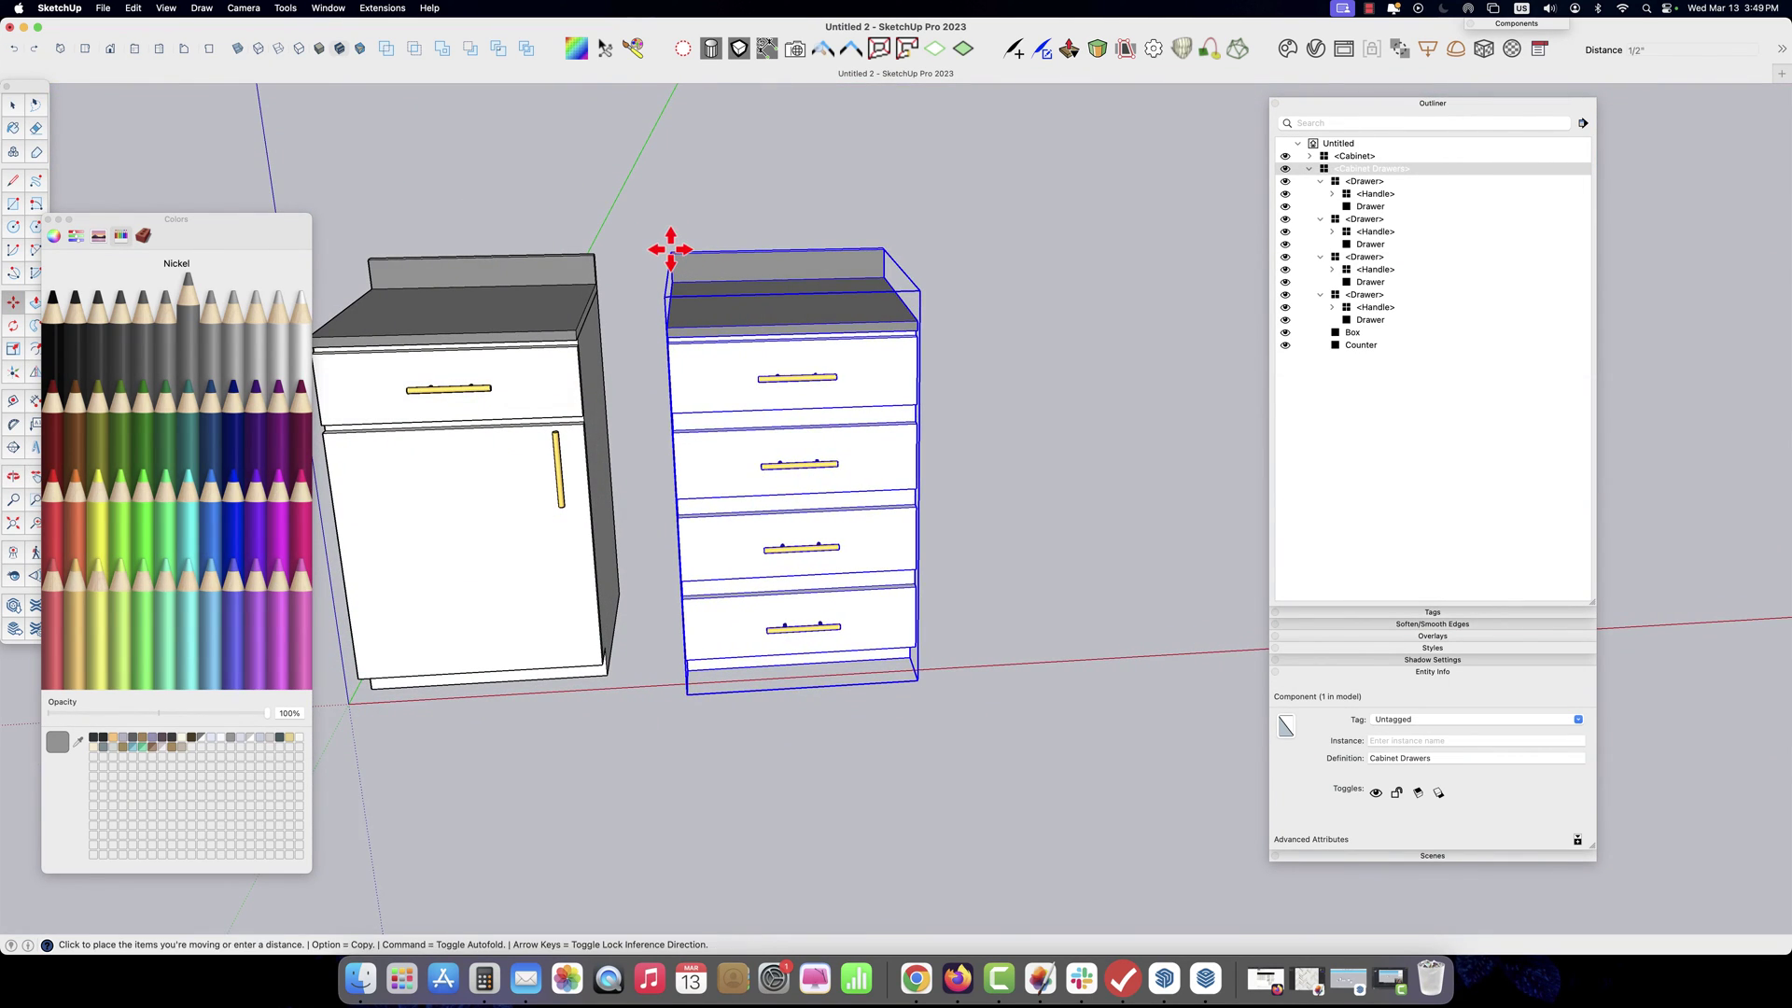
key("alt")
left_click(931, 245)
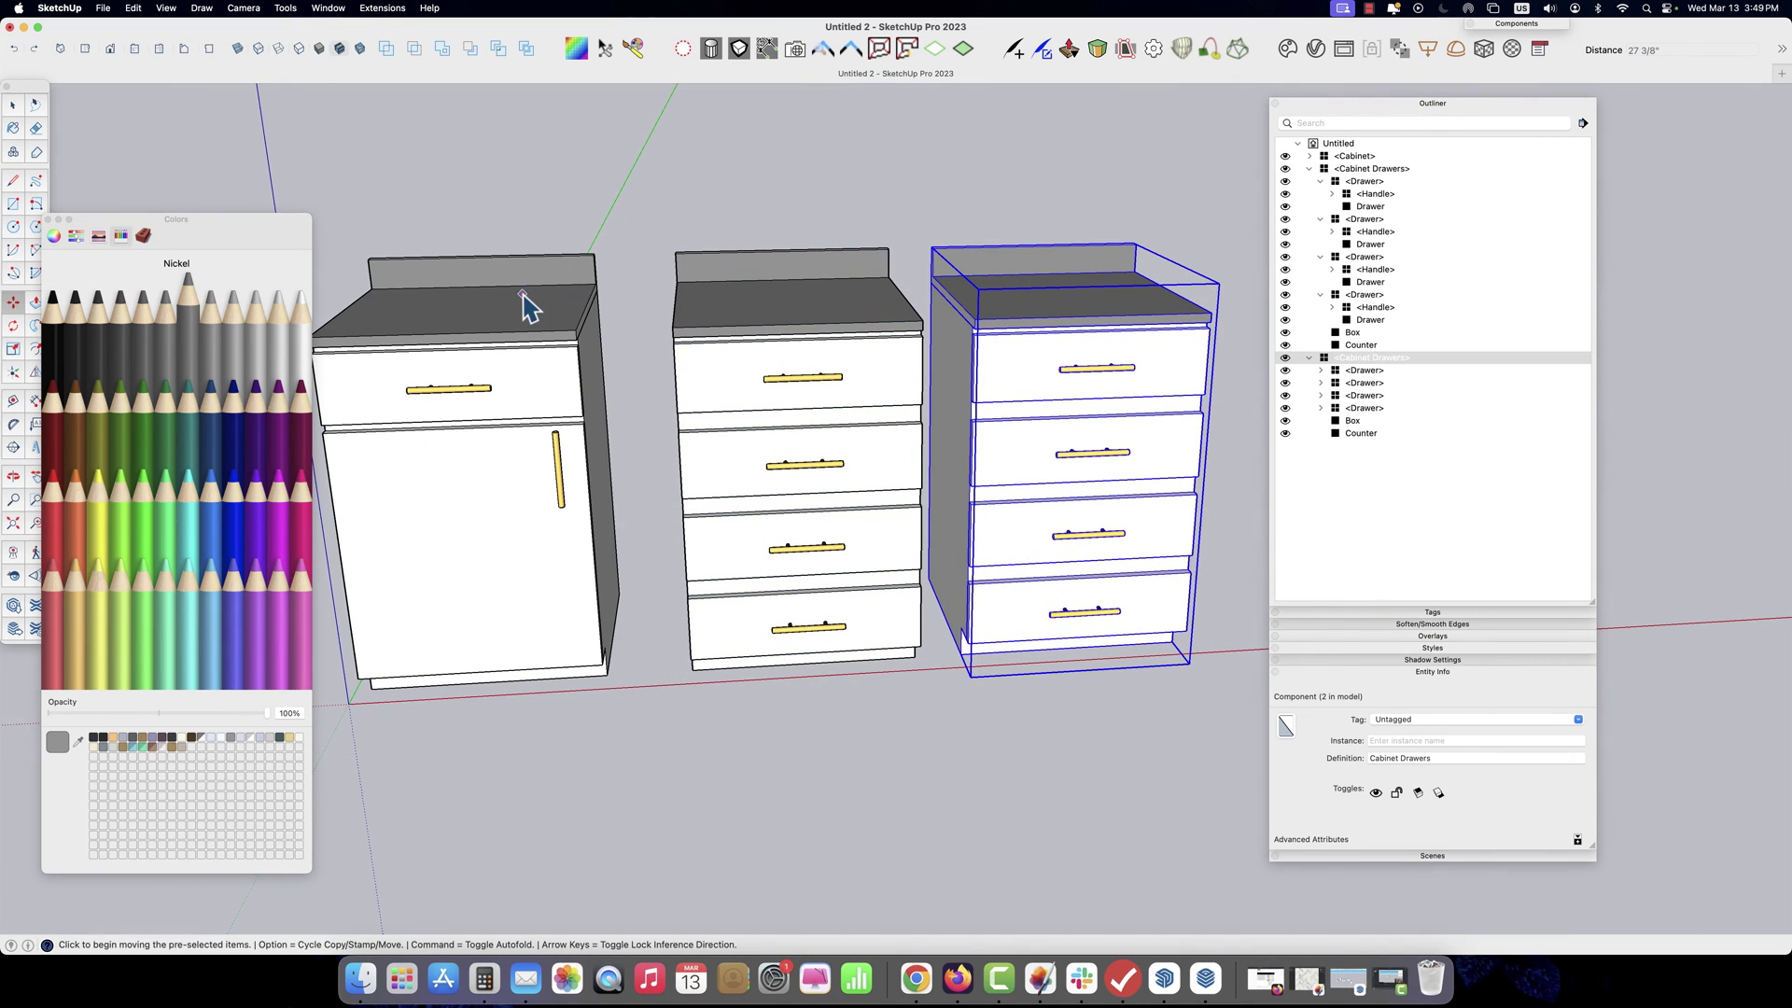
Copy the Cabinet component with the door to the side facing away from the drawer cabinets, leaving a small gap
key("space")
left_click(522, 294)
middle_click_drag(635, 291, 881, 288, "shift")
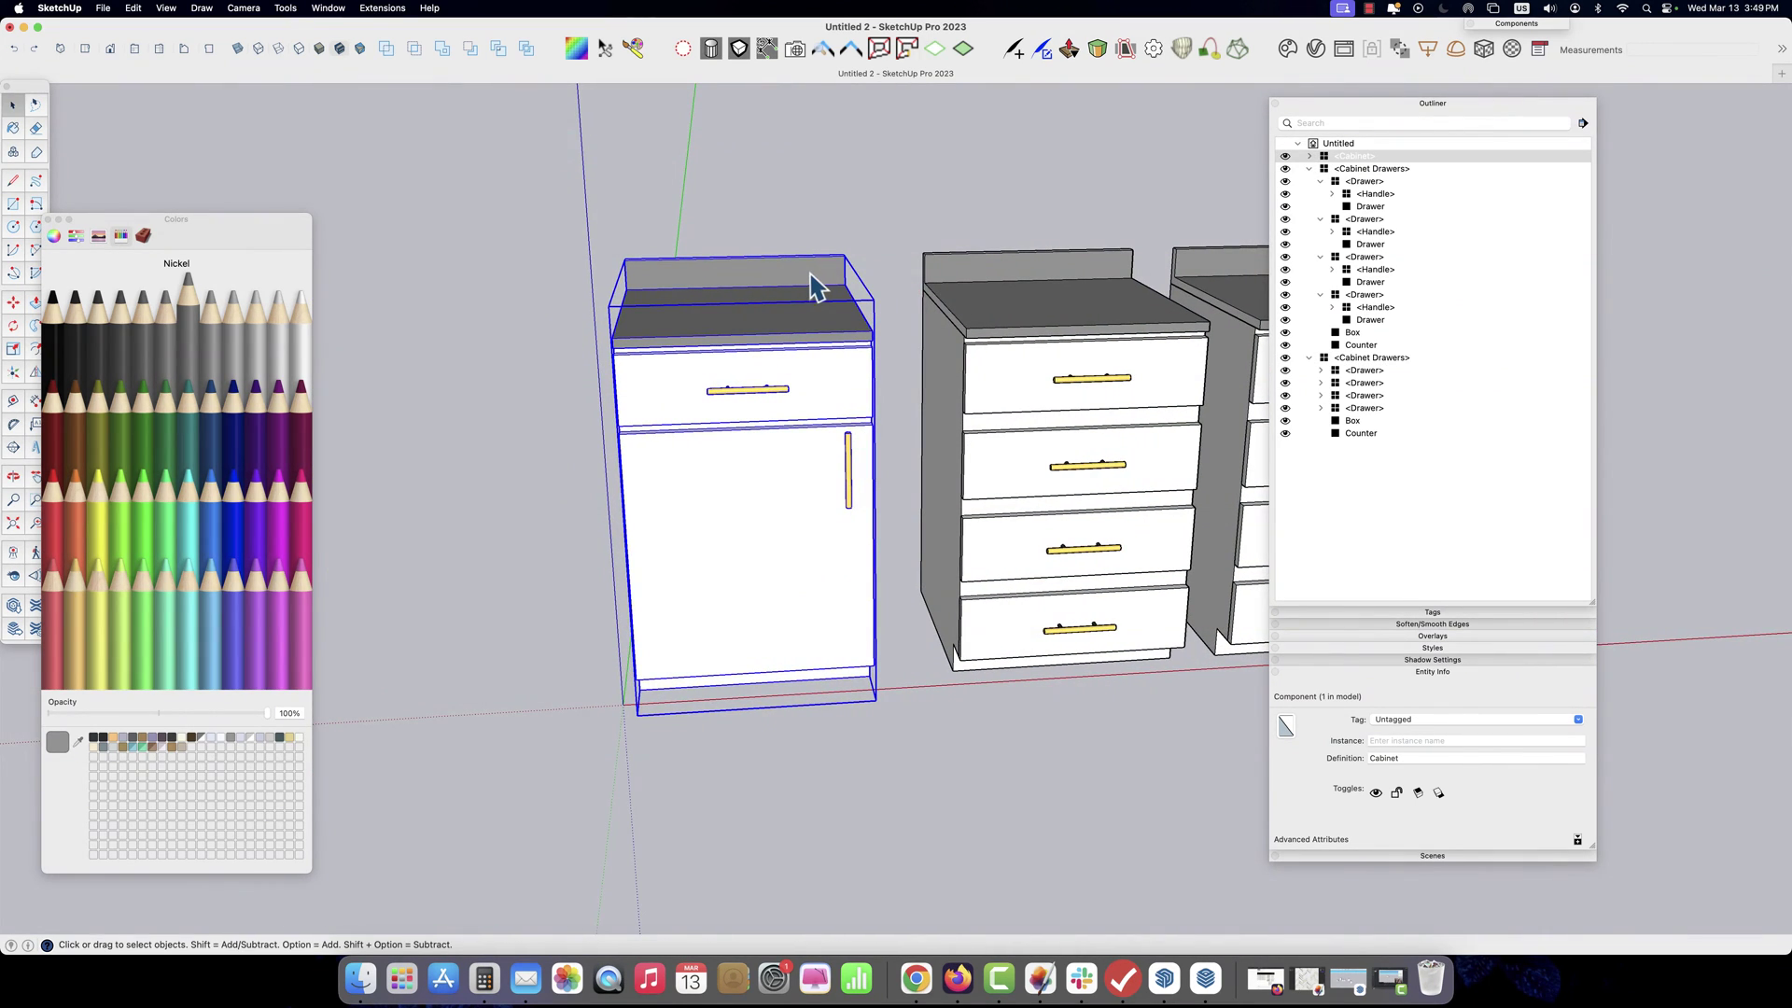
key("m")
left_click(837, 252)
key("alt")
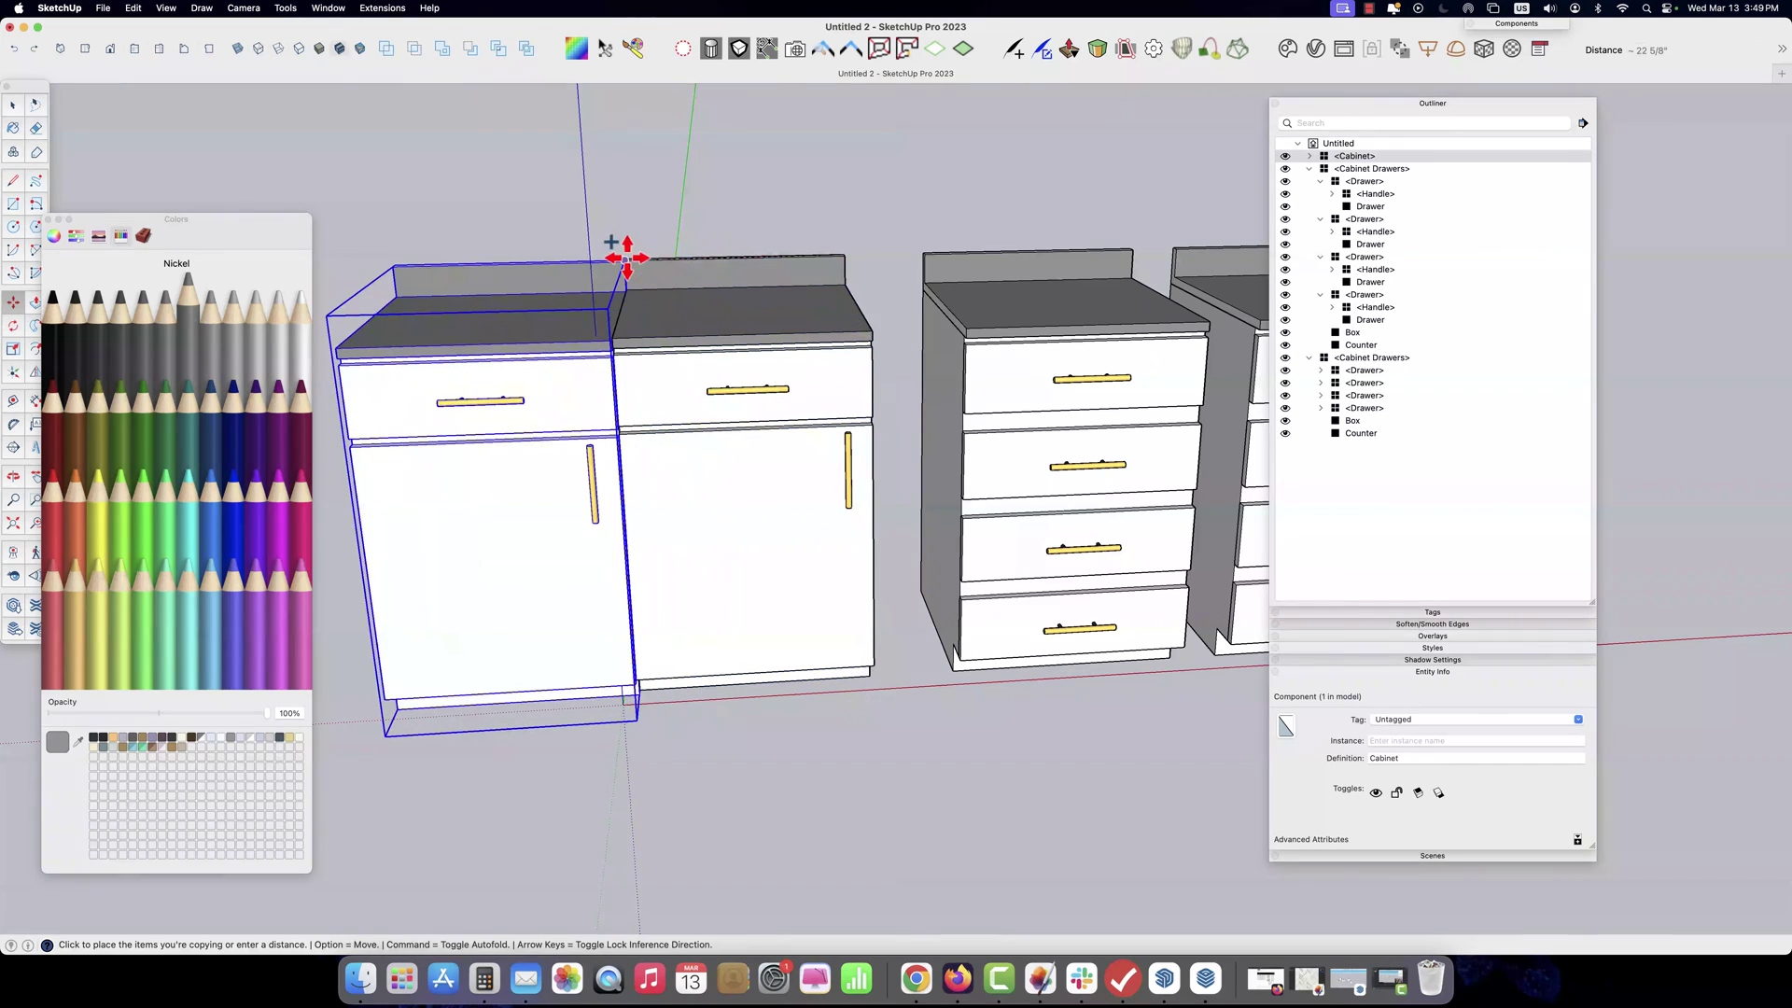
left_click(602, 259)
key("space")
Open the original Cabinet component to inspect its drawer, and close it again
scroll(1067, 445, "down", 3)
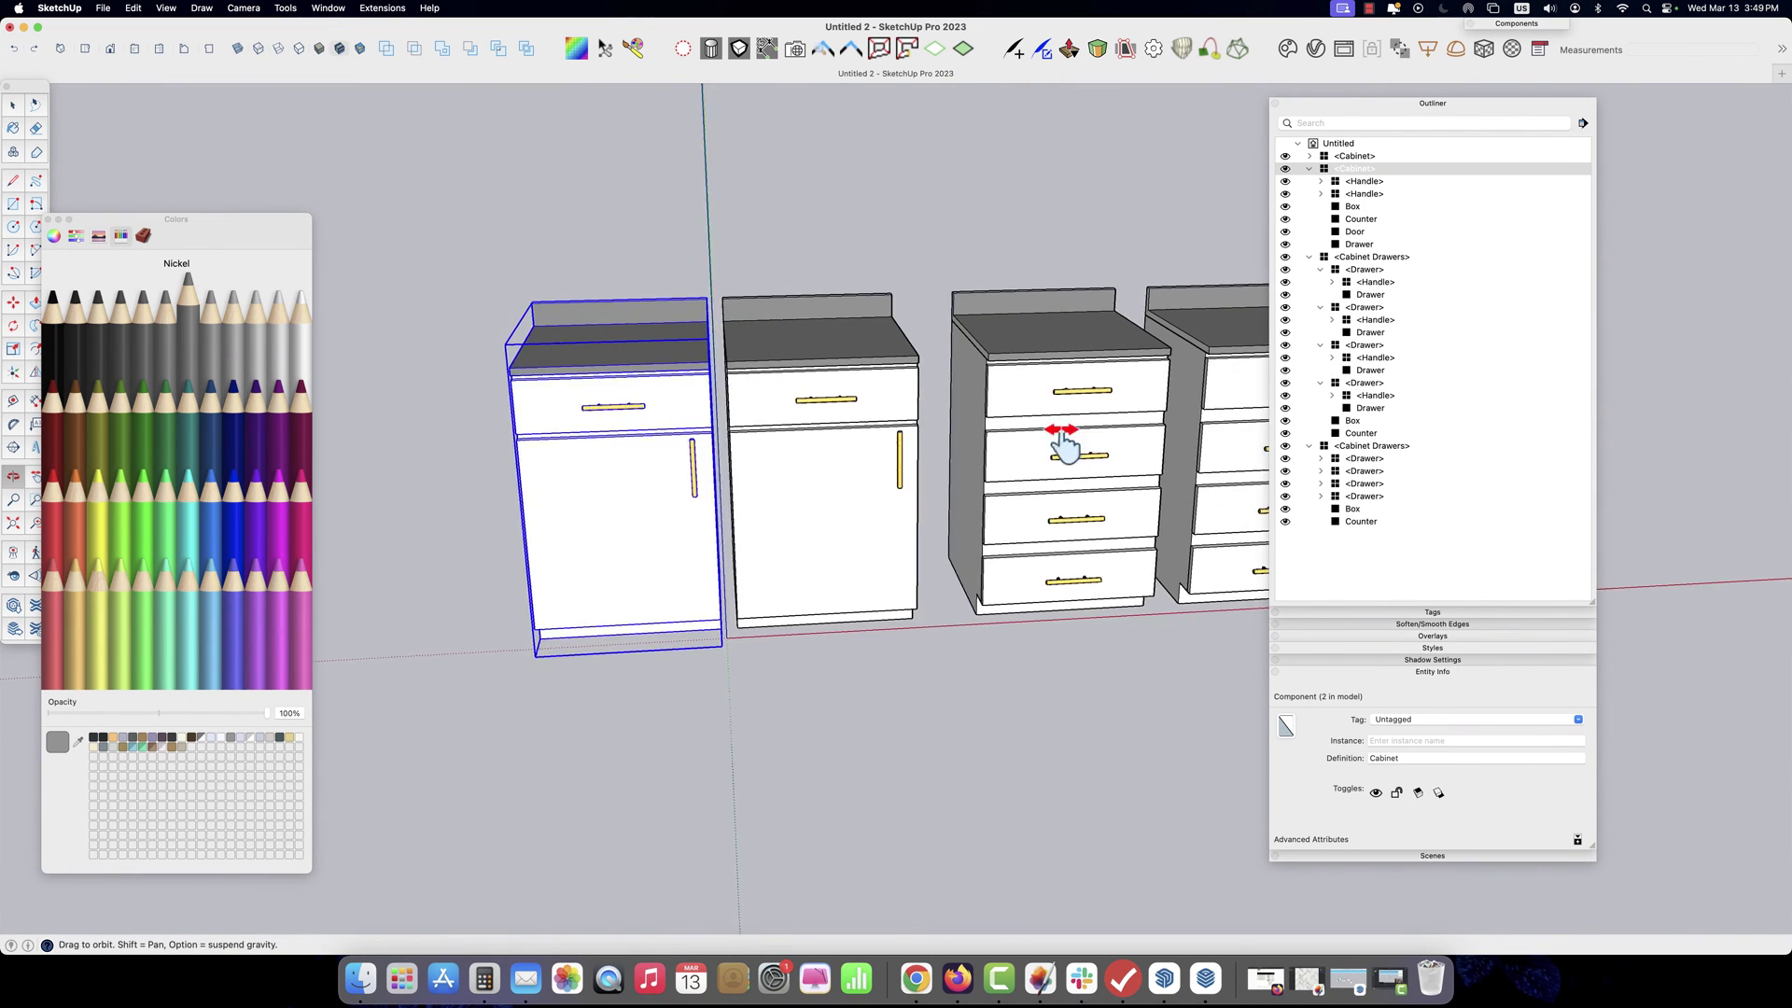
middle_click_drag(1061, 439, 820, 488, "shift")
left_click(577, 420)
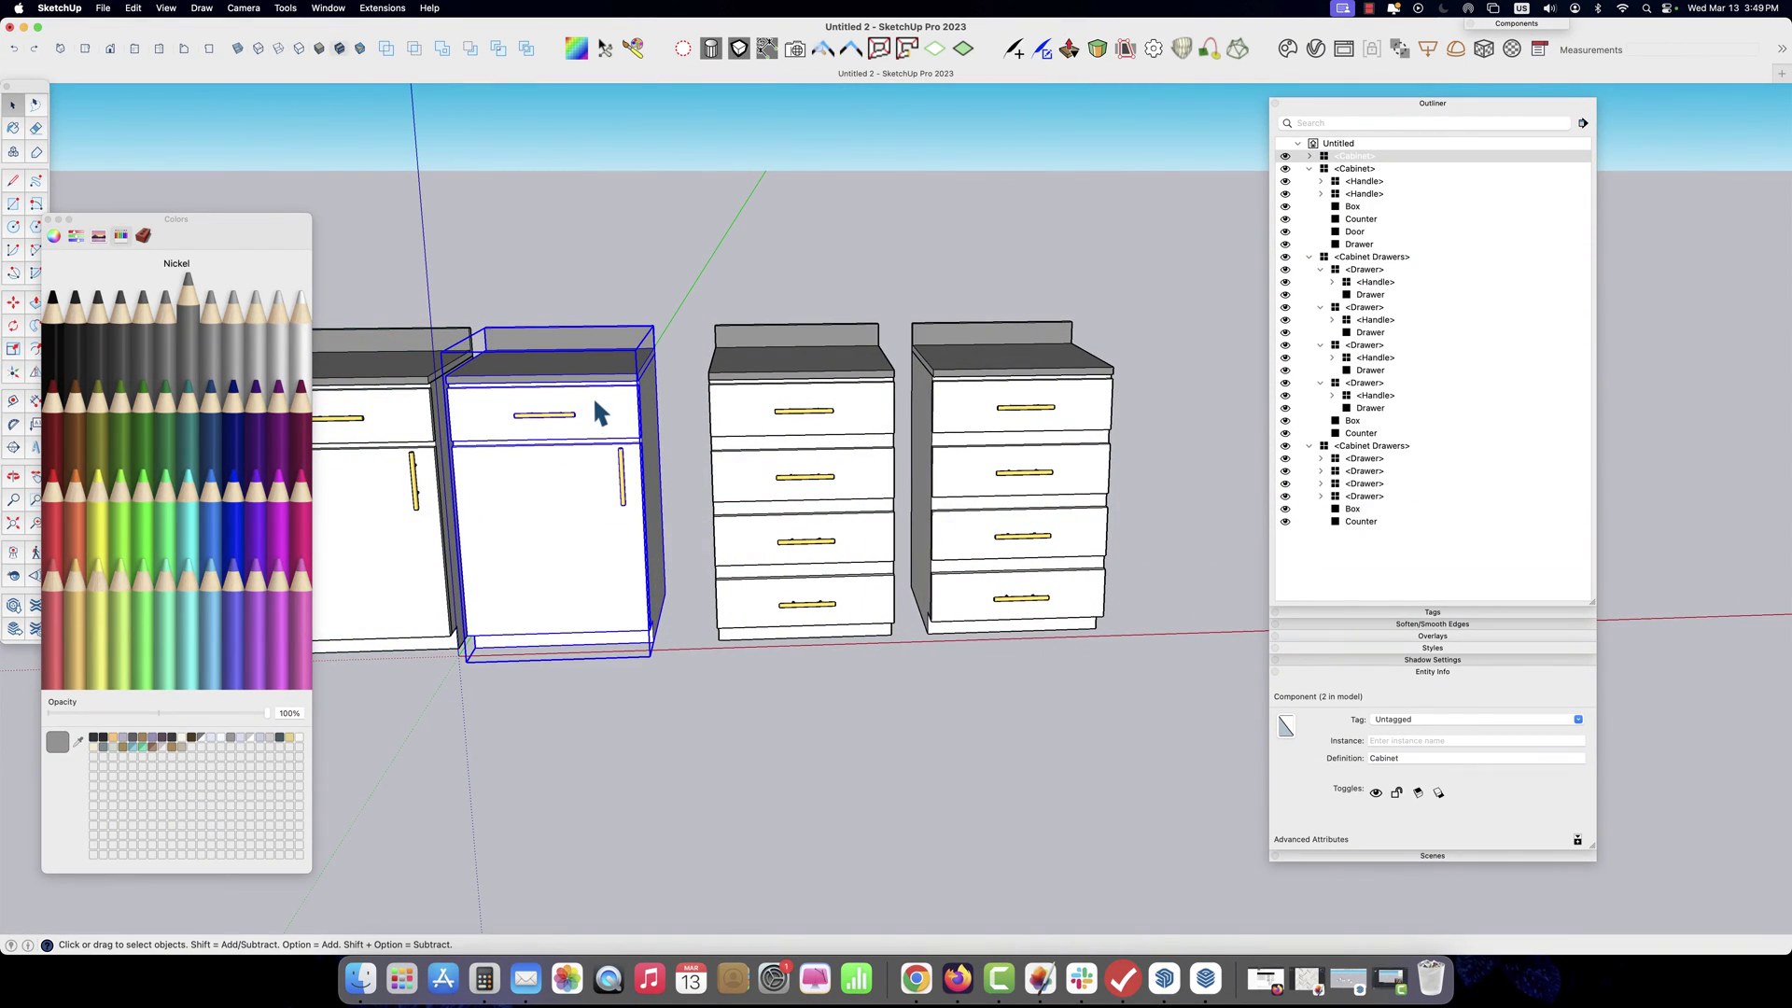
double_click(592, 411)
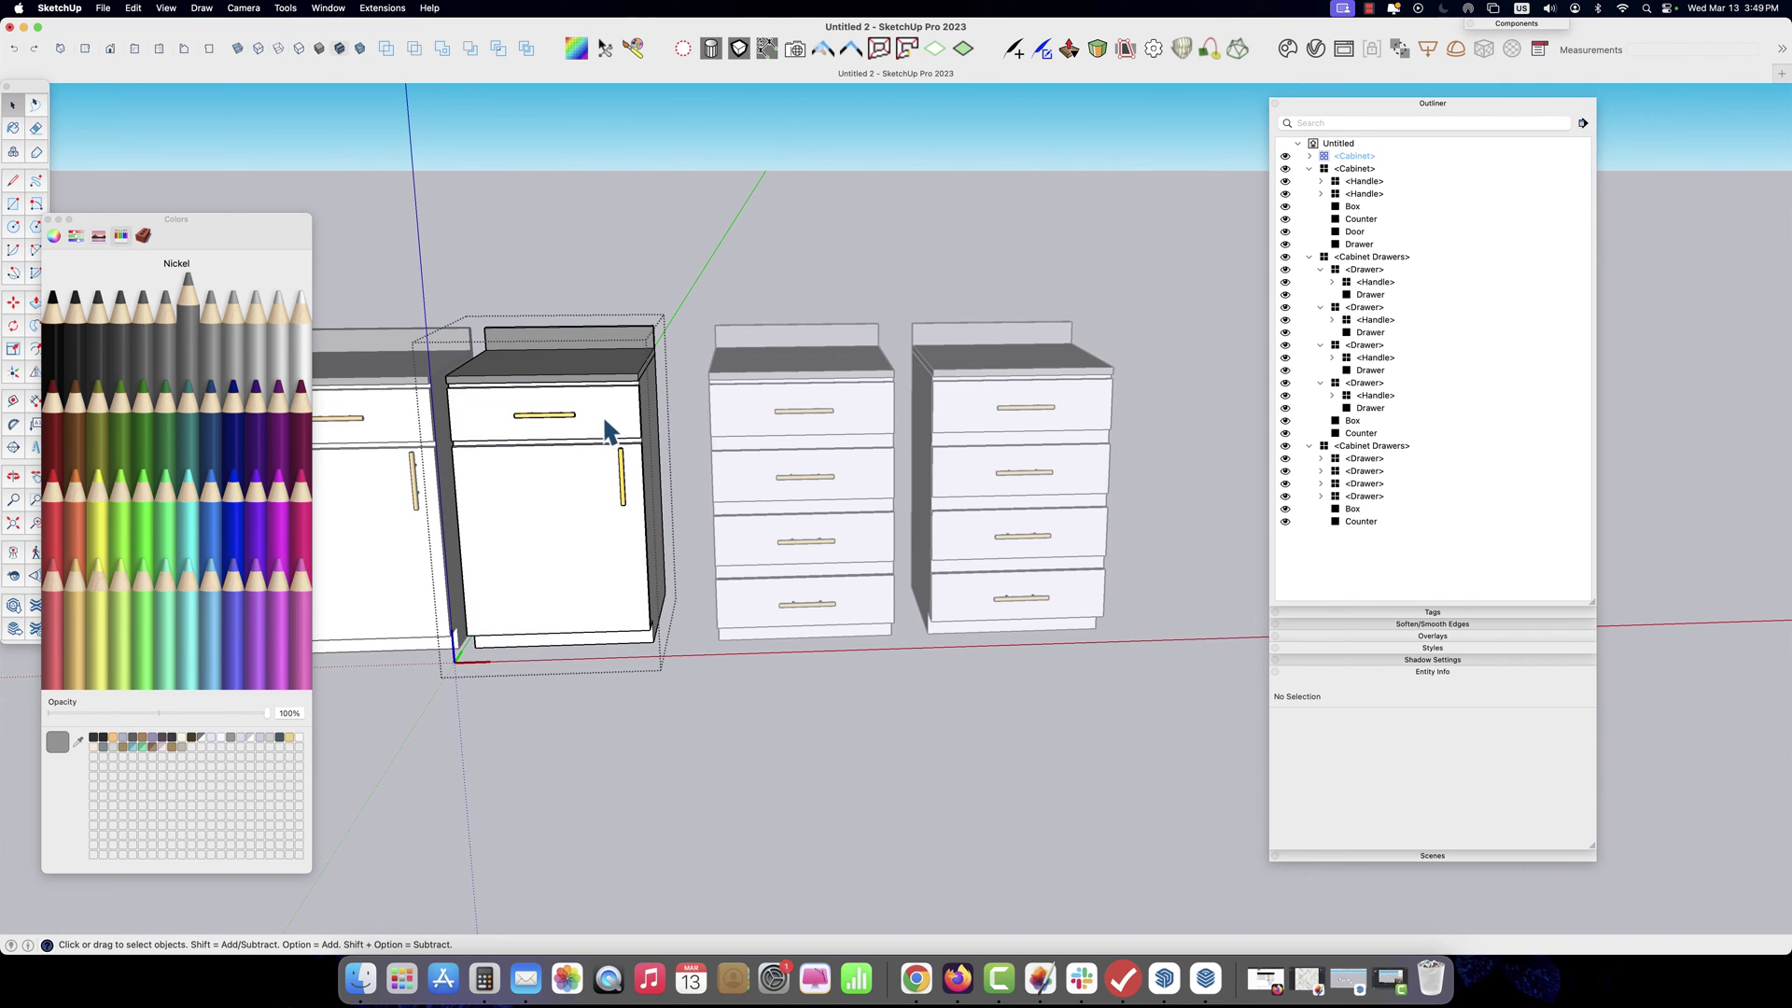
left_click(597, 413)
left_click(882, 430)
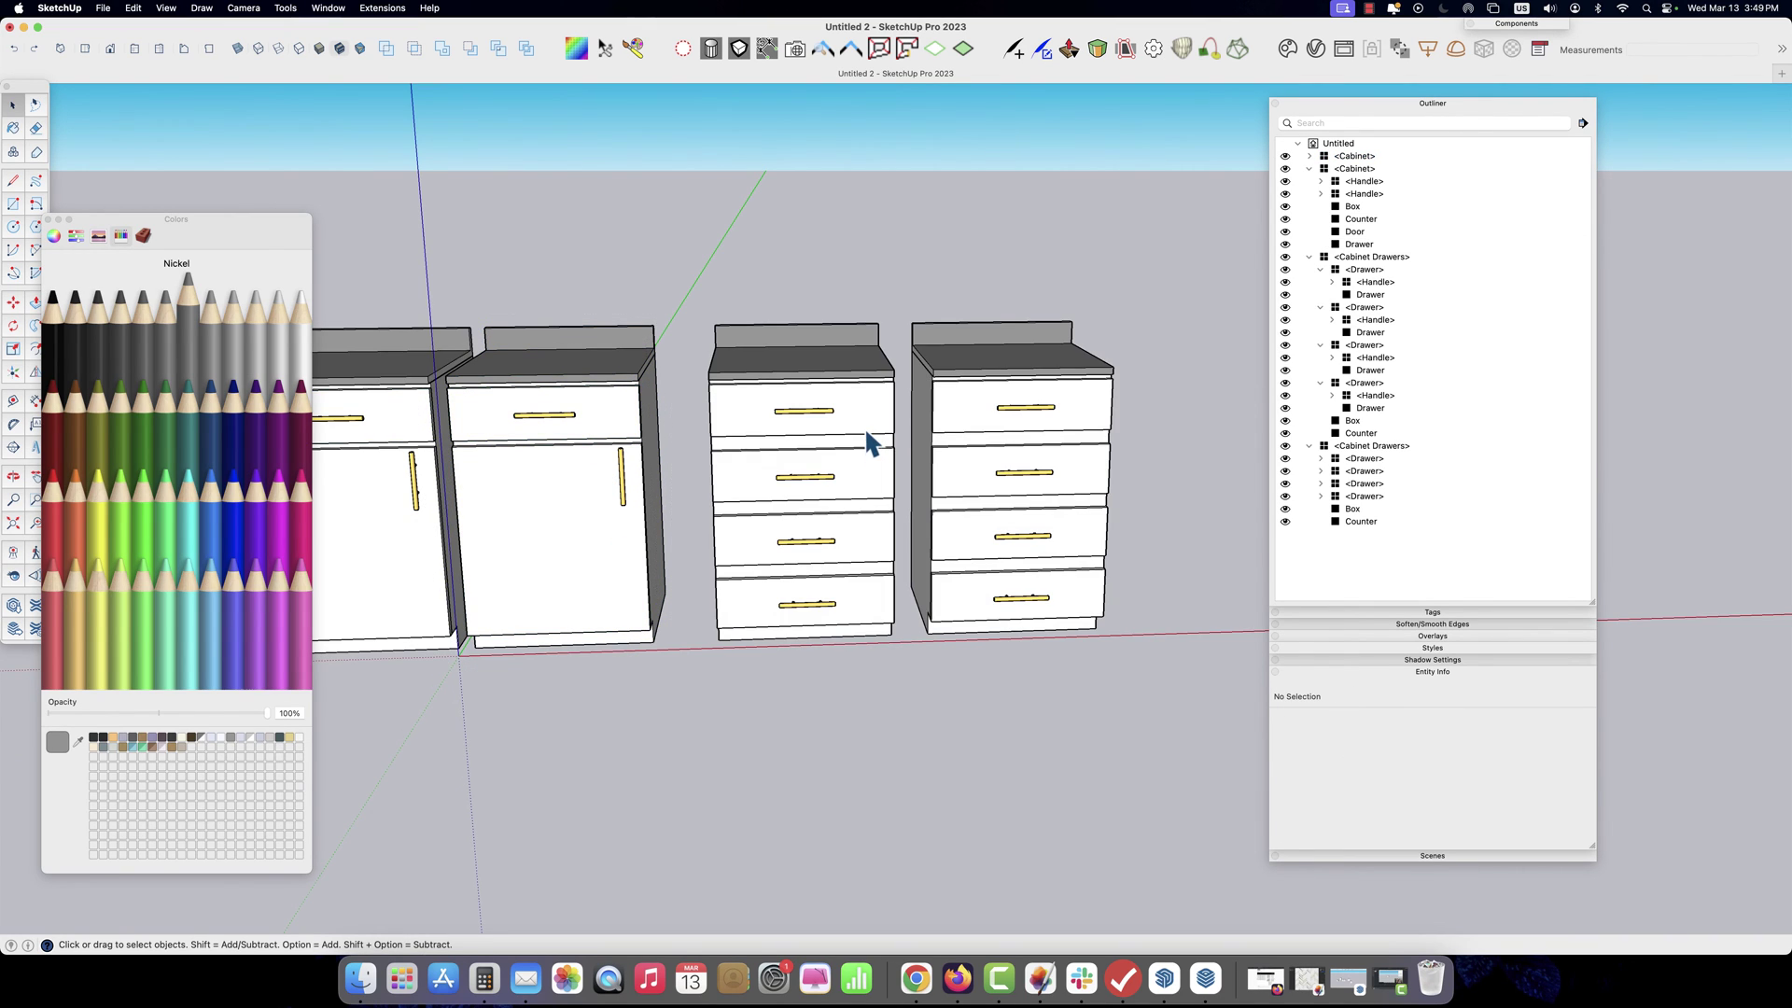
Open the top Drawer component of the first drawer cabinet down to its drawer group and offset the front face inward twice
double_click(852, 472)
left_click(851, 401)
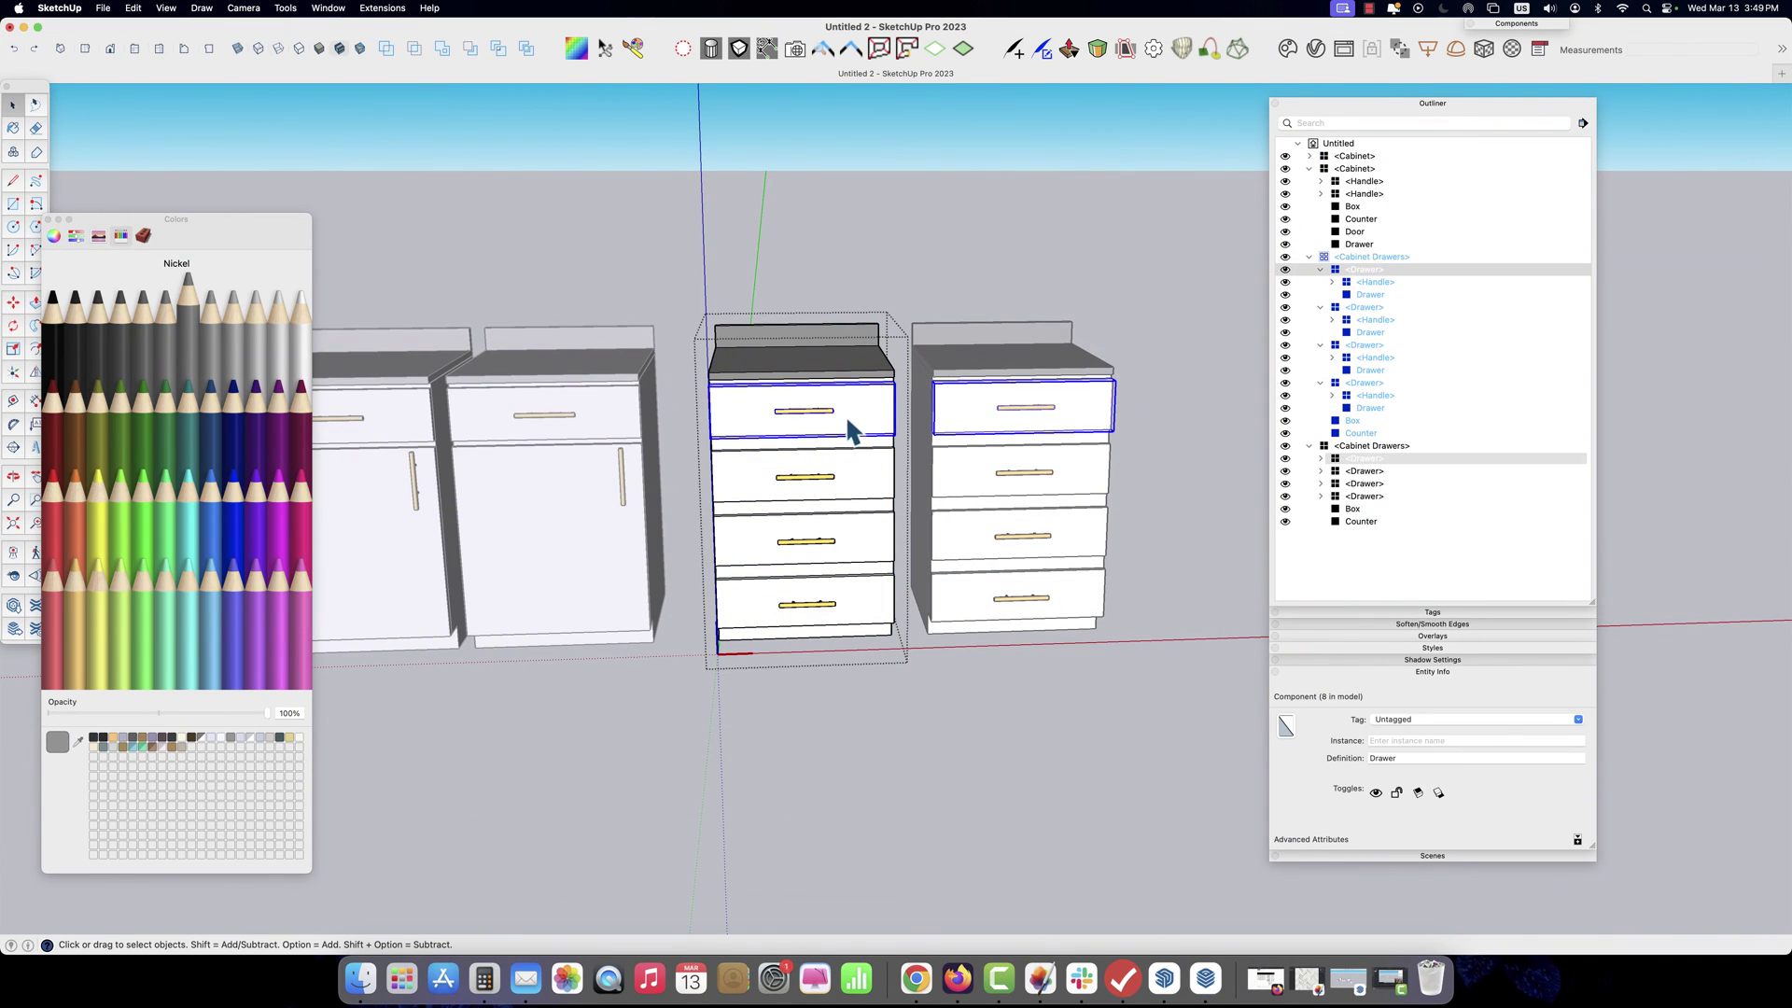
scroll(845, 415, "up", 3)
double_click(844, 412)
left_click(844, 411)
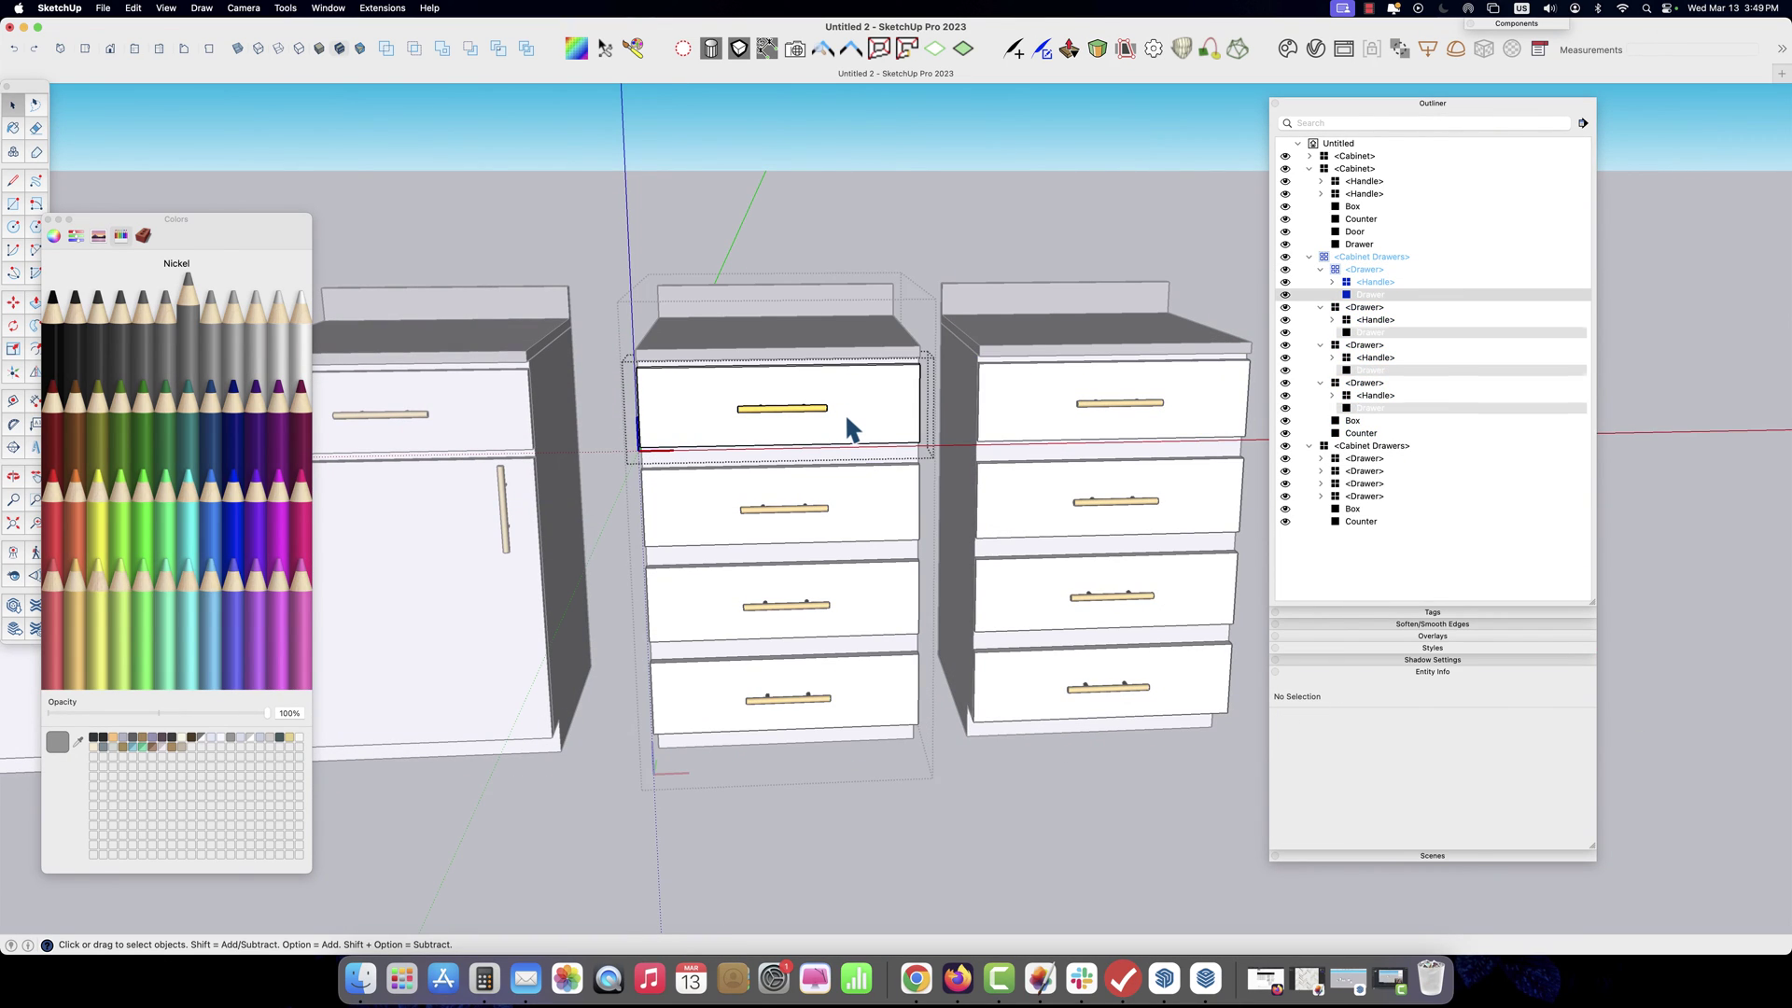
double_click(705, 389)
left_click(704, 389)
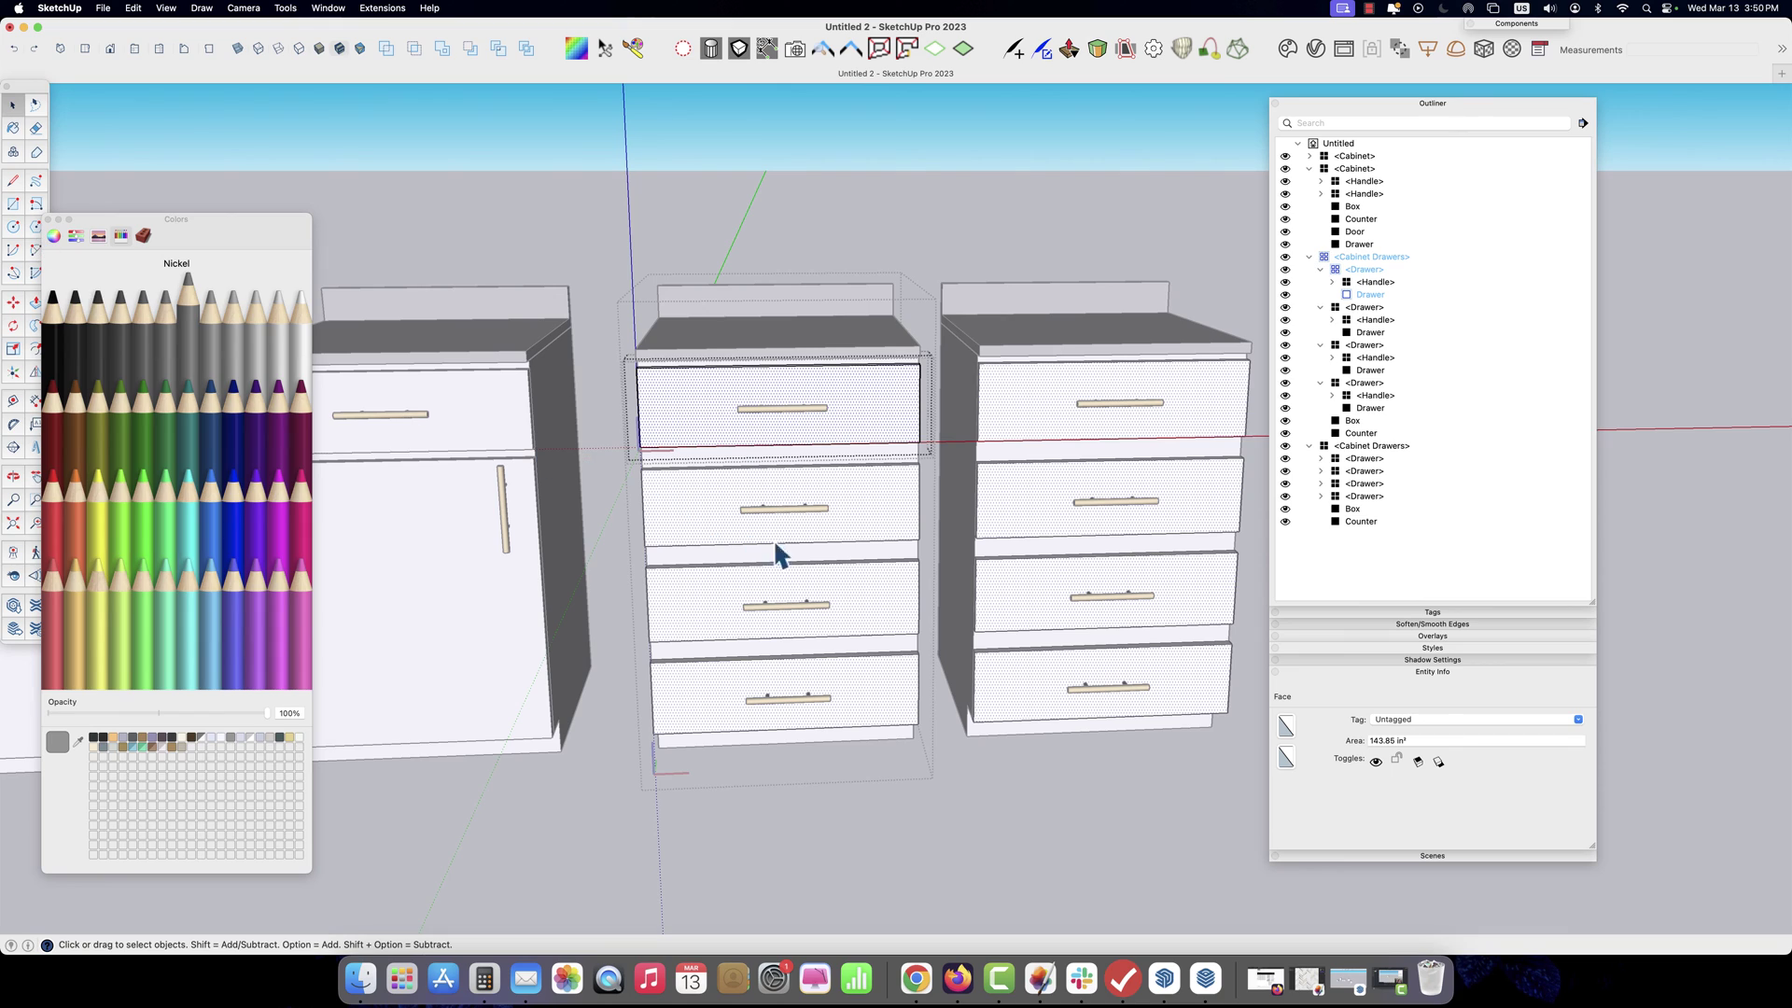
key("f")
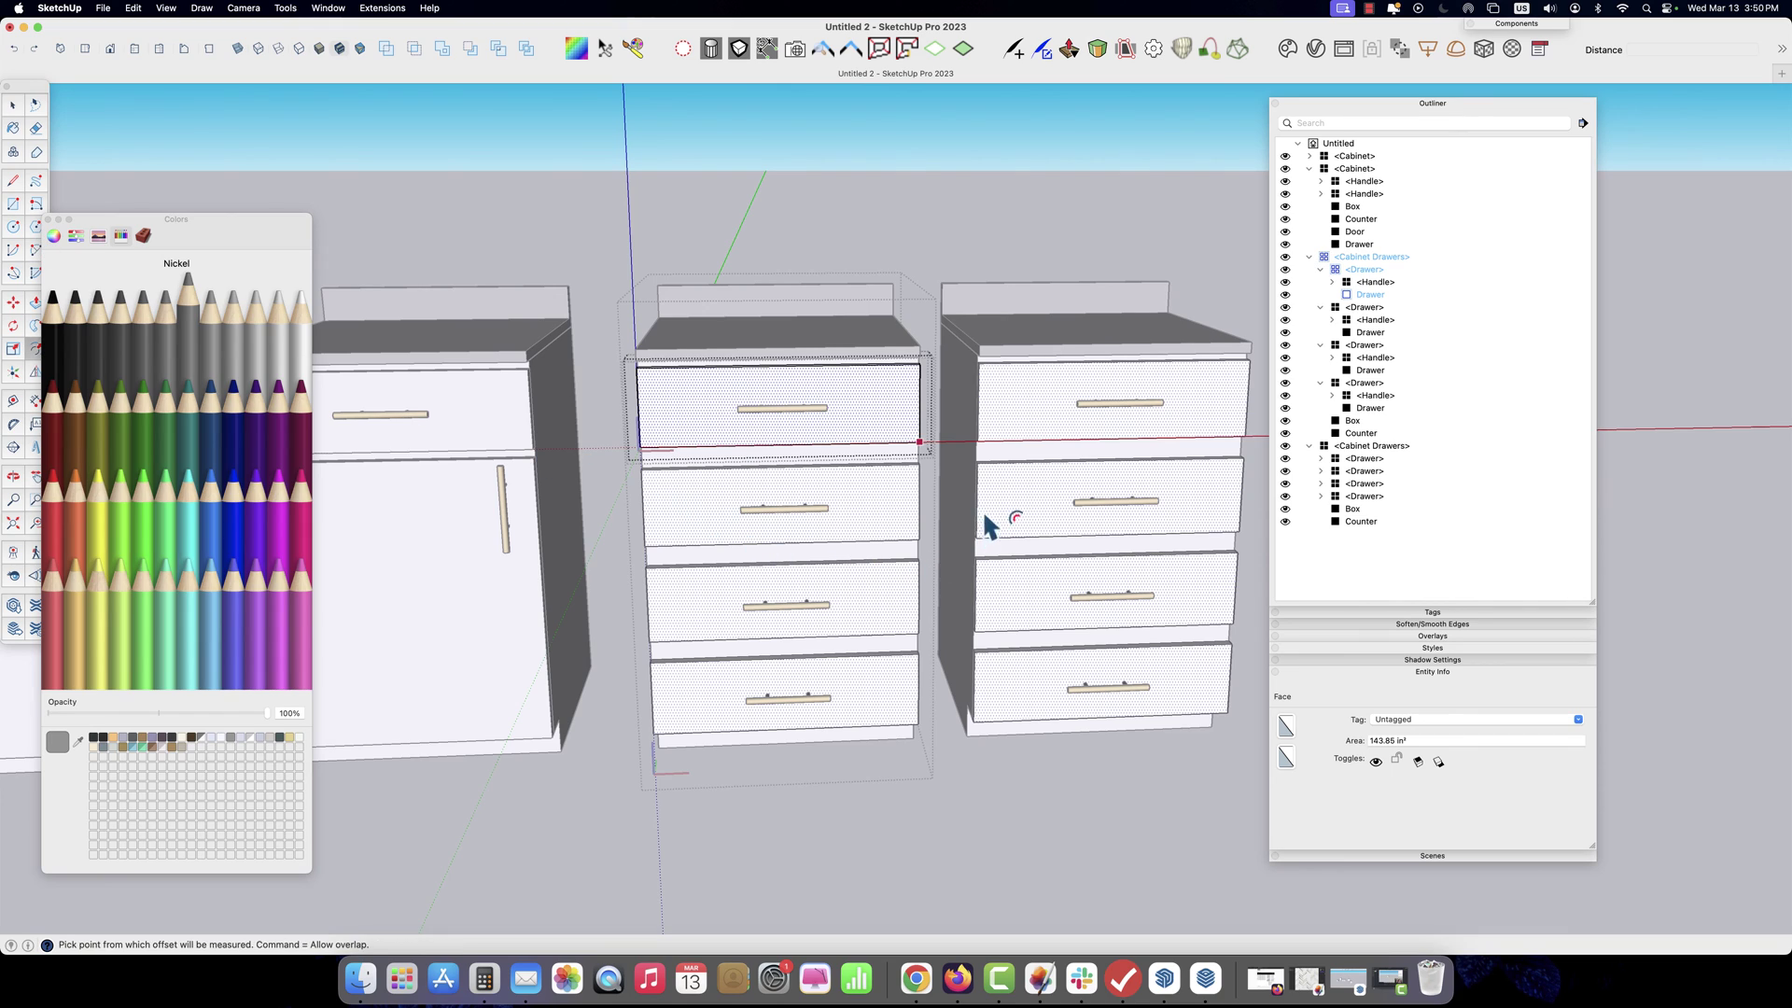
left_click(900, 373)
left_click(893, 380)
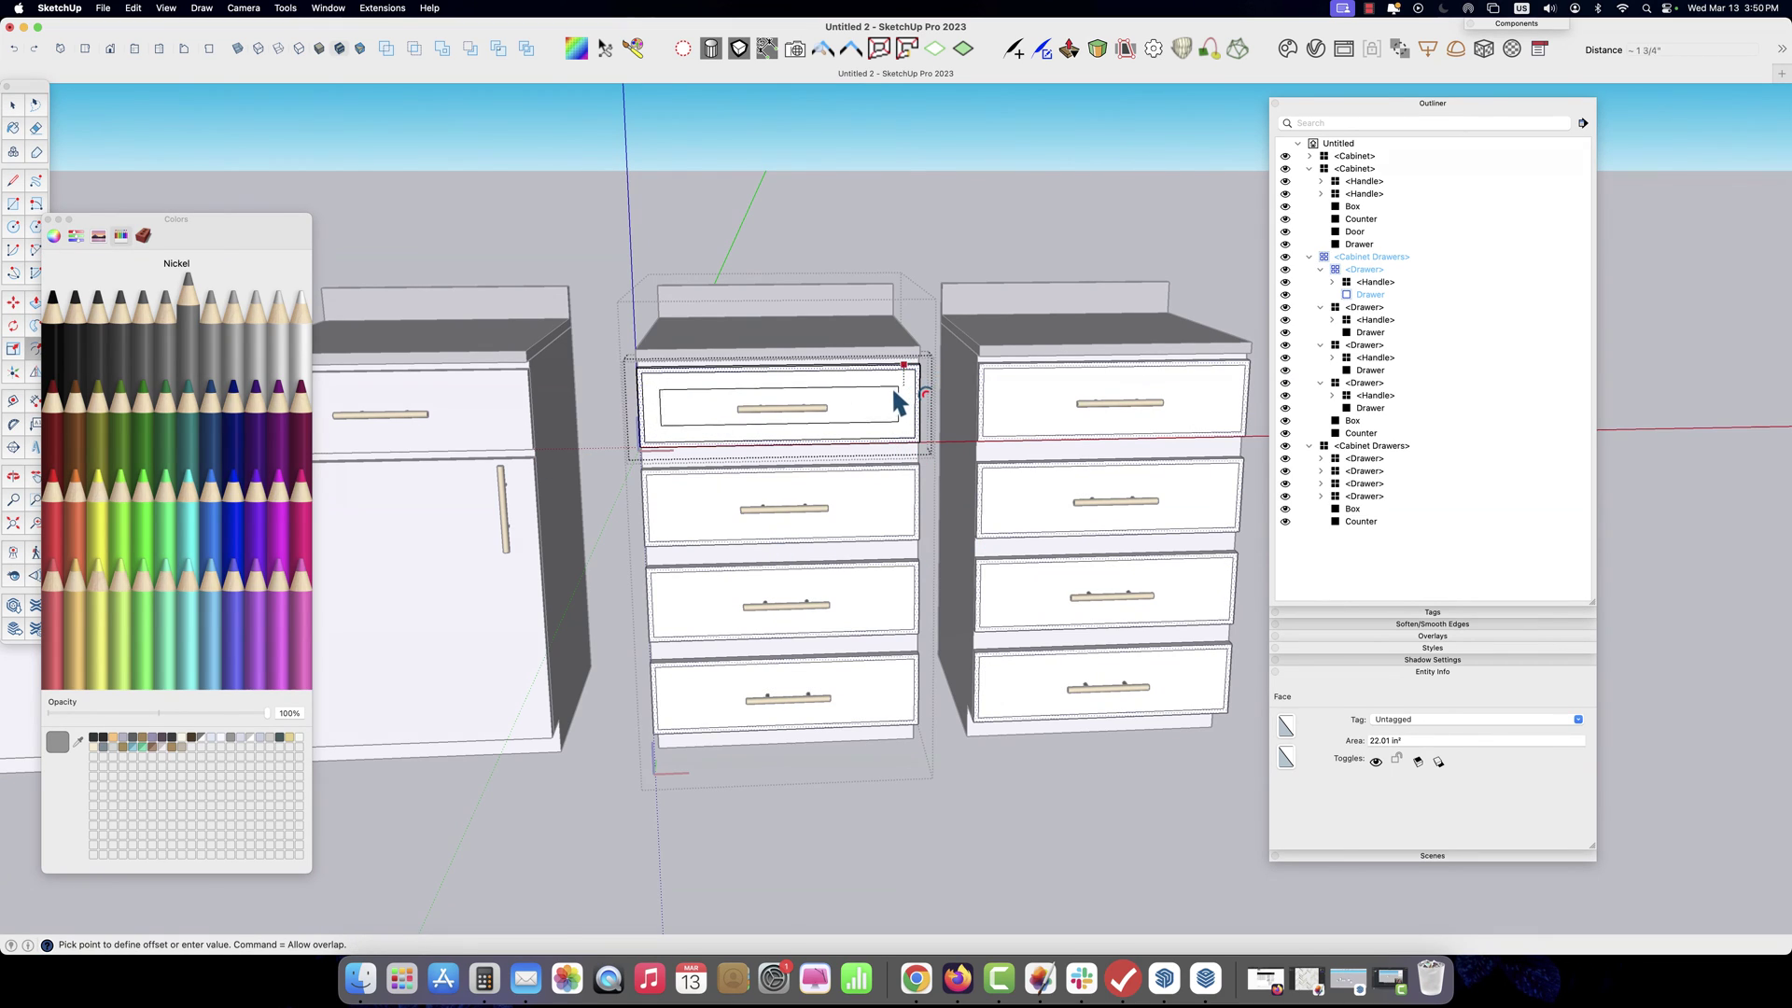
Push/pull the frame face between the two offset outlines by 3/8" and close the inner drawer group
key("space")
key("p")
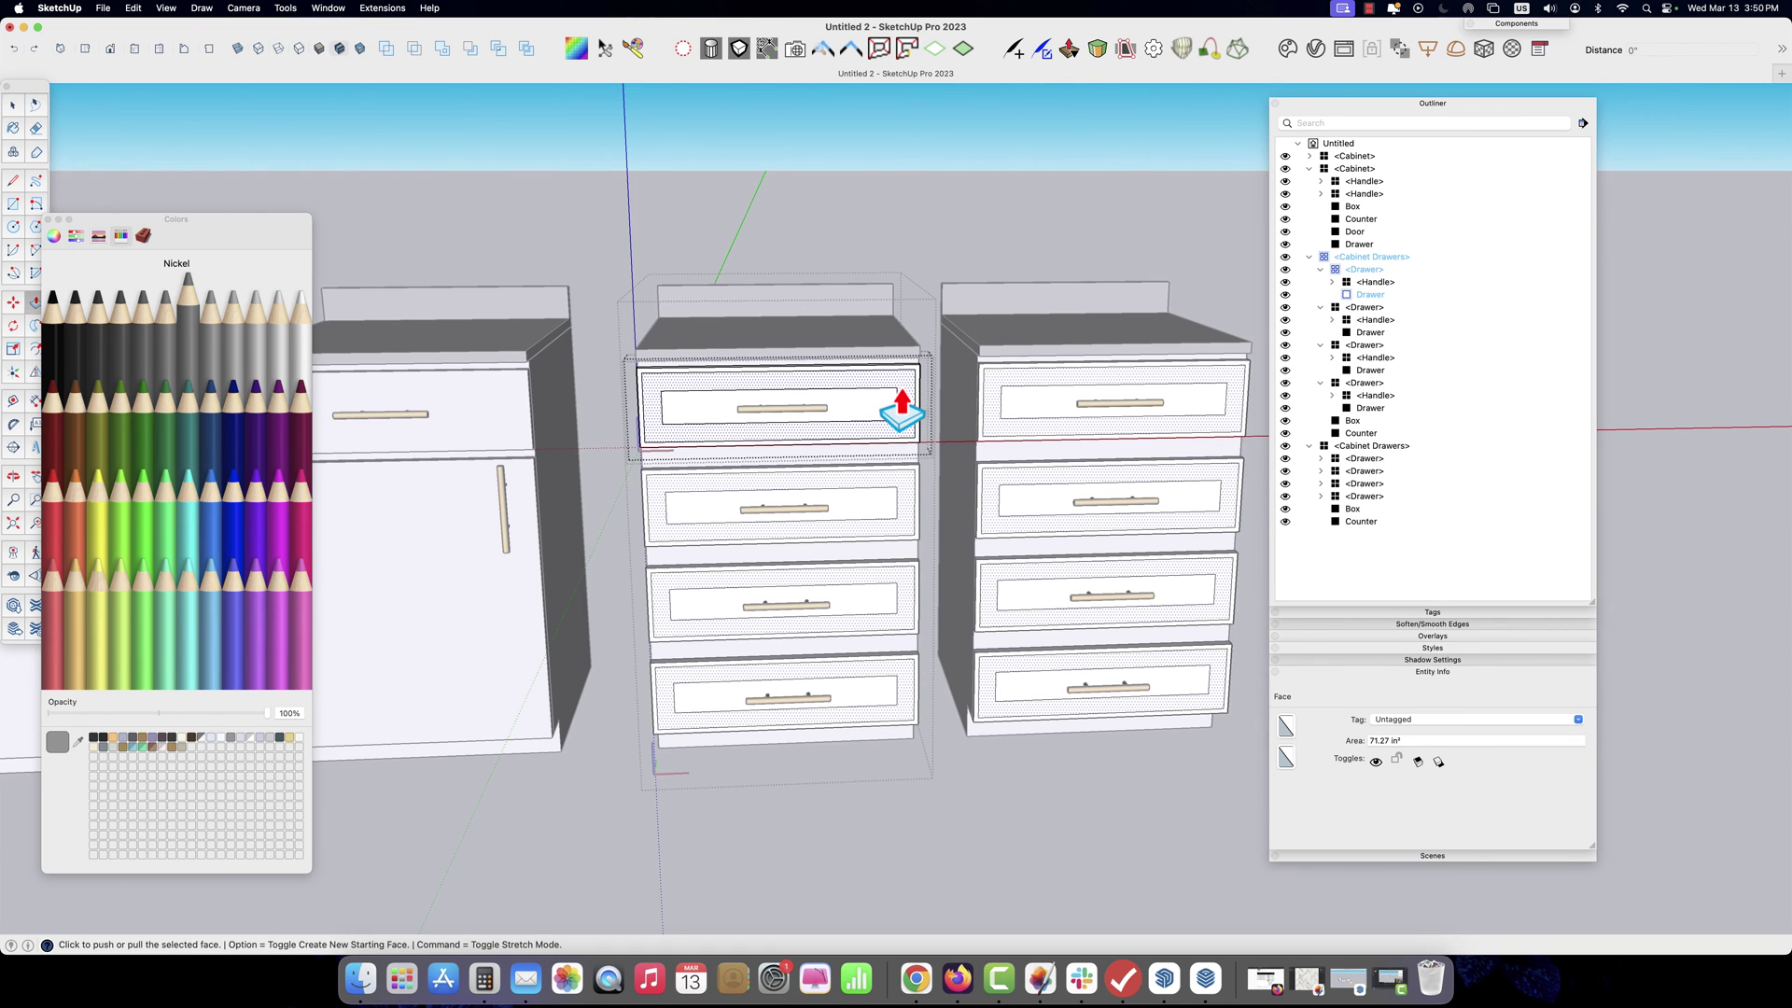
left_click(901, 403)
left_click(901, 403)
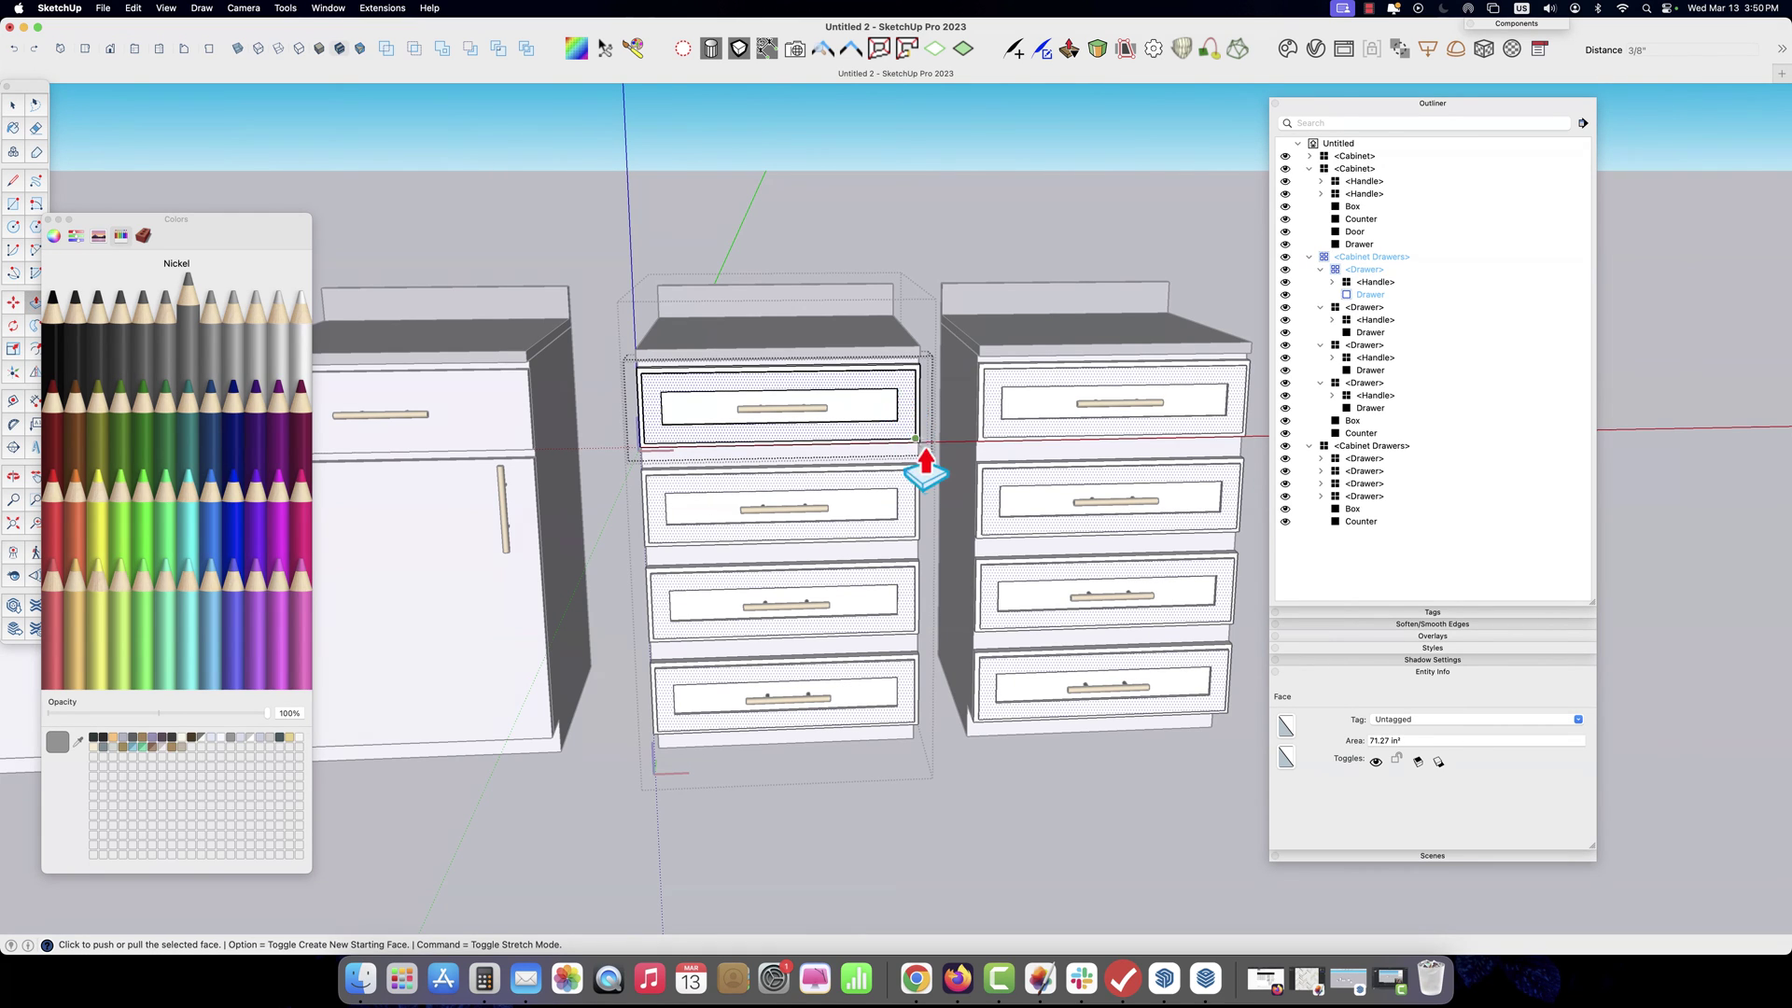
middle_click_drag(927, 460, 927, 519)
key("space")
left_click(651, 819)
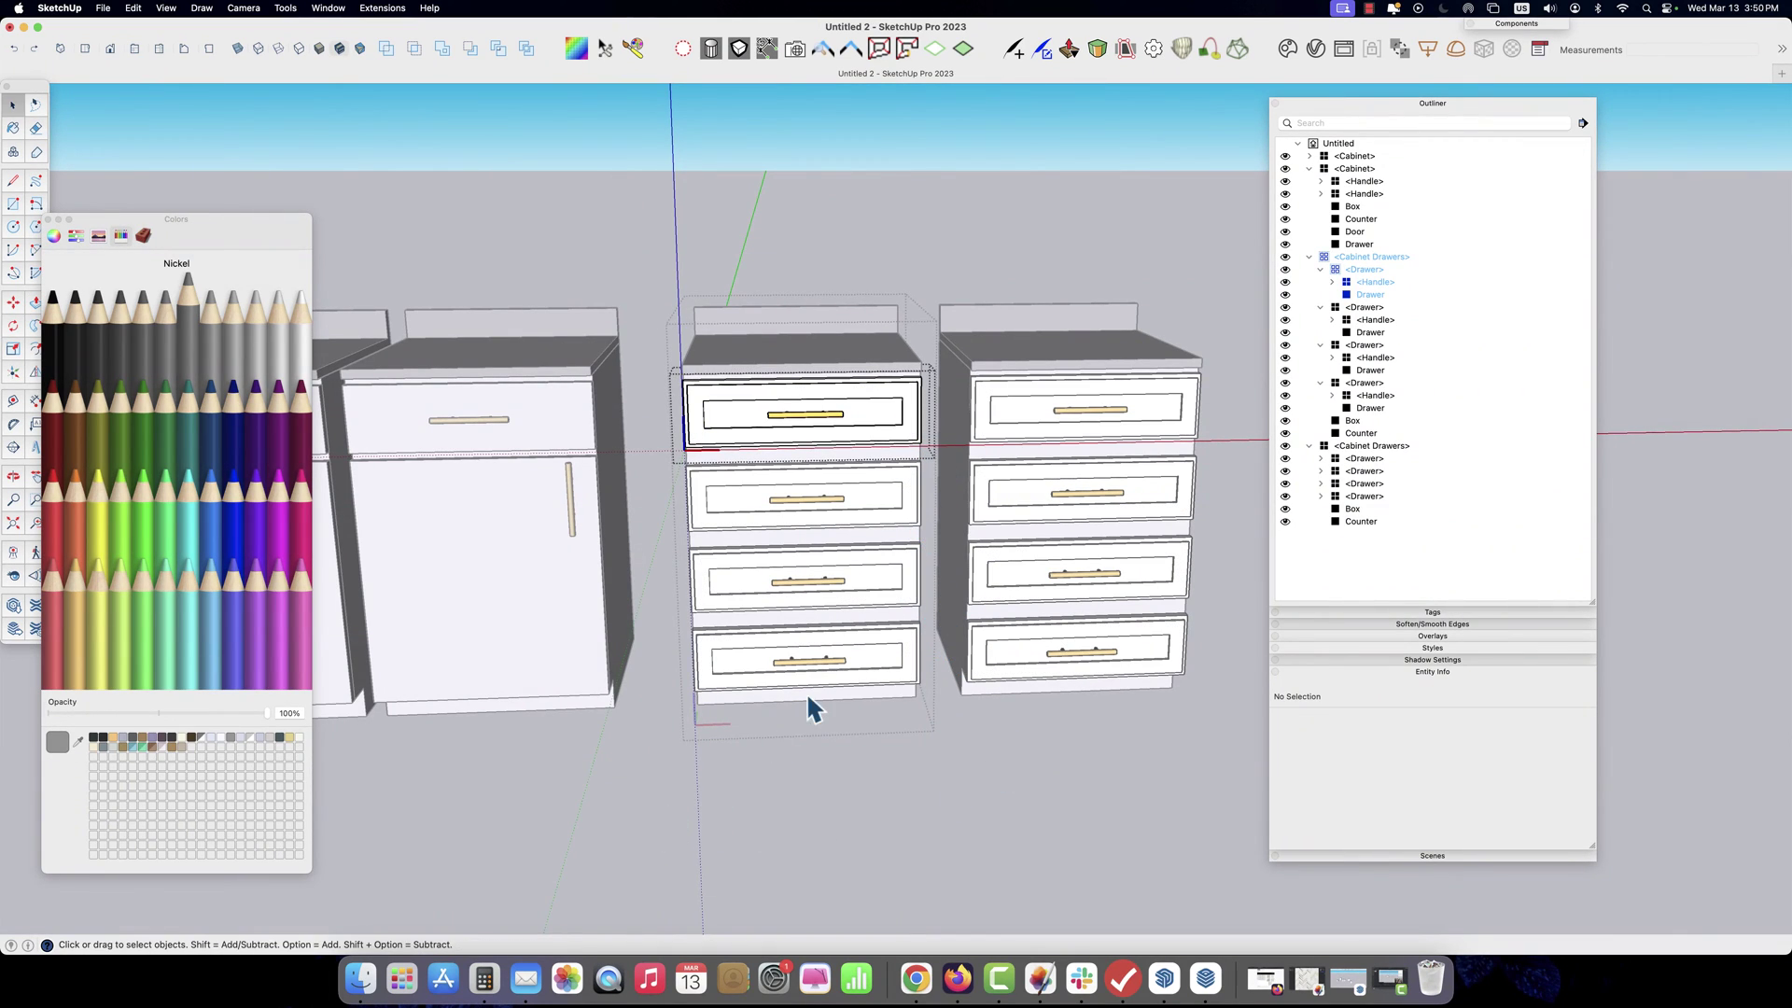
Open the Handle component of the first drawer cabinet's top drawer and paint its handle group with the Tungsten color
left_click(828, 411)
double_click(828, 411)
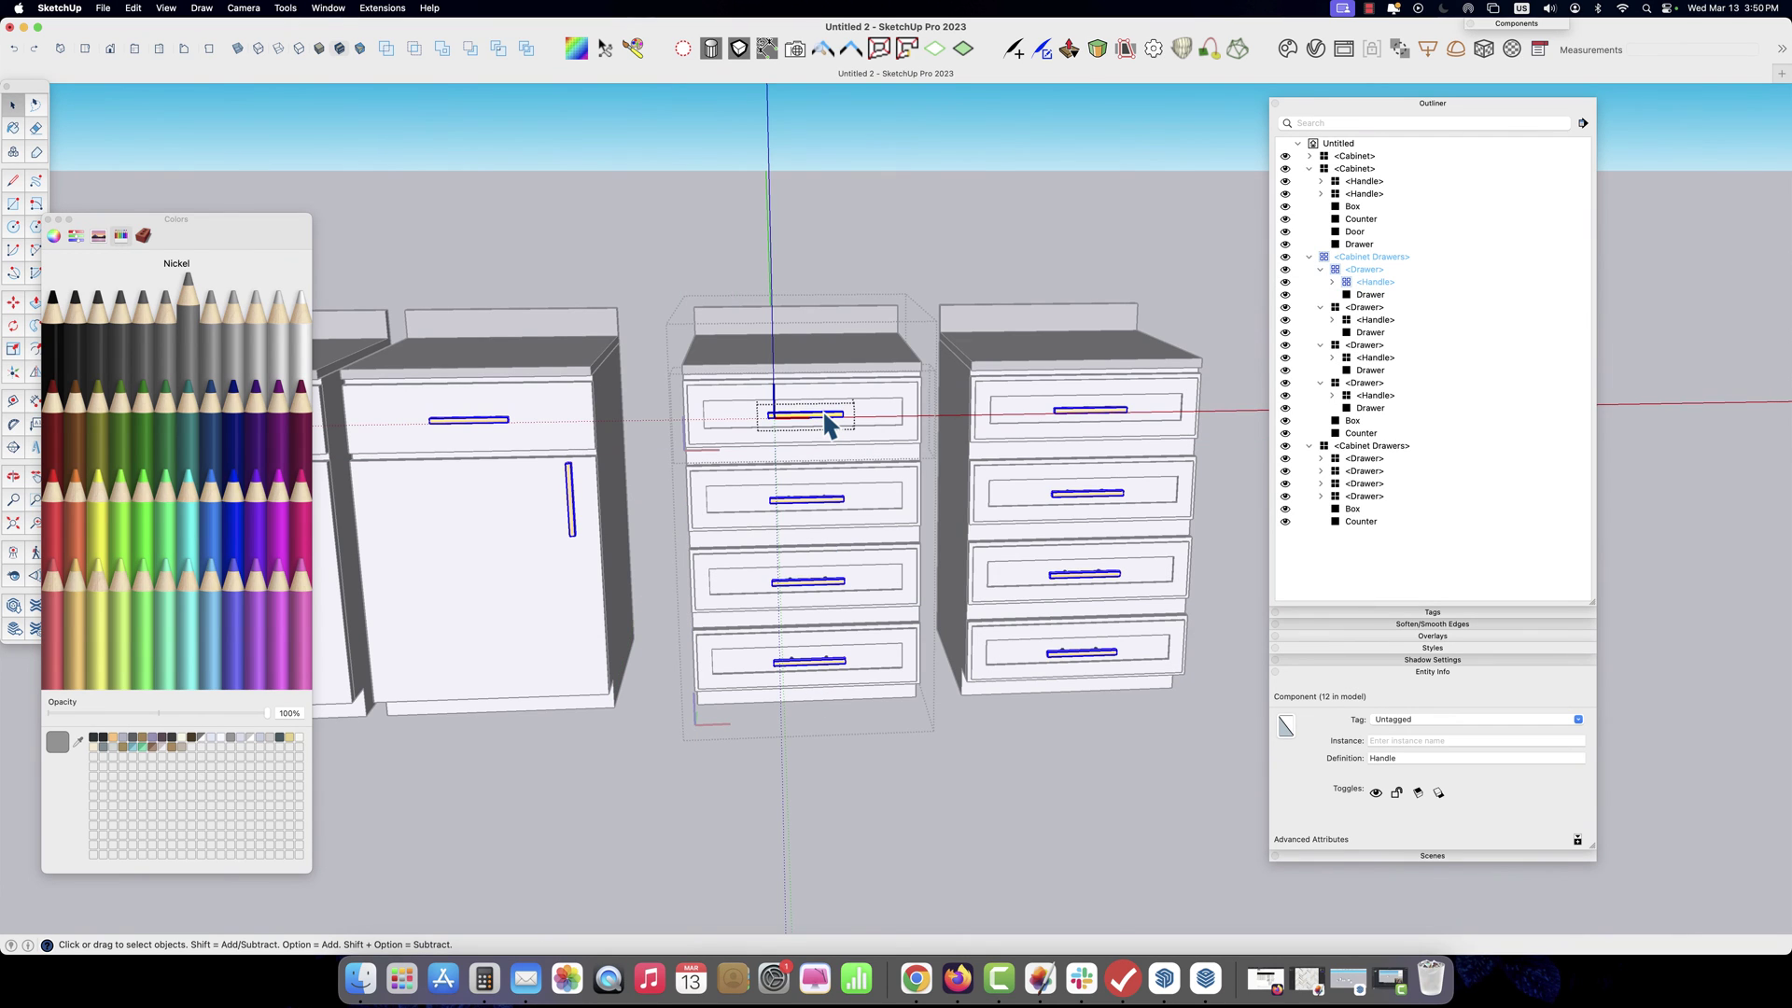
scroll(827, 394, "down", 3)
middle_click_drag(672, 497, 753, 495)
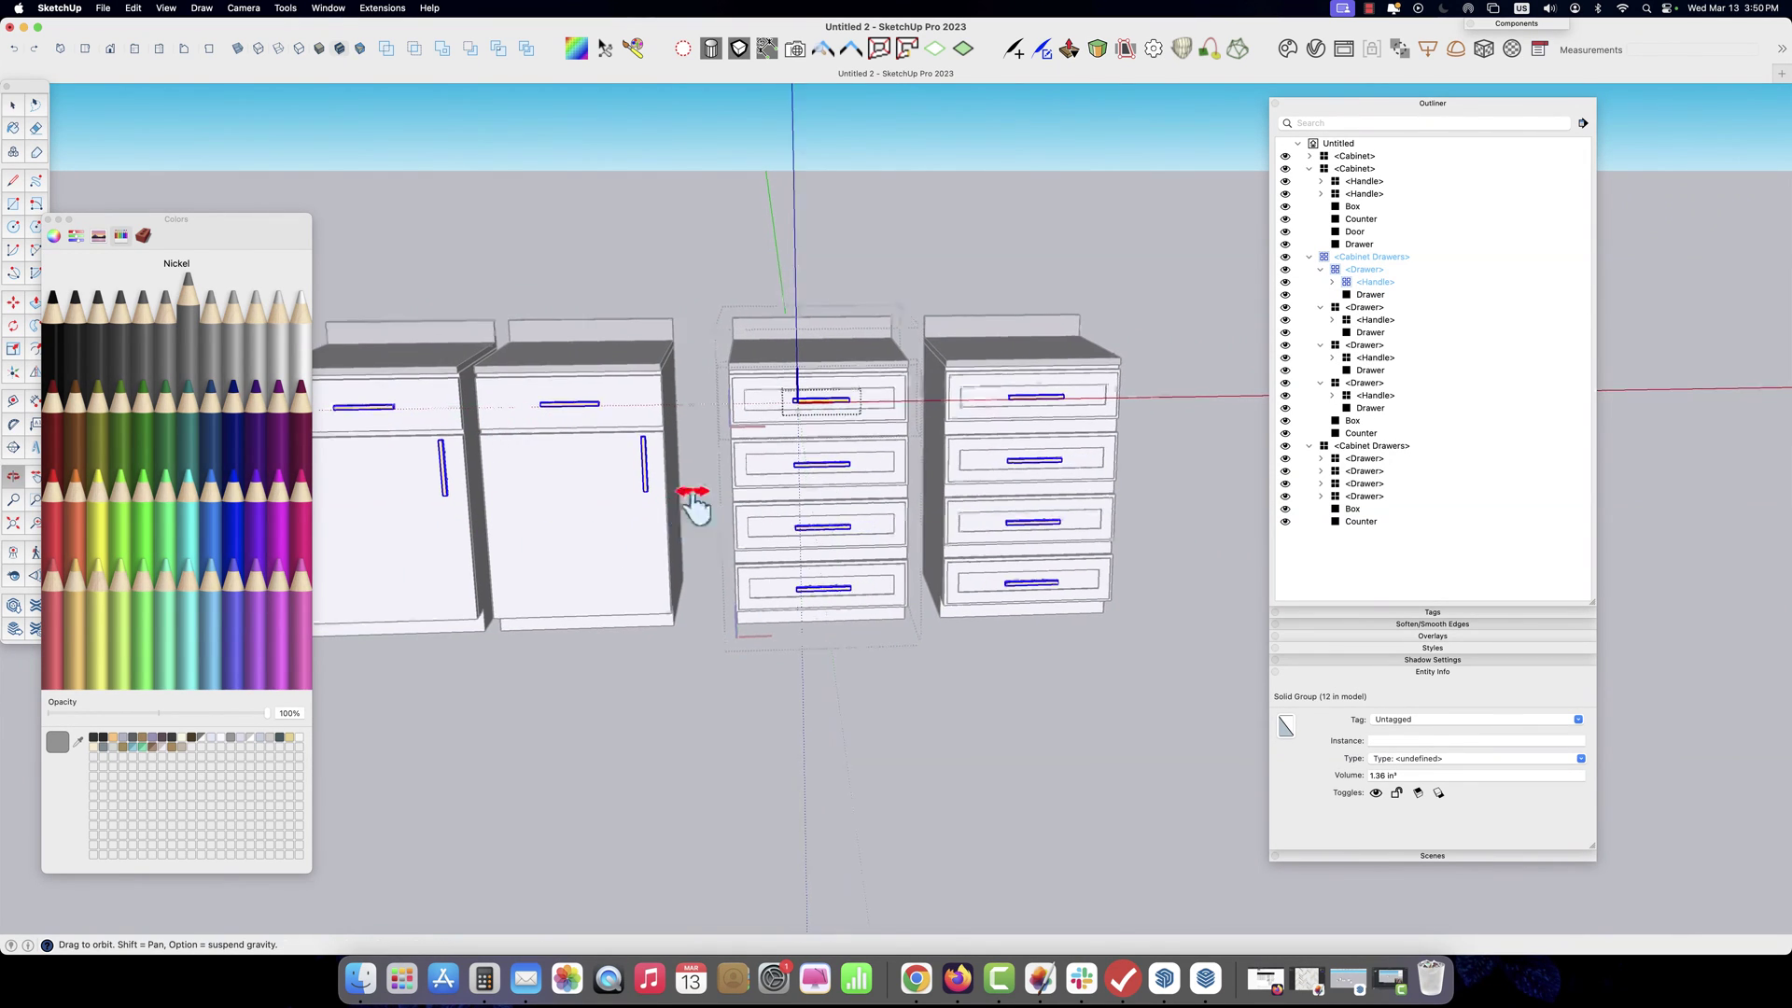
left_click(93, 343)
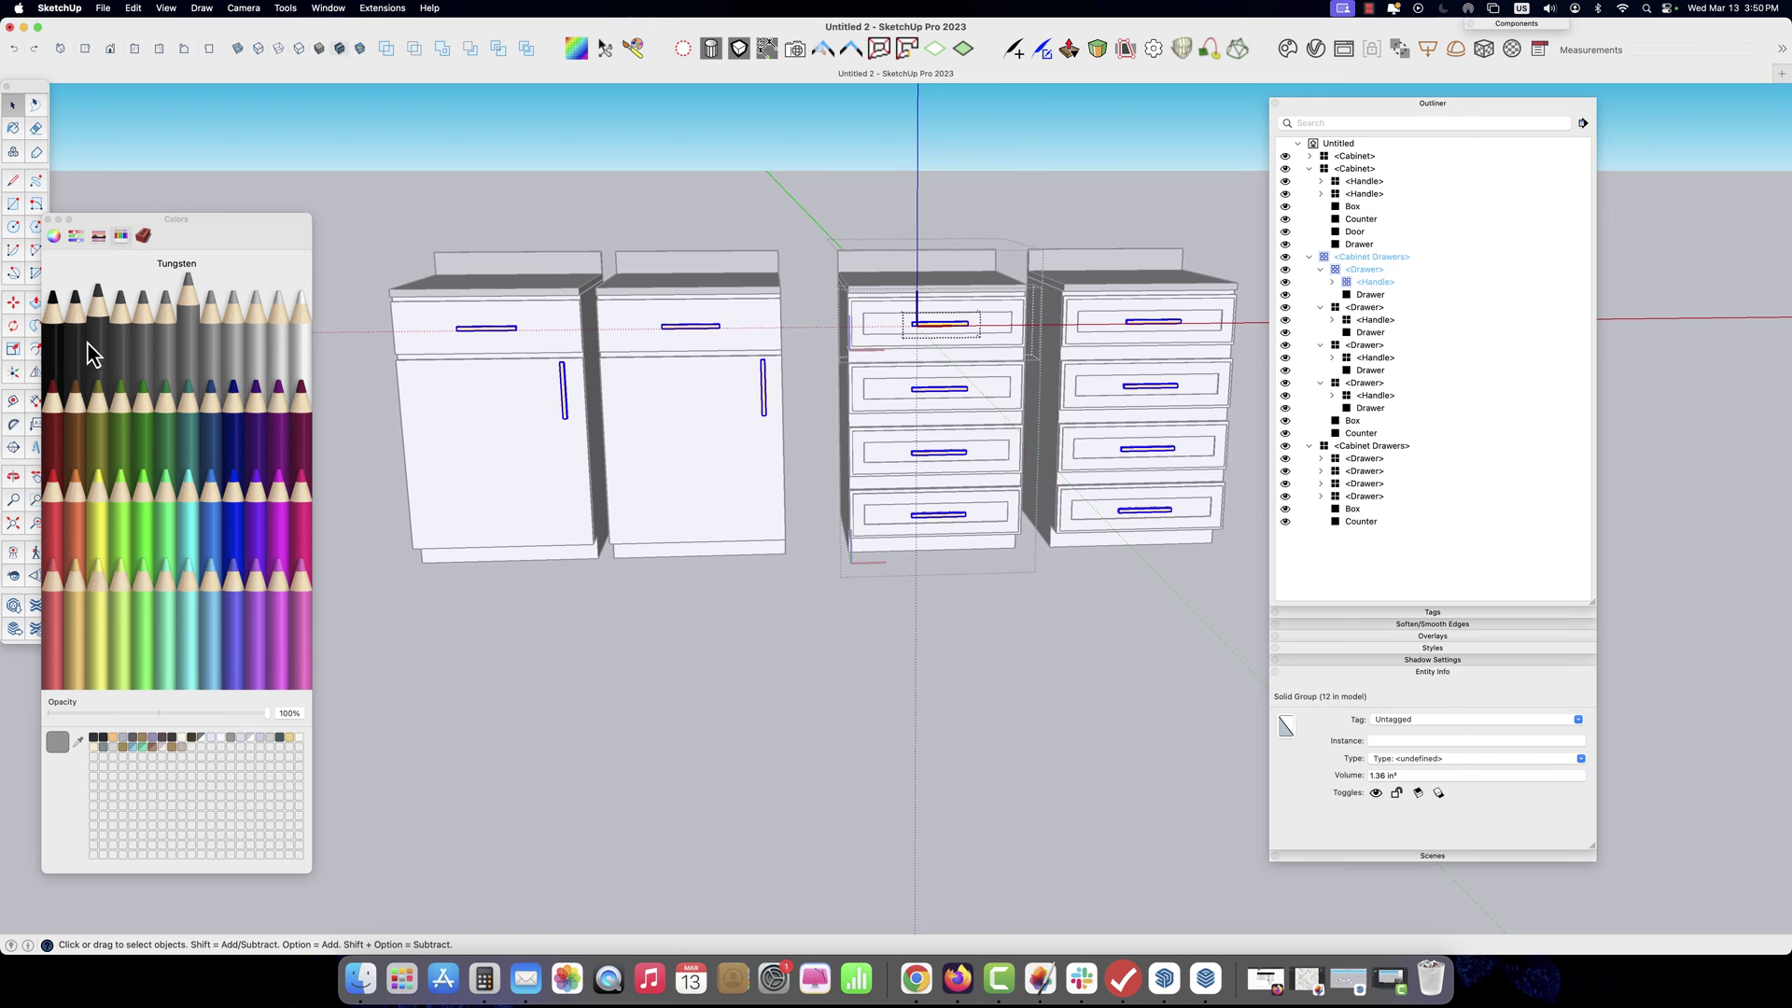
left_click(963, 323)
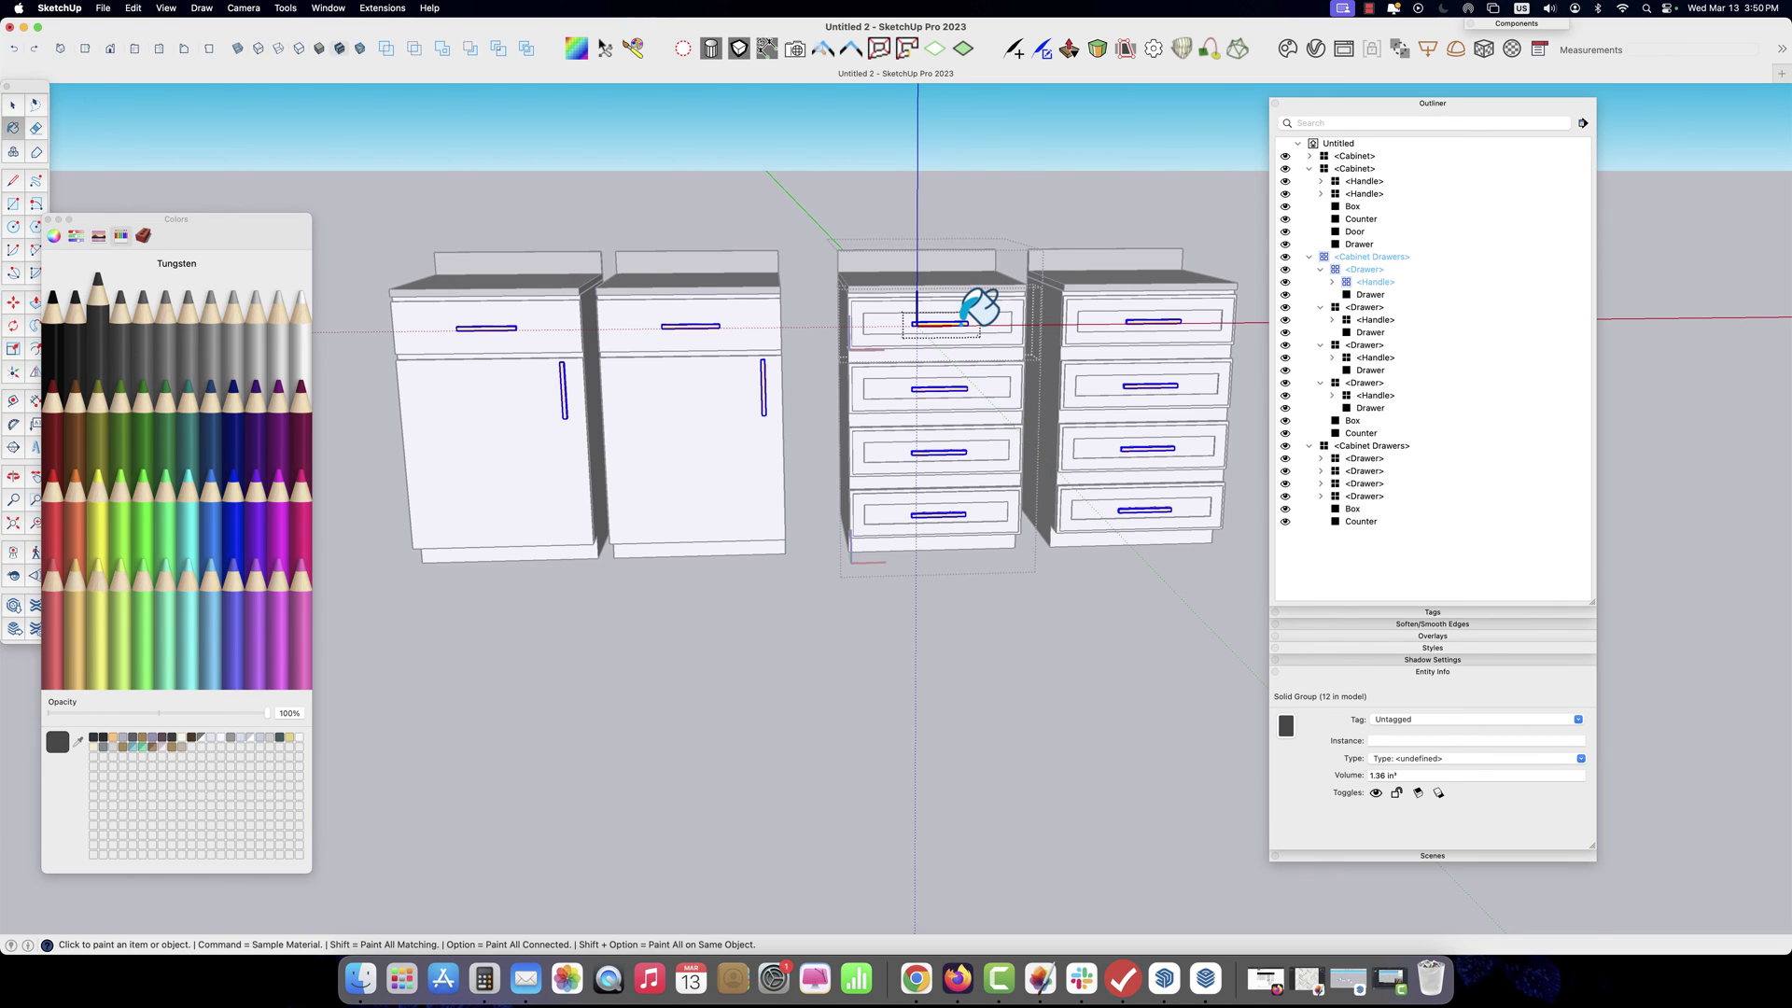
Open the handle group, select all its geometry, paint it Tungsten and close every nested component
key("space")
triple_click(960, 321)
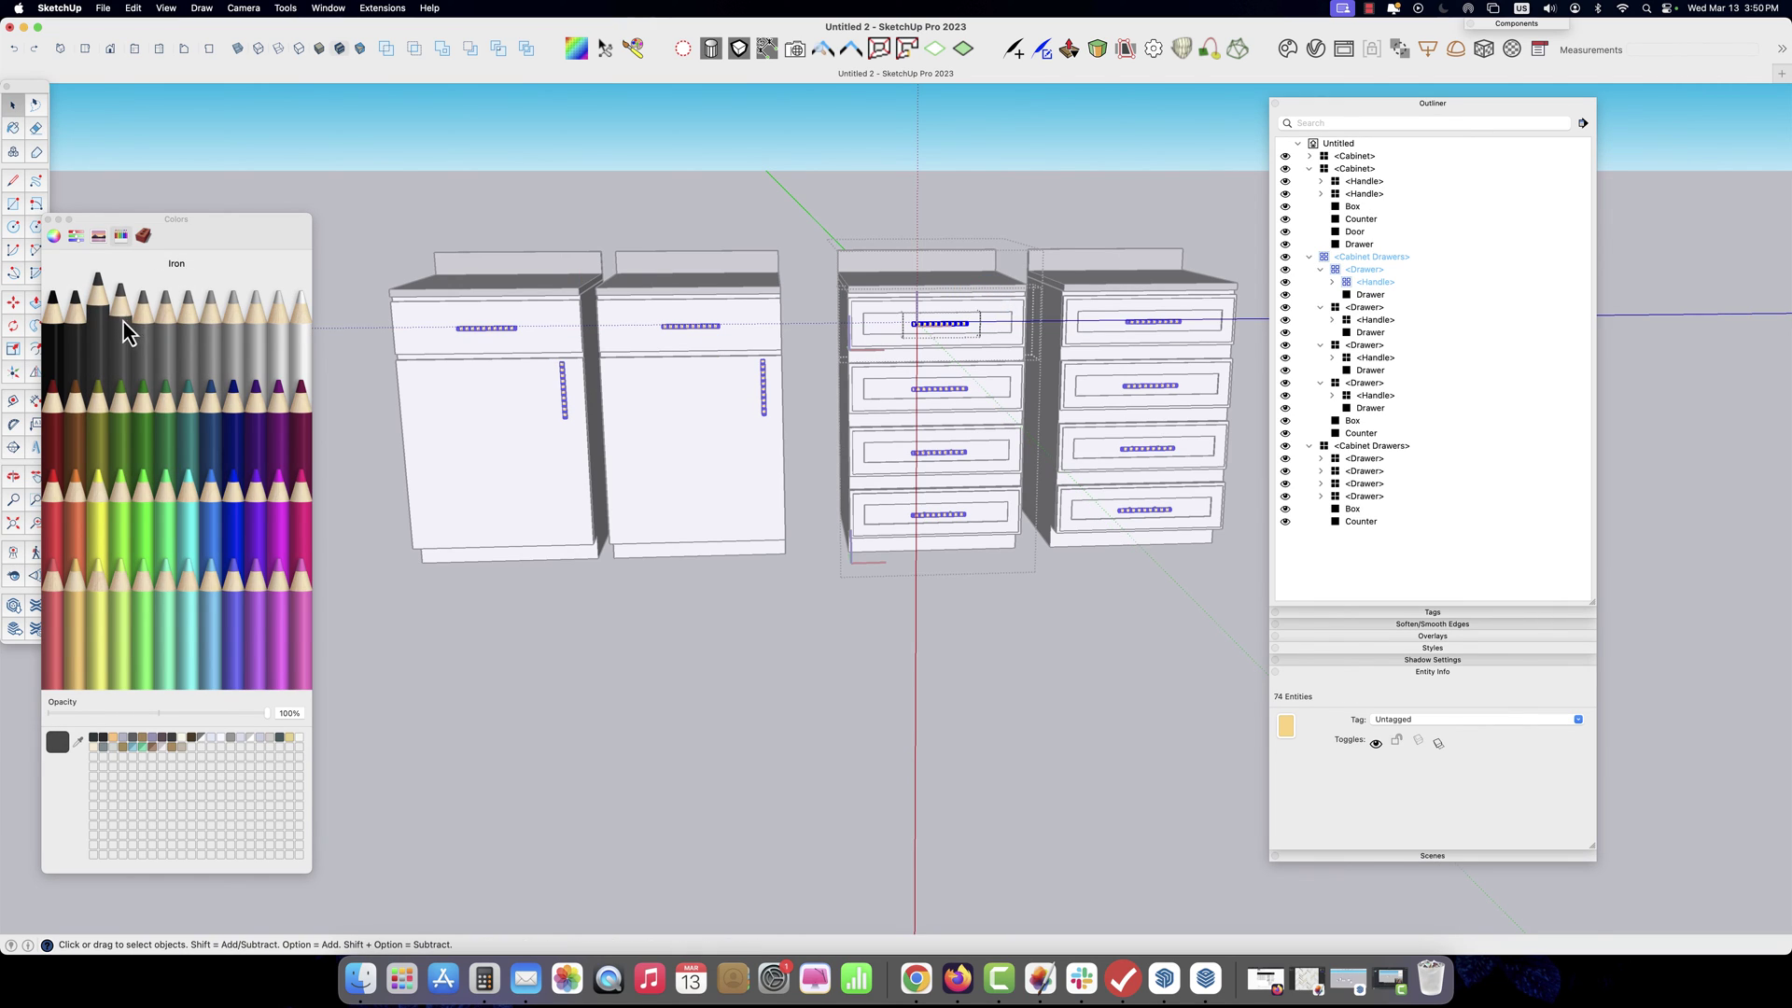
left_click(13, 127)
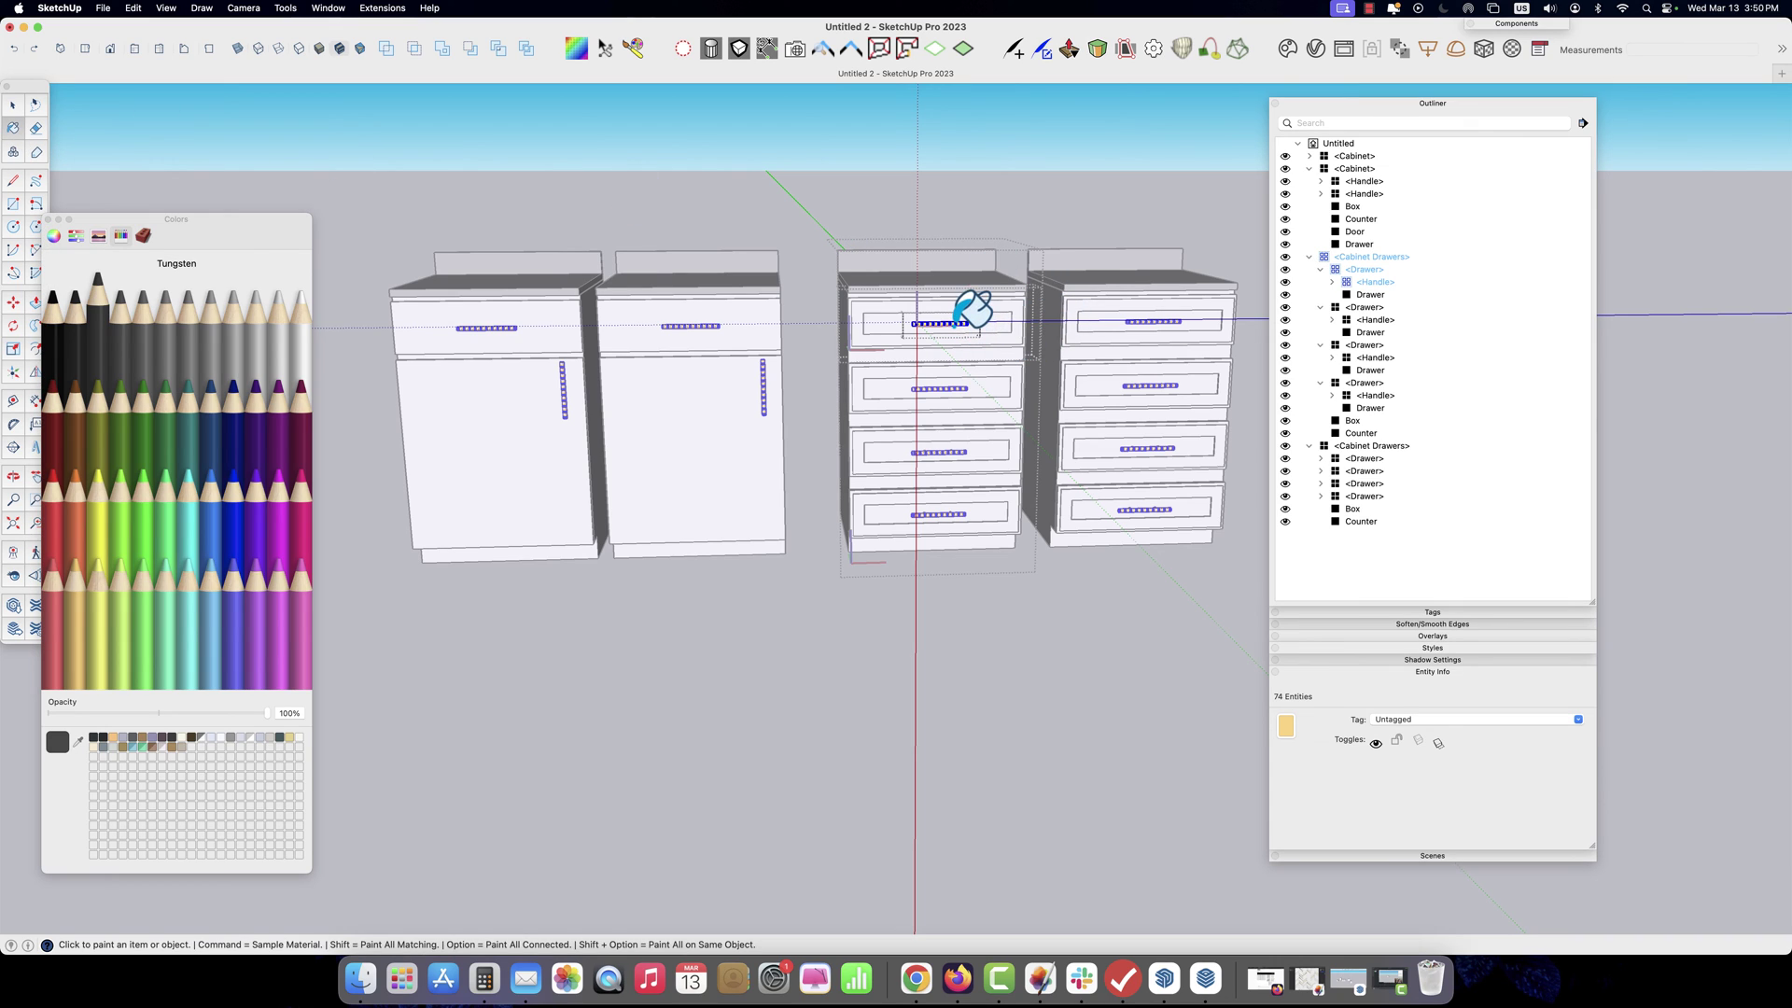
key("space")
key("Escape")
key("Escape")
key("Escape")
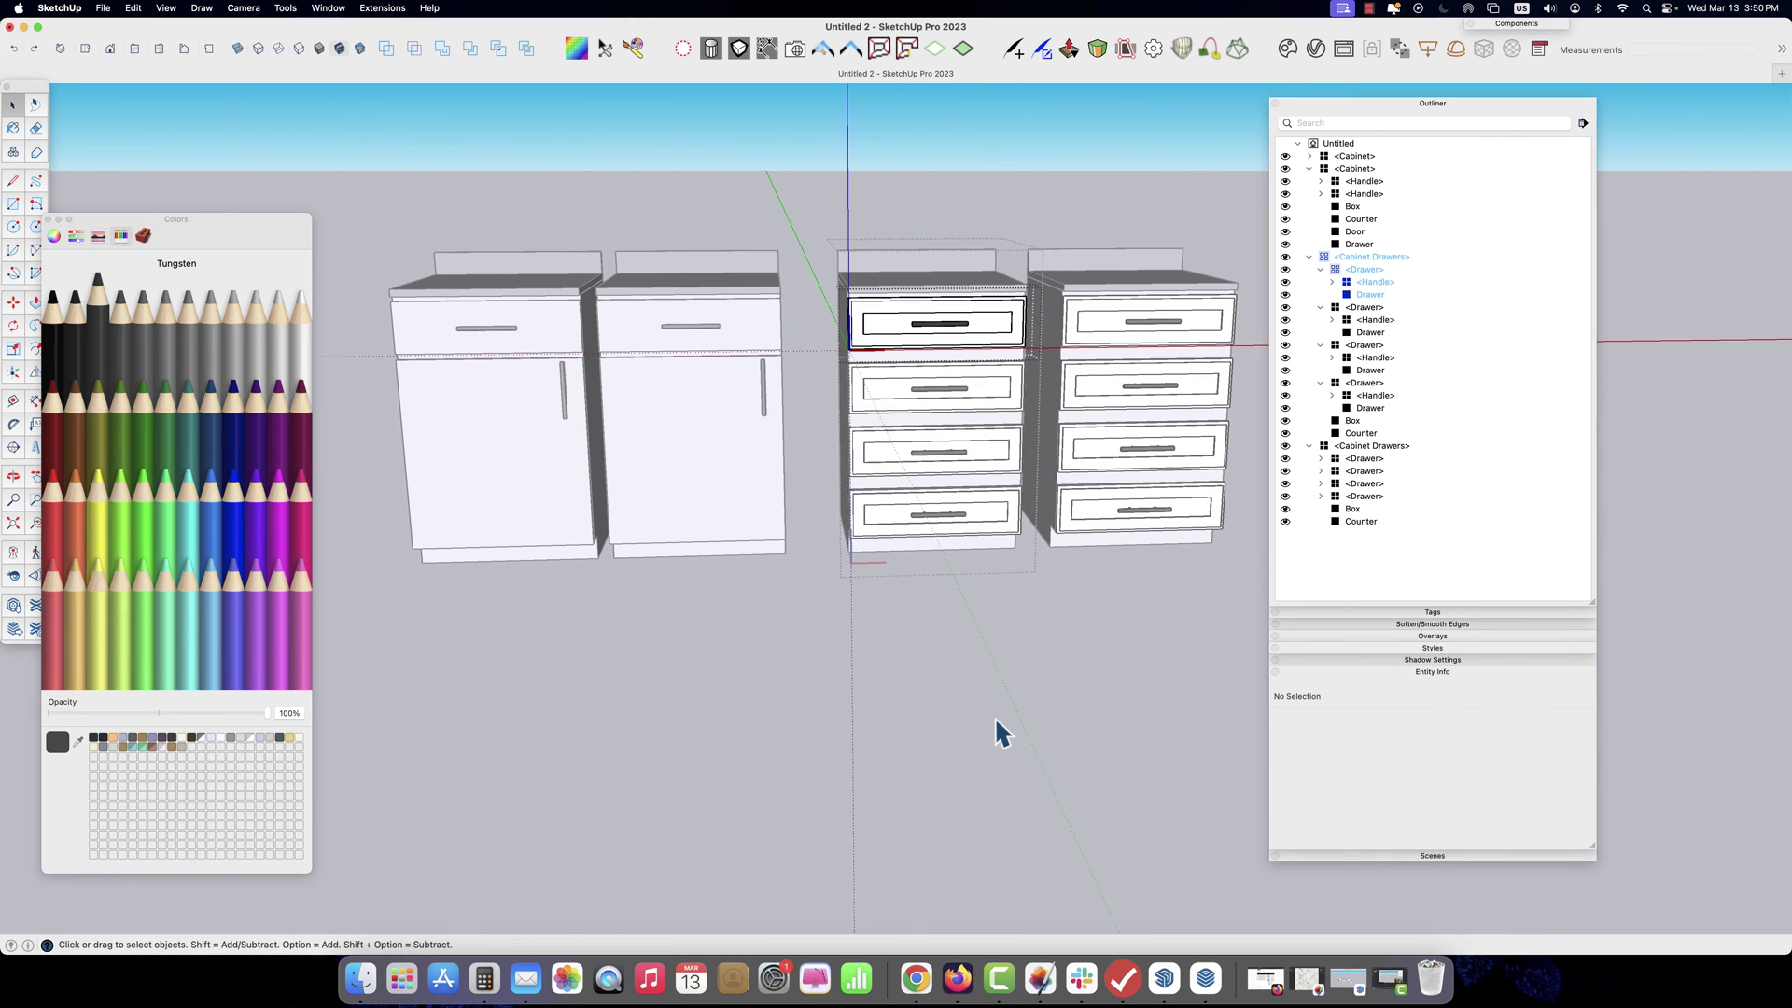
key("Escape")
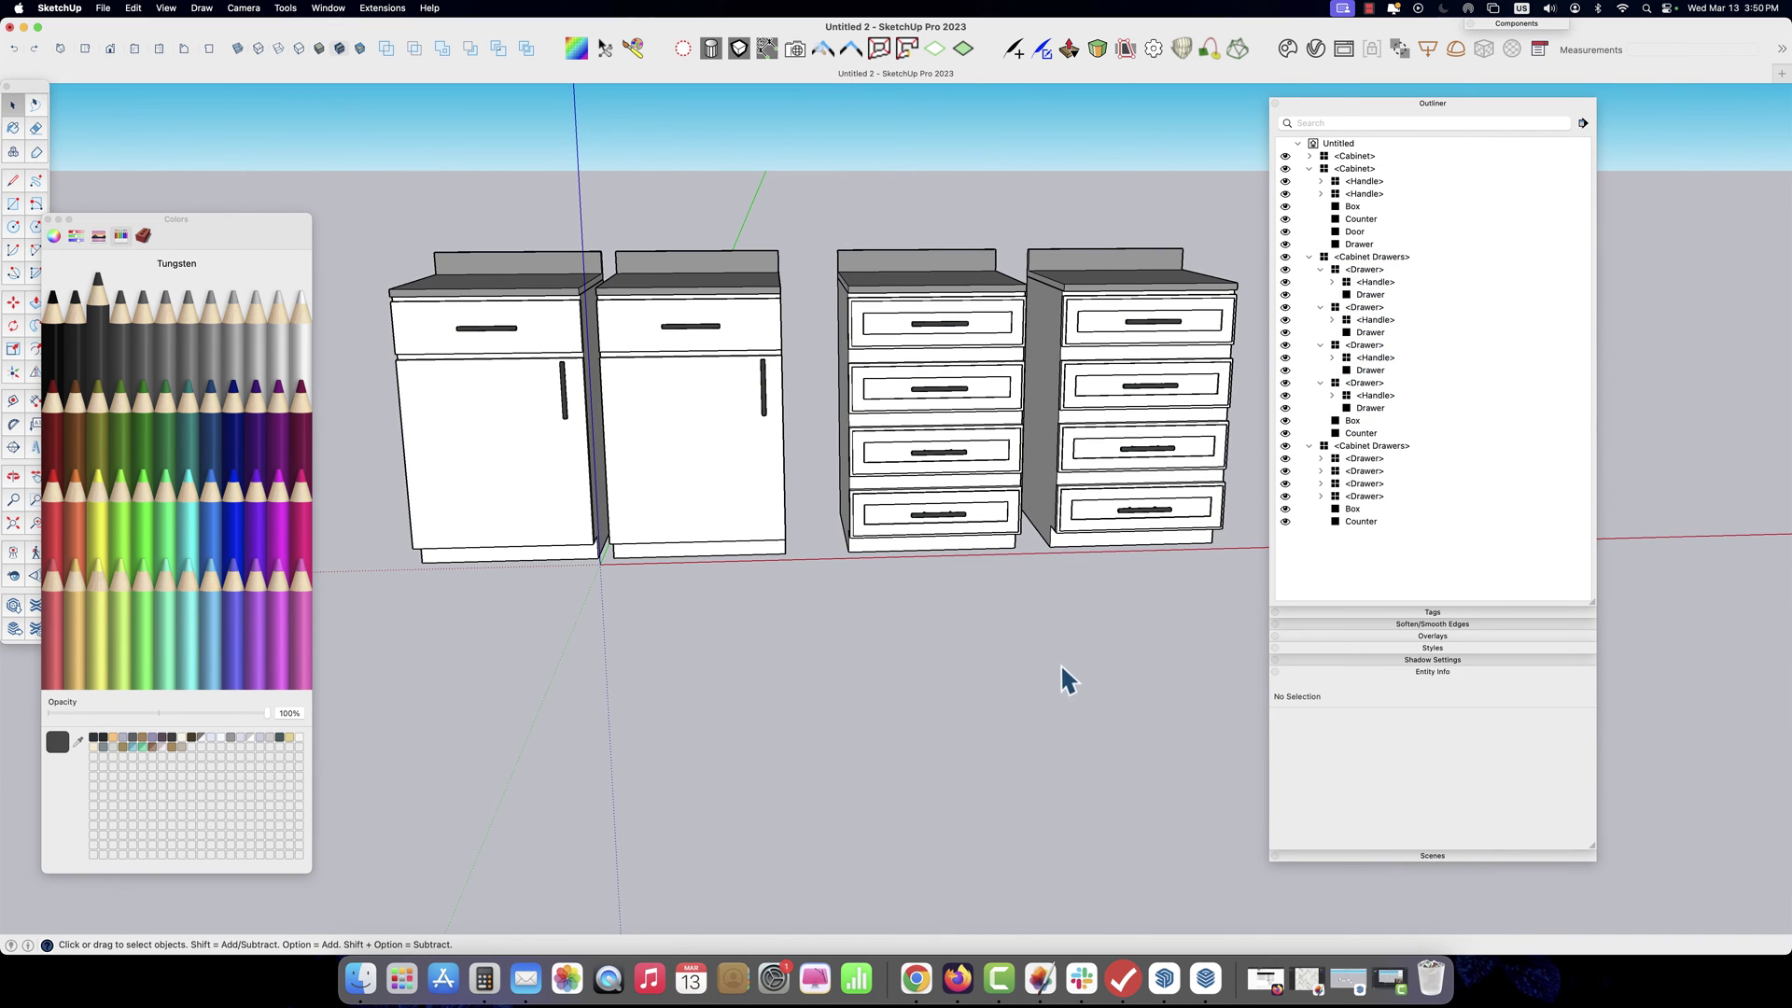
Open the first Cabinet Drawers component and delete its lower three drawers
middle_click_drag(1063, 680, 1022, 660)
scroll(943, 519, "up", 5)
double_click(954, 575)
left_click(984, 411)
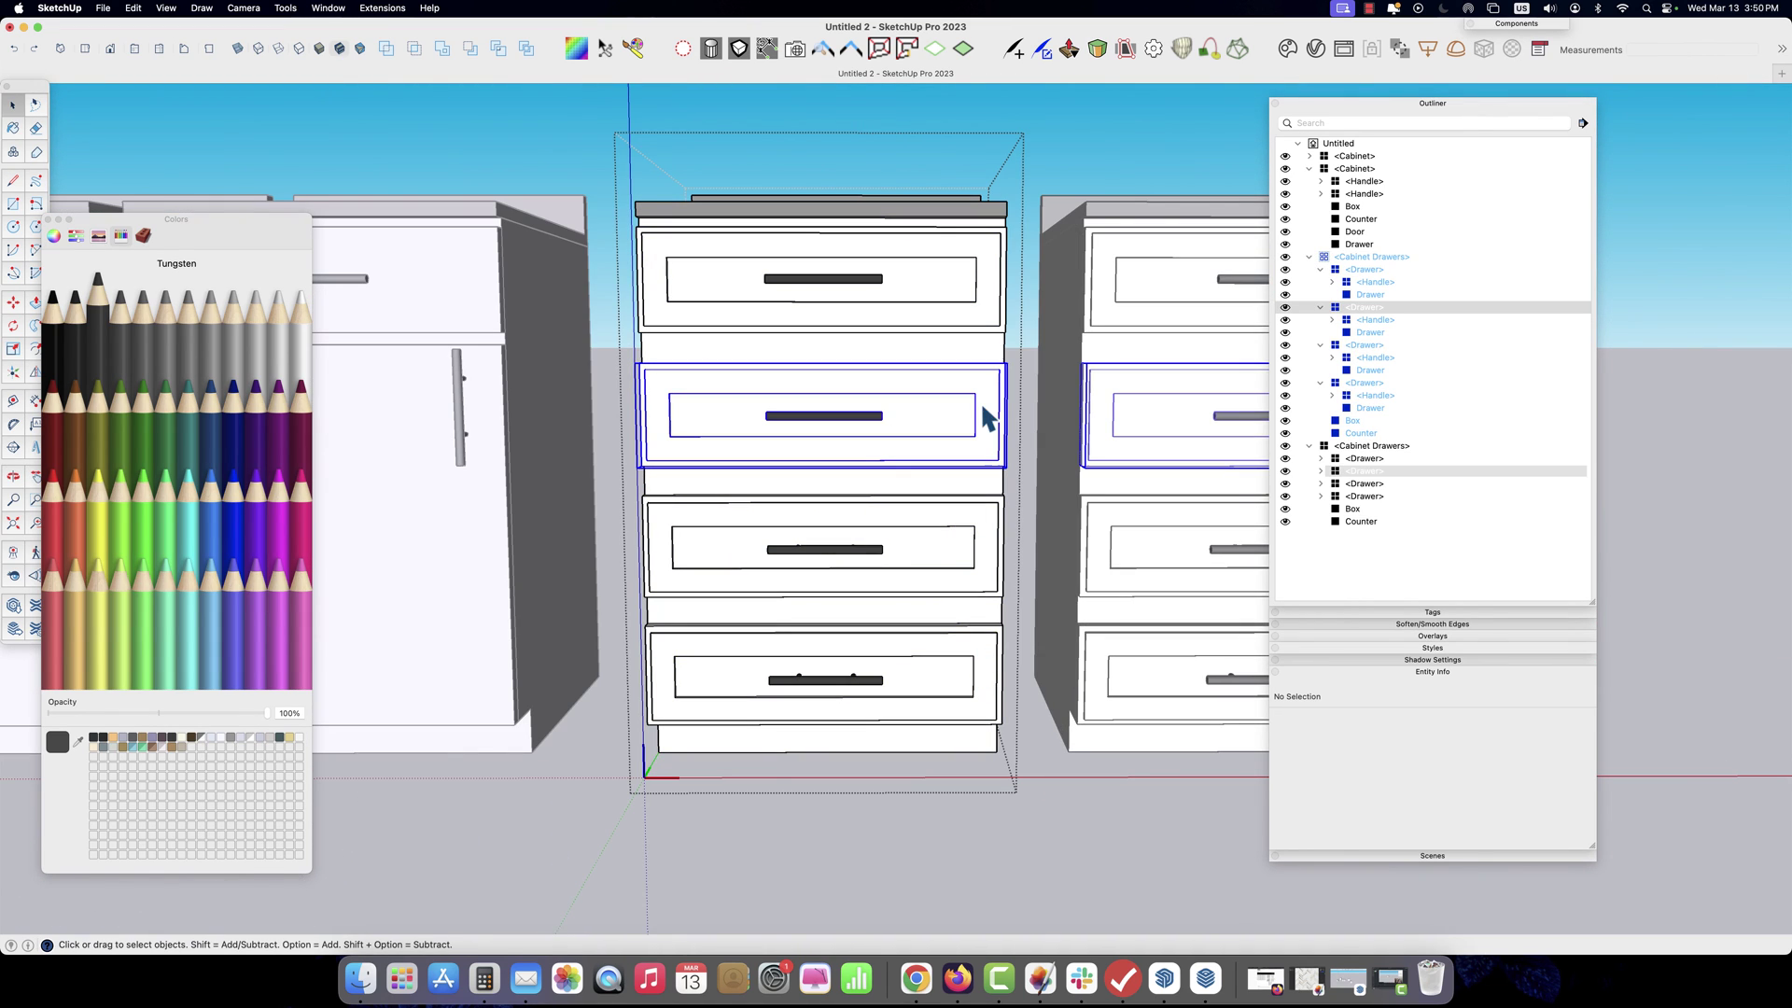
key("Delete")
left_click(991, 530)
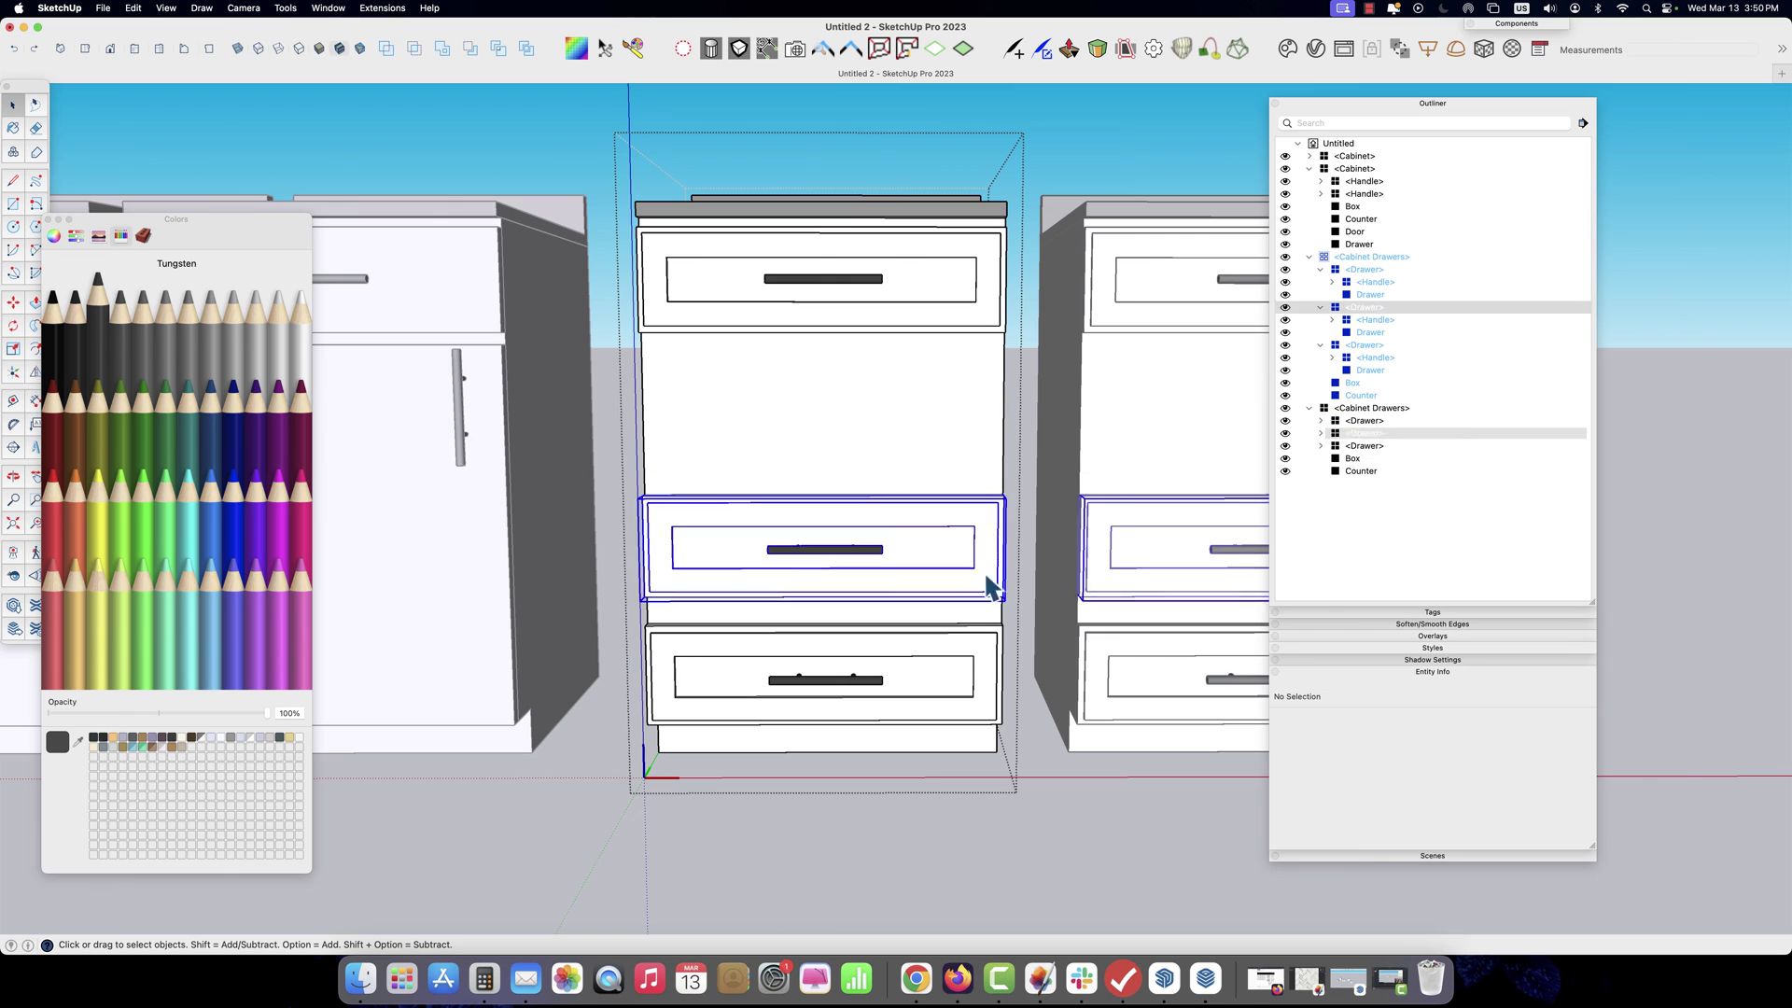
key("Delete")
left_click(989, 671)
key("Delete")
Draw a line down the box's front vertical corner from under the counter and divide it into four equal segments
middle_click_drag(989, 672, 845, 379)
left_click(917, 479)
key("l")
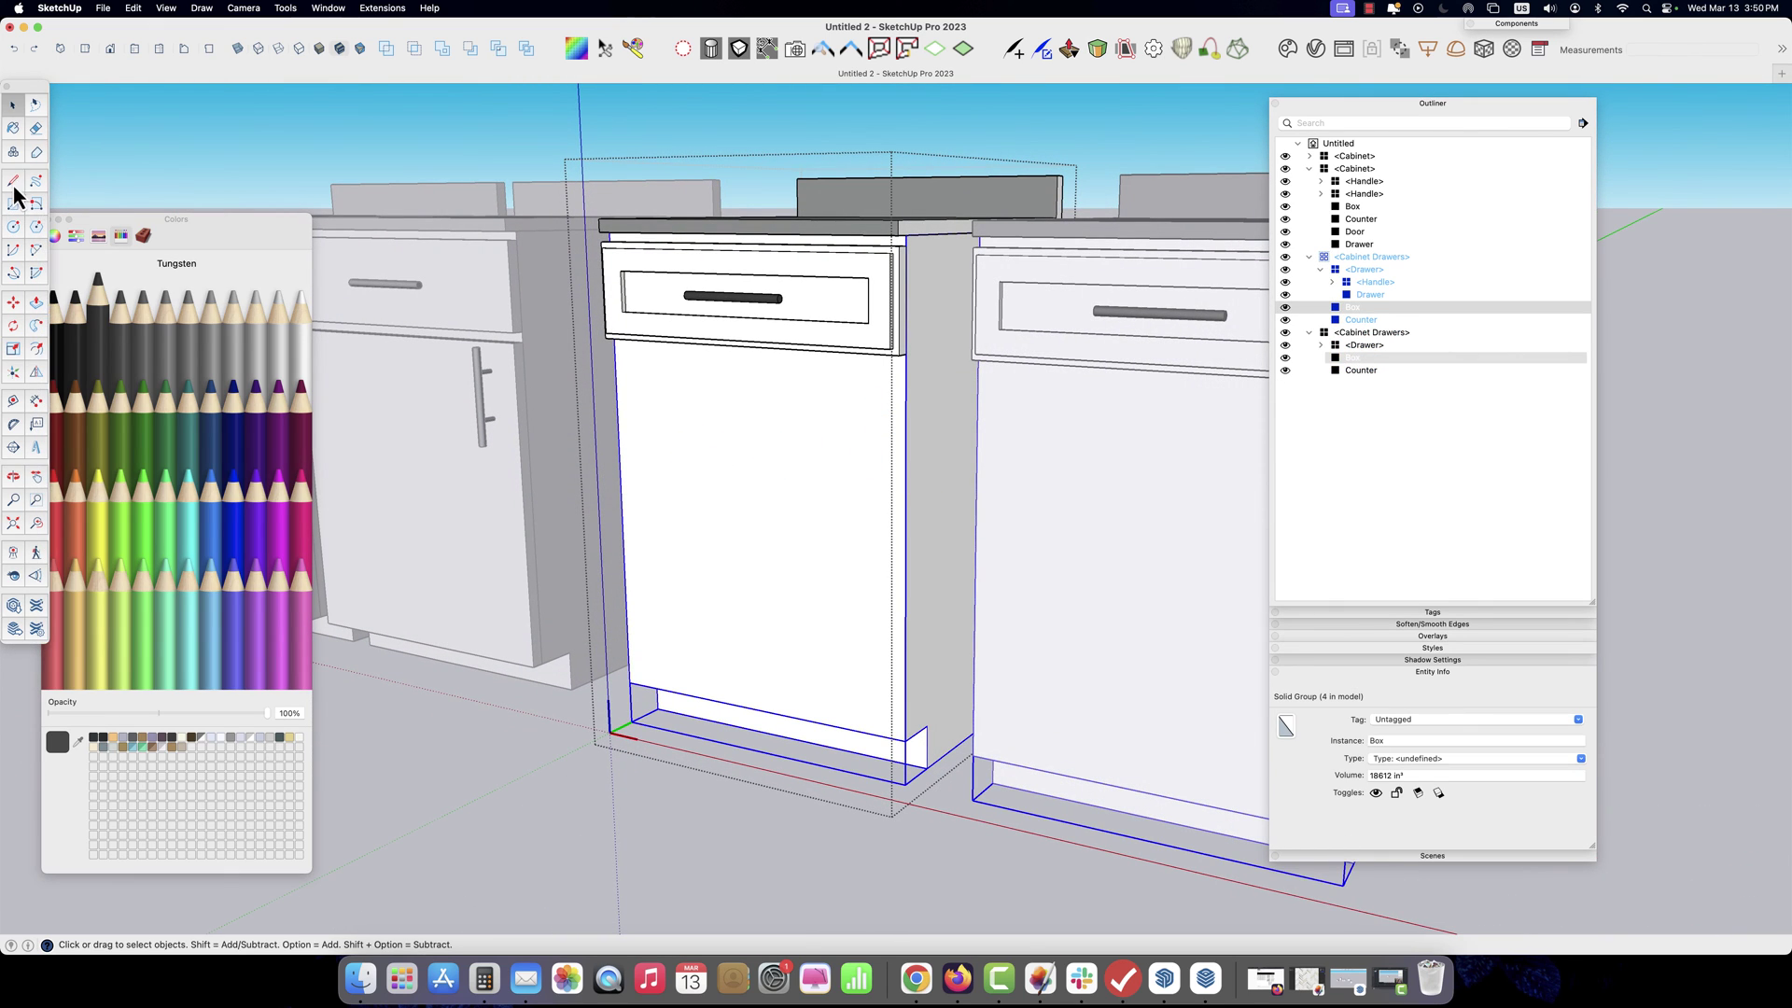
left_click(905, 245)
left_click(905, 740)
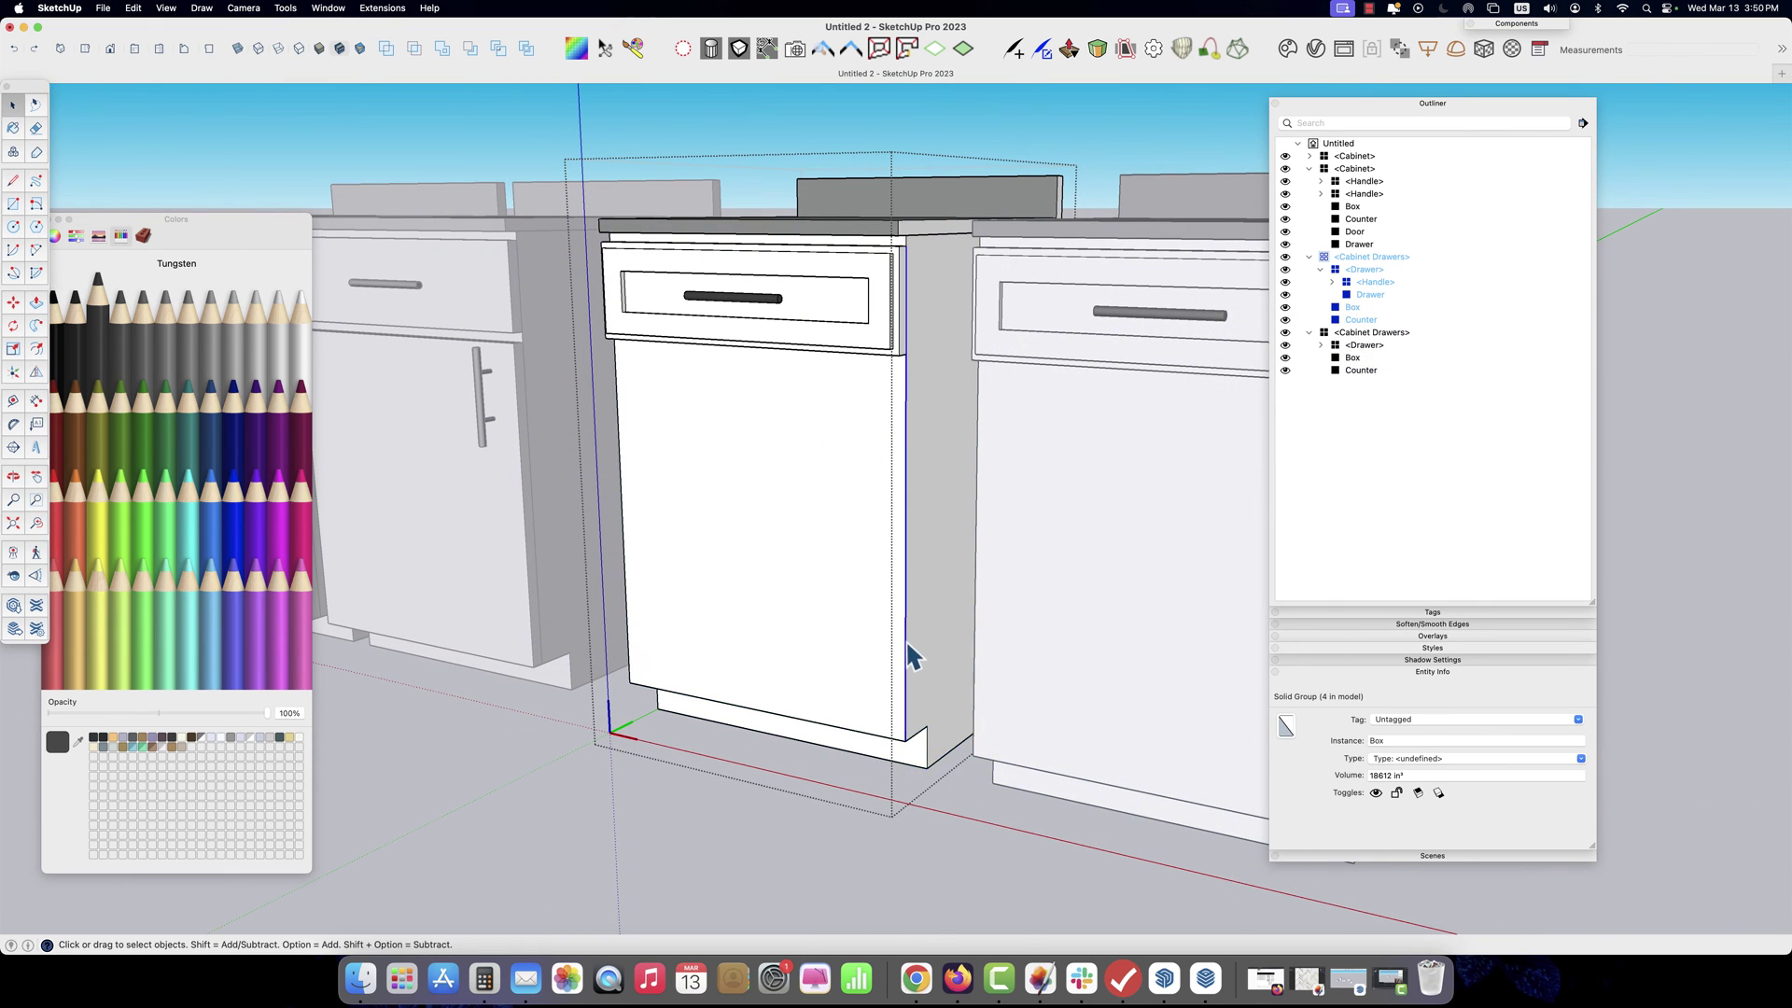
right_click(976, 625)
left_click(976, 620)
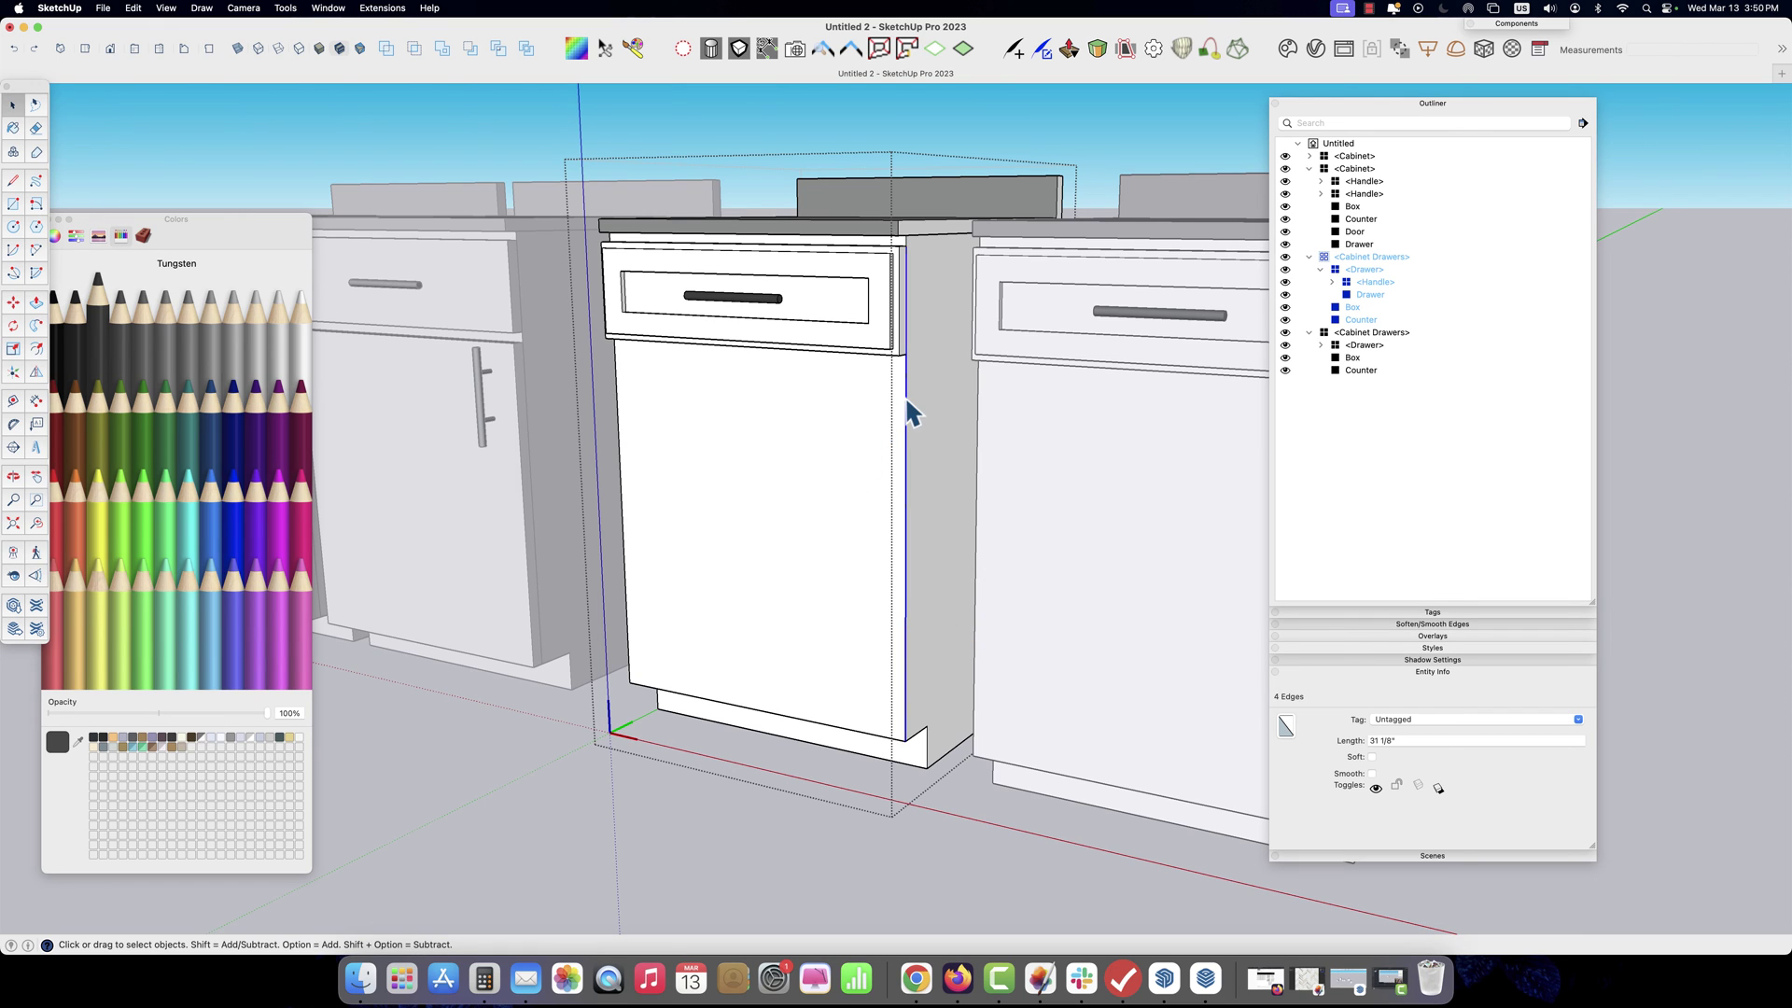
Open the remaining drawer down to its drawer group and move its lower edges down about 1 3/8"
left_click(901, 346)
double_click(902, 345)
left_click(656, 344)
key("super+3")
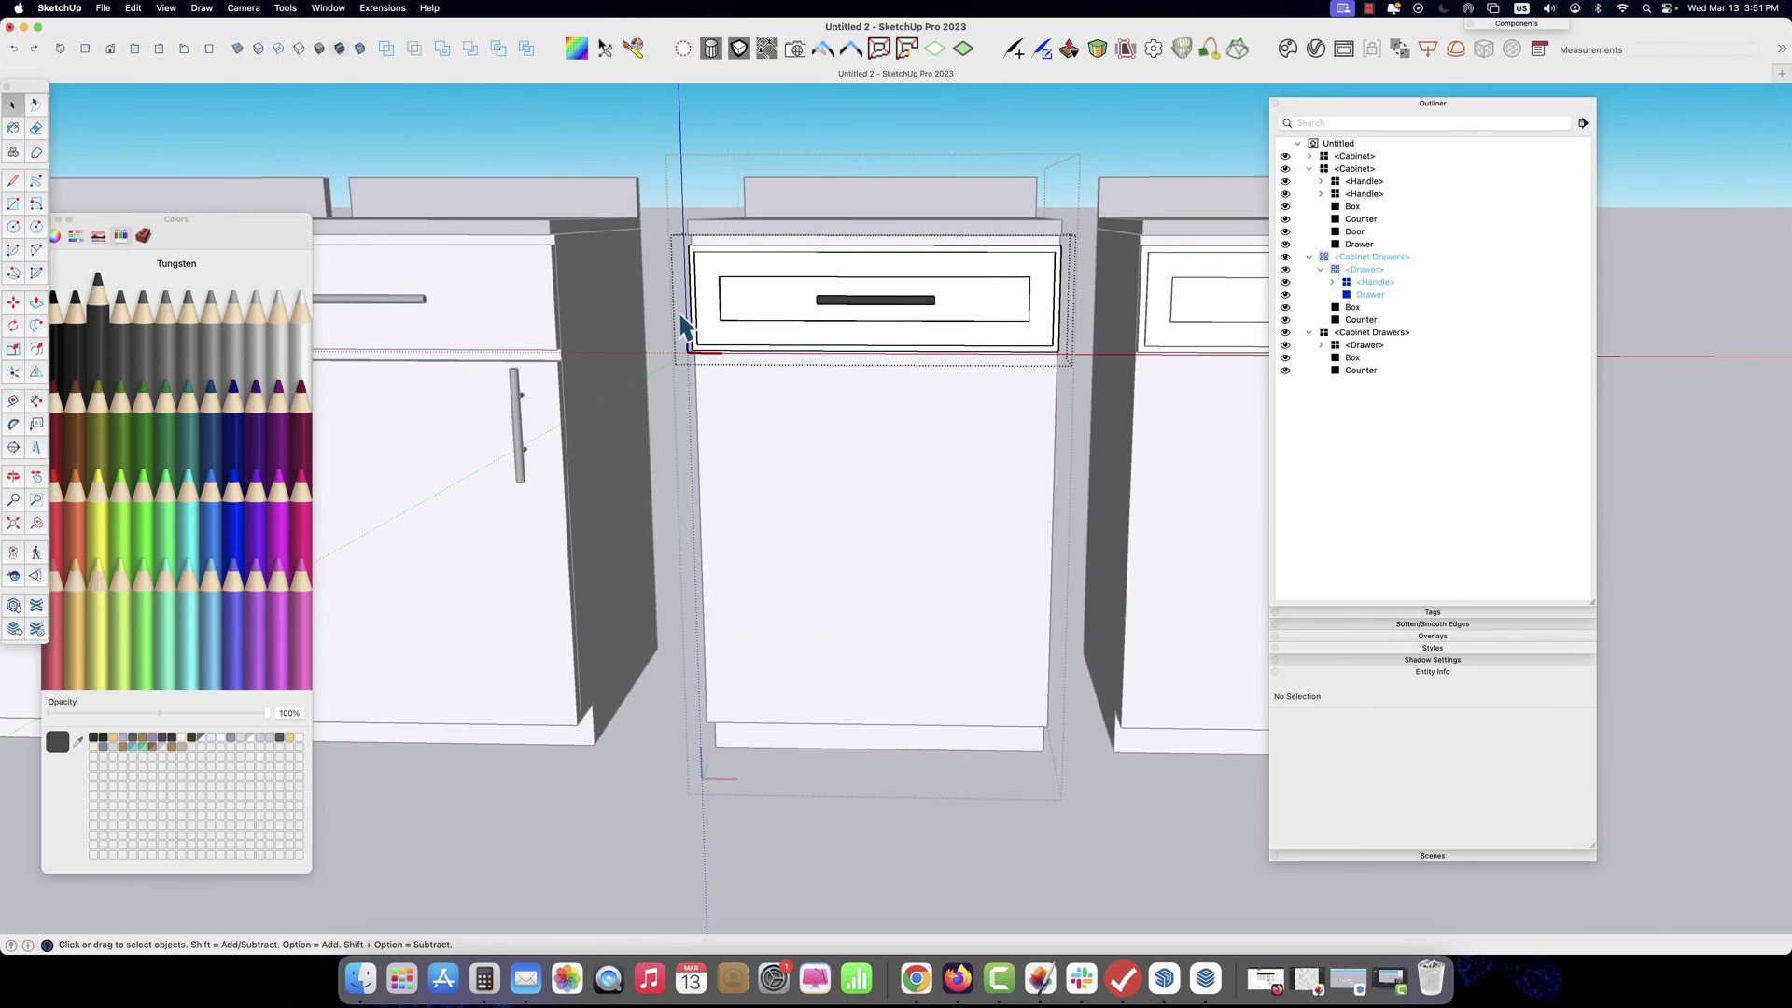
triple_click(911, 388)
scroll(911, 388, "up", 5)
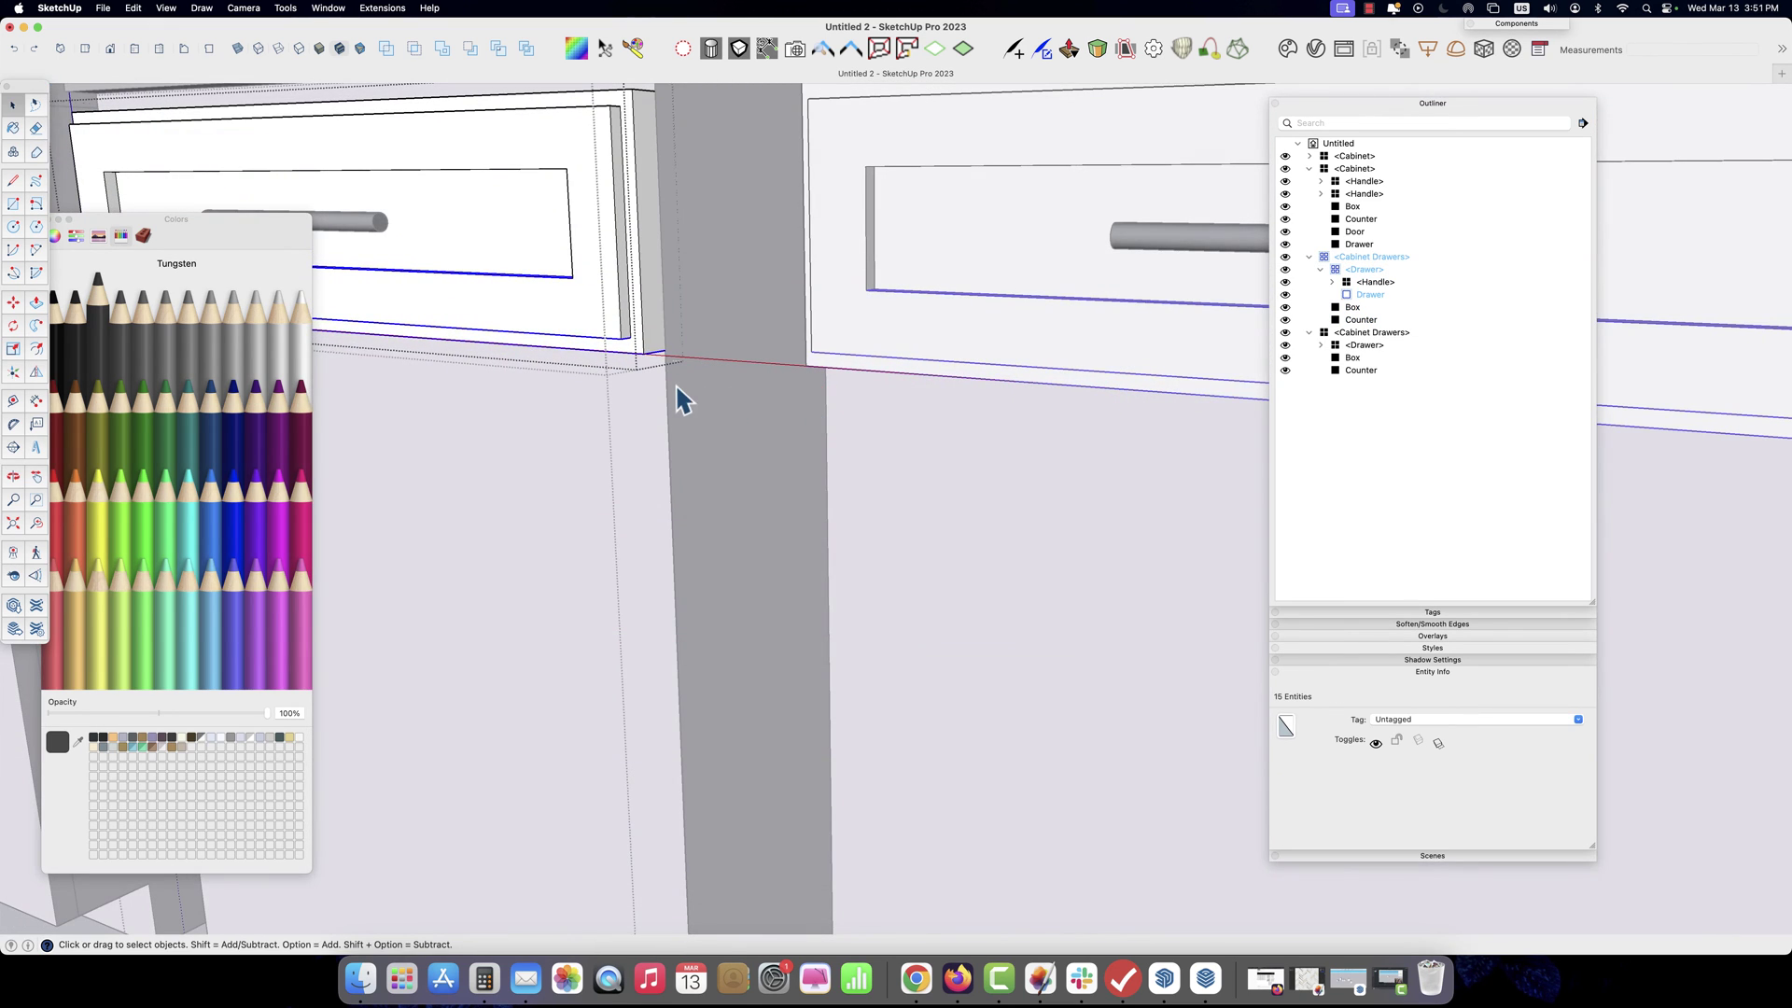
key("m")
left_click(664, 355)
left_click(663, 400)
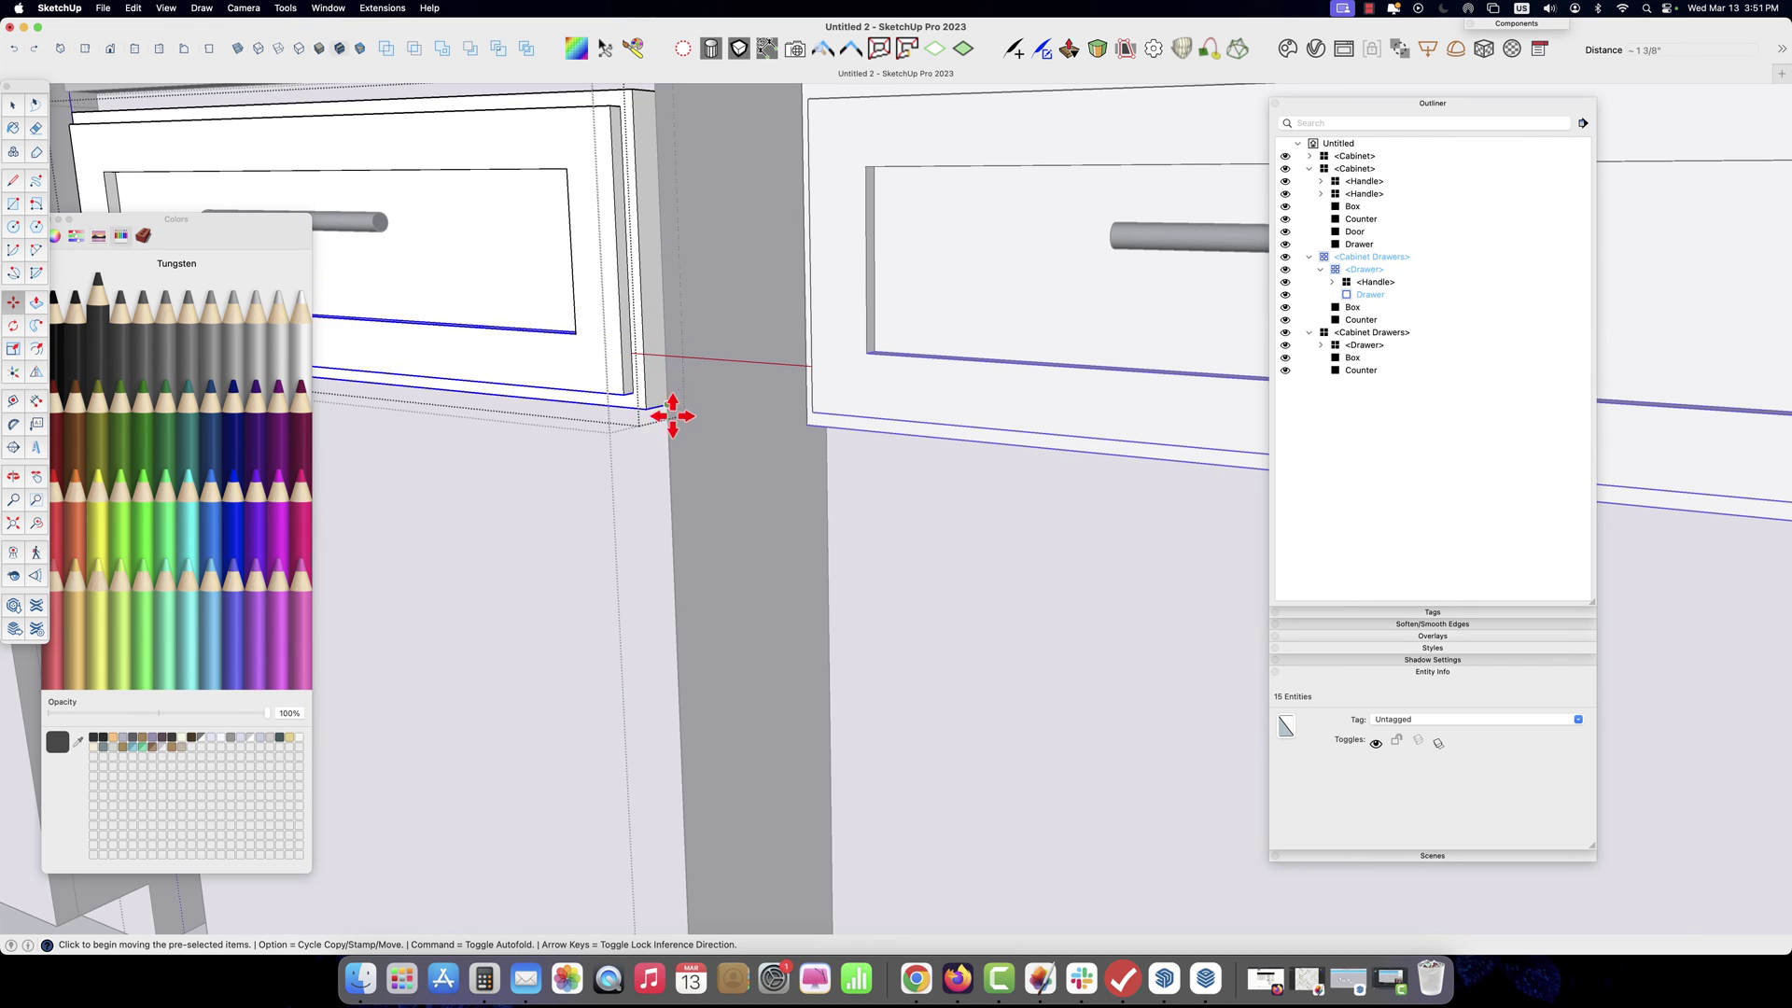
Copy the Drawer component down about 7 3/4", array it to three copies along the cabinet front and close the Cabinet Drawers component
key("super+z")
key("alt")
left_click(692, 296)
left_click(701, 450)
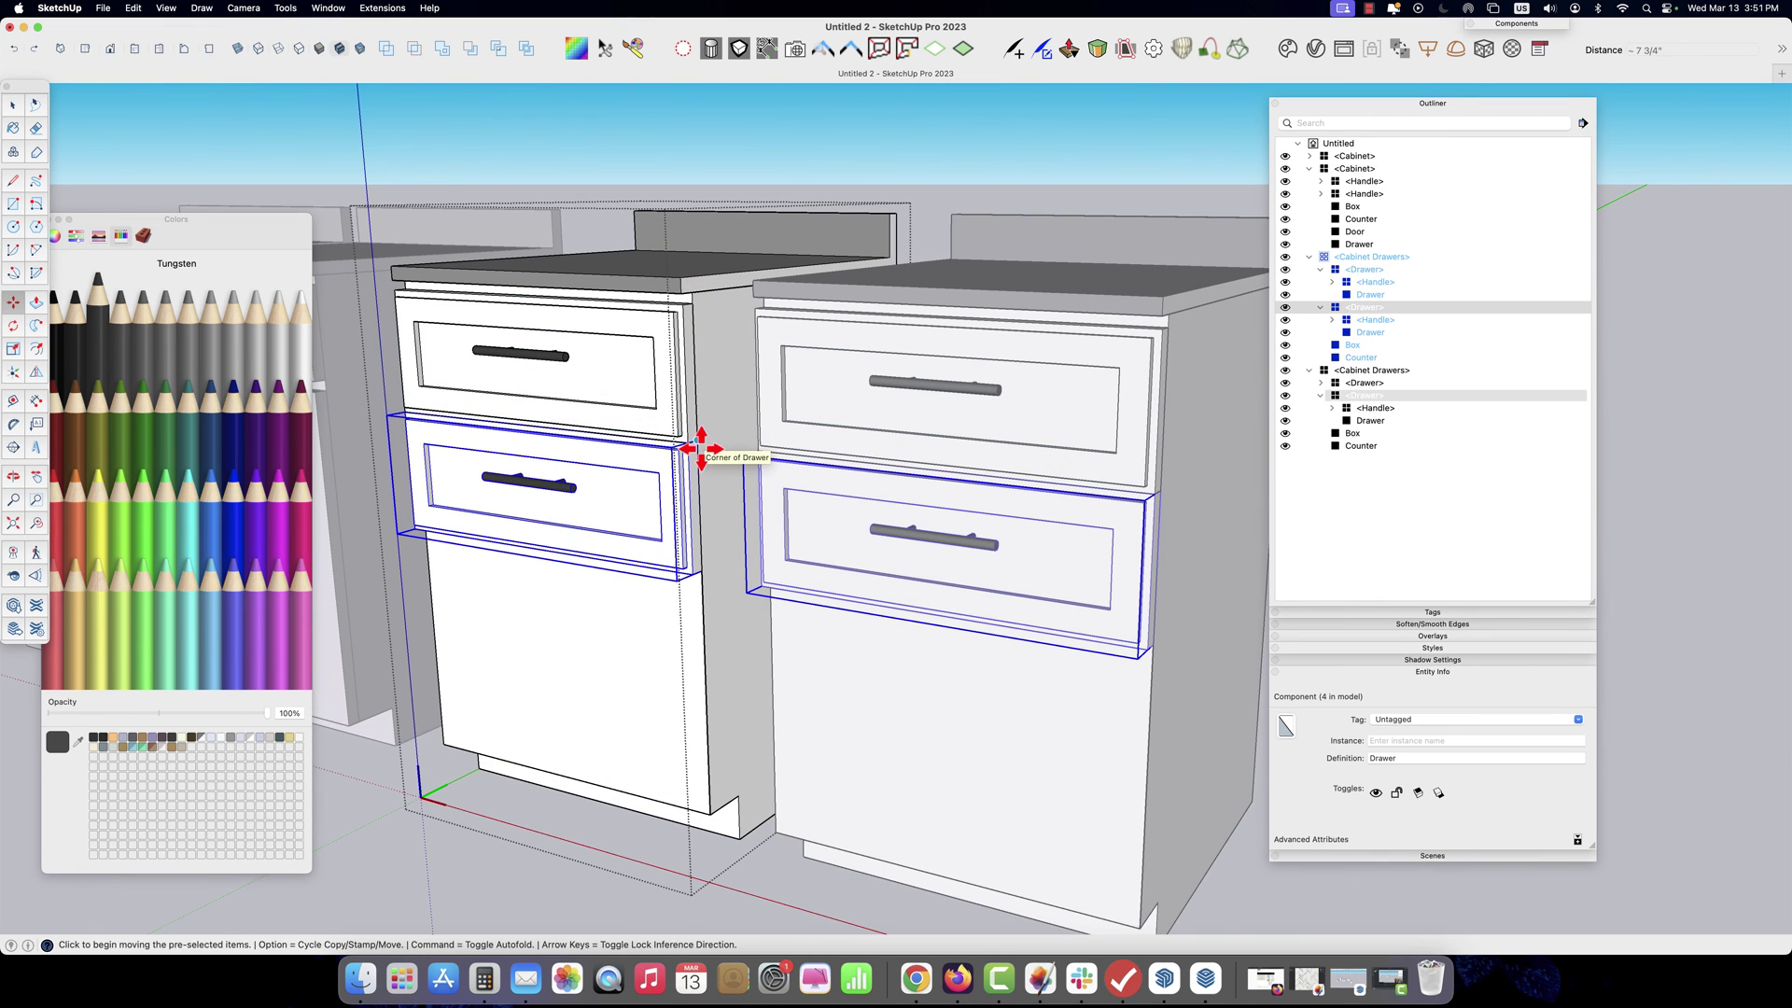
key("Return")
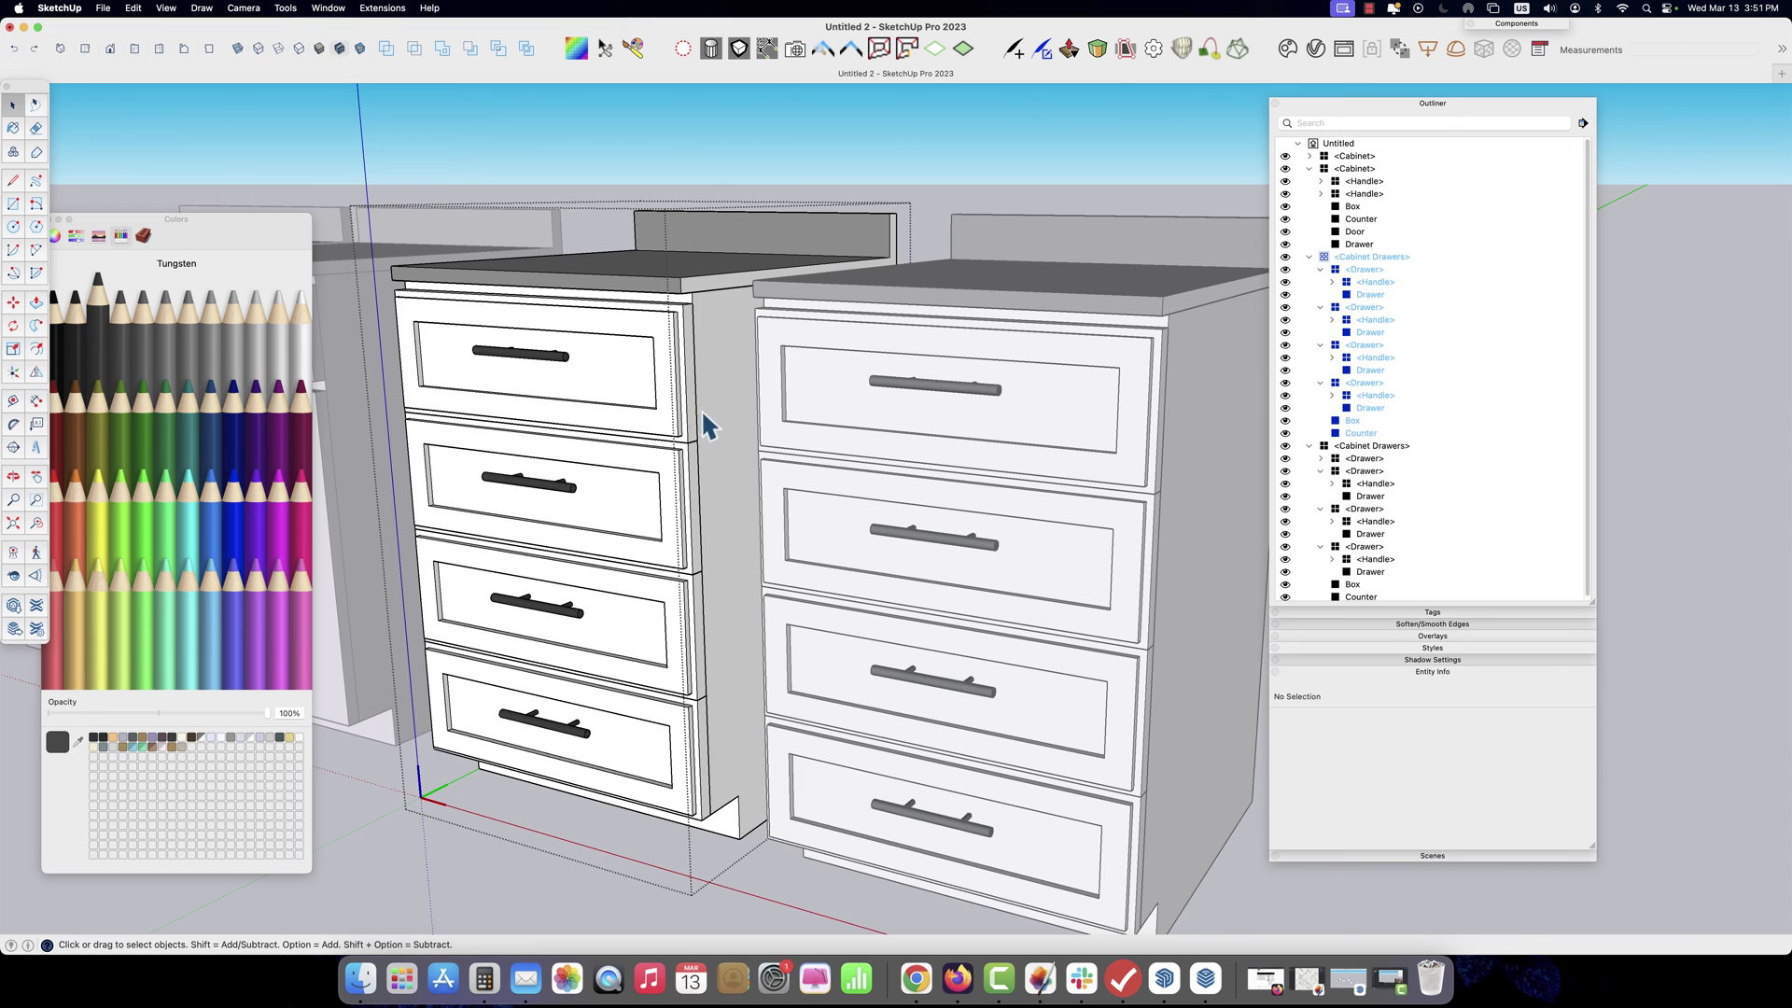
middle_click_drag(701, 409, 918, 737)
key("space")
left_click(910, 830)
middle_click_drag(909, 831, 911, 791)
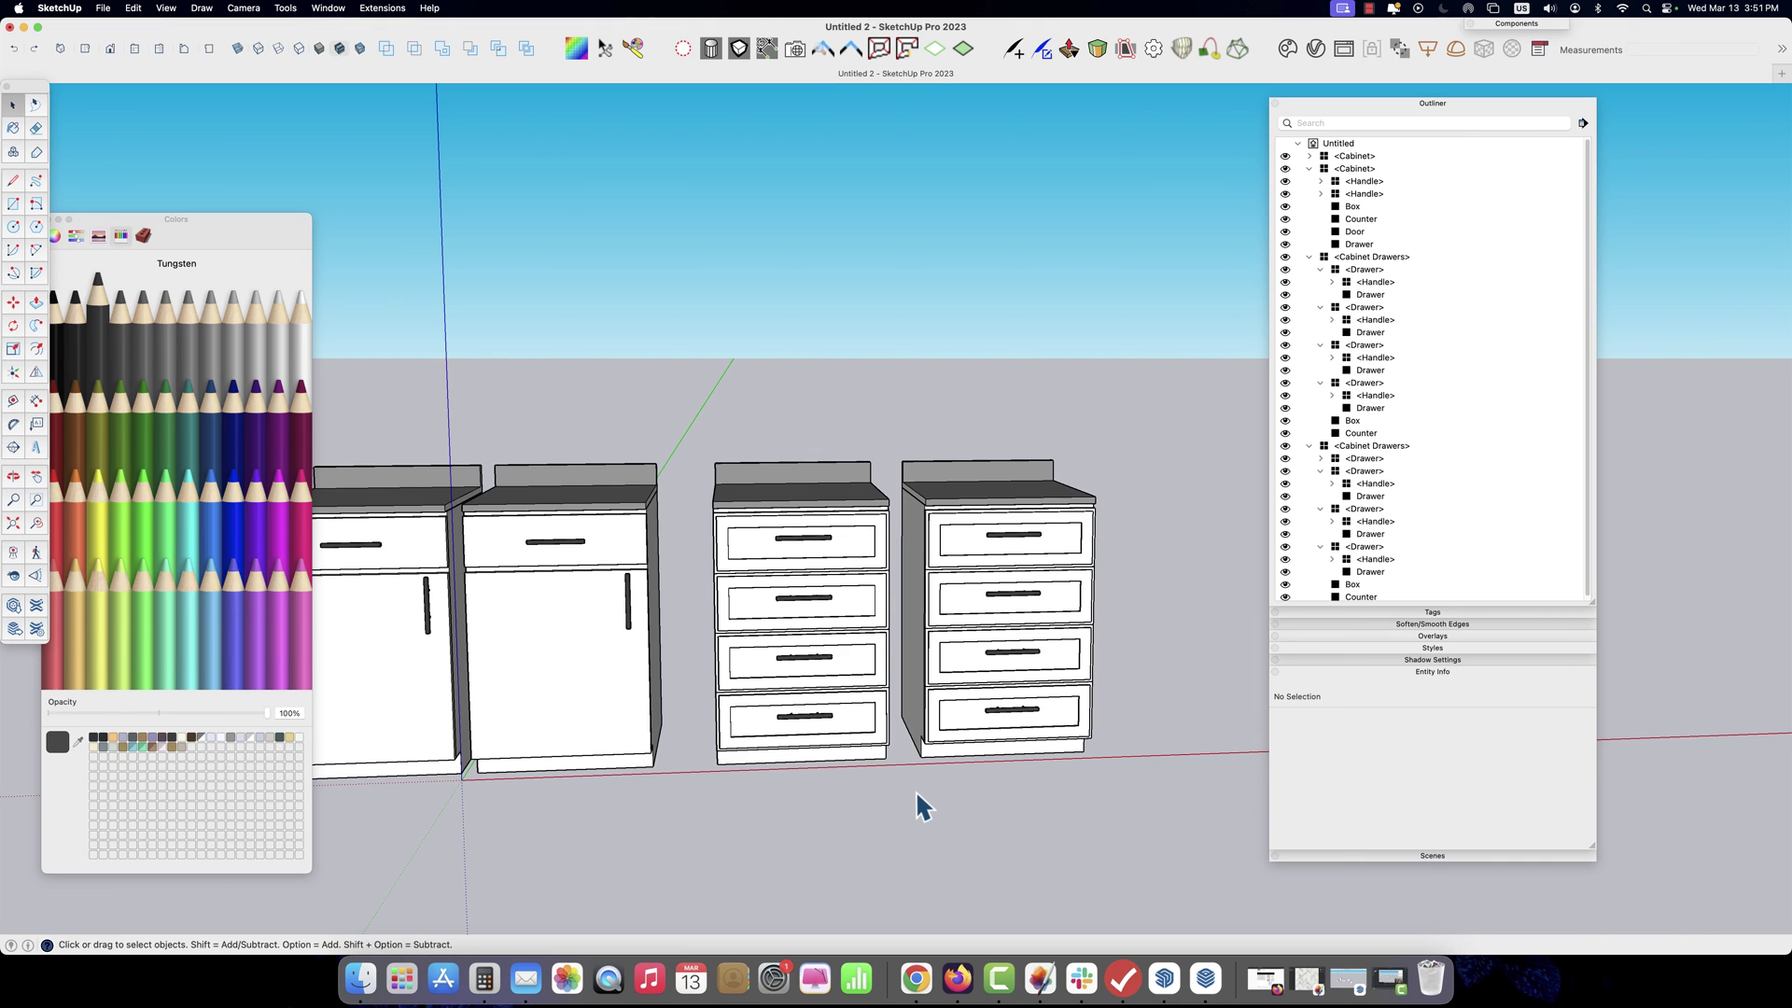
Open the first drawer cabinet's Counter group, paint all its geometry with the Ocean color and close the component
double_click(821, 485)
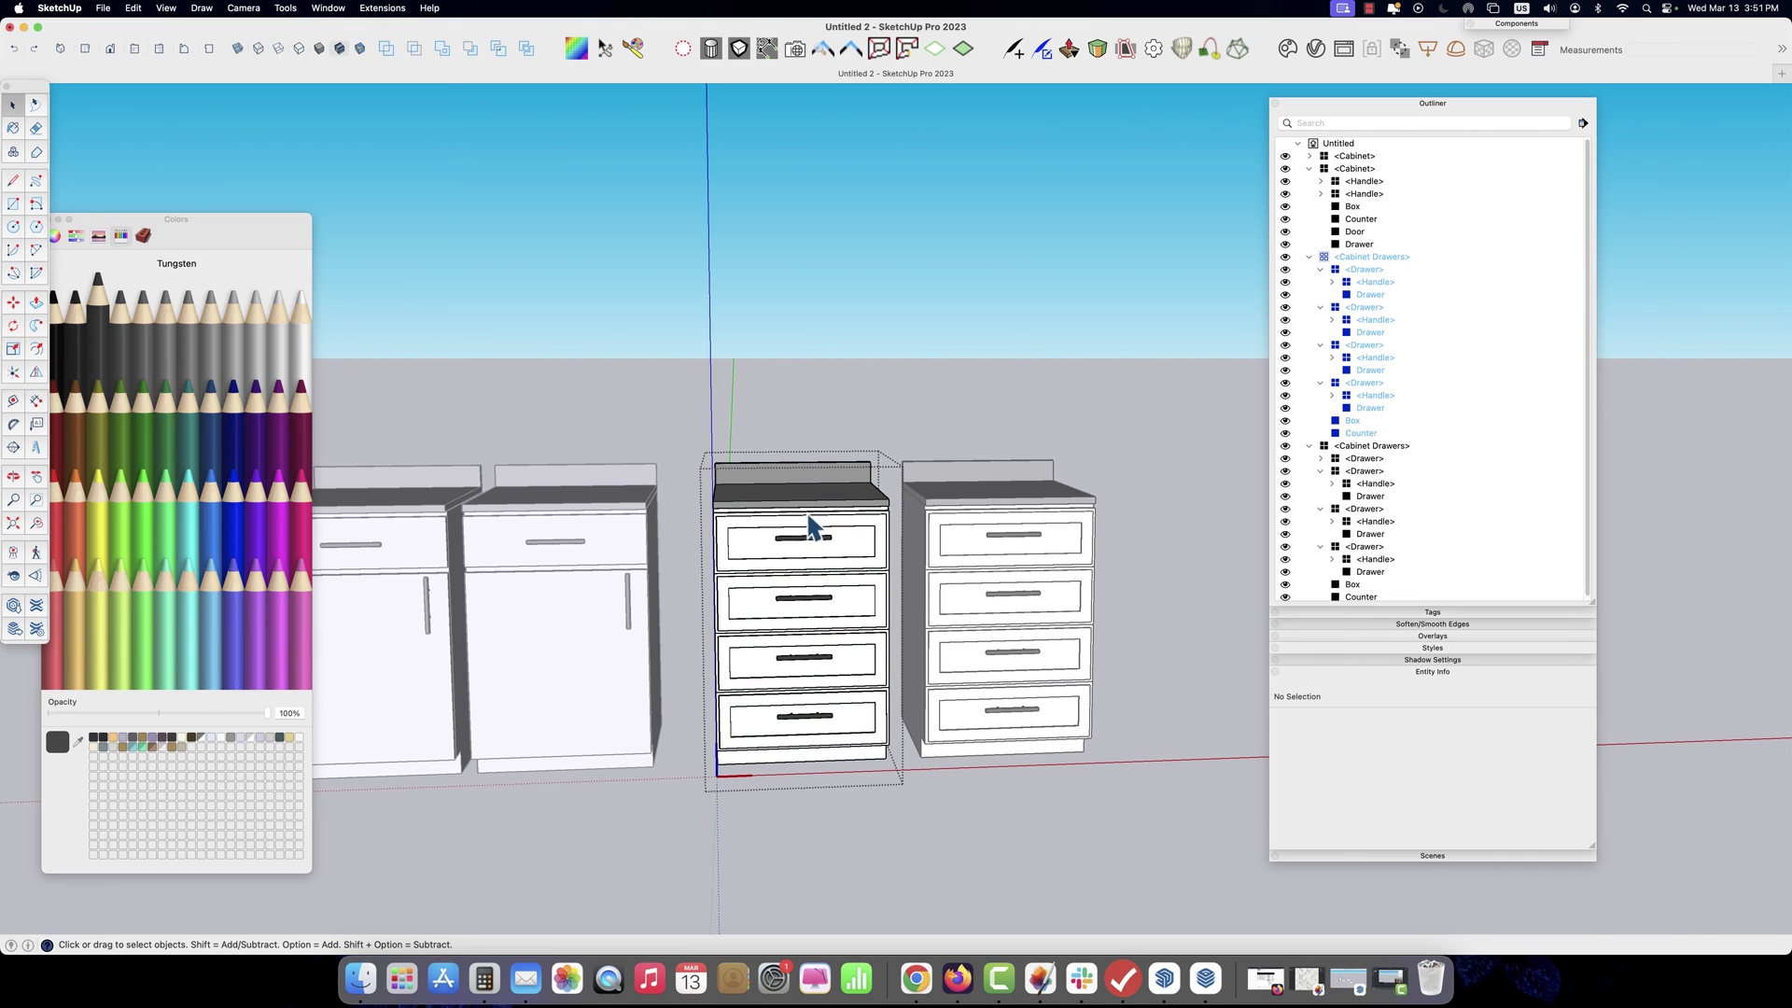
double_click(821, 481)
triple_click(805, 489)
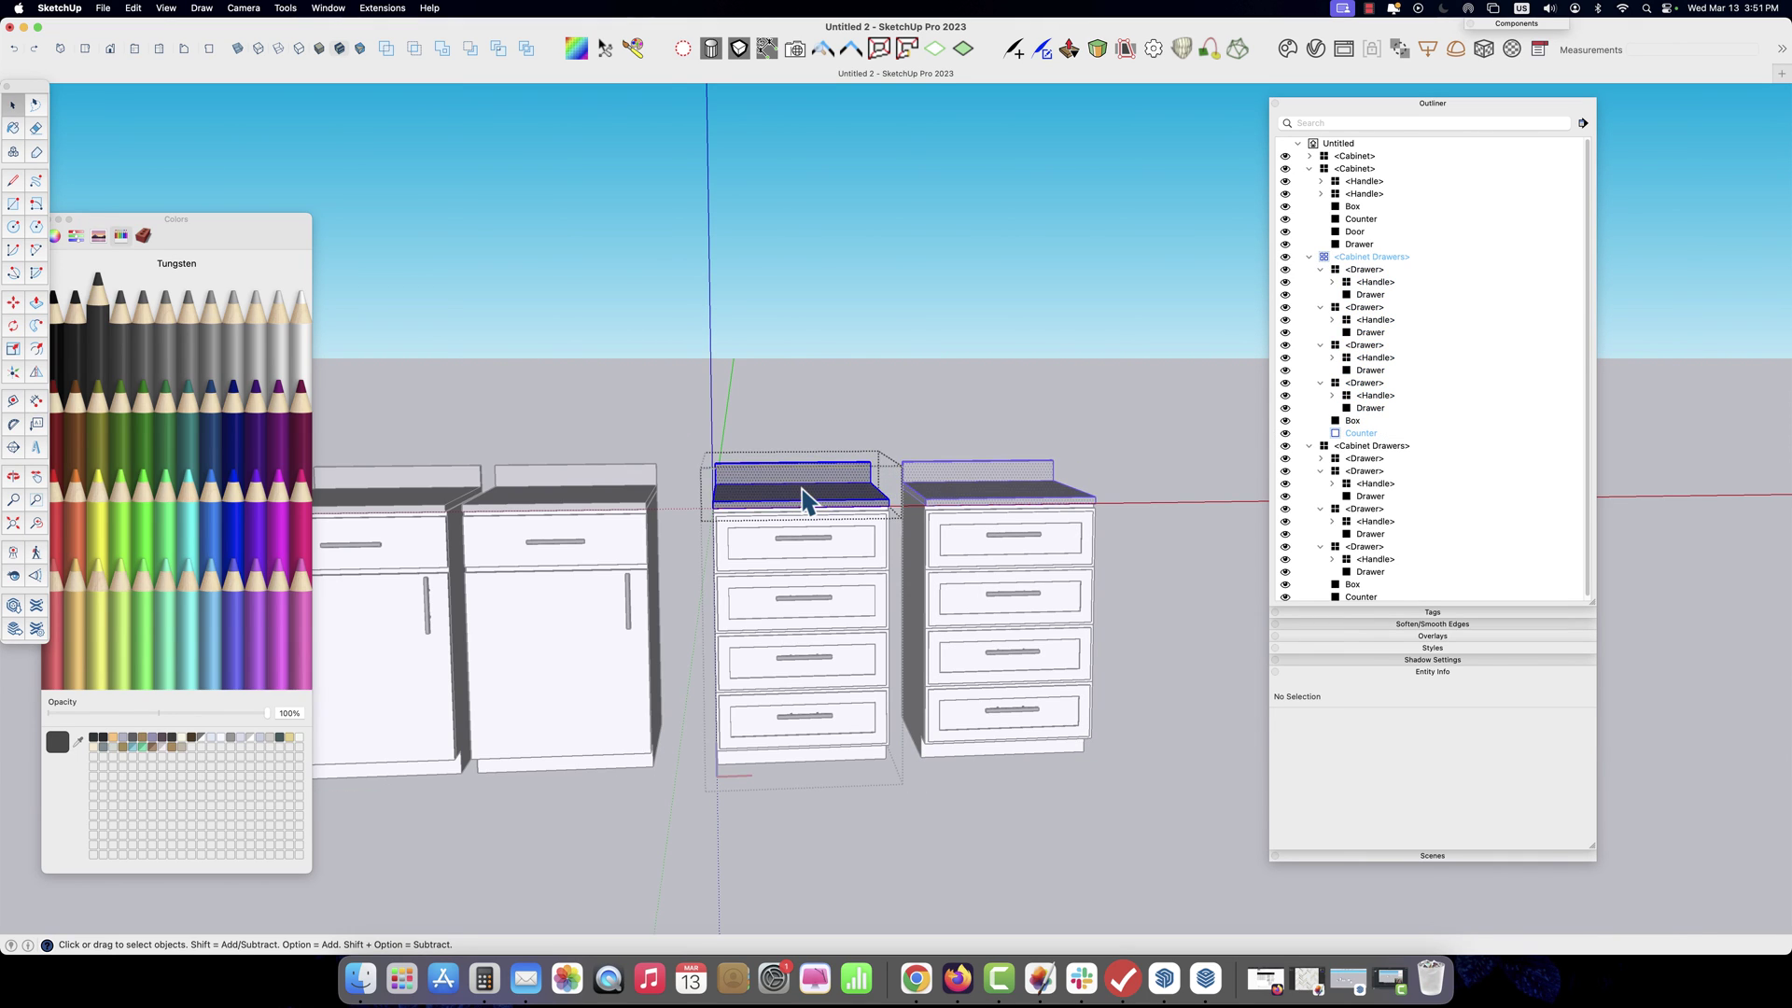
left_click(210, 317)
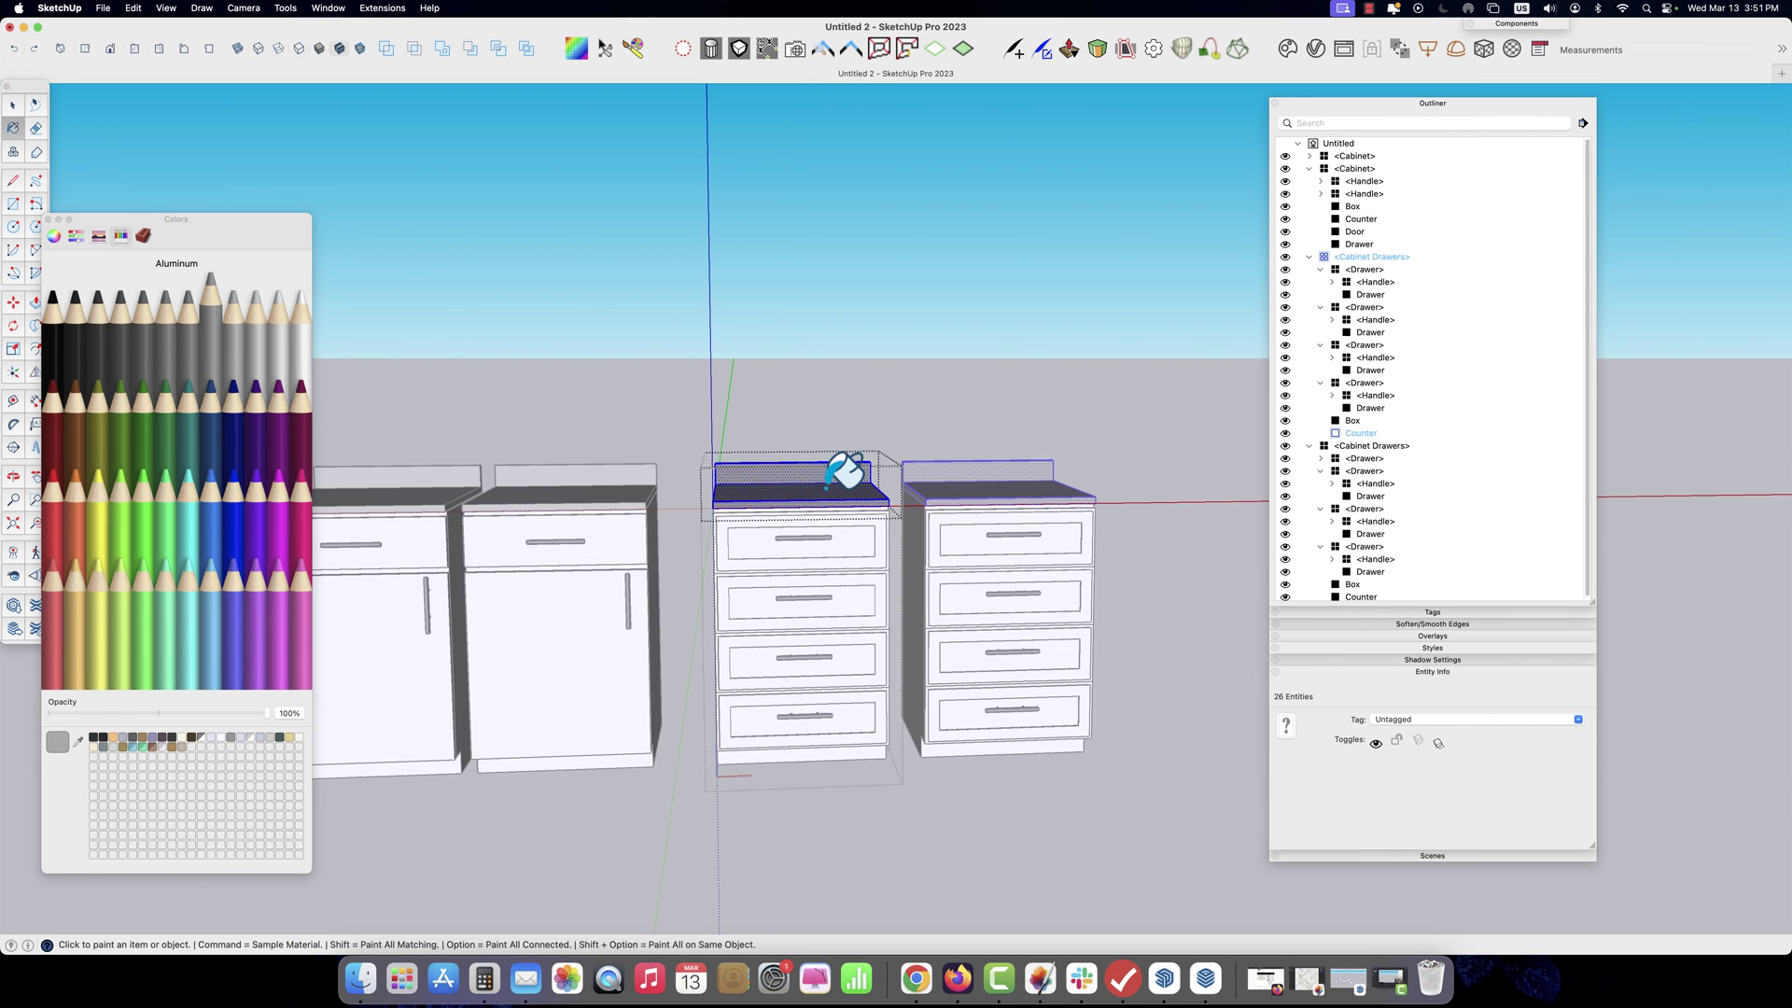
left_click(201, 435)
left_click(737, 476)
key("space")
left_click(839, 448)
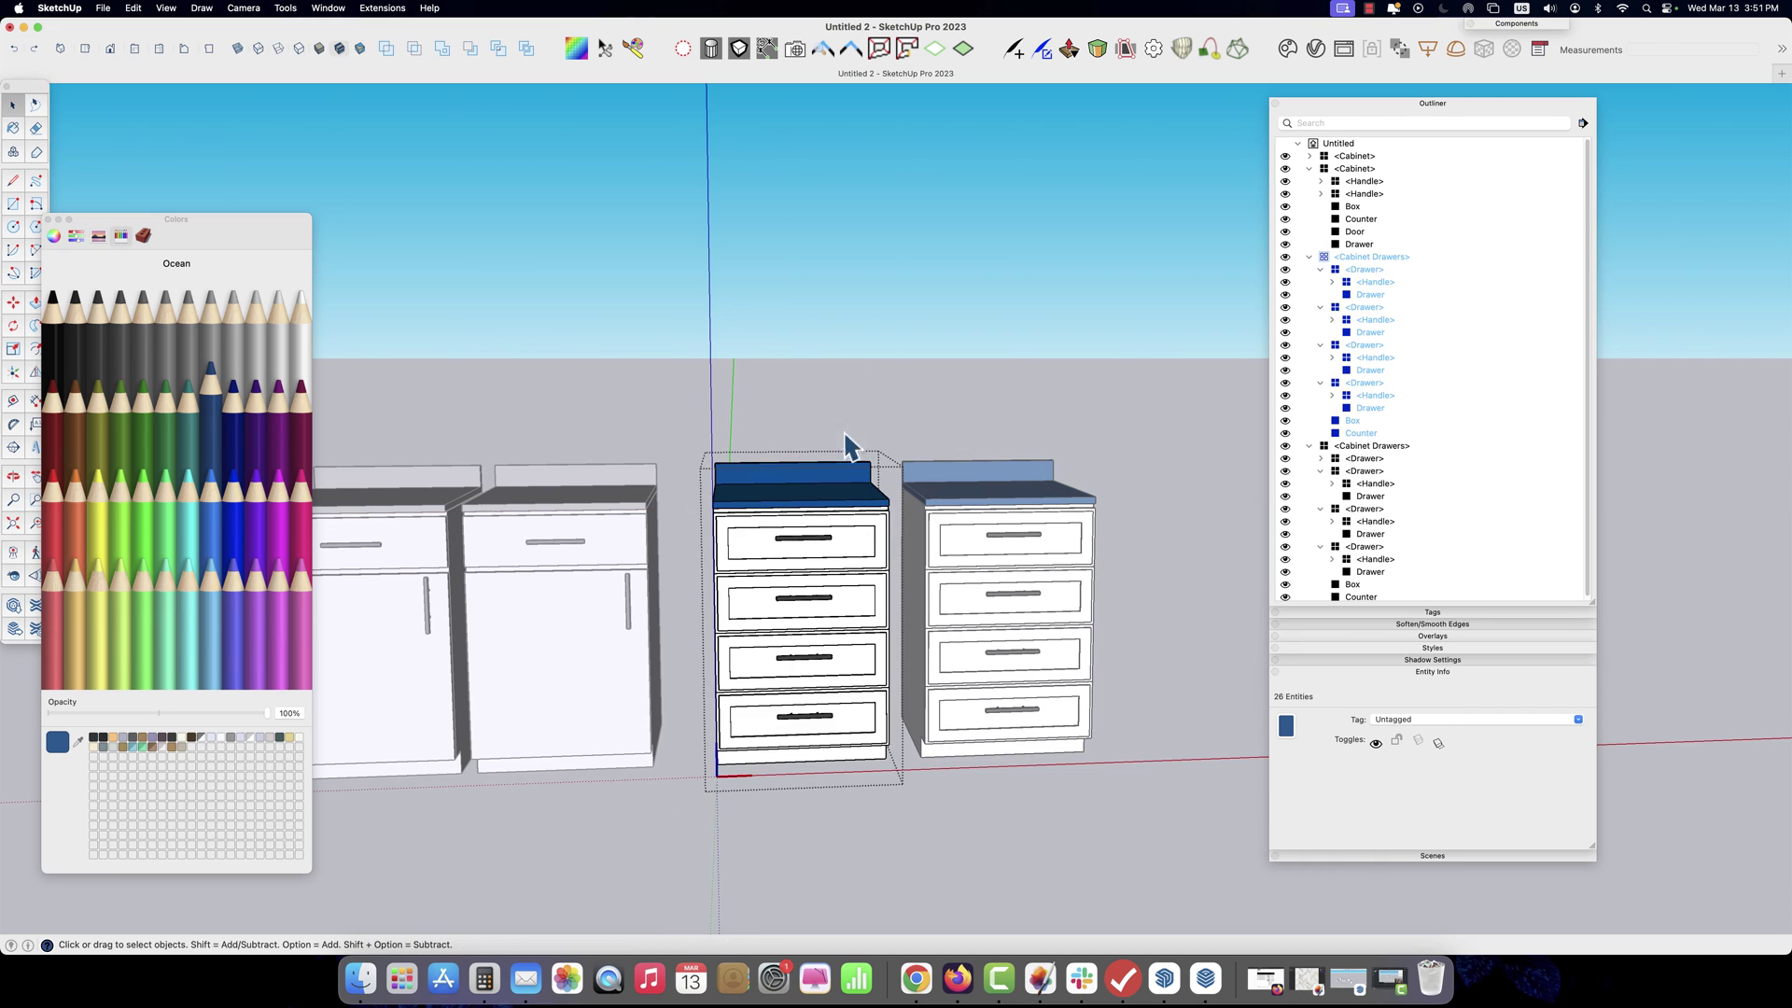
left_click(1050, 831)
Select the end Cabinet and collapse the Outliner entries, leaving the second Cabinet Drawers and its first Drawer expanded to examine the nesting
middle_click_drag(1016, 492, 445, 487)
left_click(476, 448)
left_click(477, 459)
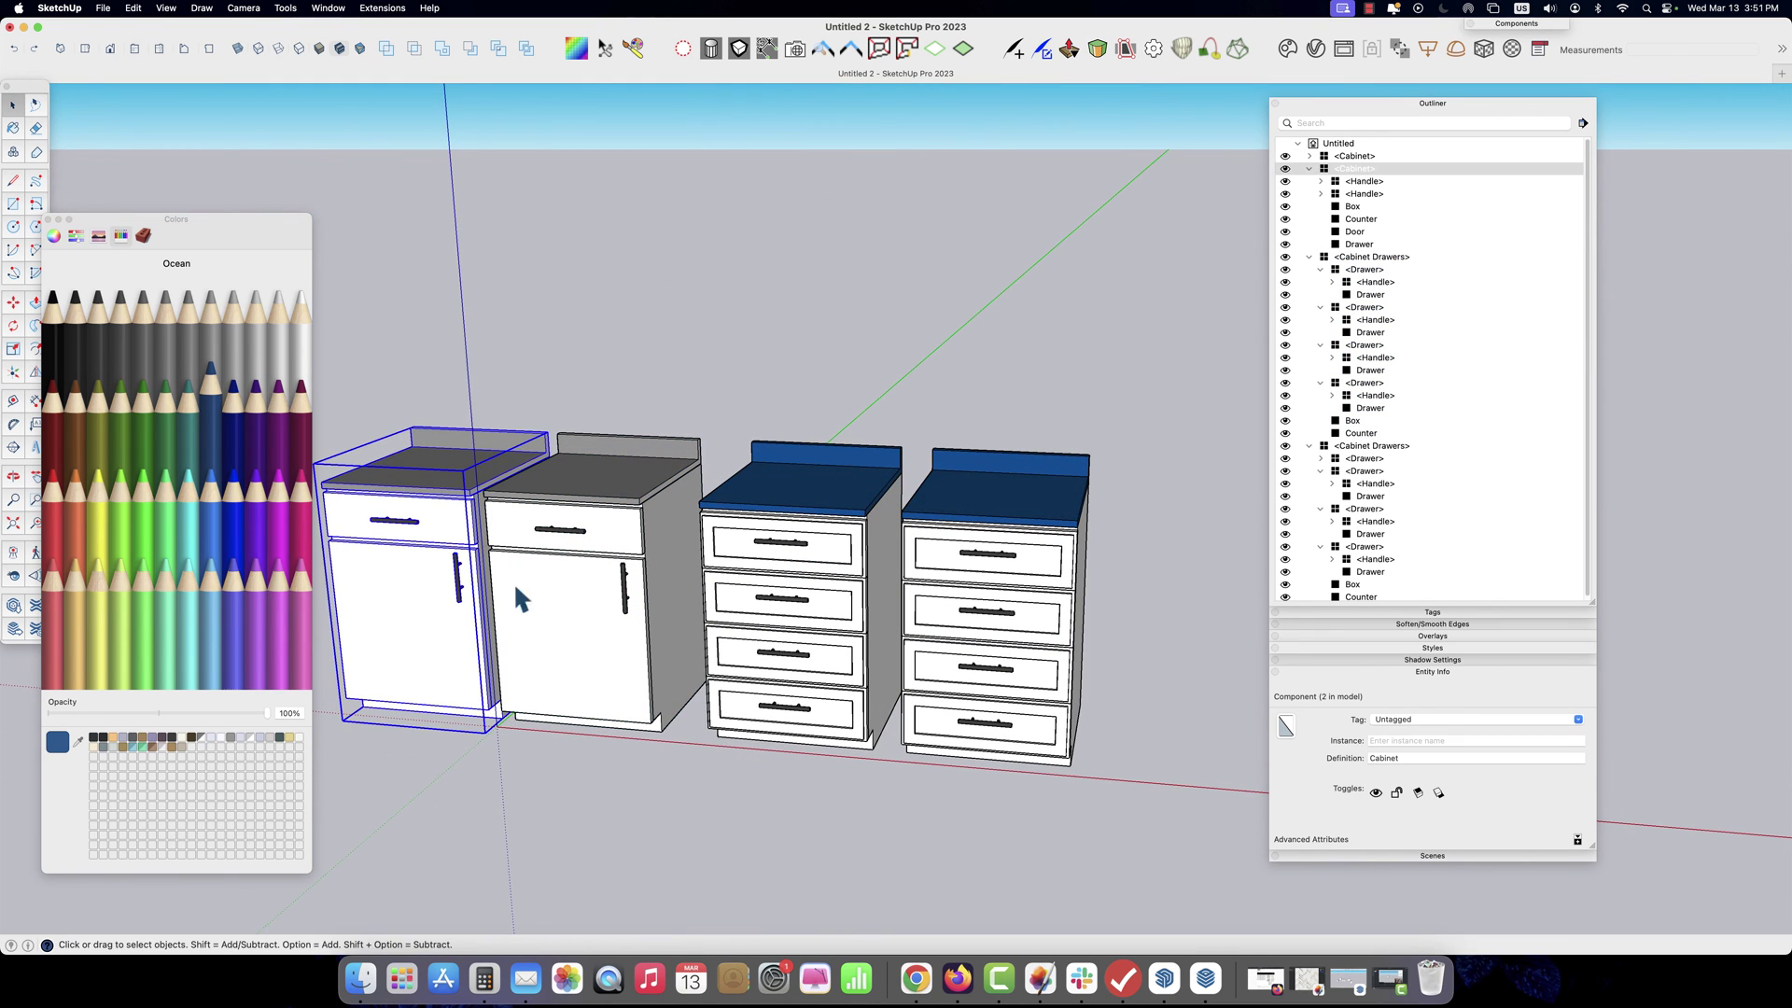
left_click(1309, 168)
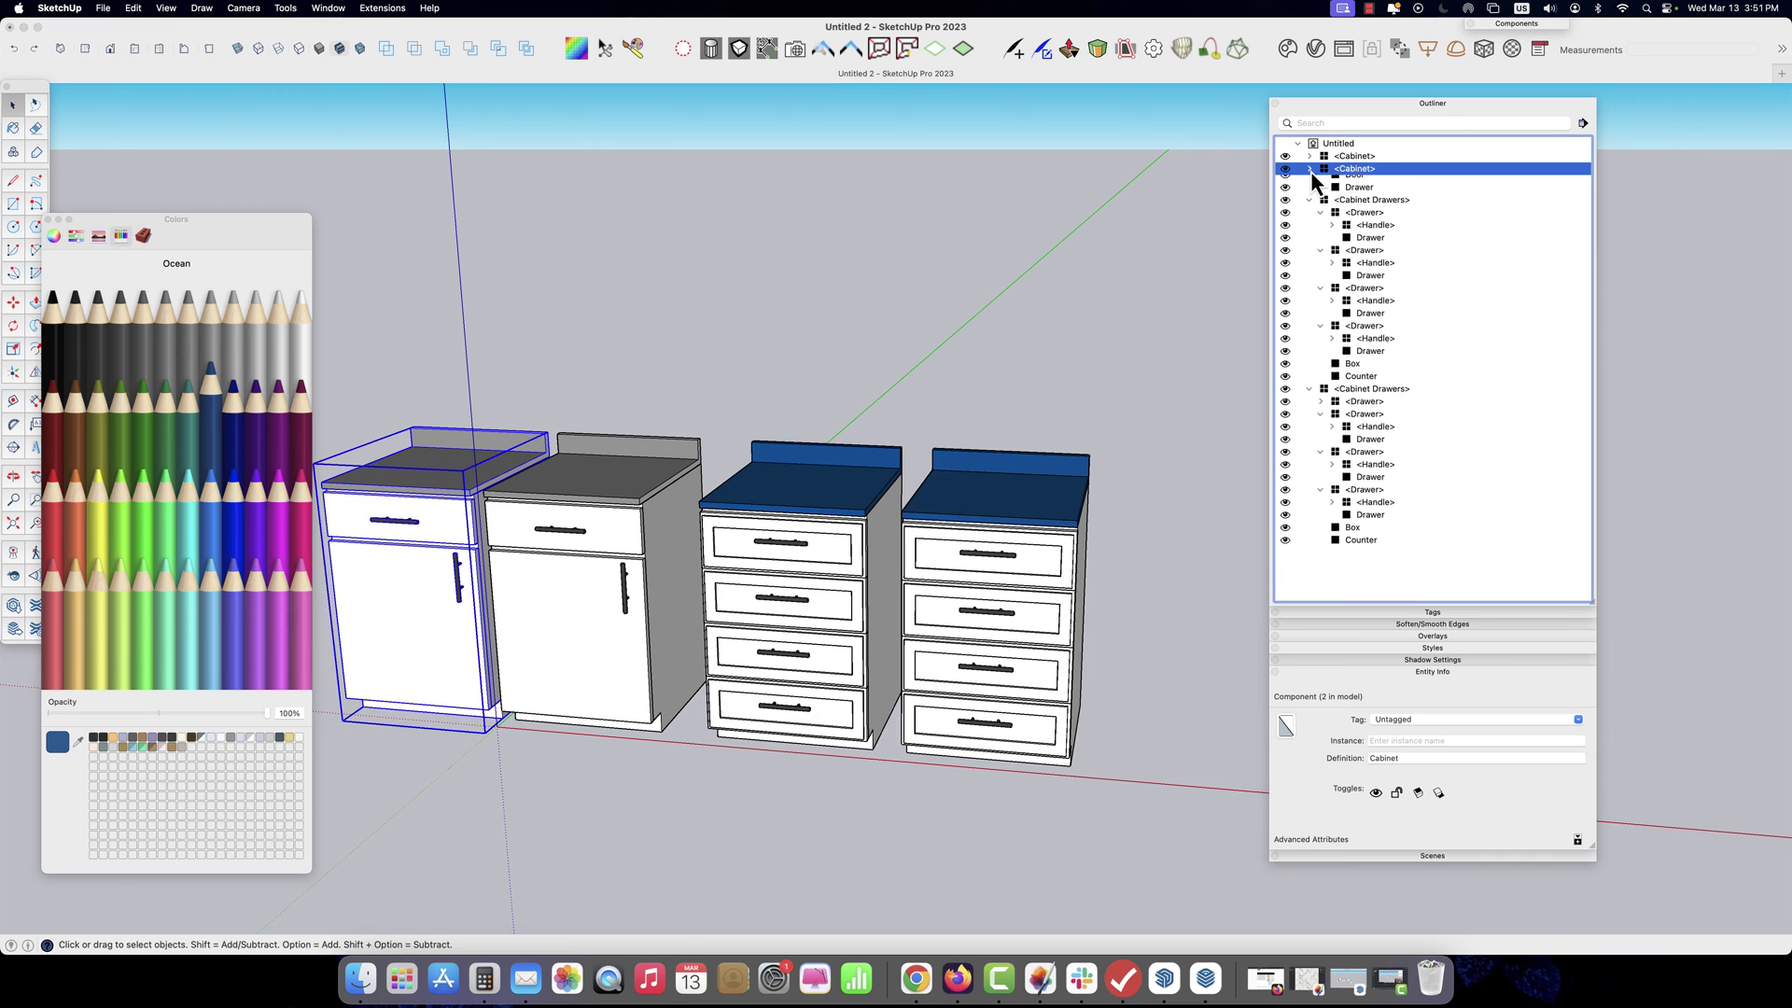
left_click(1309, 181)
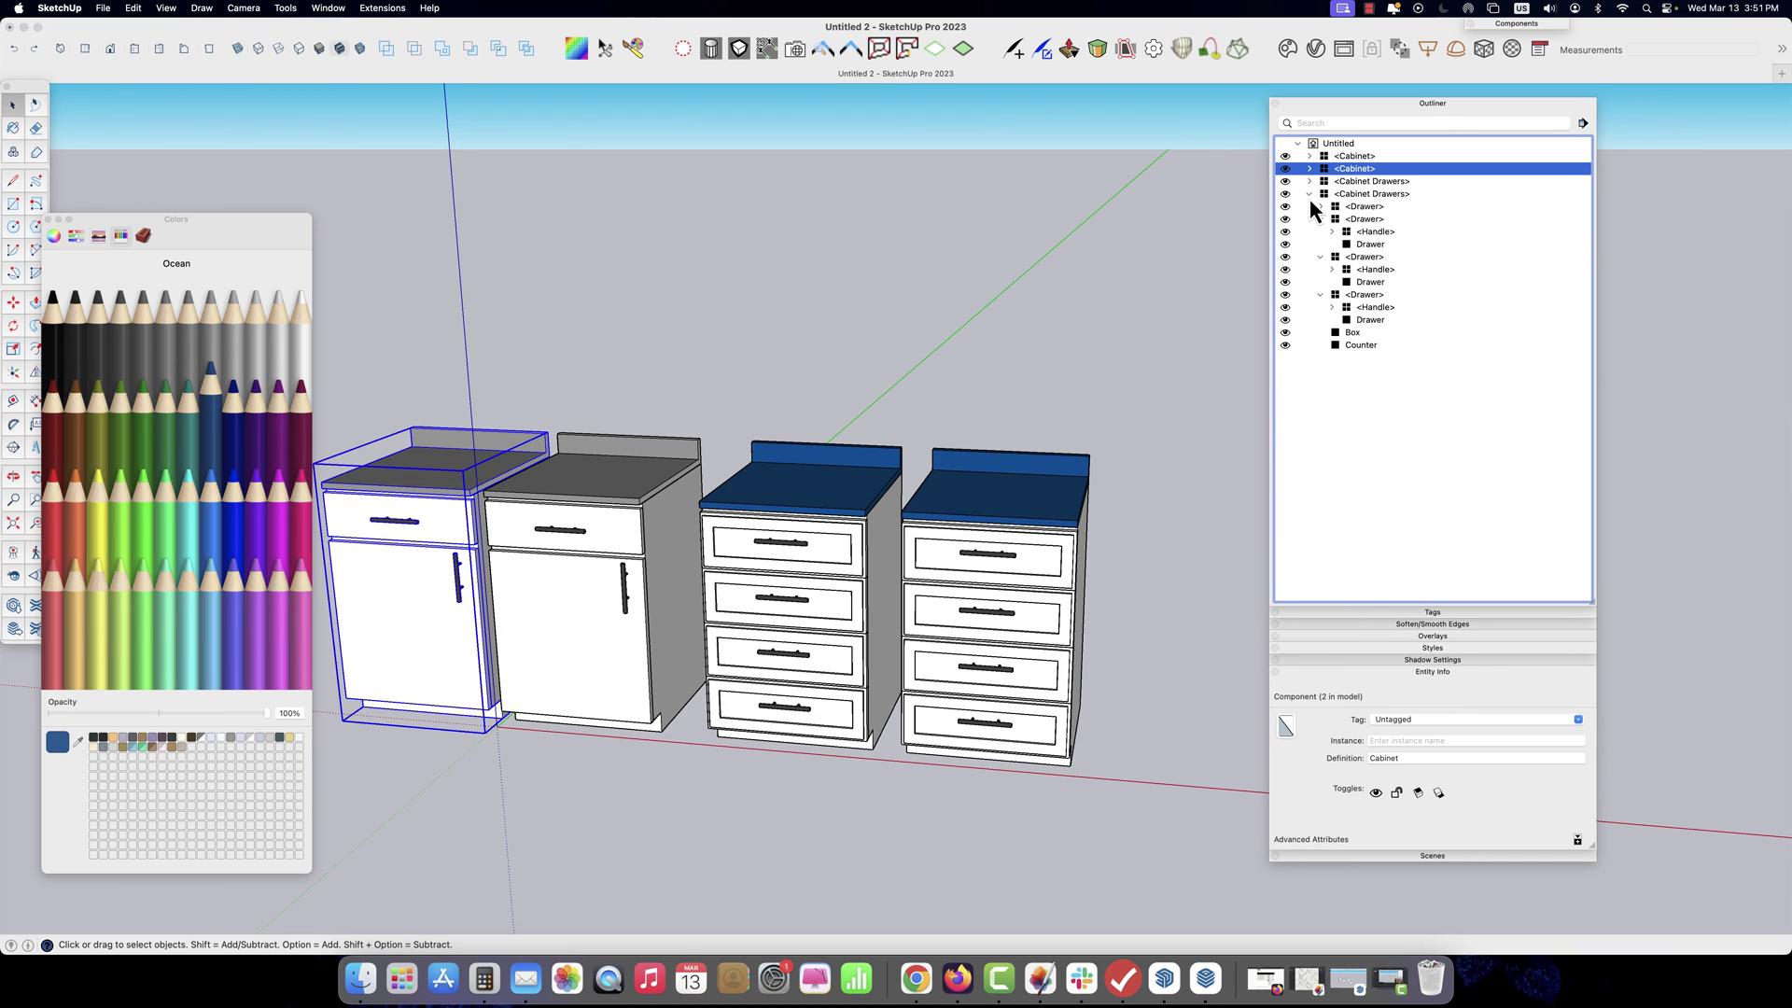
left_click(1320, 257)
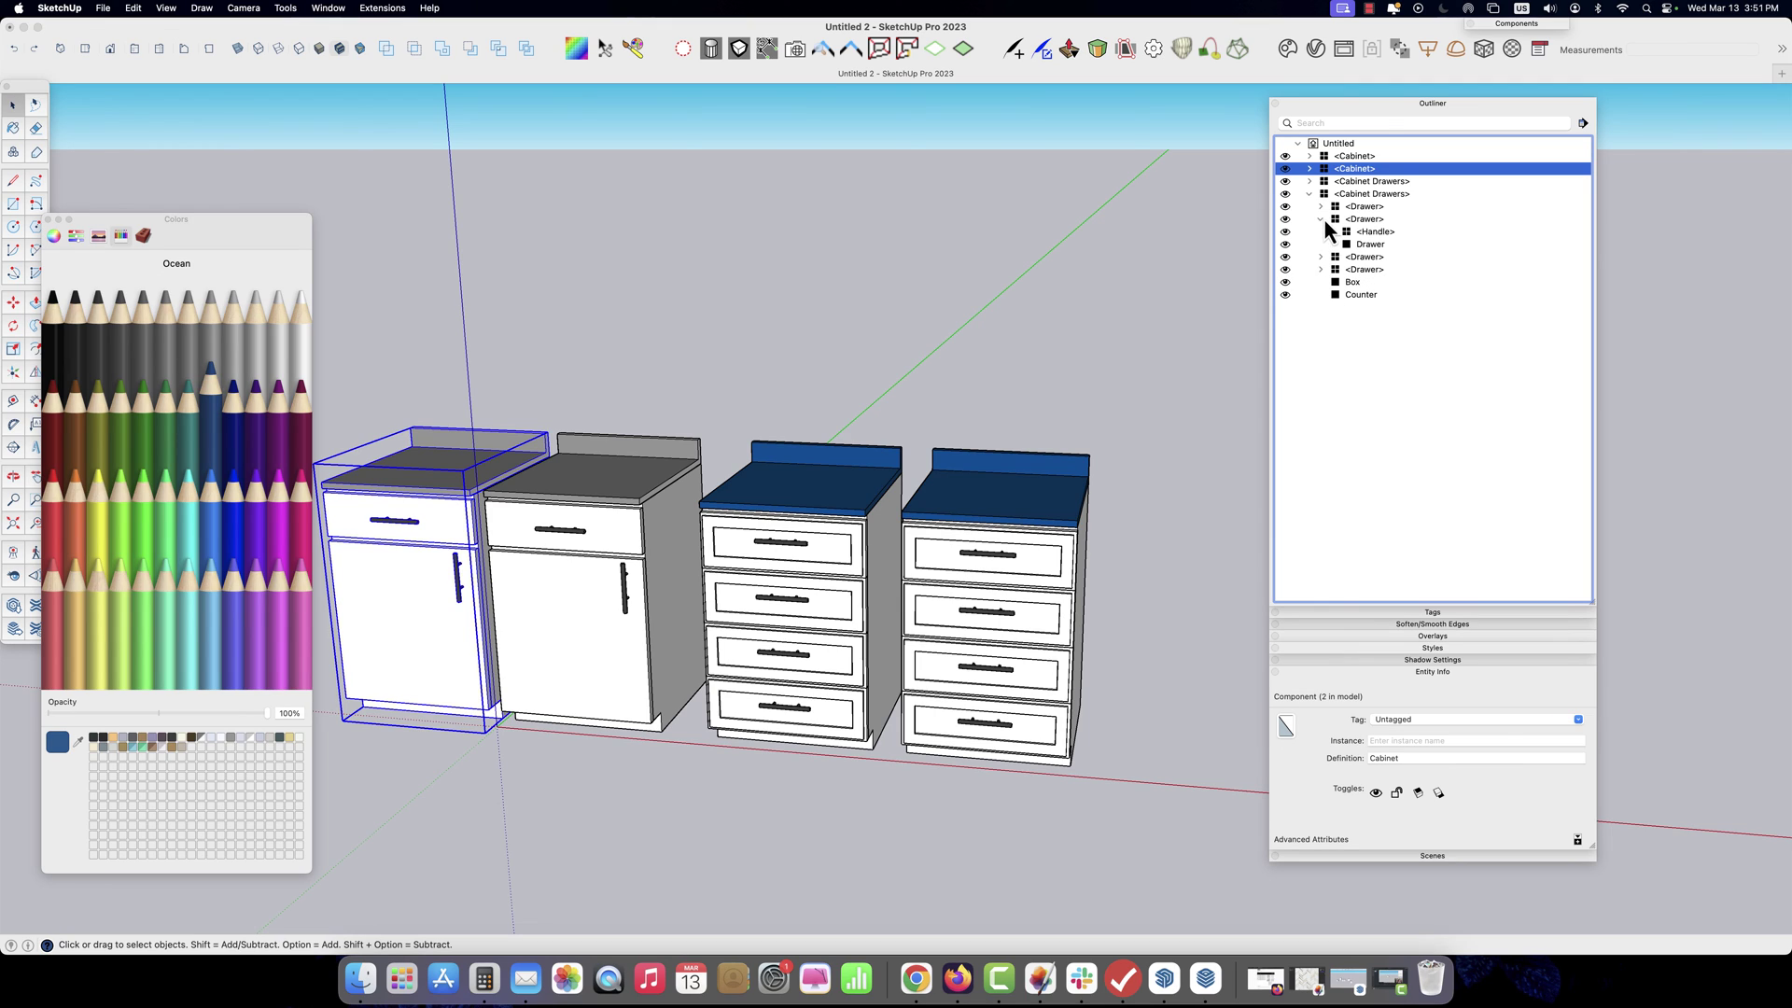
left_click(1320, 219)
left_click(1321, 207)
middle_click_drag(844, 568, 875, 560)
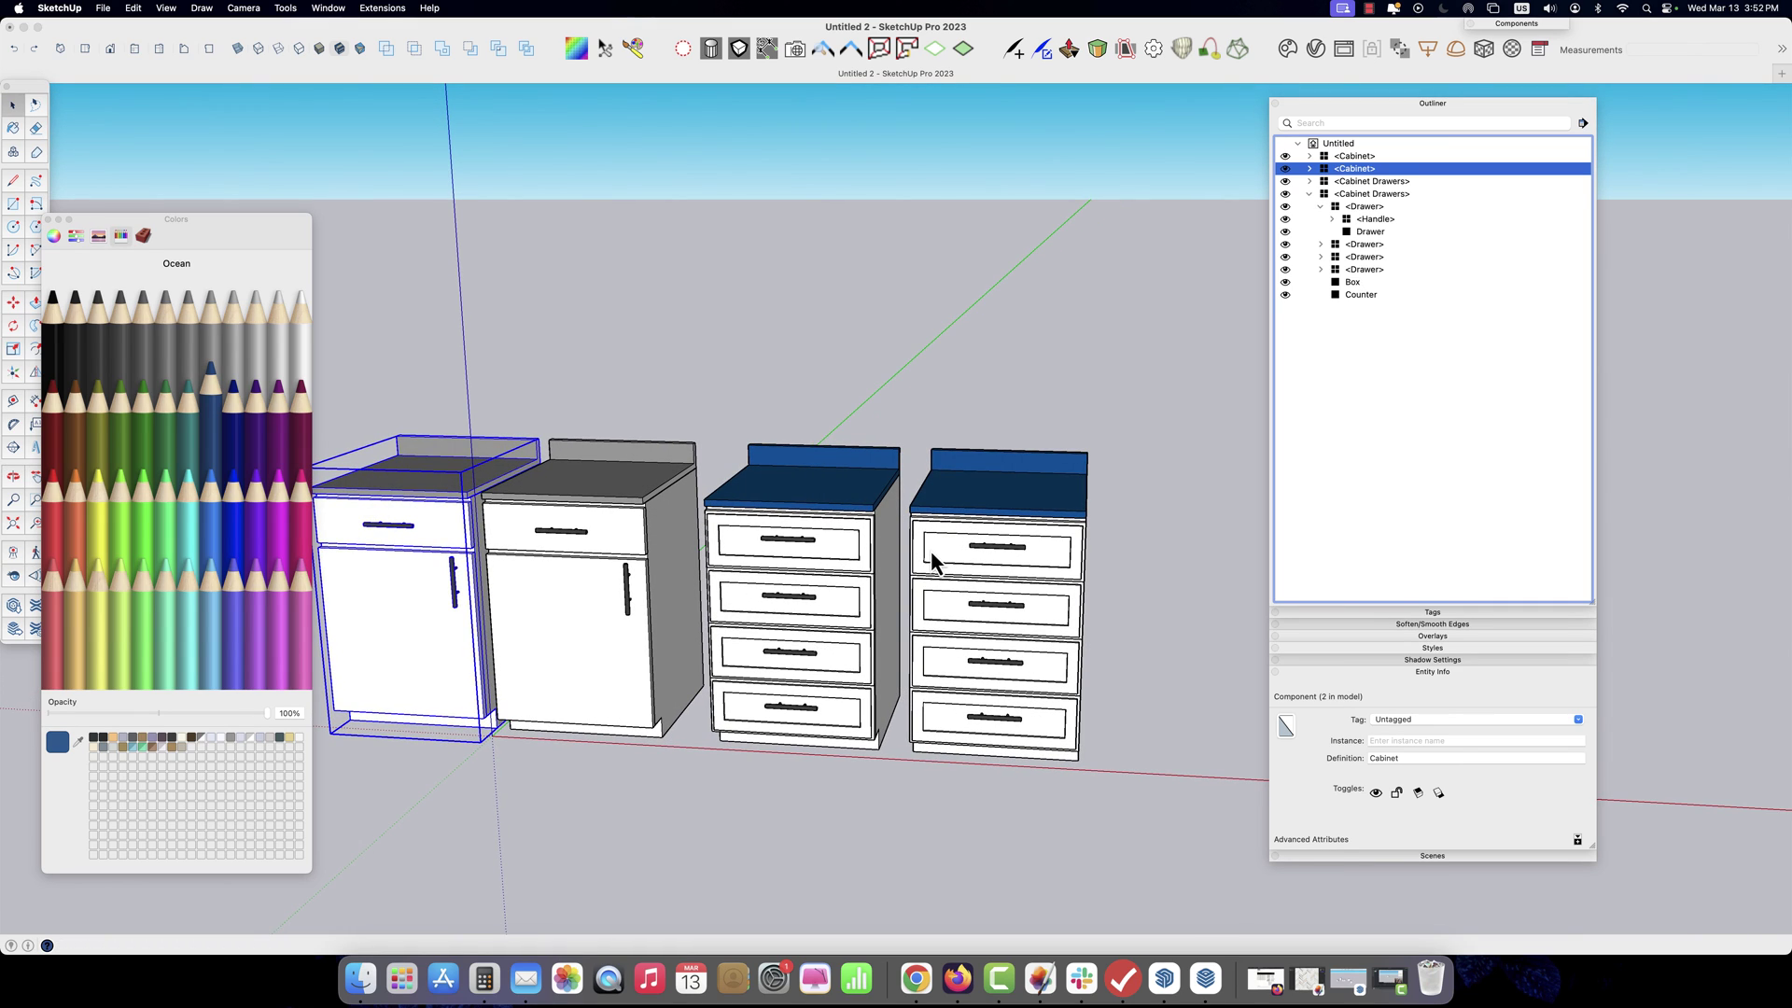
Close the Colors palette and examine the row of cabinets from the front
left_click(58, 220)
middle_click_drag(360, 400, 496, 430)
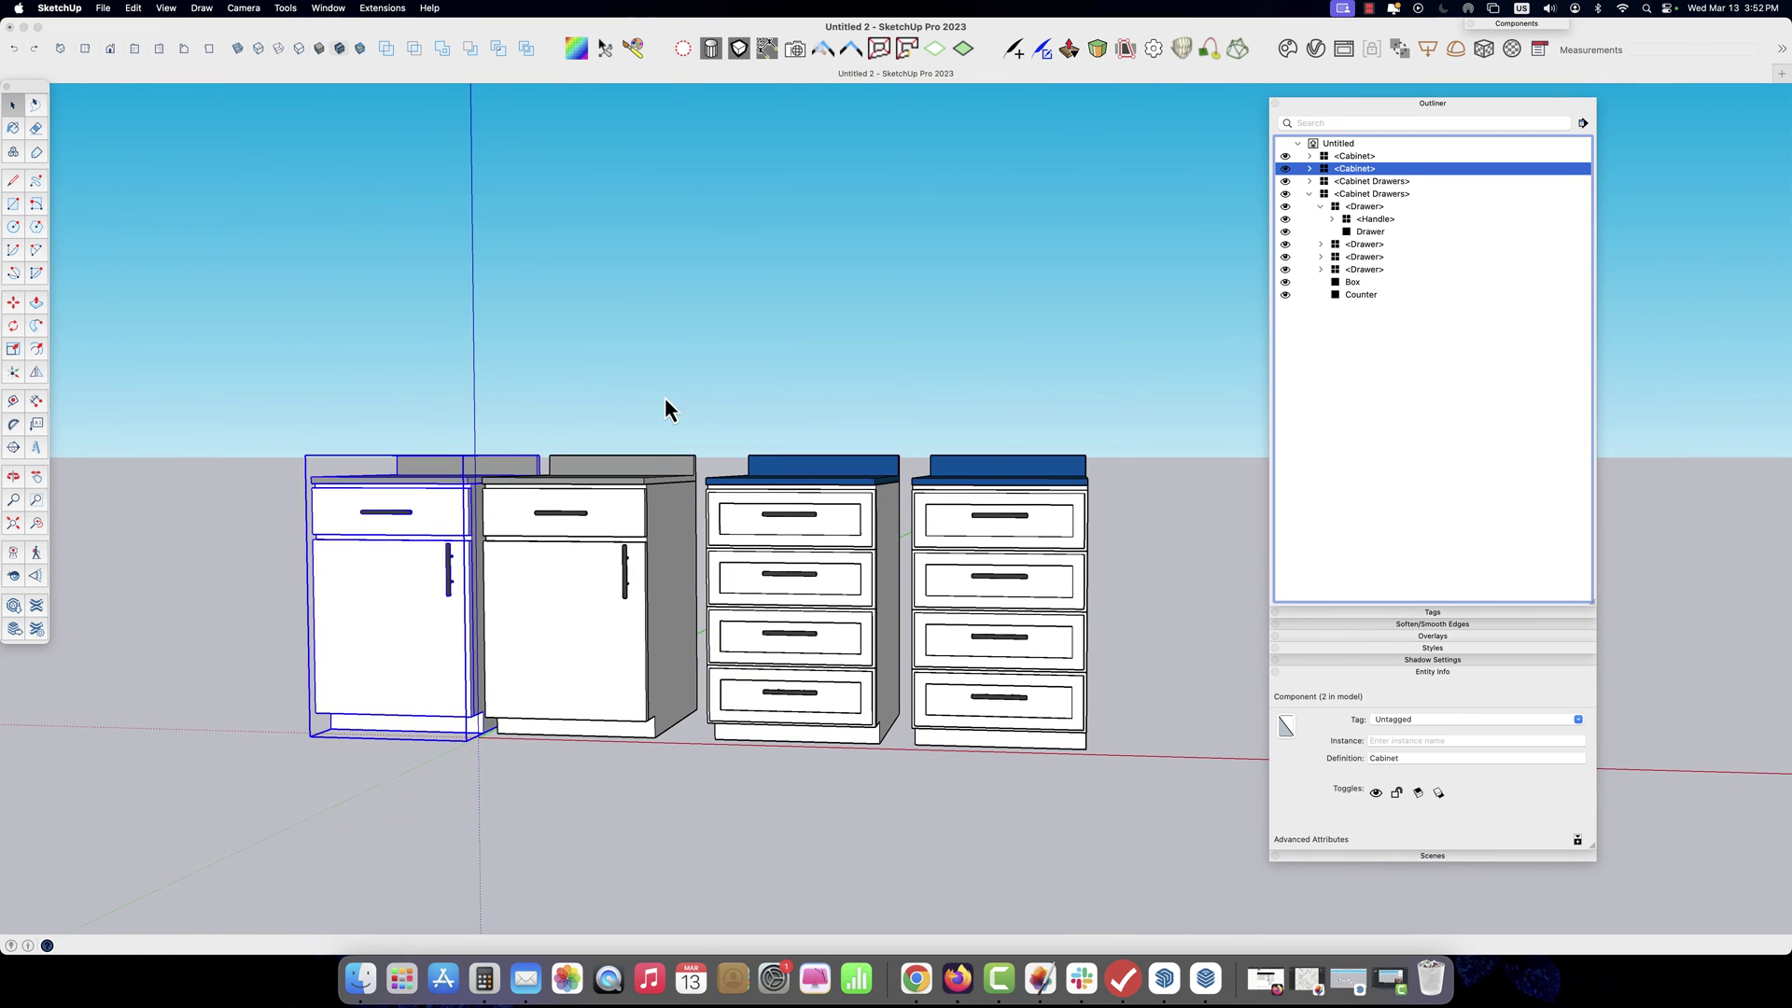
scroll(719, 394, "up", 3)
middle_click_drag(721, 464, 817, 351)
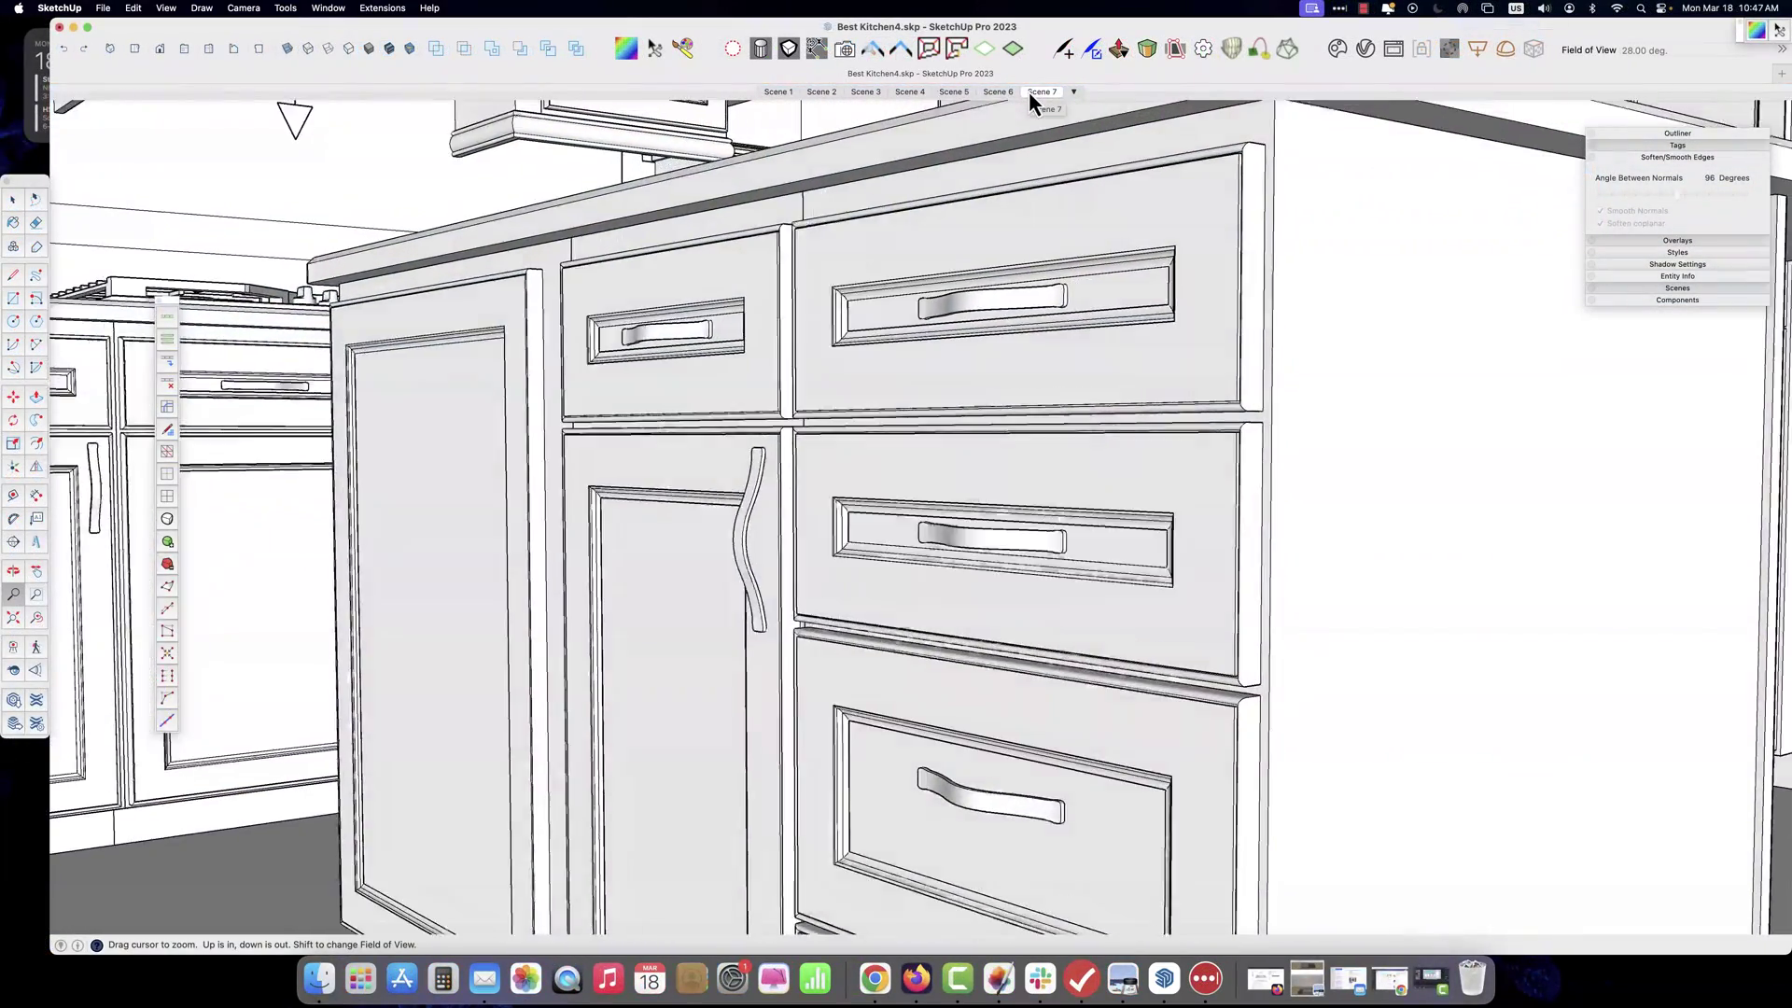
Switch to Scene 7 in the Best Kitchen4.skp model
left_click(1028, 91)
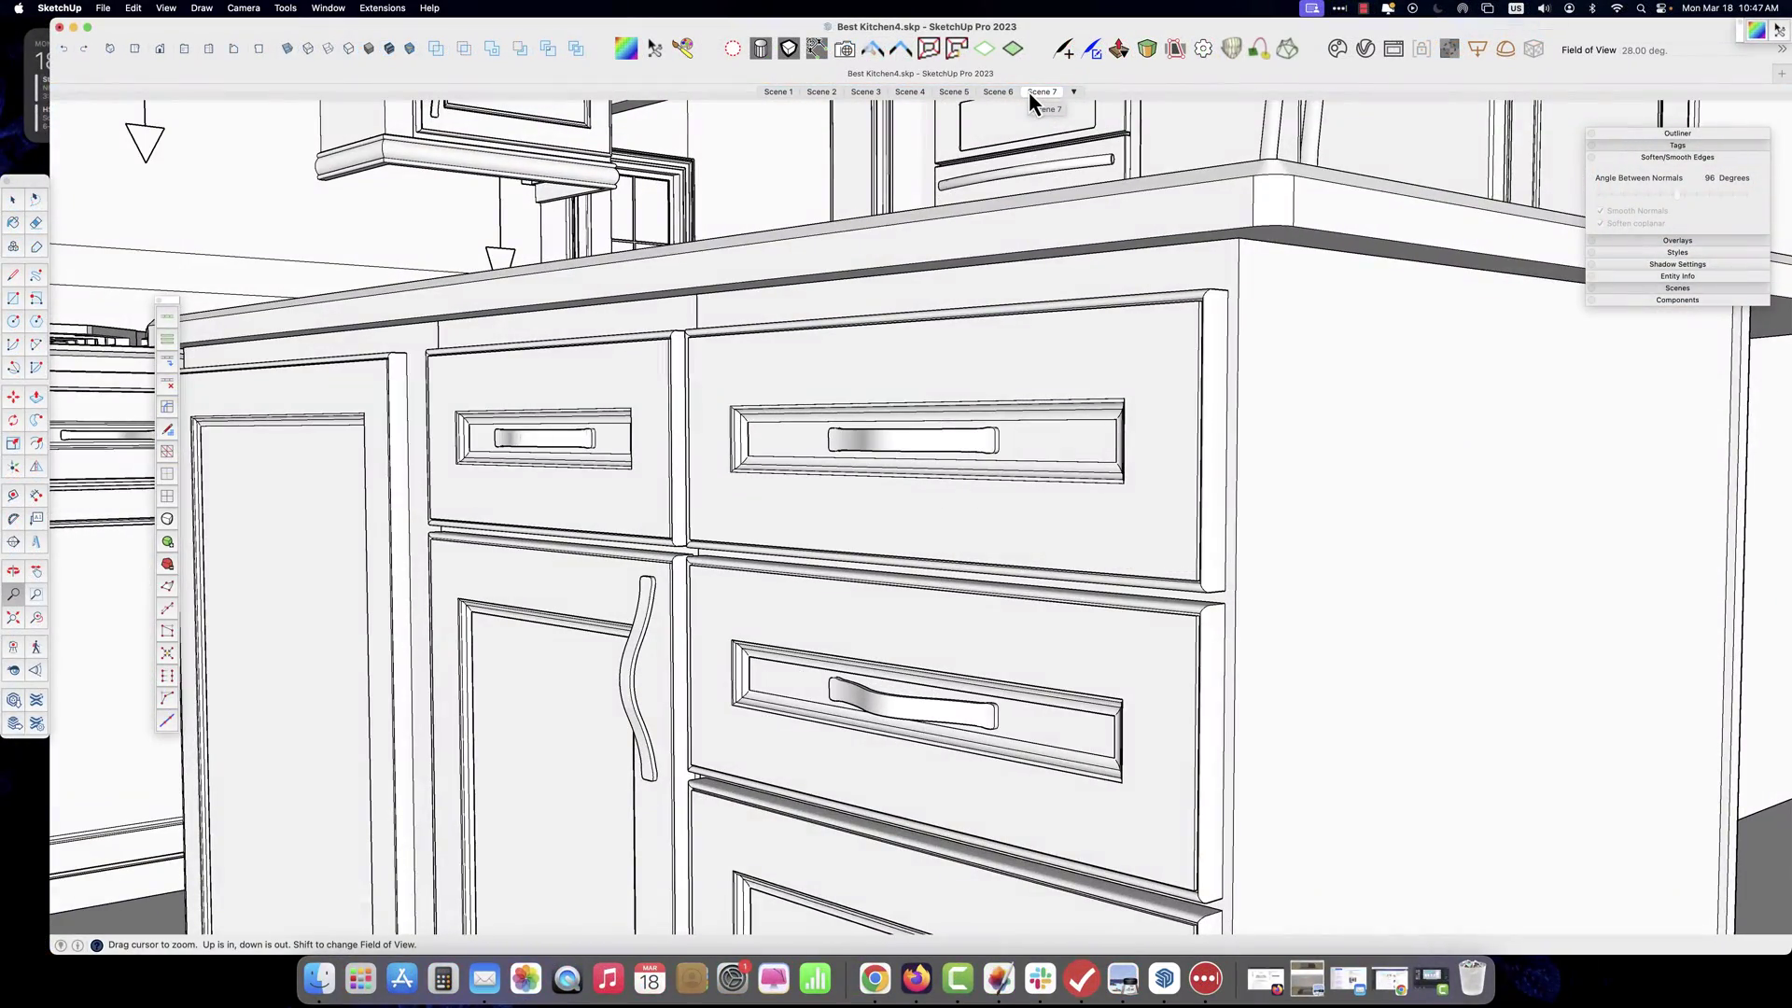